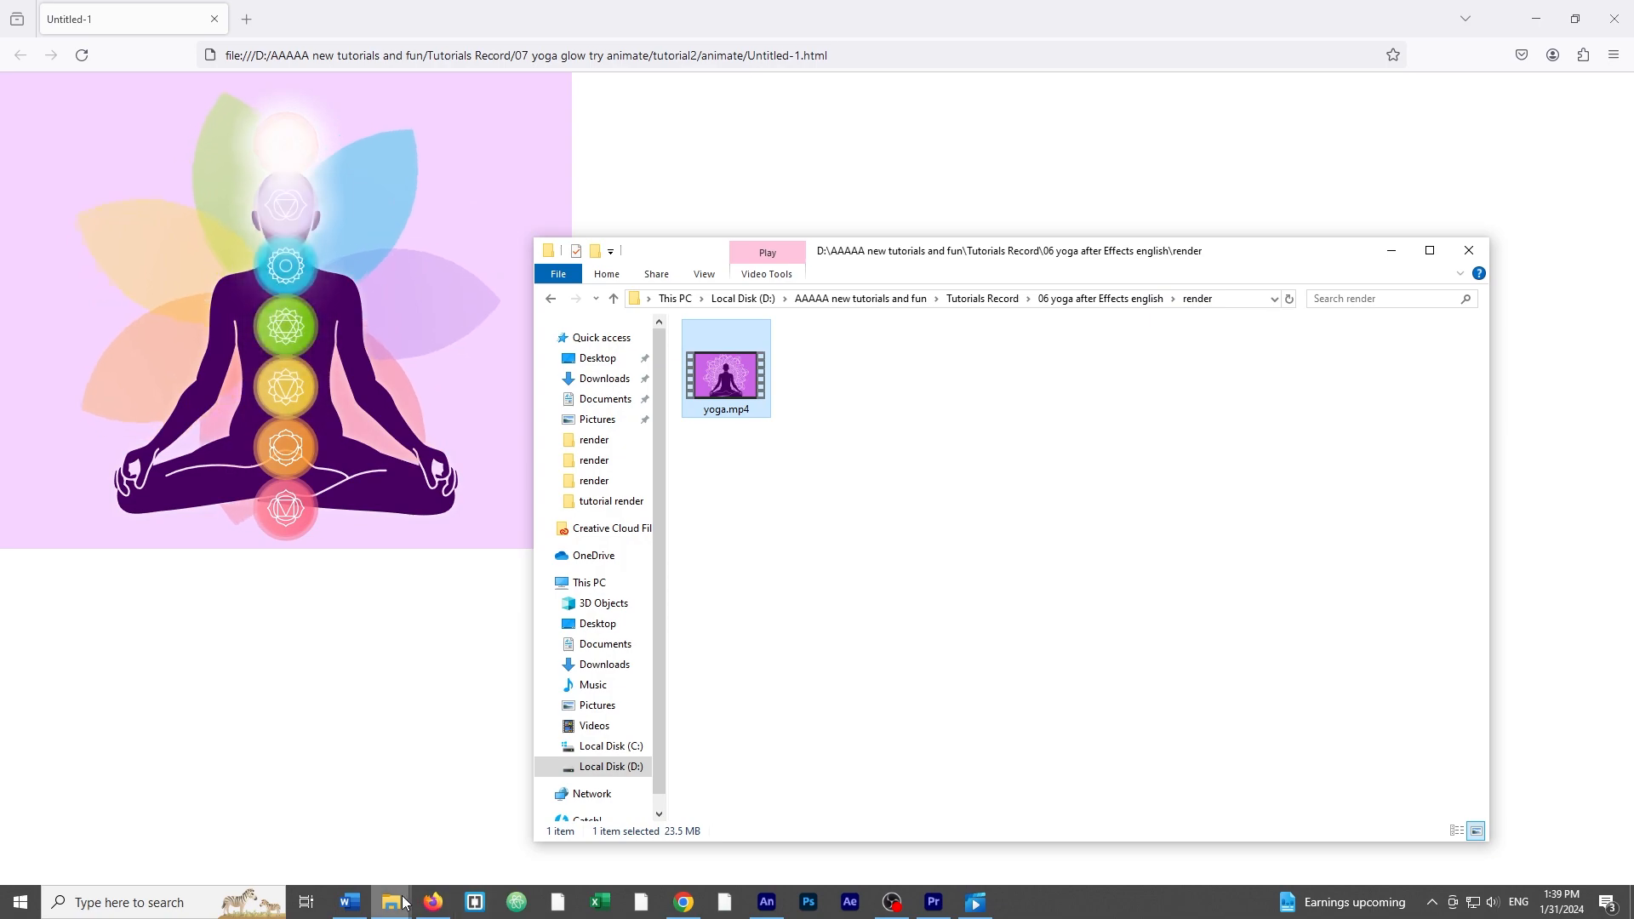
# Open the rendered yoga glow MP4 from the render folder to preview the animation.
pyautogui.moveTo(391, 902)
pyautogui.click(326, 841)
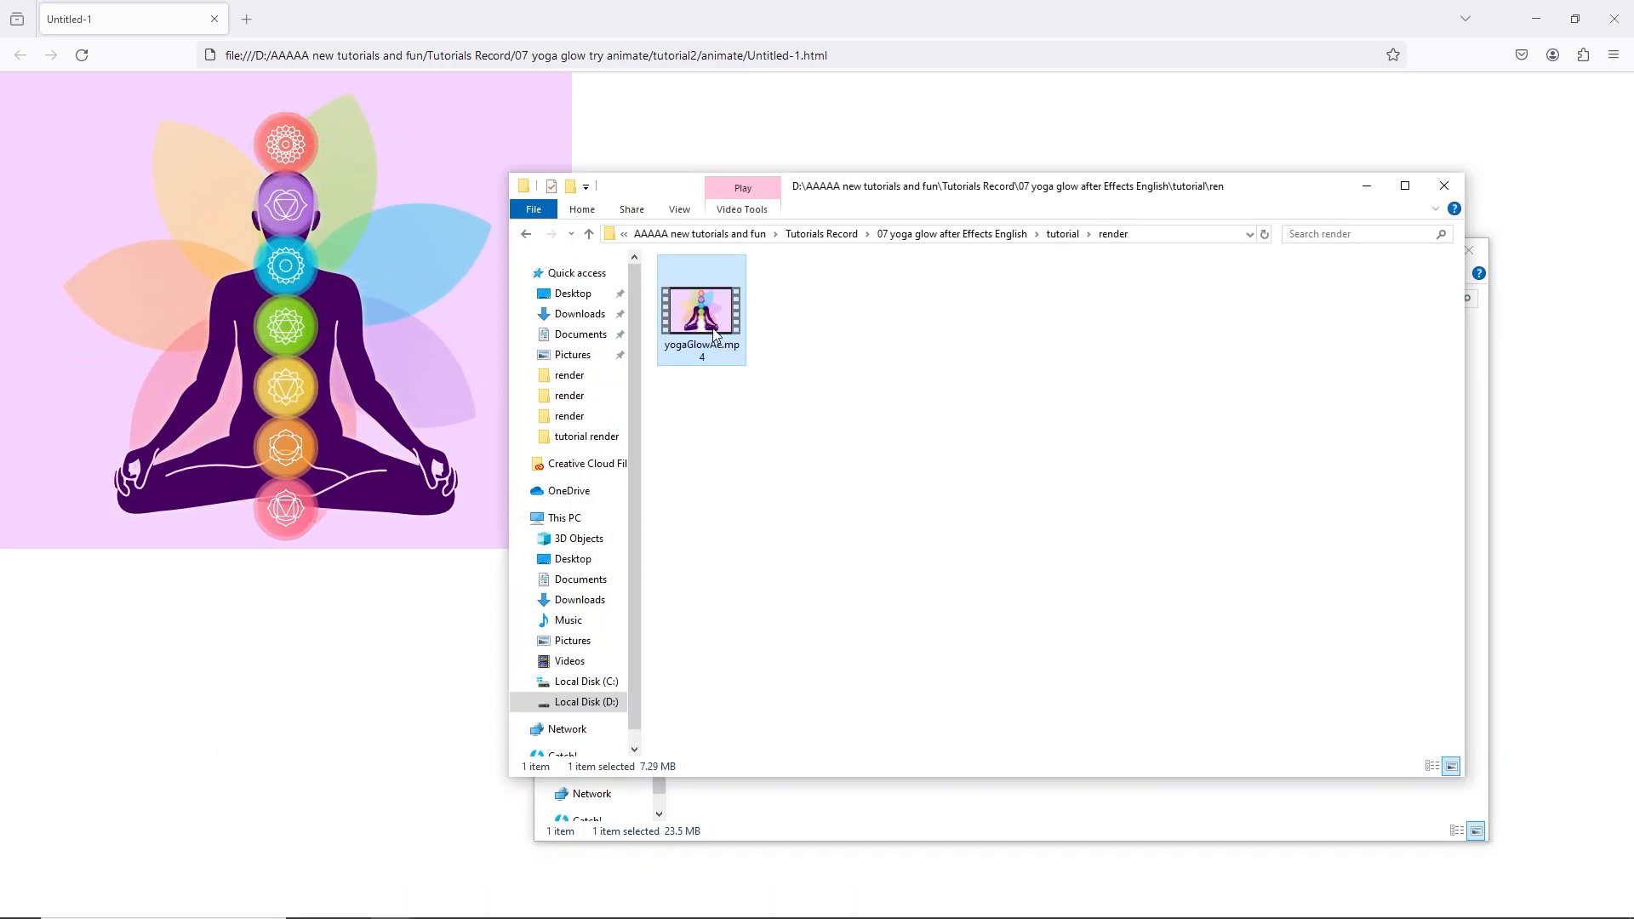
pyautogui.press('Return')
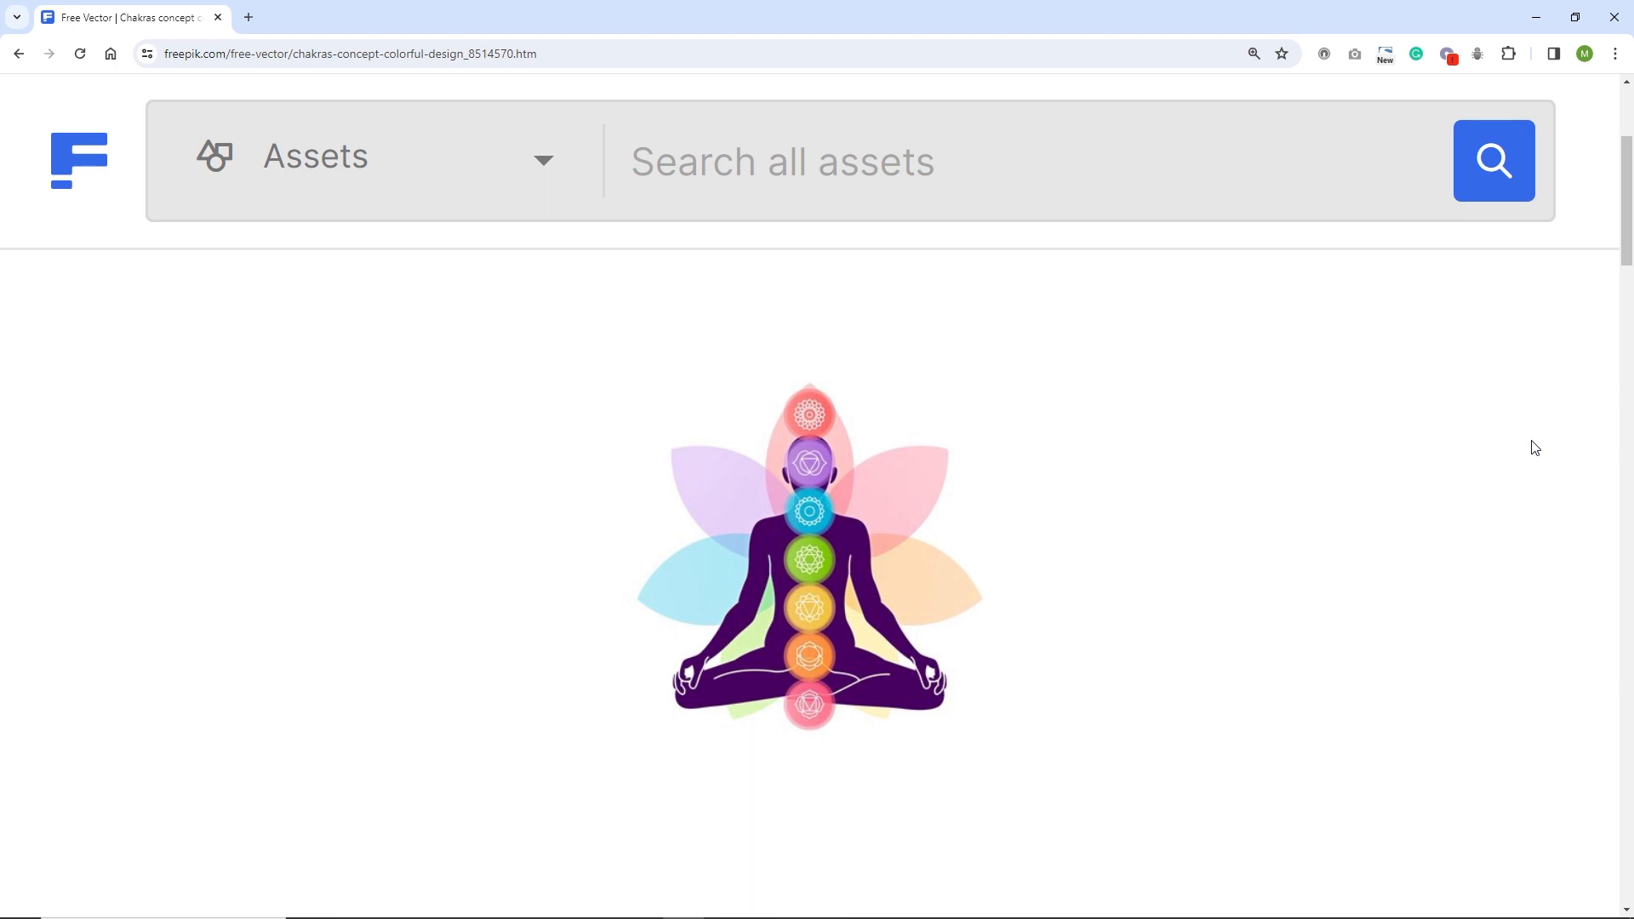
# Try to download the chakras concept vector for free from its Freepik page, and dismiss the discount offer.
pyautogui.scroll(-3, 1297, 448)
pyautogui.scroll(-3, 1283, 439)
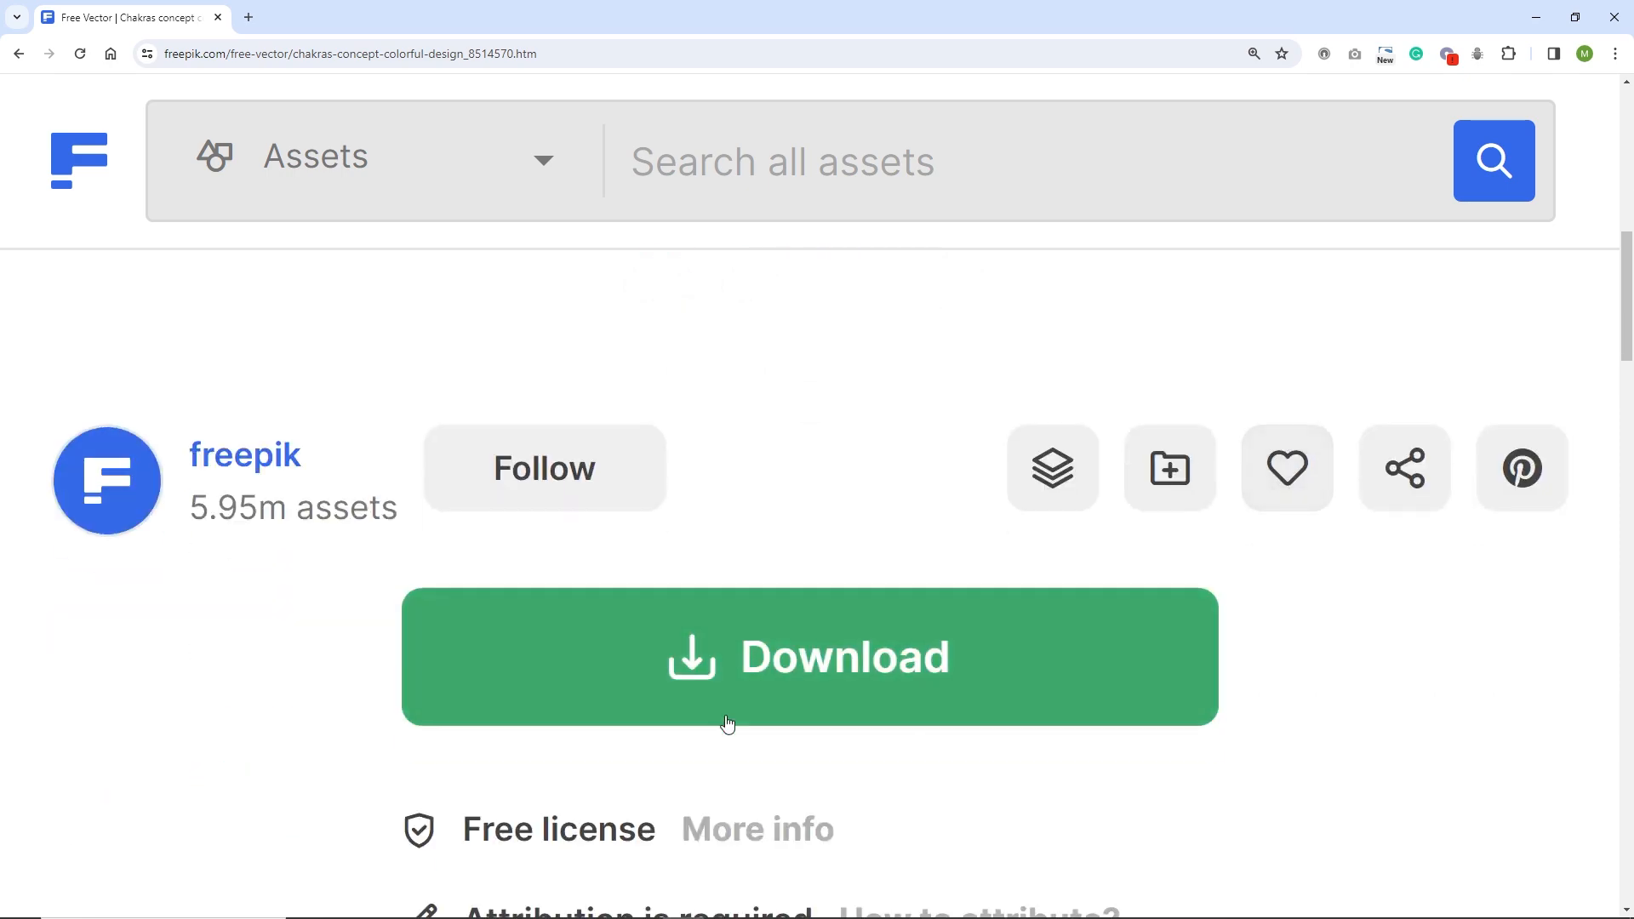
pyautogui.click(753, 680)
pyautogui.scroll(-5, 859, 729)
pyautogui.click(860, 729)
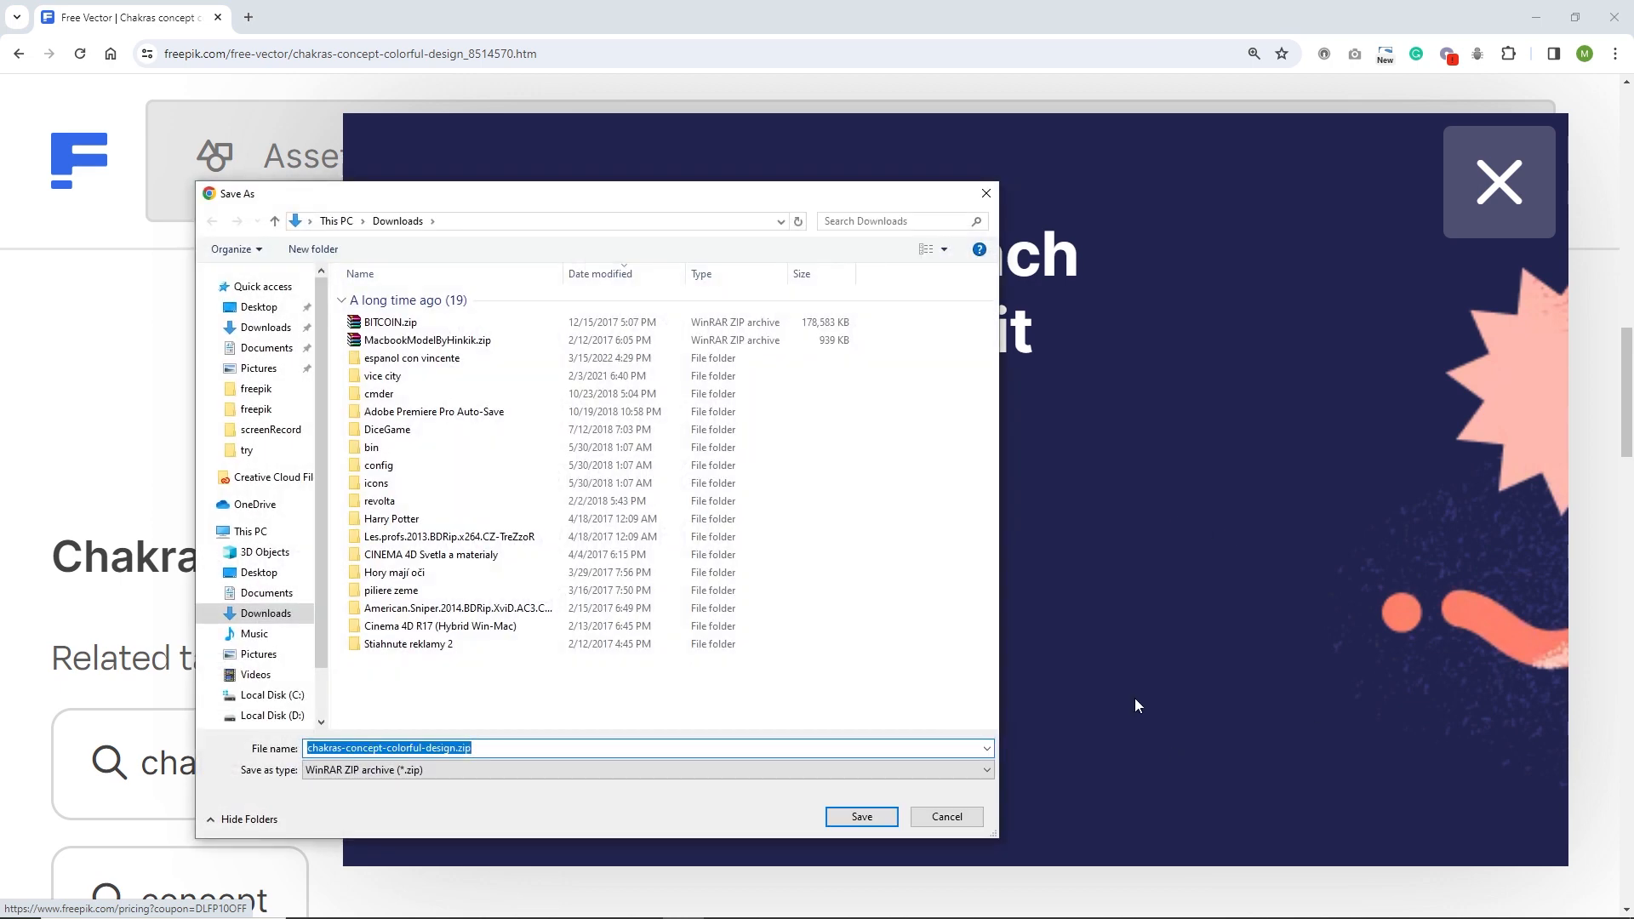
pyautogui.click(947, 818)
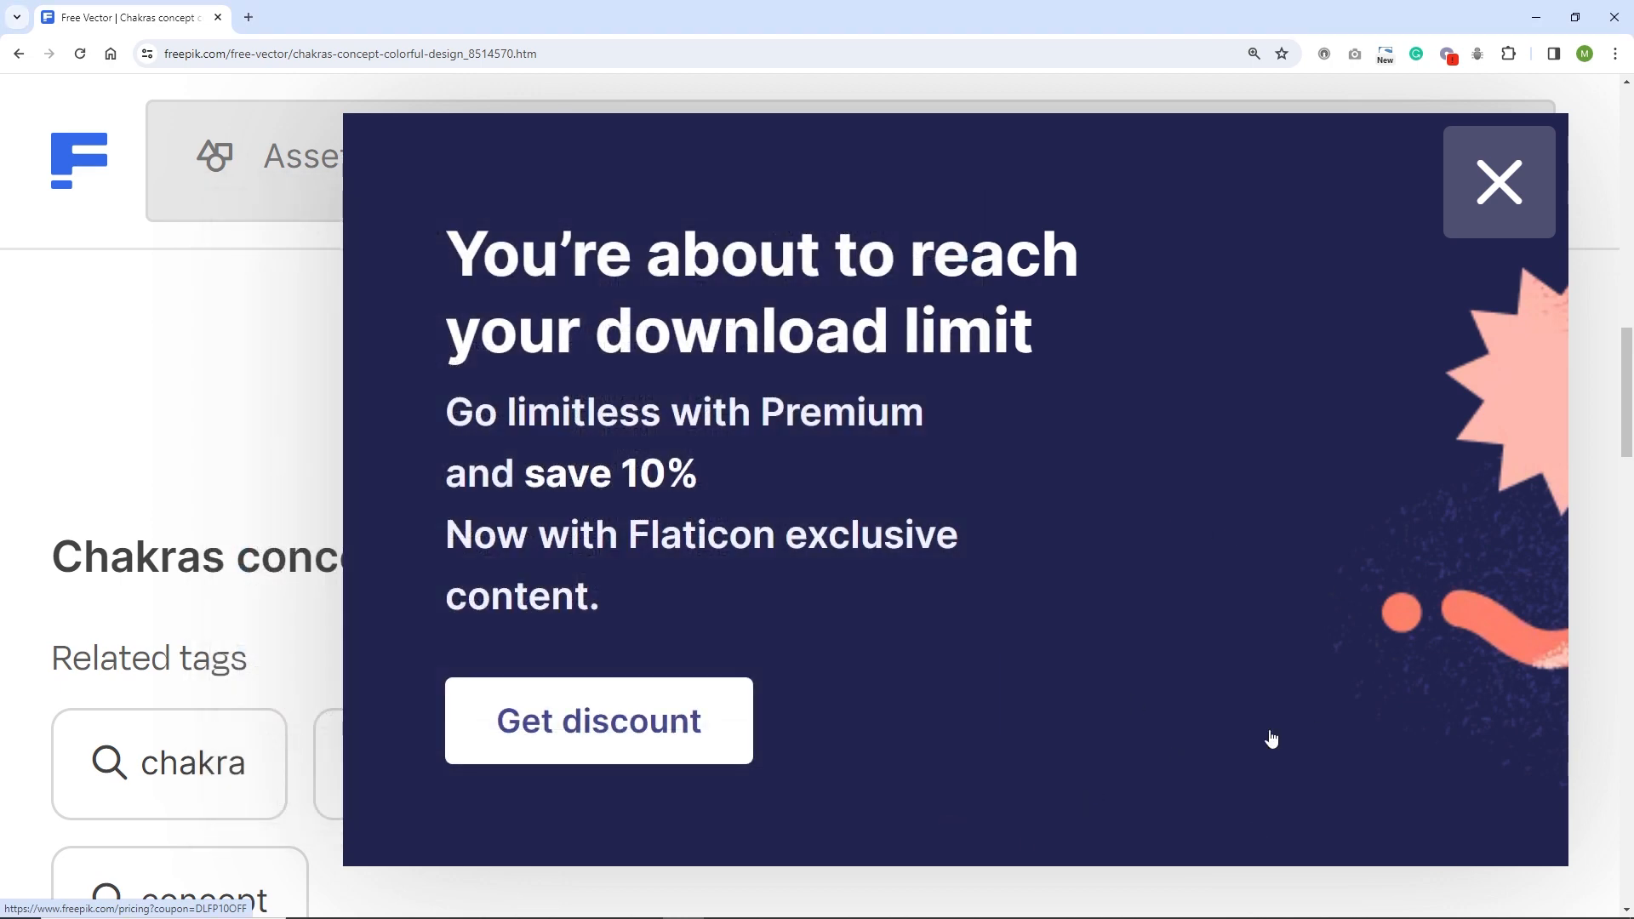
pyautogui.click(1496, 236)
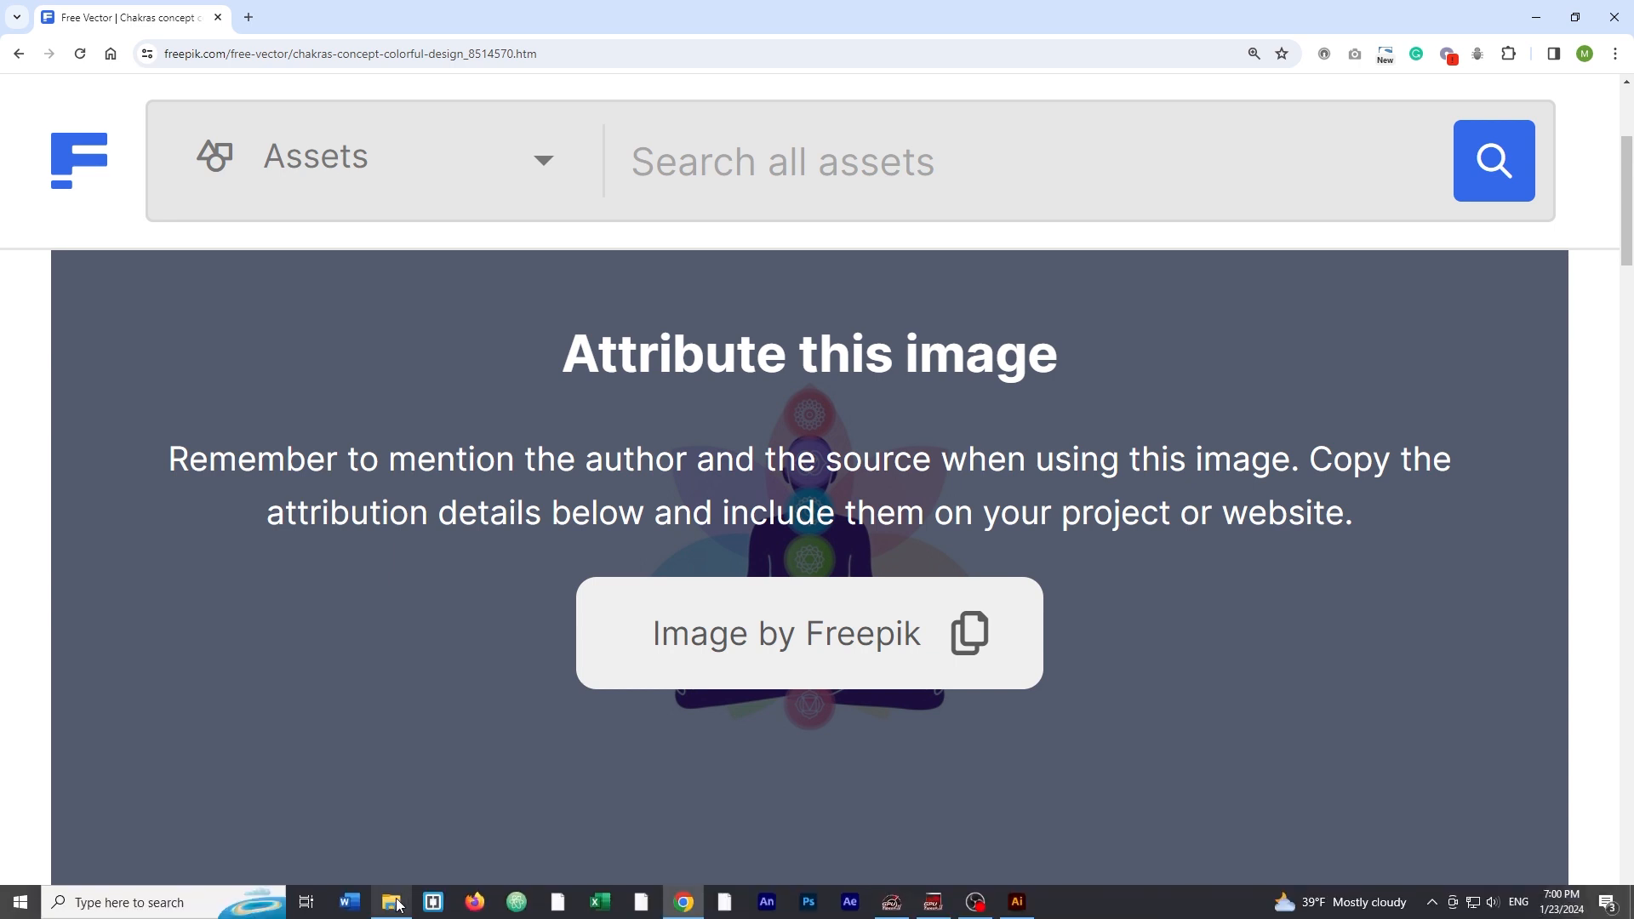
# Switch to the tutorial folder in File Explorer and delete its illustrator subfolder.
pyautogui.click(397, 905)
pyautogui.press('Down')
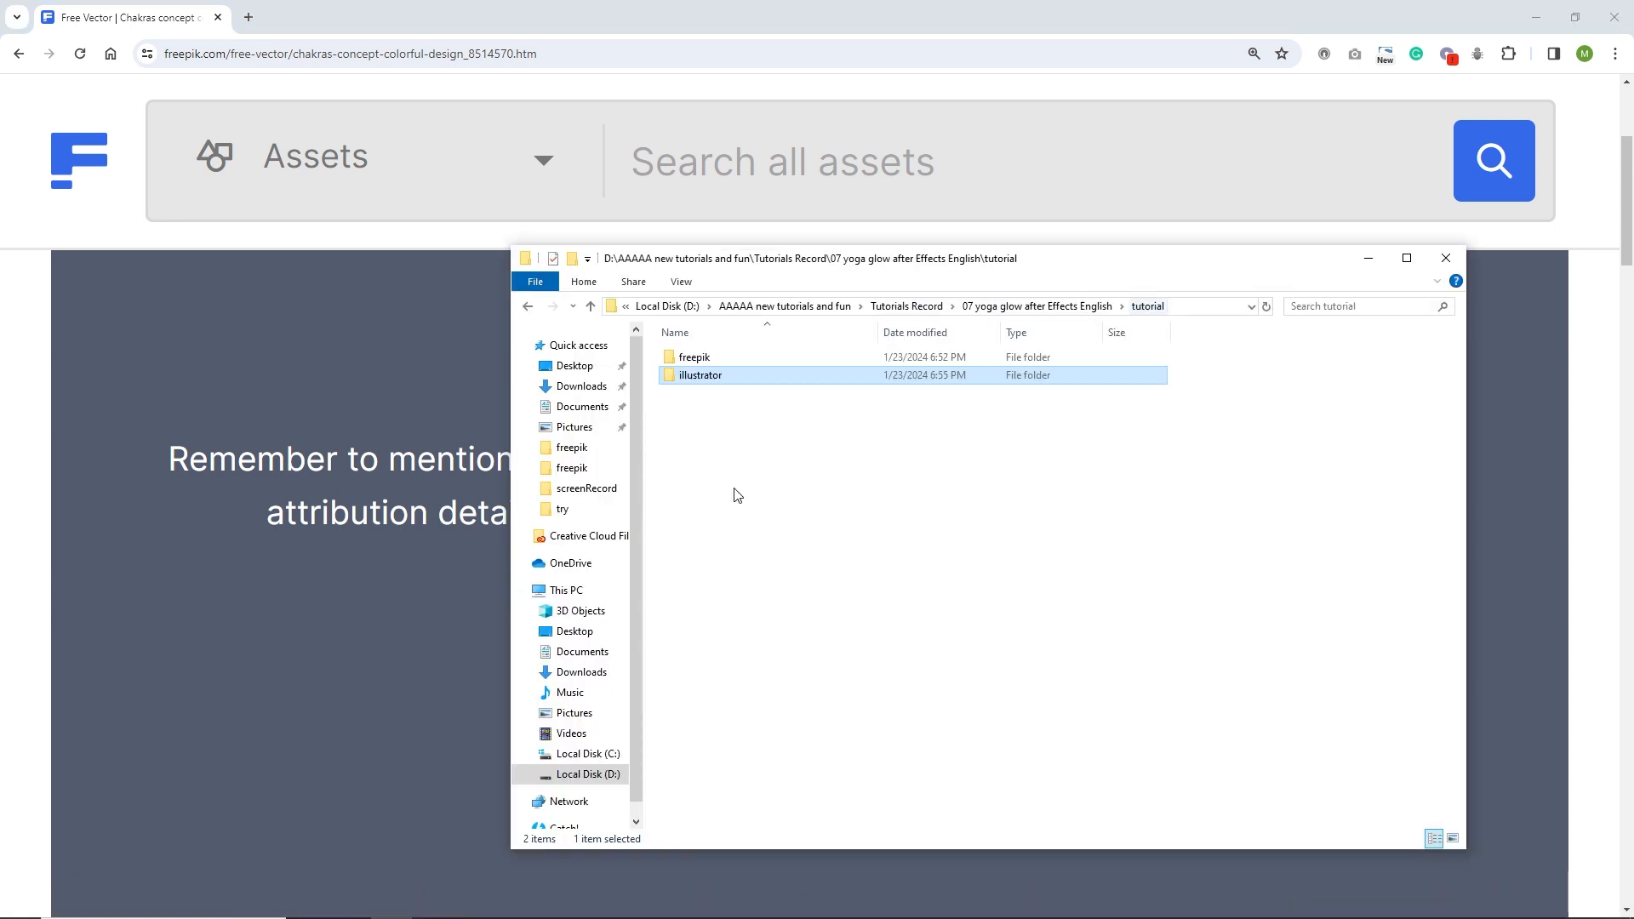
pyautogui.click(737, 496)
pyautogui.click(698, 382)
pyautogui.press('Delete')
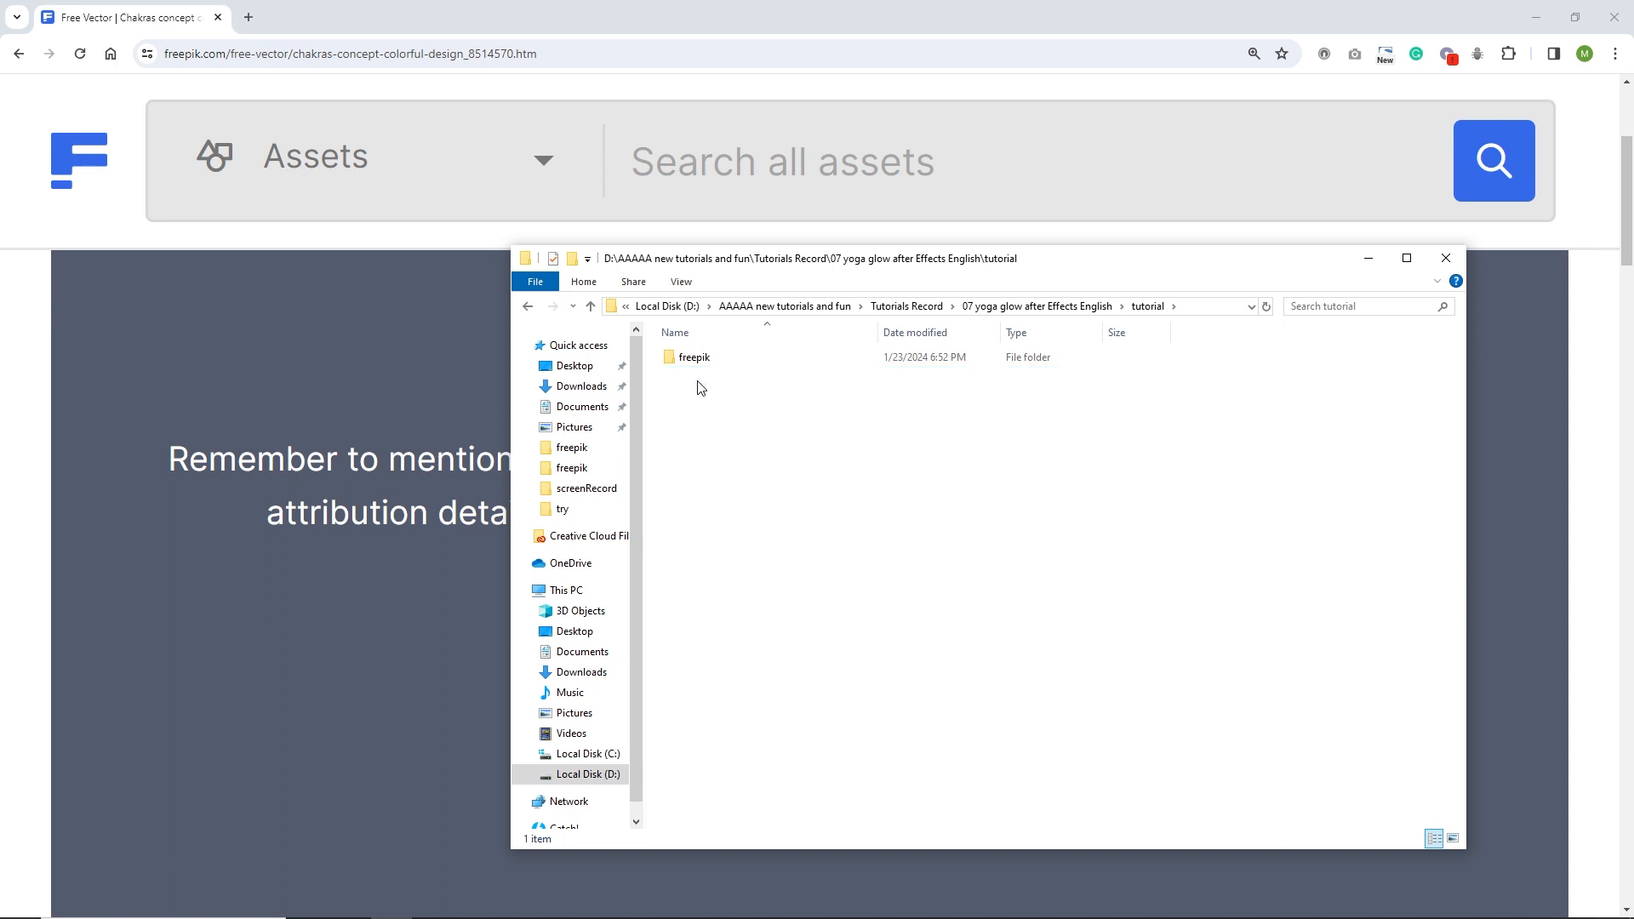
# Delete all files in the freepik folder except chakras-concept-colorful-design.zip.
pyautogui.click(707, 360)
pyautogui.press('F2')
pyautogui.click(686, 416)
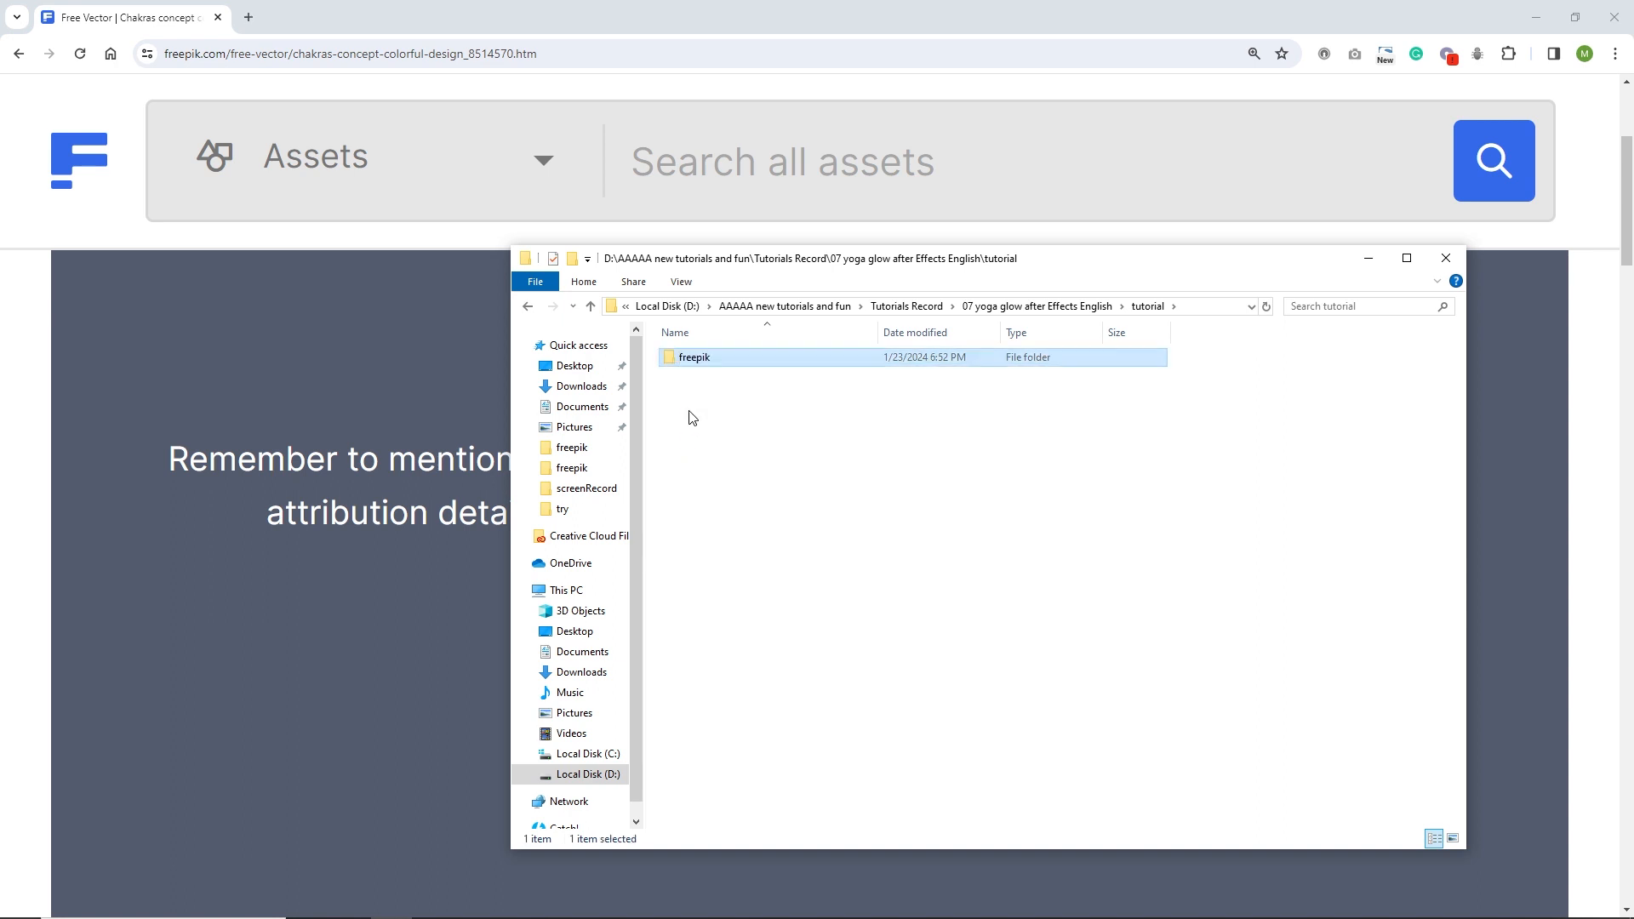
pyautogui.doubleClick(676, 361)
pyautogui.click(693, 448)
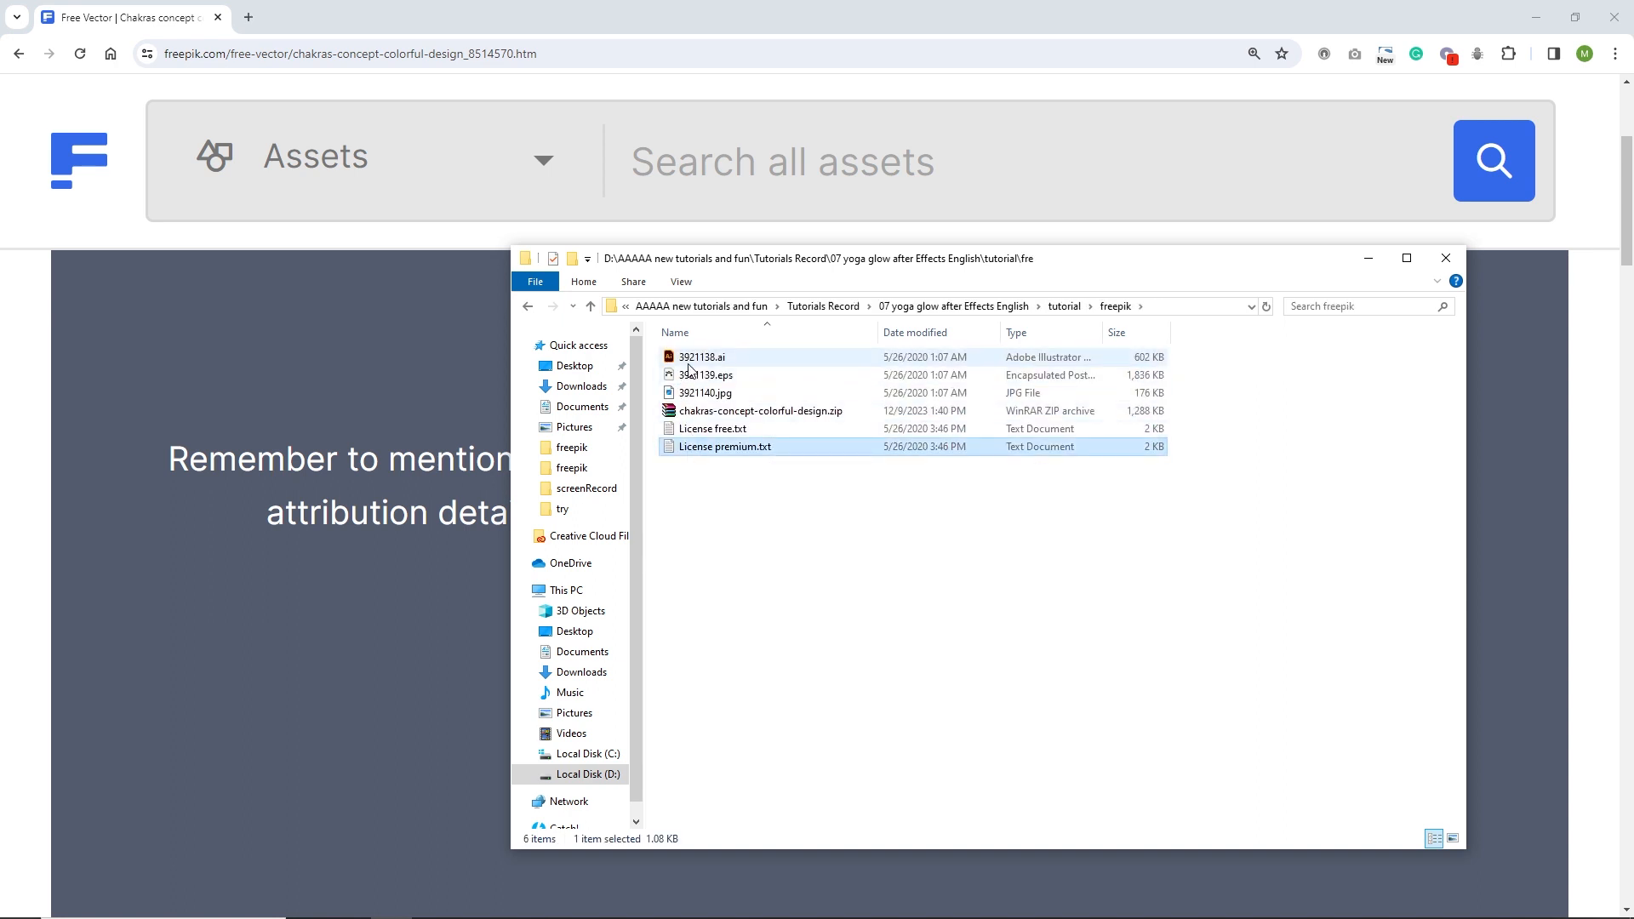
pyautogui.keyDown('shift'); pyautogui.click(688, 362); pyautogui.keyUp('shift')
pyautogui.keyDown('ctrl'); pyautogui.click(702, 415); pyautogui.keyUp('ctrl')
pyautogui.press('Delete')
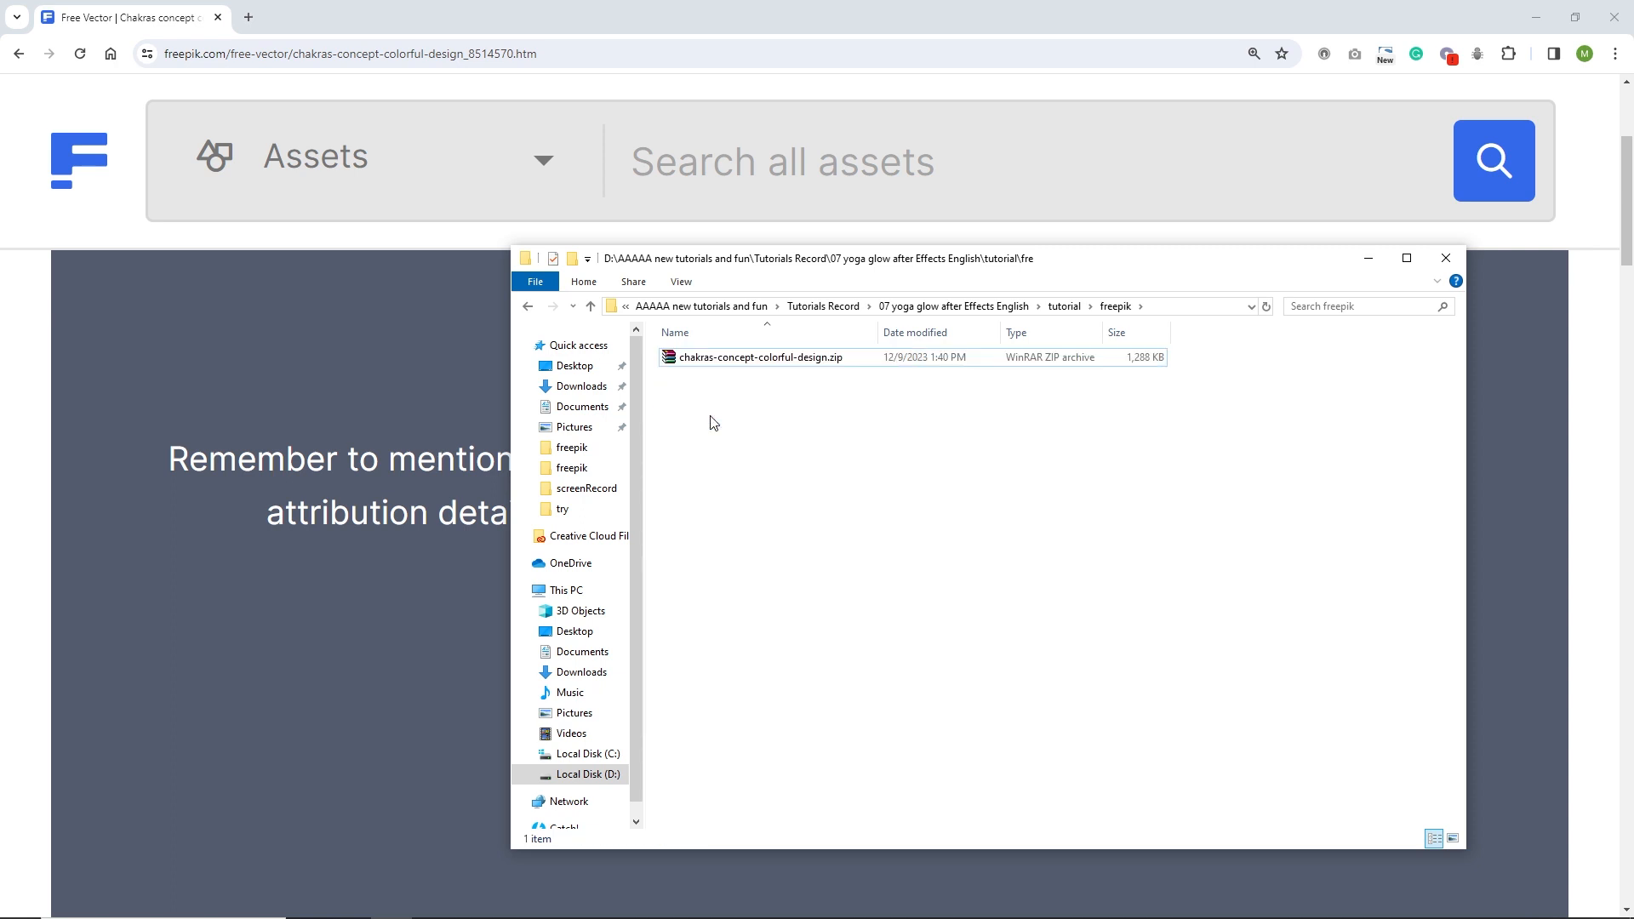
# Extract chakras-concept-colorful-design.zip directly into the freepik folder.
pyautogui.click(688, 361)
pyautogui.rightClick(687, 364)
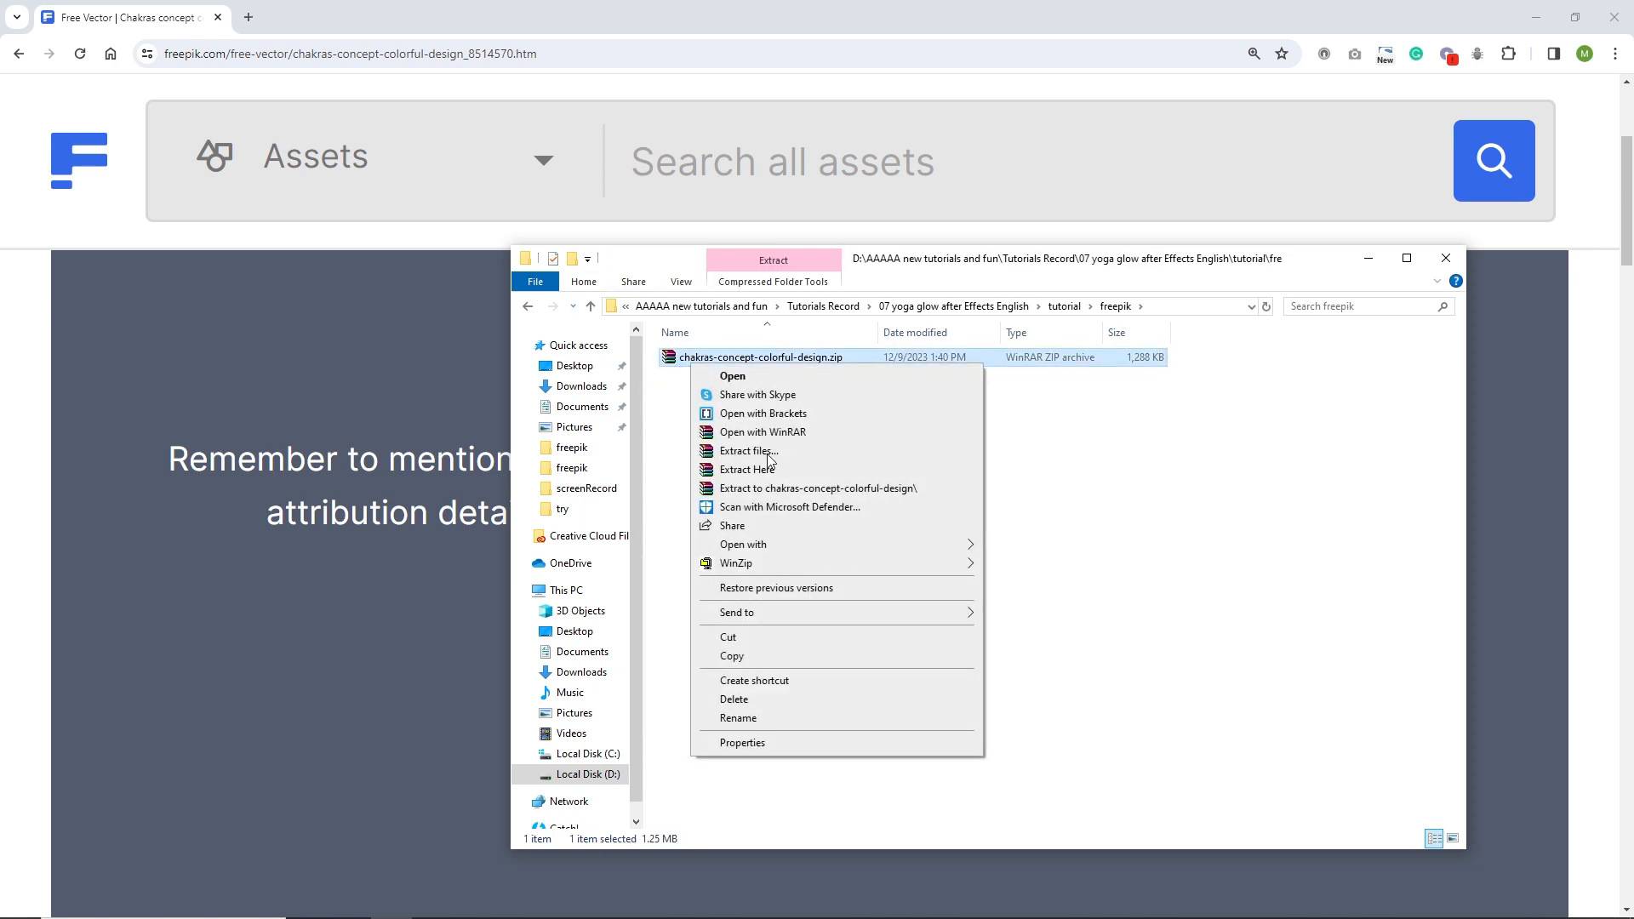
pyautogui.click(771, 470)
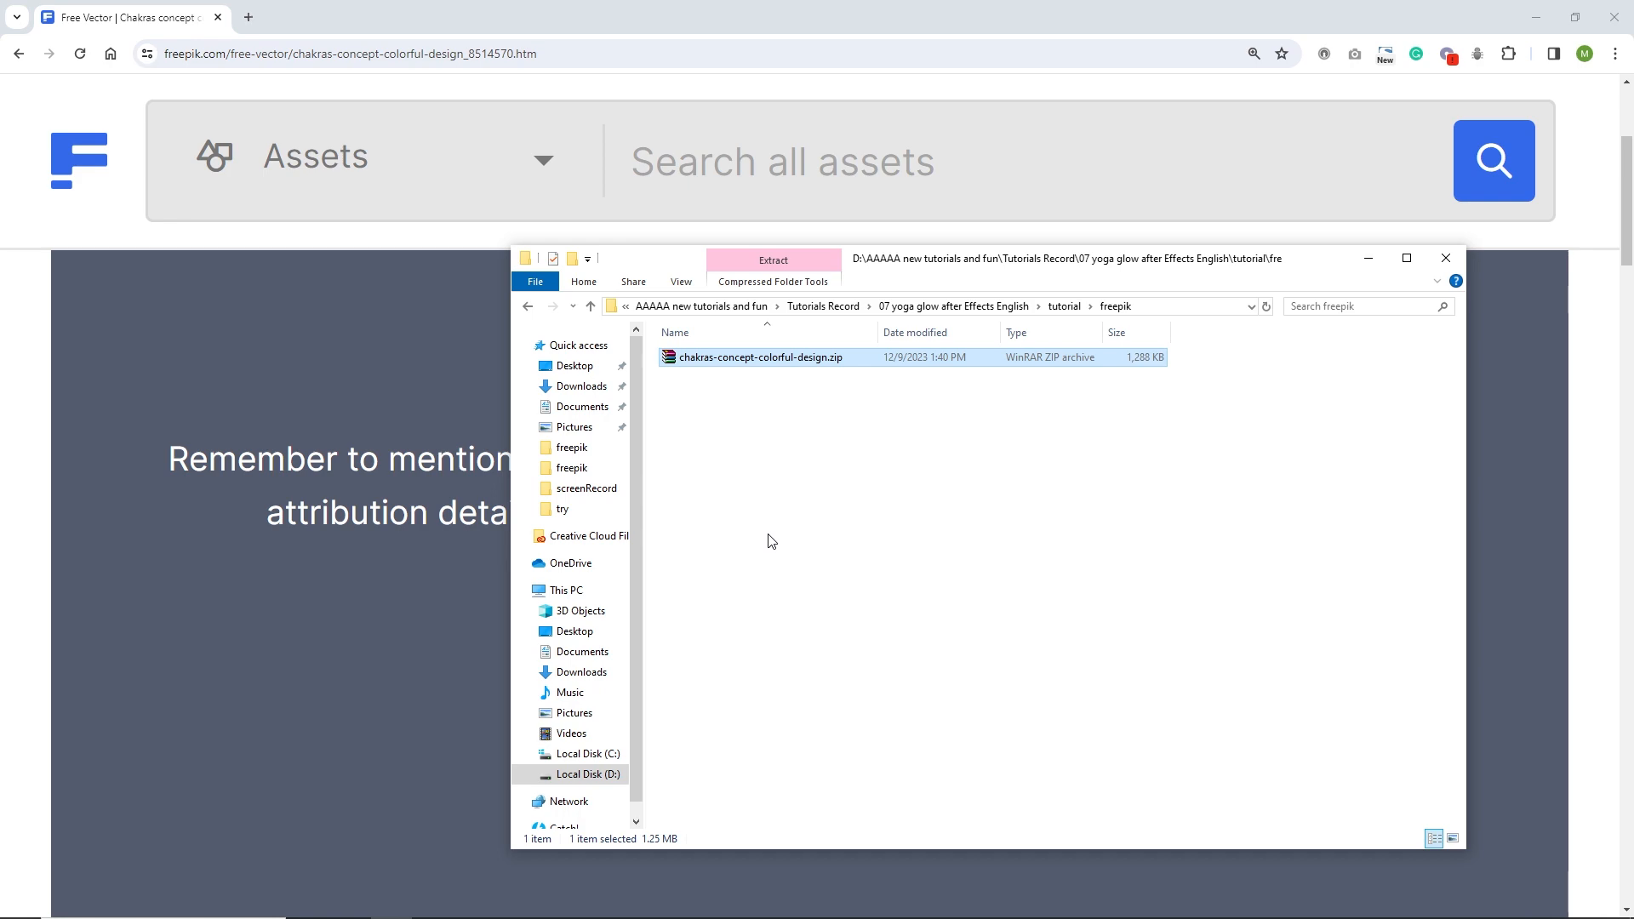
pyautogui.click(754, 487)
# Open the extracted 3921138.ai in Illustrator and close the yogaGlowAe.ai document.
pyautogui.doubleClick(705, 358)
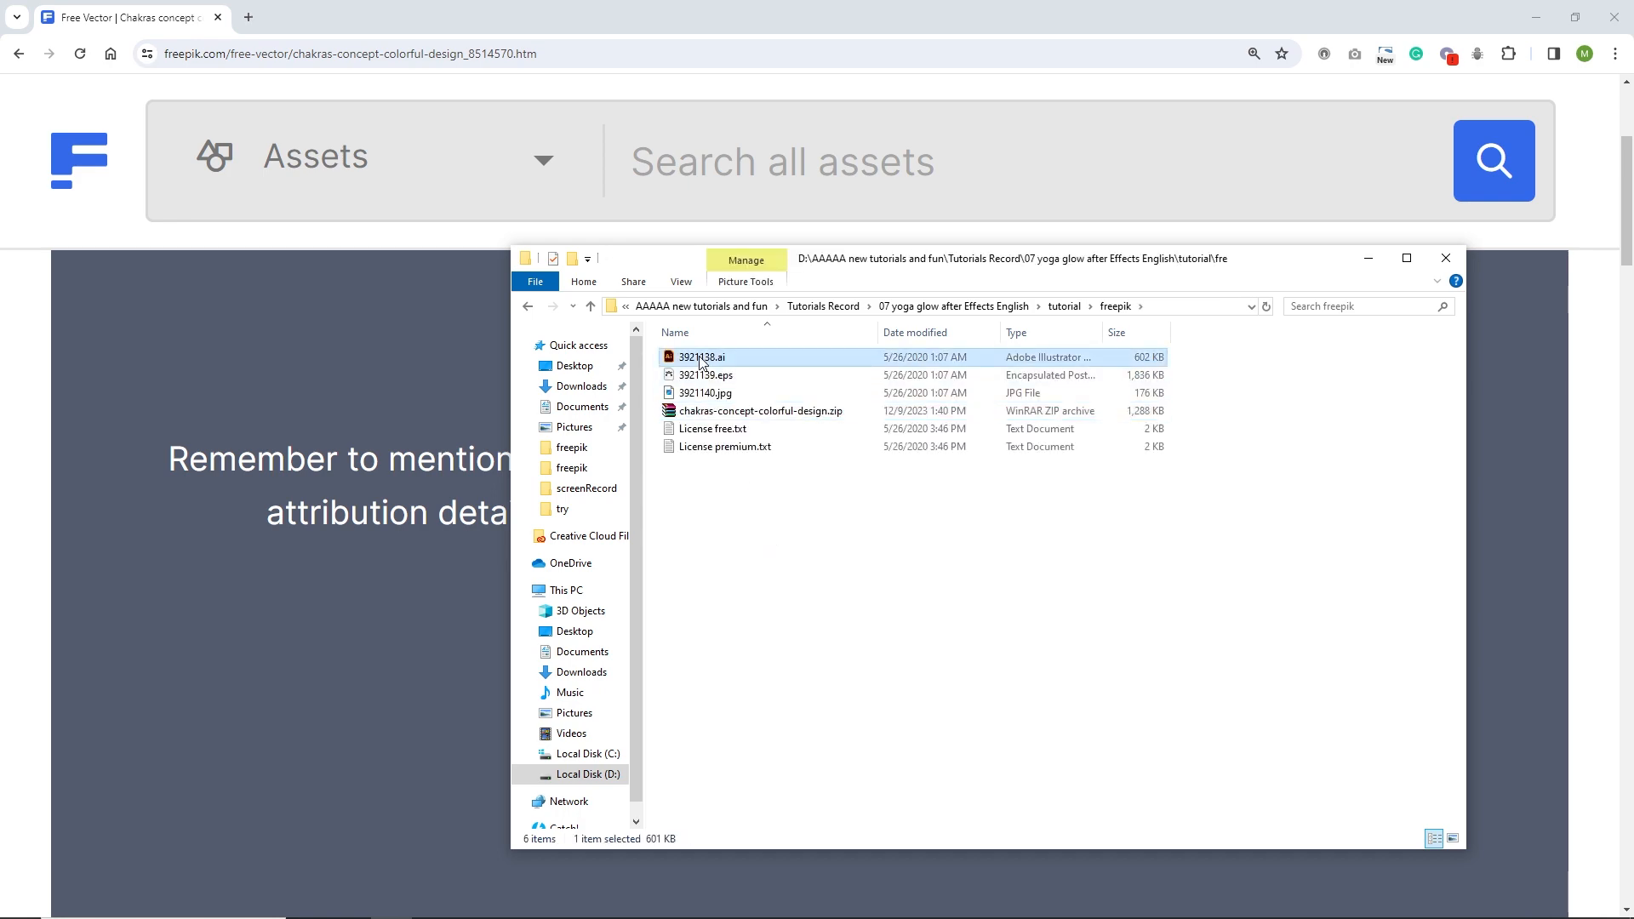
pyautogui.click(829, 501)
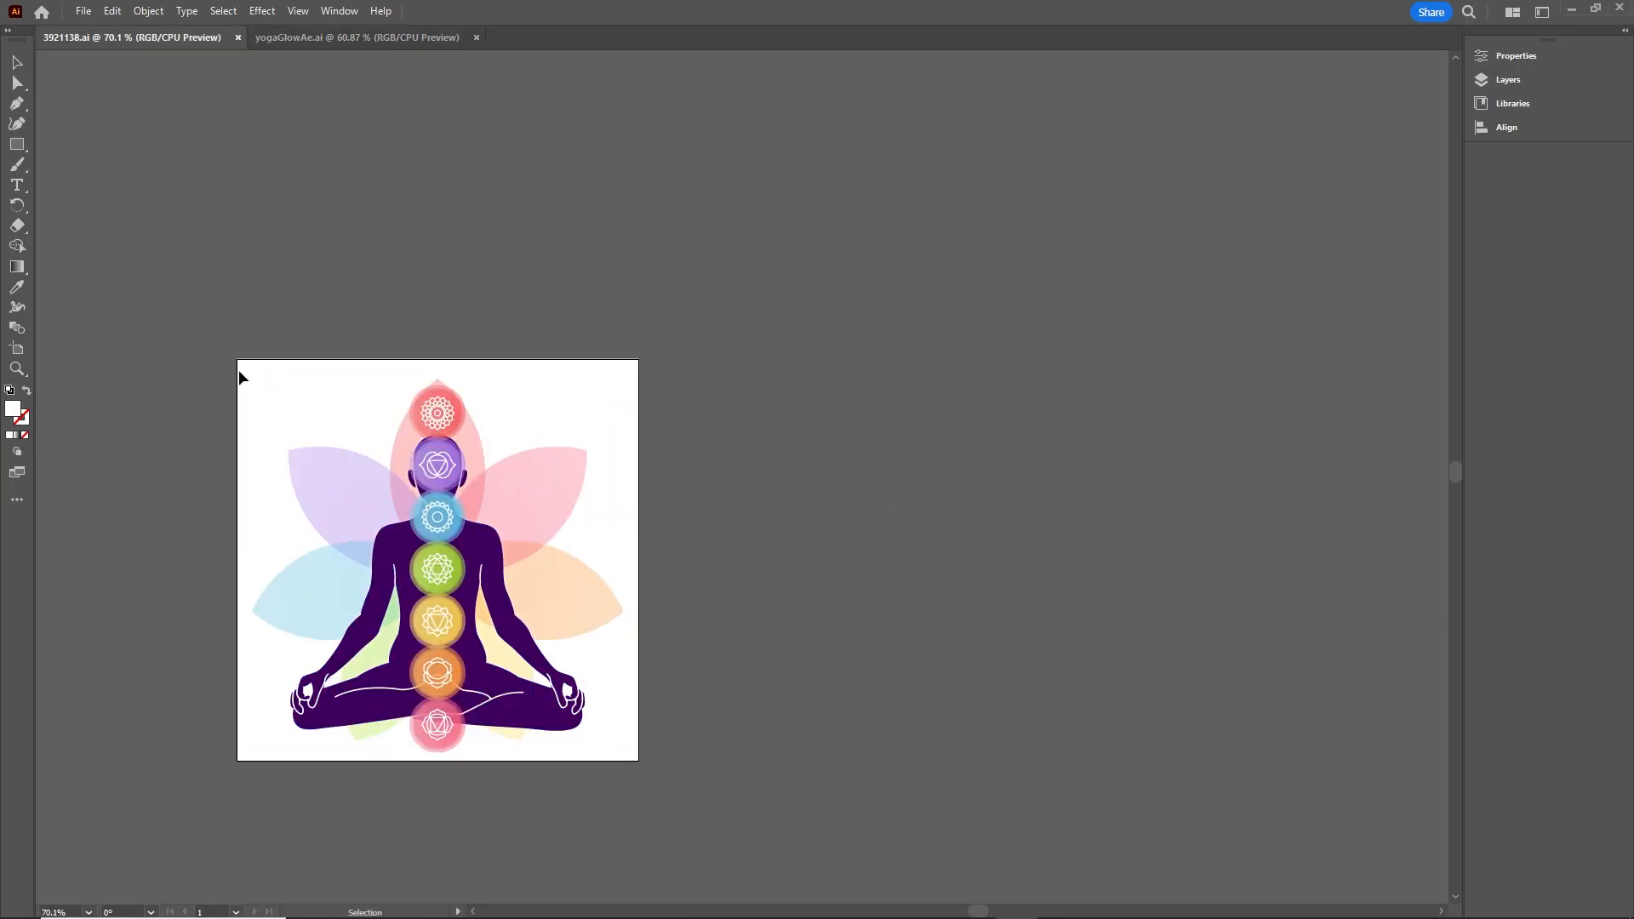
pyautogui.click(476, 38)
pyautogui.press('a')
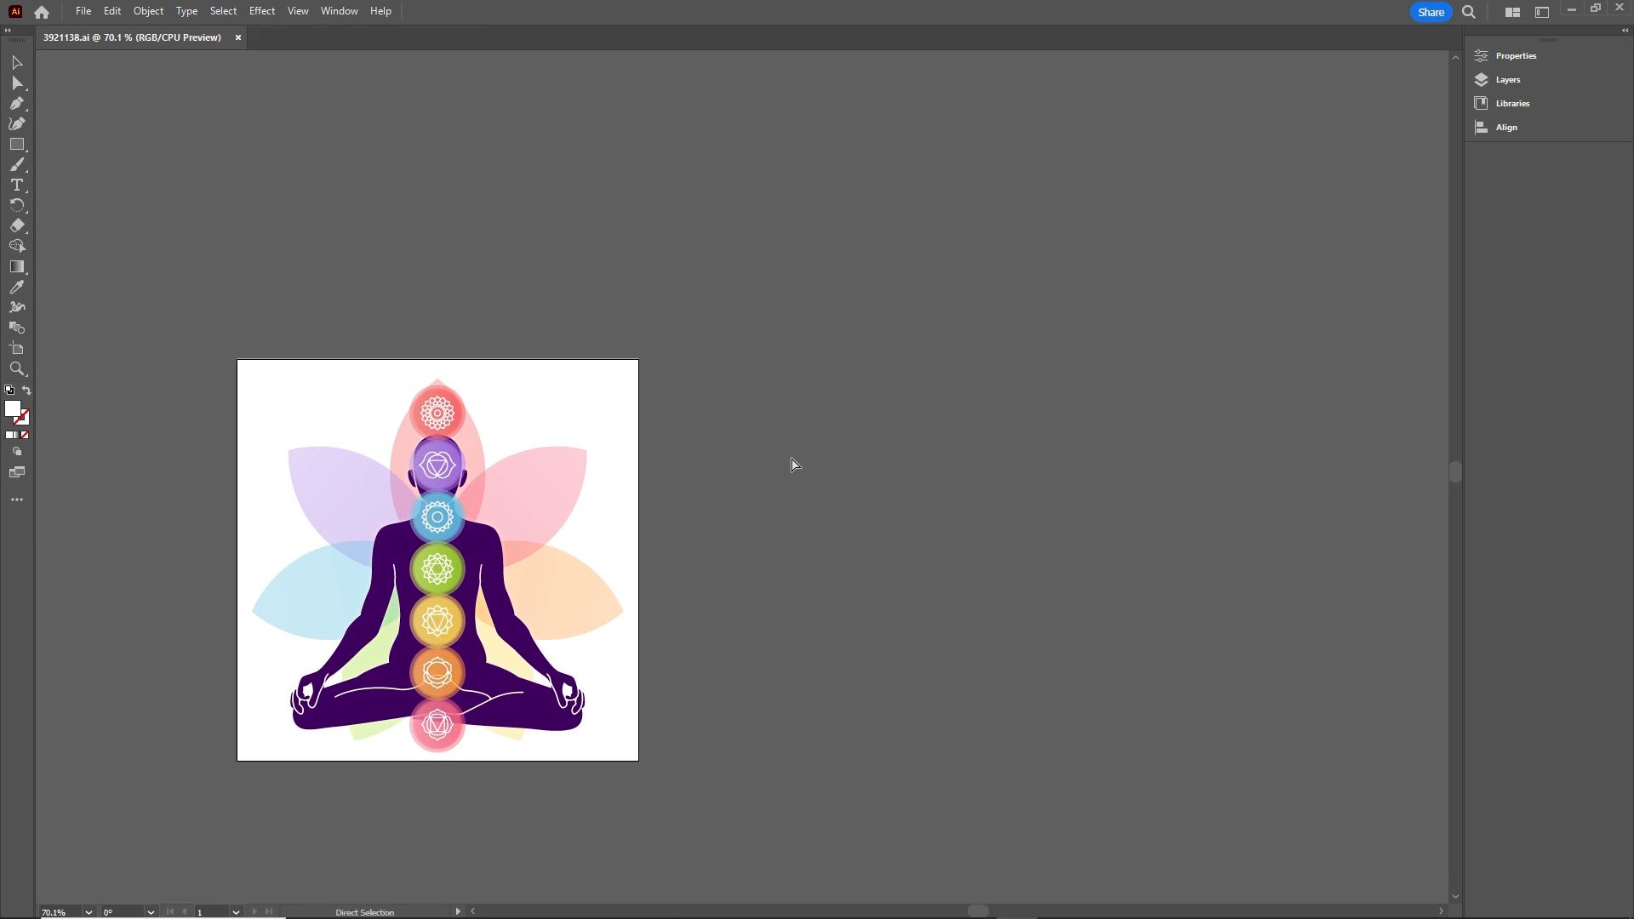
# Create a new 1920 x 1080 px document in RGB Color with Screen (72 ppi) raster effects.
pyautogui.hotkey('ctrl', 'n')
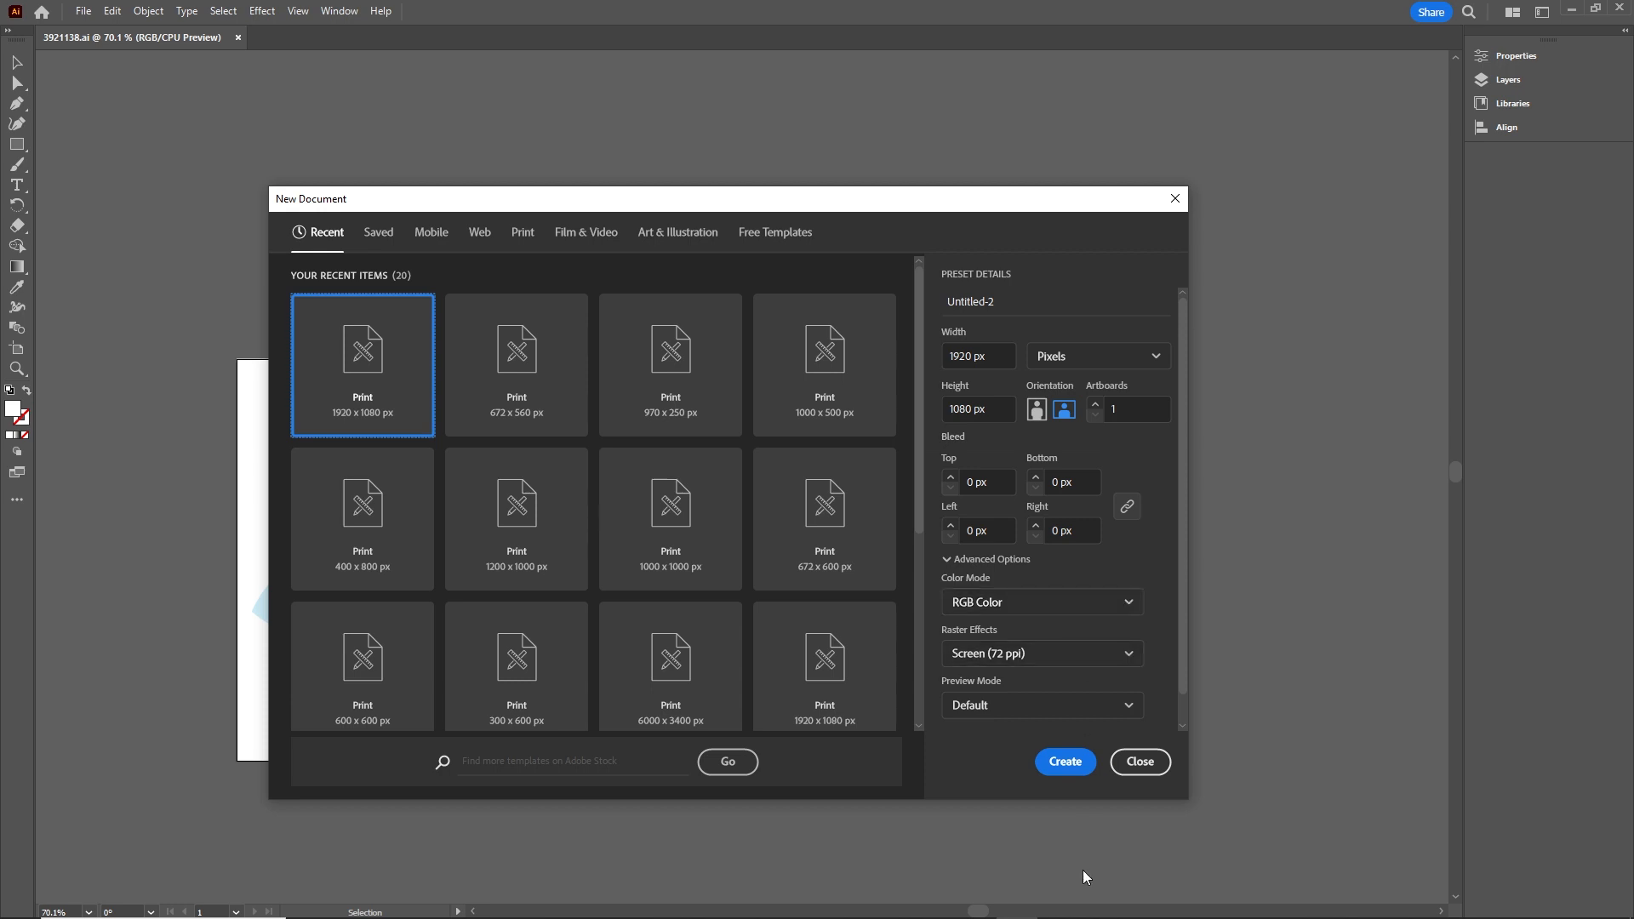
pyautogui.click(1068, 764)
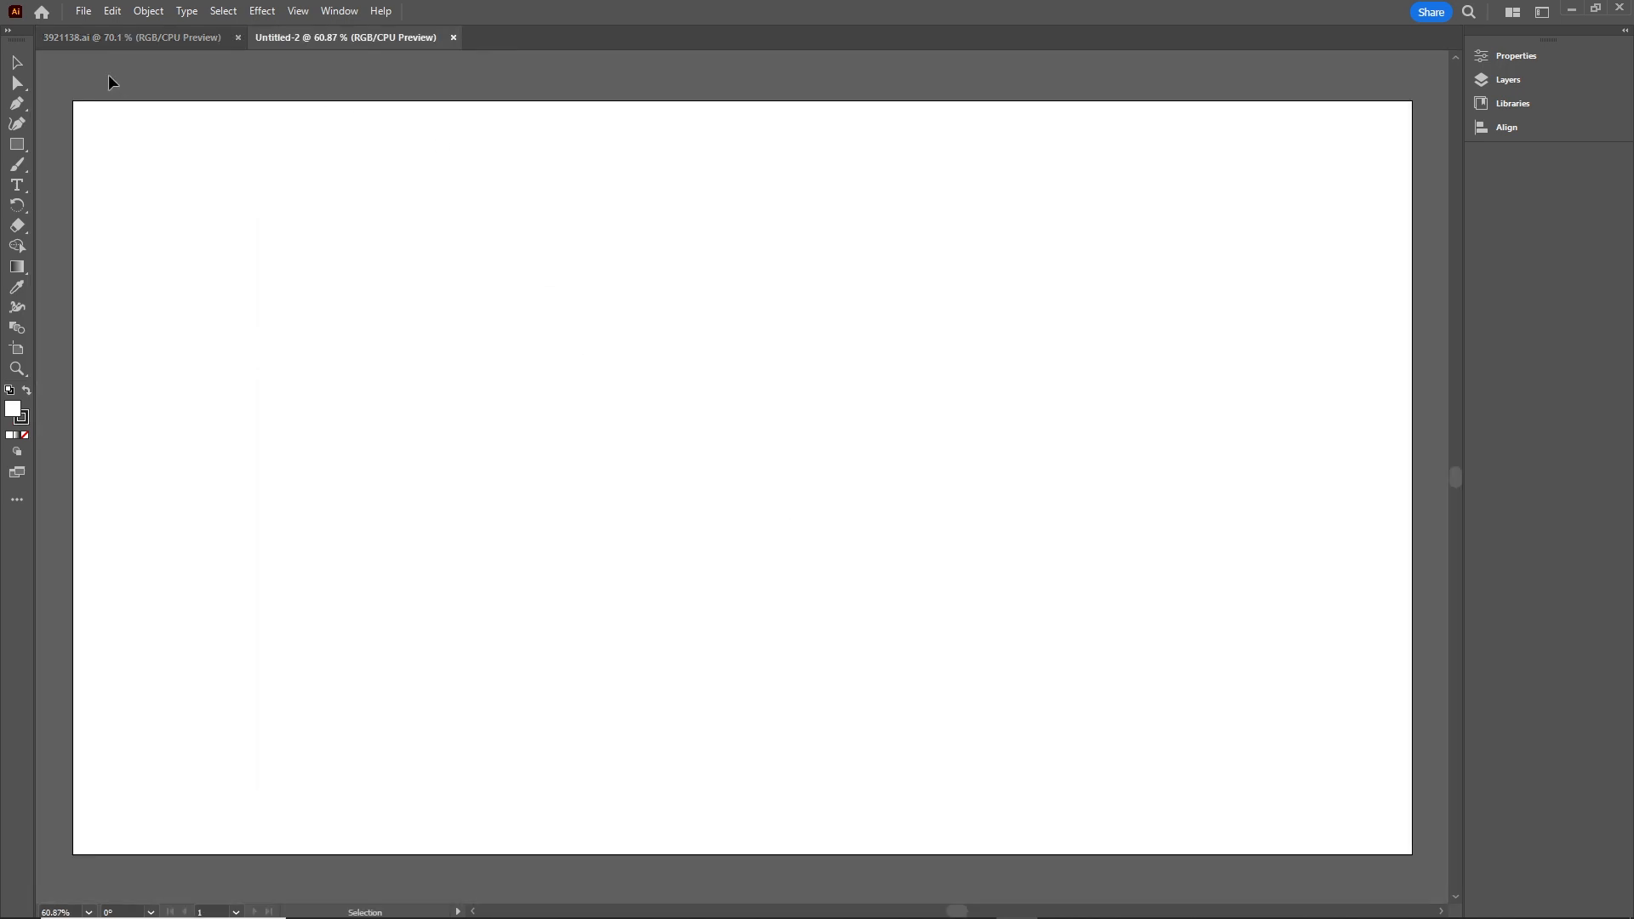
# Move all the yoga artwork from 3921138.ai into the new document and enlarge it proportionally to nearly the artboard's full height.
pyautogui.click(141, 39)
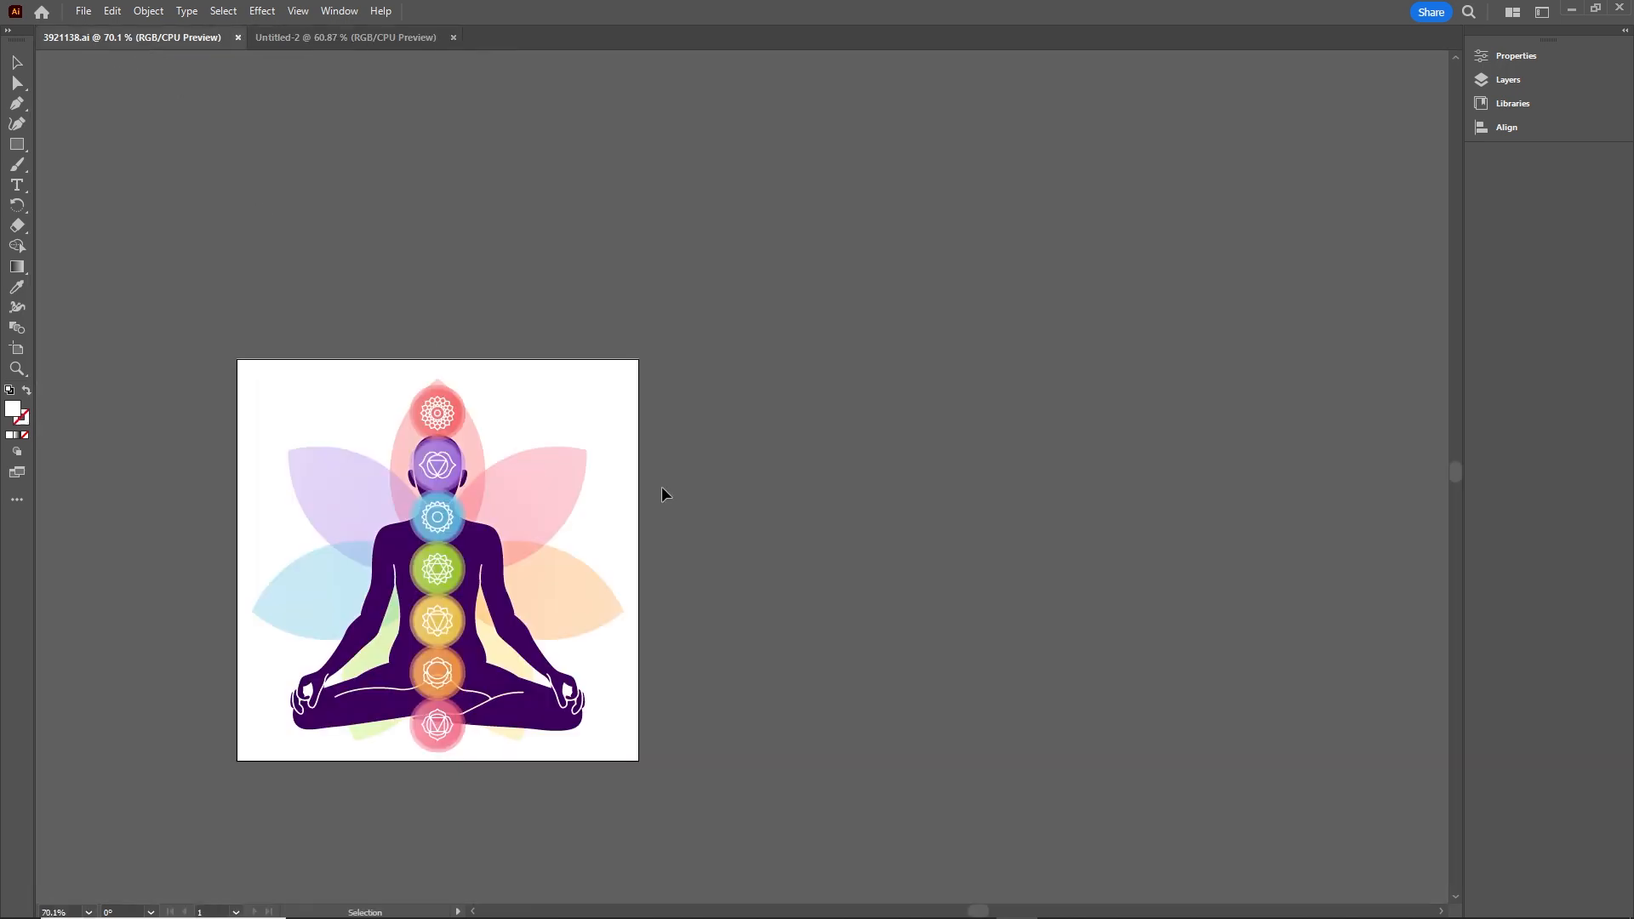
pyautogui.moveTo(708, 783); pyautogui.dragTo(185, 265)
pyautogui.moveTo(488, 554); pyautogui.dragTo(845, 538)
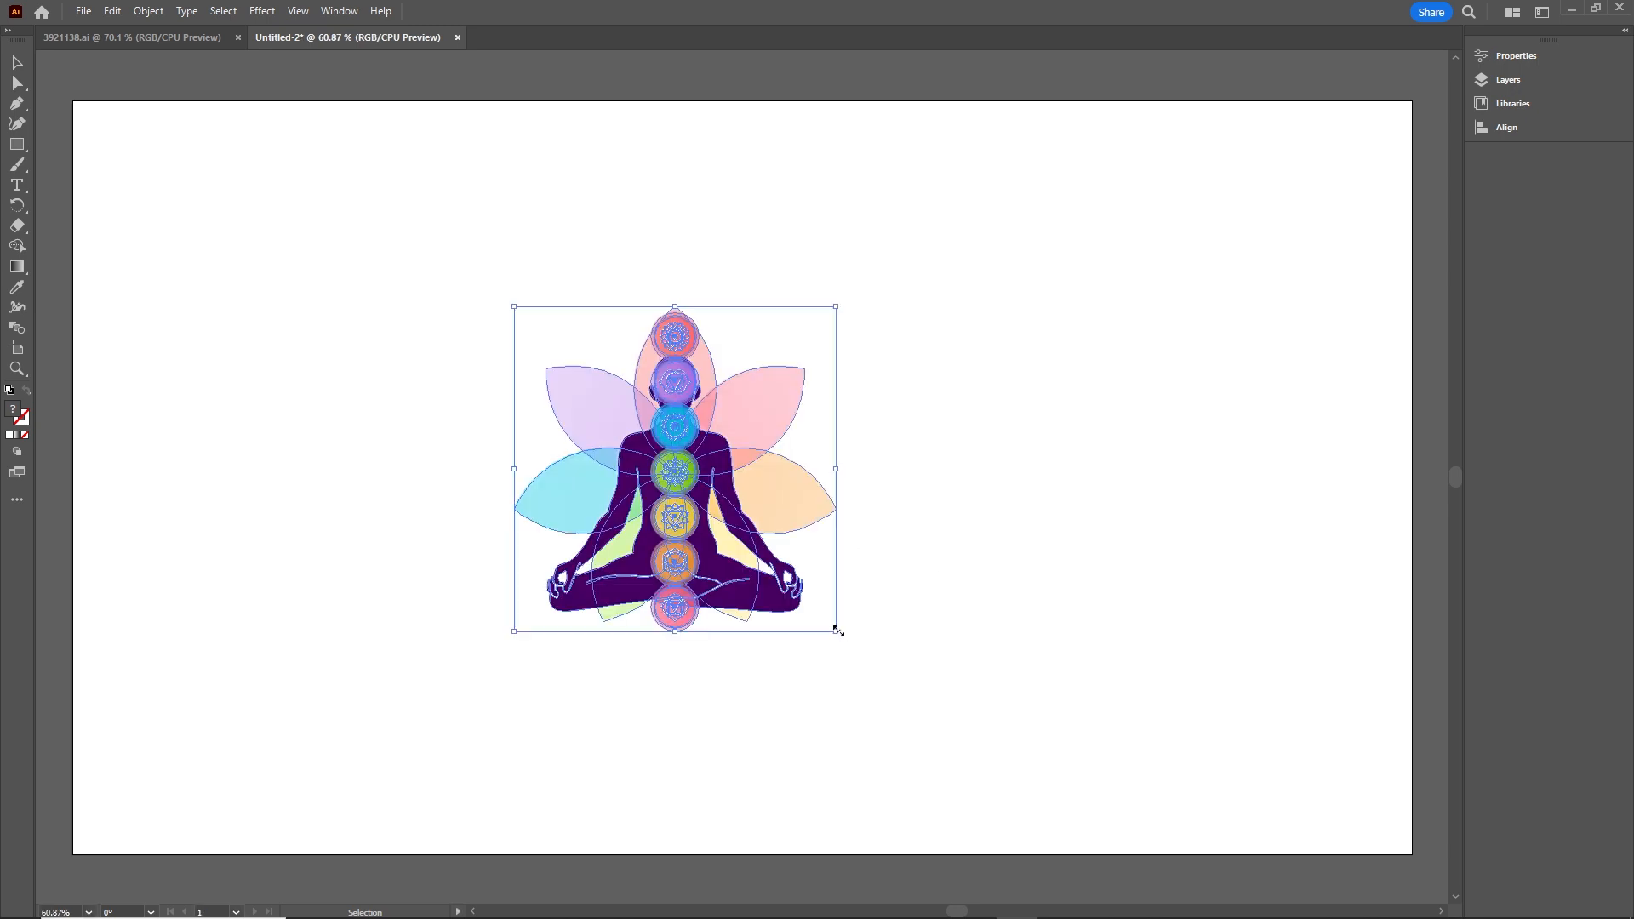
pyautogui.moveTo(836, 631); pyautogui.dragTo(1037, 841)
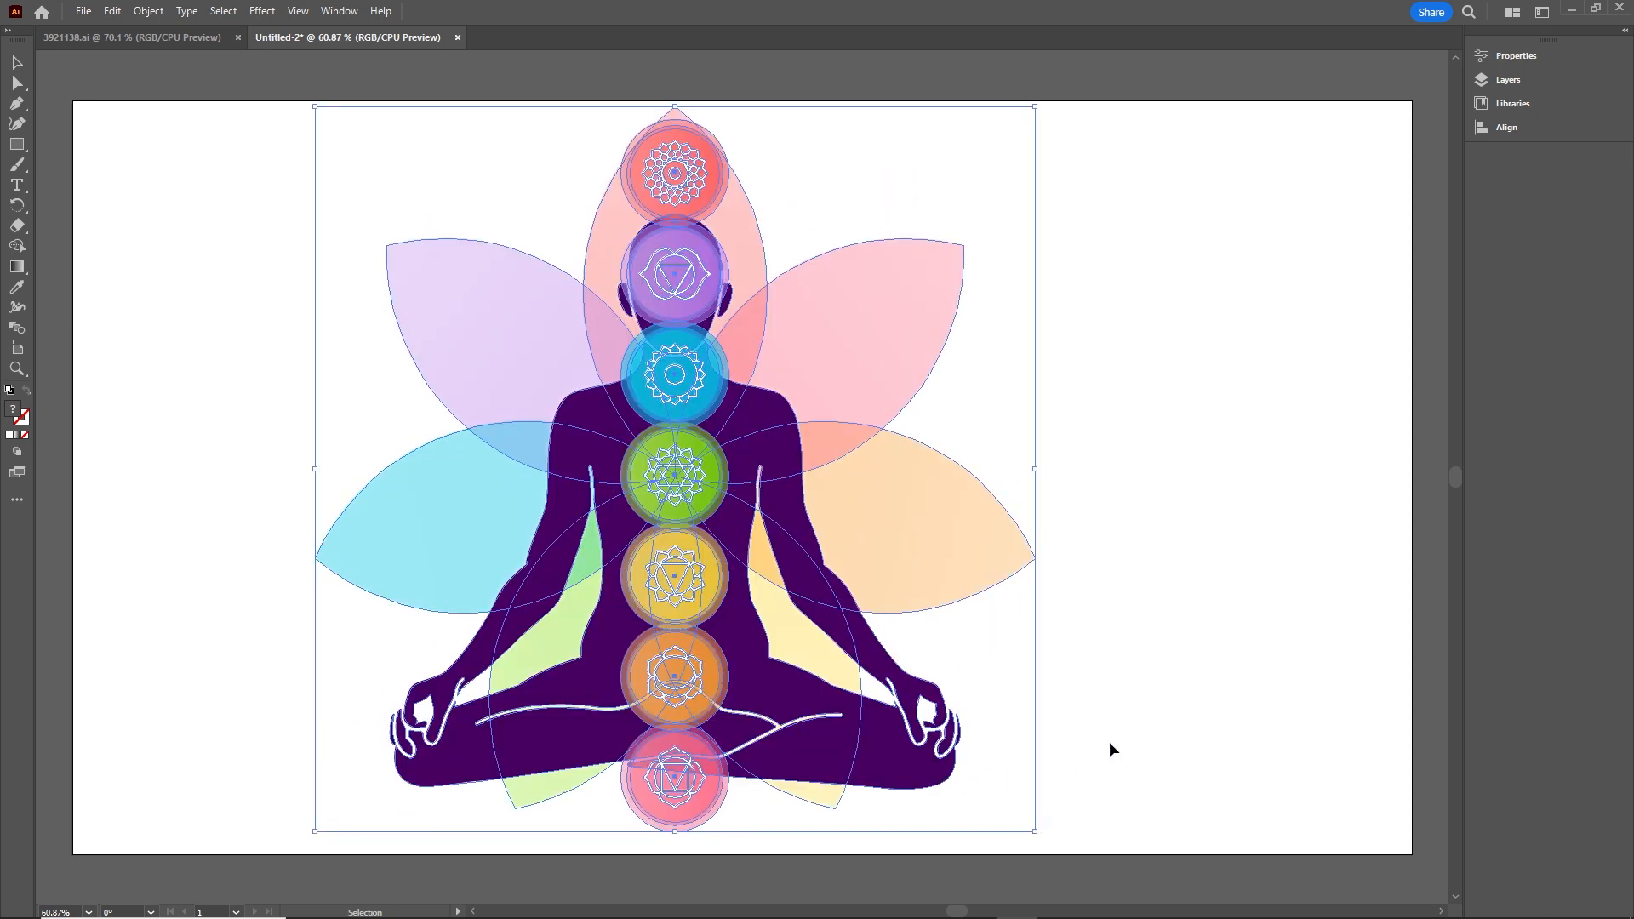
pyautogui.click(1130, 540)
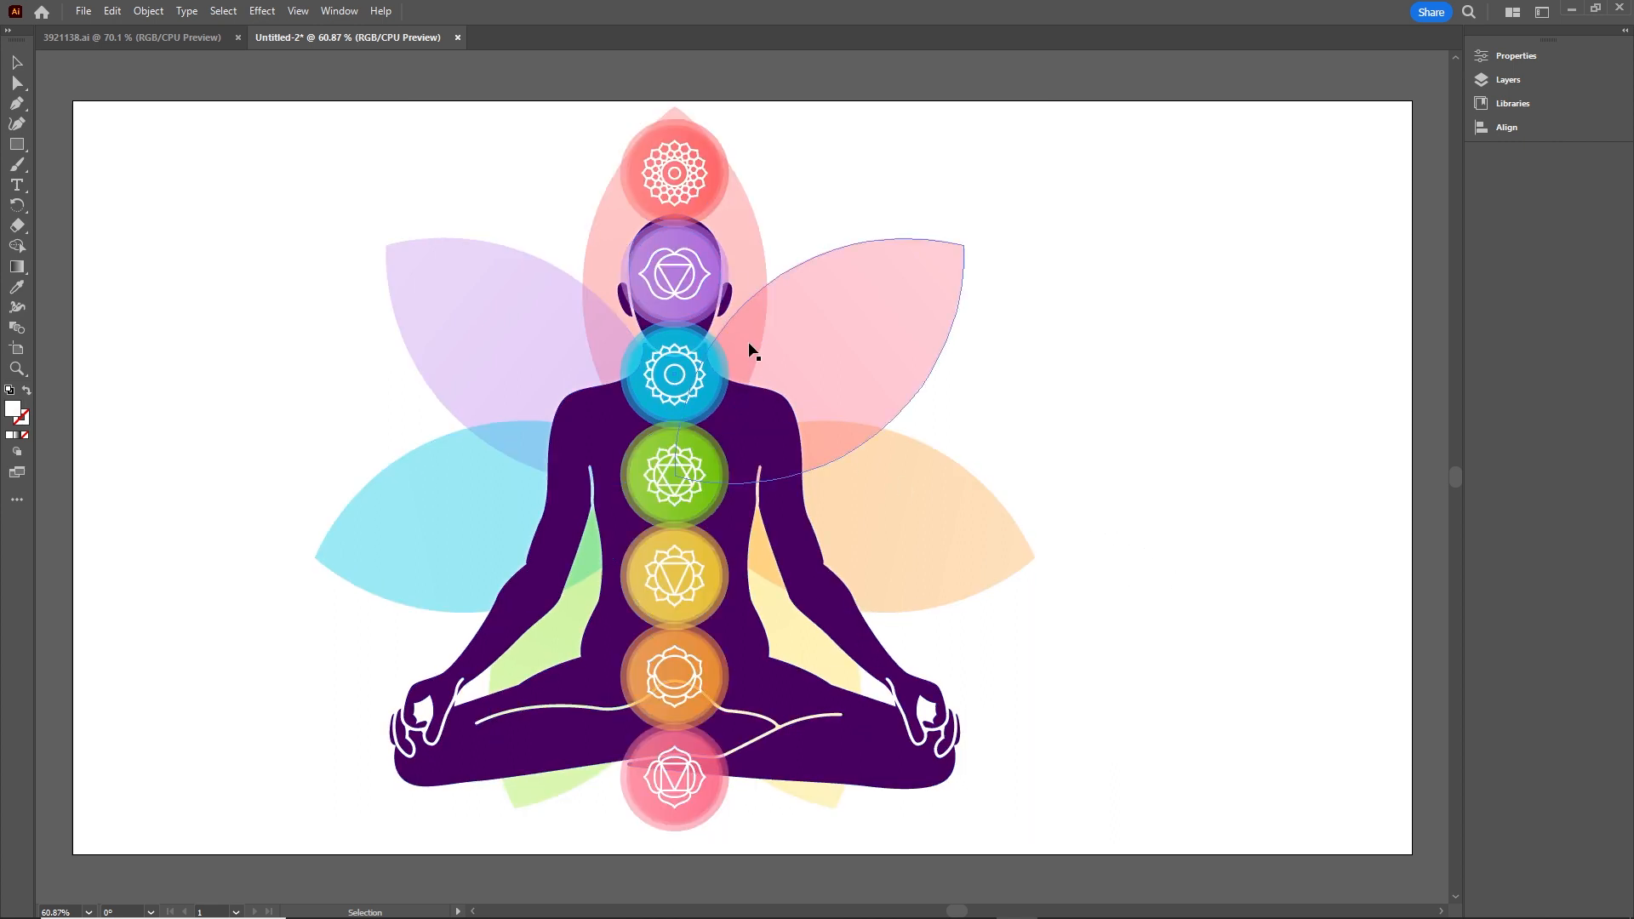
# Move the chakra circles, the petals and the body aside one at a time to test their grouping, undoing each move.
pyautogui.click(708, 208)
pyautogui.moveTo(636, 167); pyautogui.dragTo(461, 170)
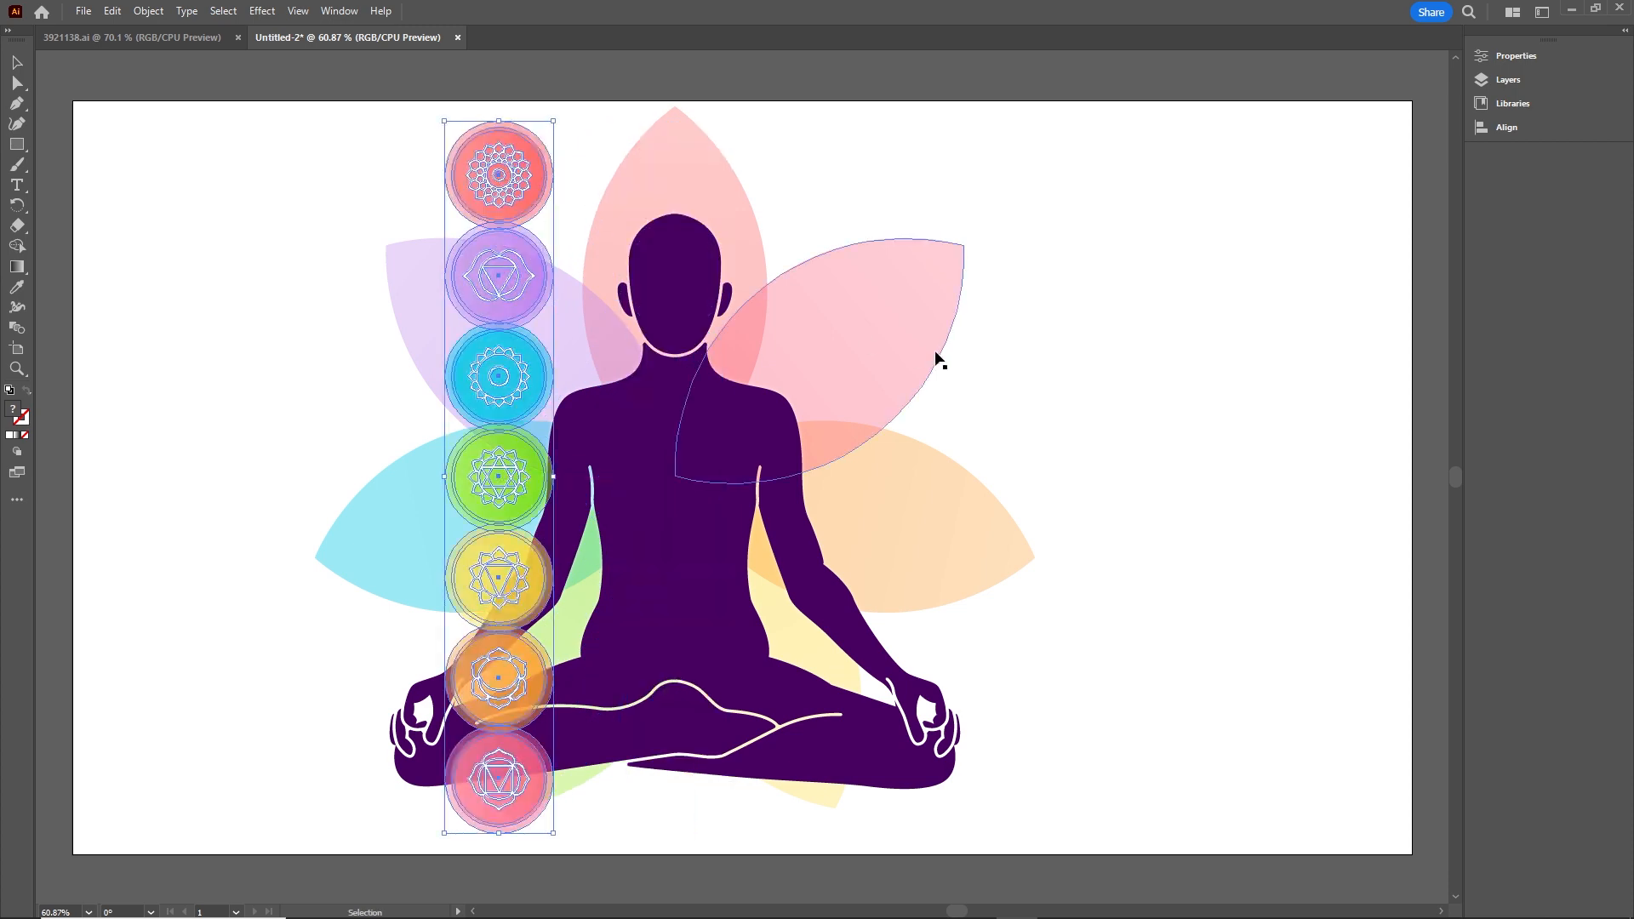
pyautogui.press('a')
pyautogui.hotkey('ctrl', 'z')
pyautogui.press('v')
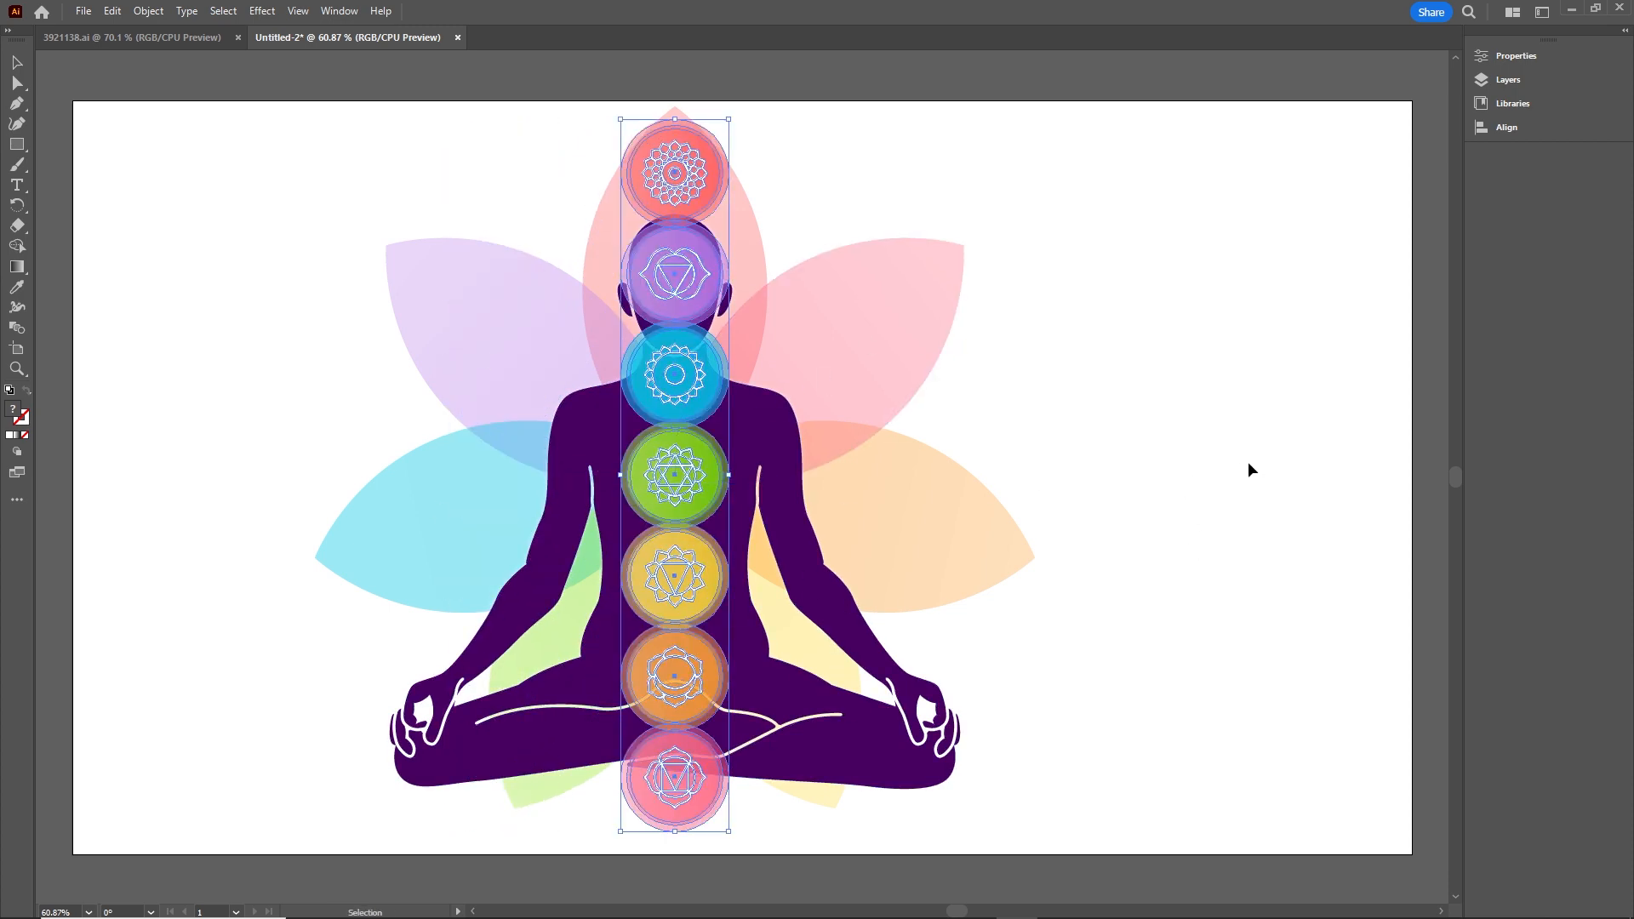
pyautogui.moveTo(857, 346); pyautogui.dragTo(1080, 346)
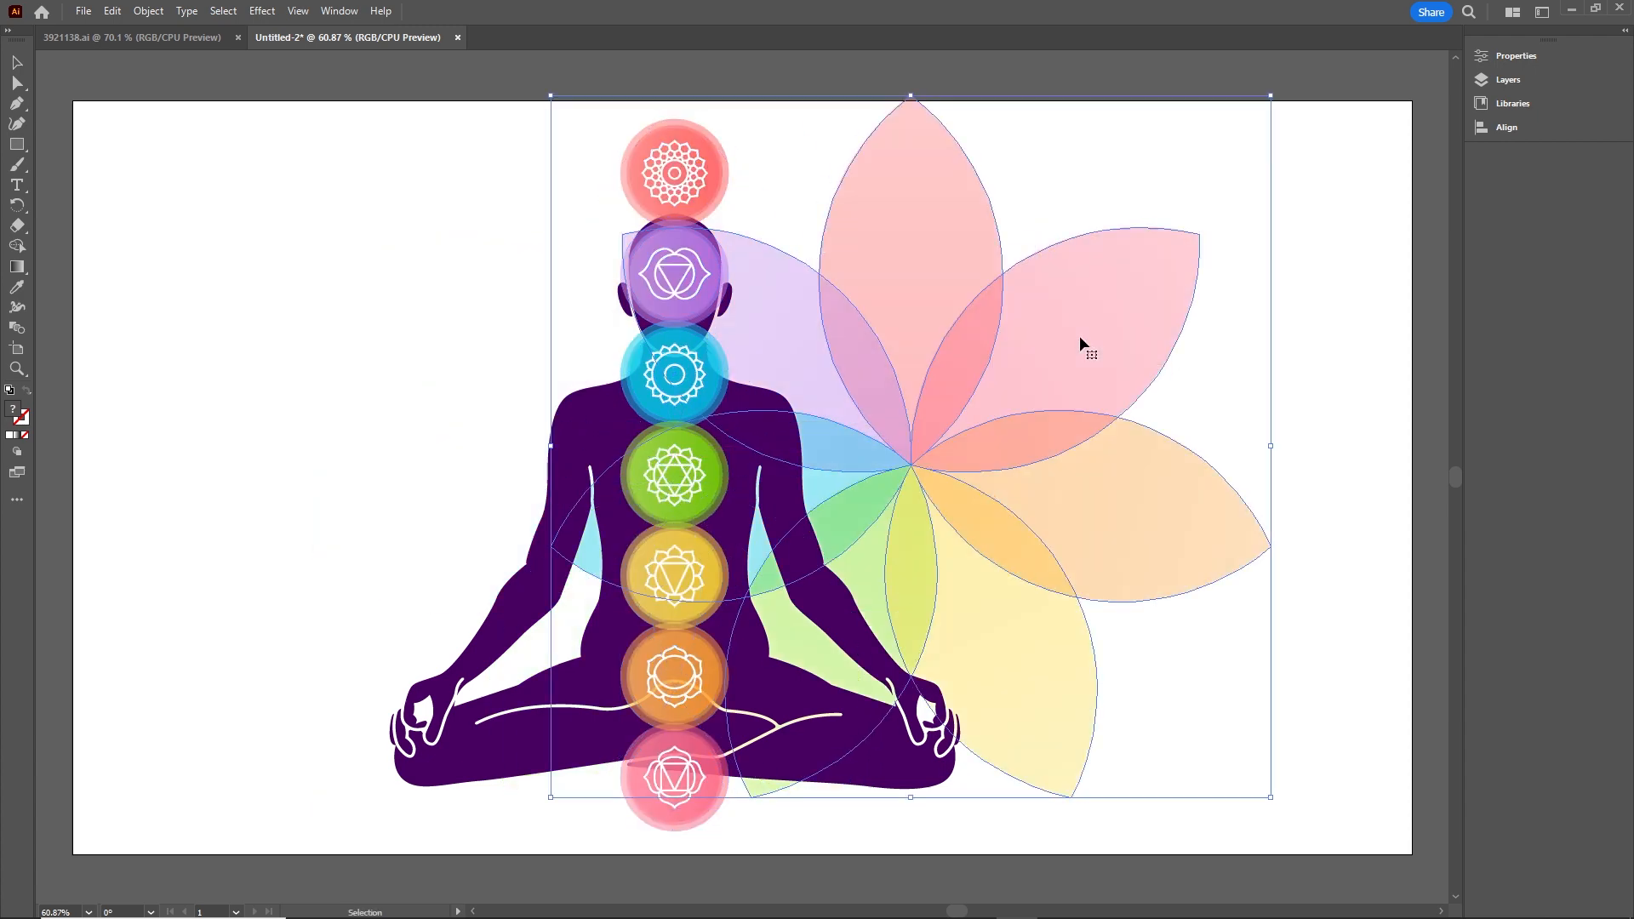
pyautogui.press('a')
pyautogui.hotkey('ctrl', 'z')
pyautogui.press('v')
pyautogui.moveTo(912, 774); pyautogui.dragTo(1074, 770)
pyautogui.hotkey('ctrl', 'z')
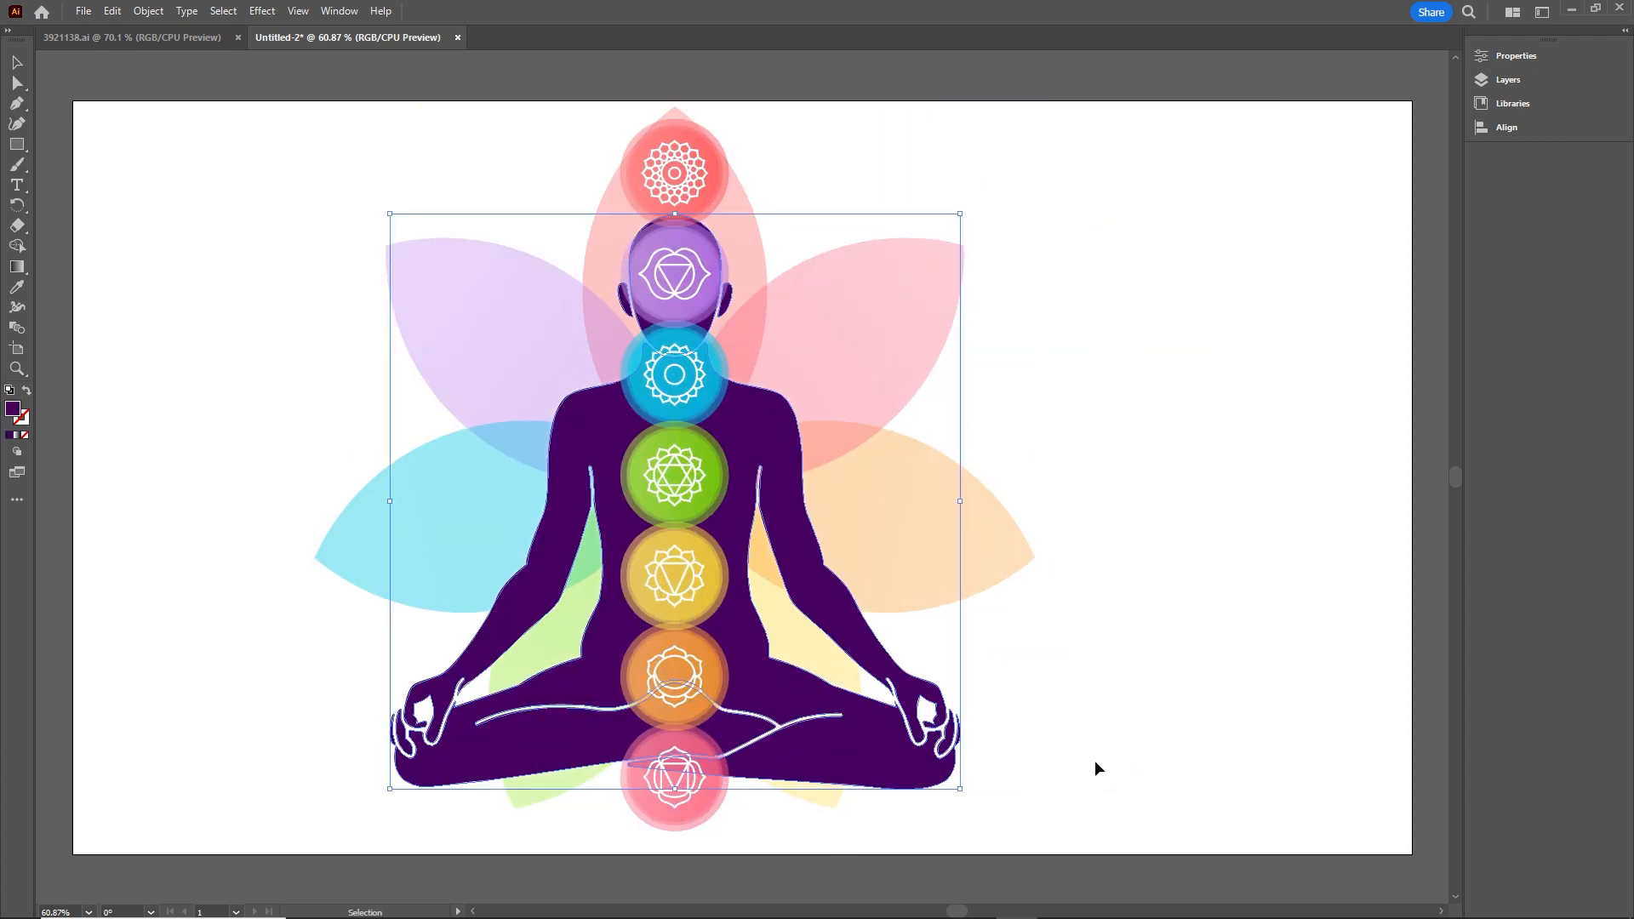
pyautogui.click(1152, 434)
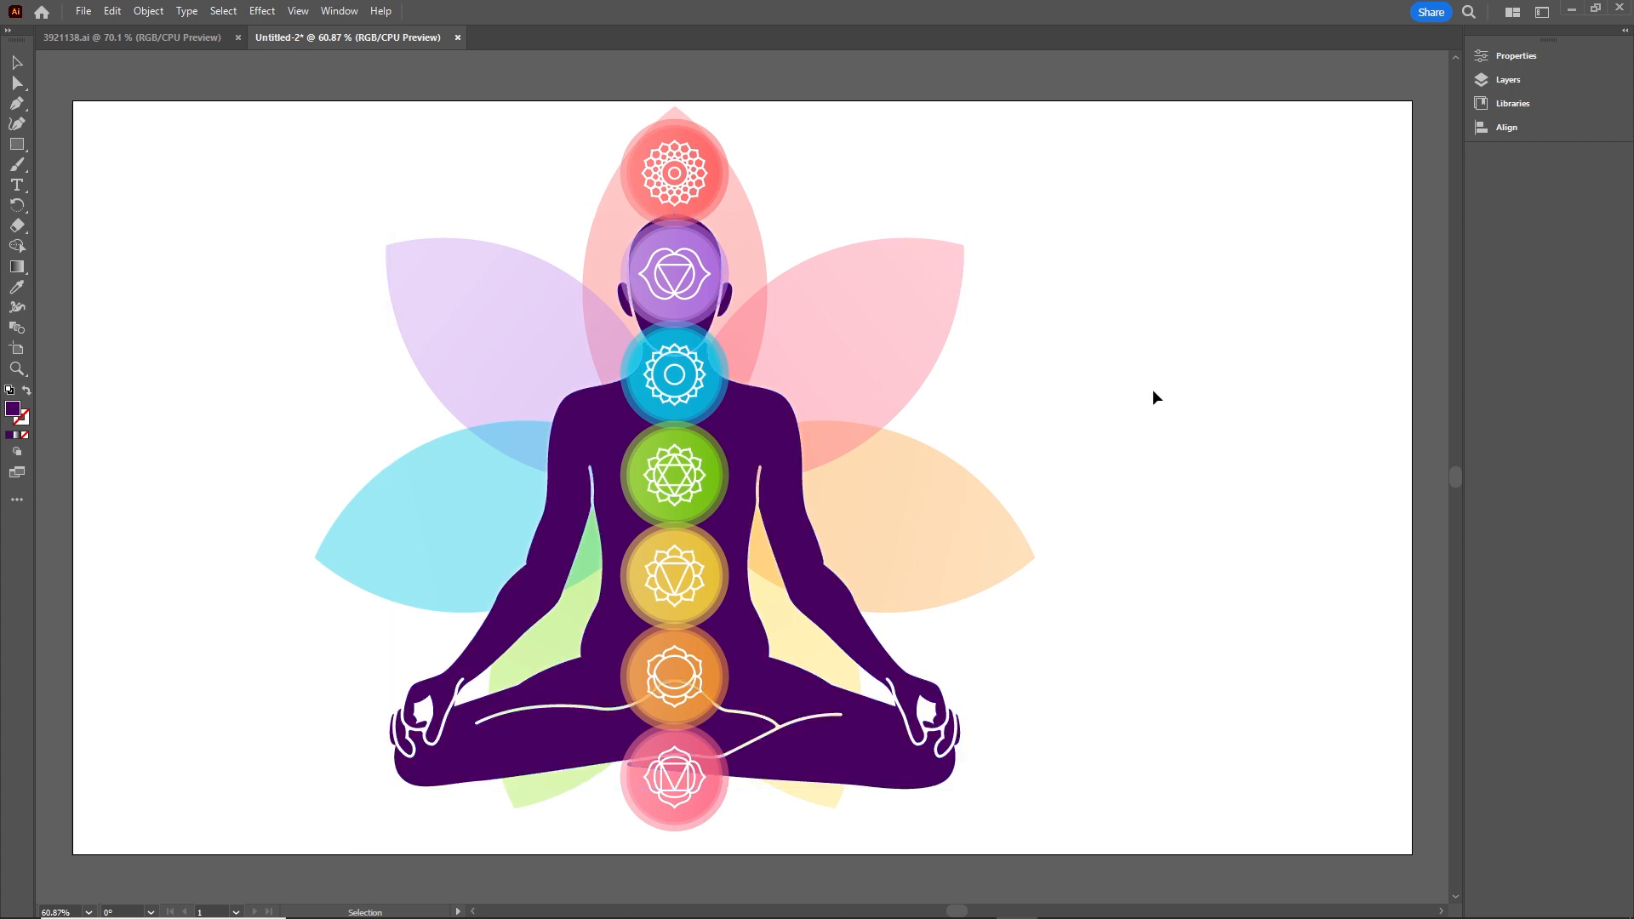
# Group the chakra circles, petals and body into a single group.
pyautogui.moveTo(1104, 155); pyautogui.dragTo(281, 753)
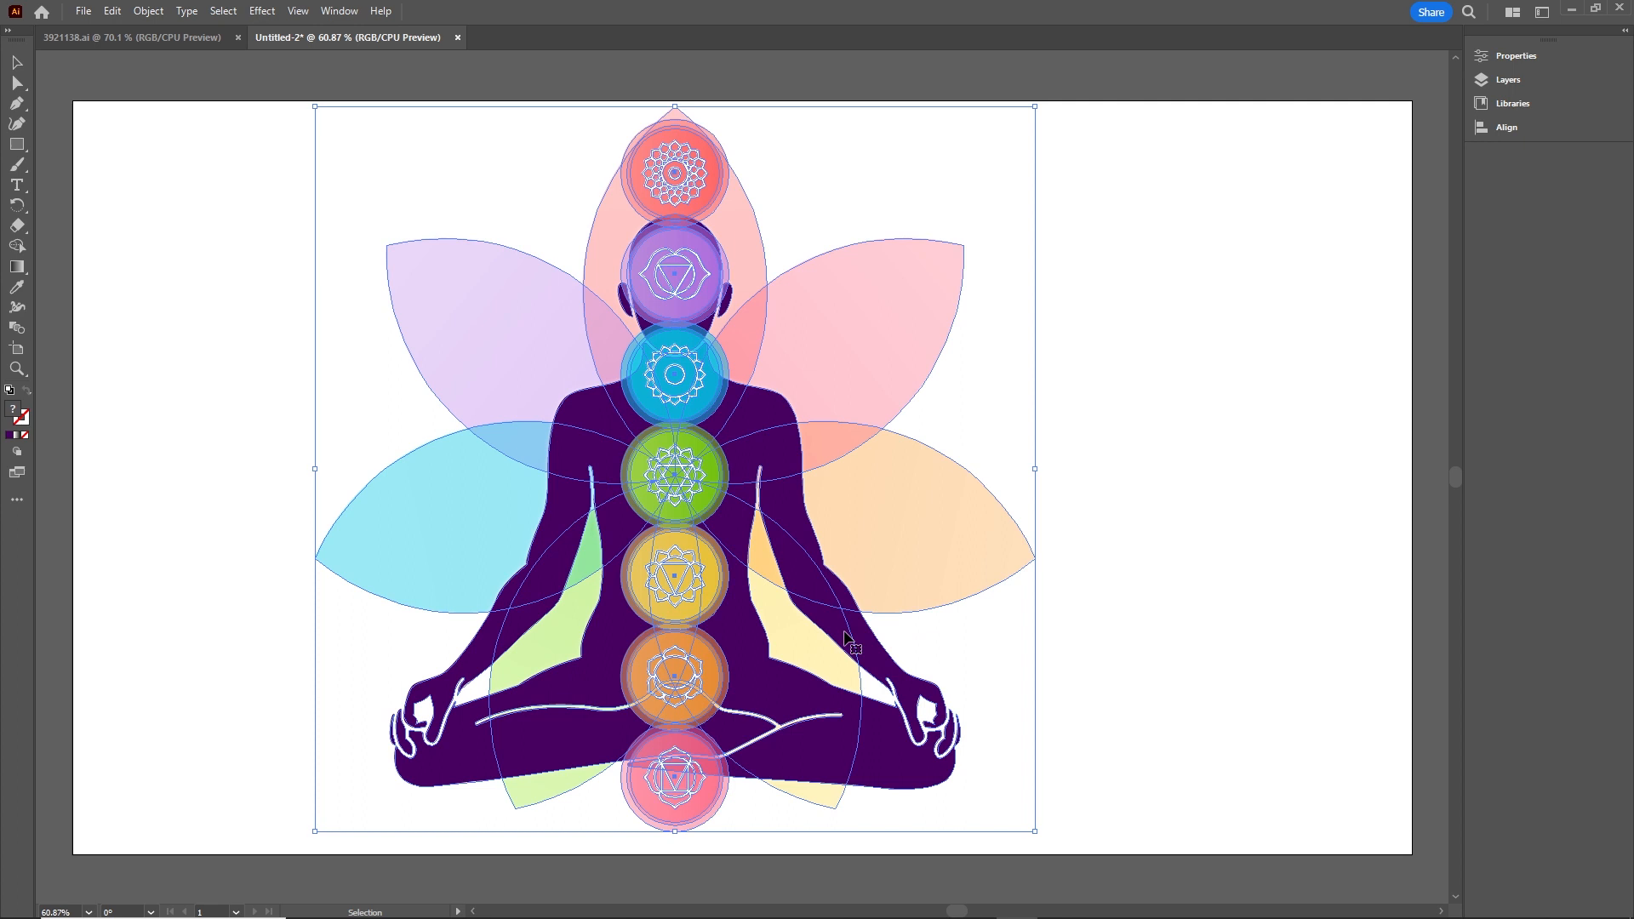
pyautogui.rightClick(737, 416)
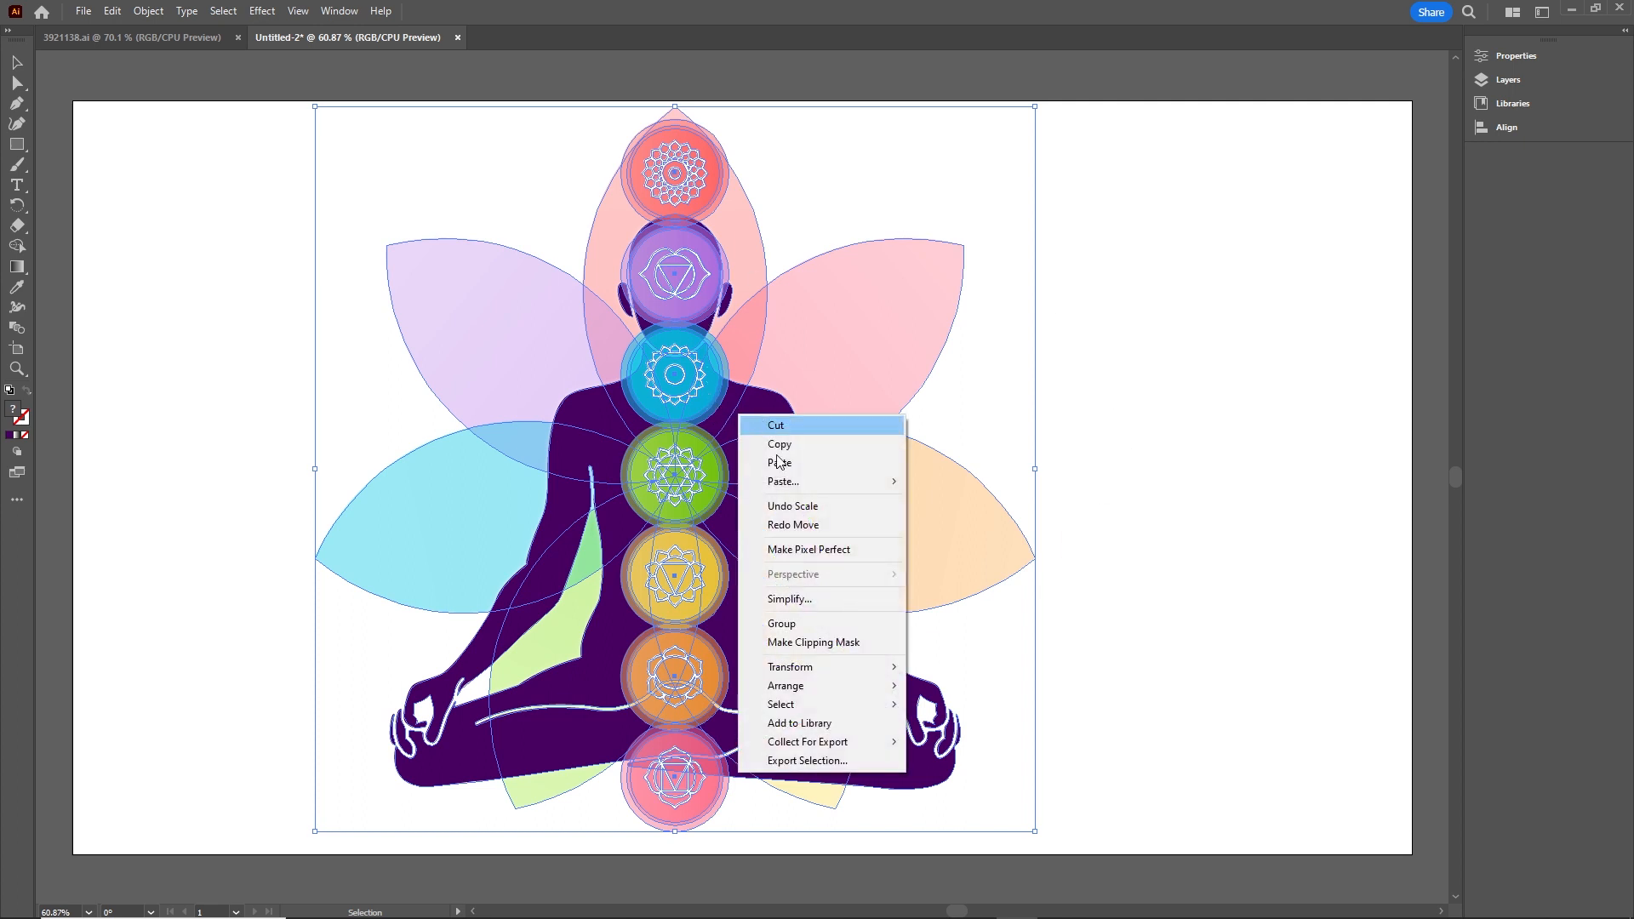
pyautogui.click(796, 622)
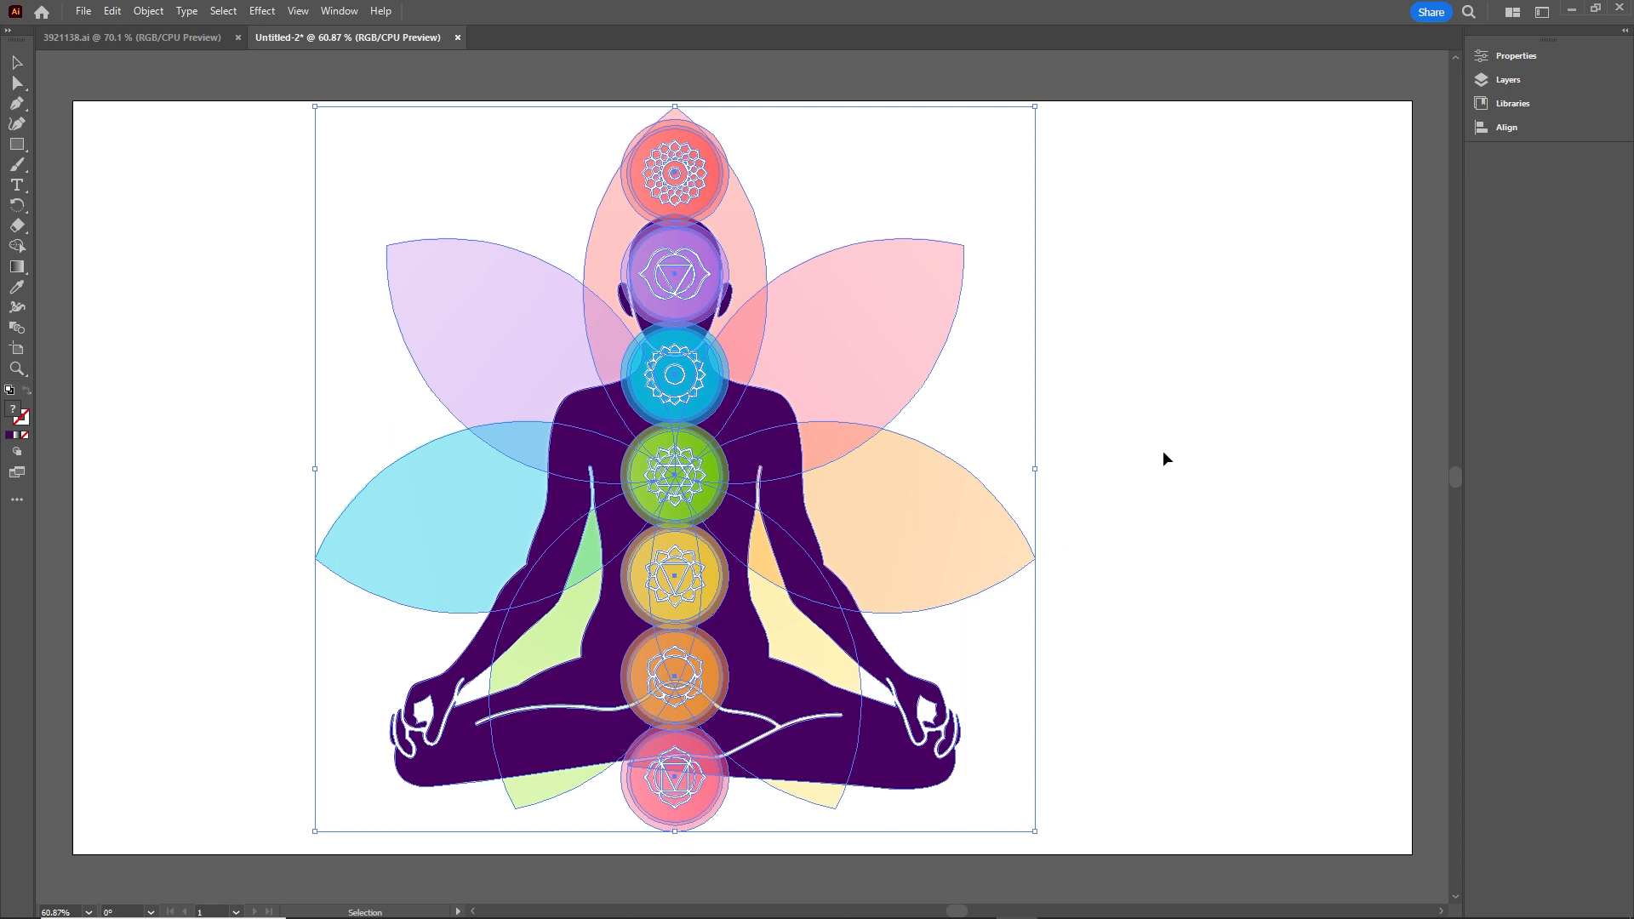
# Centre the grouped yoga artwork horizontally relative to the artboard.
pyautogui.click(1508, 130)
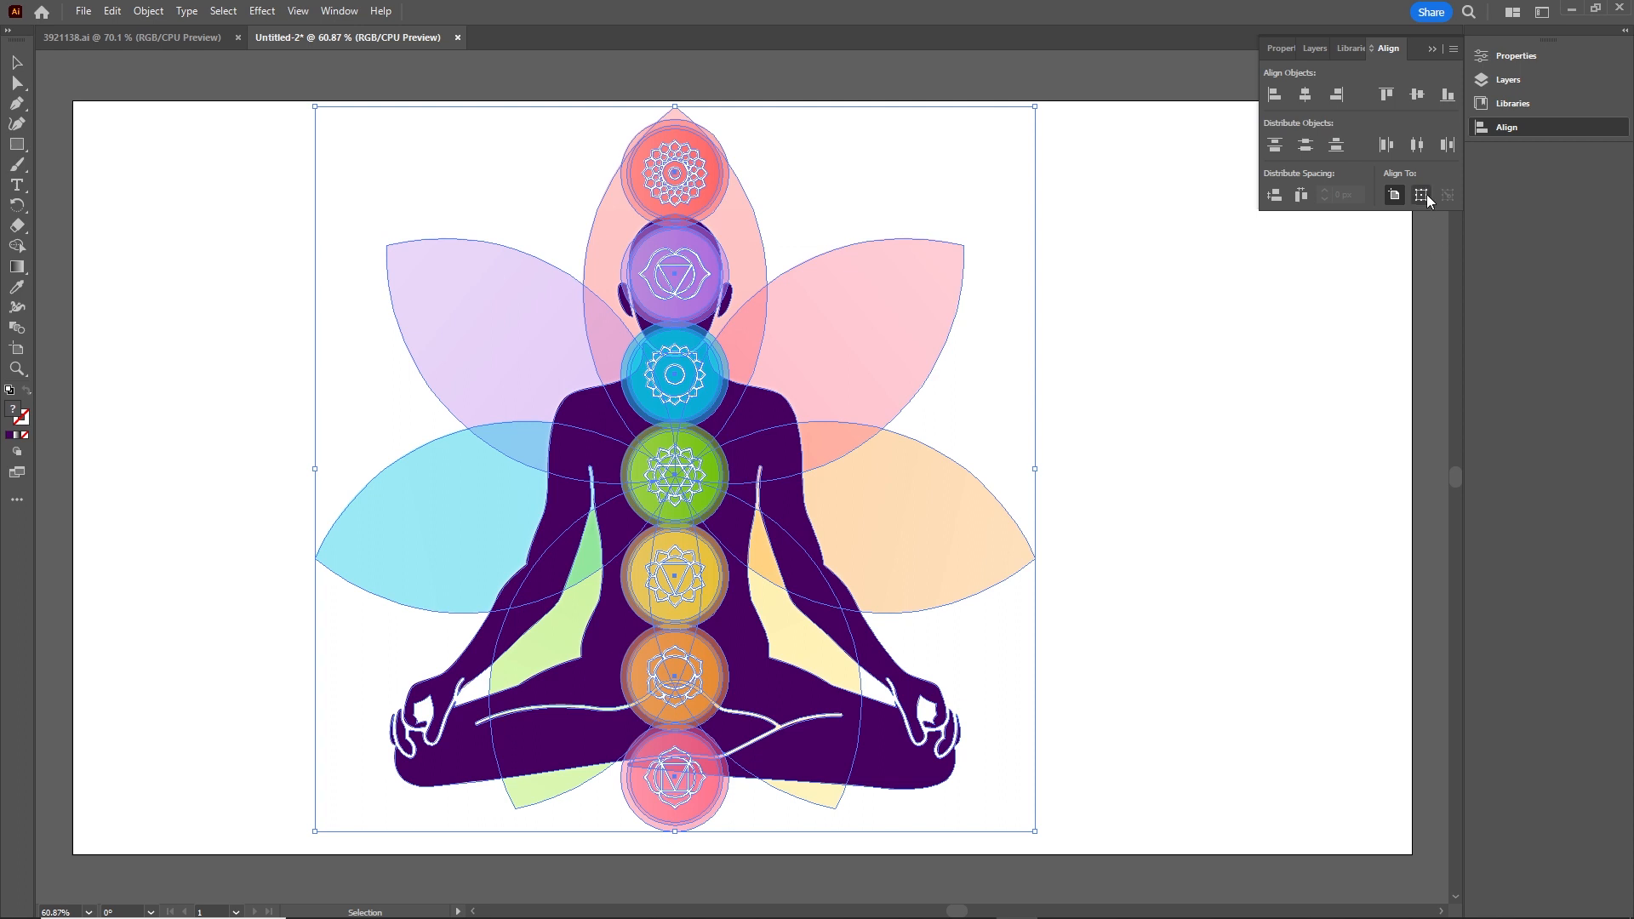
pyautogui.click(1396, 197)
pyautogui.click(1304, 97)
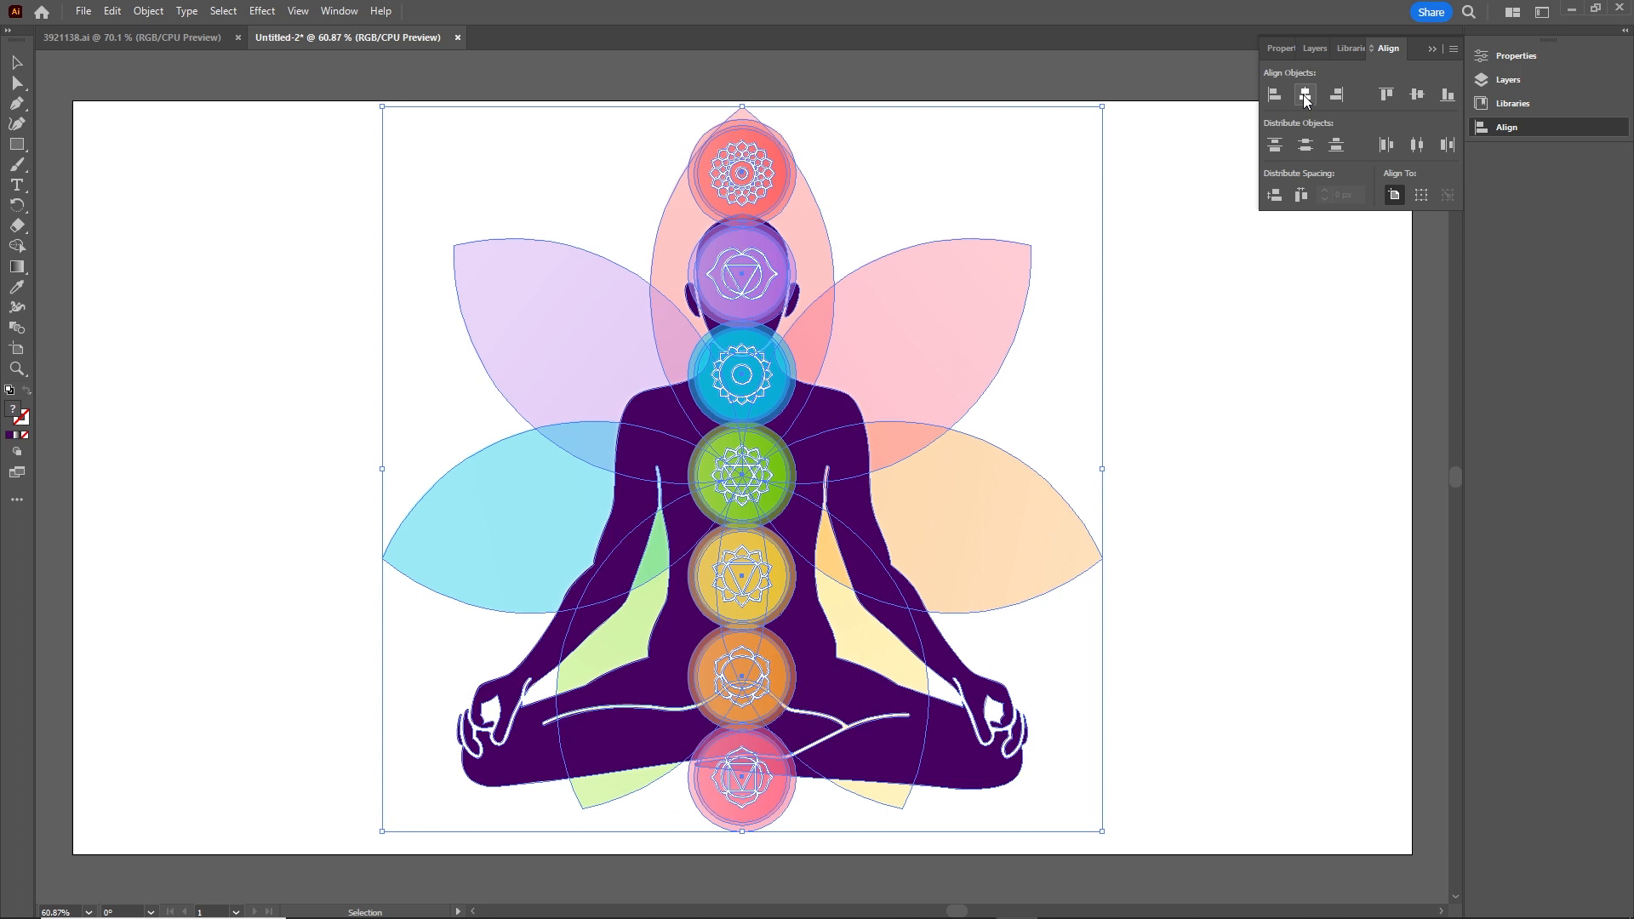
pyautogui.click(1432, 48)
# Ungroup the centred yoga artwork and reselect all its parts.
pyautogui.rightClick(904, 377)
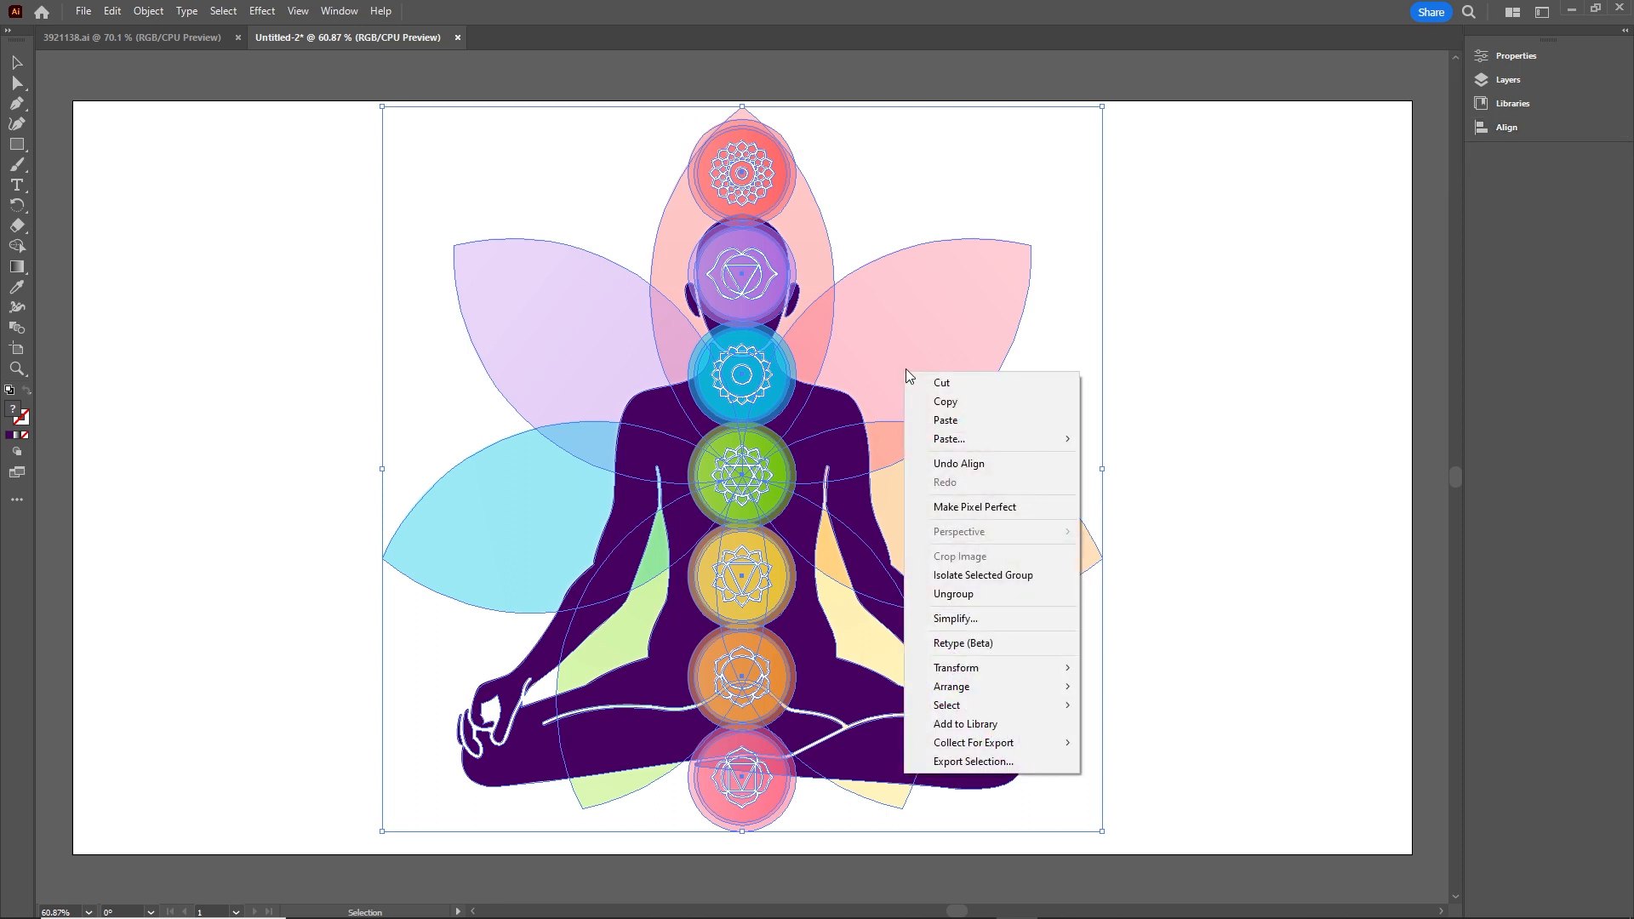
pyautogui.click(1052, 597)
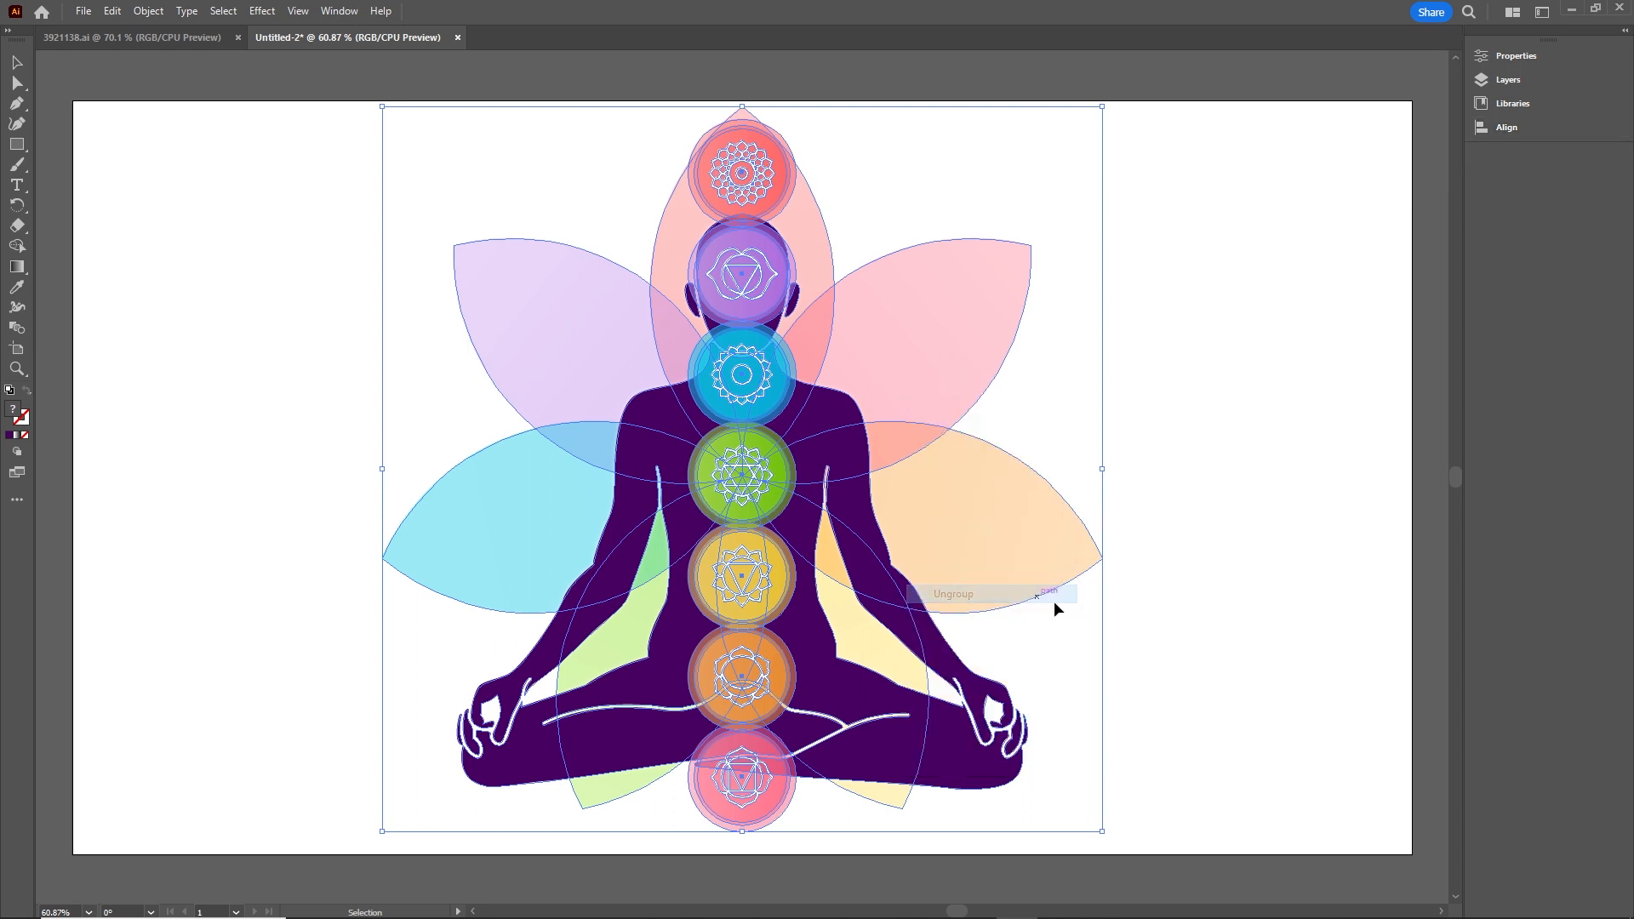
pyautogui.moveTo(1218, 282); pyautogui.dragTo(454, 692)
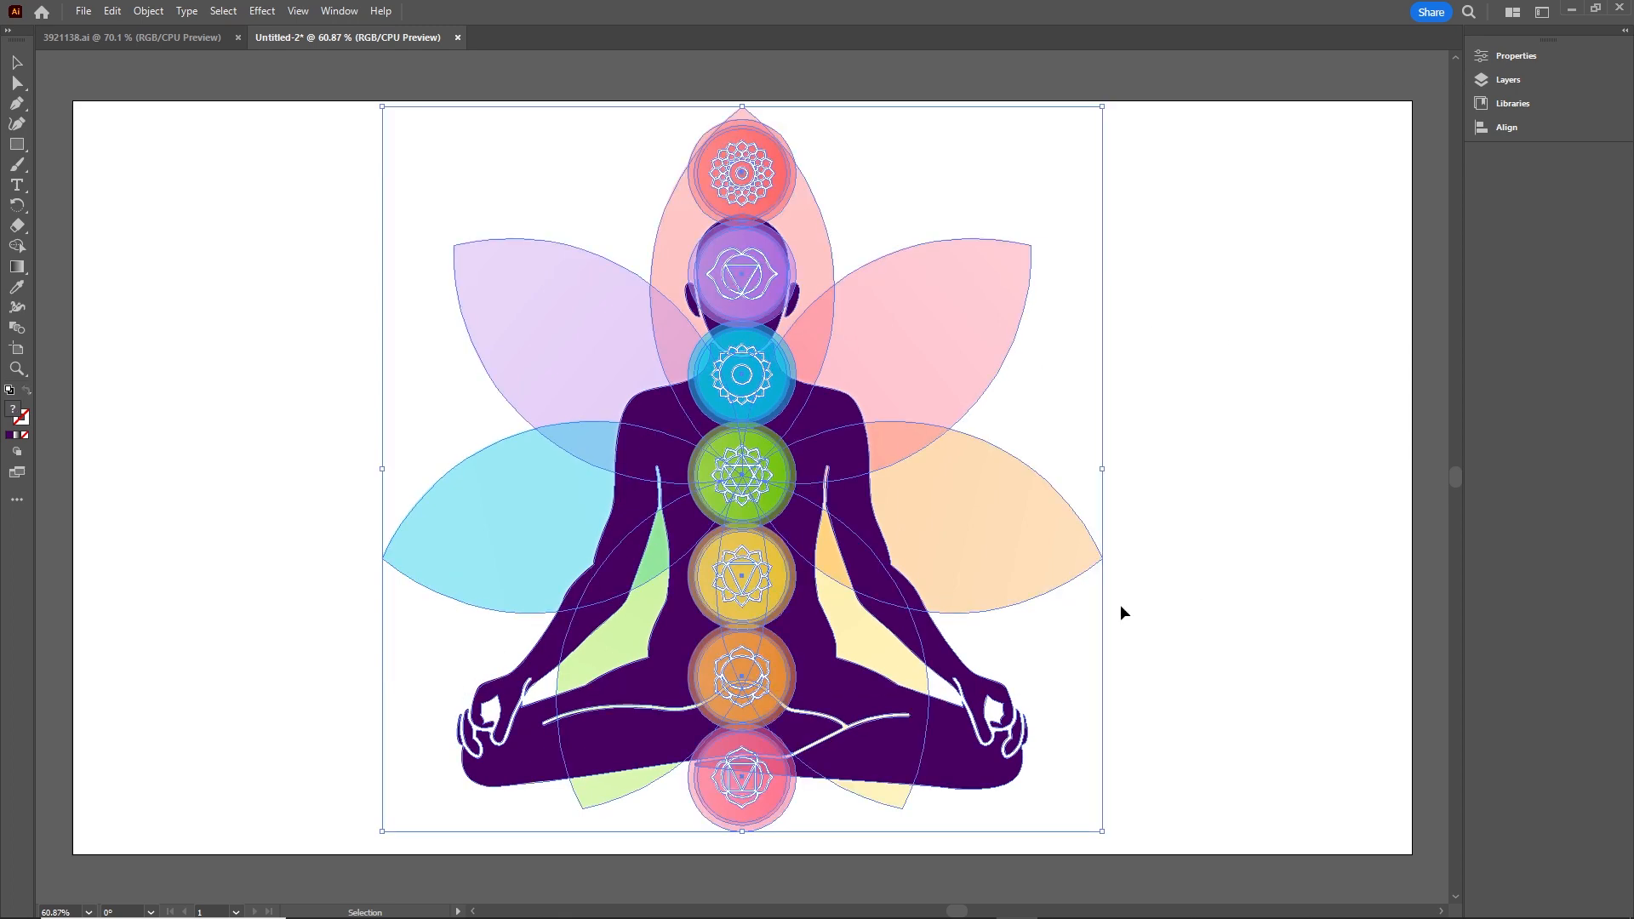
# Try aligning the selected circles, petals and body to the artboard's left edge, and centre them all horizontally instead.
pyautogui.click(1515, 125)
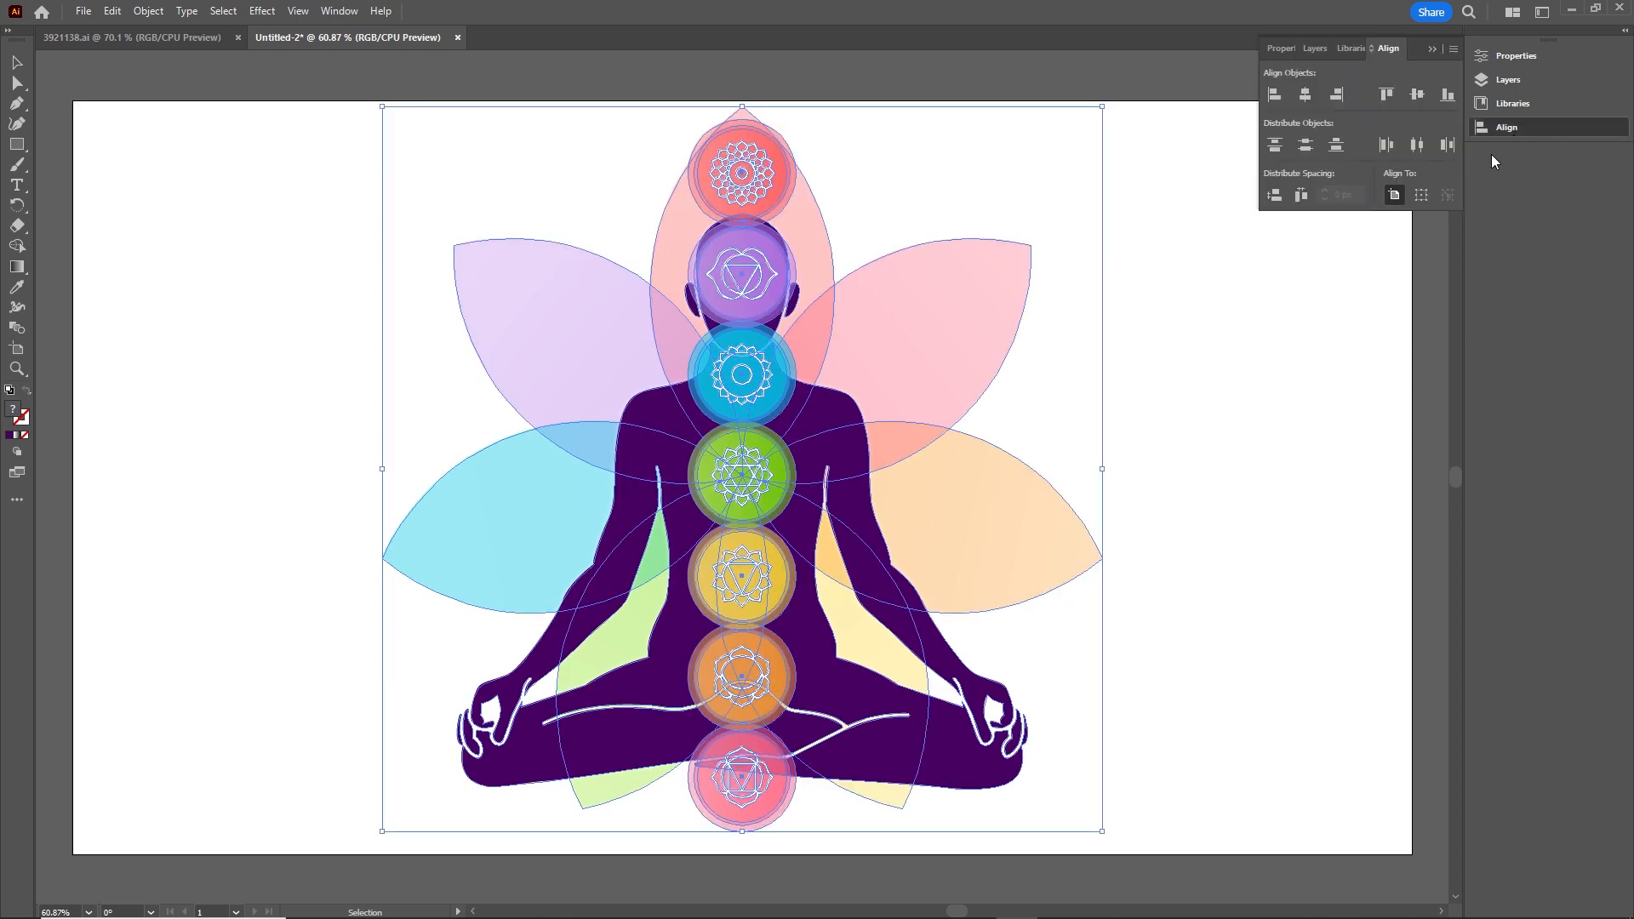
pyautogui.click(1273, 94)
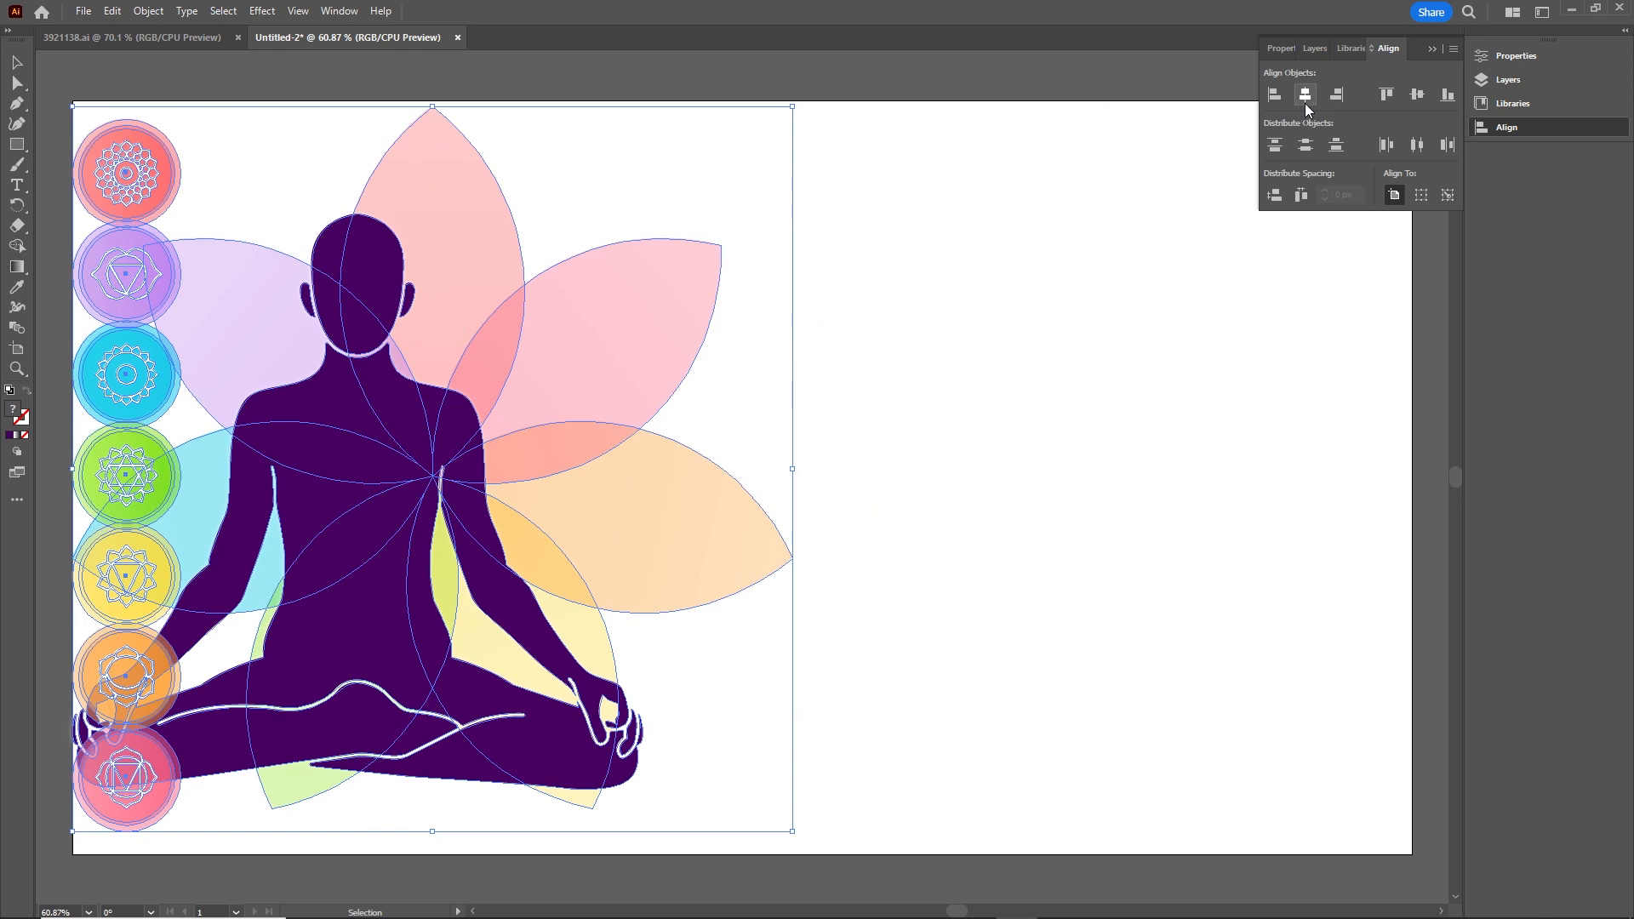
pyautogui.click(1304, 94)
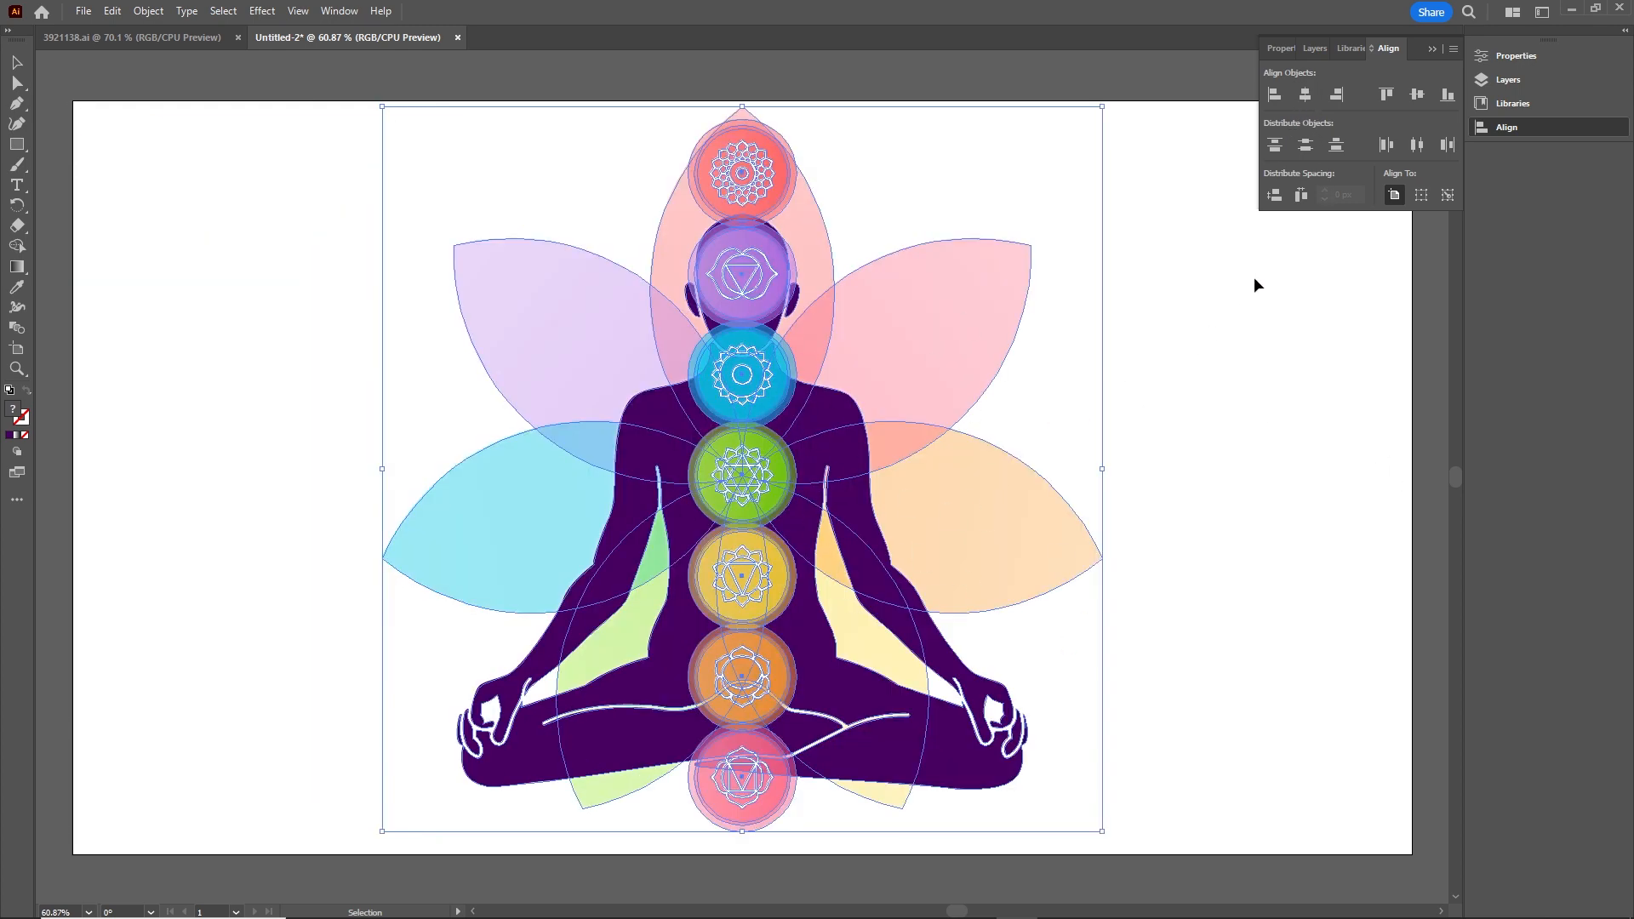
pyautogui.click(1431, 50)
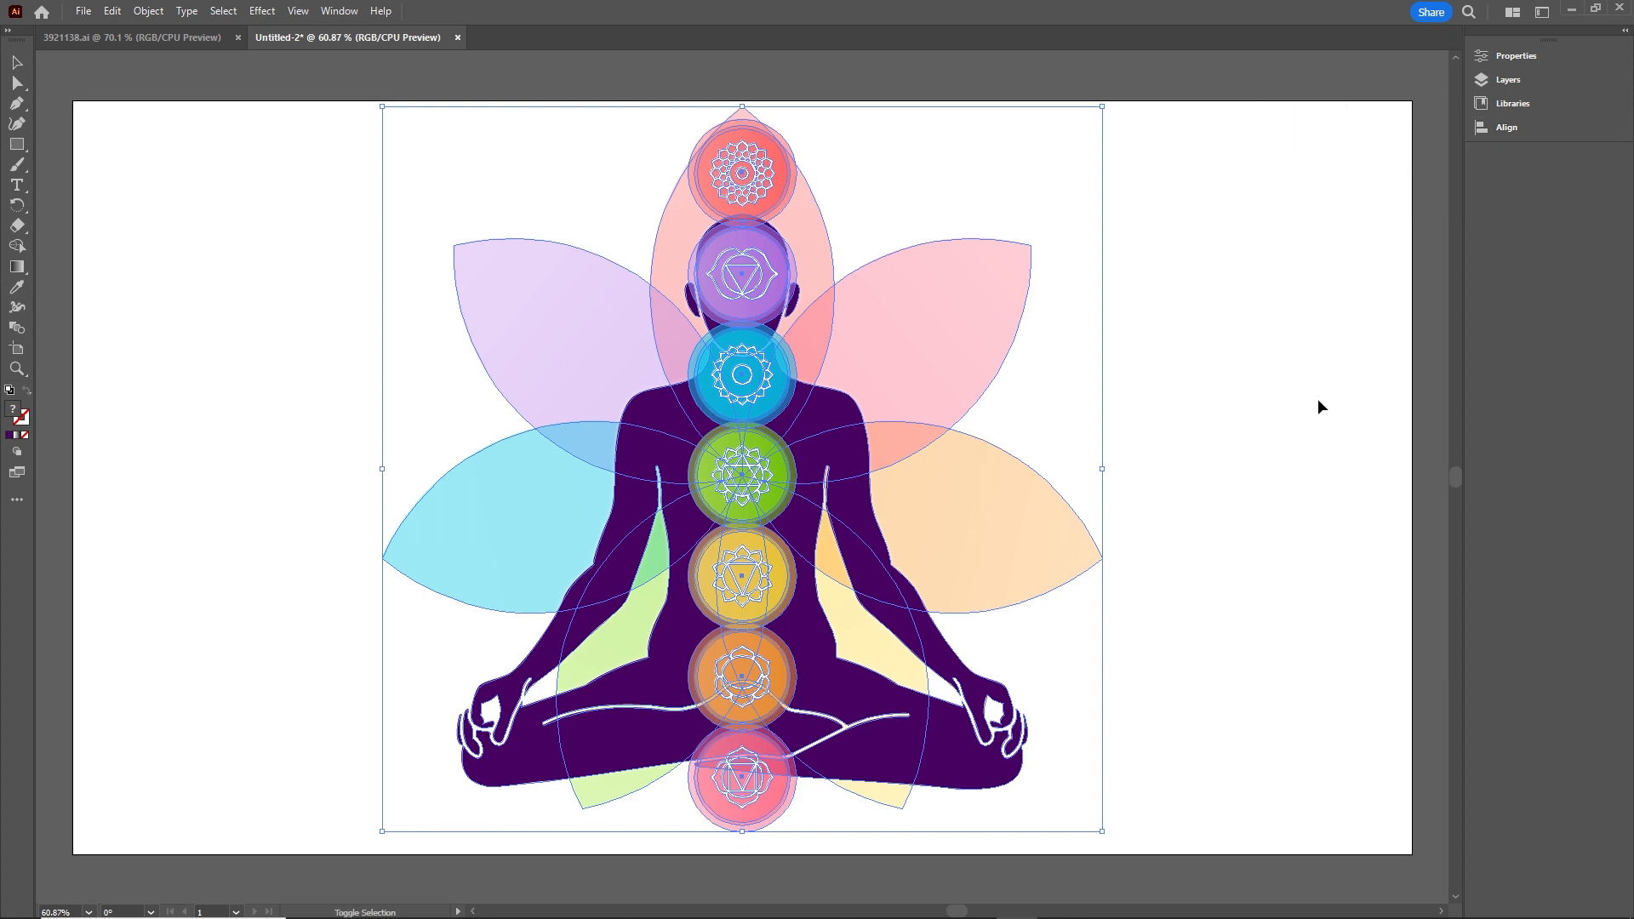
# Nudge the selected yoga artwork down until its lowest circle sits just above the artboard's bottom edge.
pyautogui.hotkey('shift', 'Down')
pyautogui.hotkey('shift', 'Down')
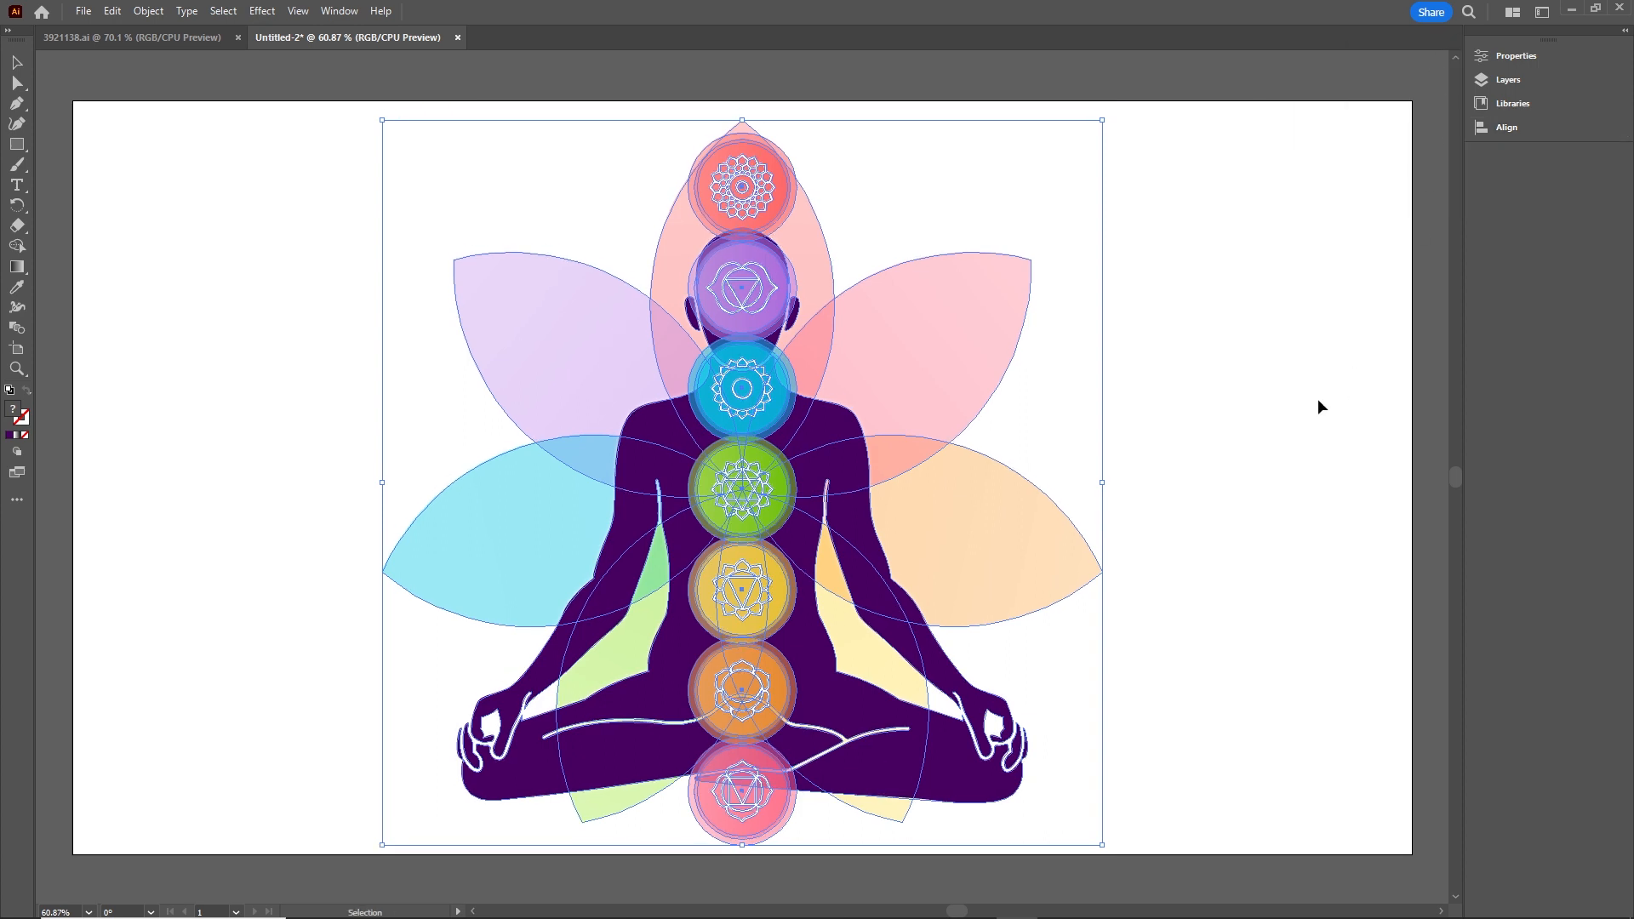
pyautogui.hotkey('shift', 'Down')
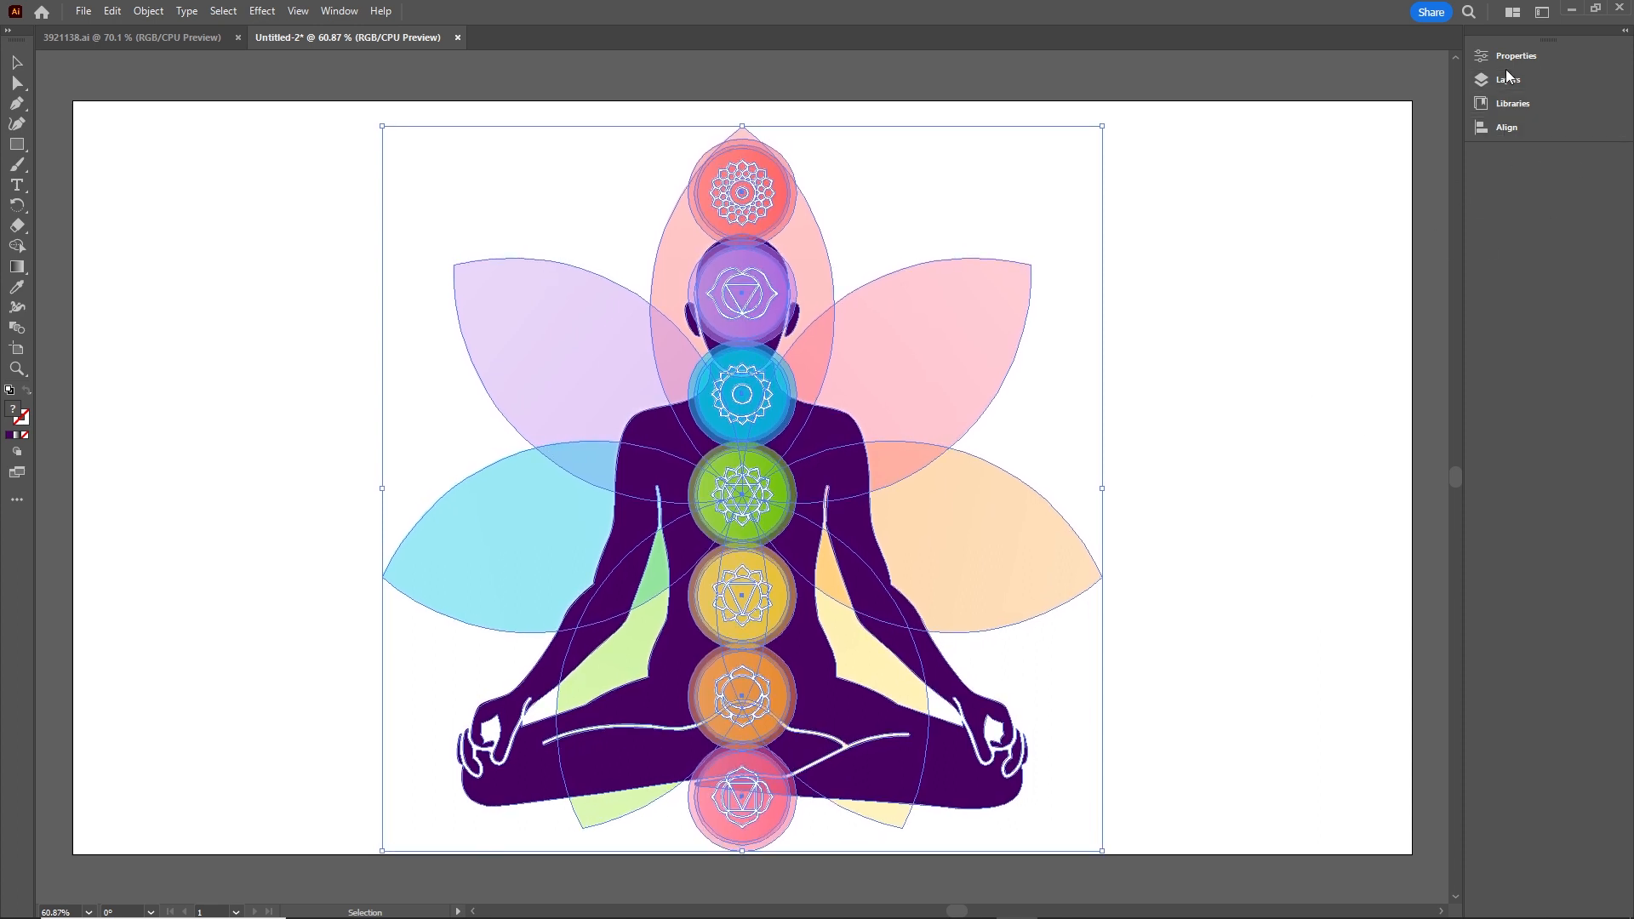
# Enlarge the layer thumbnails by setting a custom row size of 60 pixels for the layer list.
pyautogui.click(330, 13)
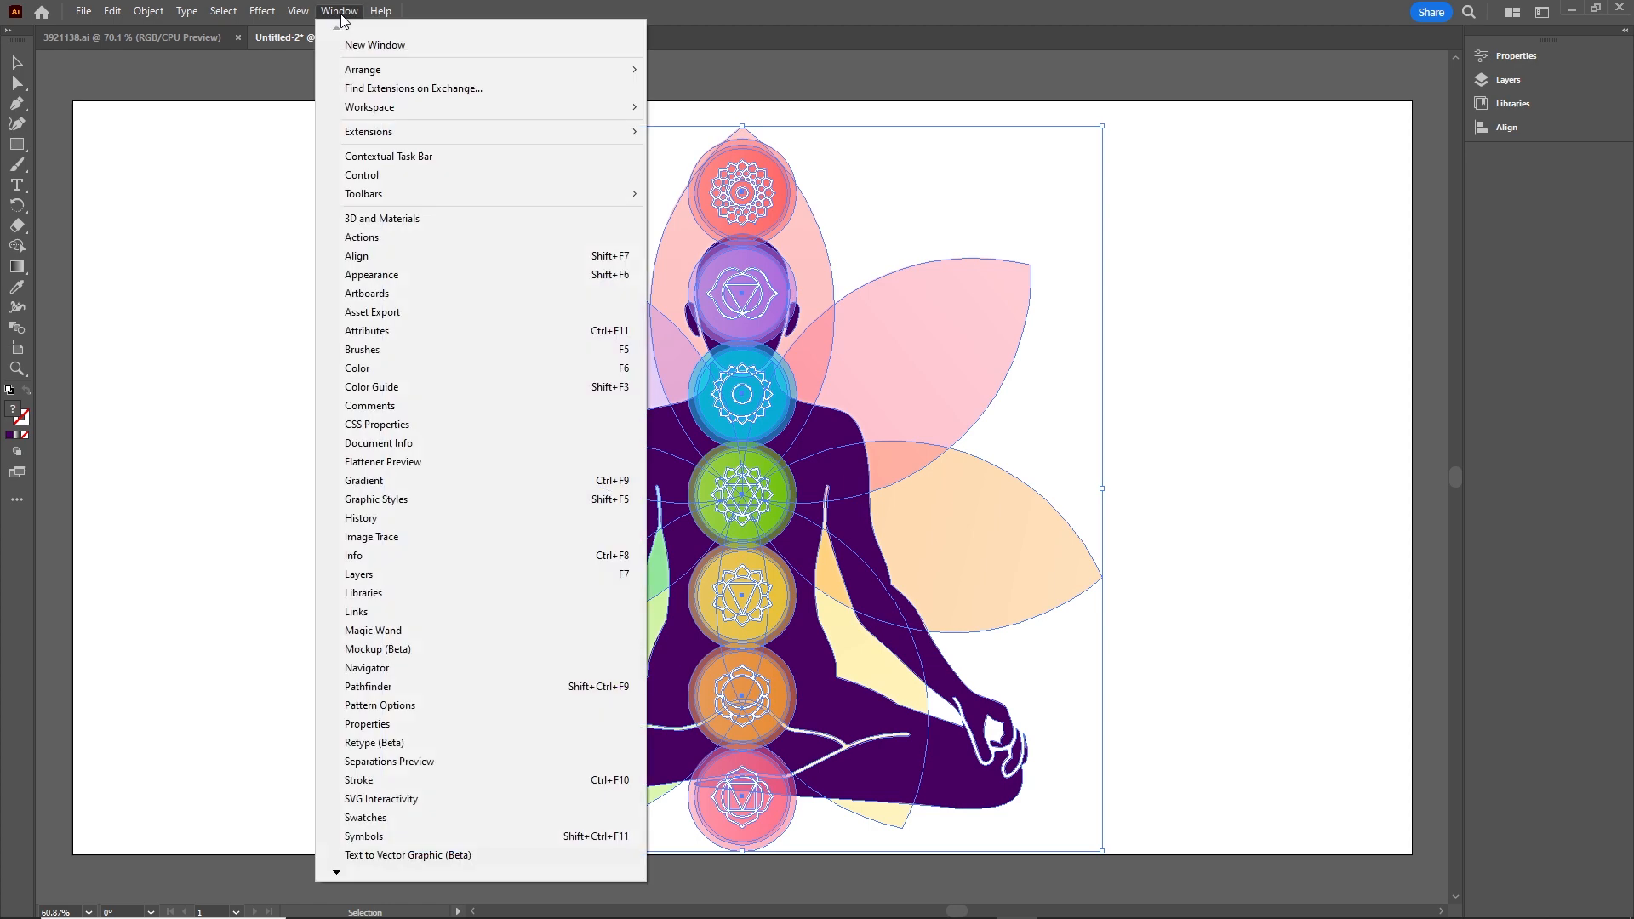
pyautogui.click(339, 15)
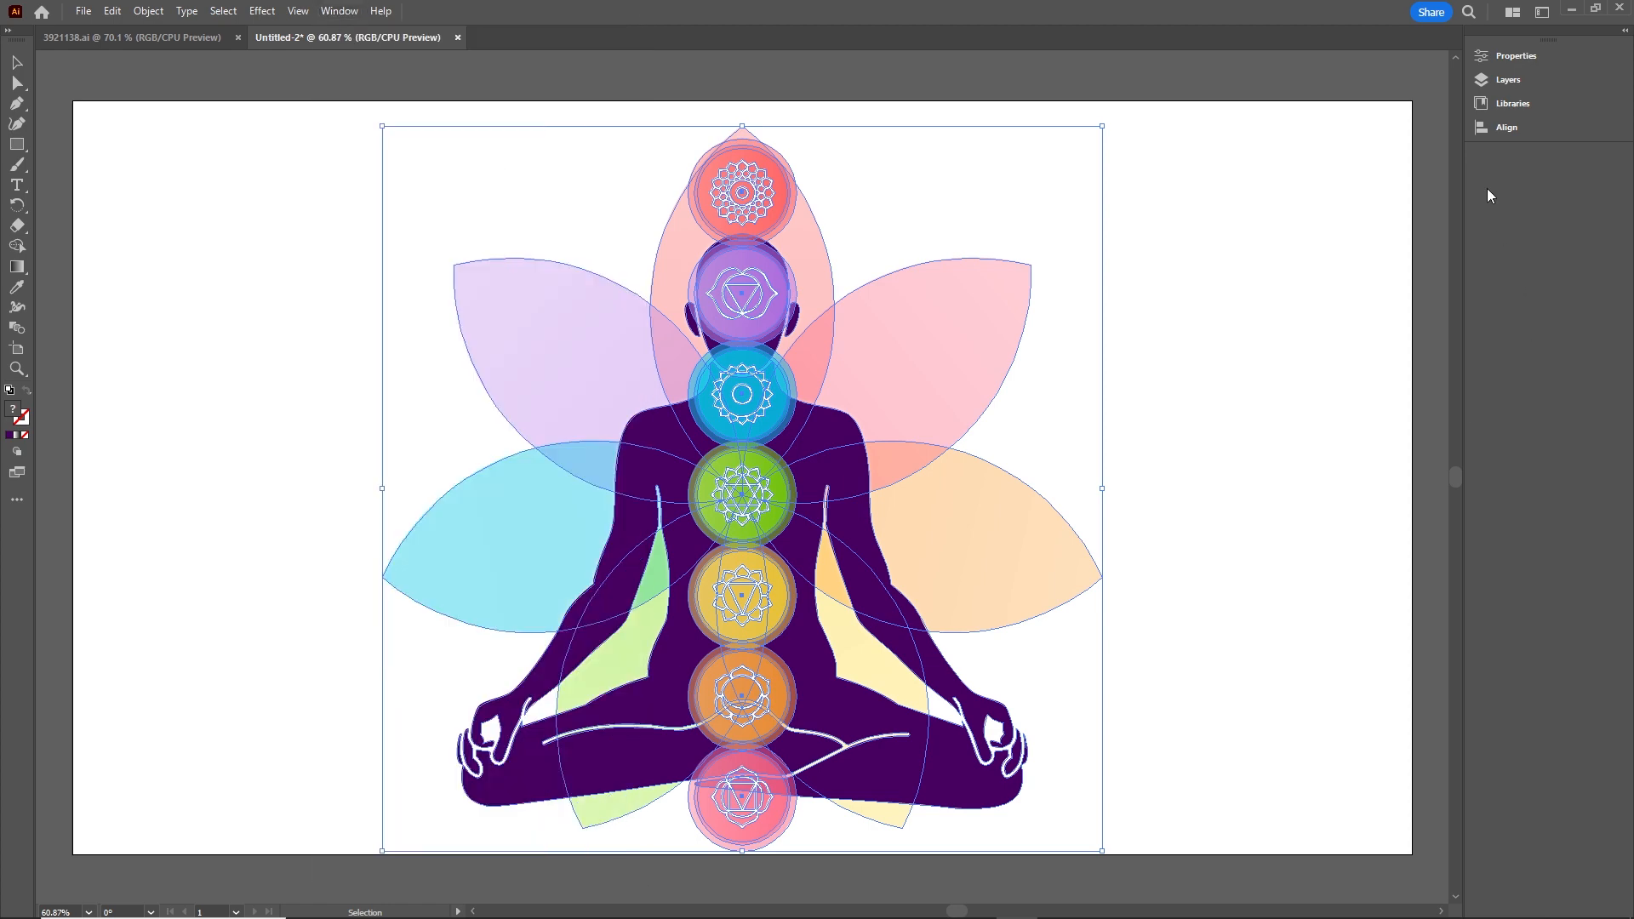
pyautogui.click(1508, 80)
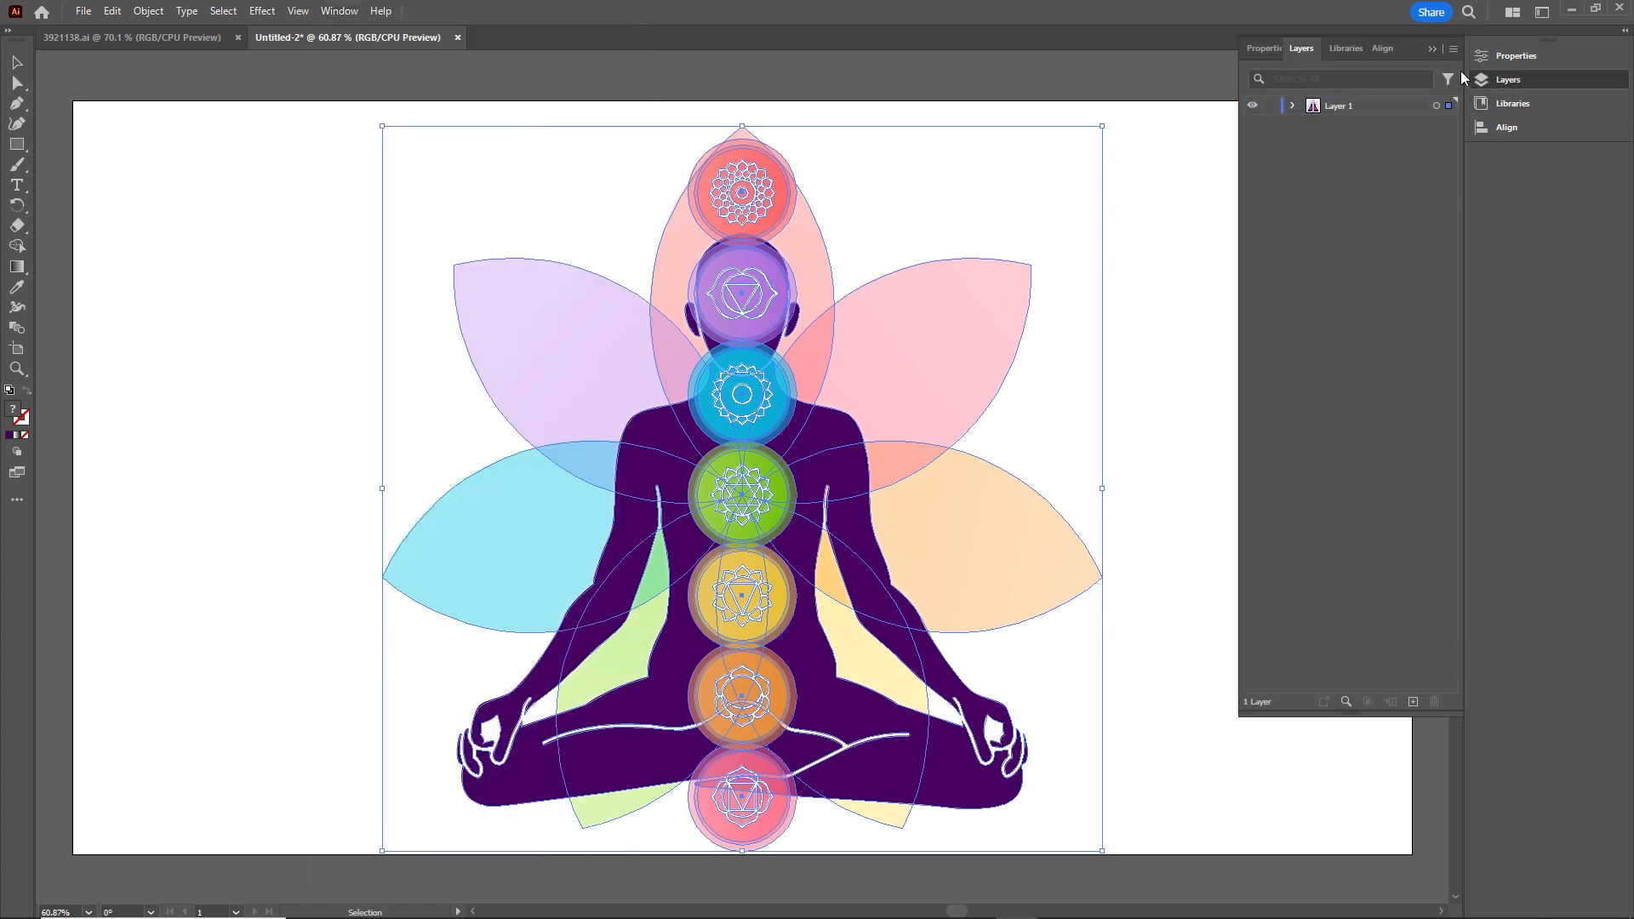
pyautogui.click(1453, 49)
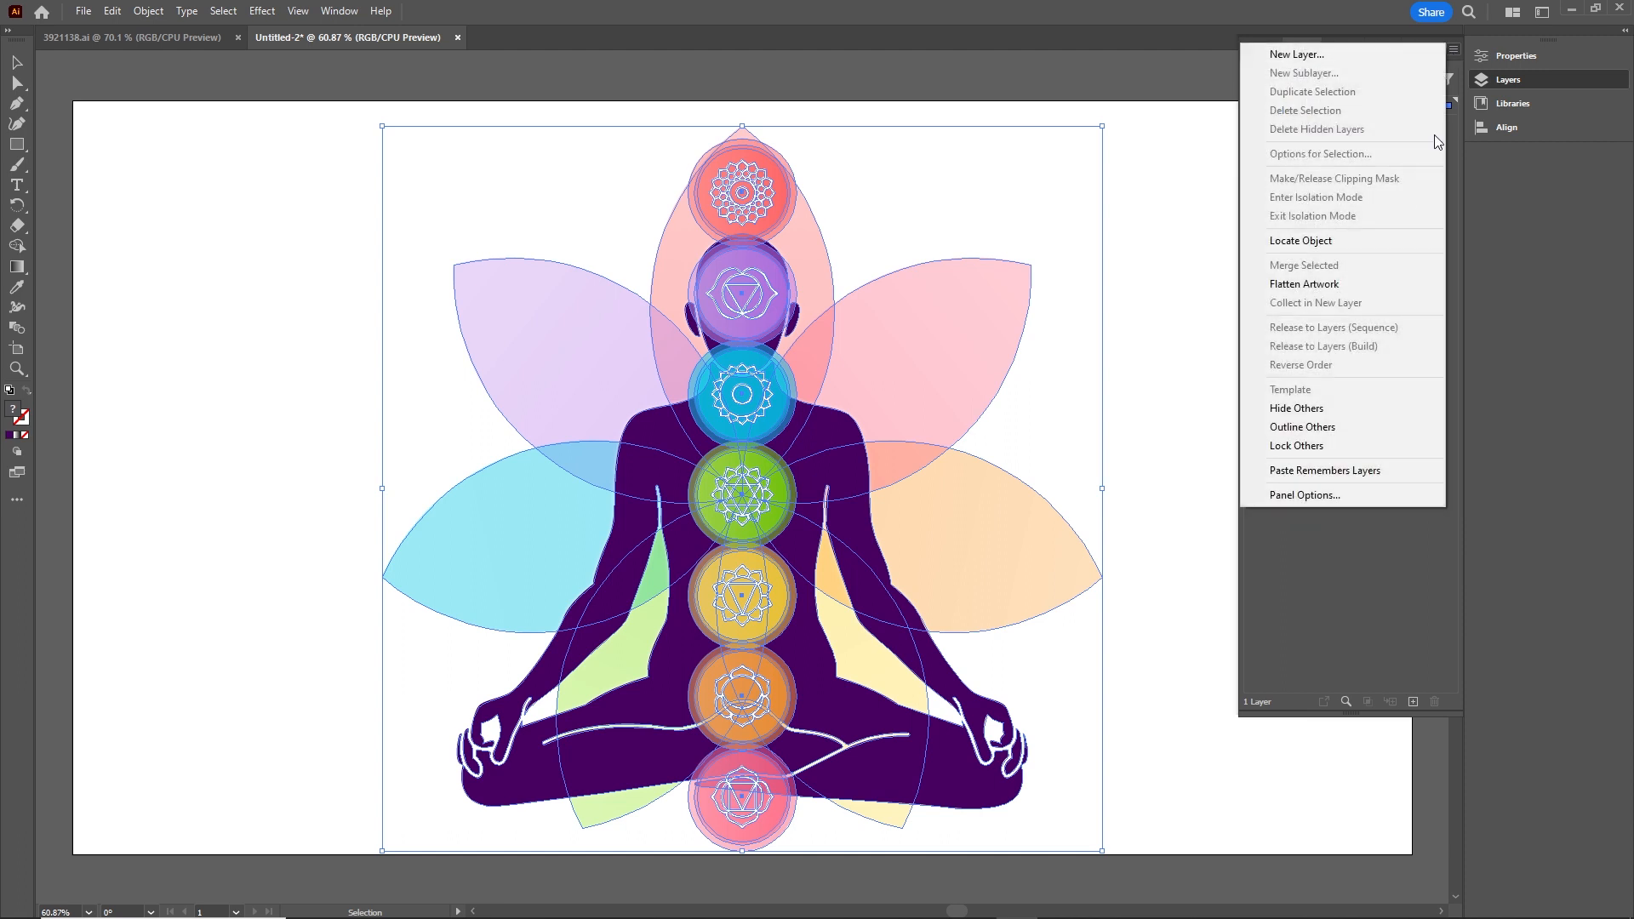
pyautogui.click(1308, 494)
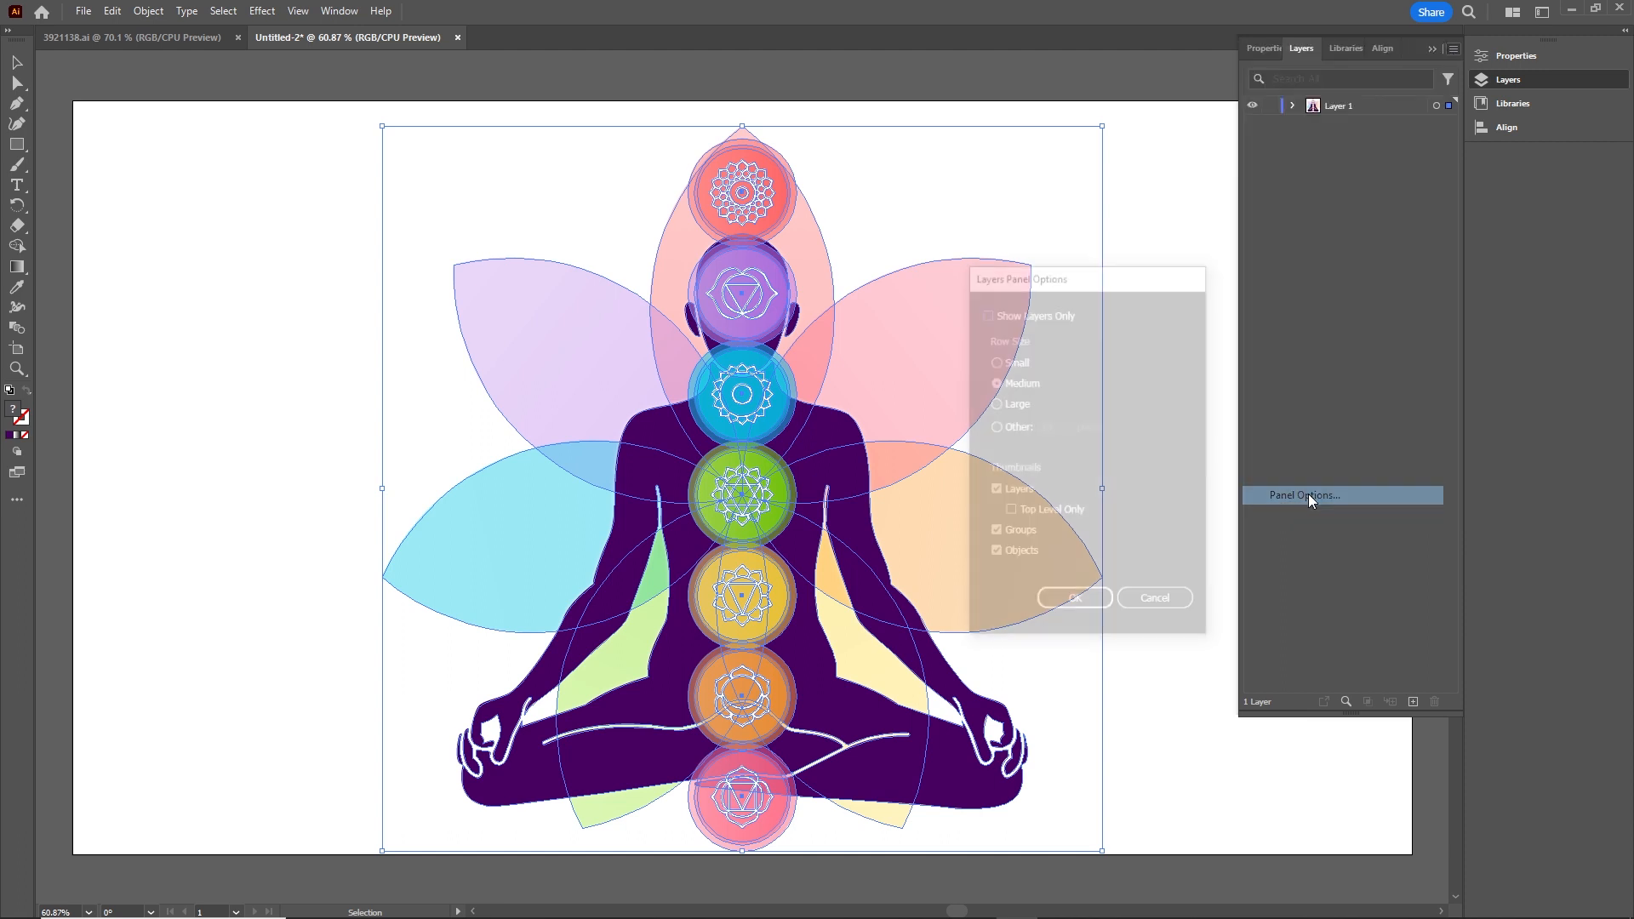
pyautogui.click(993, 428)
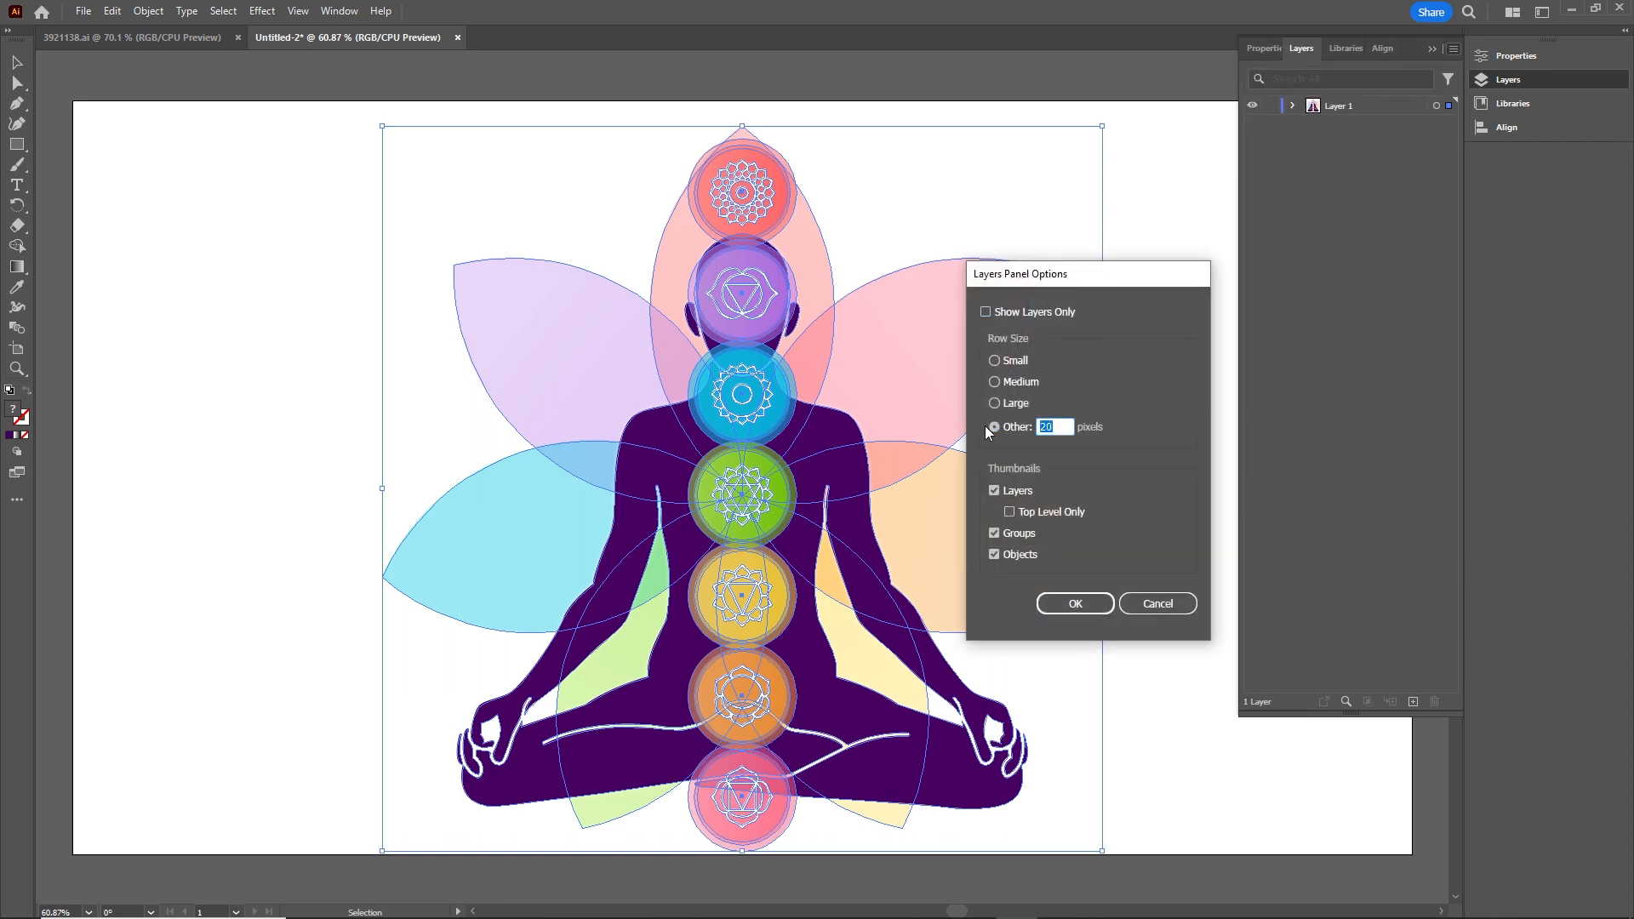
pyautogui.write('60')
pyautogui.press('Return')
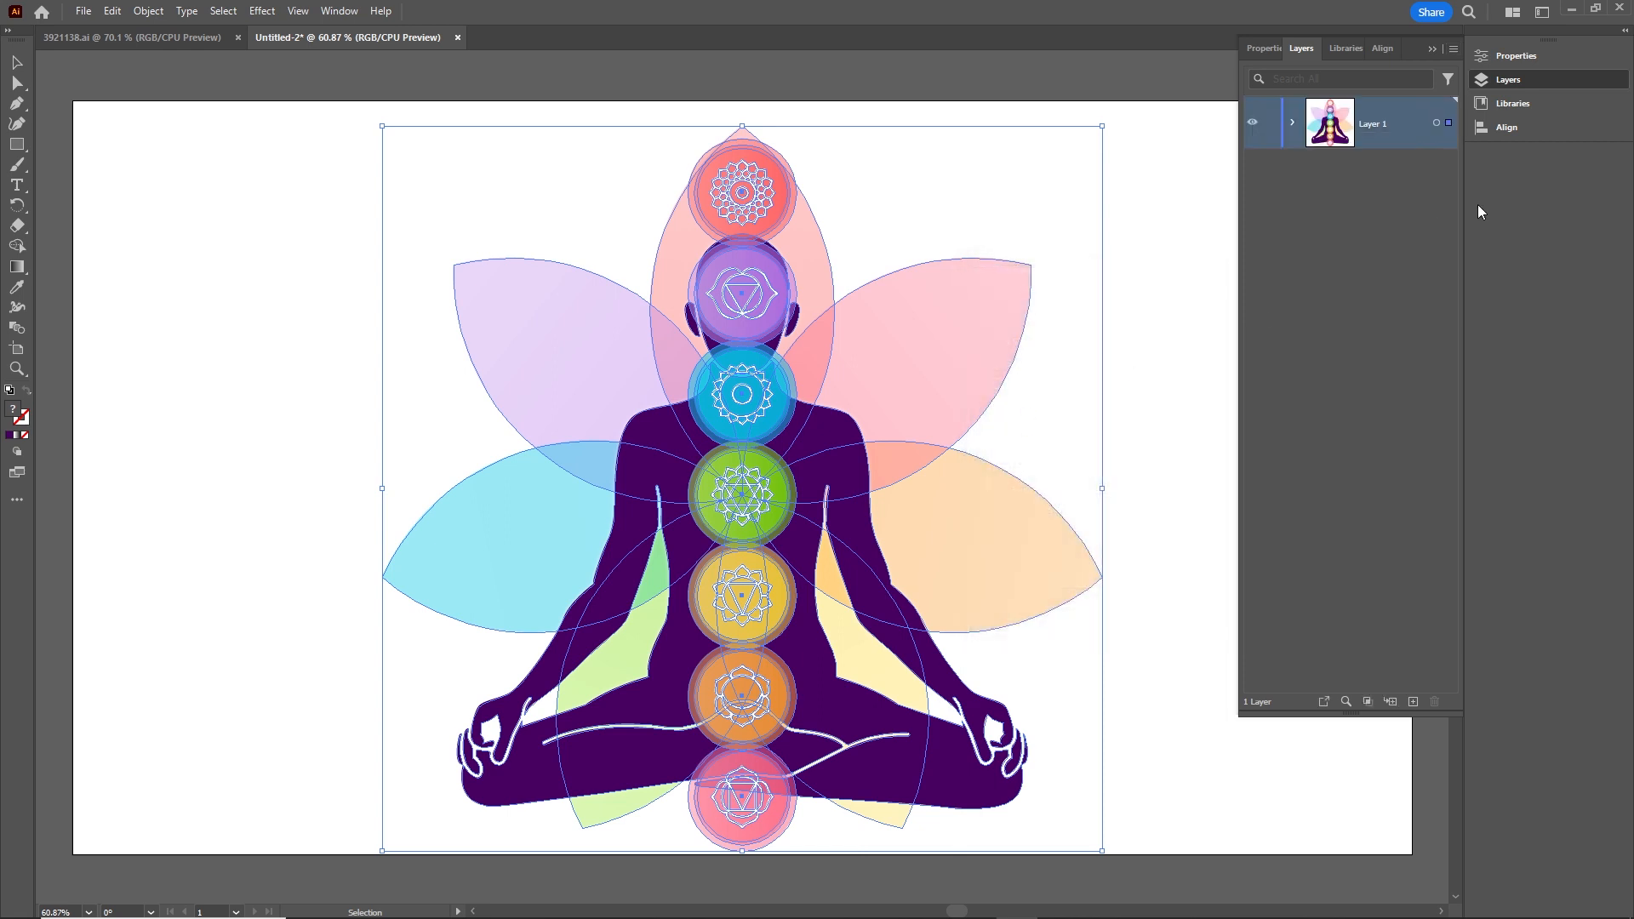
pyautogui.click(1403, 265)
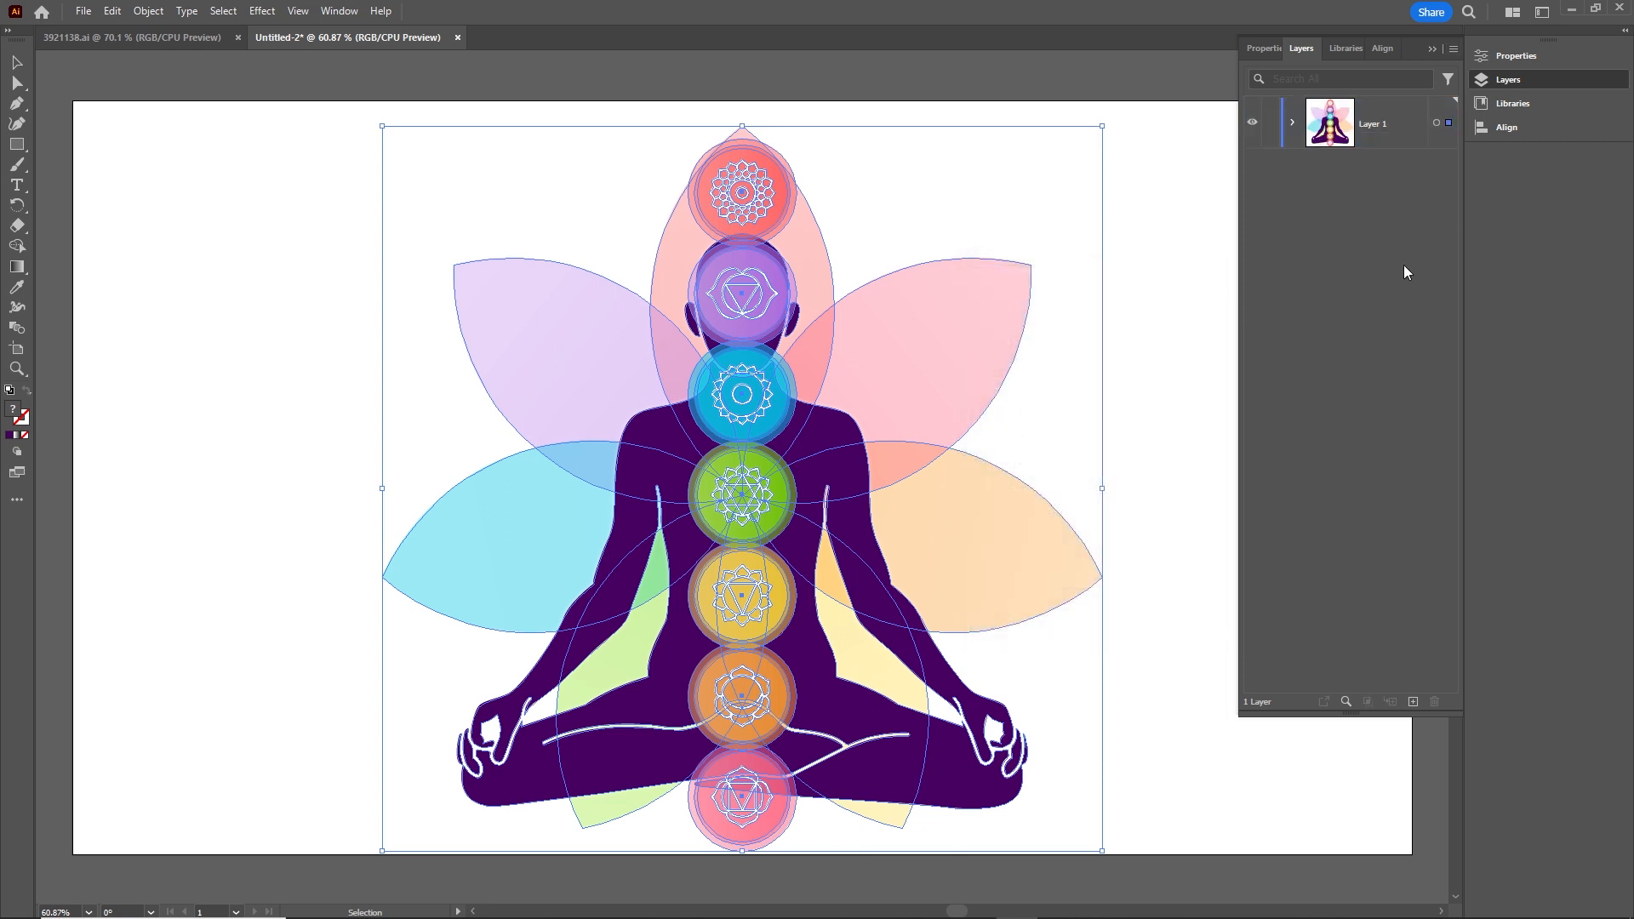
# Examine the circles, body and petals inside Layer 1 by toggling the visibility of each one.
pyautogui.click(1293, 124)
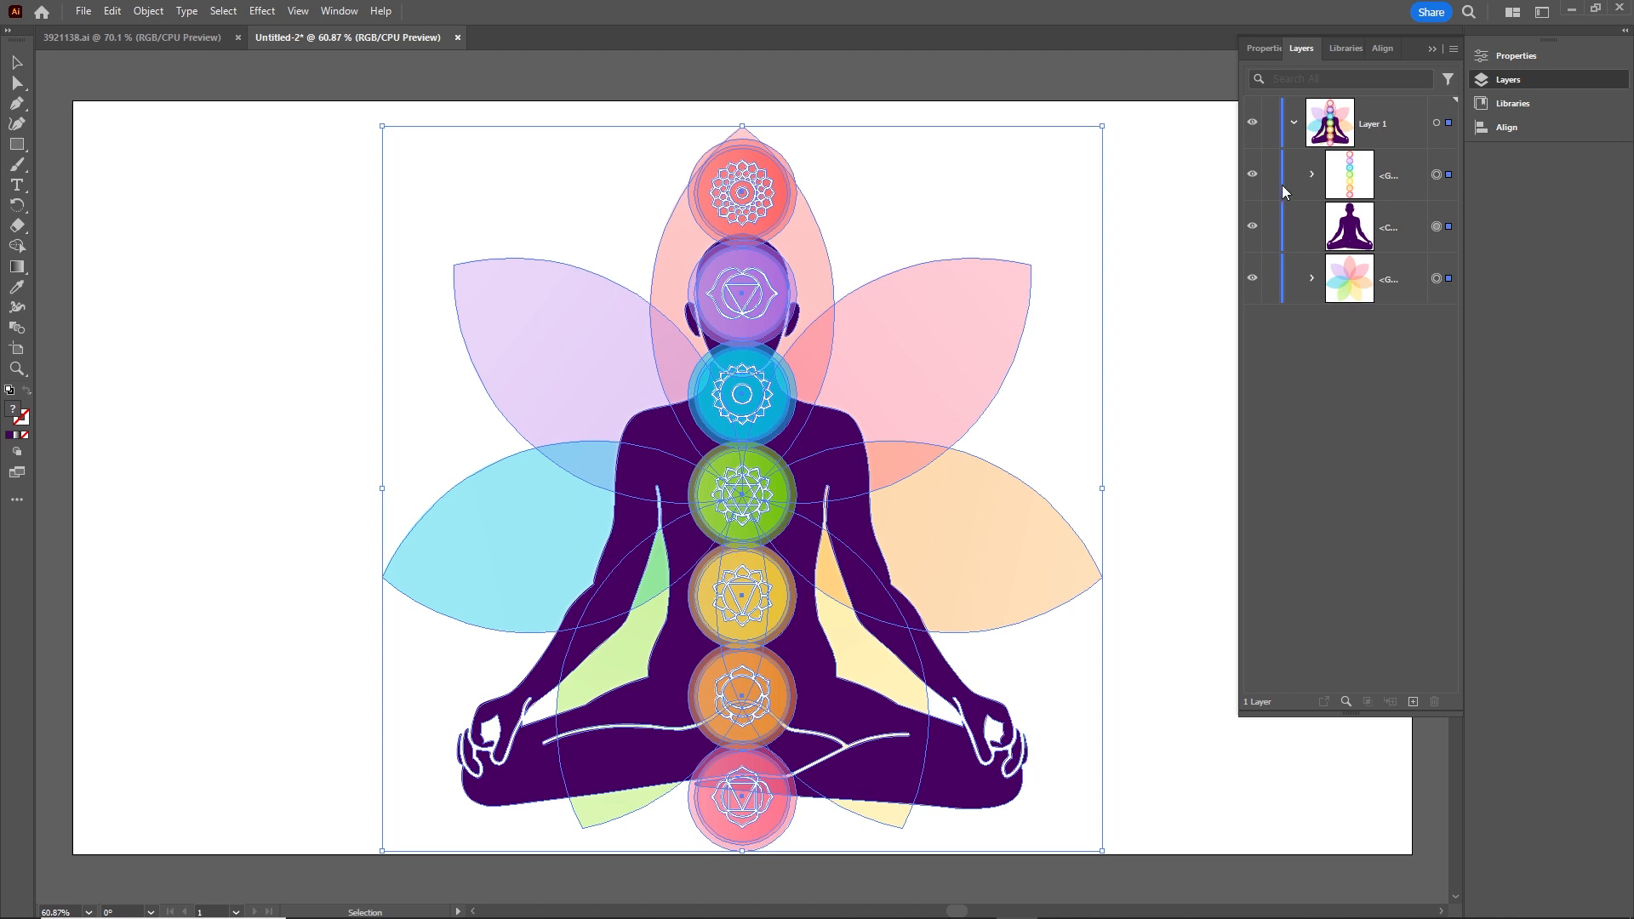
pyautogui.click(1254, 176)
pyautogui.click(1253, 227)
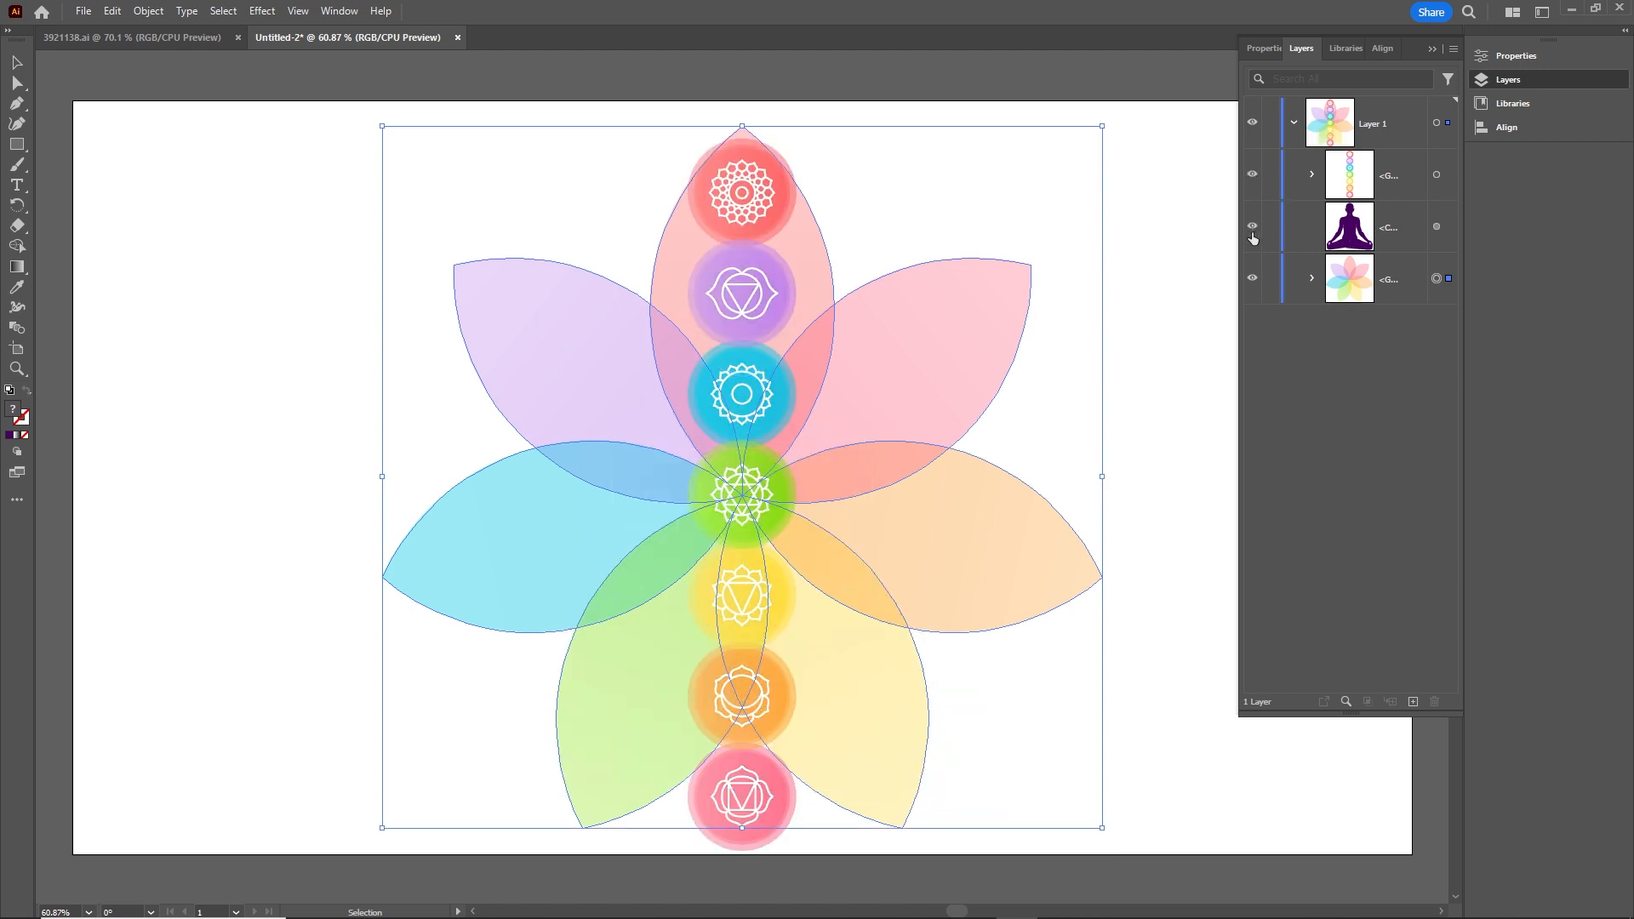
pyautogui.click(1253, 226)
pyautogui.click(1252, 278)
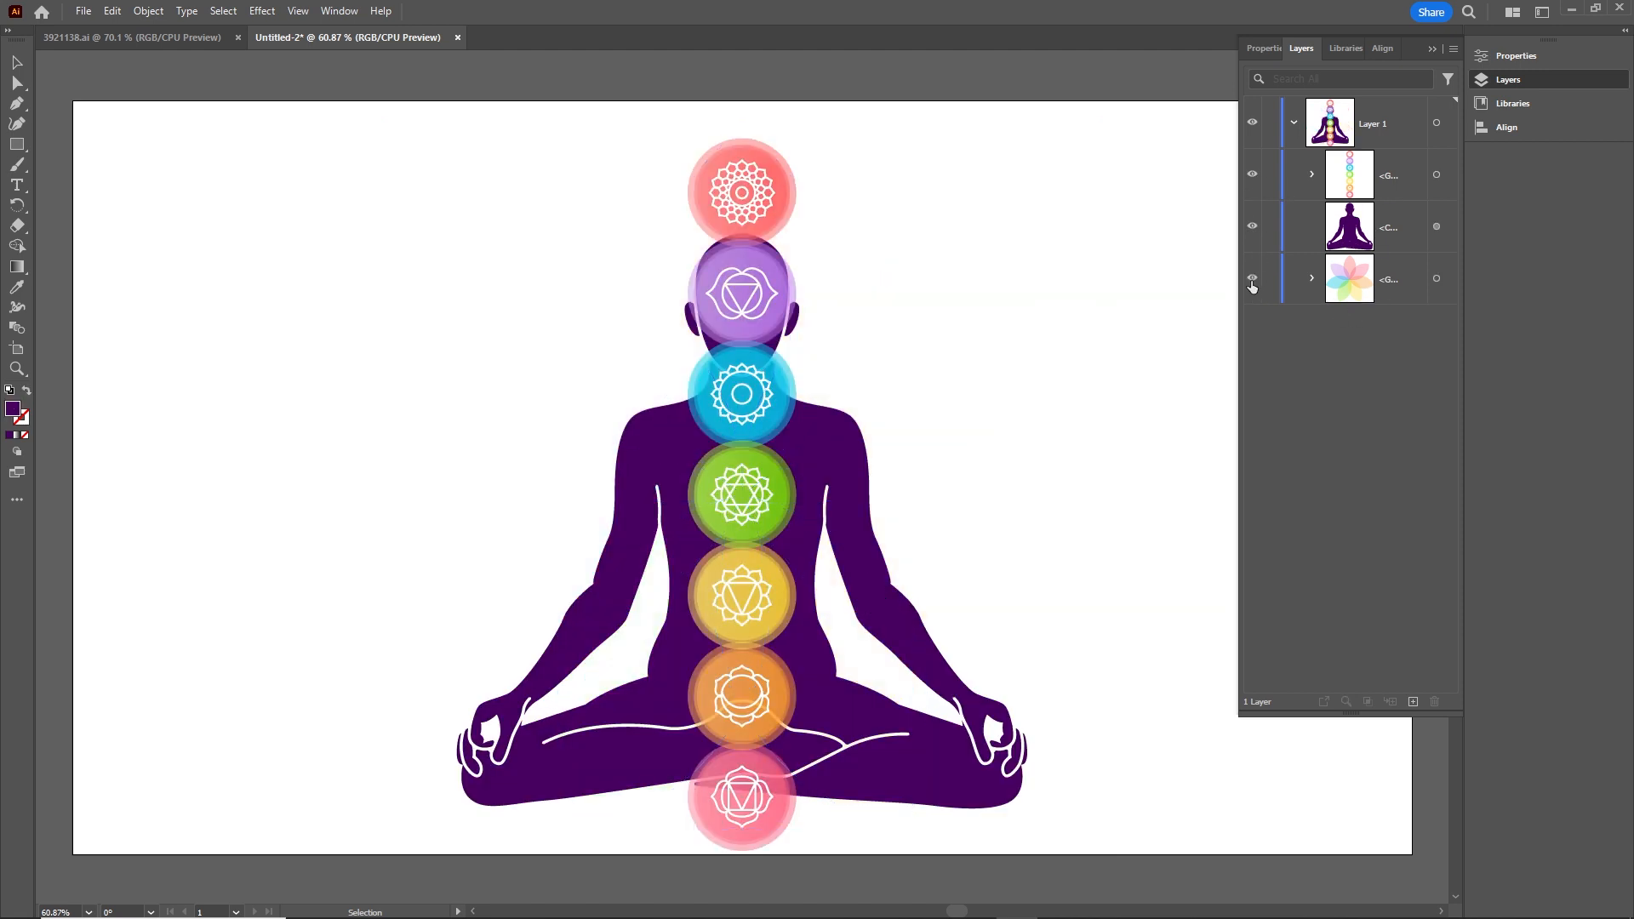
pyautogui.click(1252, 279)
pyautogui.click(1294, 122)
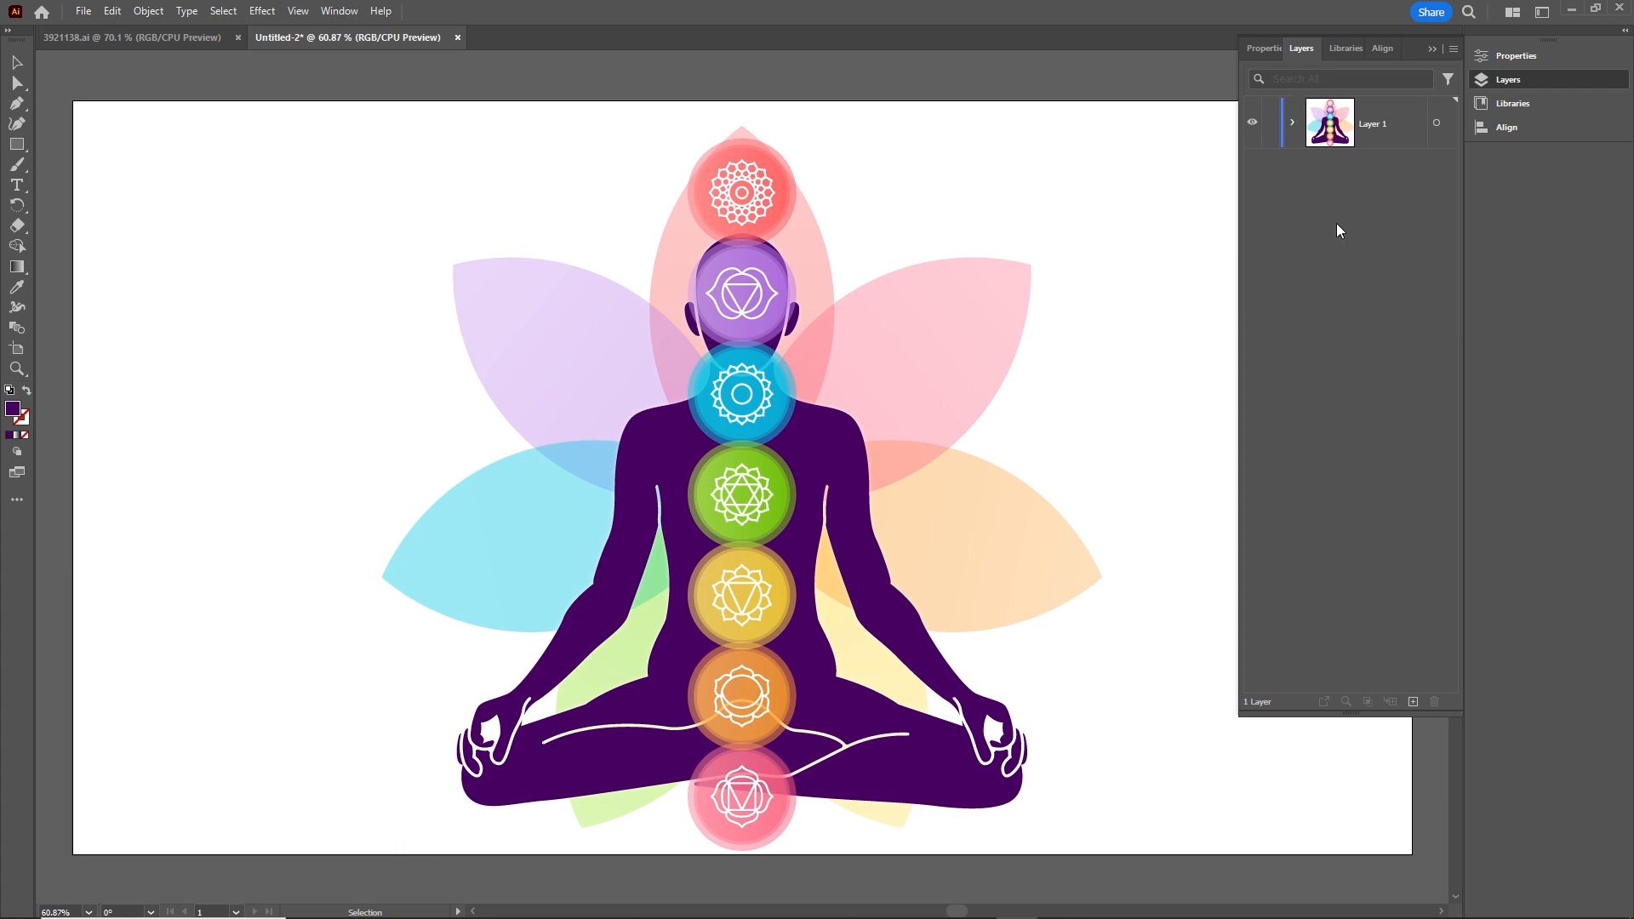
# Release the contents of Layer 1 to separate sublayers using the Sequence option.
pyautogui.click(1374, 135)
pyautogui.click(1453, 49)
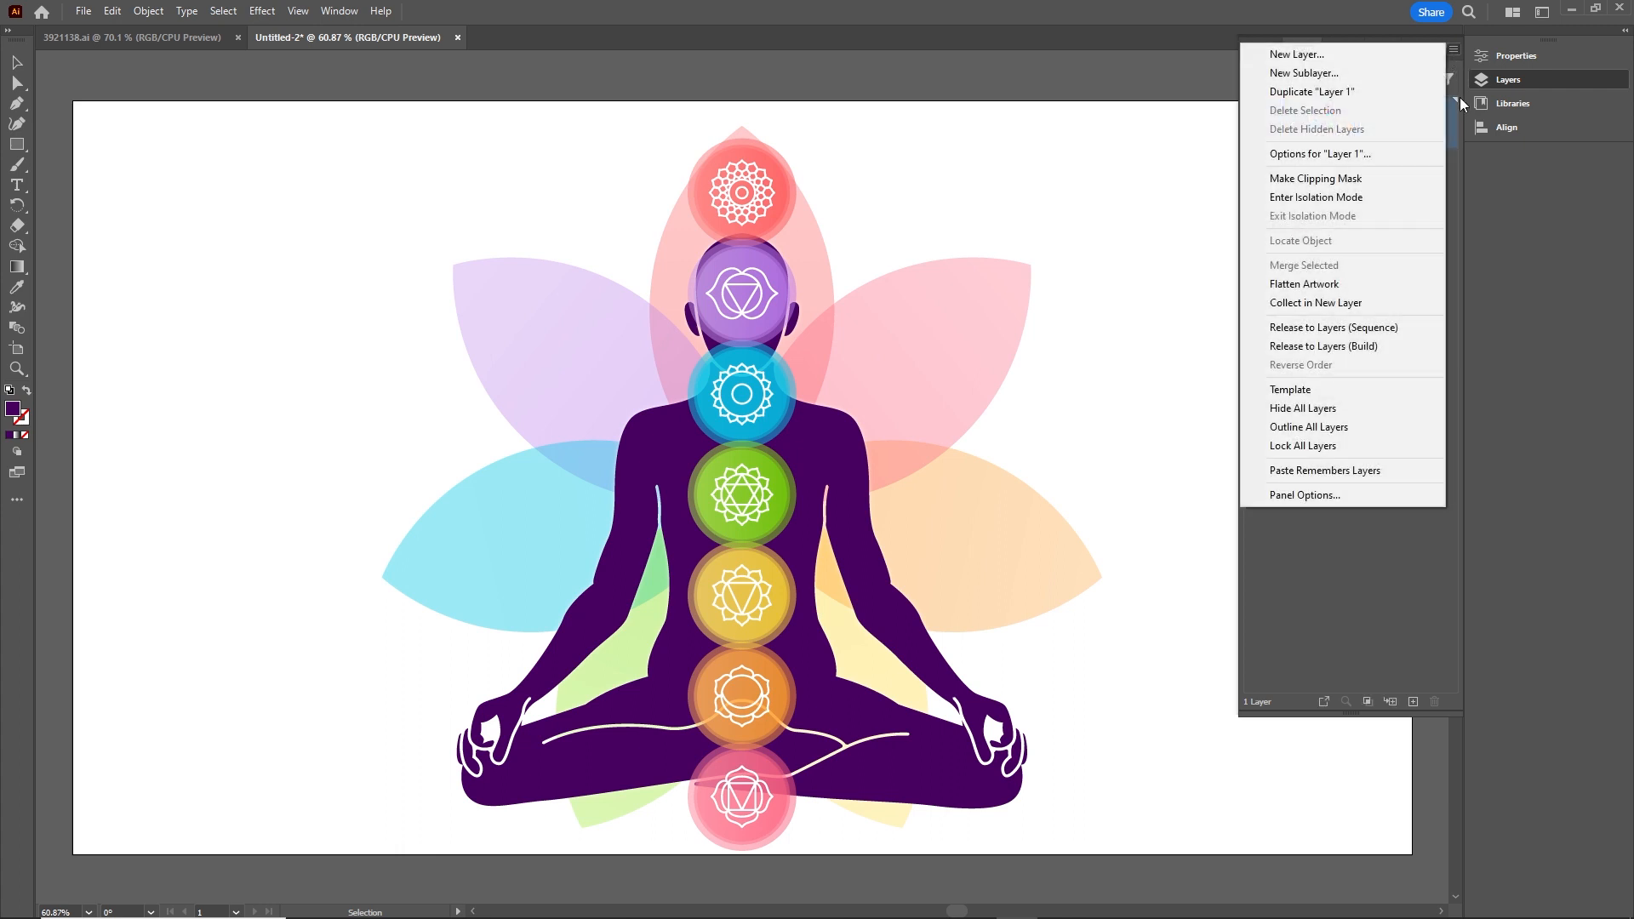
pyautogui.click(1356, 331)
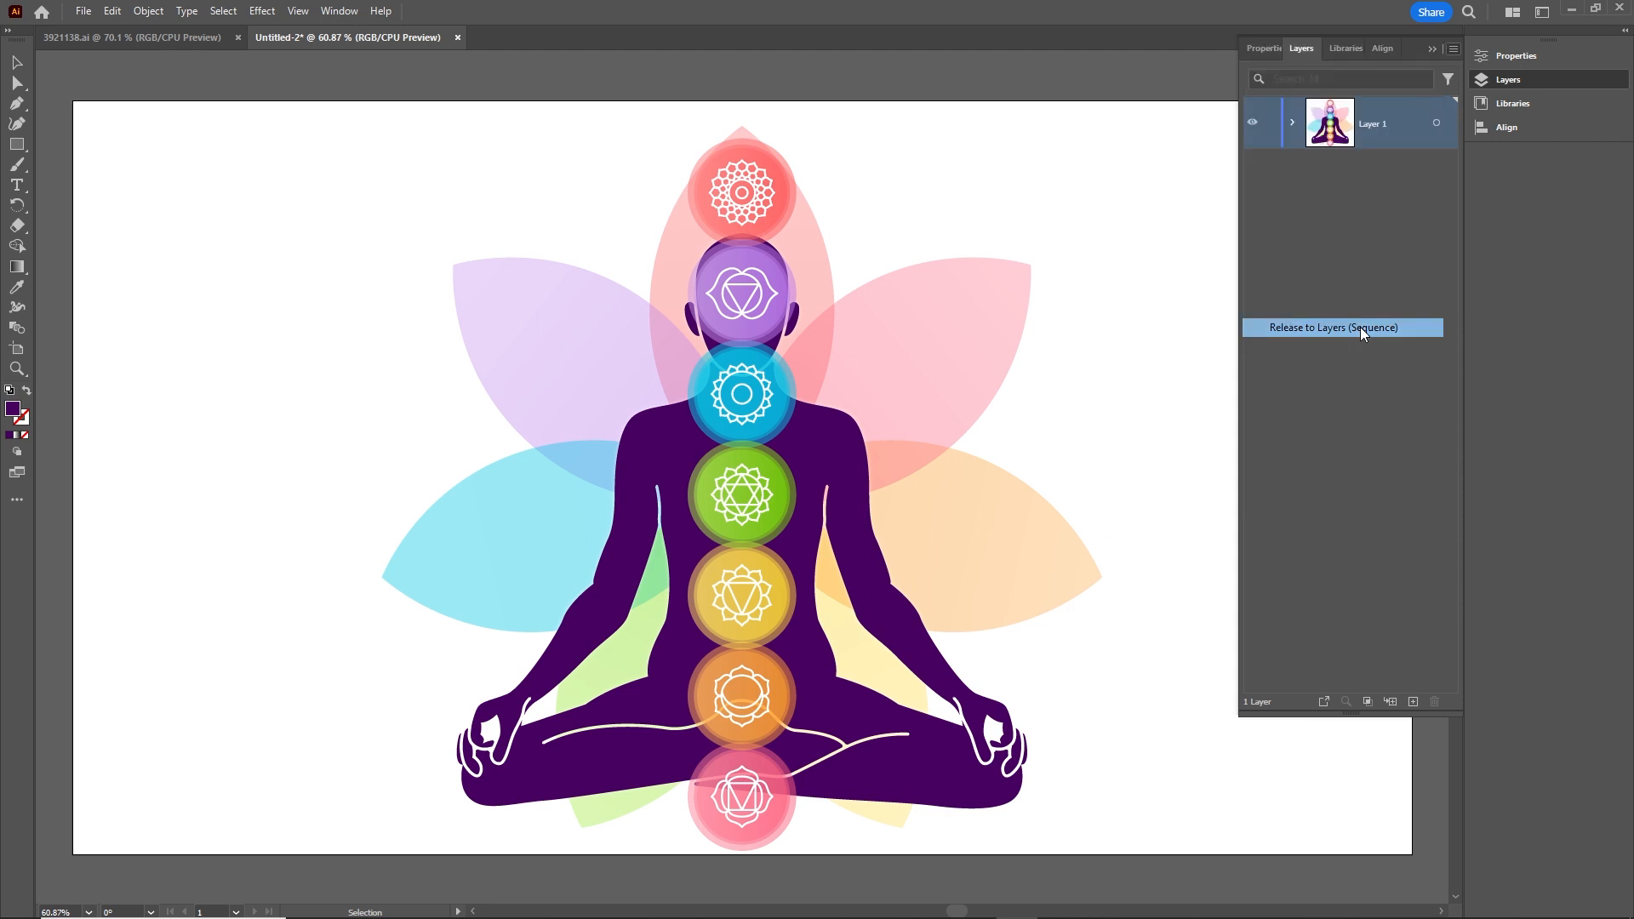
# Move the three released sublayers out of Layer 1 to the top level and delete the empty Layer 1.
pyautogui.click(1385, 173)
pyautogui.keyDown('shift'); pyautogui.click(1374, 277); pyautogui.keyUp('shift')
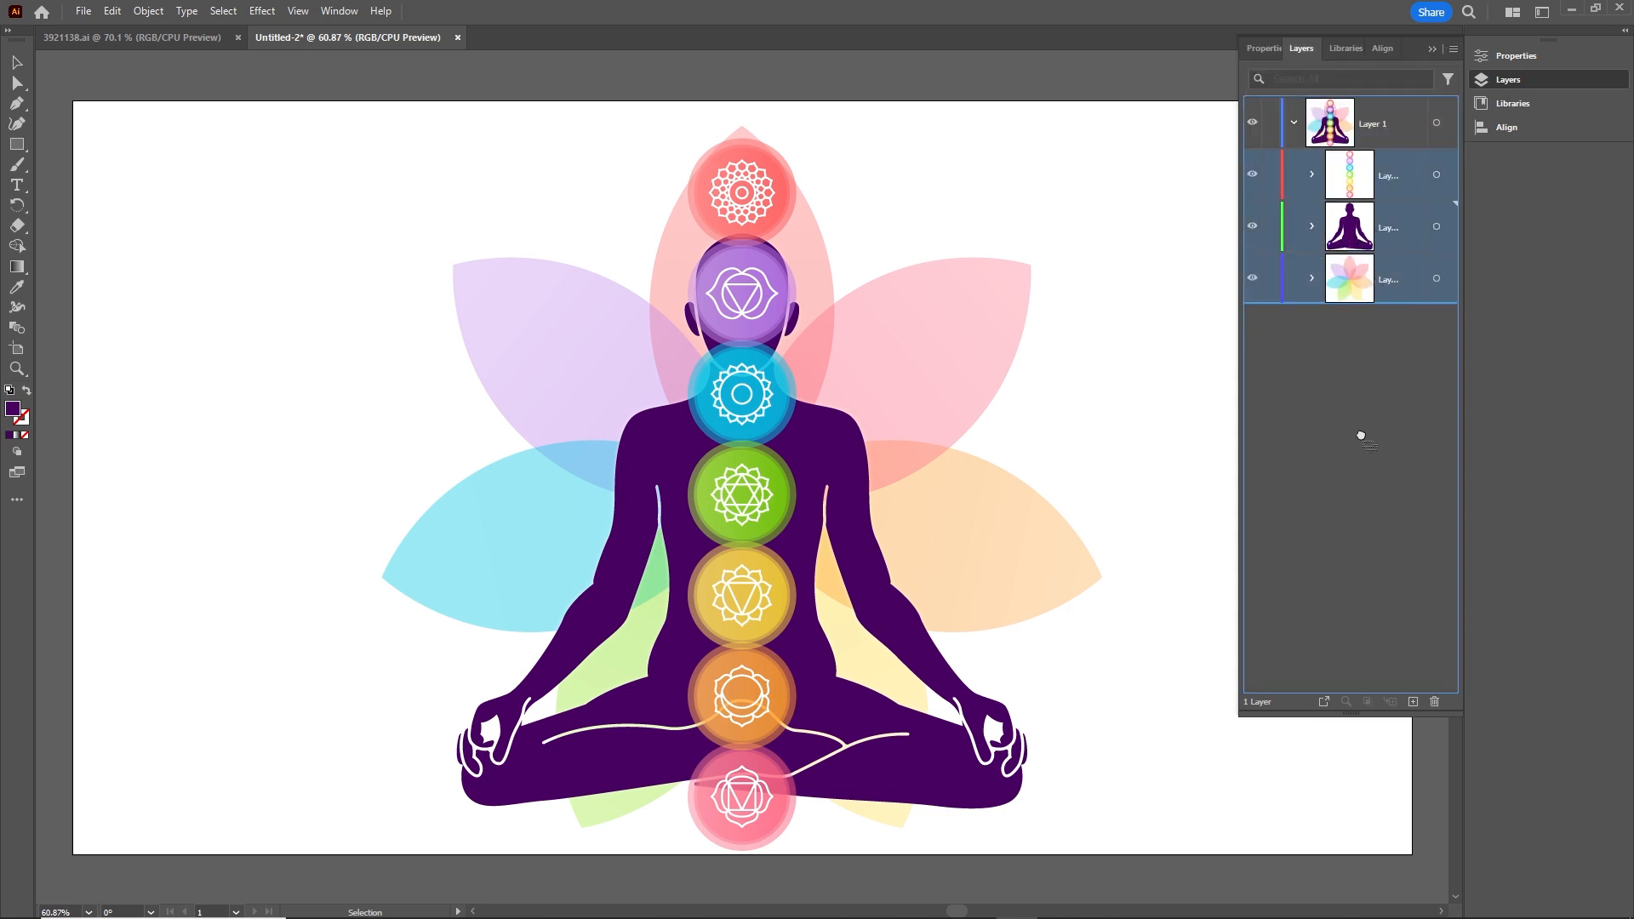
pyautogui.moveTo(1386, 227); pyautogui.dragTo(1329, 484)
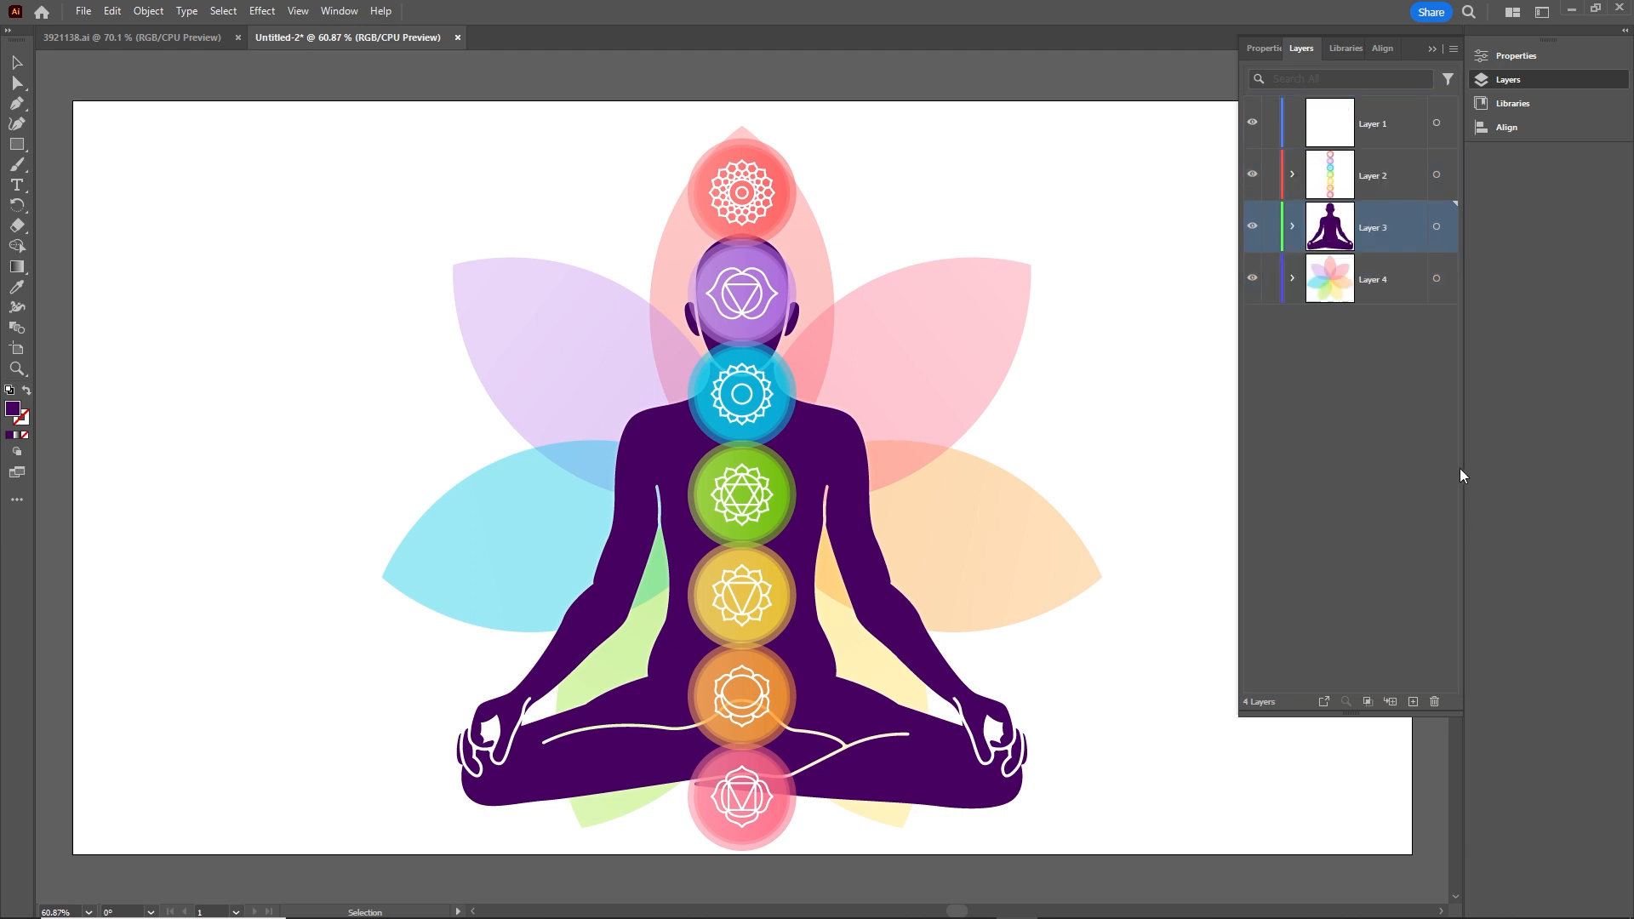
pyautogui.click(1373, 133)
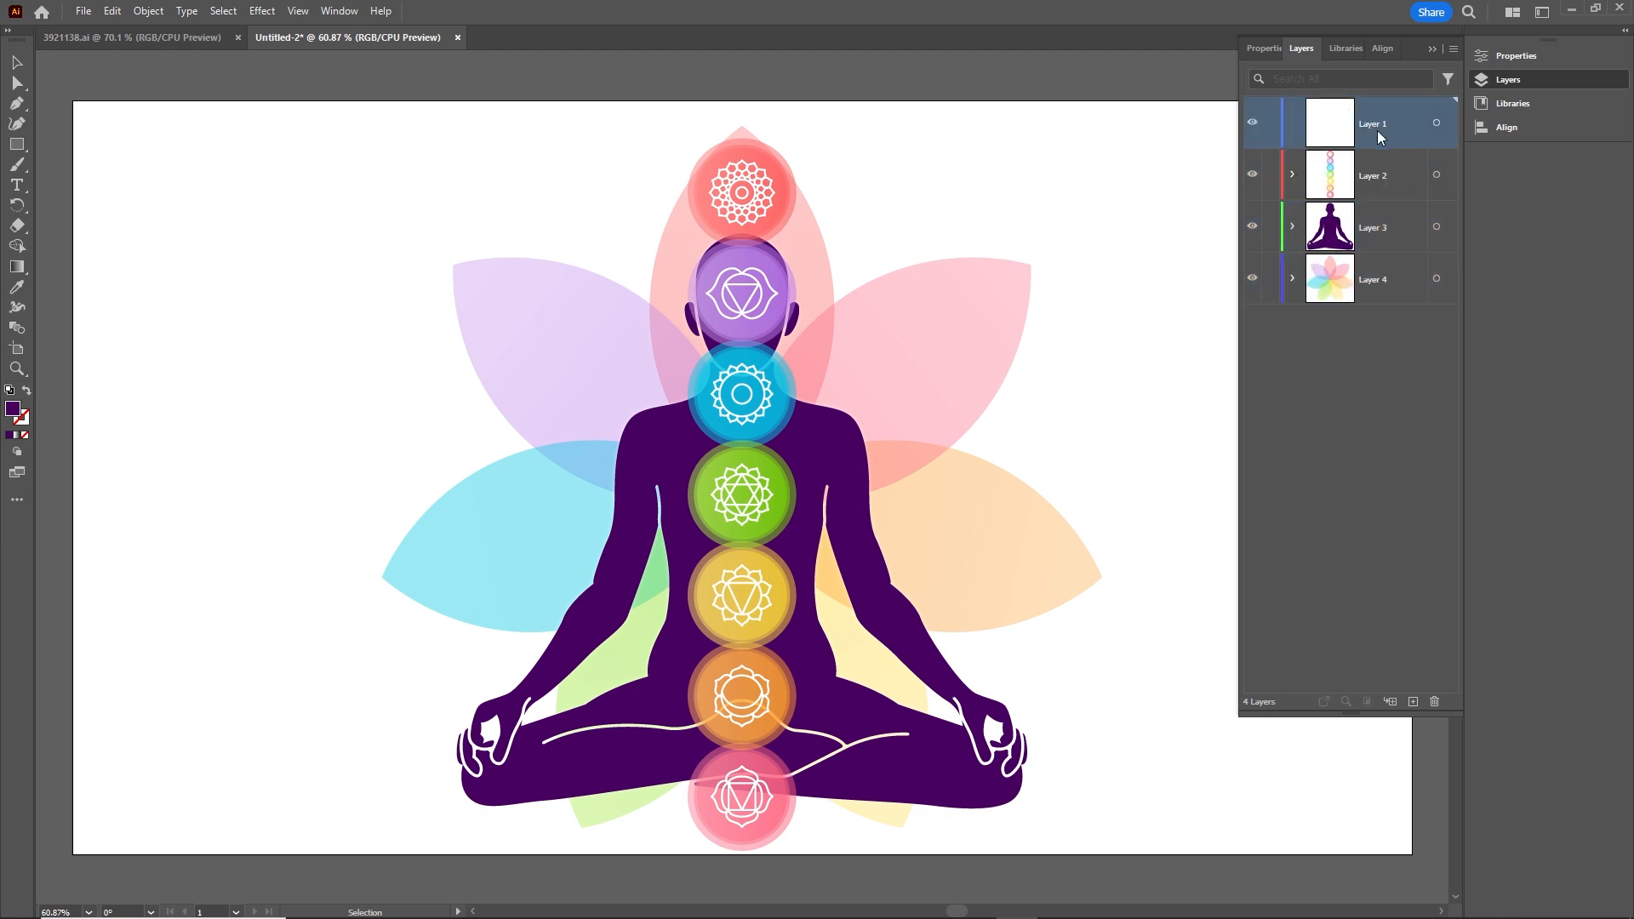
pyautogui.click(1434, 703)
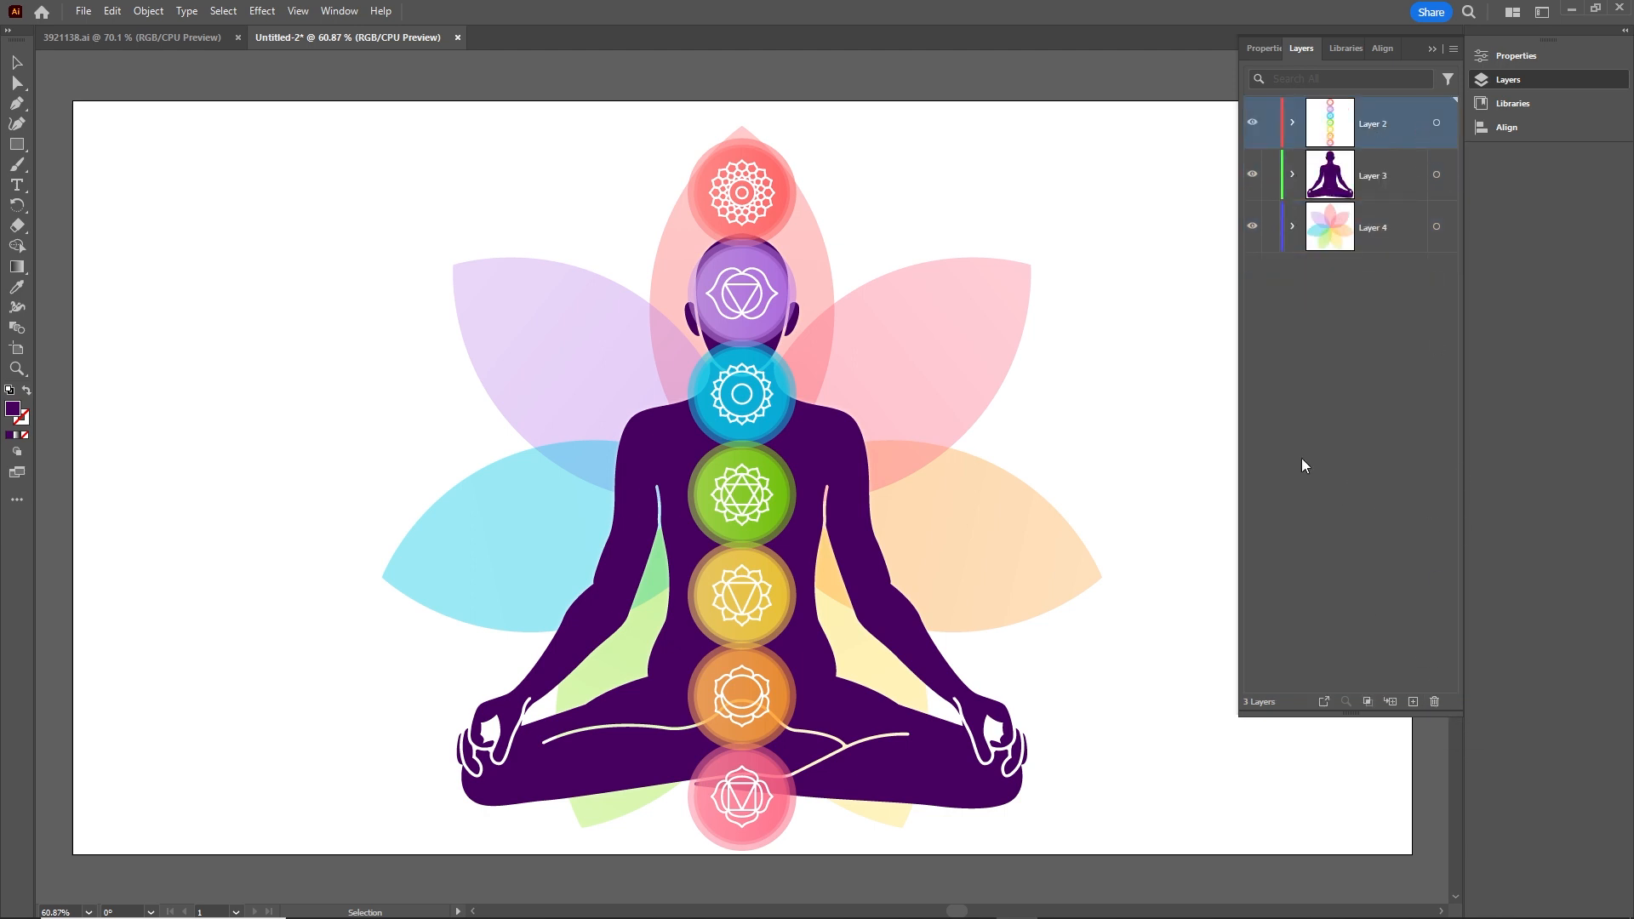
pyautogui.click(1433, 55)
pyautogui.press('a')
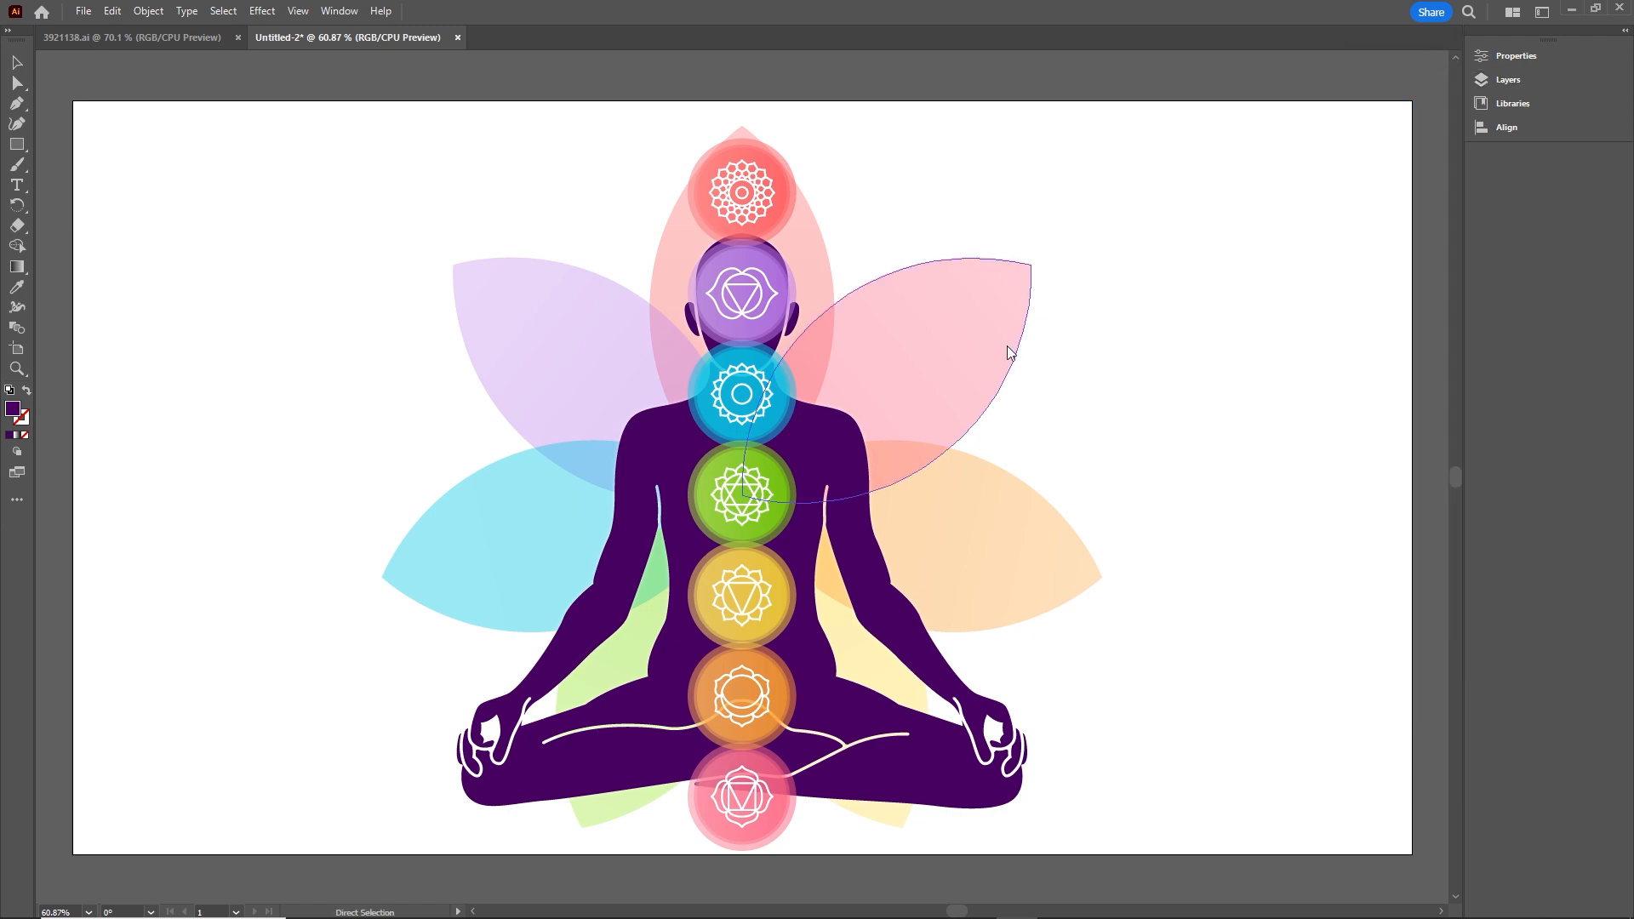
# Start saving the document and create a folder named illustrator inside the tutorial folder as its location.
pyautogui.hotkey('ctrl', 's')
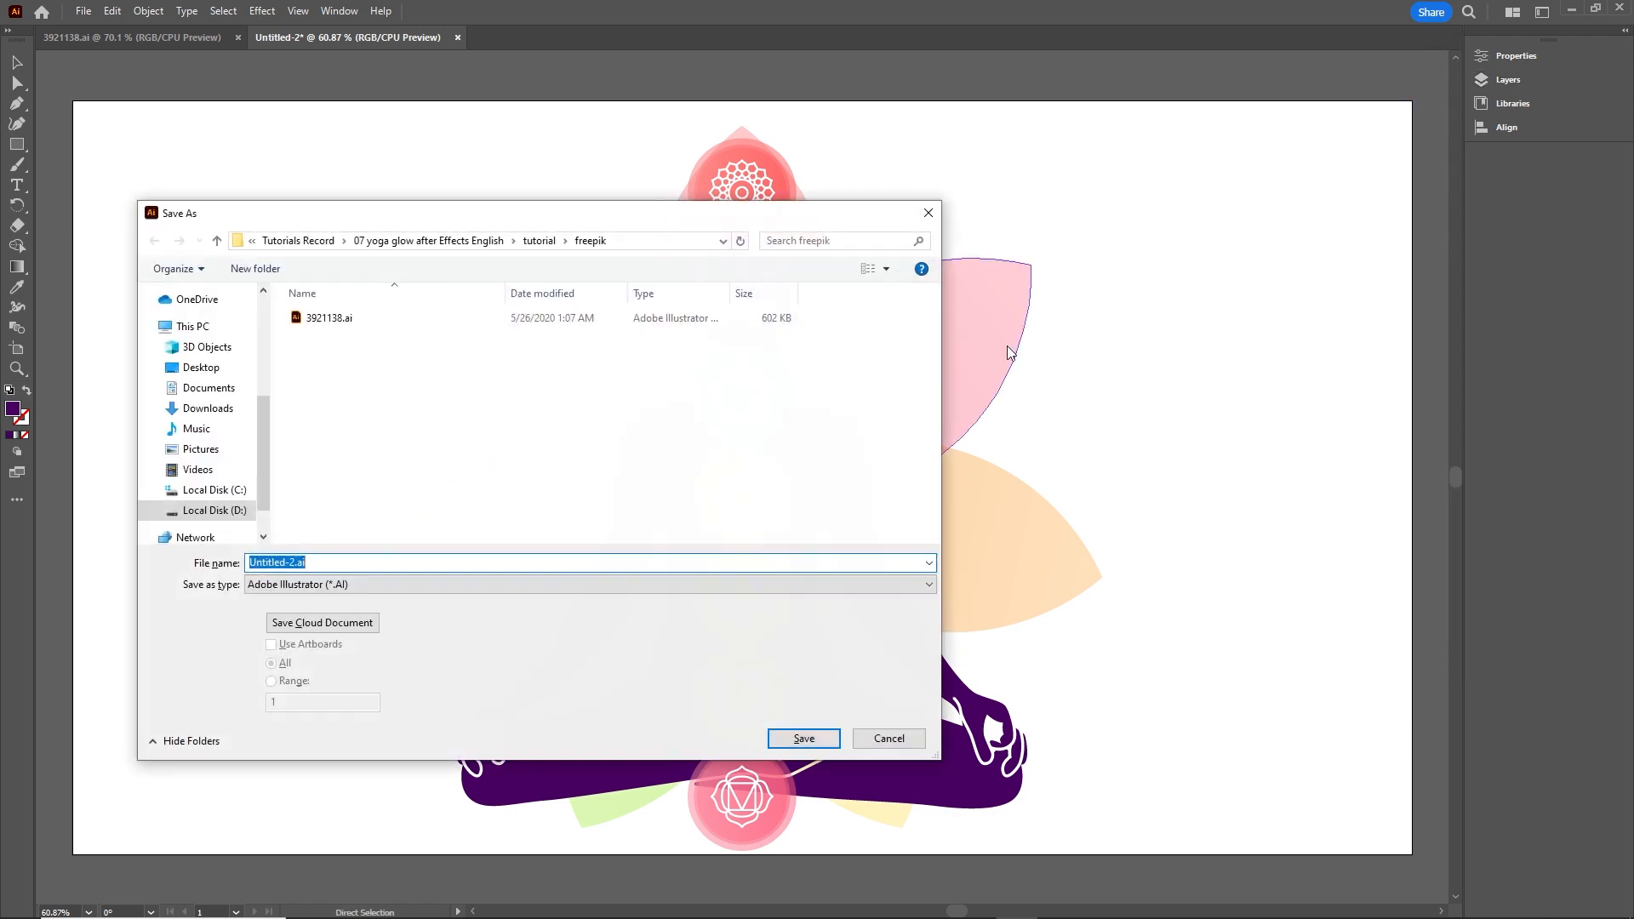
pyautogui.click(420, 243)
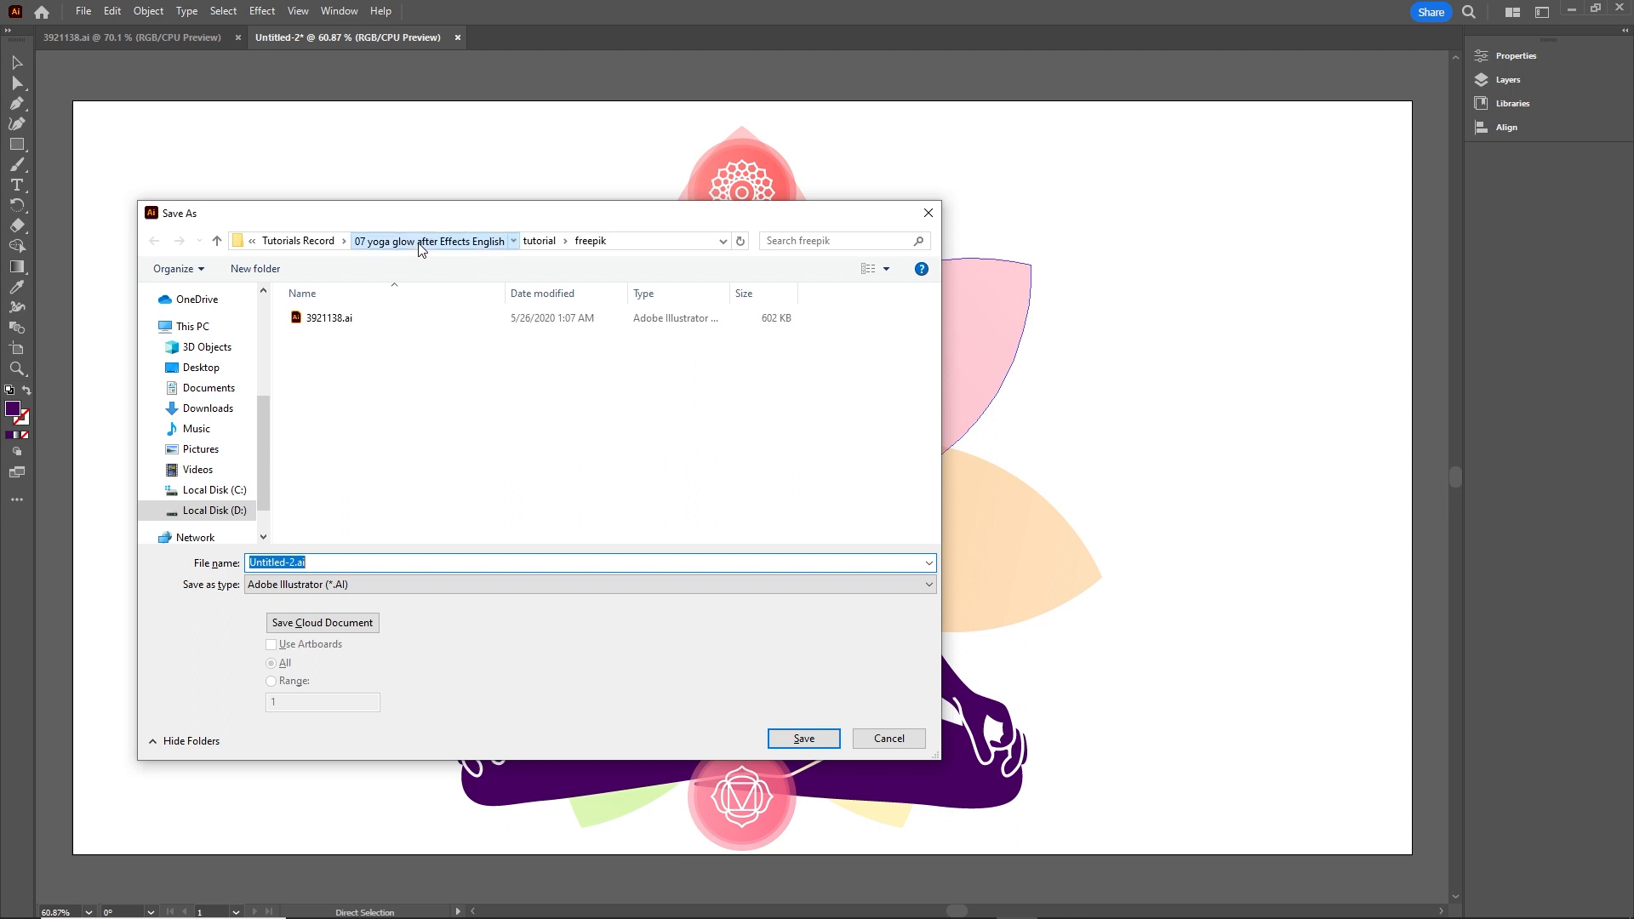
pyautogui.doubleClick(349, 356)
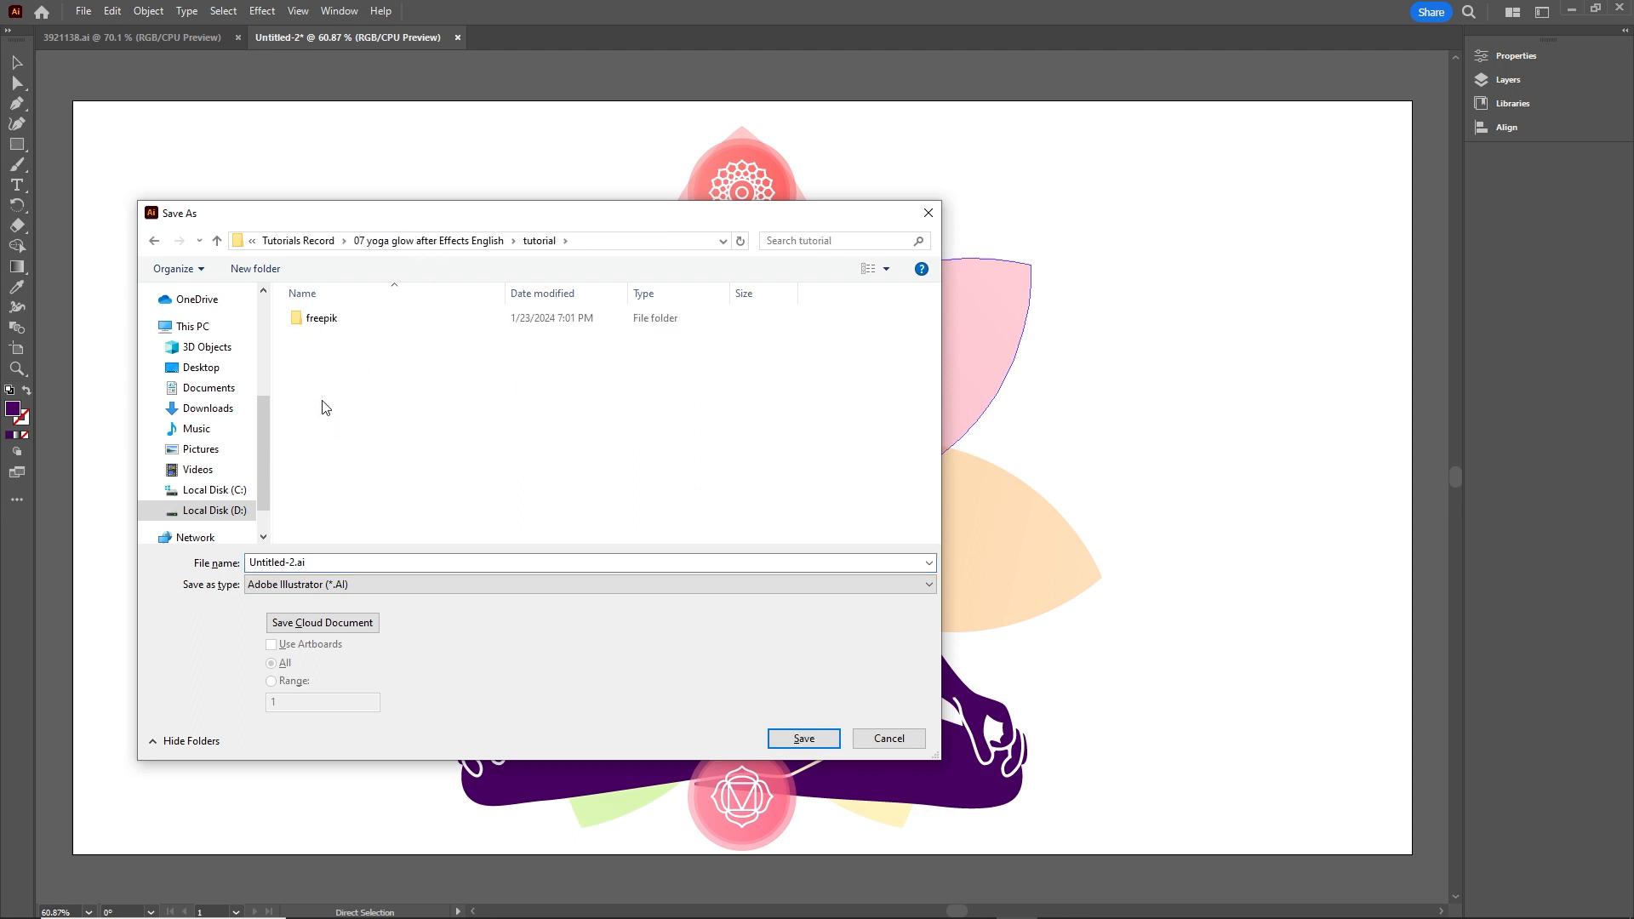
pyautogui.rightClick(322, 400)
pyautogui.moveTo(502, 626)
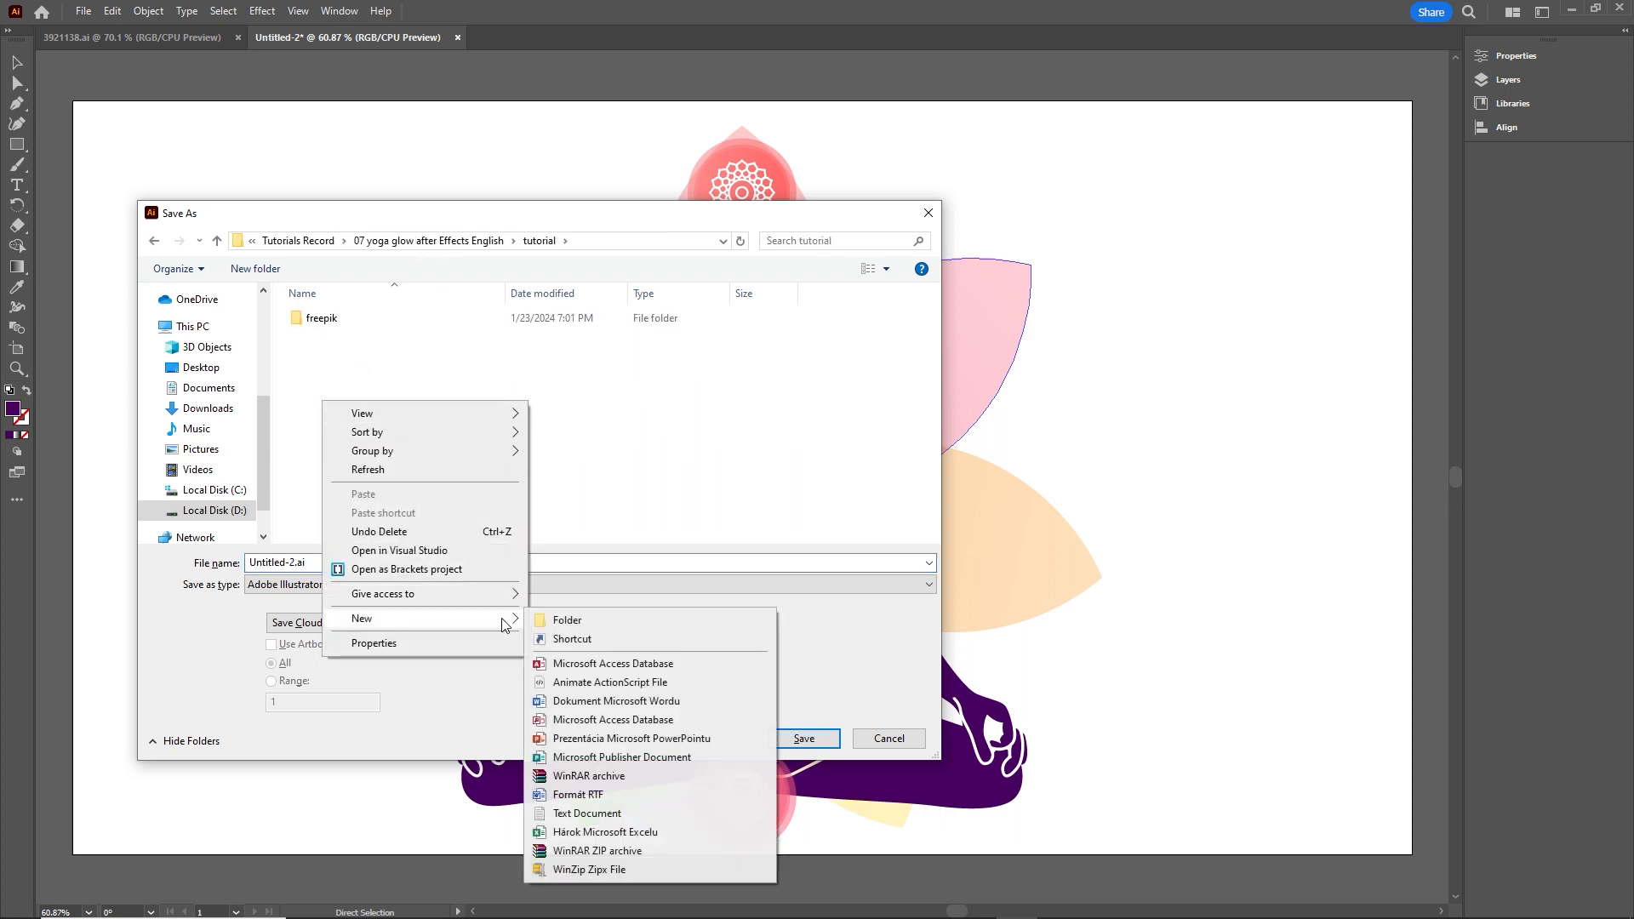
pyautogui.click(567, 621)
pyautogui.write('illus')
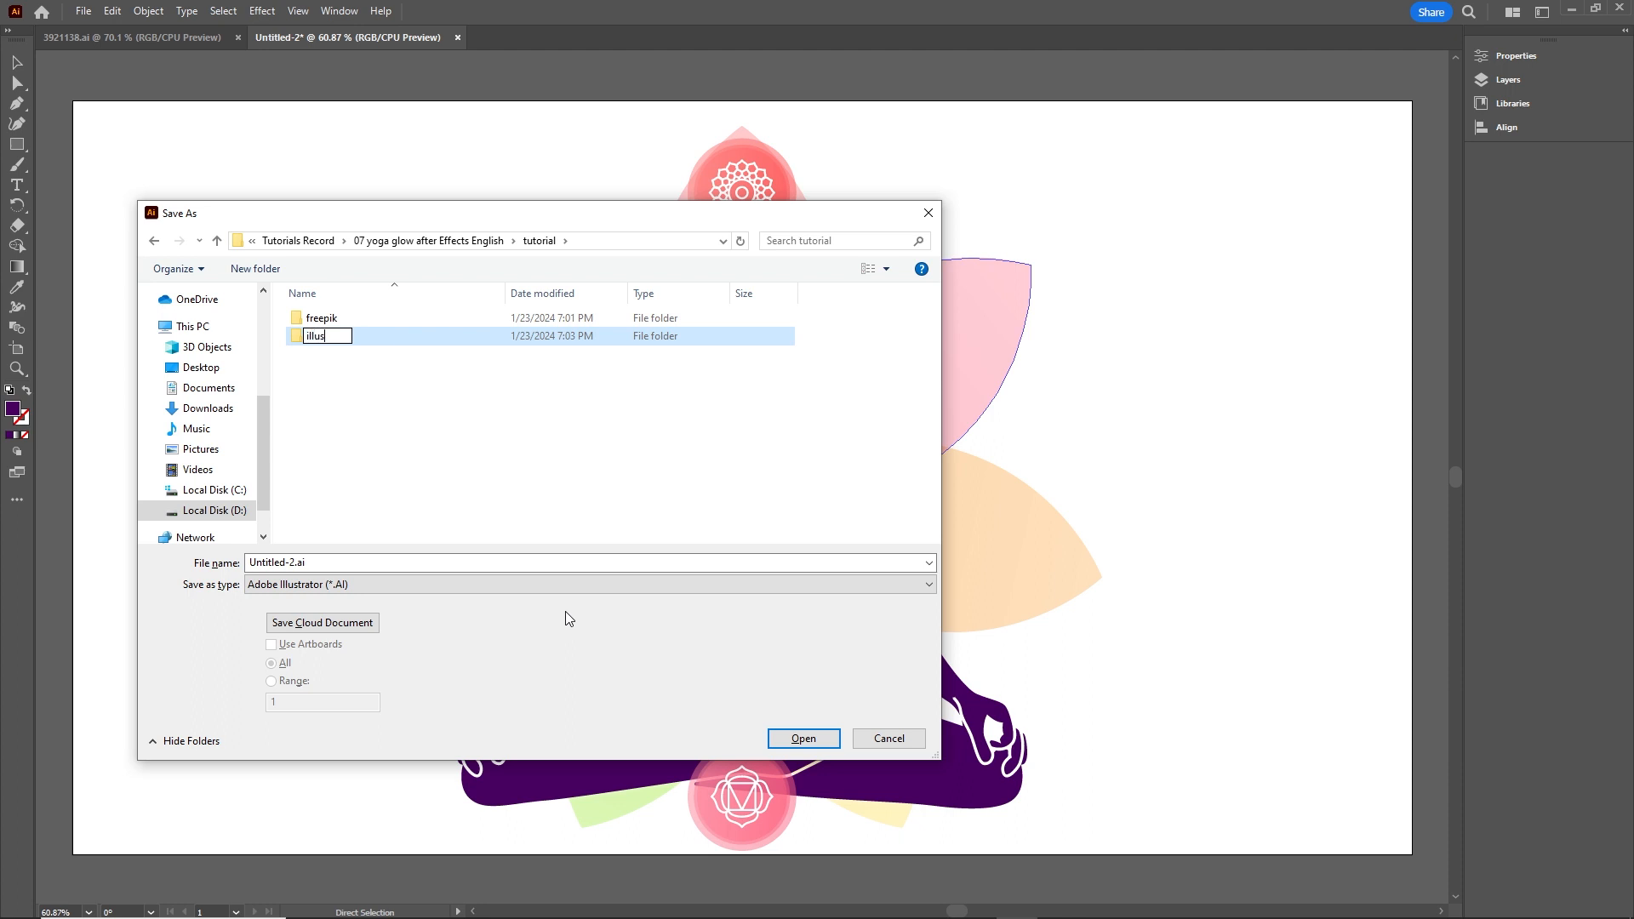
pyautogui.write('trator')
pyautogui.click(474, 477)
pyautogui.doubleClick(328, 335)
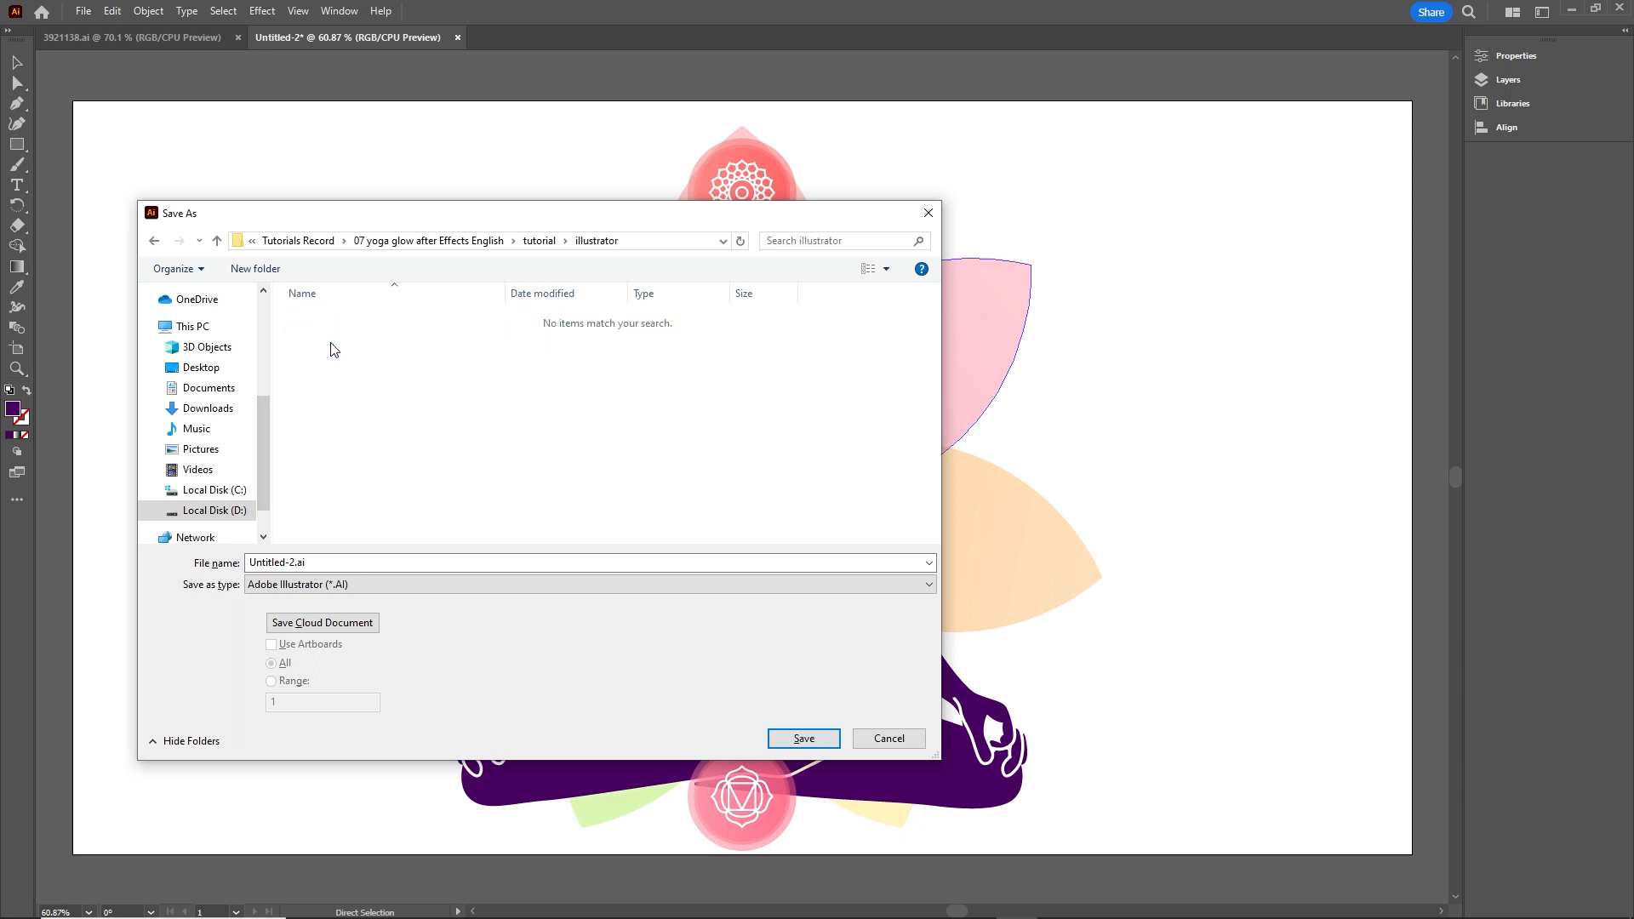
# Save the document as yogaGlowAe in Adobe Illustrator format, accepting the Illustrator 2020 options.
pyautogui.doubleClick(349, 564)
pyautogui.write('yogaGlowAe')
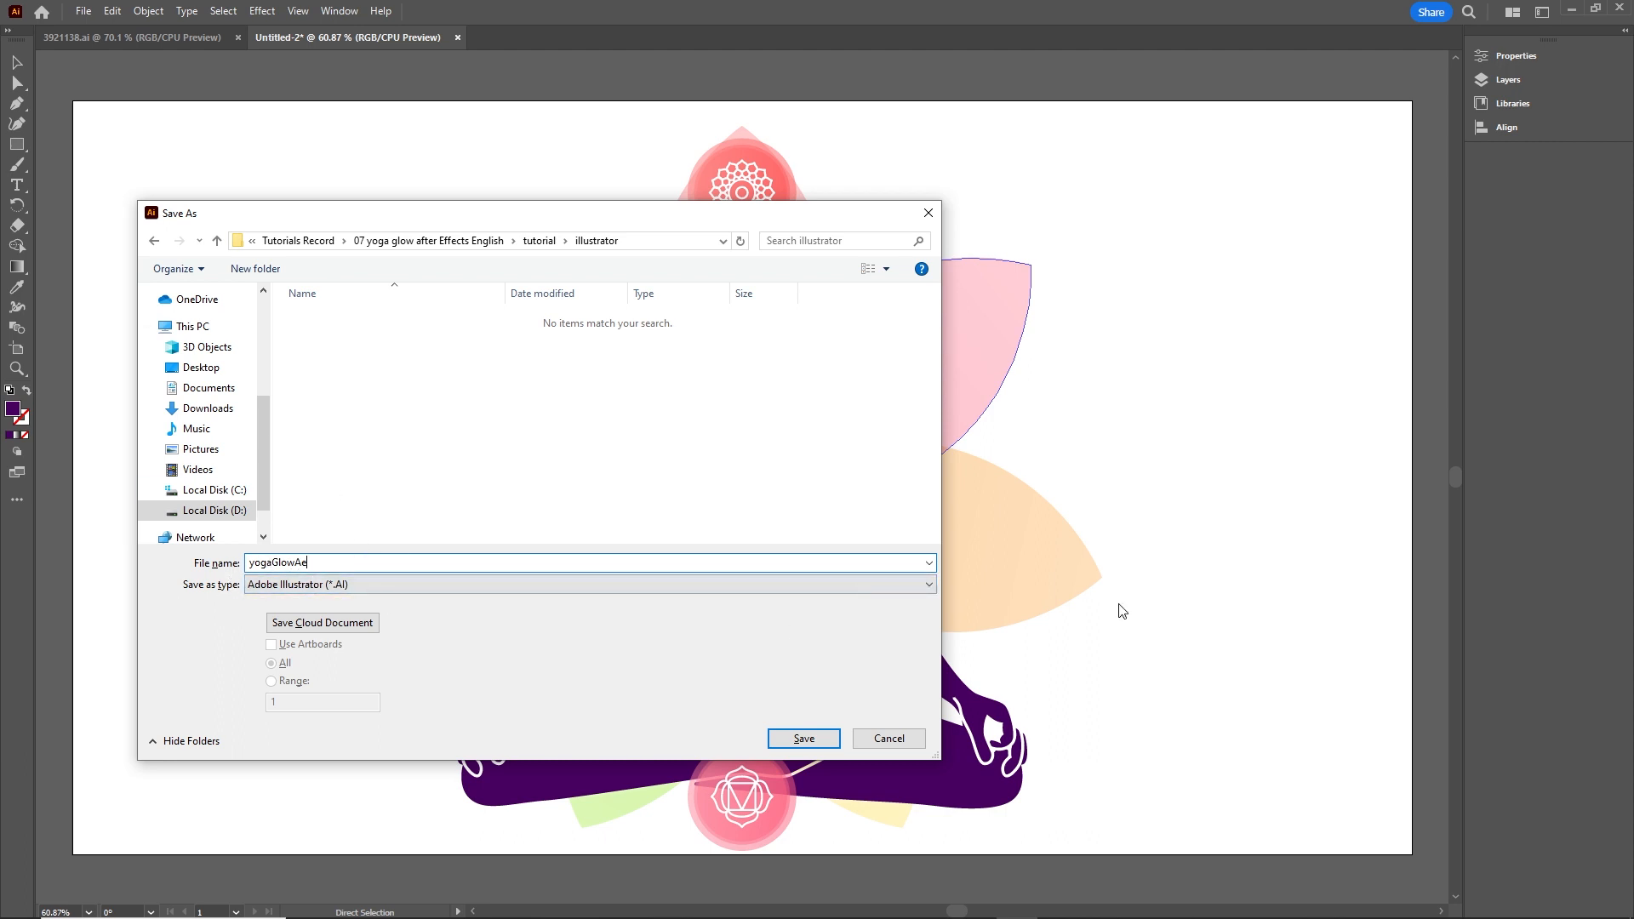
pyautogui.click(800, 737)
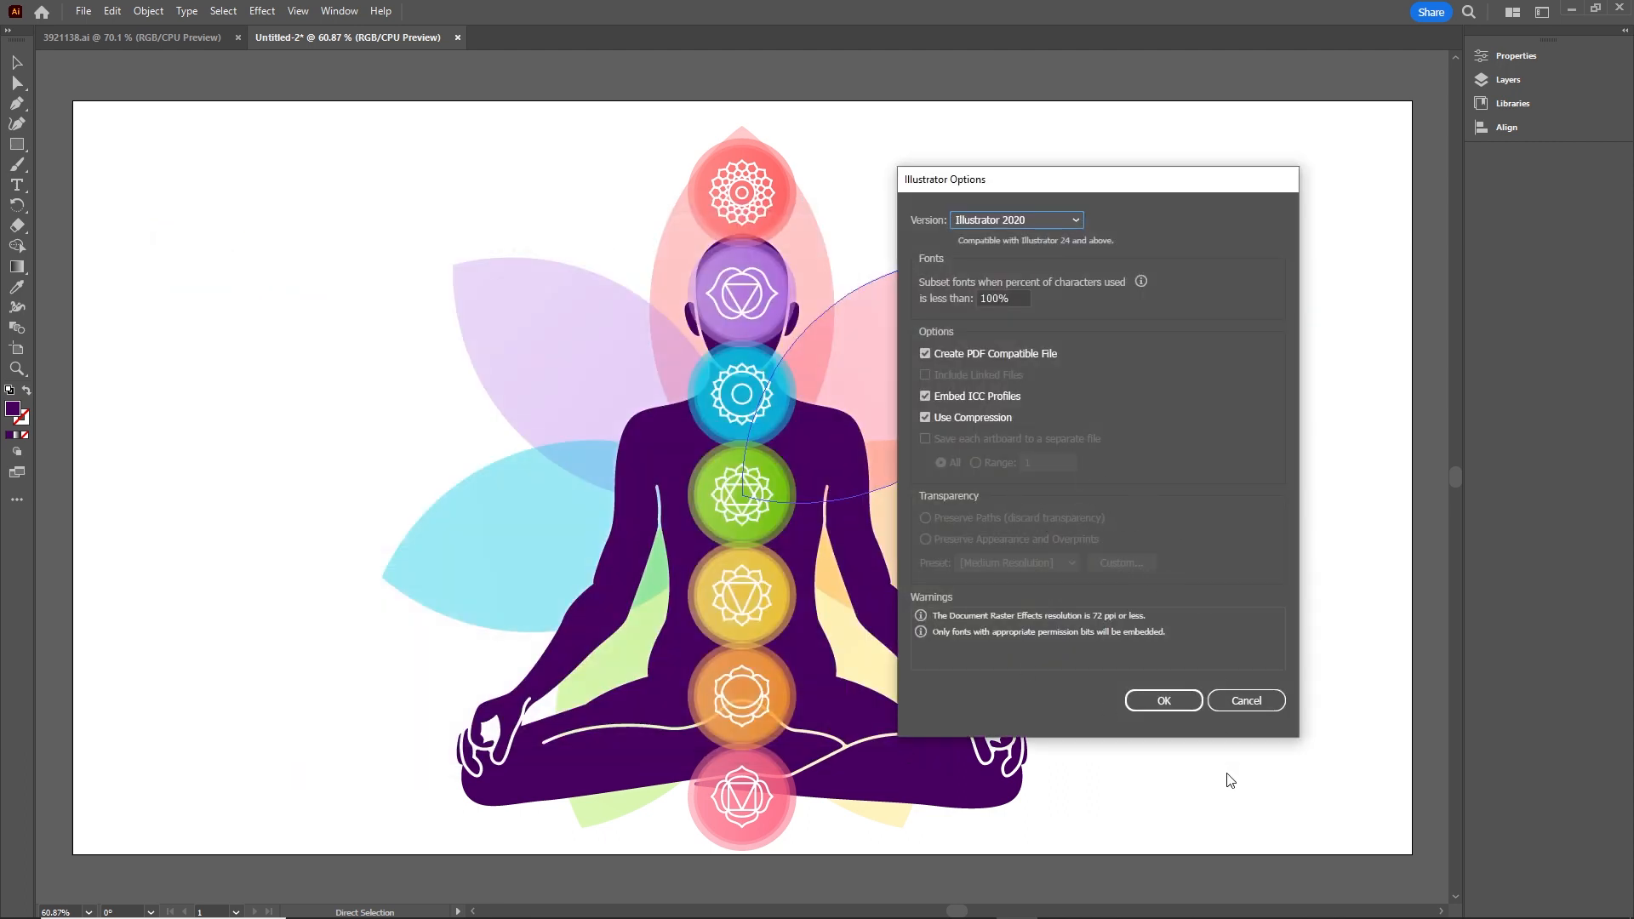
pyautogui.click(1162, 700)
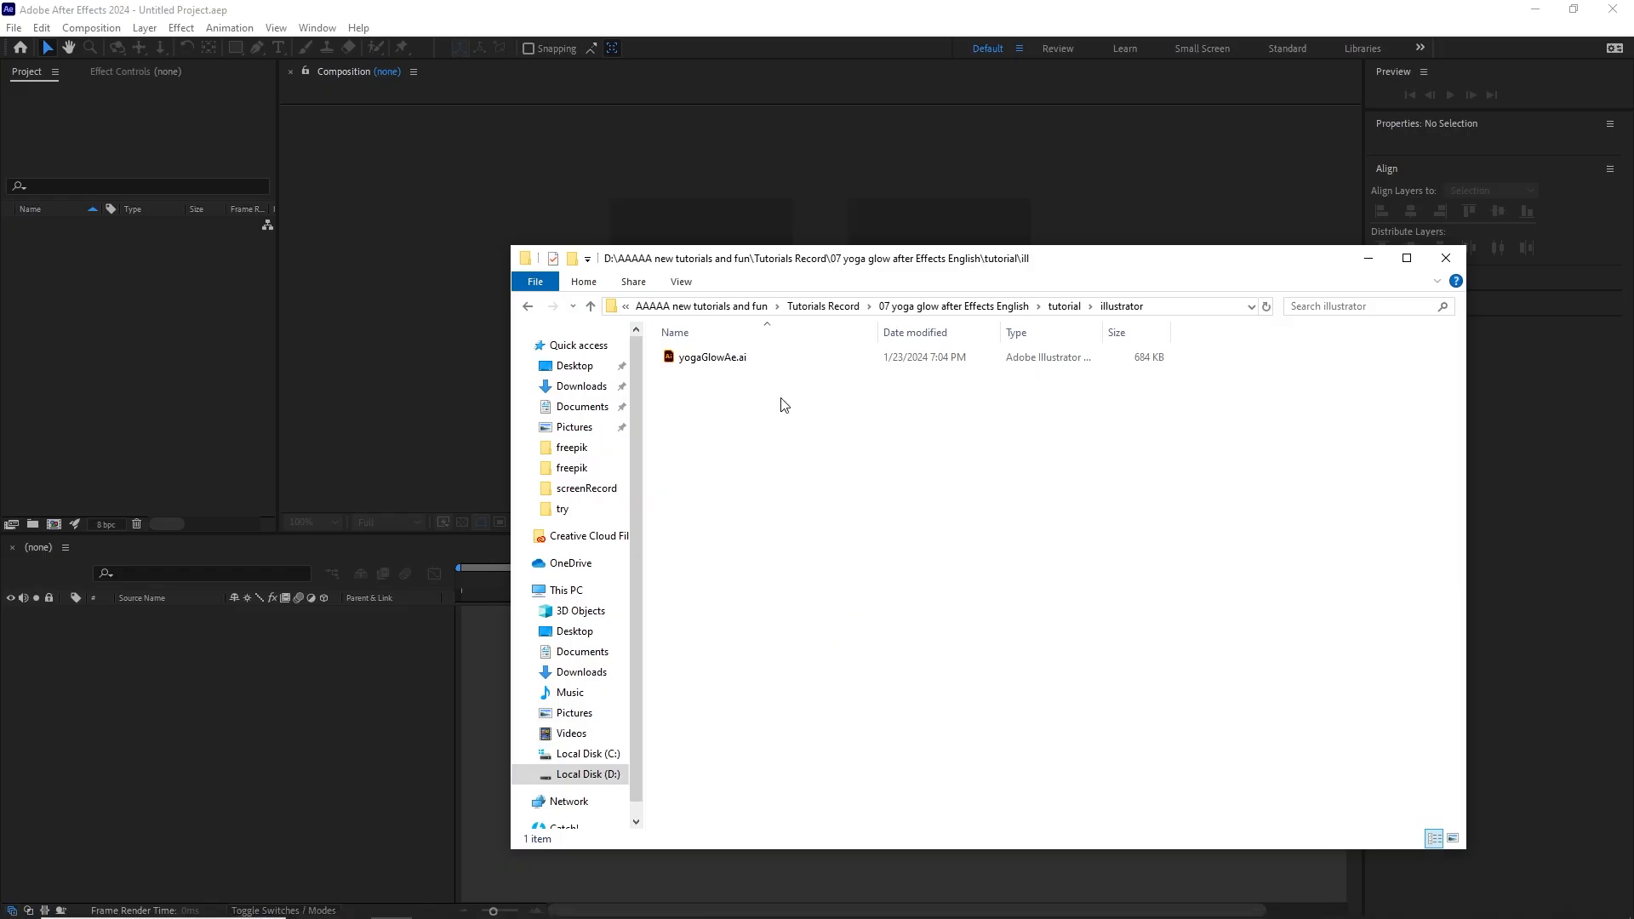
# Import yogaGlowAe.ai into After Effects as a Composition with Layer Size footage dimensions and open the yogaGlowAe composition.
pyautogui.moveTo(711, 361); pyautogui.dragTo(58, 307)
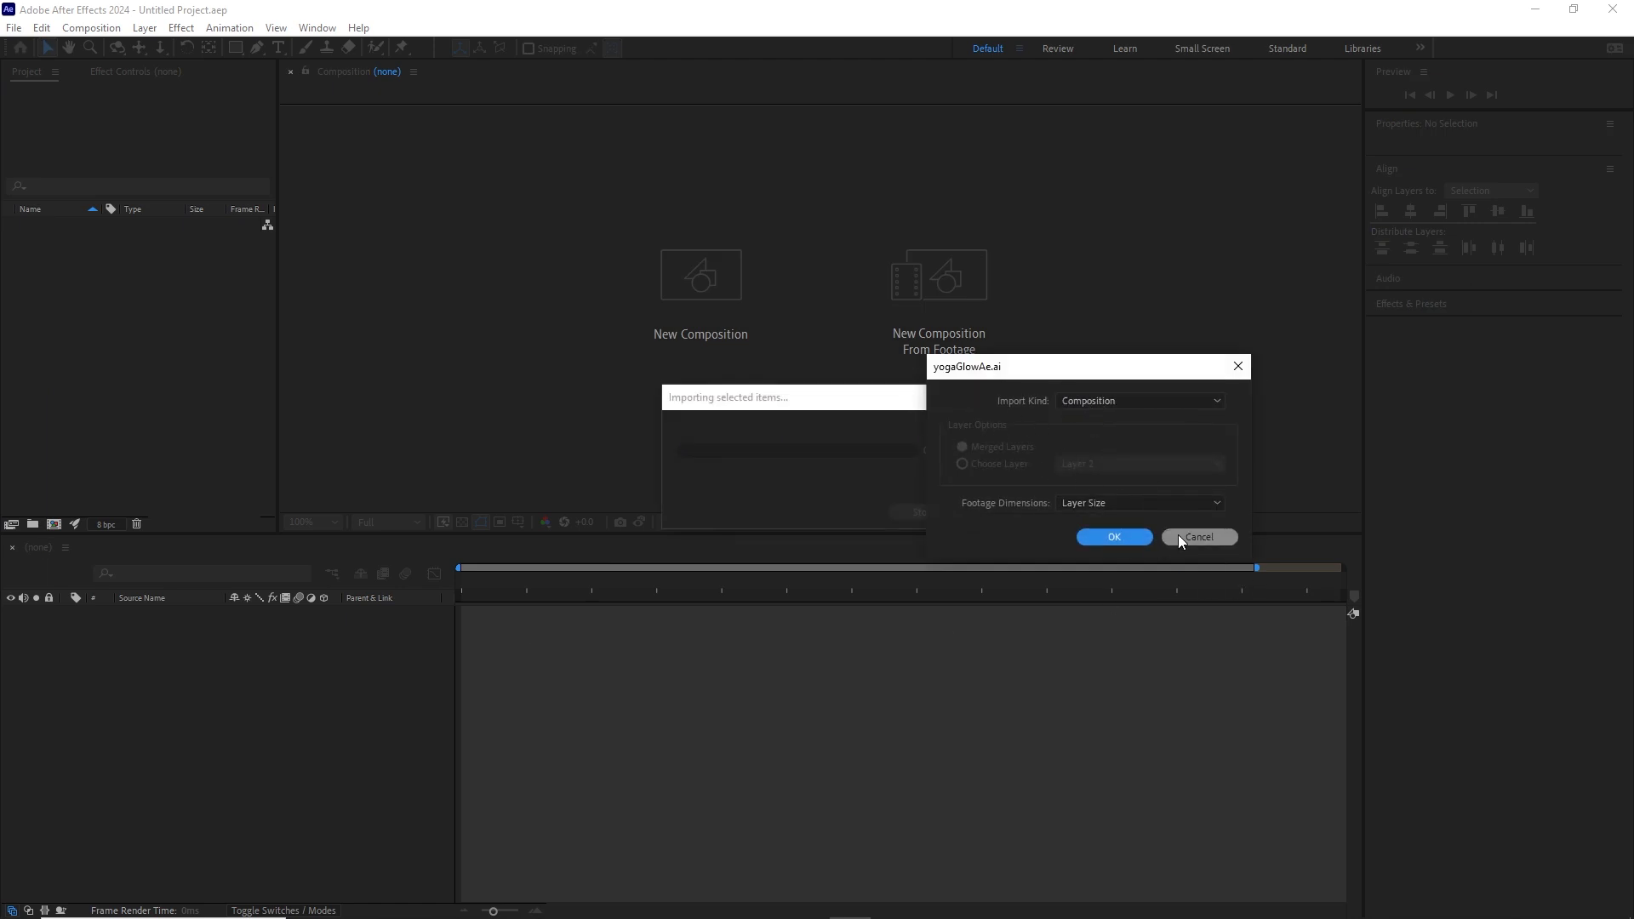
pyautogui.click(1113, 537)
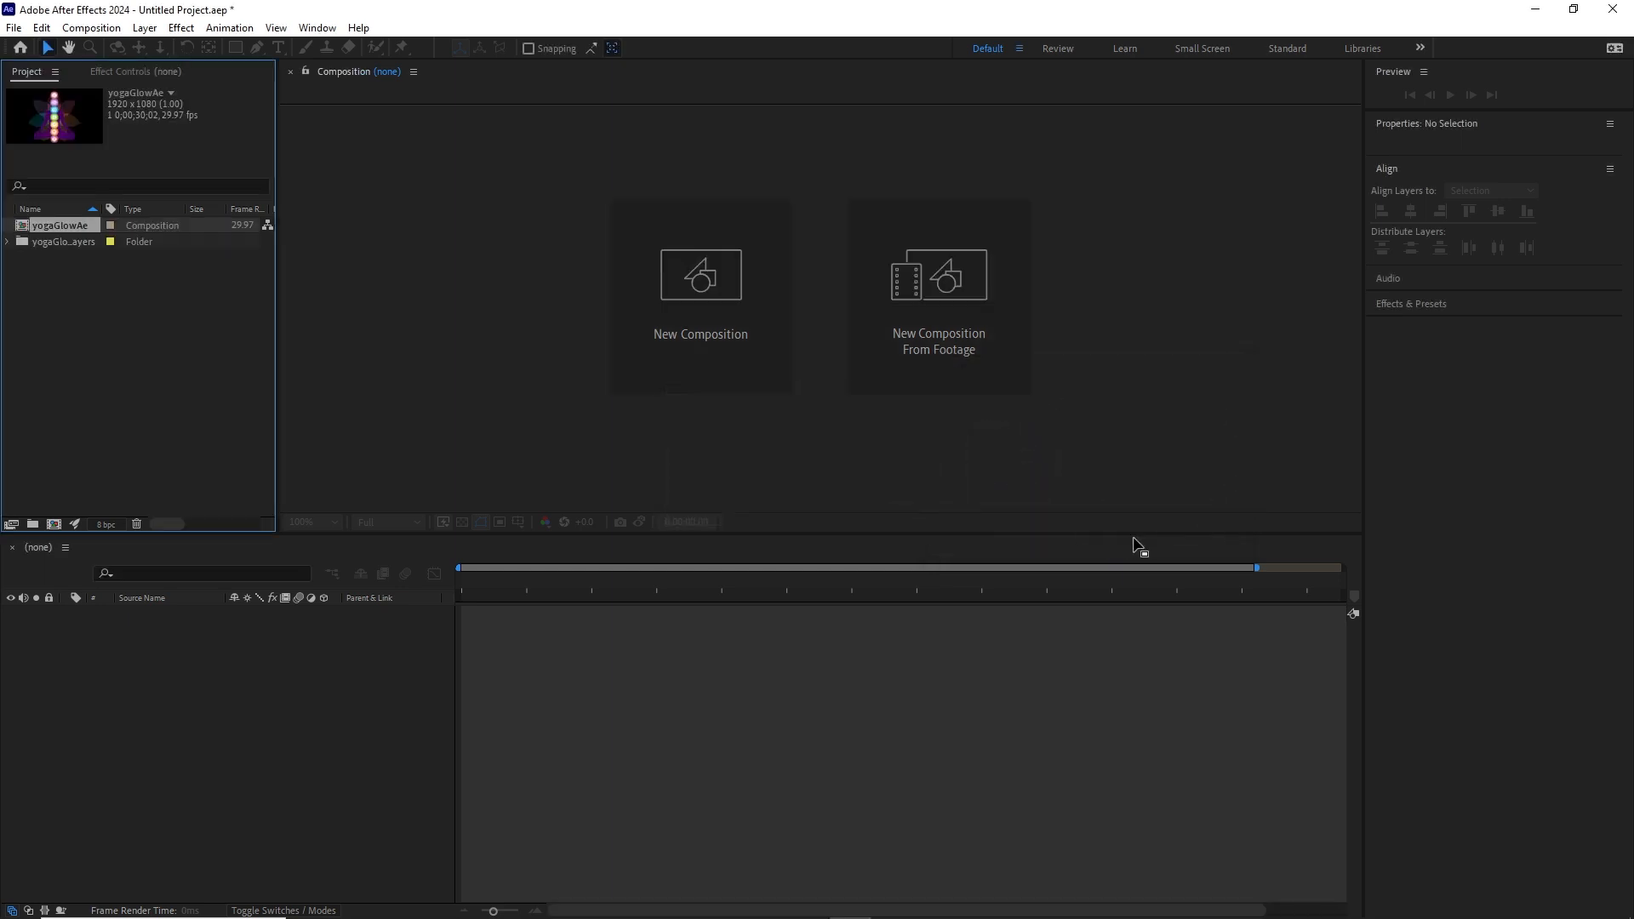
pyautogui.doubleClick(23, 228)
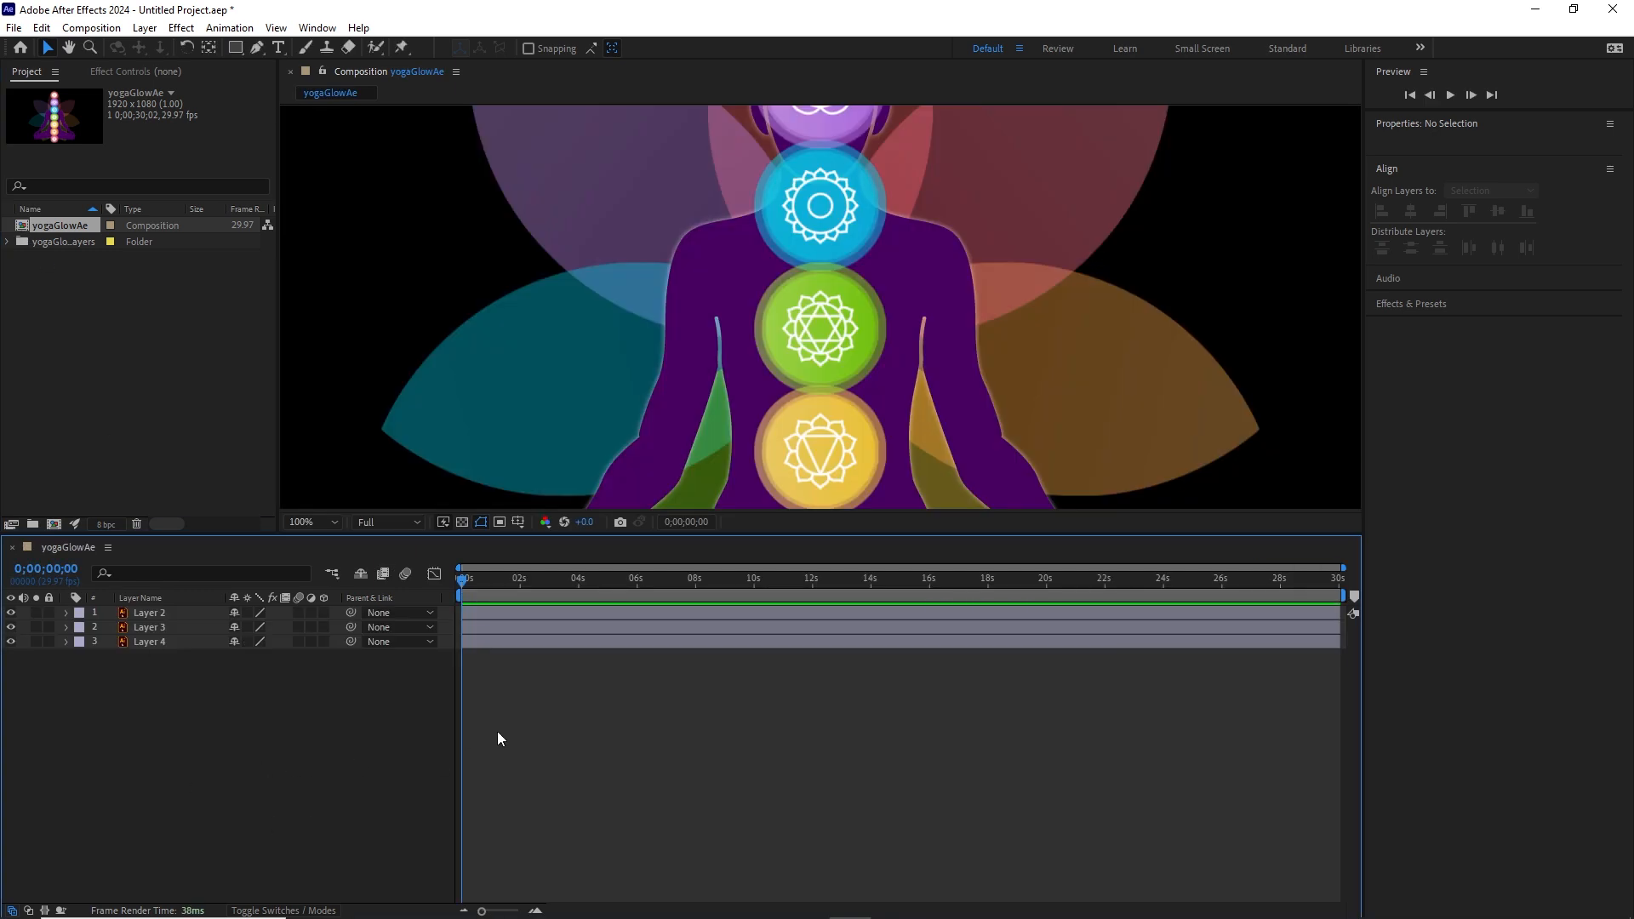
pyautogui.press(',')
pyautogui.press(',')
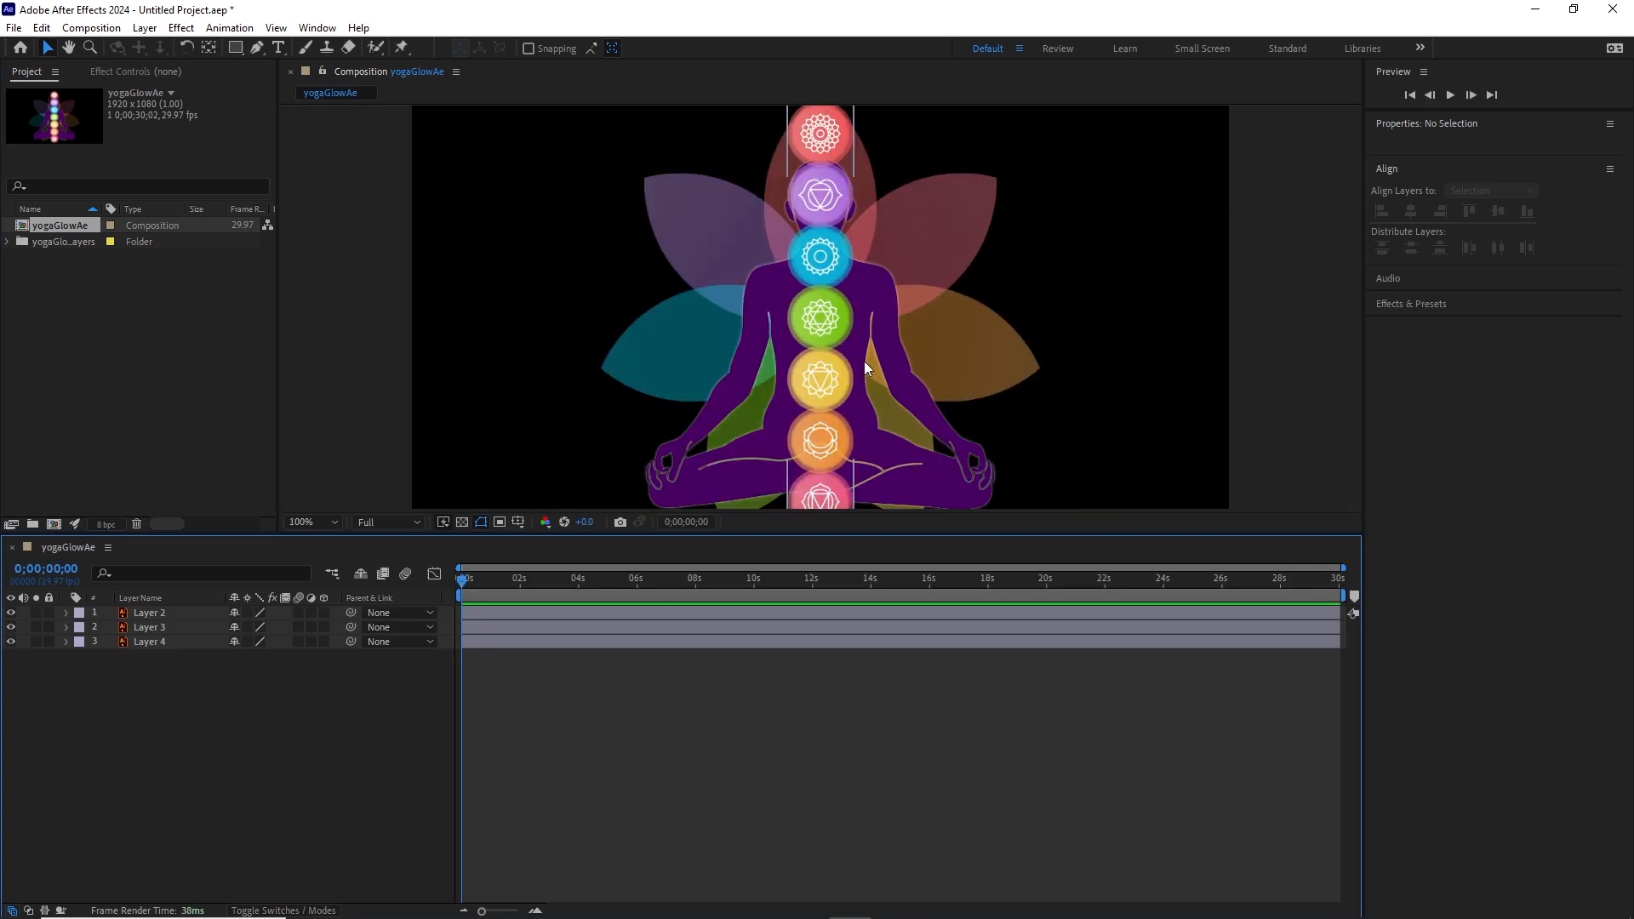
pyautogui.press('.')
pyautogui.press(',')
# Create a 1920 x 1080 px solid layer in pale purple, colour F3D4FE.
pyautogui.click(145, 27)
pyautogui.moveTo(292, 48)
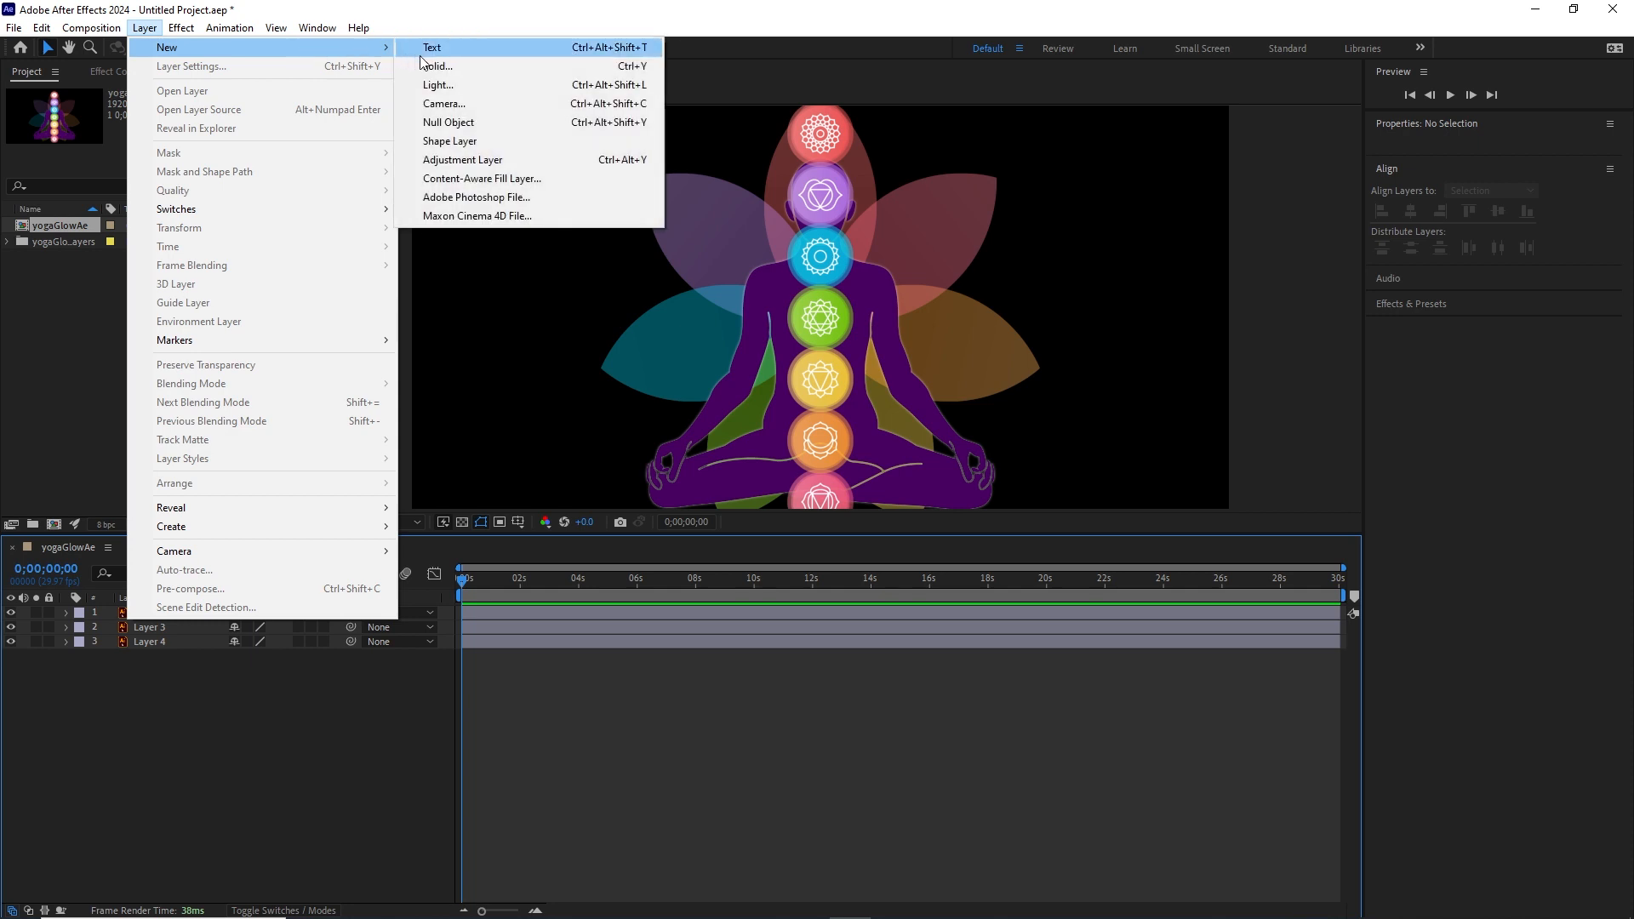
pyautogui.click(442, 67)
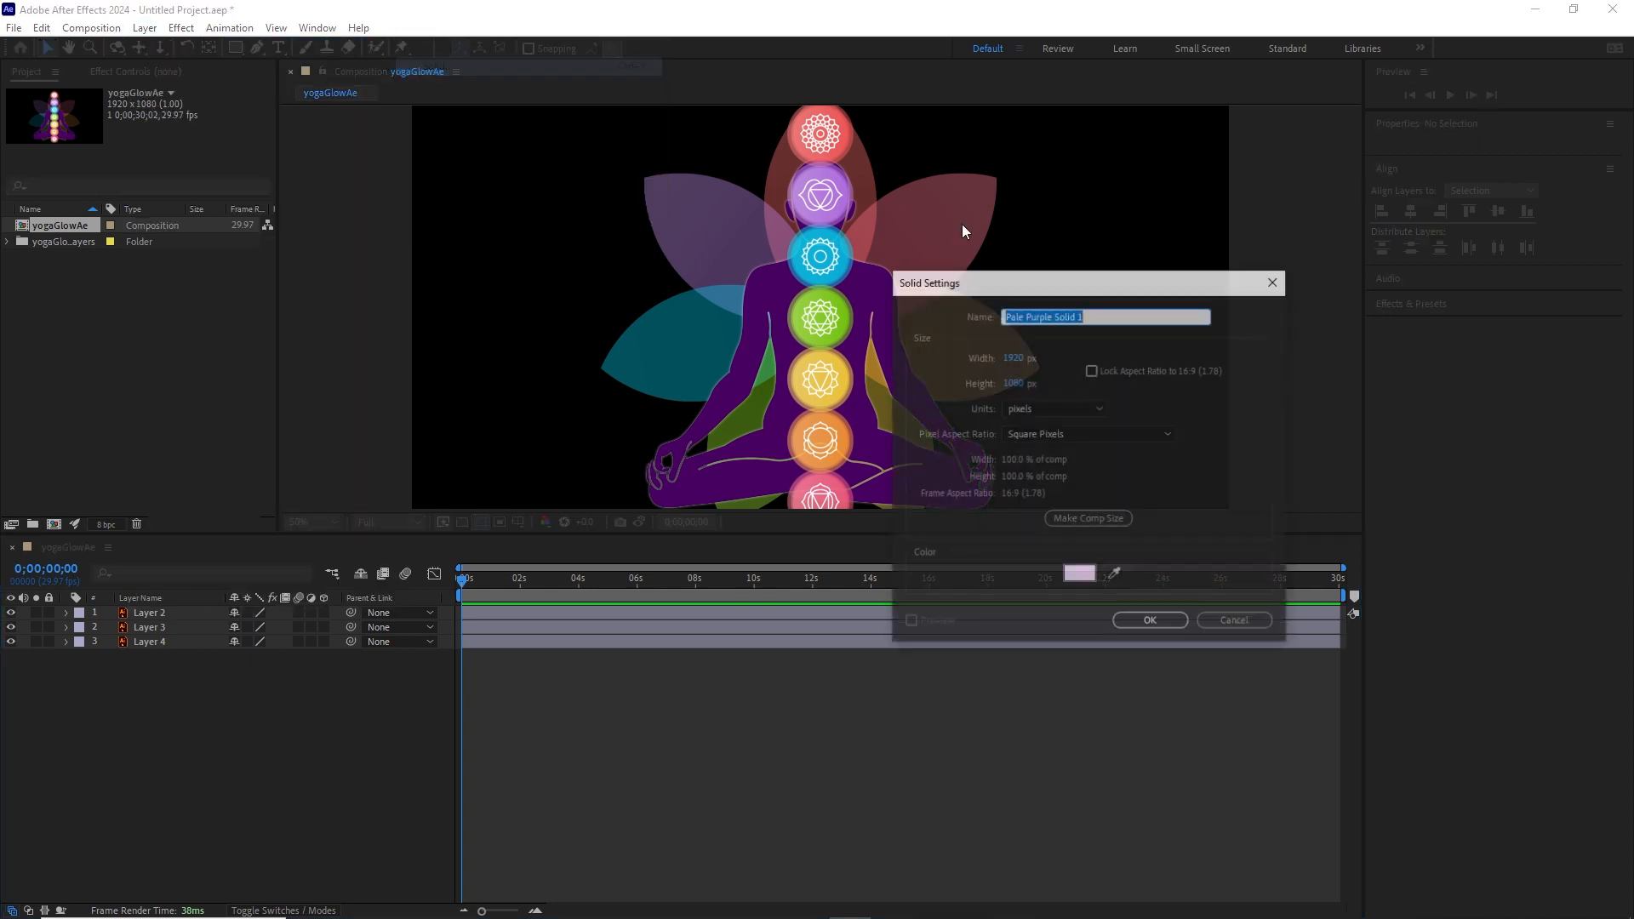
pyautogui.click(1079, 574)
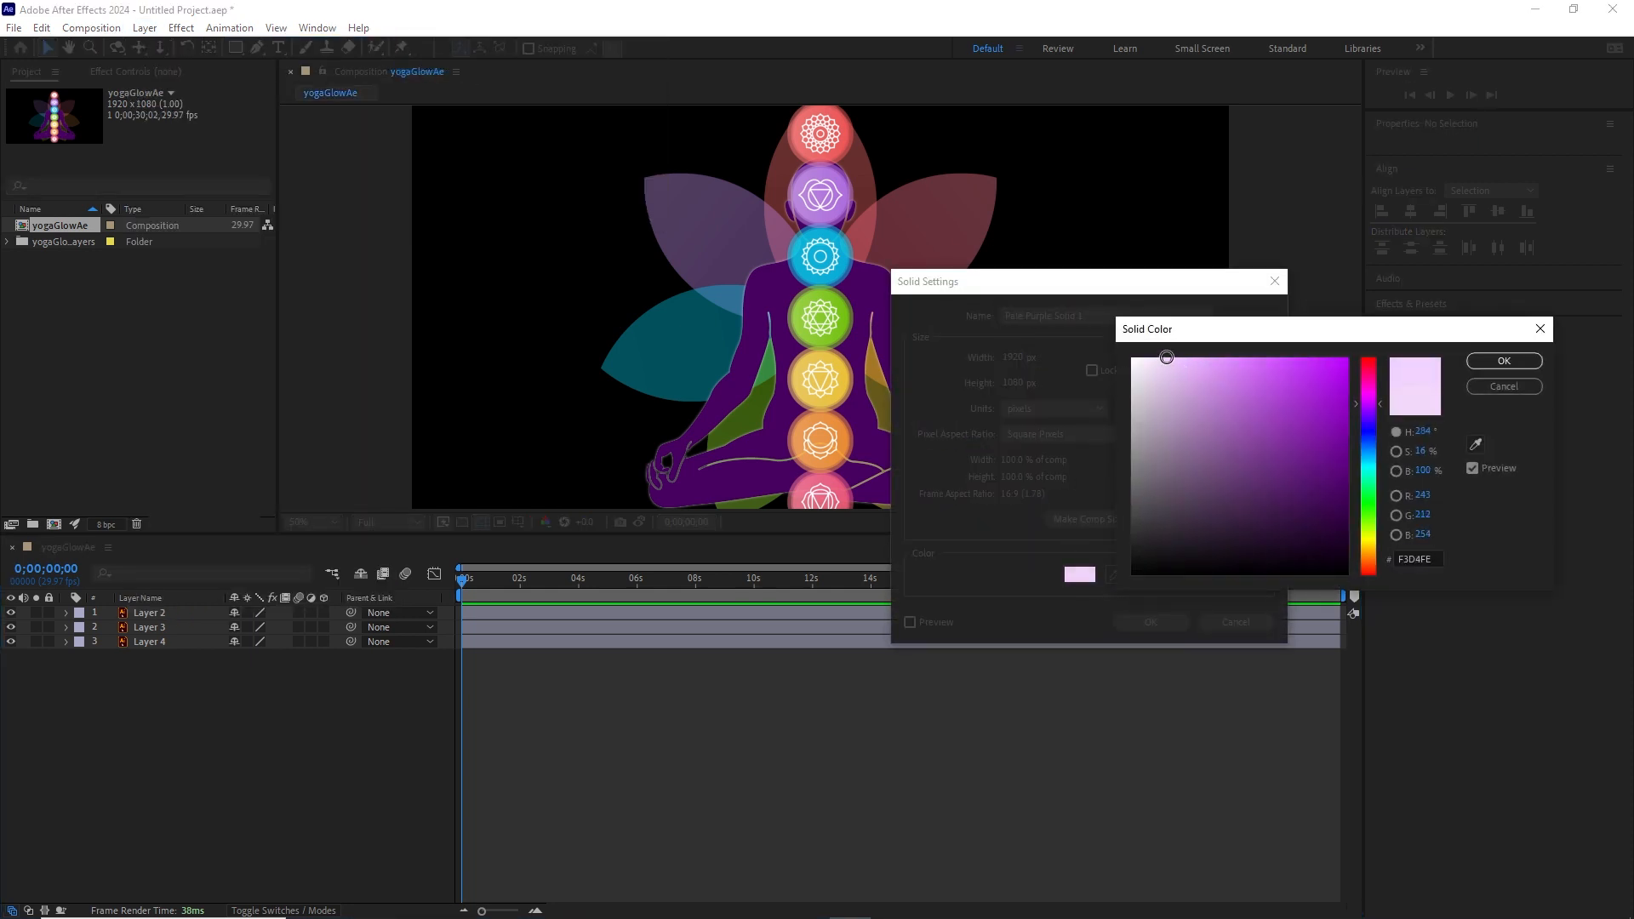
pyautogui.click(1510, 364)
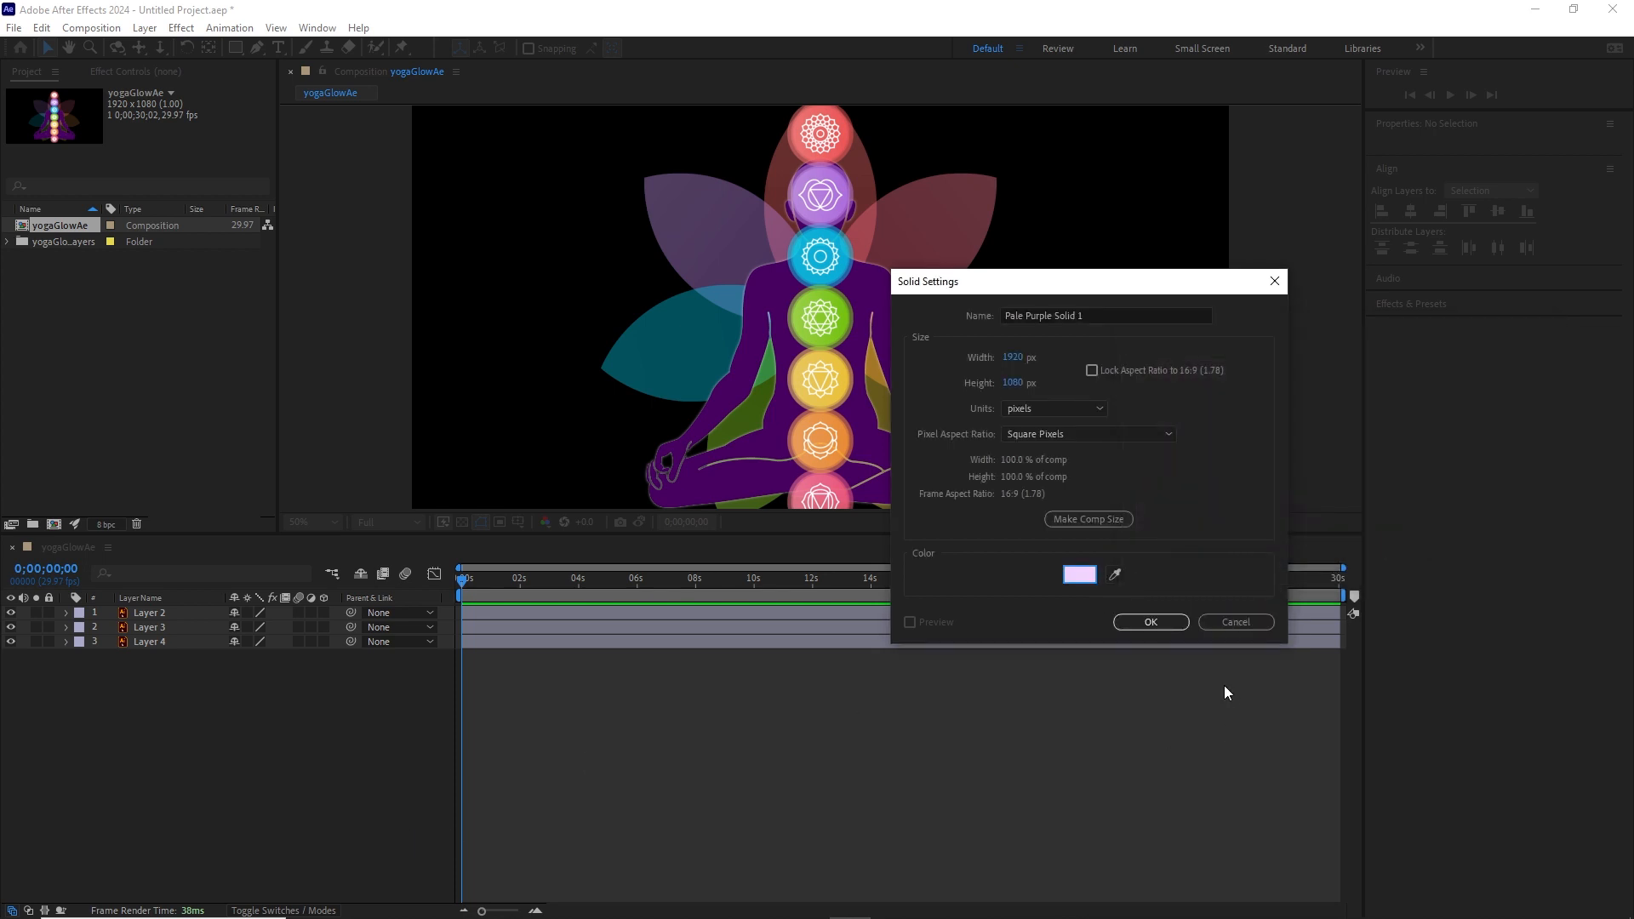
pyautogui.click(1150, 622)
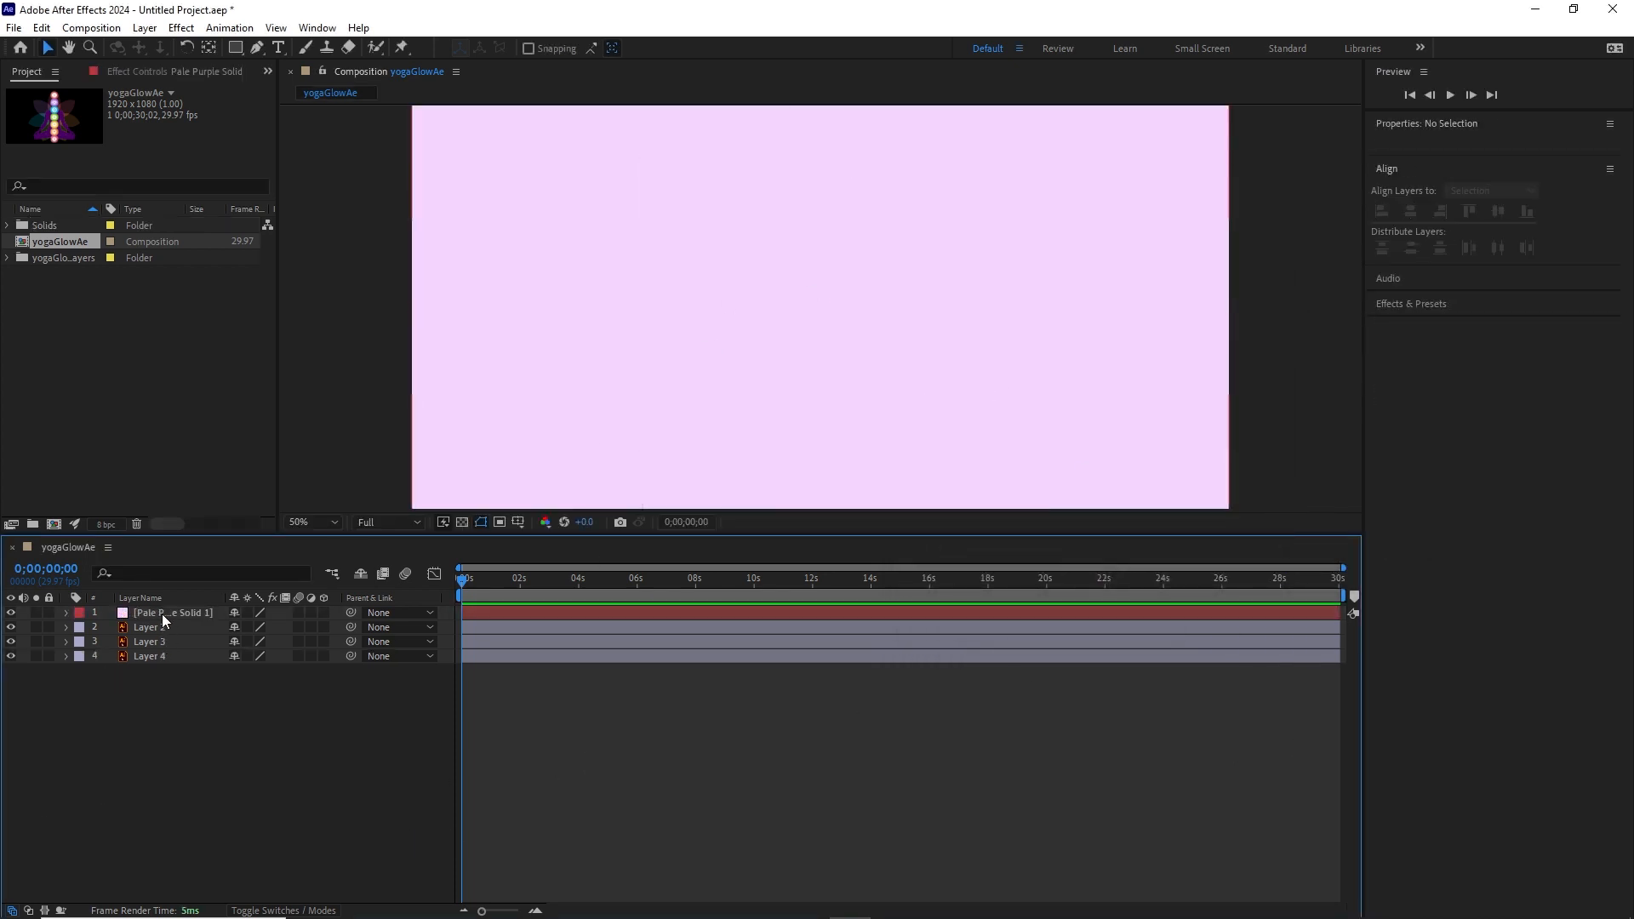
# Move the pale purple solid beneath the artwork layers and lock it.
pyautogui.moveTo(175, 613); pyautogui.dragTo(183, 659)
pyautogui.click(188, 708)
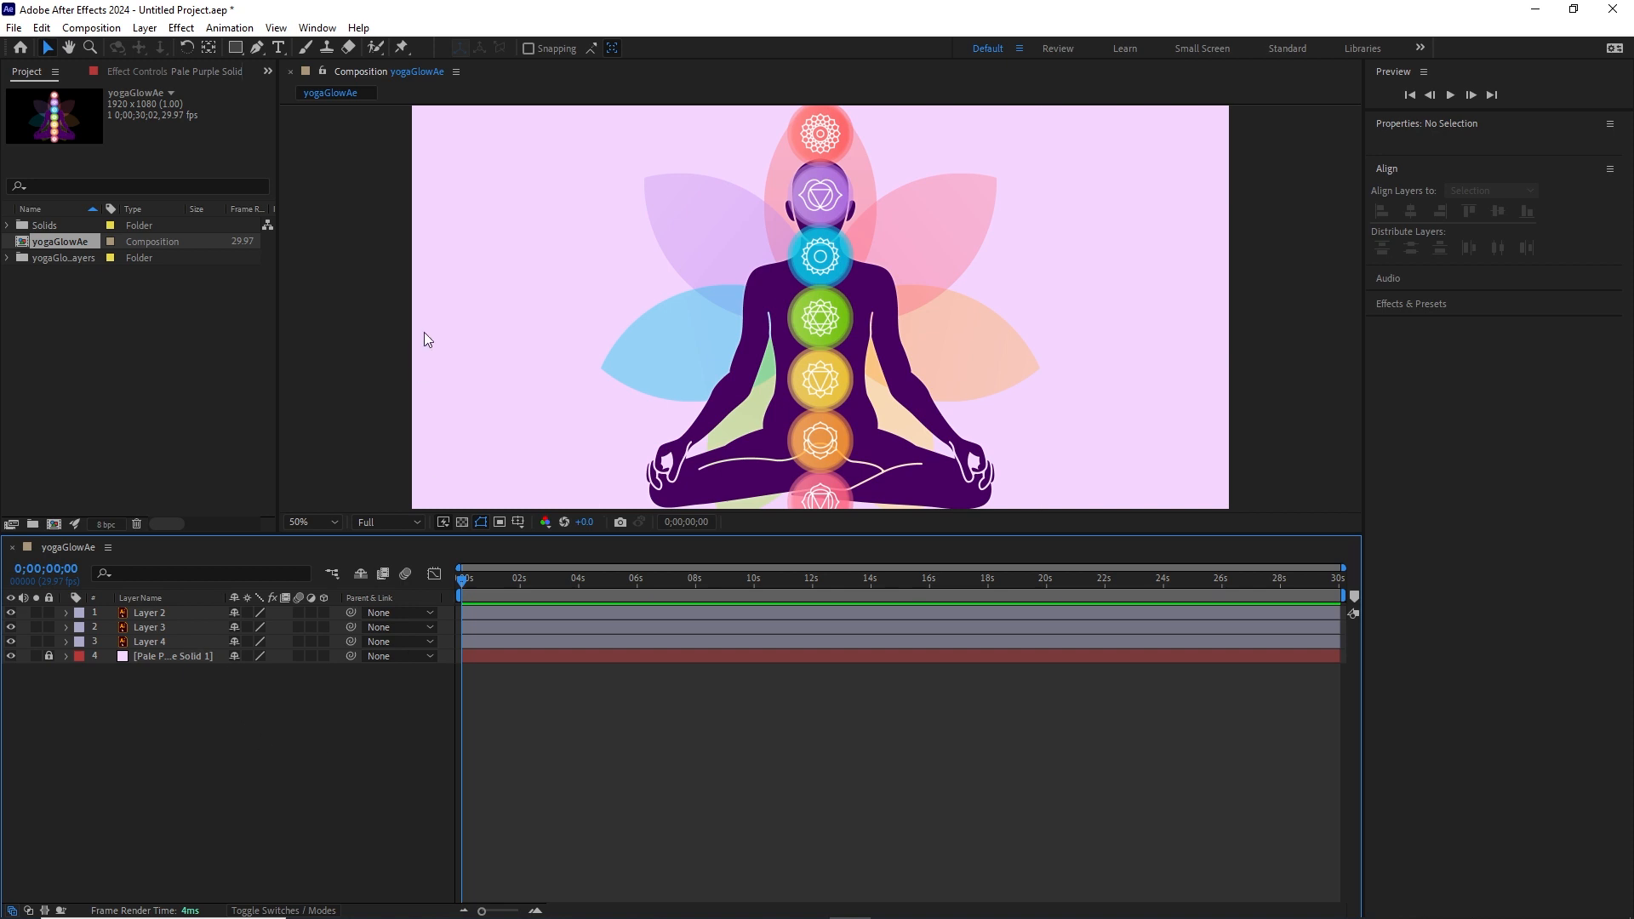
pyautogui.click(488, 307)
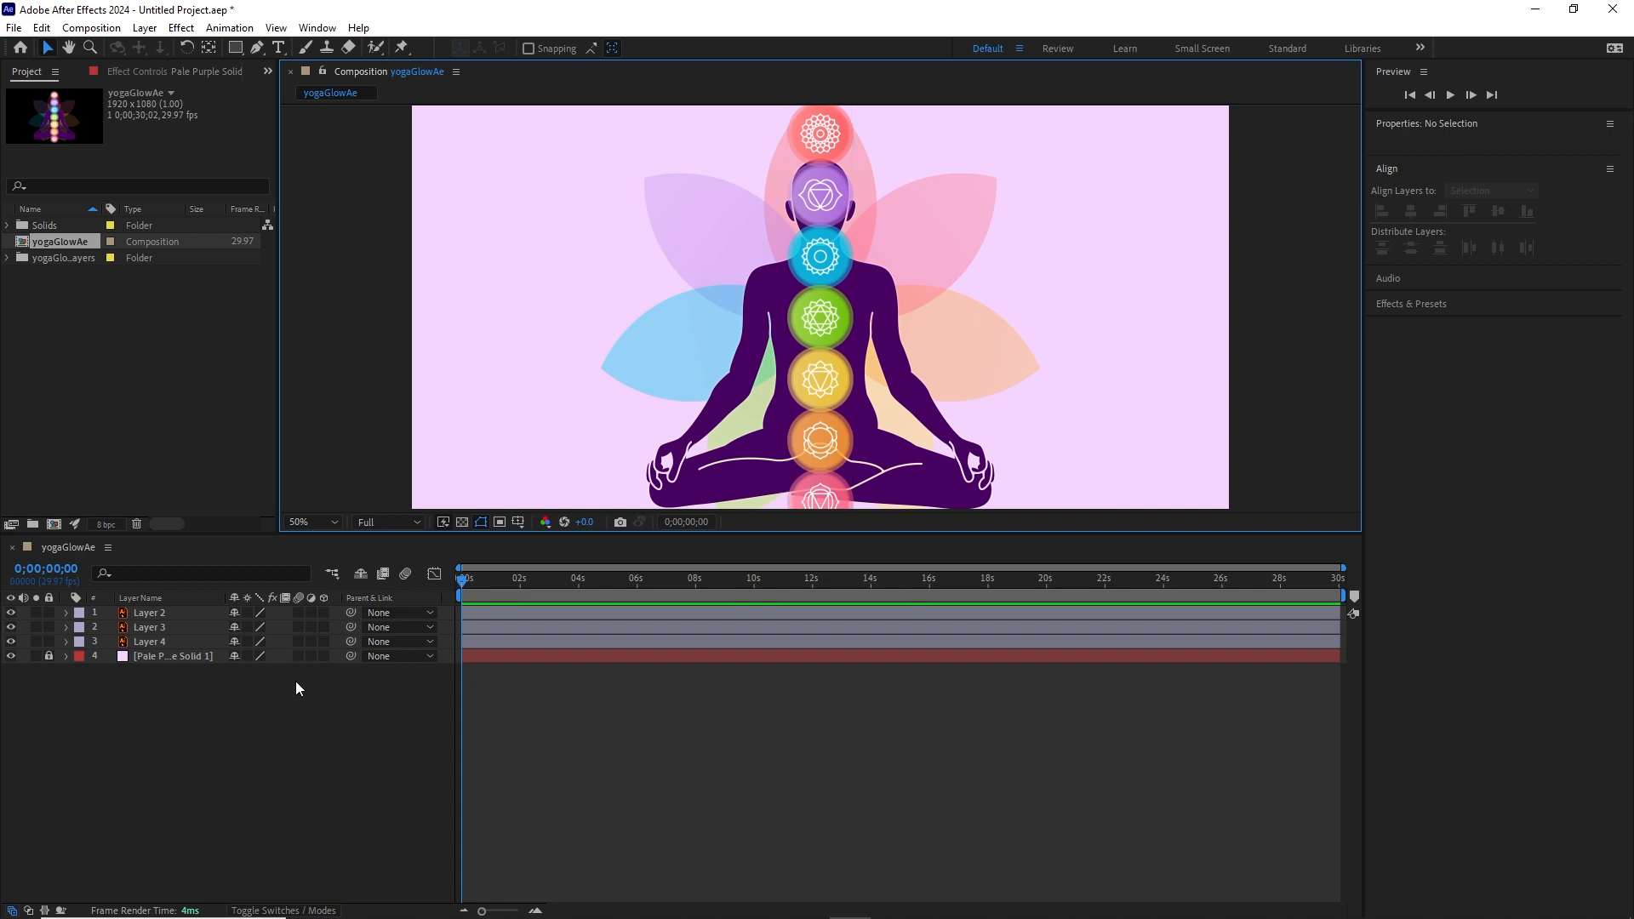
# Examine the content of Layer 4 by switching its visibility off and on and viewing the layer on its own.
pyautogui.click(145, 644)
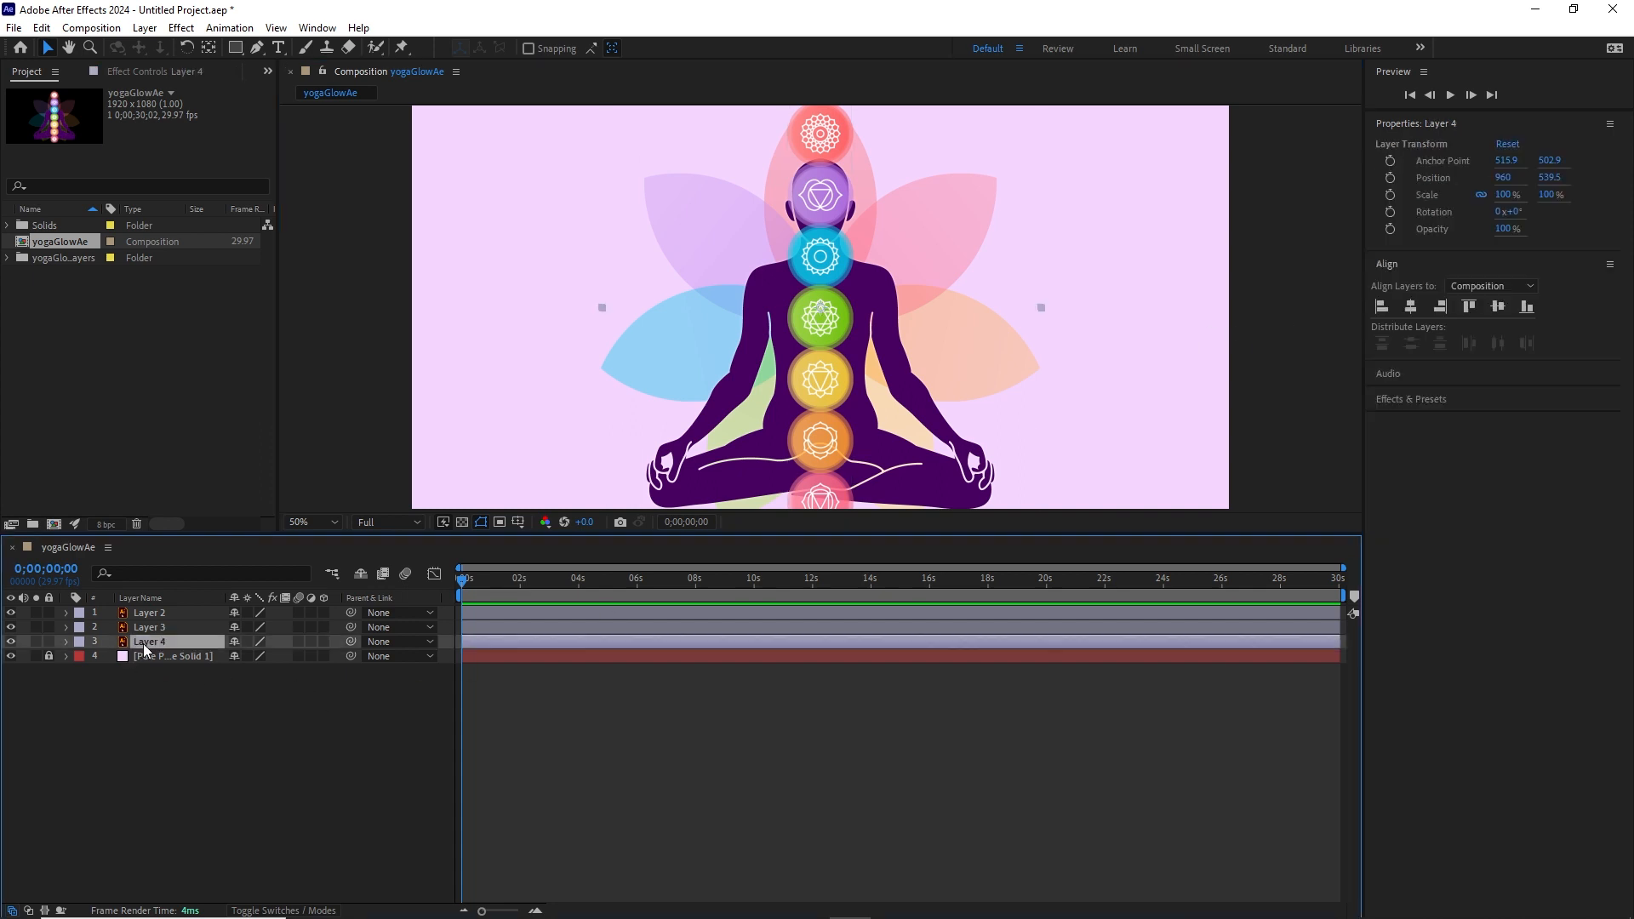
pyautogui.click(11, 642)
pyautogui.click(11, 643)
pyautogui.click(219, 704)
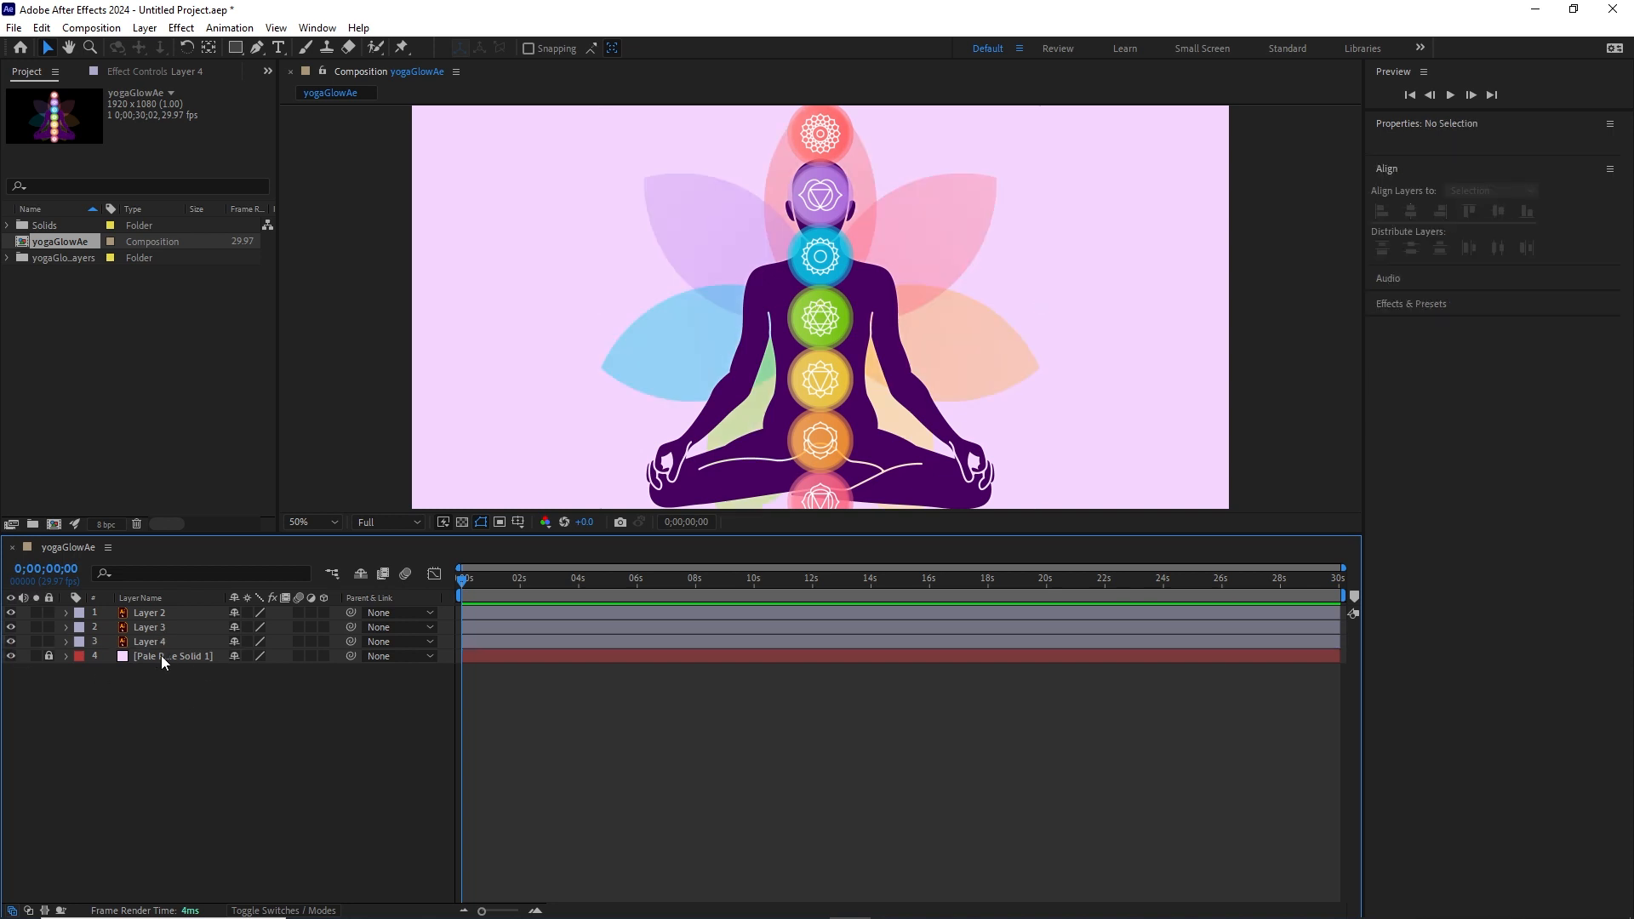
pyautogui.doubleClick(147, 645)
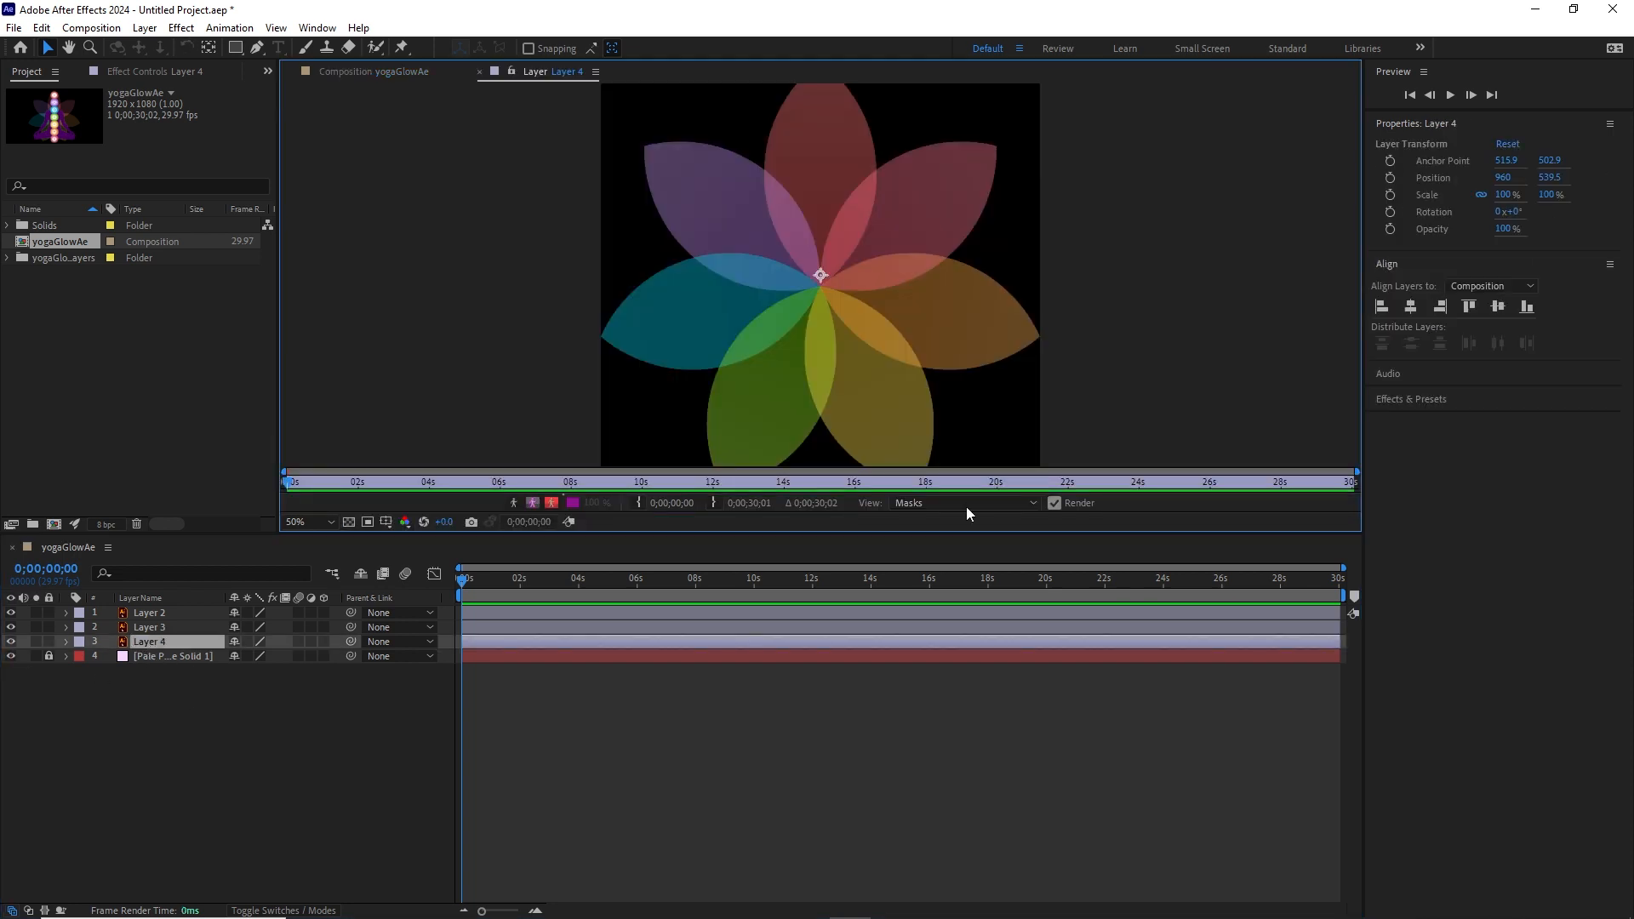
pyautogui.click(480, 71)
pyautogui.click(172, 698)
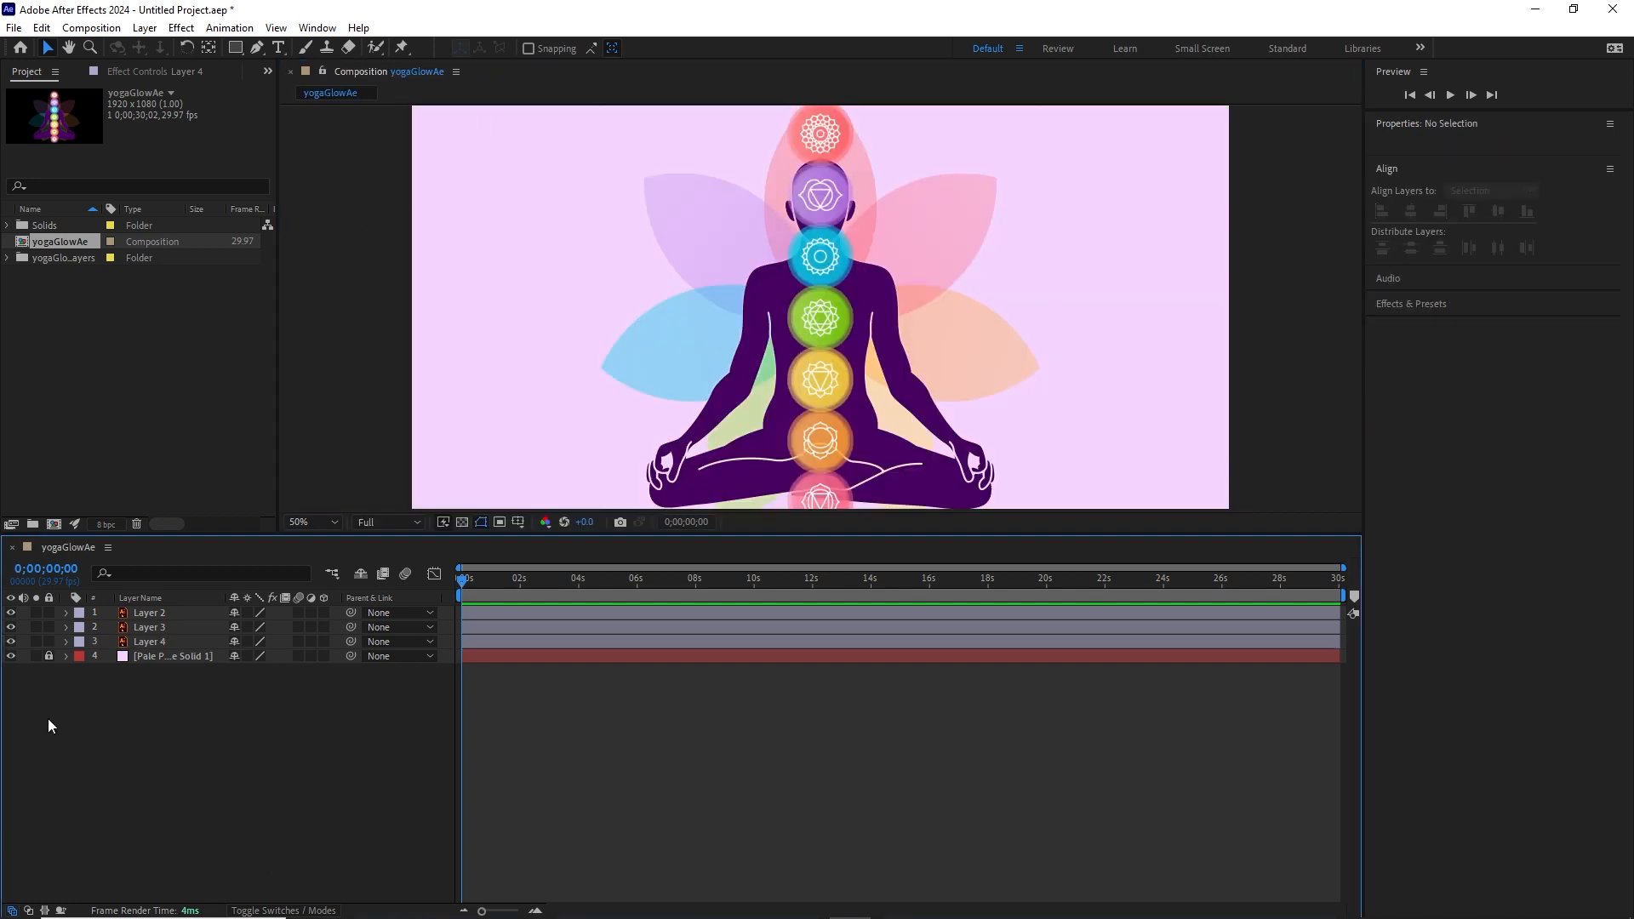
pyautogui.doubleClick(151, 641)
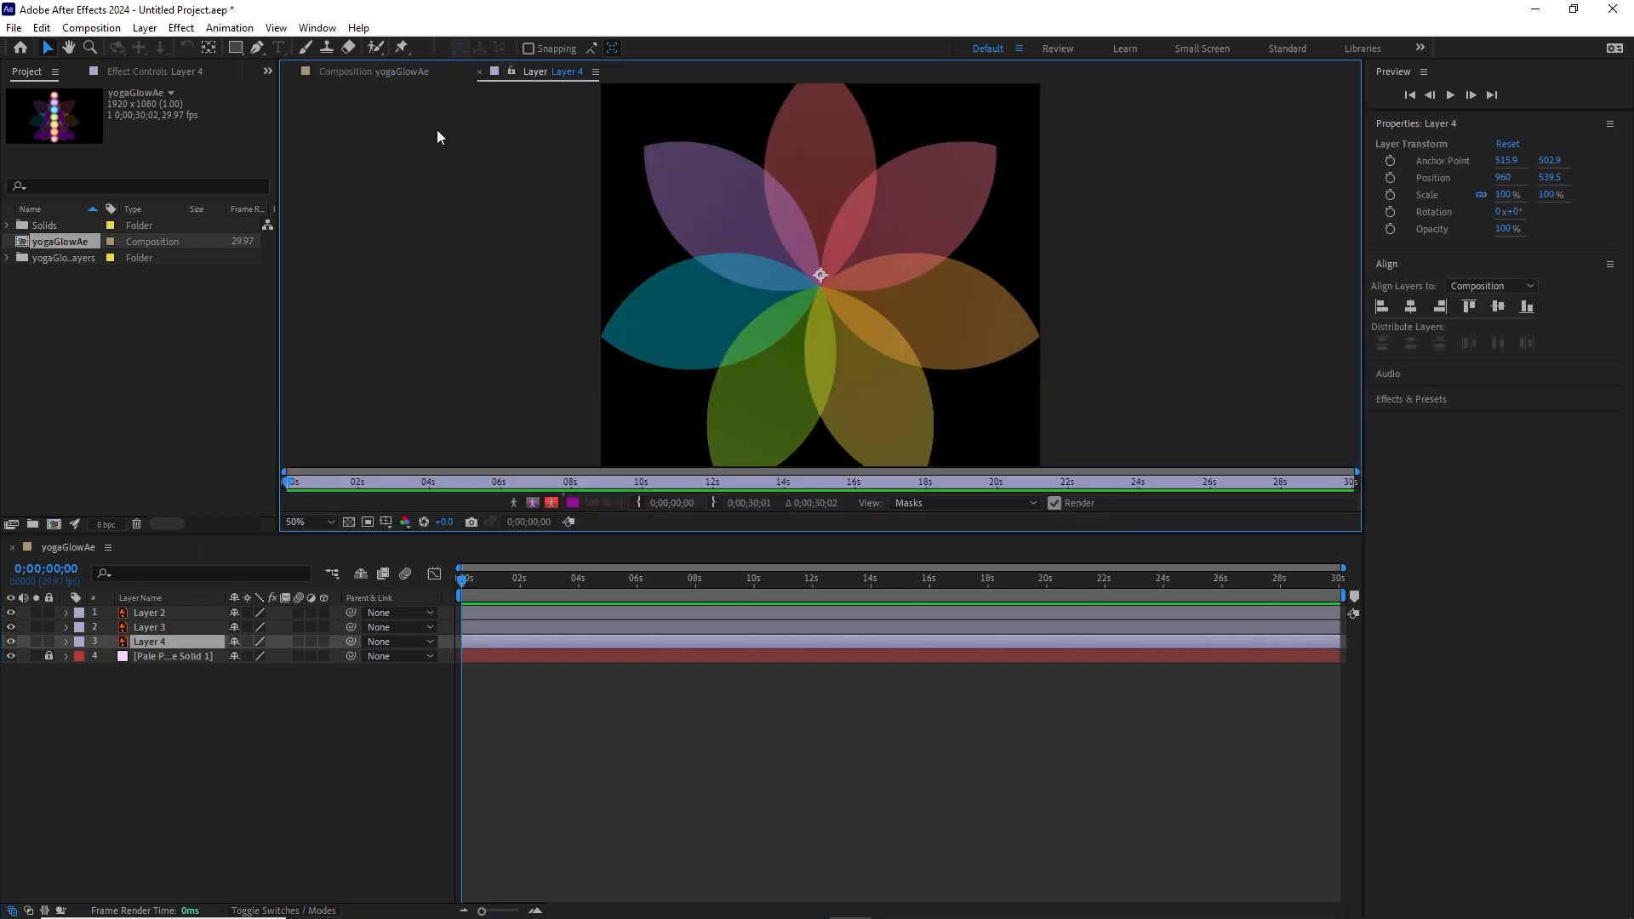
pyautogui.click(480, 73)
pyautogui.click(145, 761)
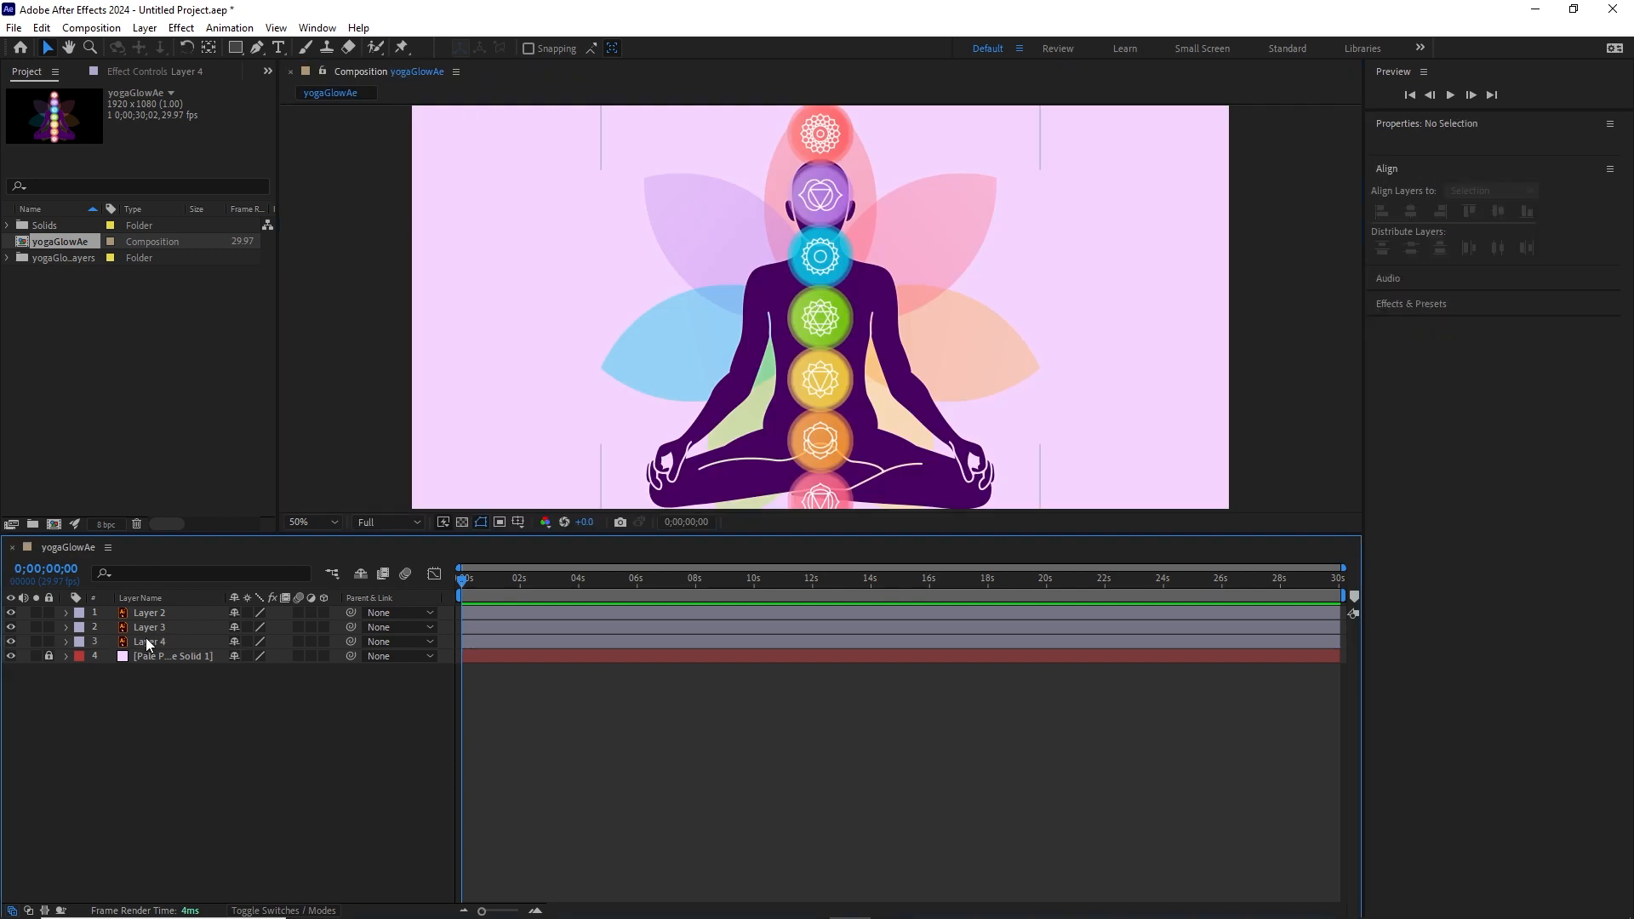
# Rename Layer 4, which holds the coloured petals, as BG.
pyautogui.click(147, 642)
pyautogui.press('Return')
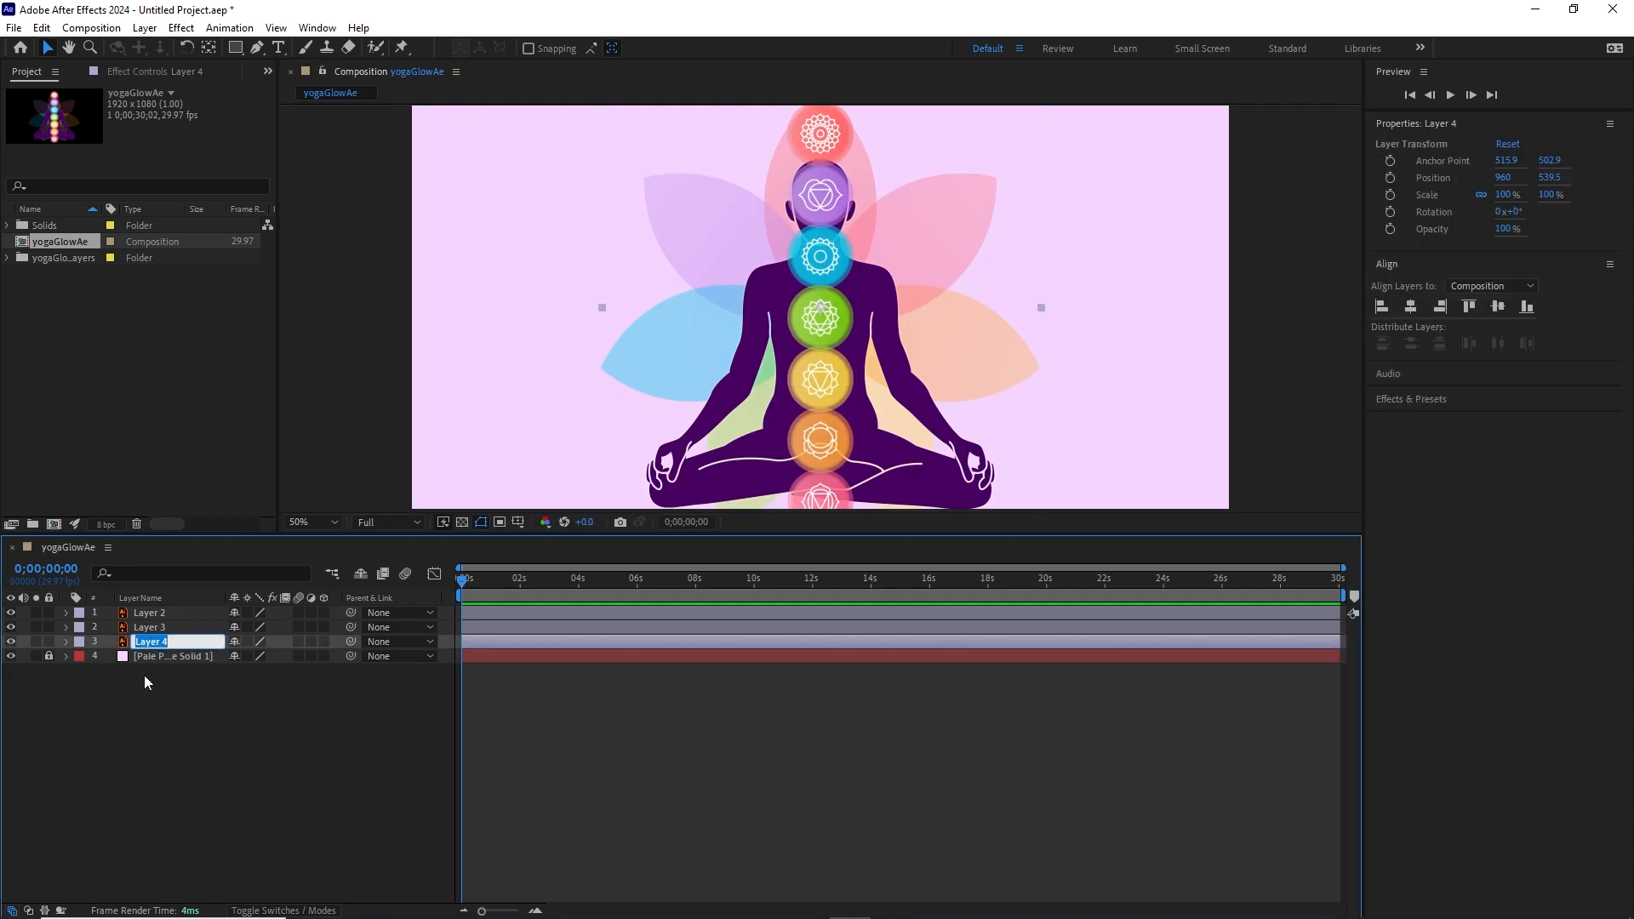
pyautogui.write('BG')
pyautogui.click(153, 691)
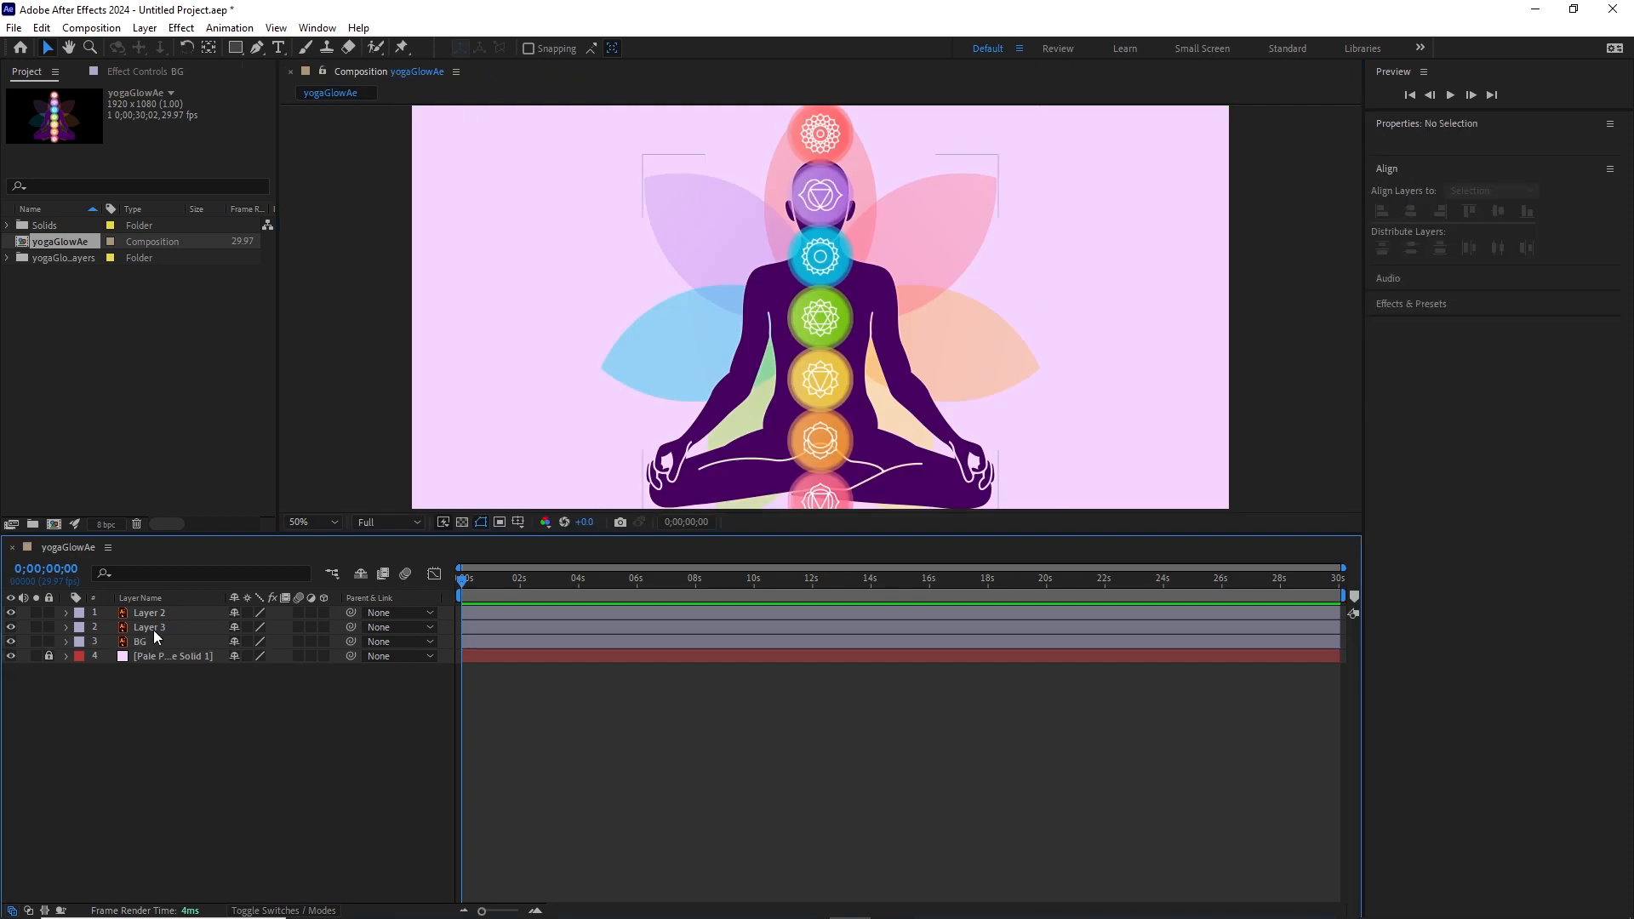
# Check the content of Layer 3 by toggling its visibility and rename the layer as man.
pyautogui.click(153, 631)
pyautogui.click(9, 628)
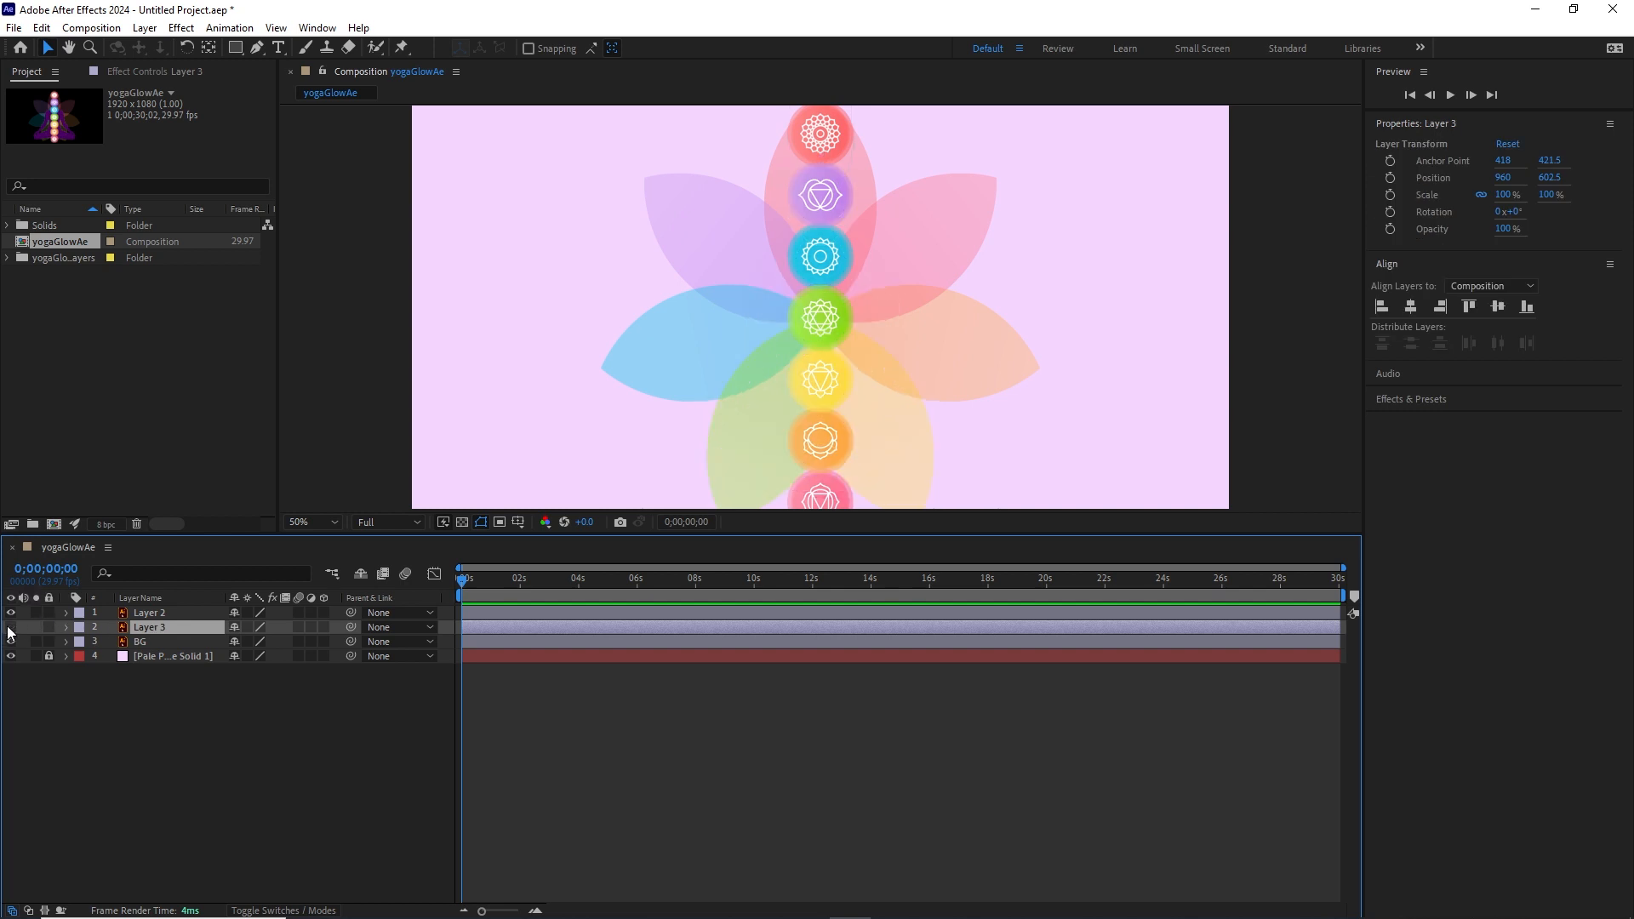
pyautogui.click(9, 628)
pyautogui.press('Return')
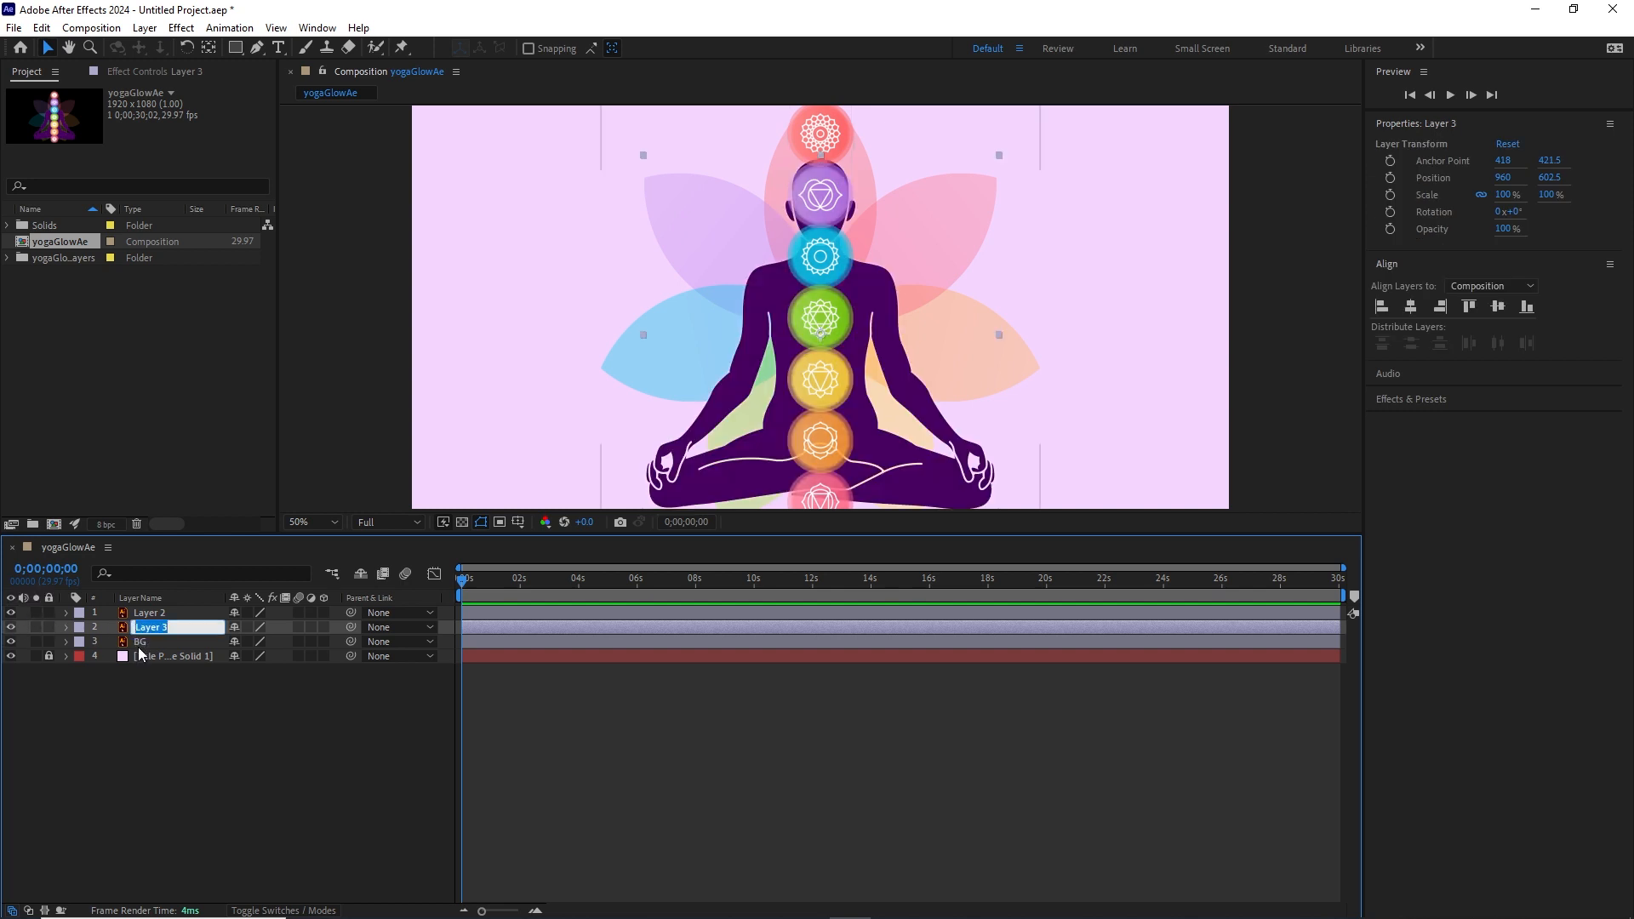
pyautogui.write('man')
pyautogui.click(171, 755)
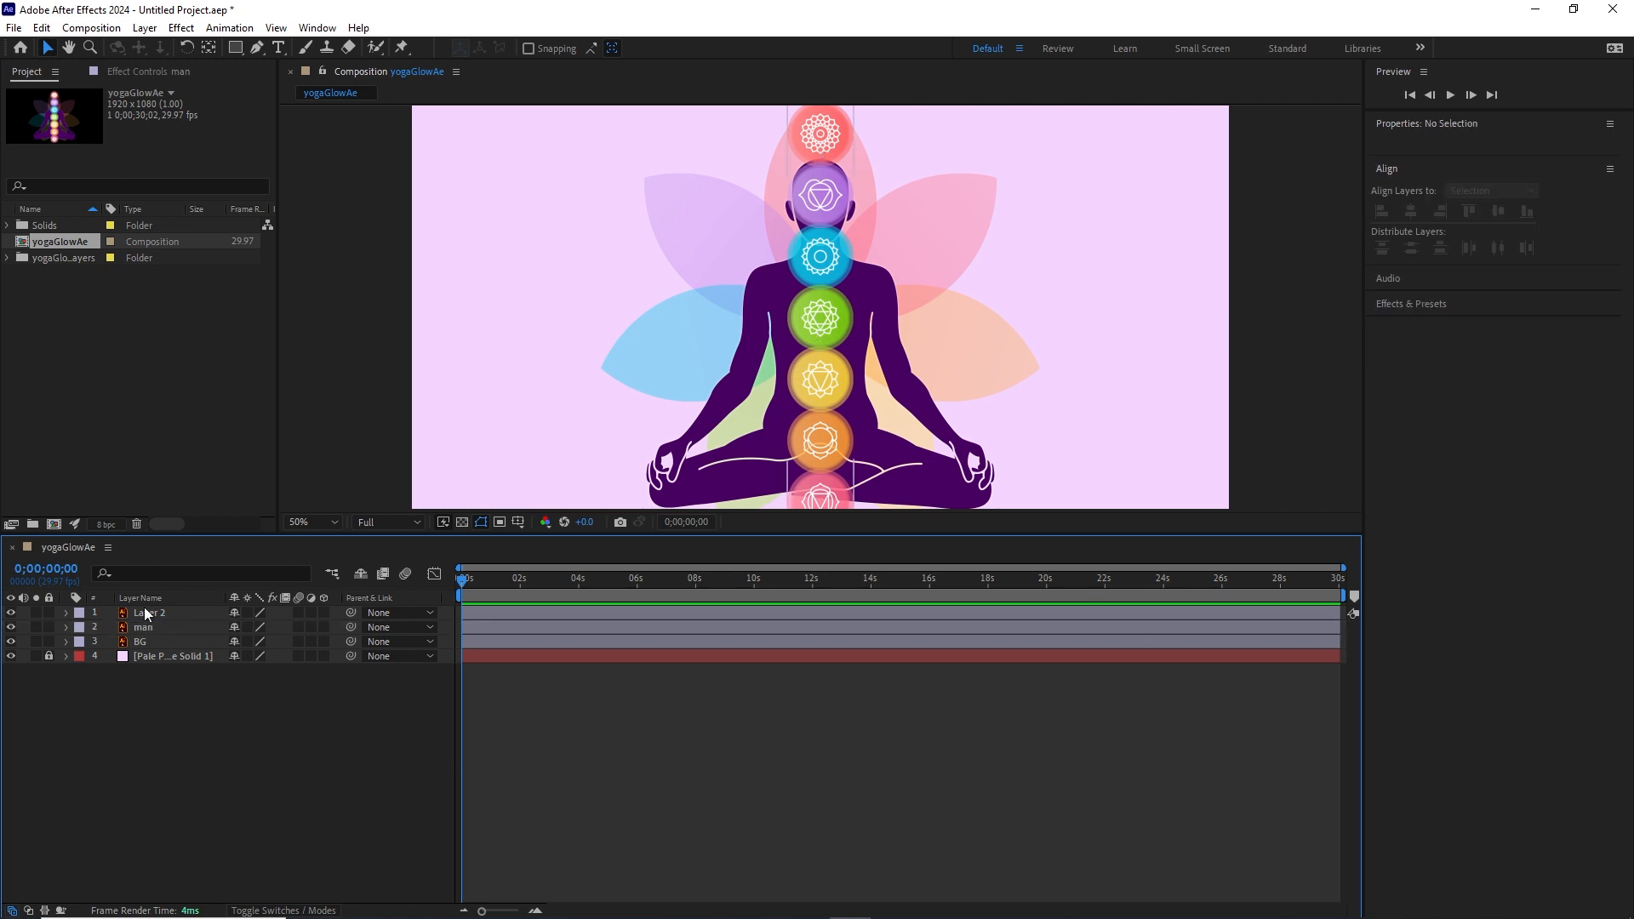
# Rename Layer 2, which holds the column of round symbols, as chacras.
pyautogui.click(147, 614)
pyautogui.press('Return')
pyautogui.write('chacras')
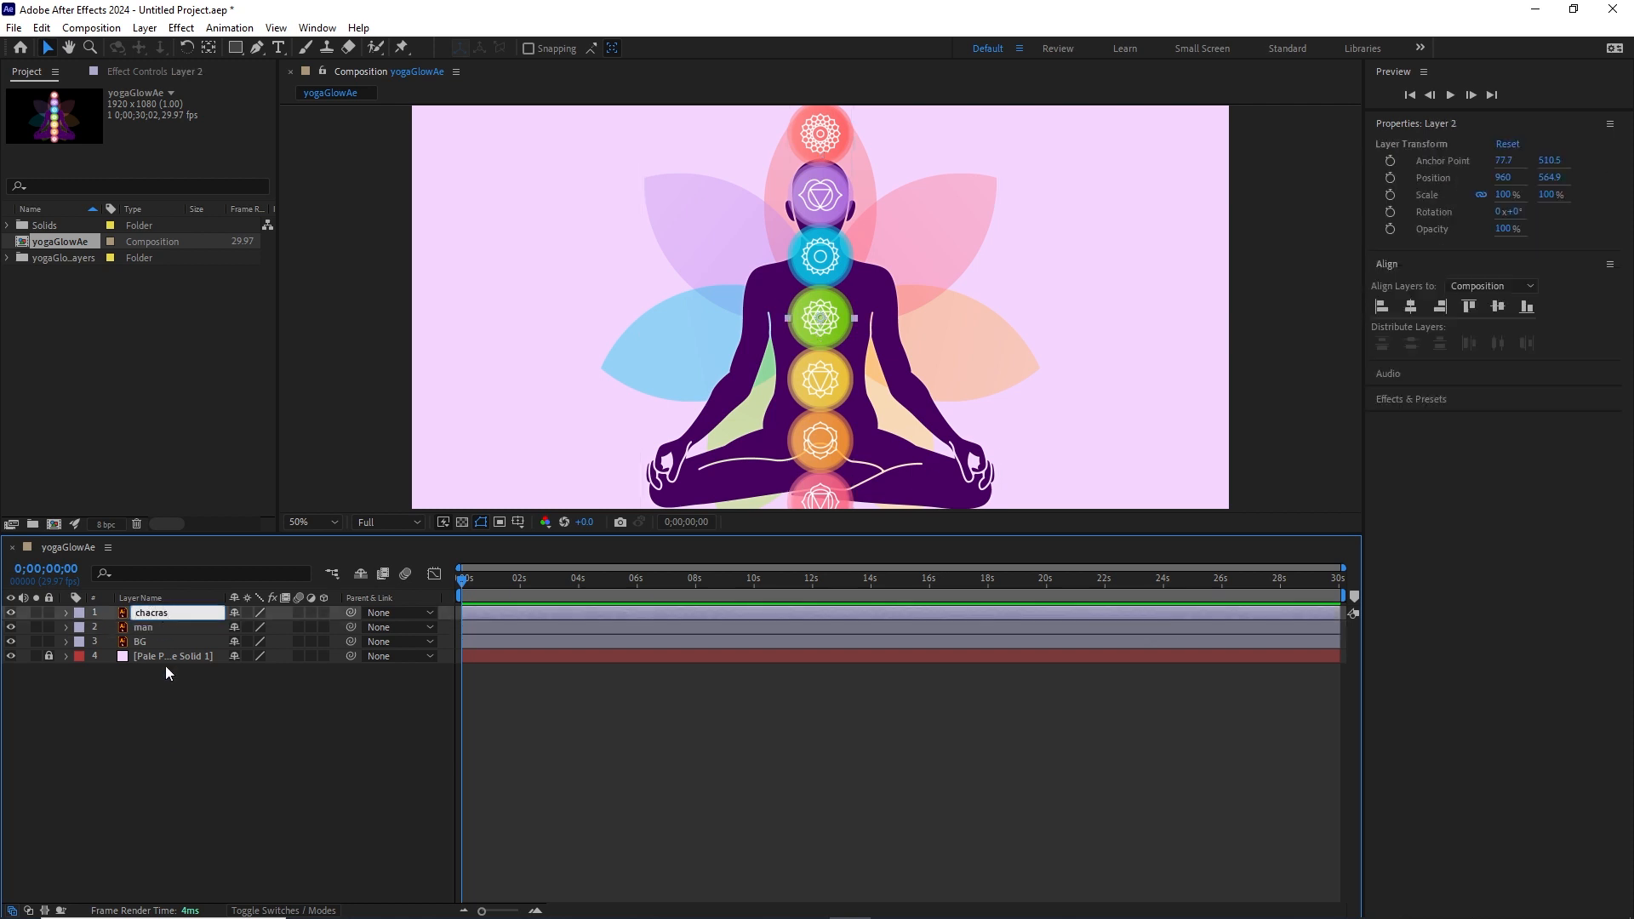
pyautogui.click(196, 704)
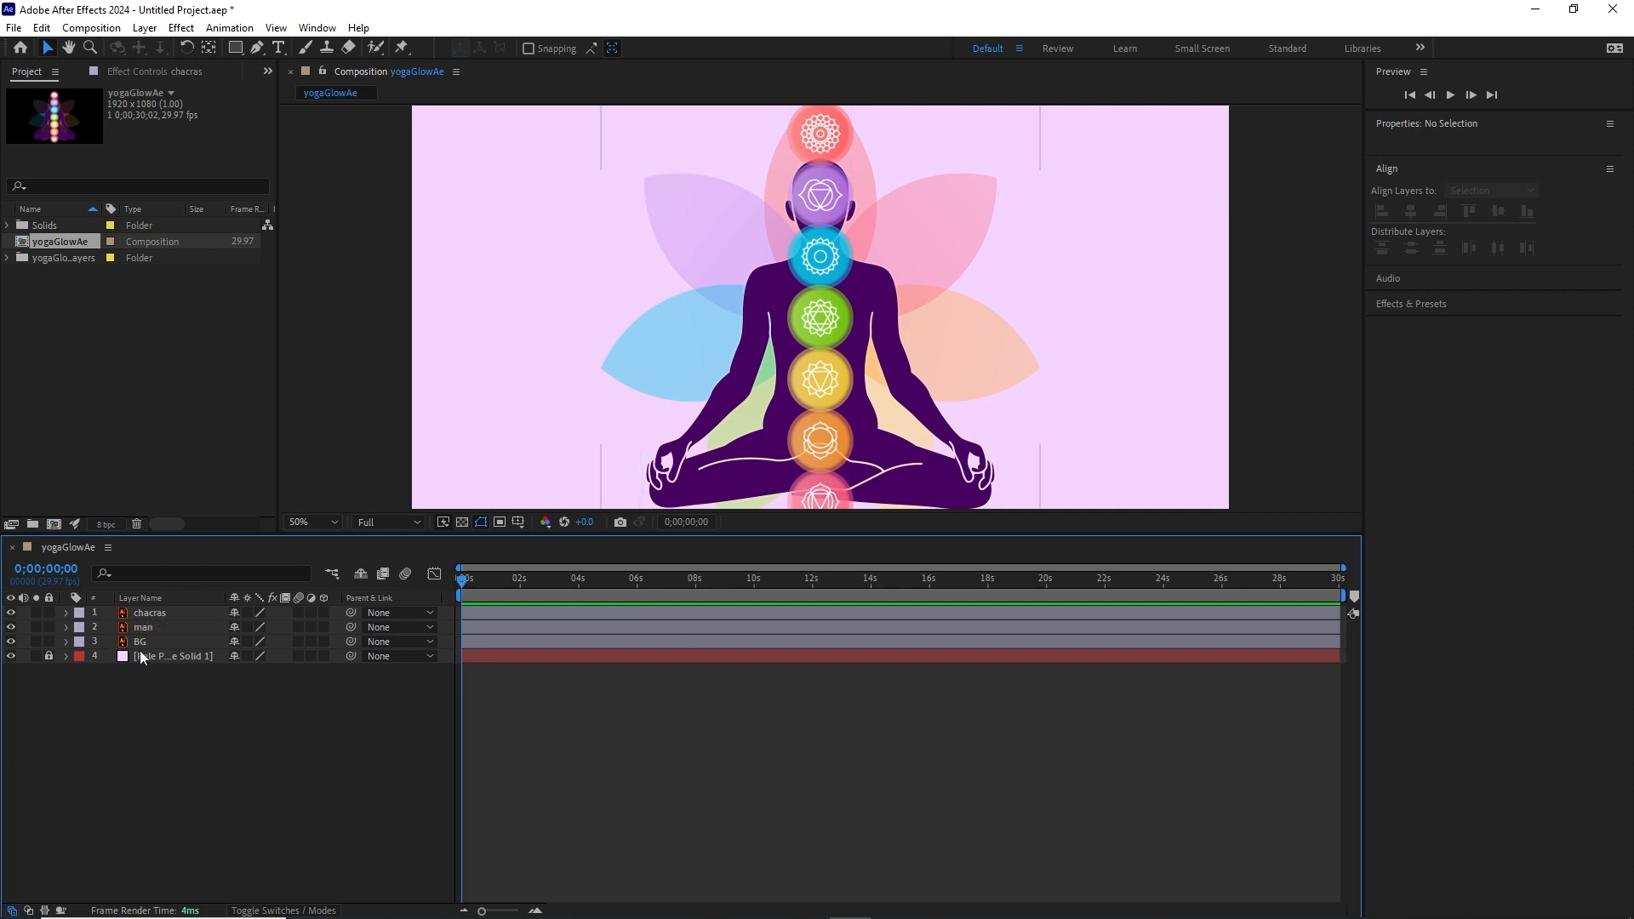
pyautogui.click(152, 614)
pyautogui.hotkey('ctrl', 'Down')
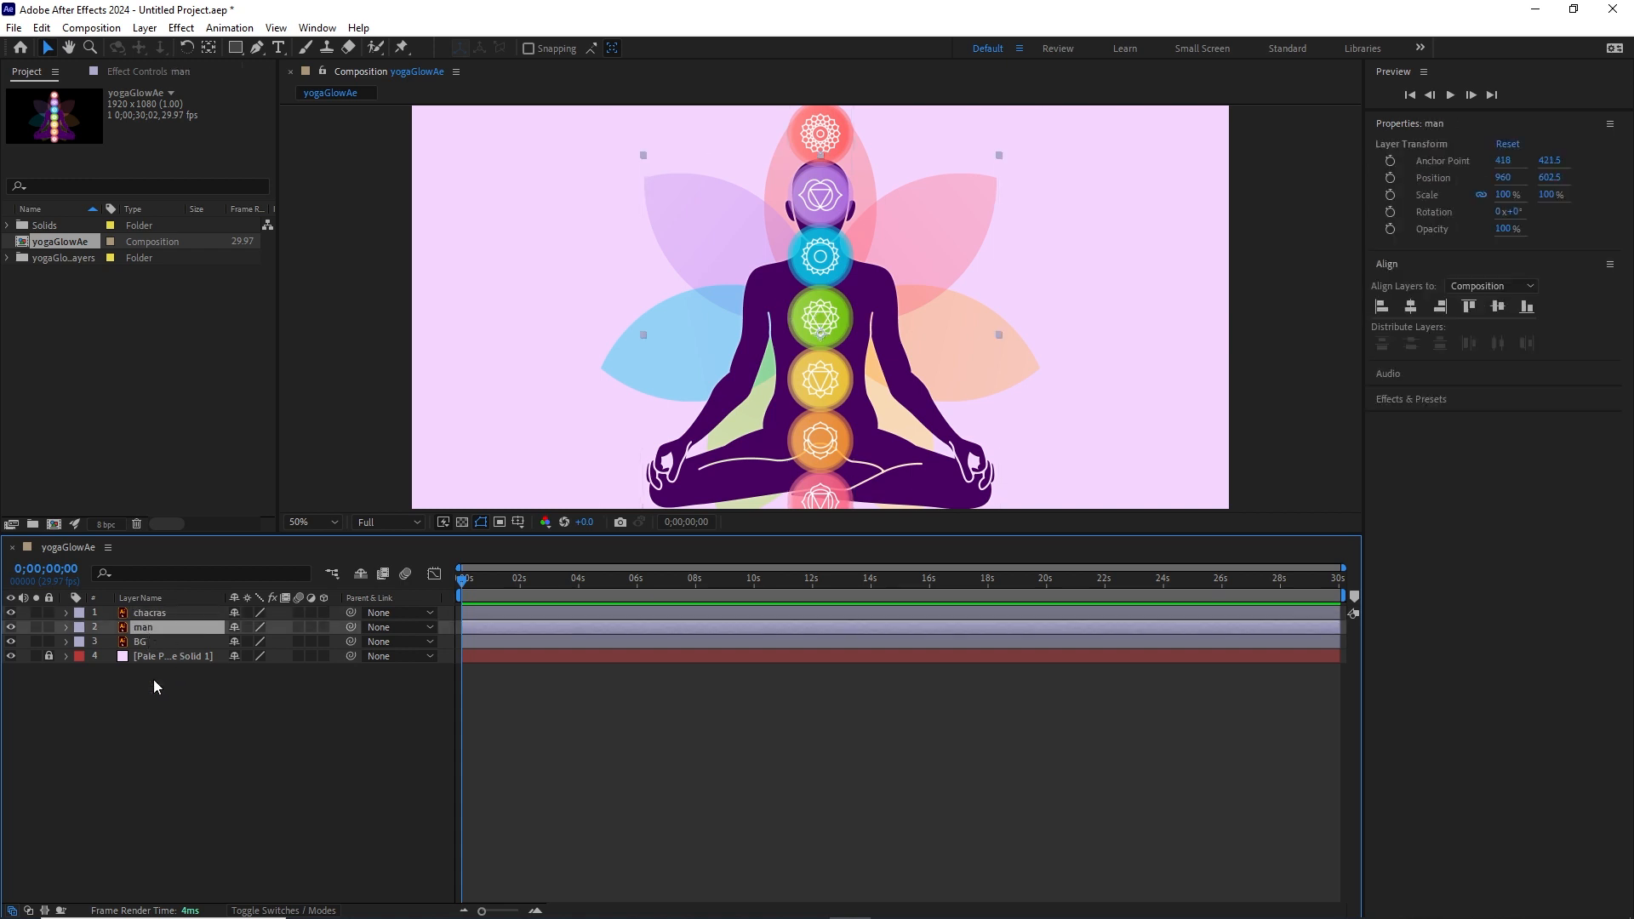
pyautogui.click(152, 748)
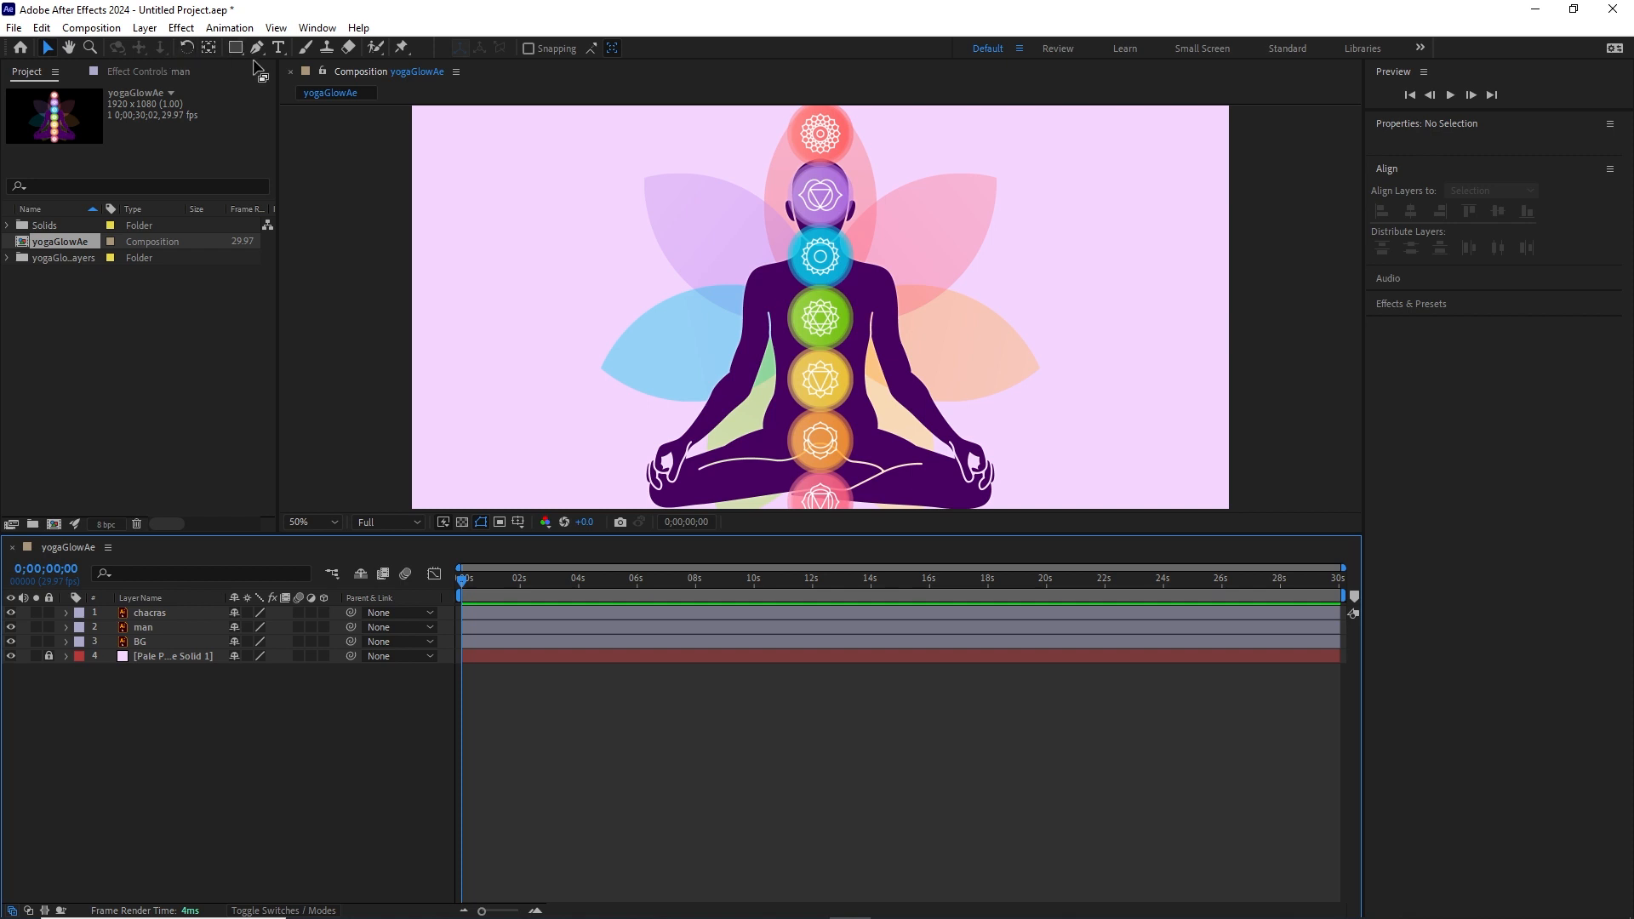
# Choose the Ellipse tool and set its stroke width to 0 px and its fill colour to white, FFFFFF.
pyautogui.moveTo(237, 51); pyautogui.dragTo(298, 87)
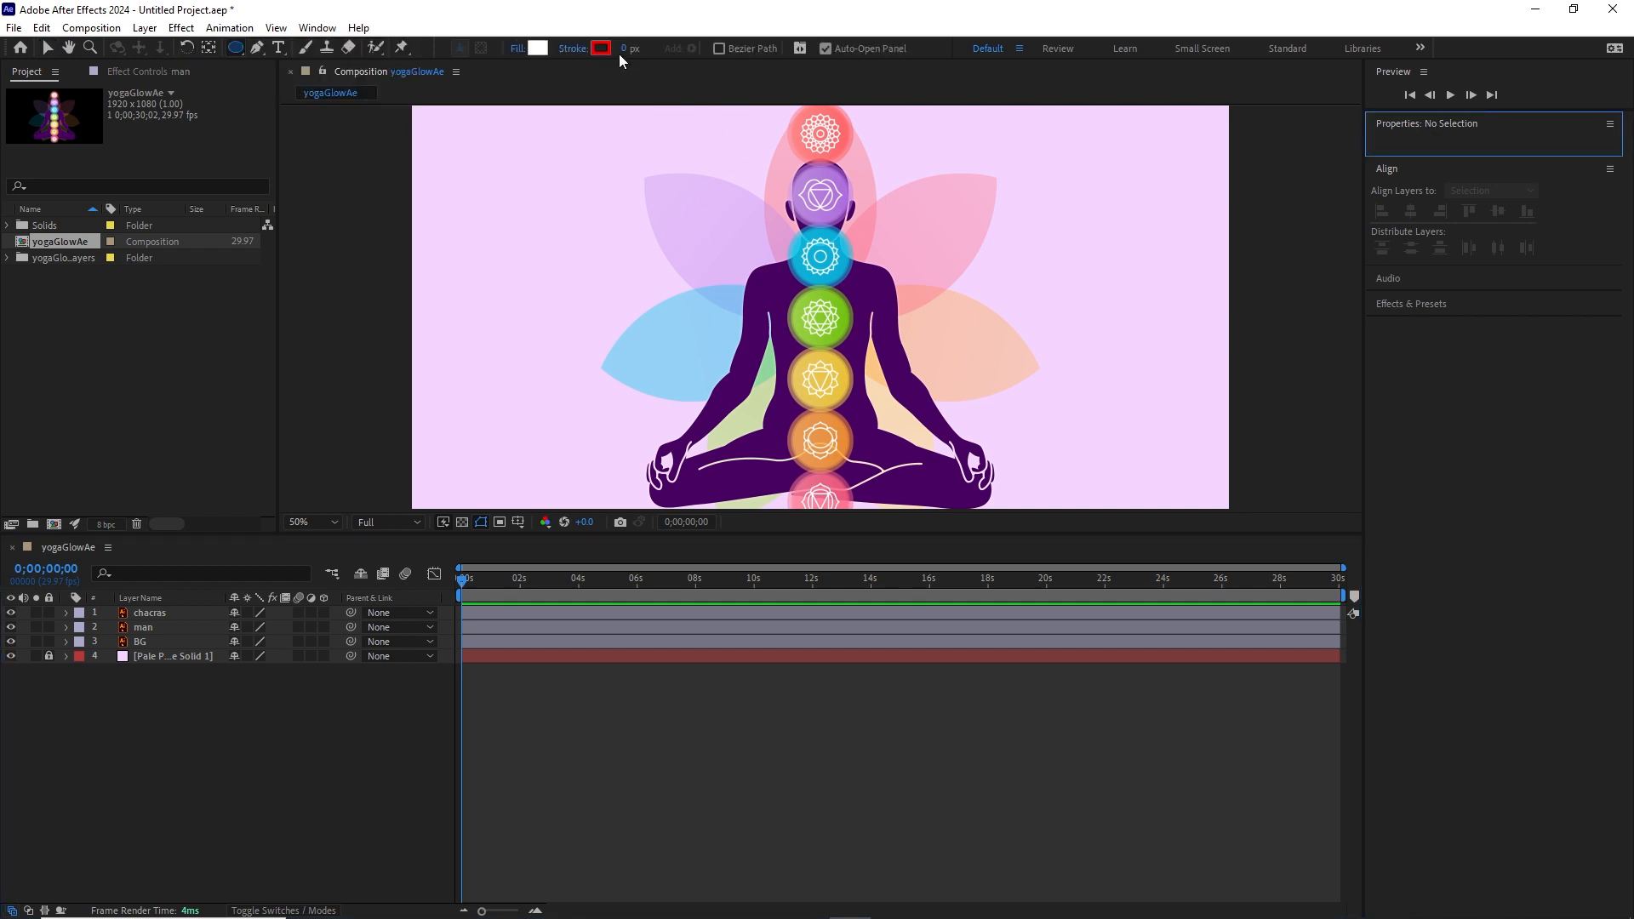
pyautogui.moveTo(622, 48); pyautogui.dragTo(637, 48)
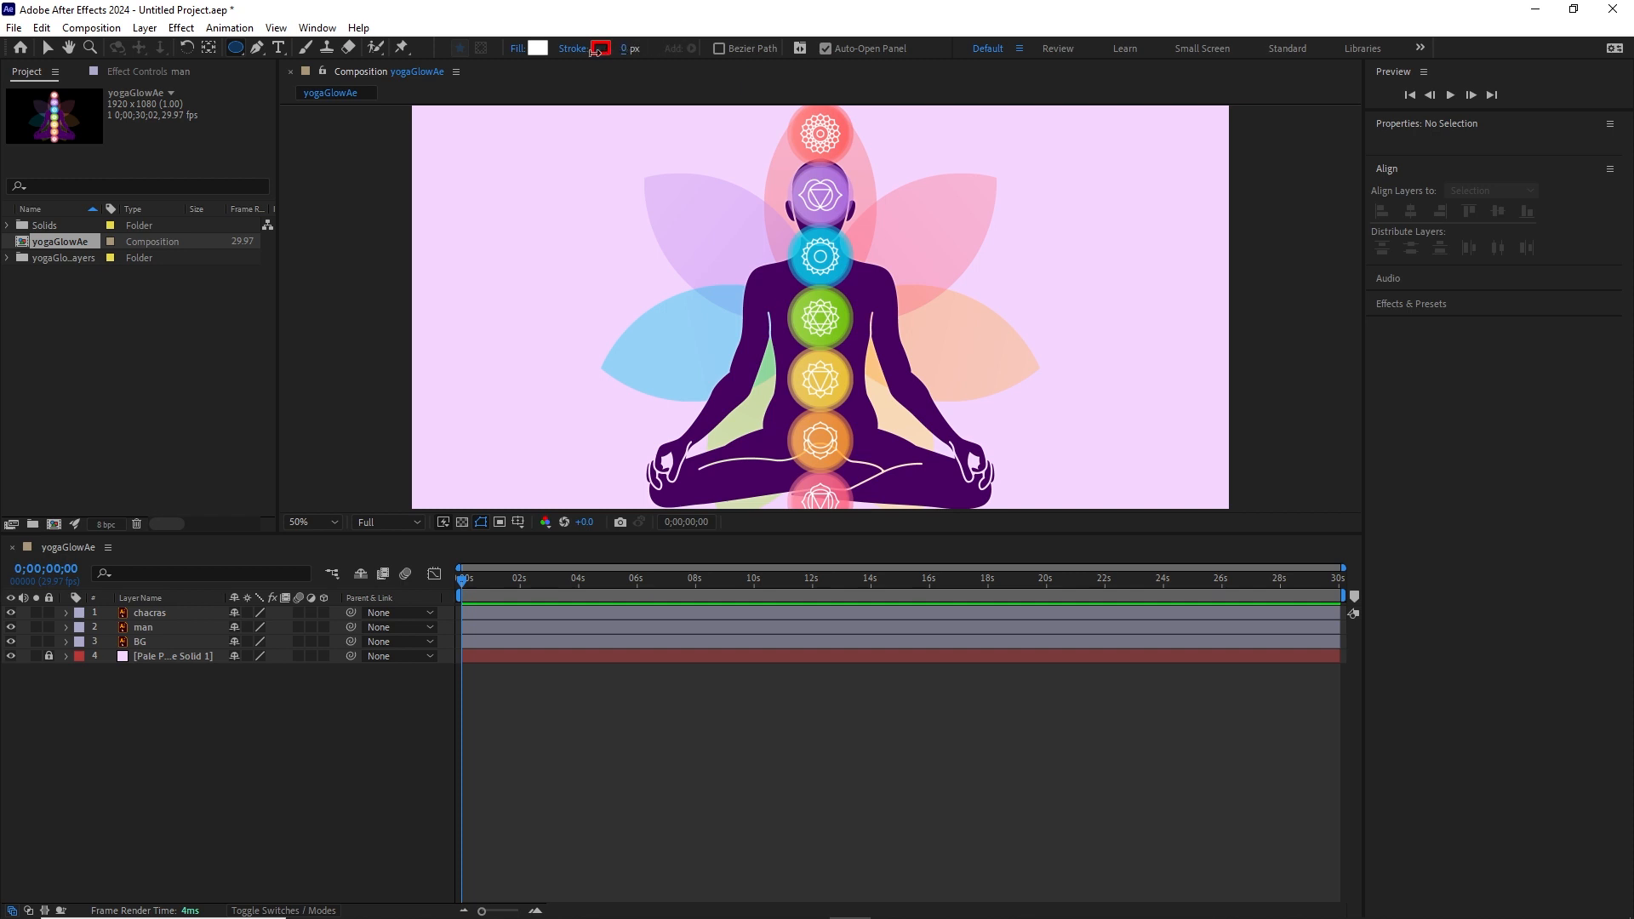
pyautogui.click(538, 49)
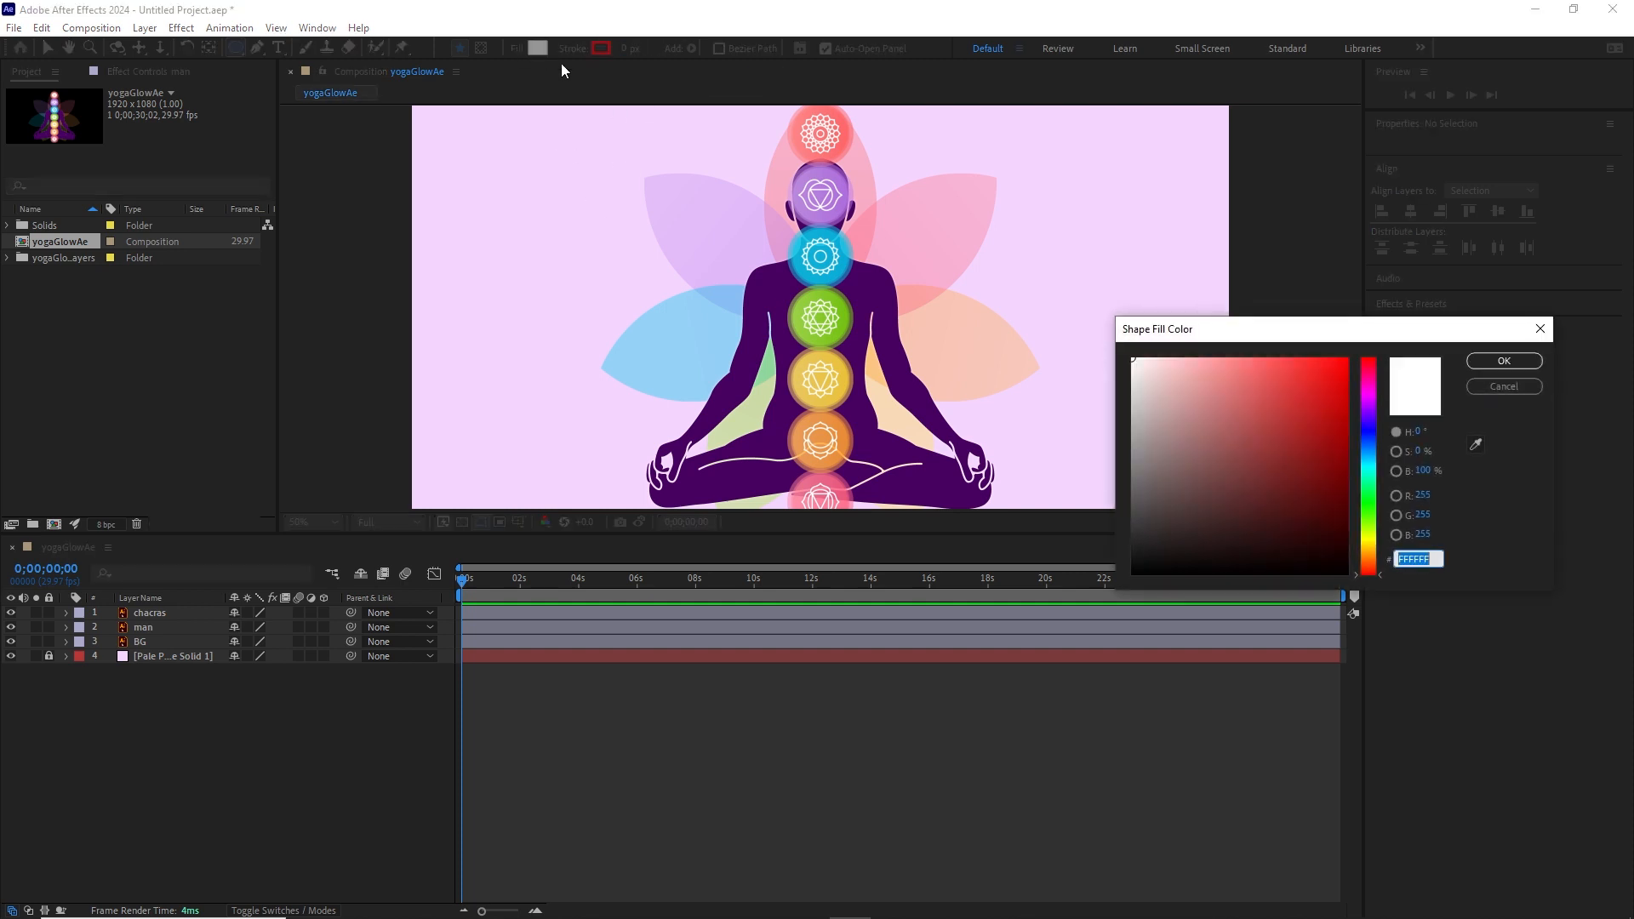
pyautogui.moveTo(1160, 371); pyautogui.dragTo(1112, 345)
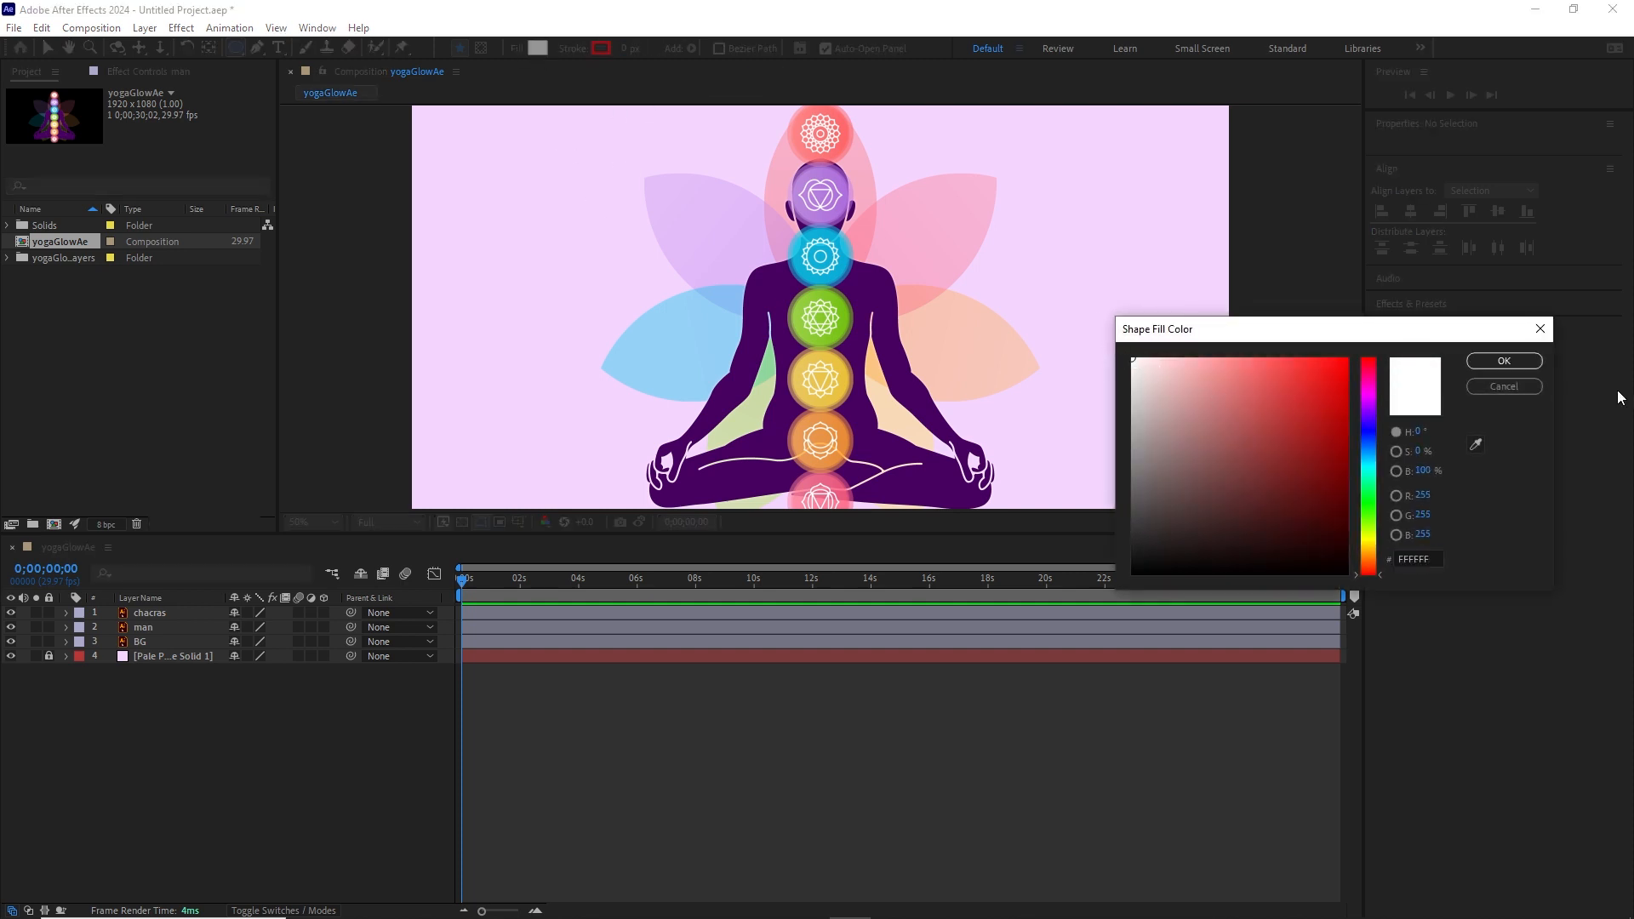
pyautogui.click(1500, 362)
# Try the None fill option for the Ellipse tool and restore the solid white FFFFFF fill.
pyautogui.click(518, 48)
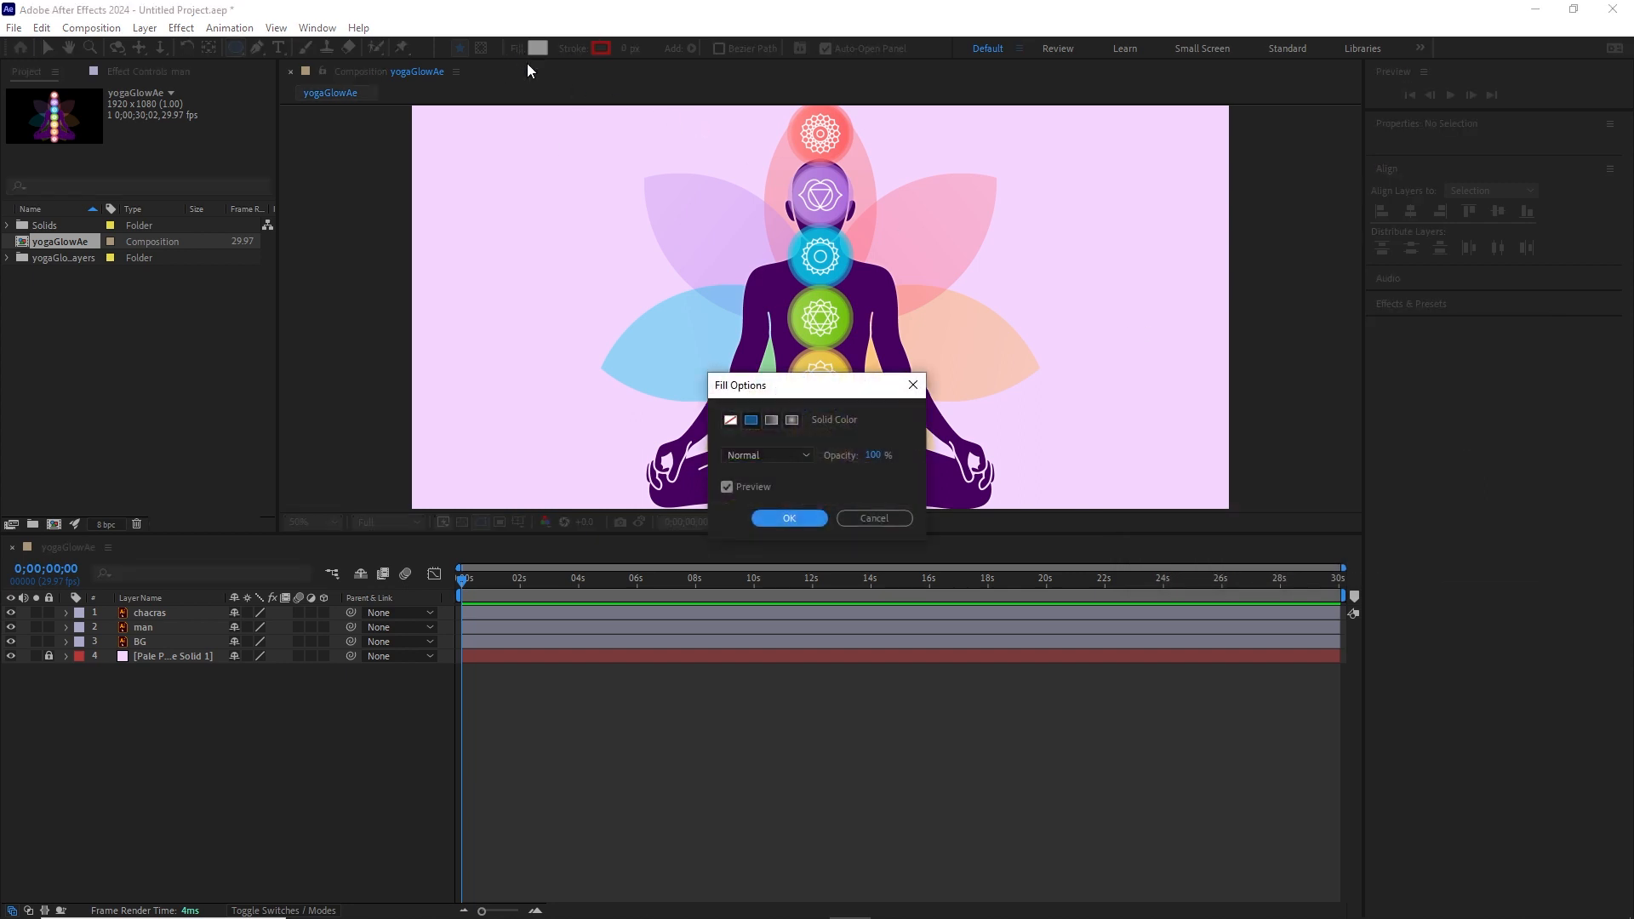
pyautogui.click(730, 420)
pyautogui.click(789, 518)
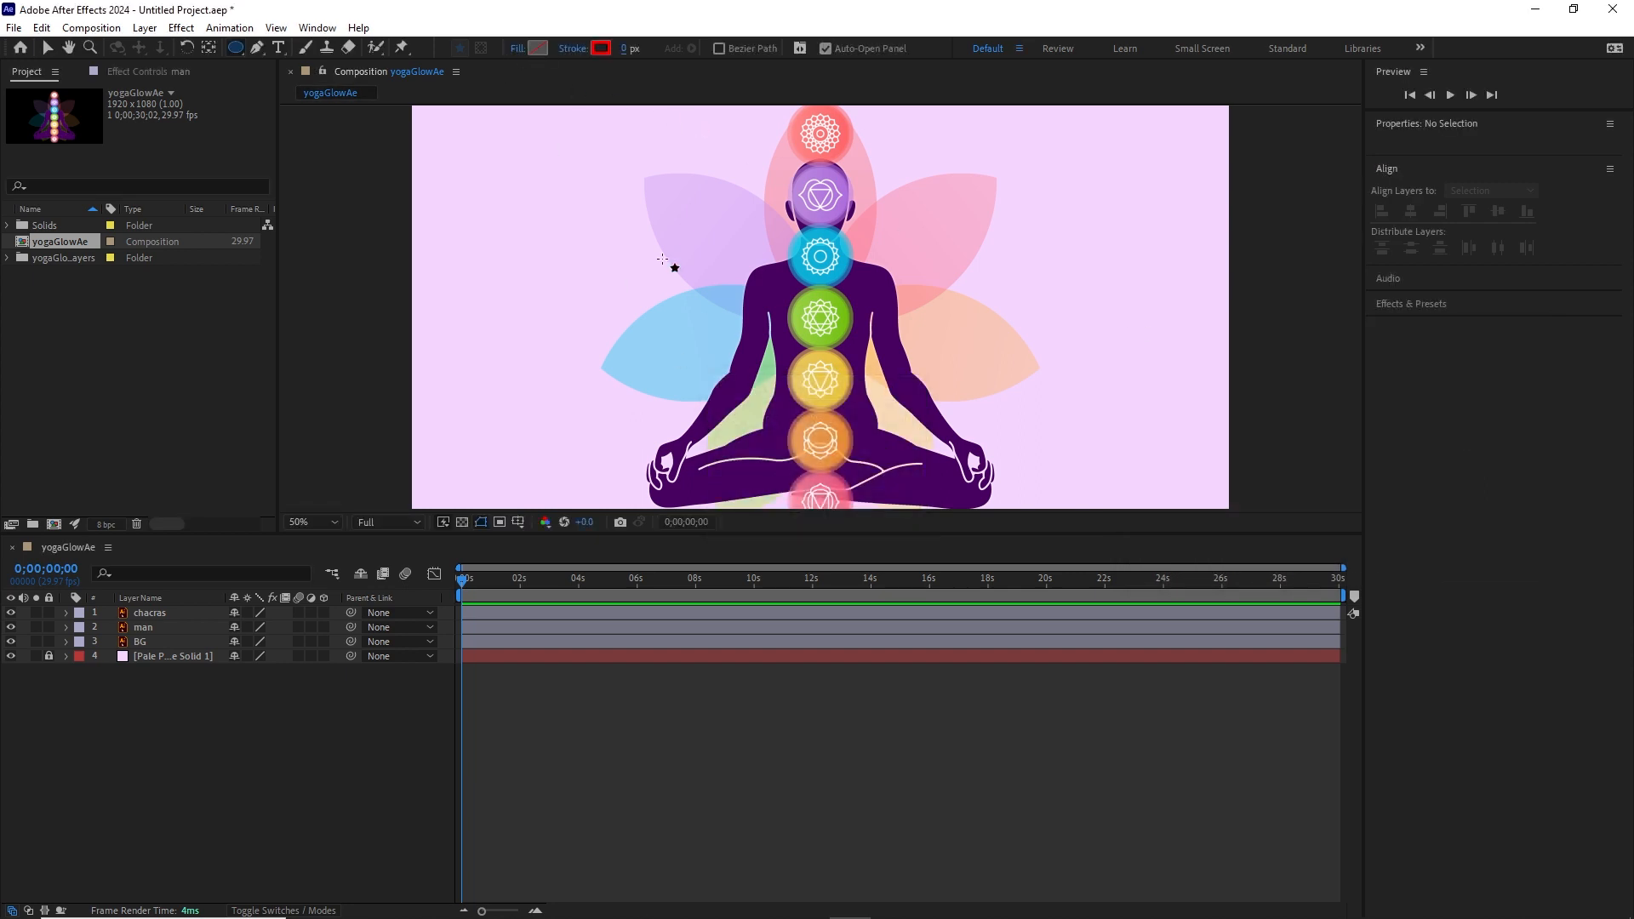
pyautogui.click(537, 48)
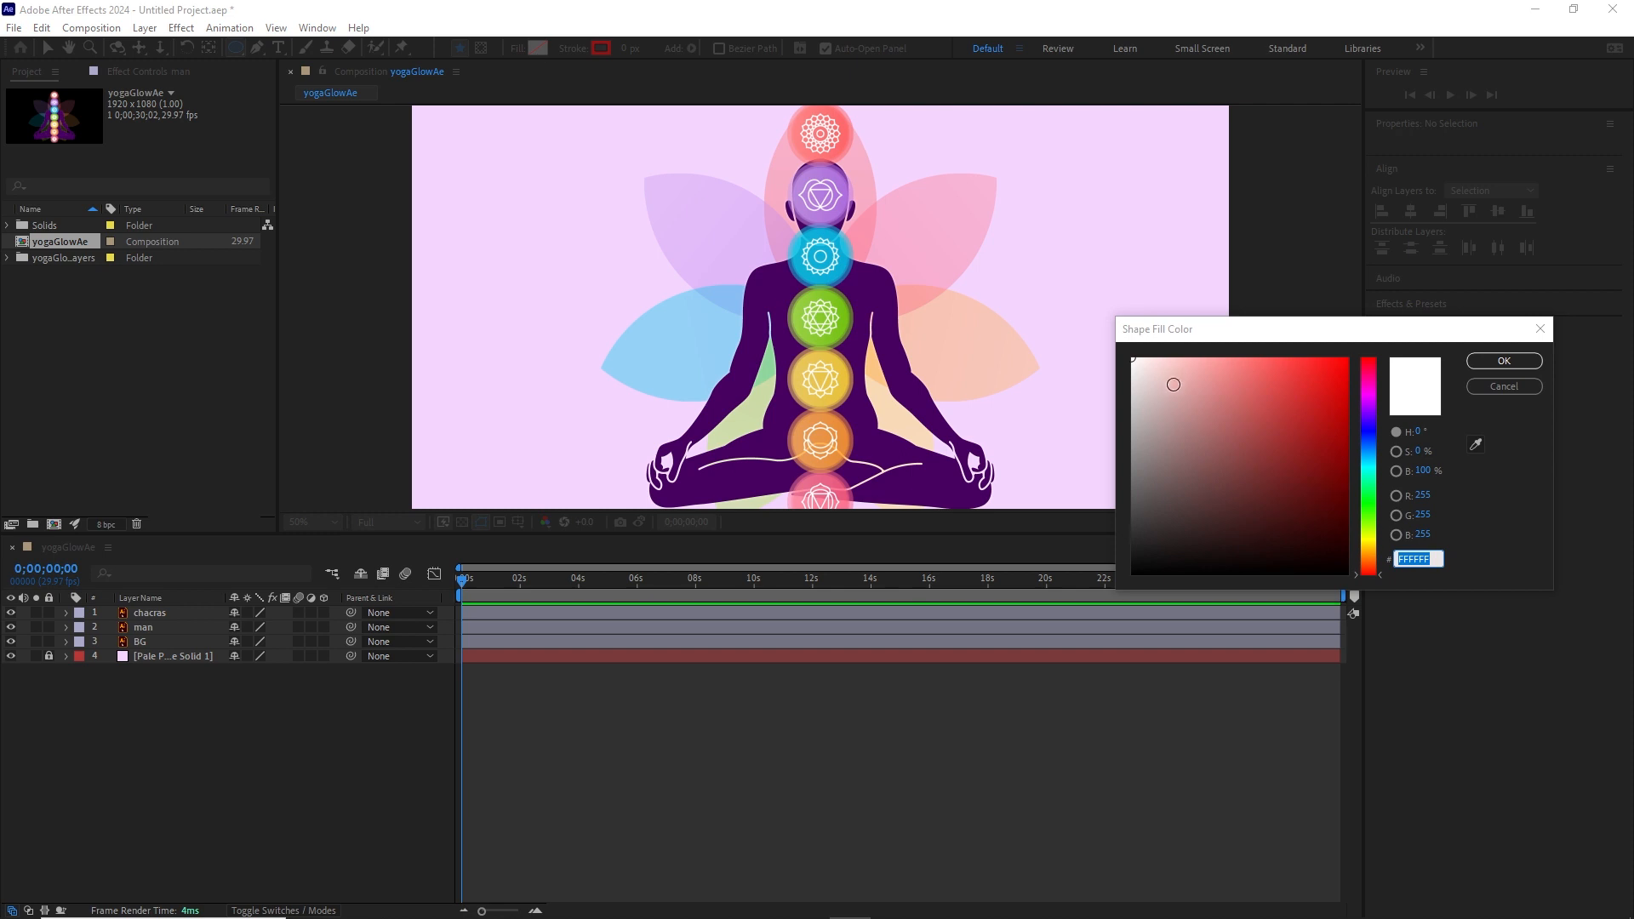
pyautogui.click(1504, 361)
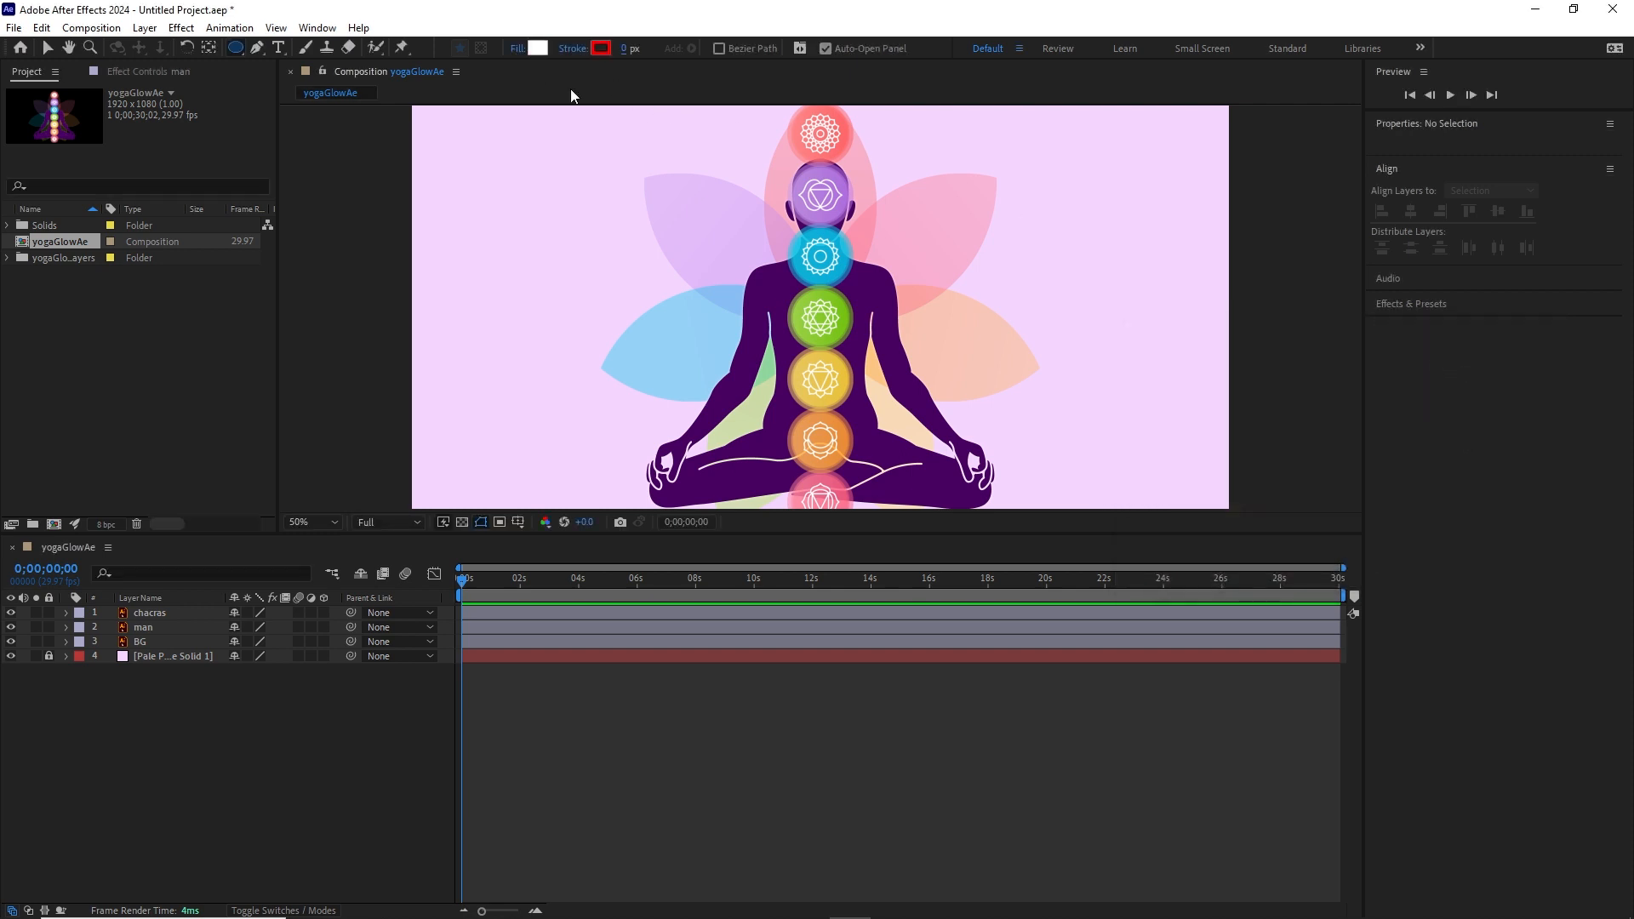
pyautogui.scroll(2, 838, 168)
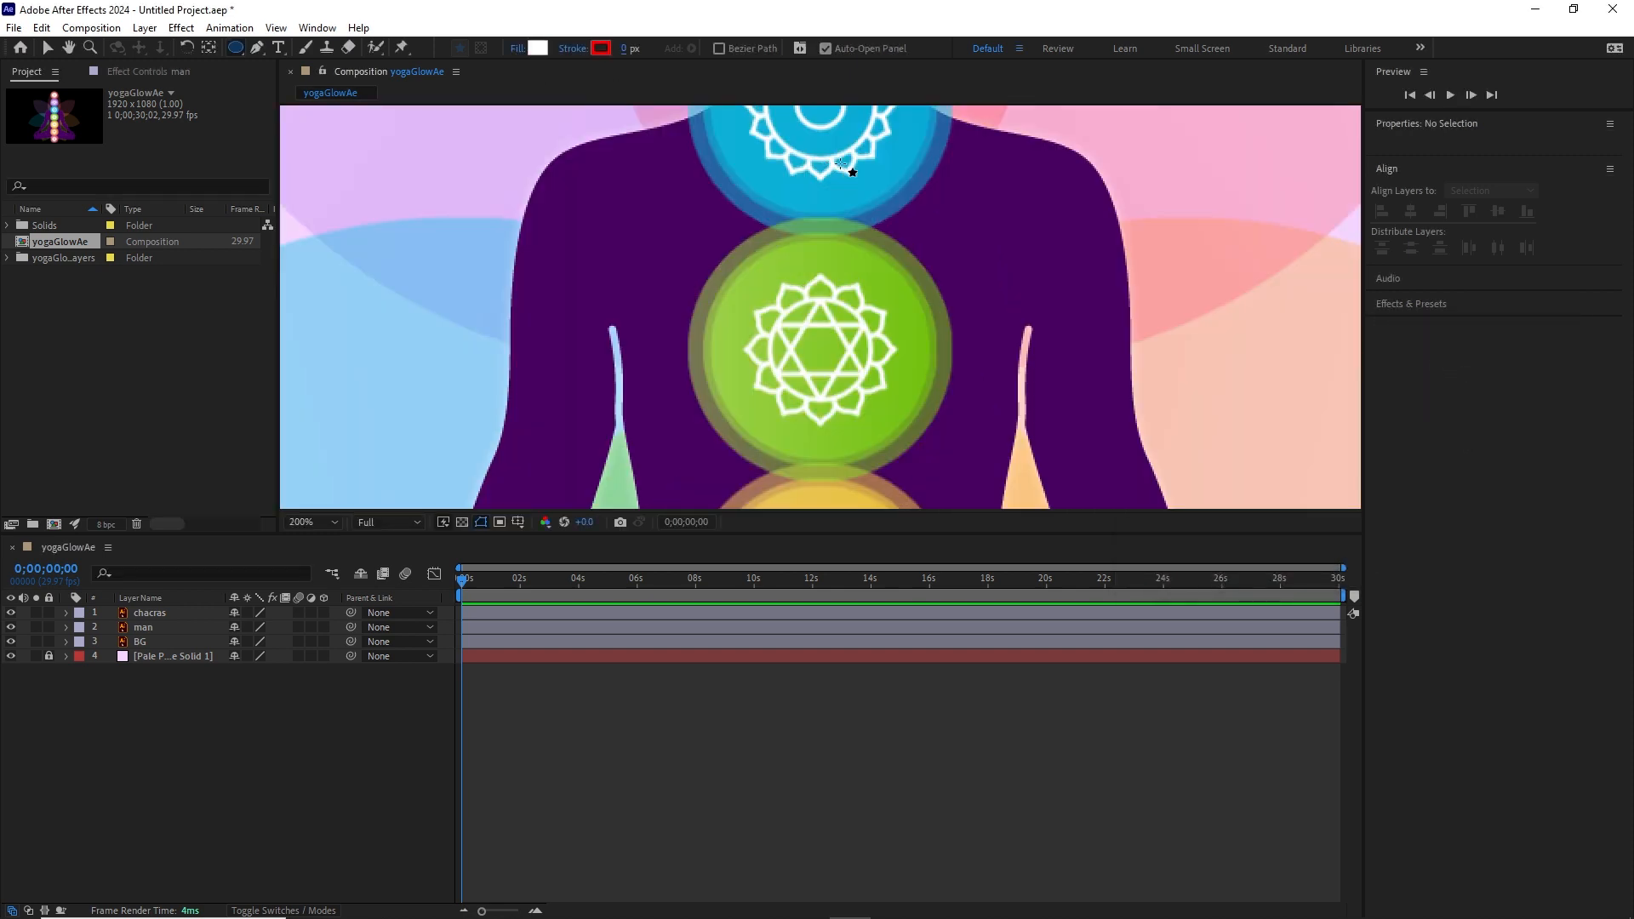
# Draw a white circle of about 190 px in diameter over the topmost, red chakra.
pyautogui.moveTo(876, 186); pyautogui.dragTo(870, 362)
pyautogui.moveTo(826, 173); pyautogui.dragTo(824, 340)
pyautogui.moveTo(820, 213); pyautogui.dragTo(814, 360)
pyautogui.press('q')
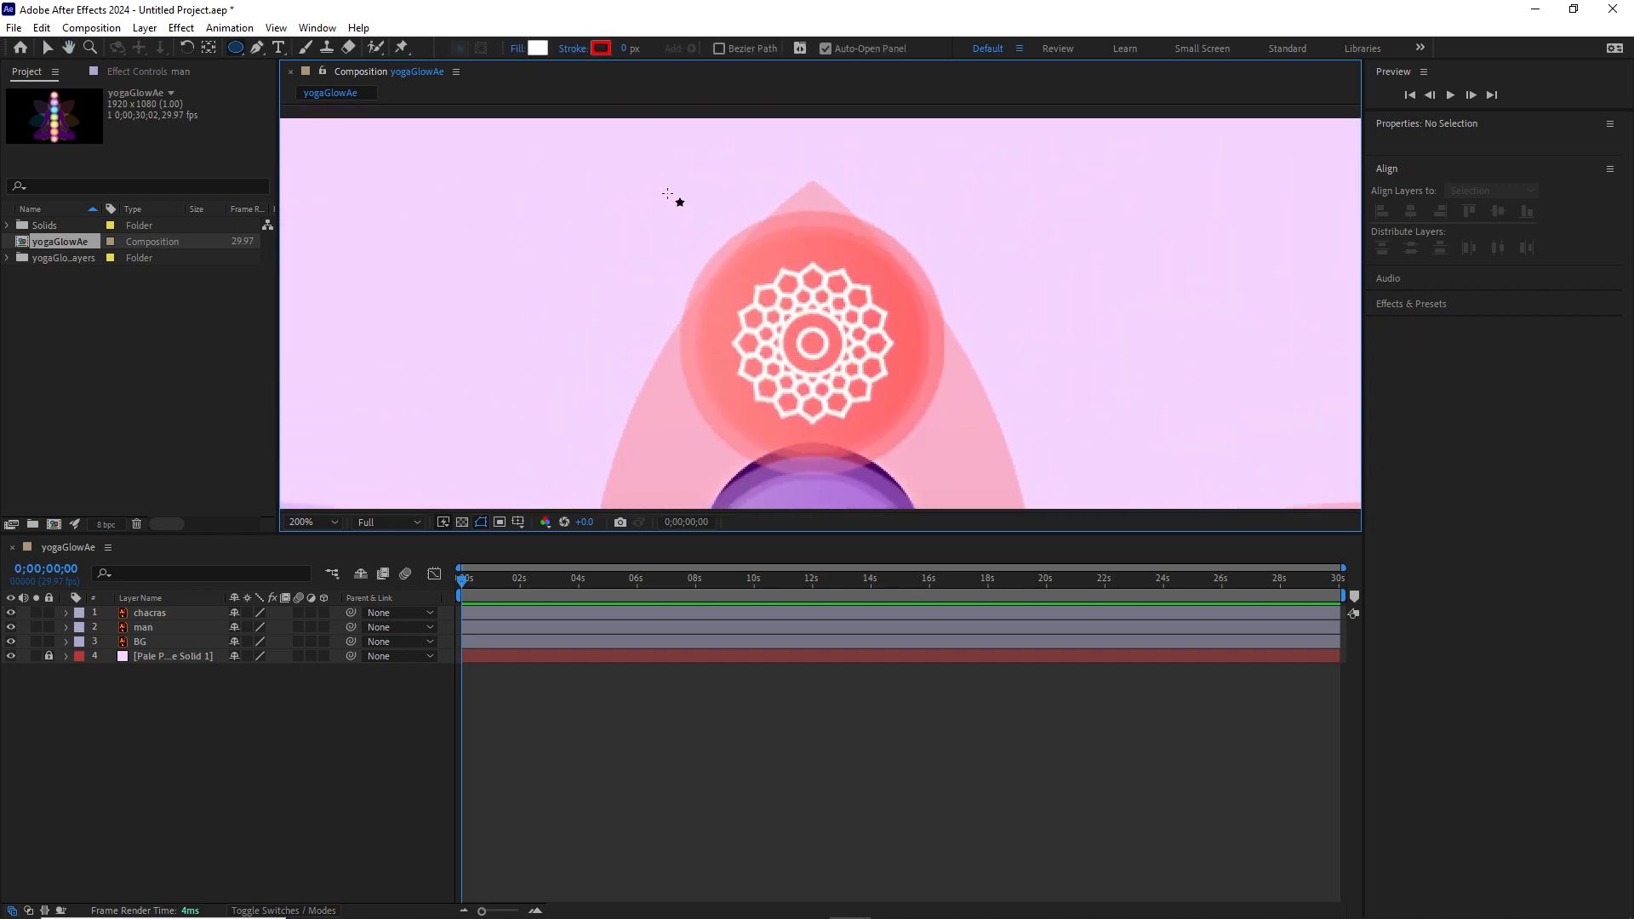
pyautogui.moveTo(667, 194); pyautogui.dragTo(991, 518)
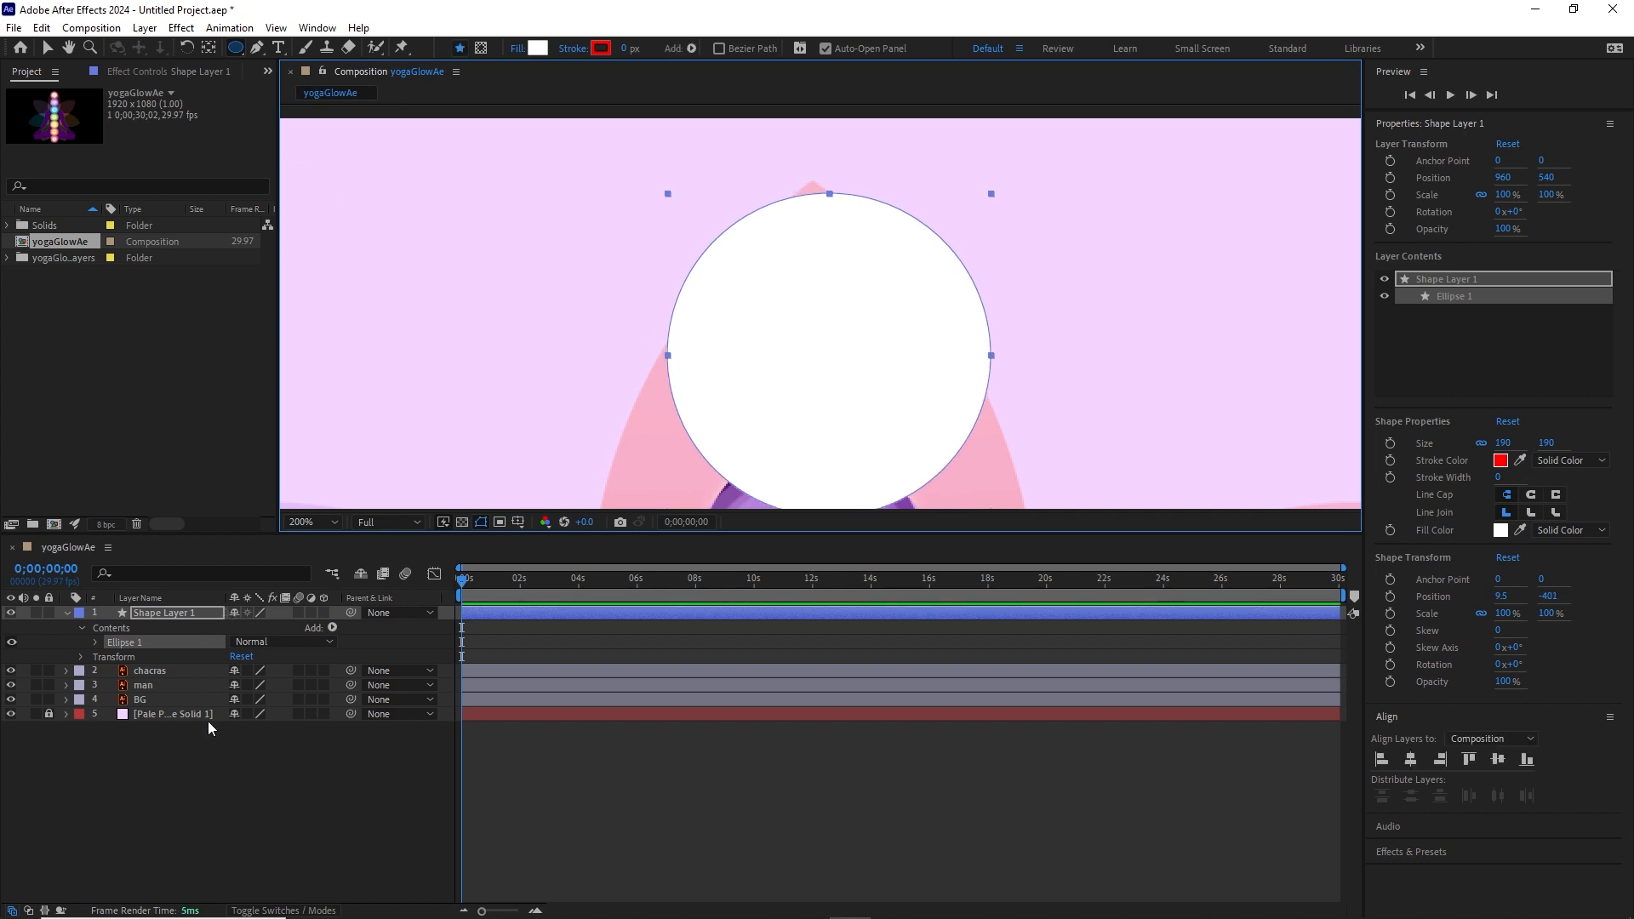
pyautogui.click(228, 785)
pyautogui.click(48, 48)
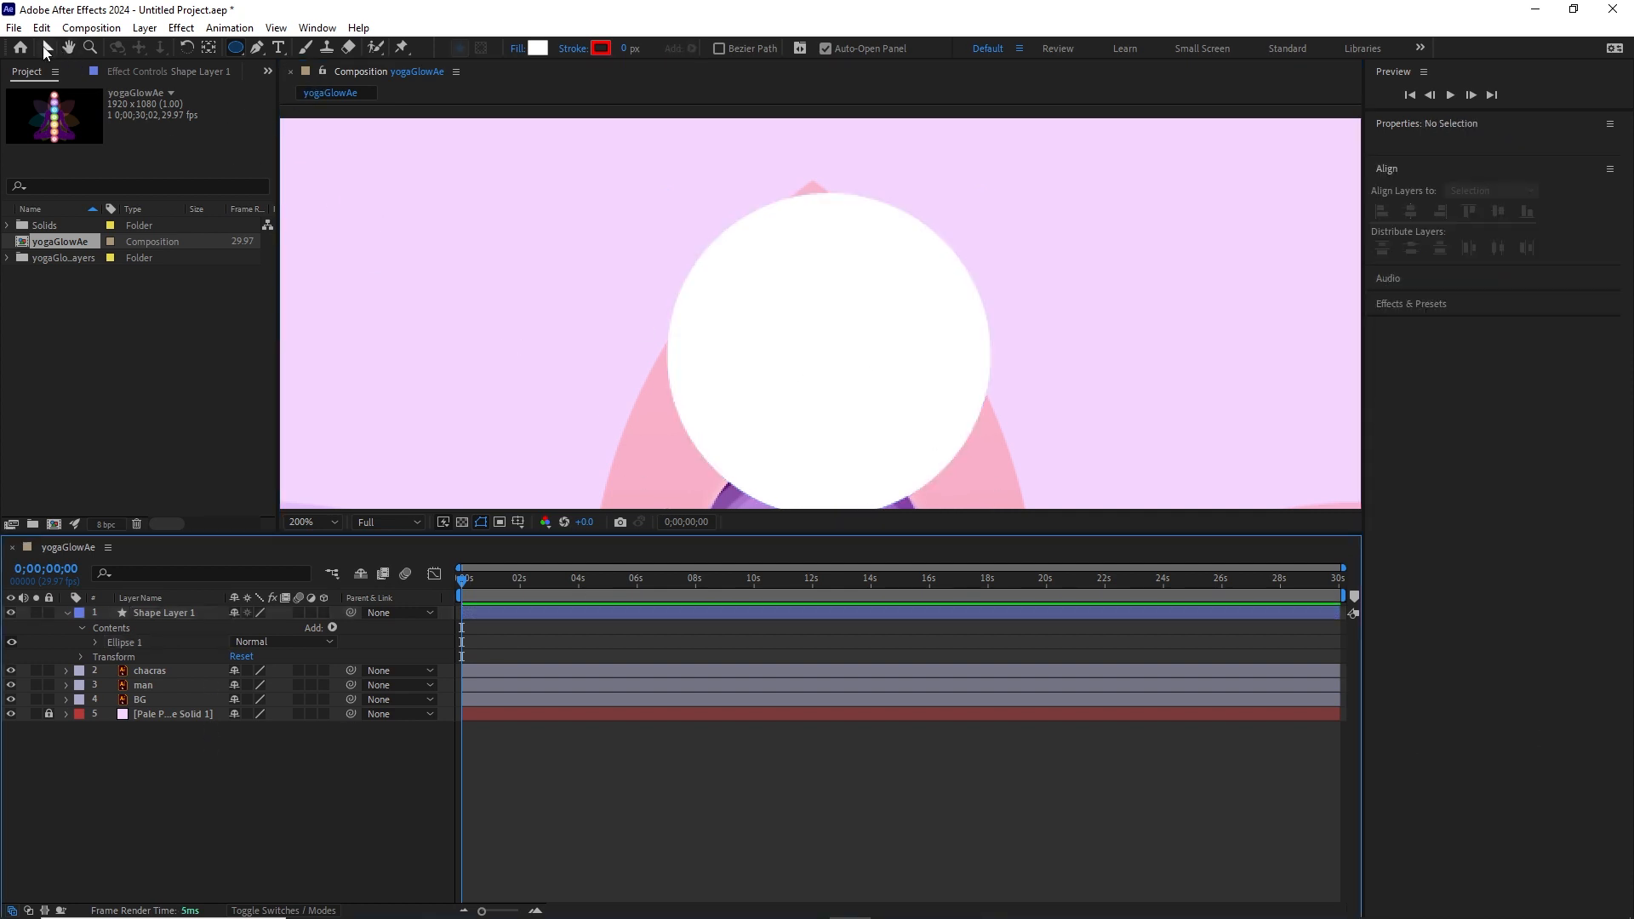
pyautogui.click(856, 354)
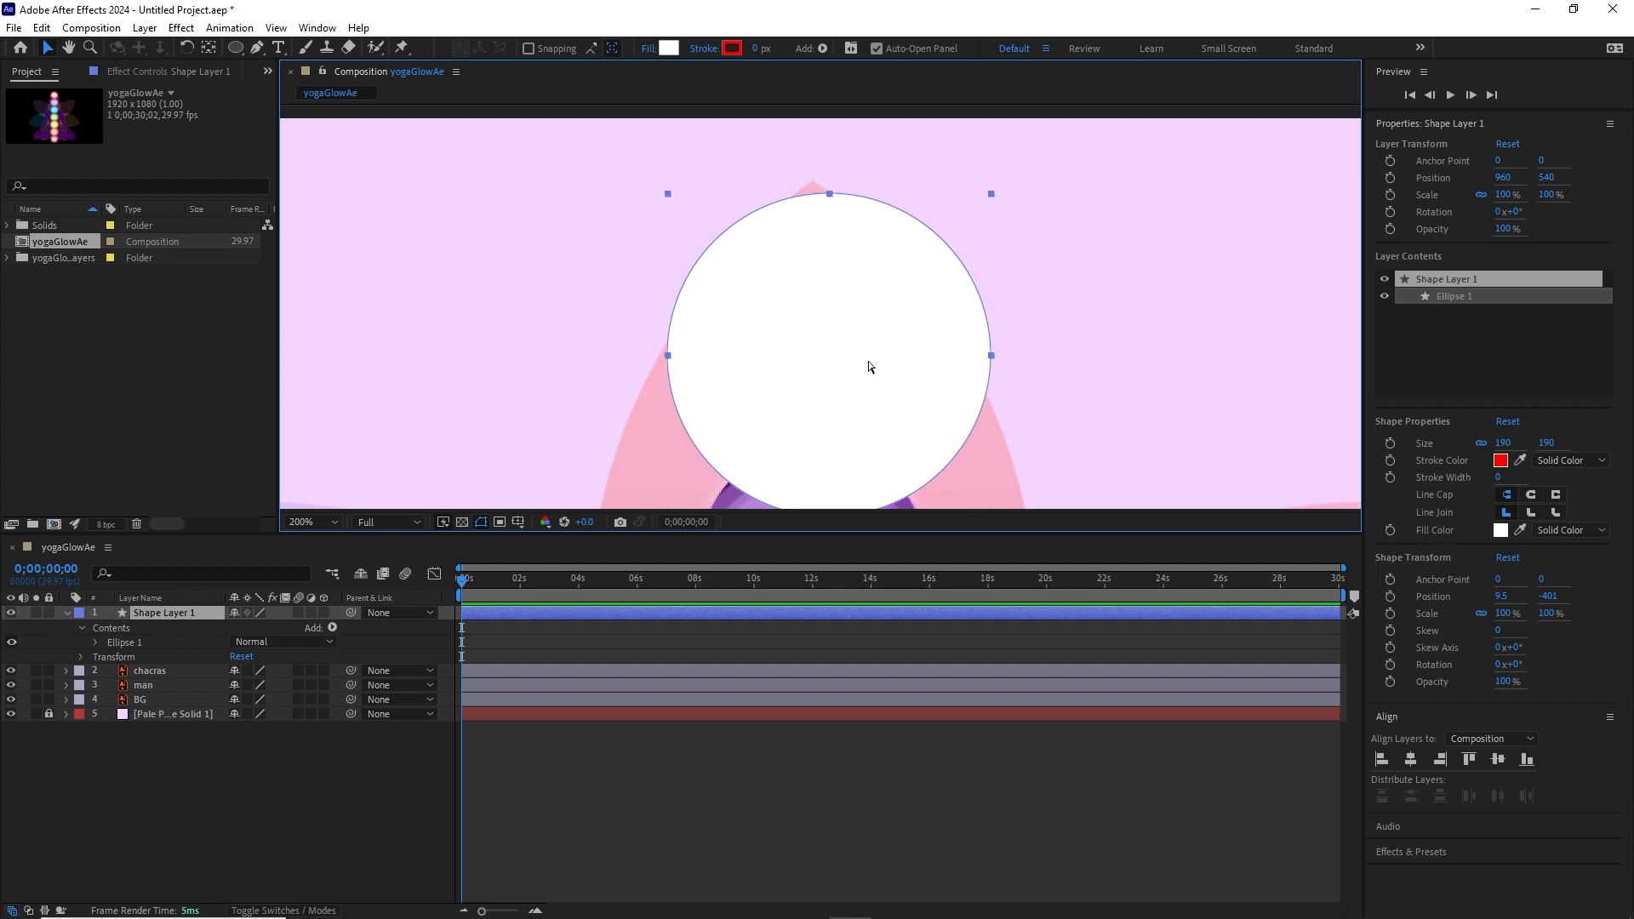
pyautogui.press(',')
pyautogui.press(',')
pyautogui.moveTo(898, 380); pyautogui.dragTo(904, 296)
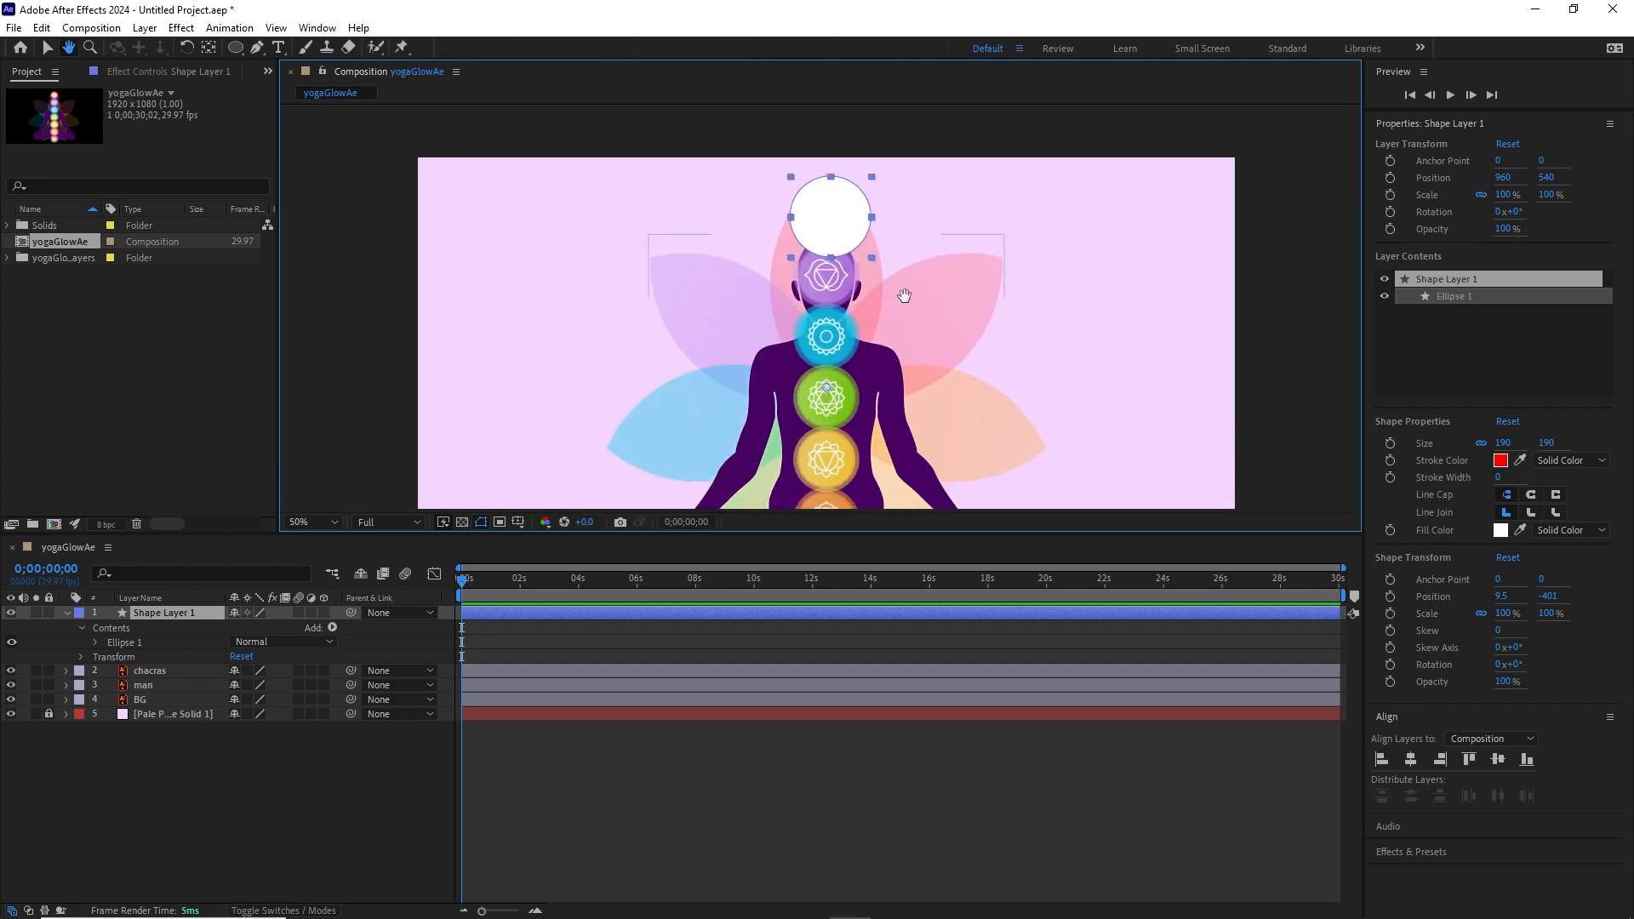
pyautogui.press('v')
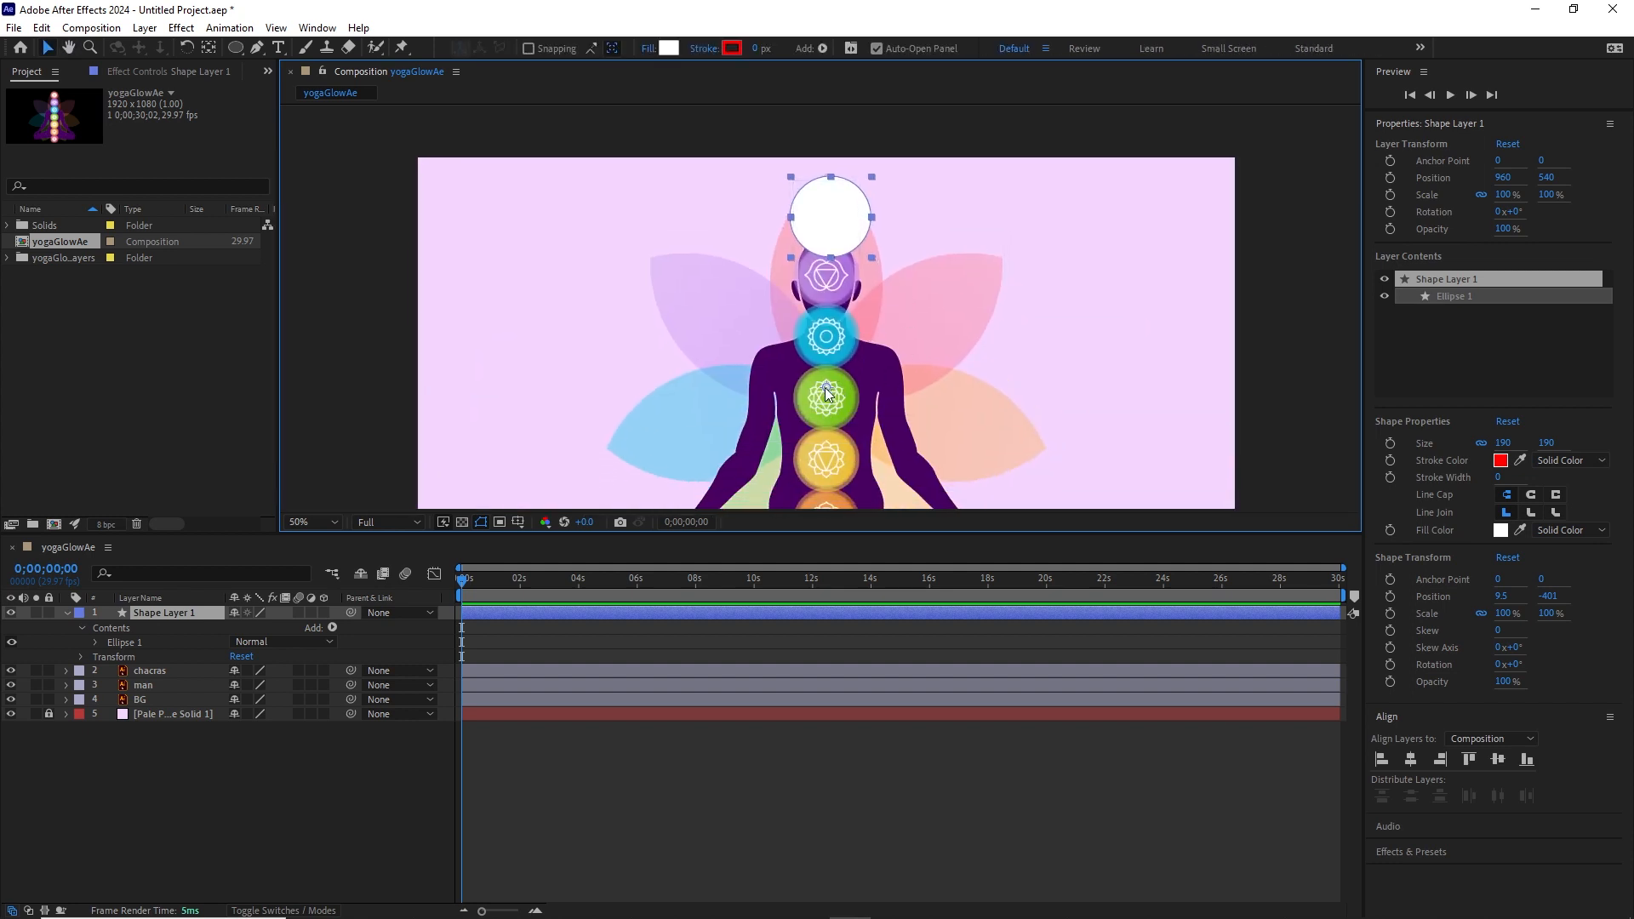
pyautogui.click(145, 798)
# Try rotating the circle's layer by 99° to test its pivot, and undo the rotation.
pyautogui.click(155, 615)
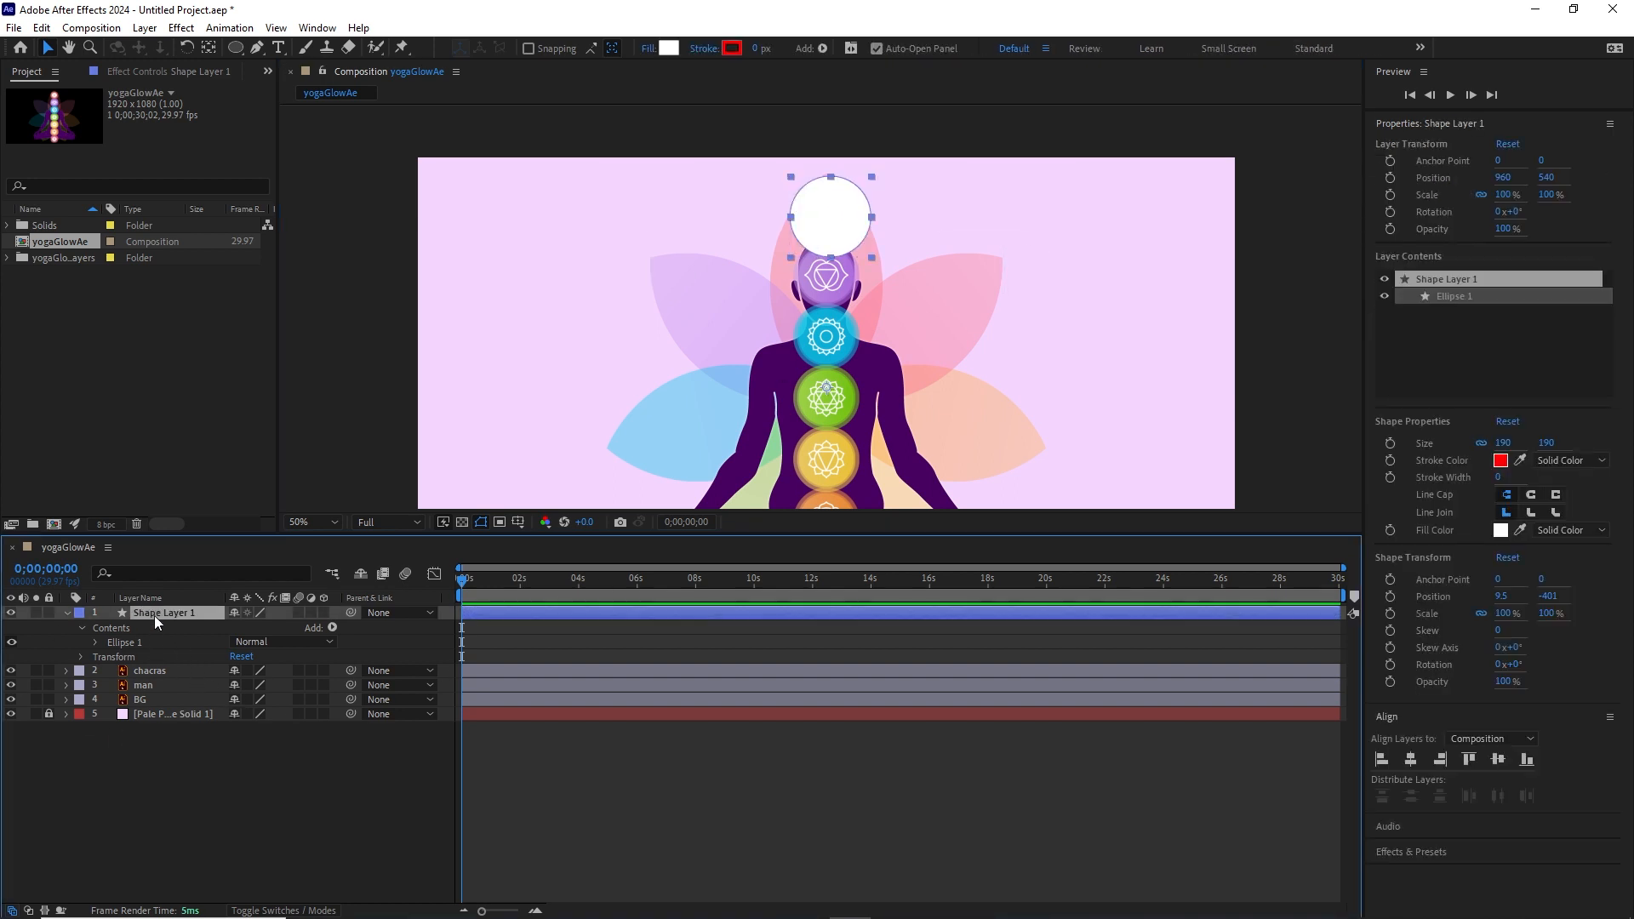
pyautogui.press('r')
pyautogui.moveTo(246, 627); pyautogui.dragTo(350, 638)
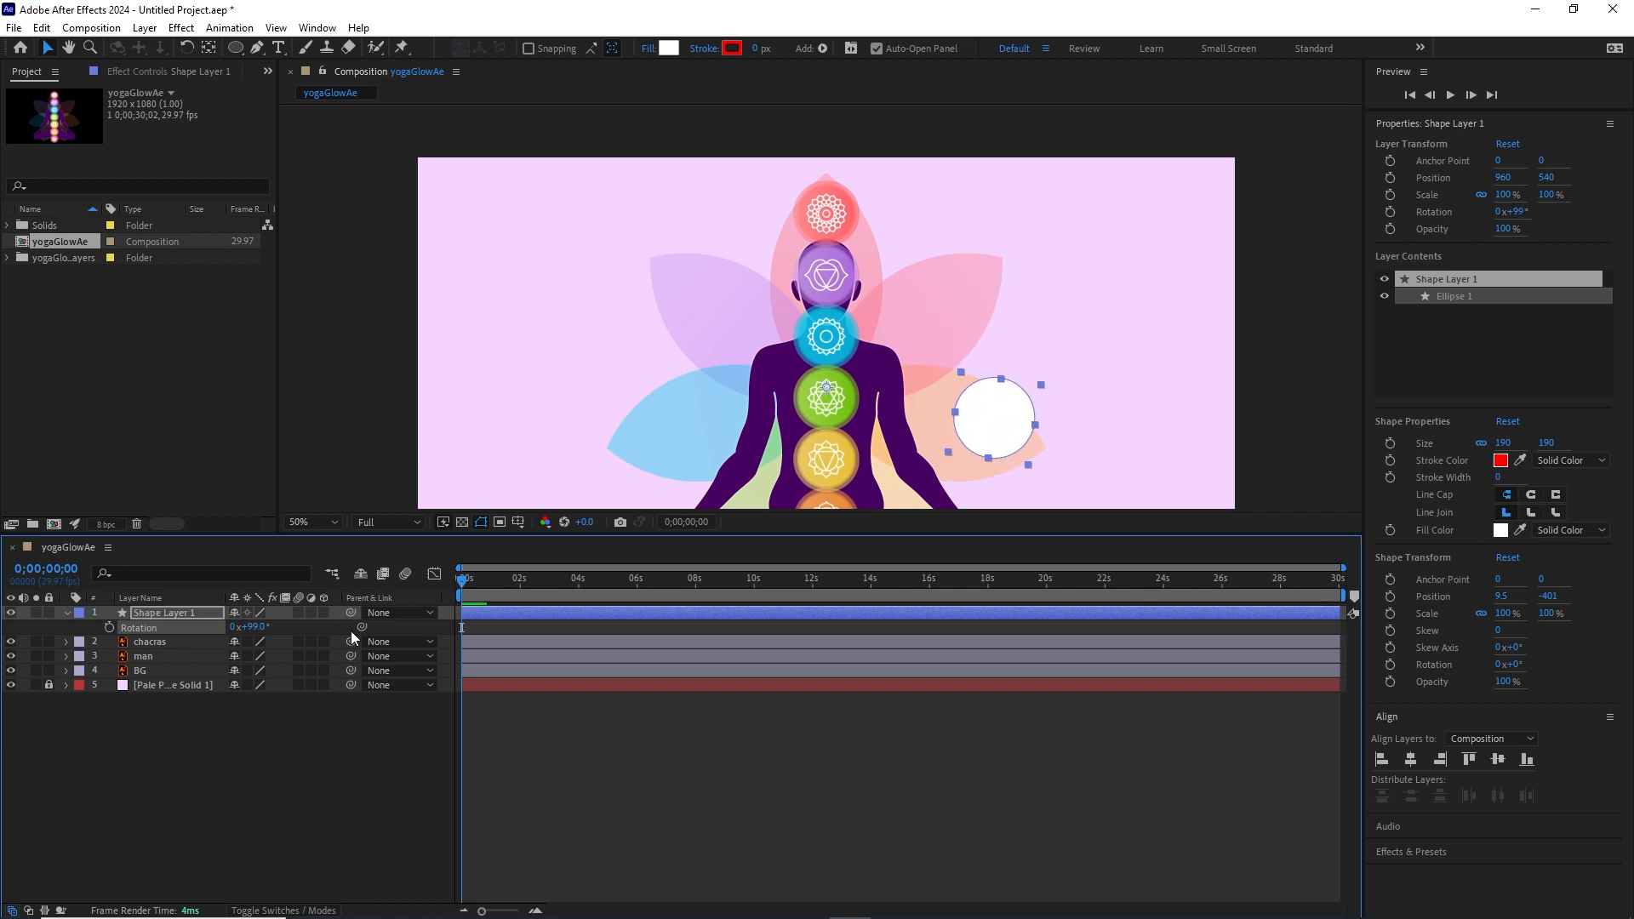
pyautogui.hotkey('ctrl', 'z')
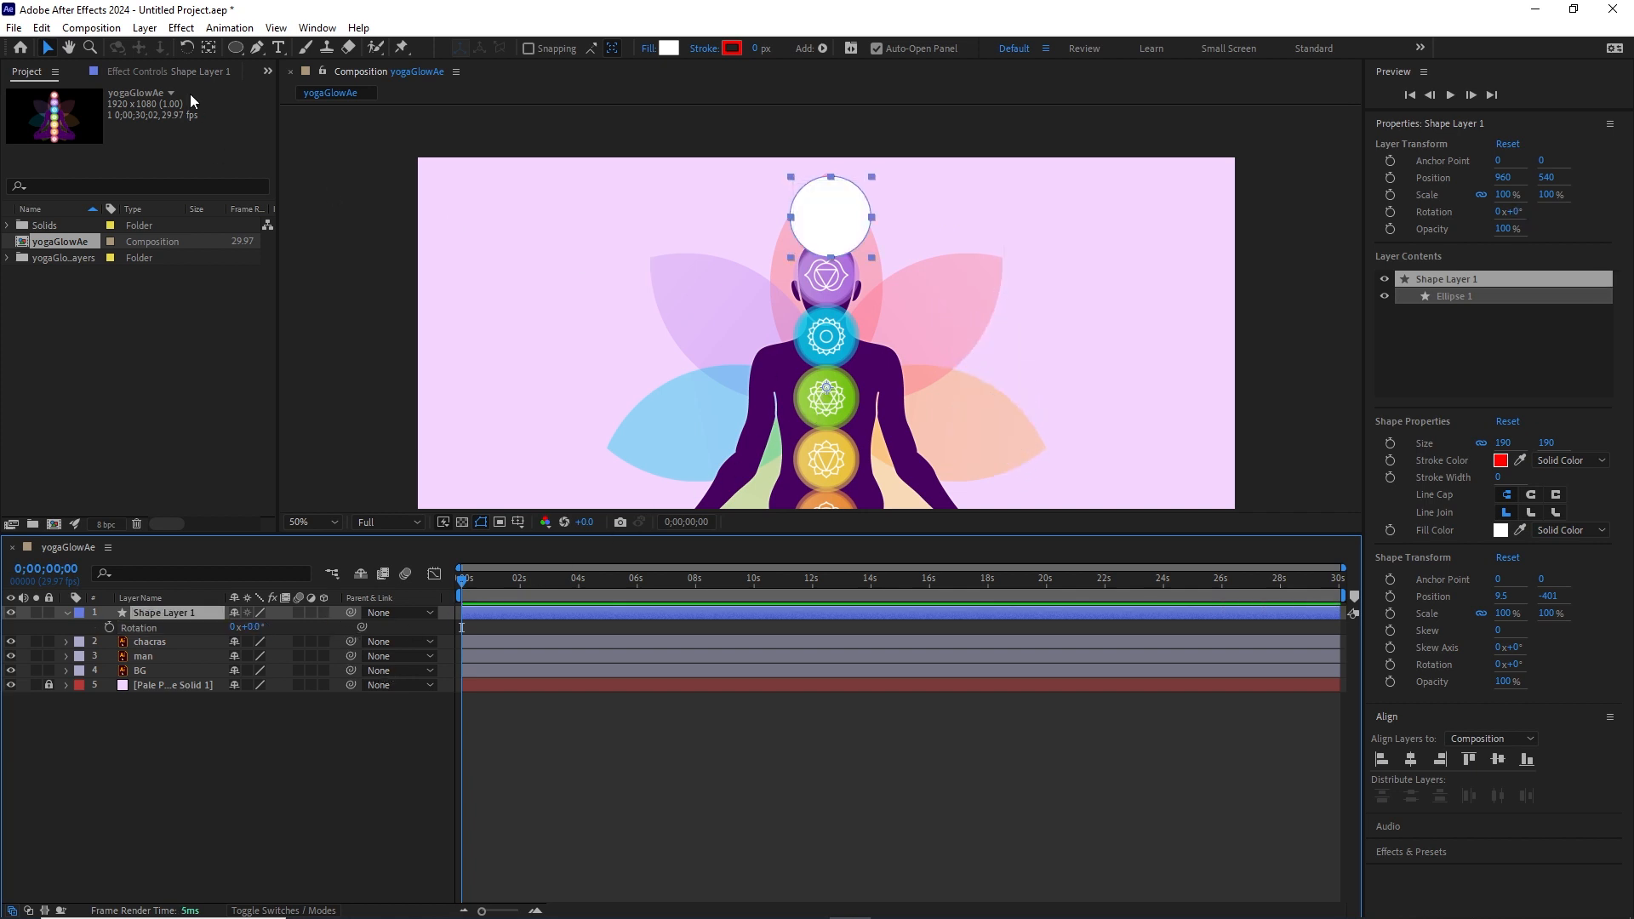
# Move the circle layer's anchor point to the centre of the circle with the Pan Behind tool.
pyautogui.click(208, 48)
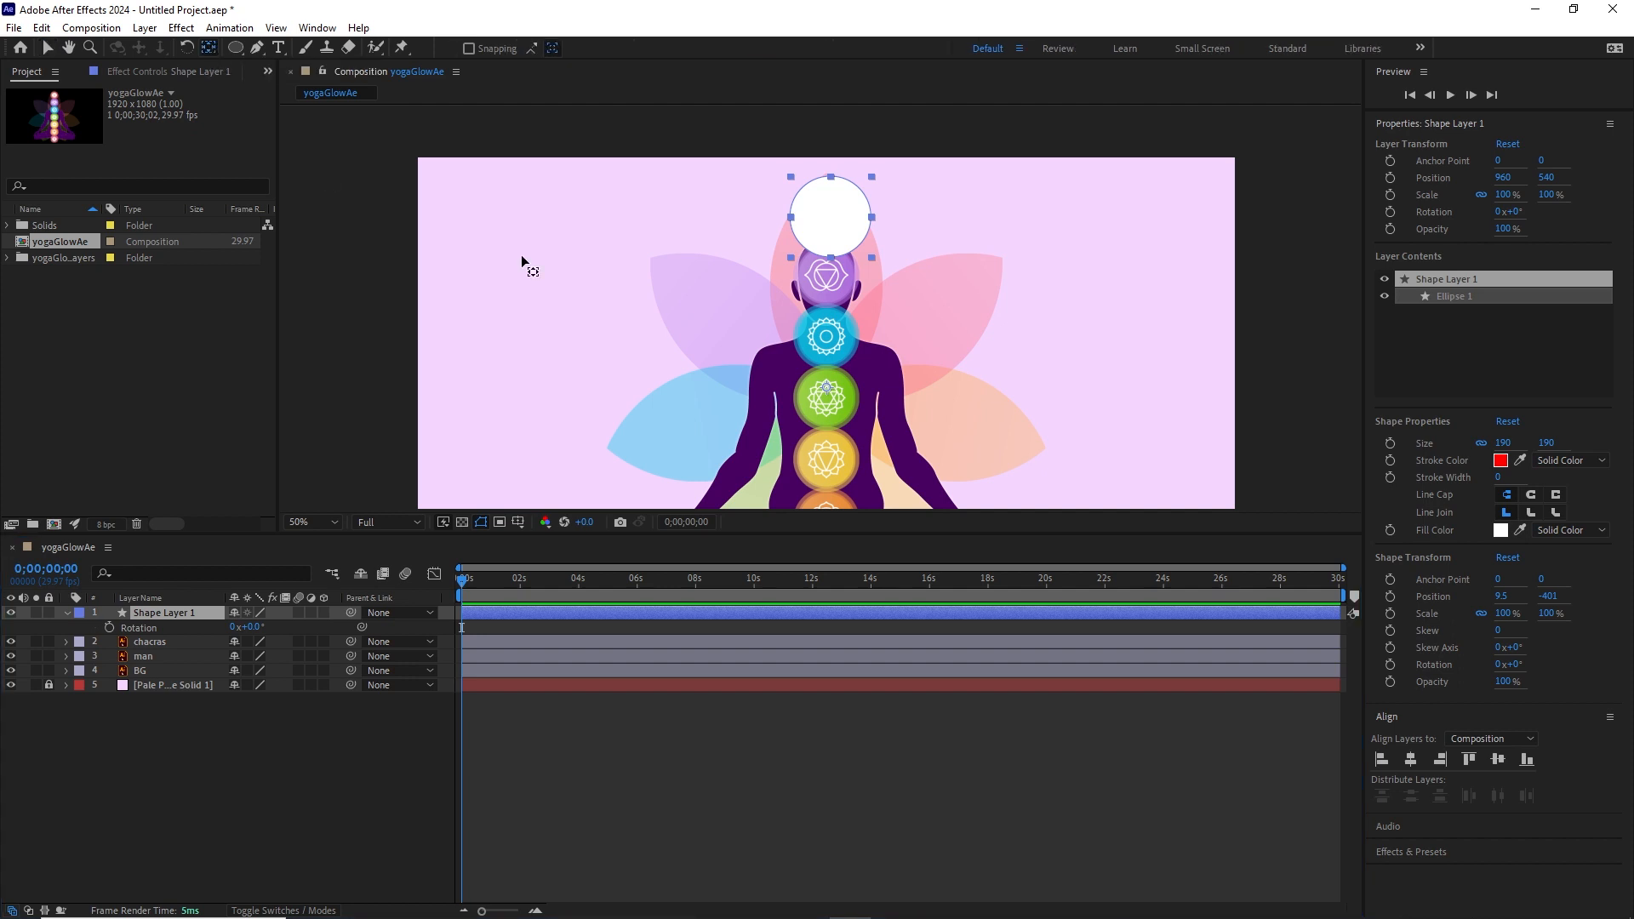
pyautogui.moveTo(827, 388); pyautogui.dragTo(841, 521)
pyautogui.scroll(2, 841, 217)
pyautogui.moveTo(867, 266); pyautogui.dragTo(851, 338)
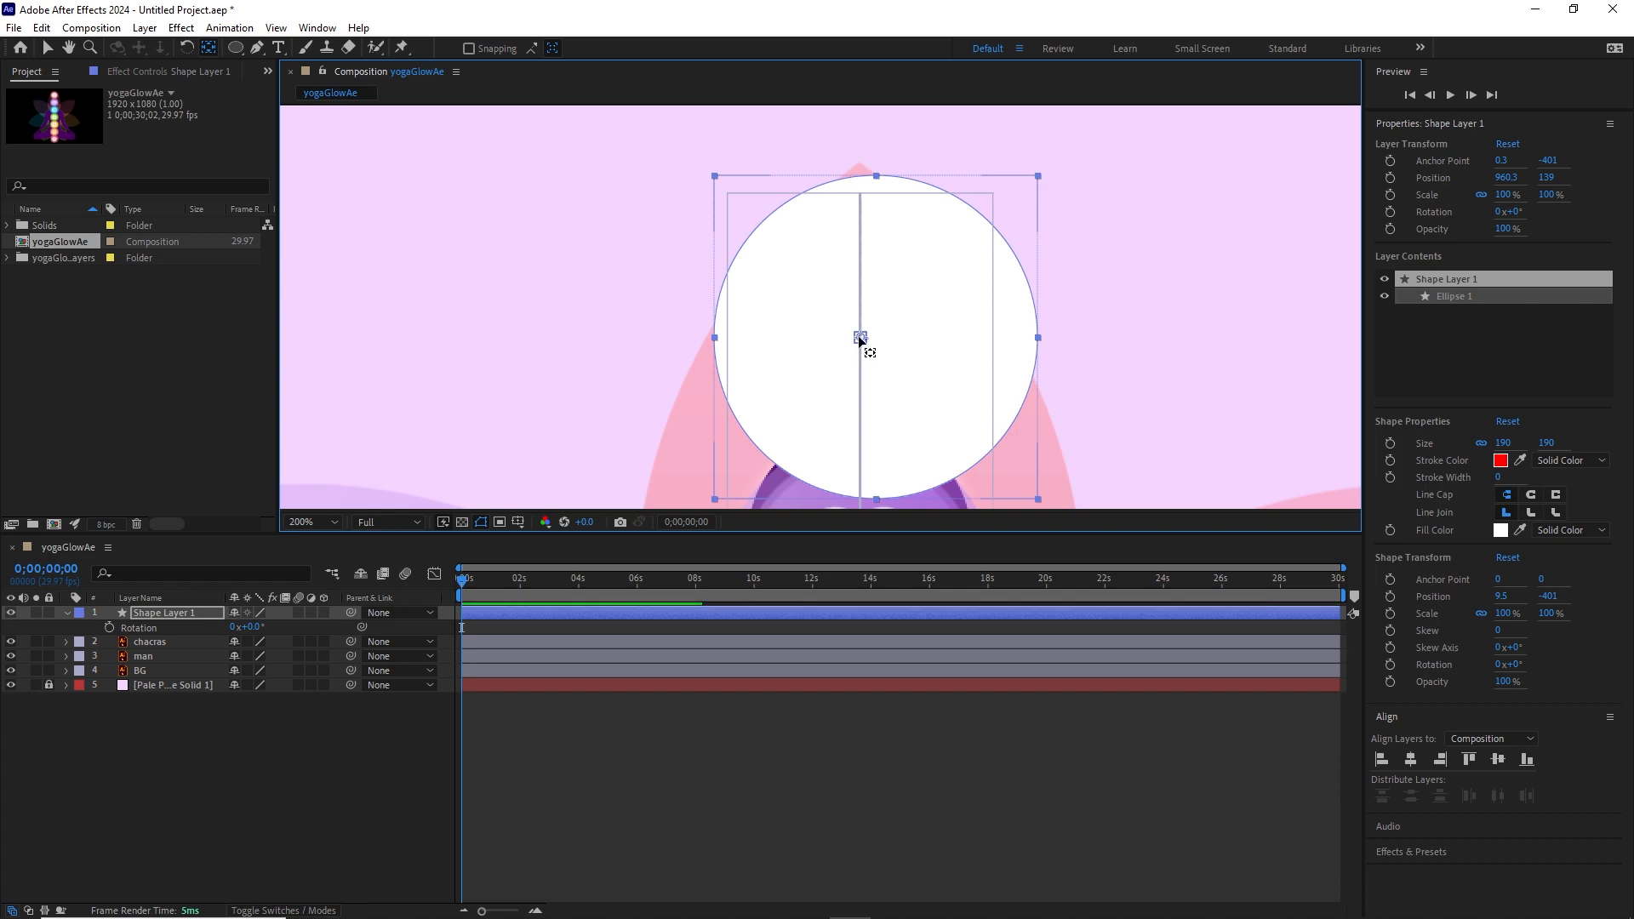
pyautogui.moveTo(861, 336); pyautogui.dragTo(876, 338)
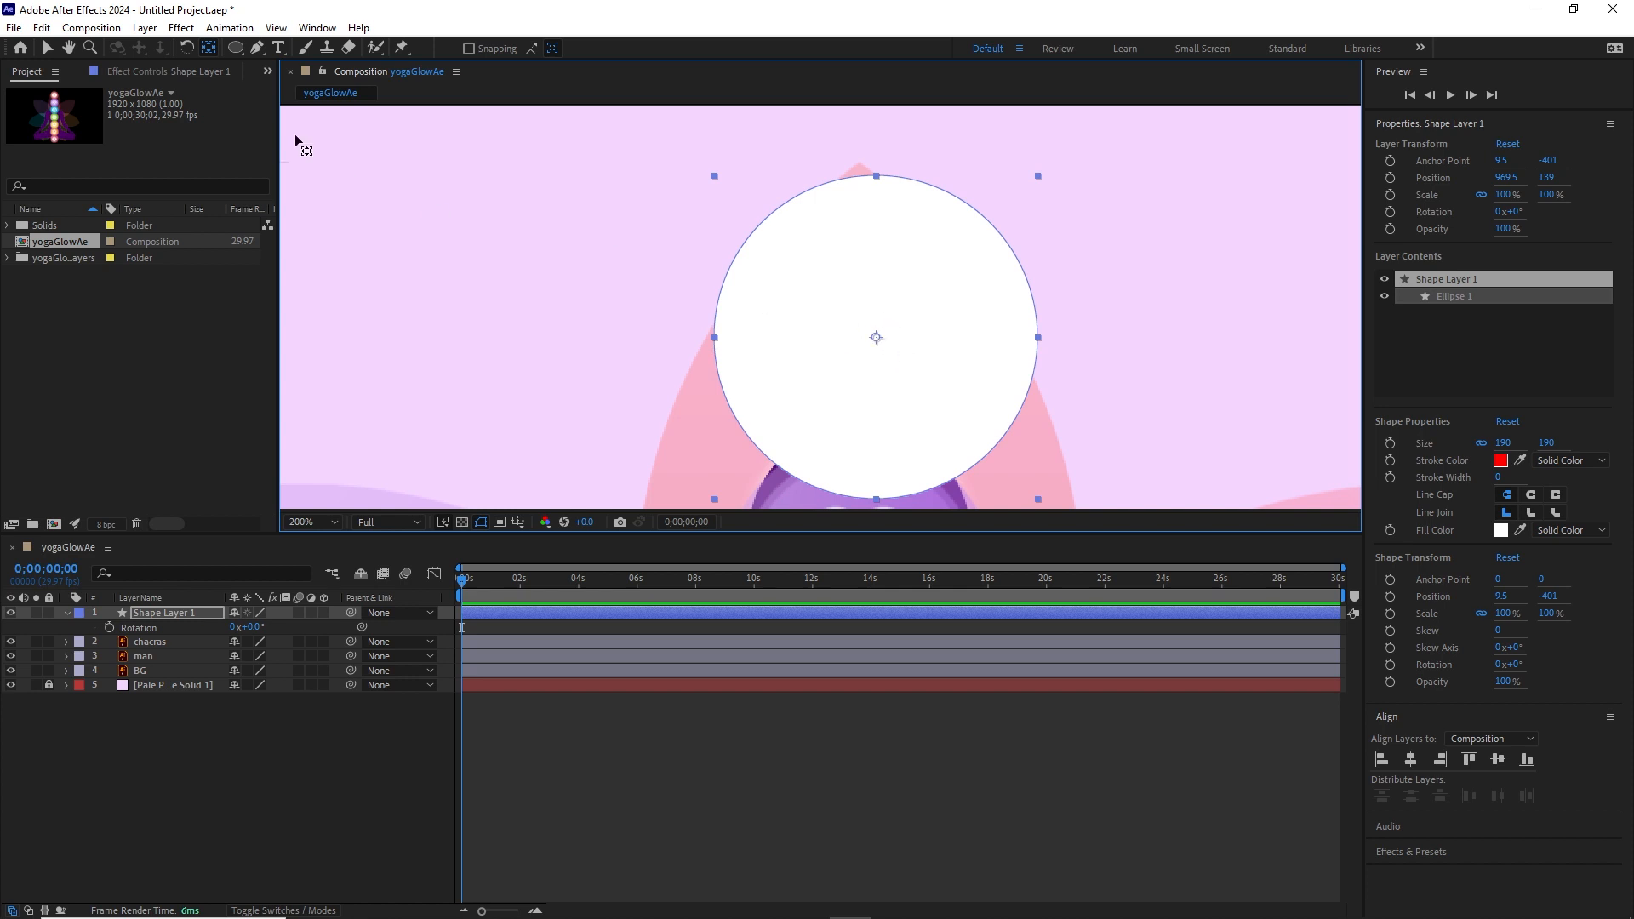
# Centre the white circle horizontally in the composition.
pyautogui.click(47, 48)
pyautogui.click(300, 865)
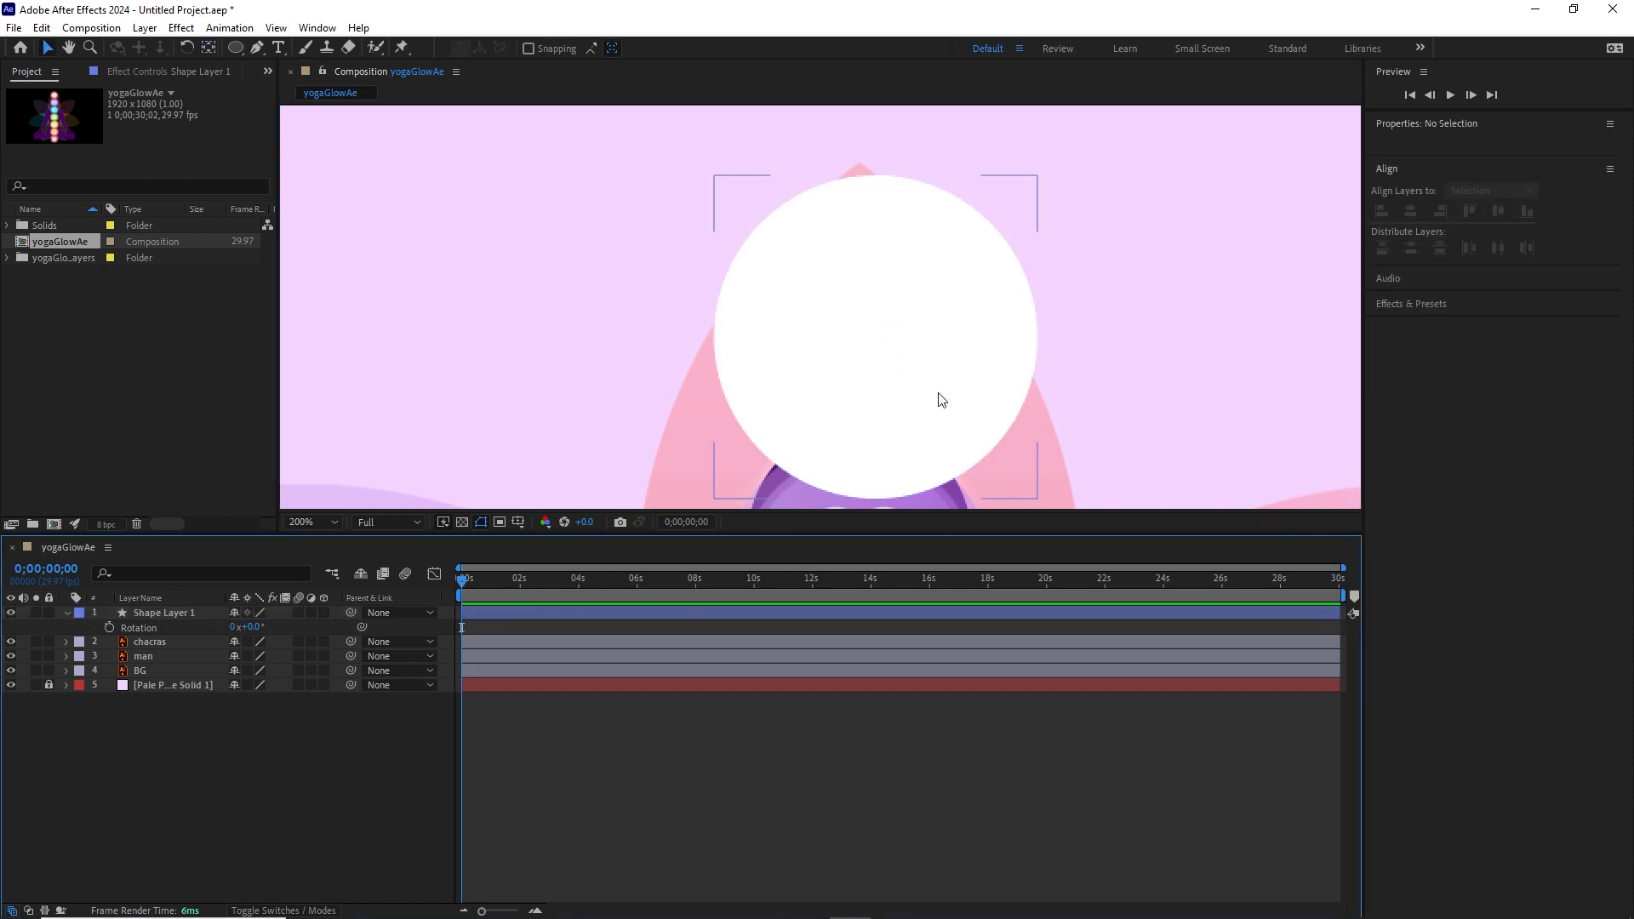
pyautogui.click(922, 285)
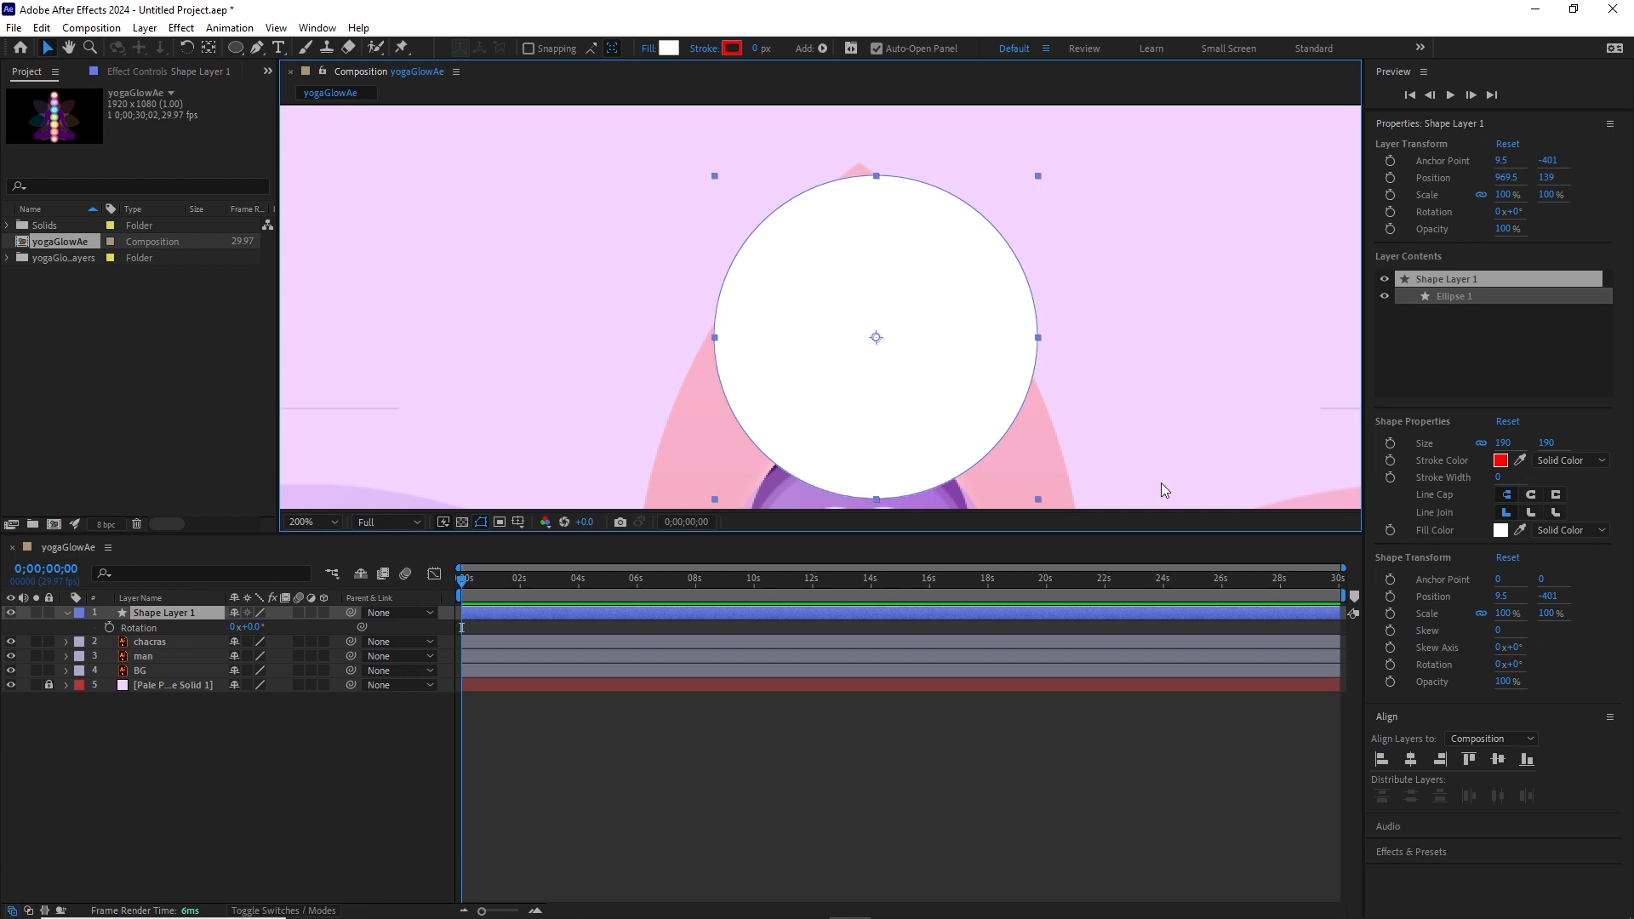
pyautogui.click(1410, 759)
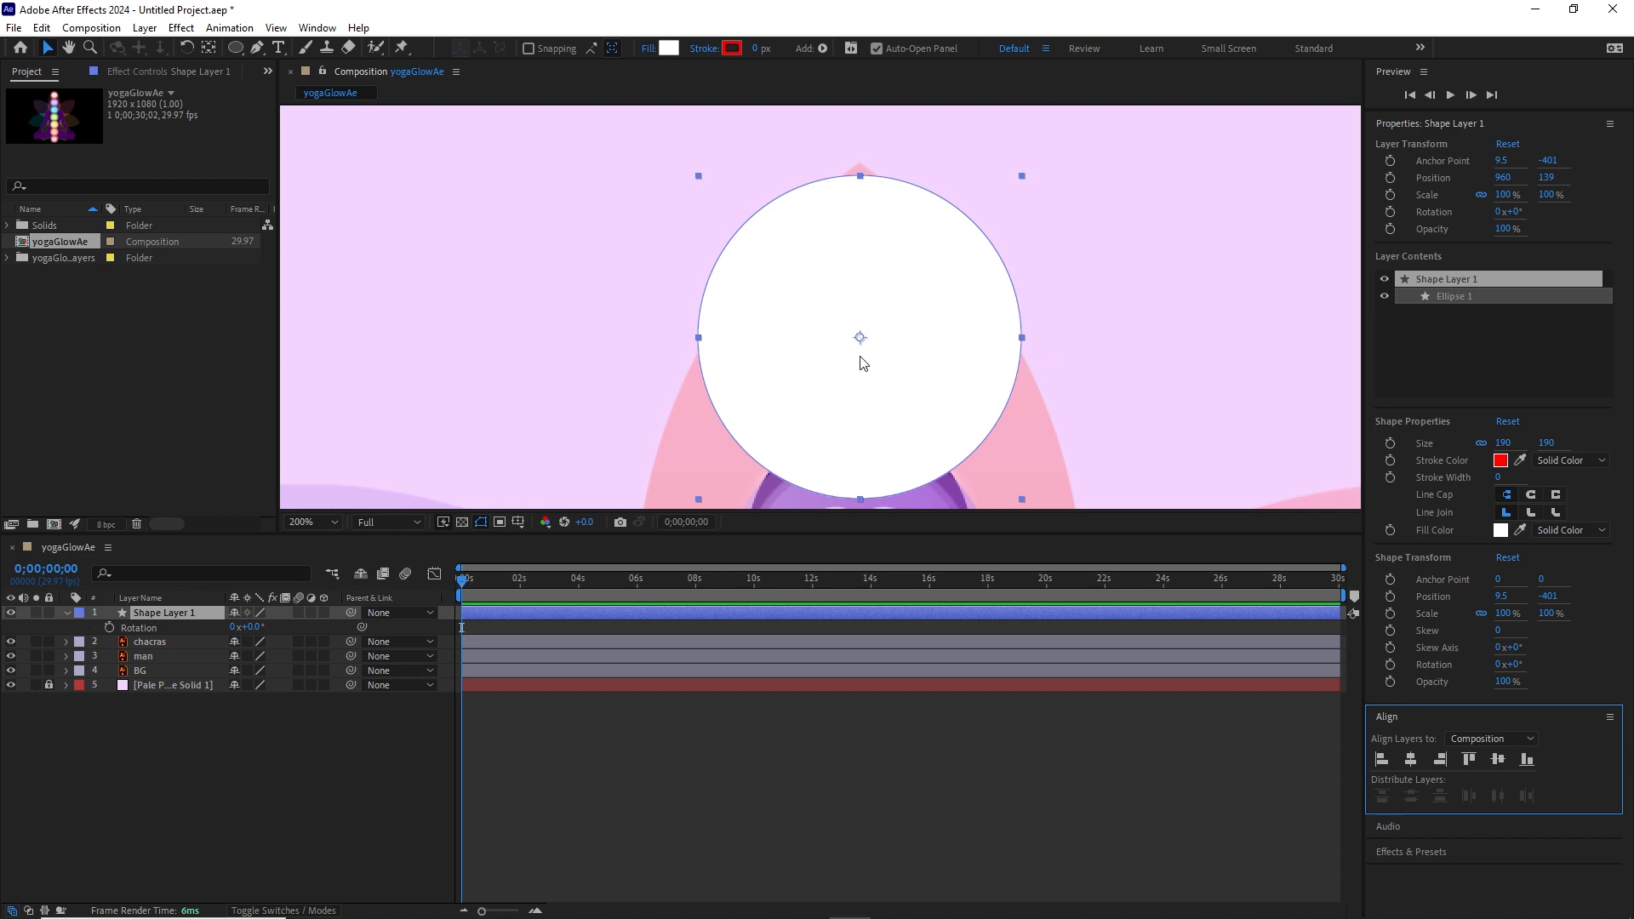
pyautogui.scroll(-3, 909, 350)
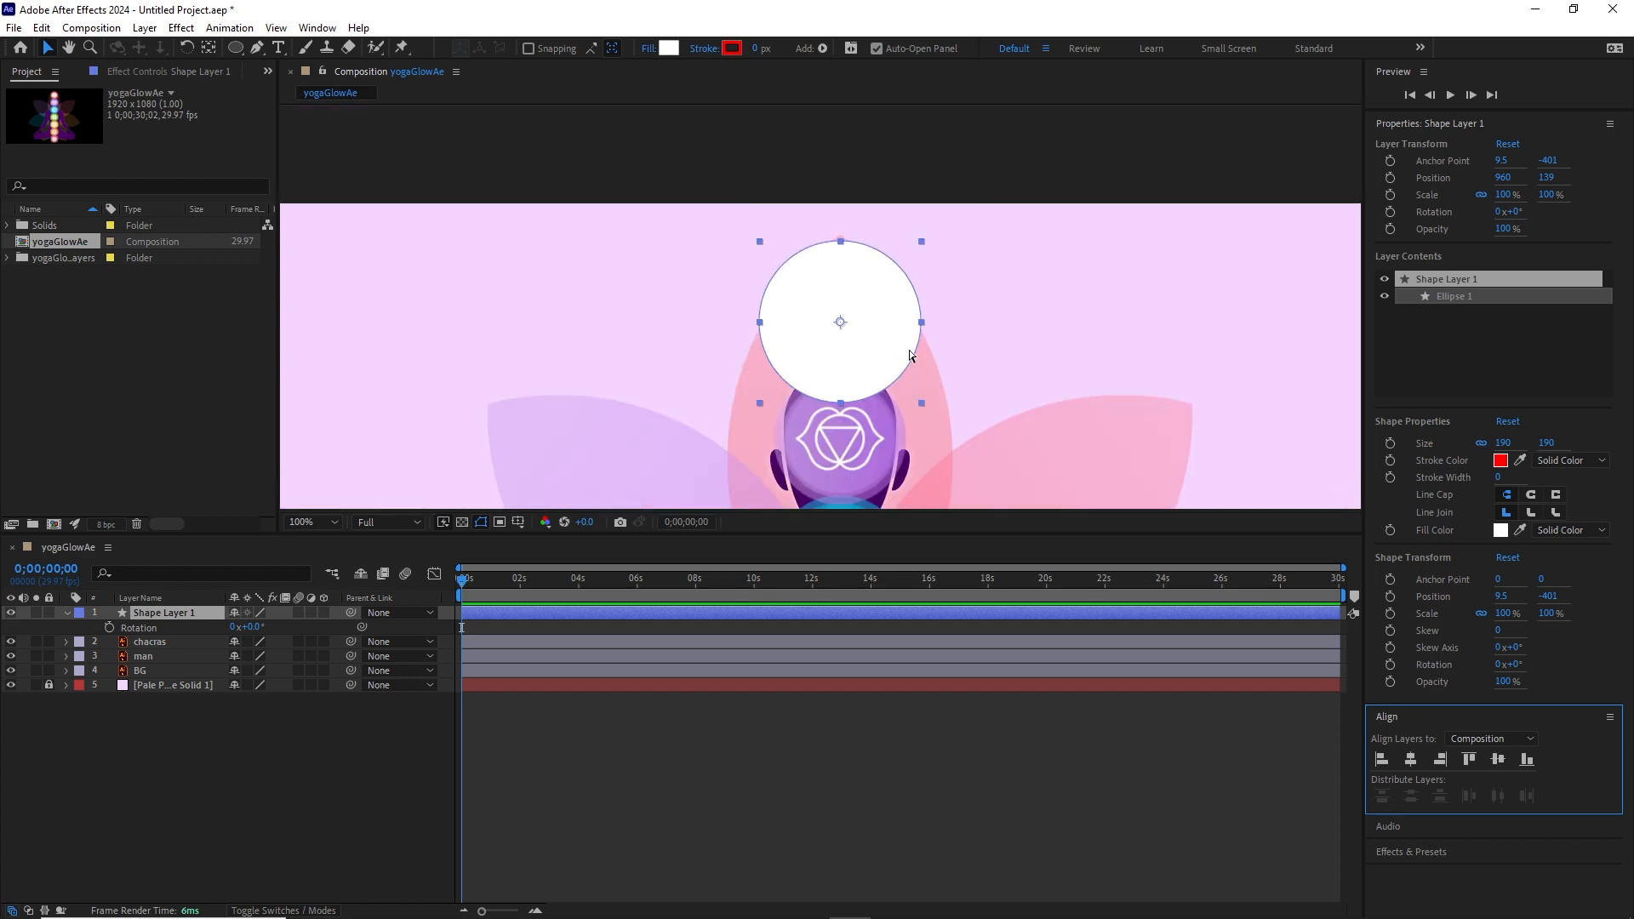
pyautogui.scroll(2, 909, 350)
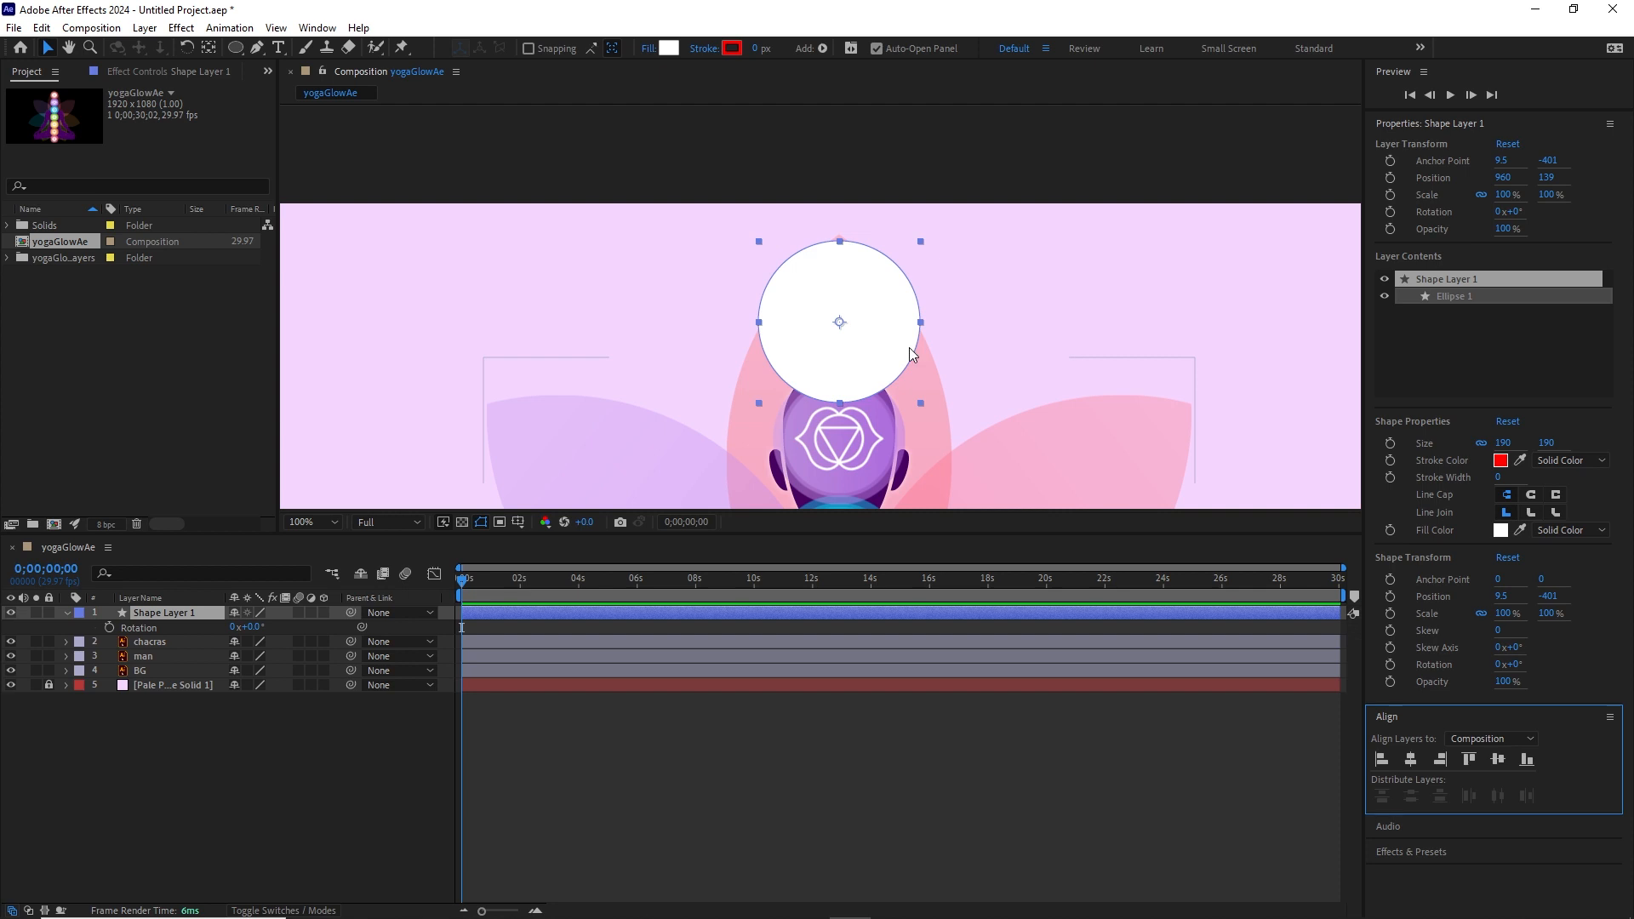
# Rename the circle's shape layer as glow.
pyautogui.click(214, 631)
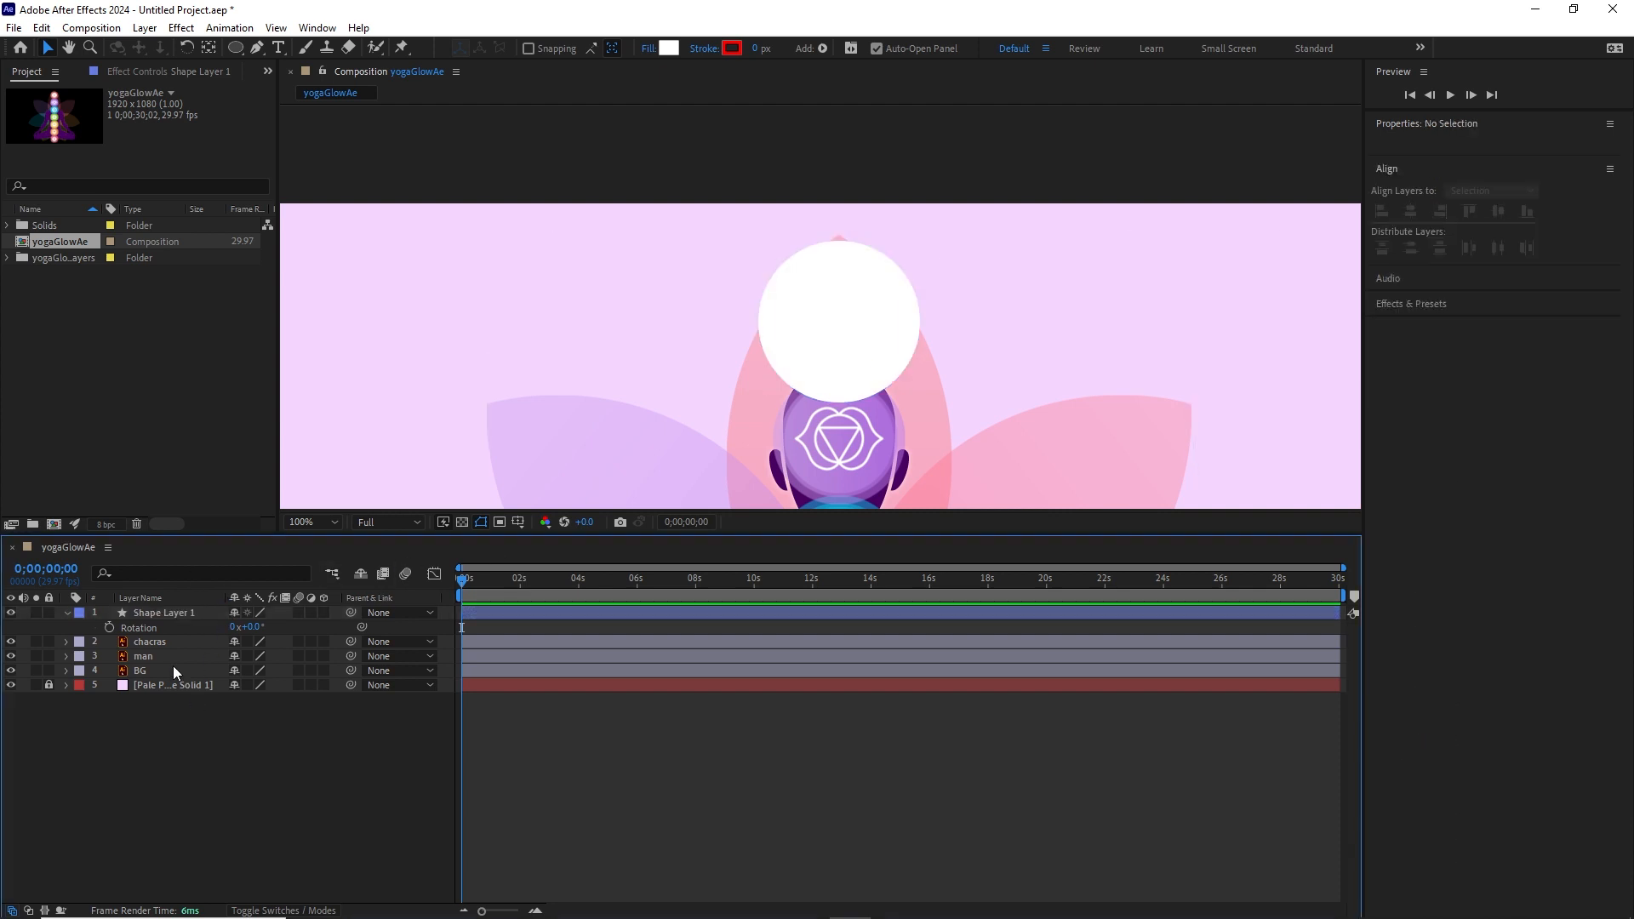
pyautogui.click(163, 610)
pyautogui.press('Return')
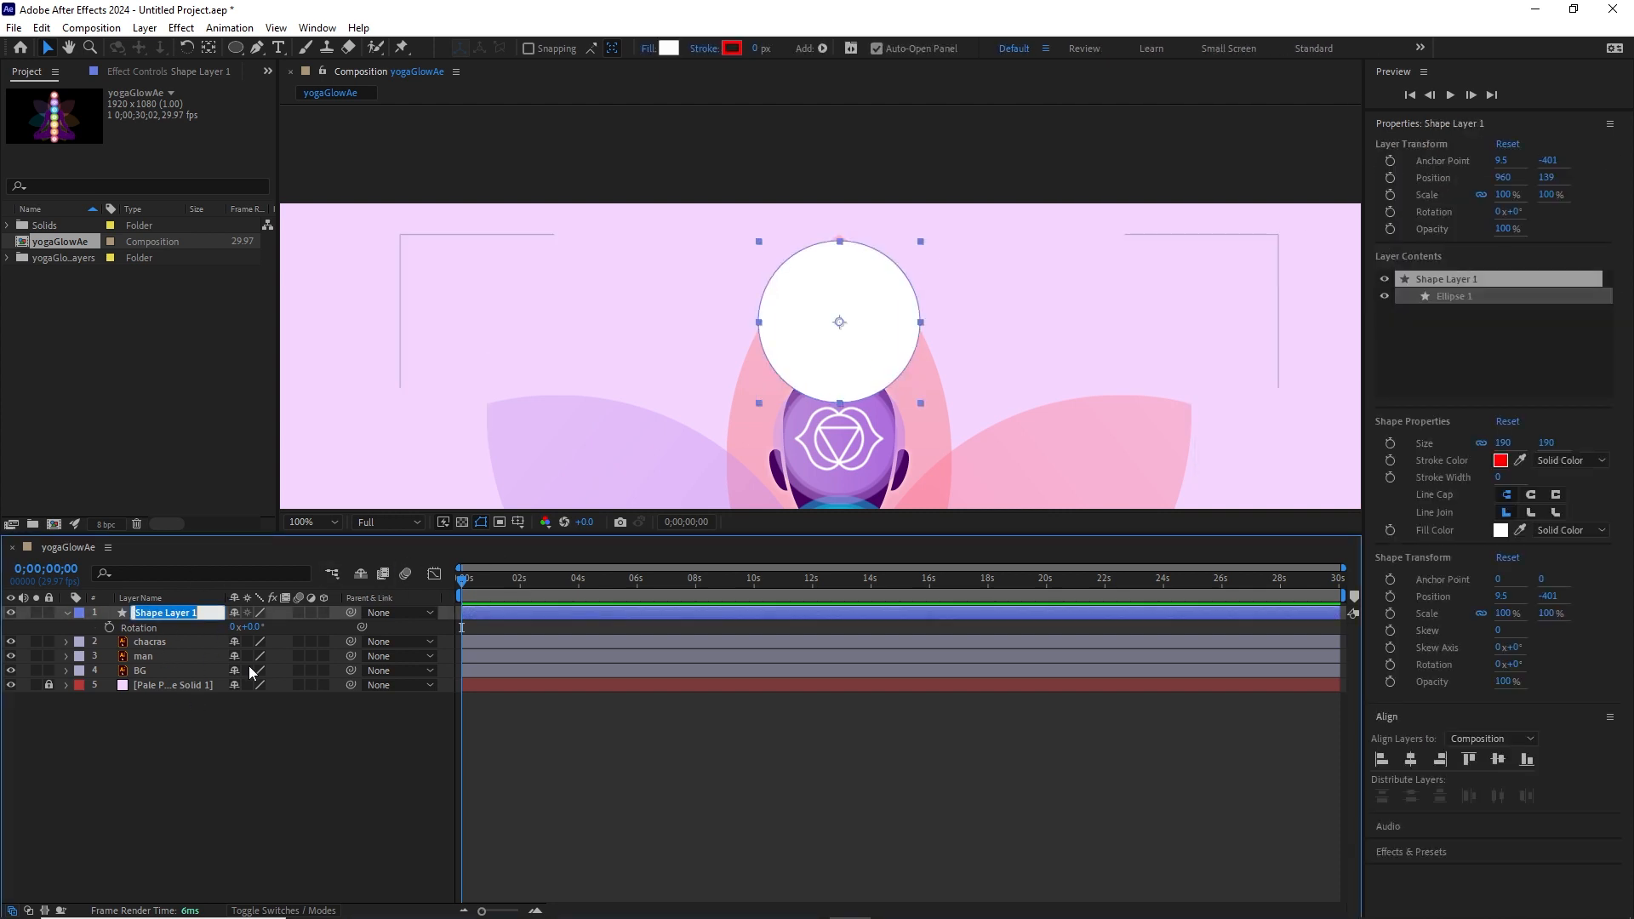
pyautogui.write('glow')
pyautogui.press('Return')
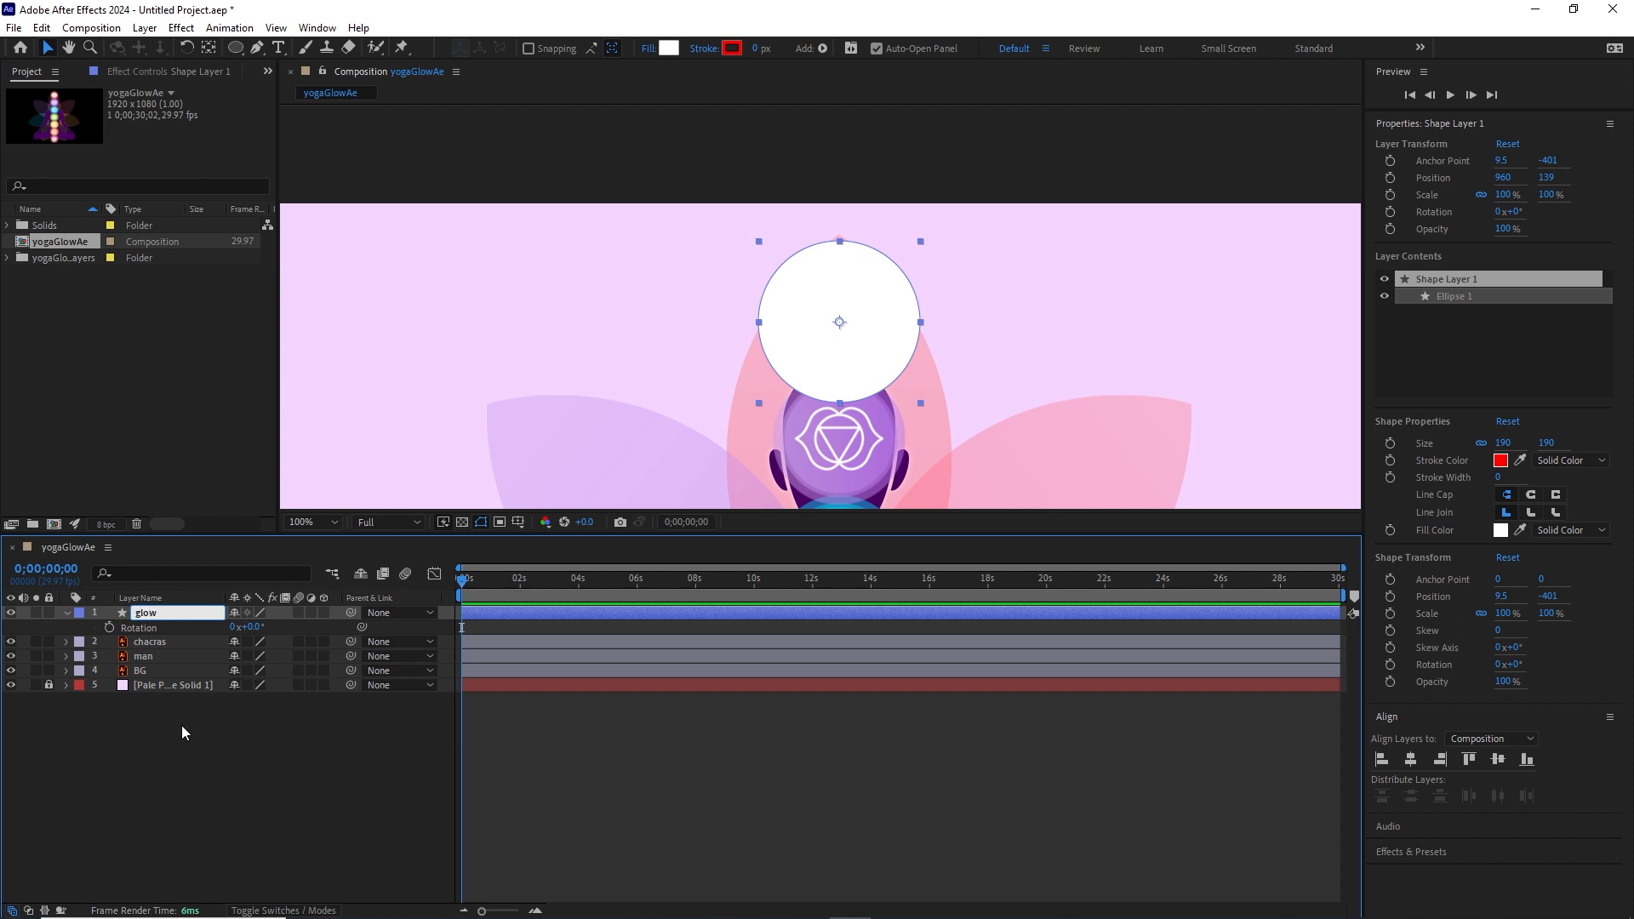
pyautogui.click(181, 725)
# Apply a Fast Box Blur effect to the glow layer with a Blur Radius of 17.
pyautogui.click(152, 617)
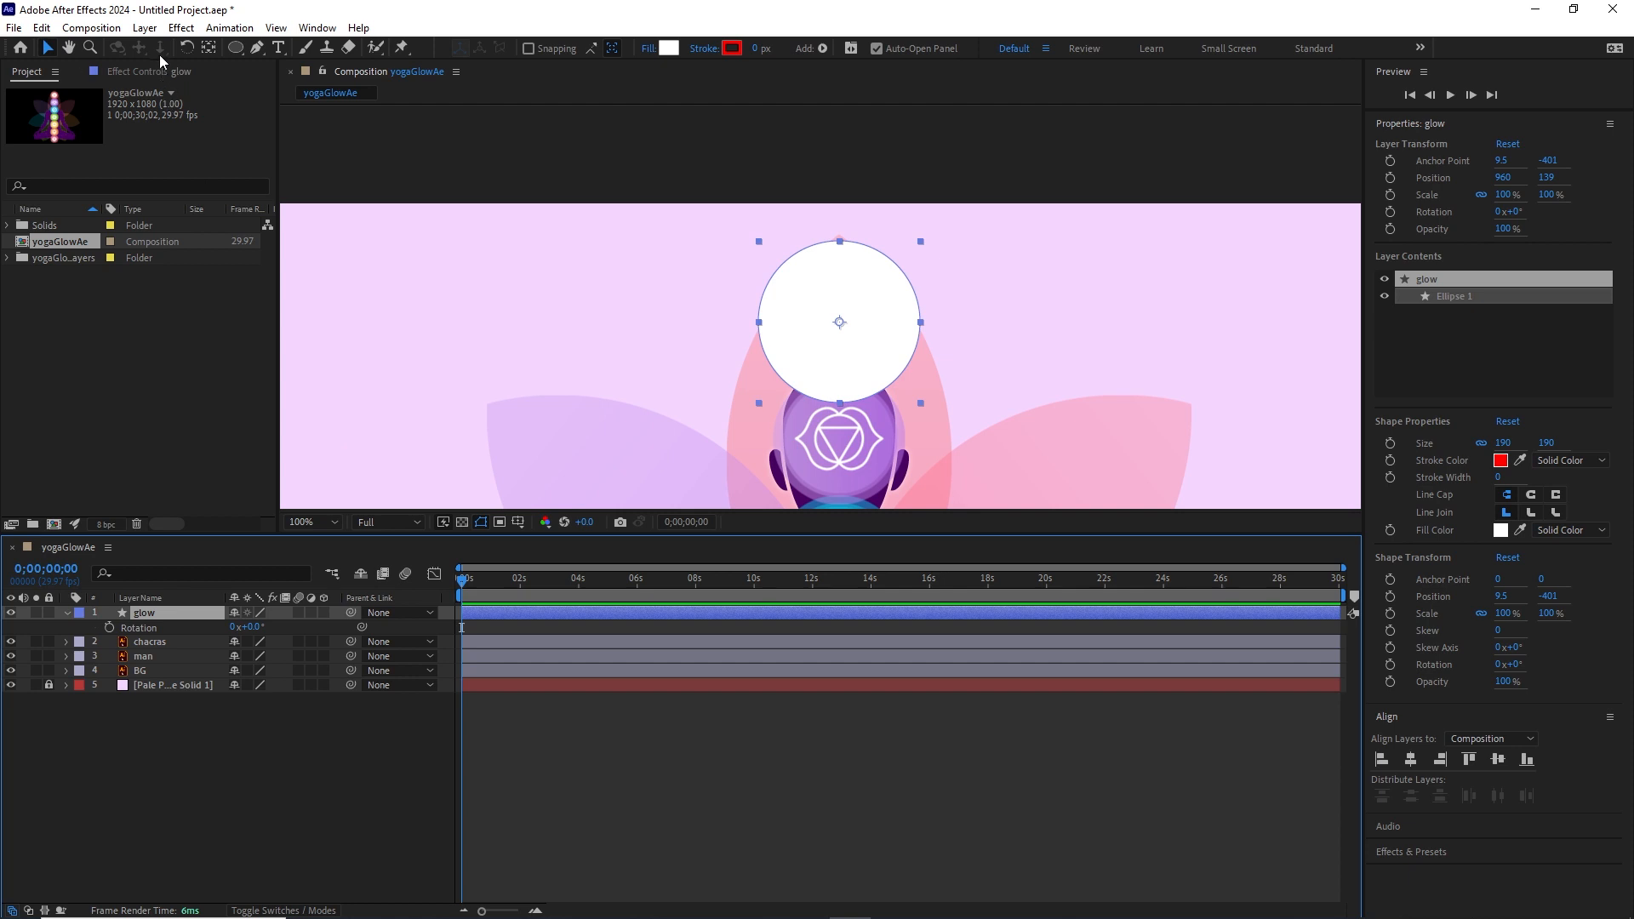
pyautogui.click(181, 27)
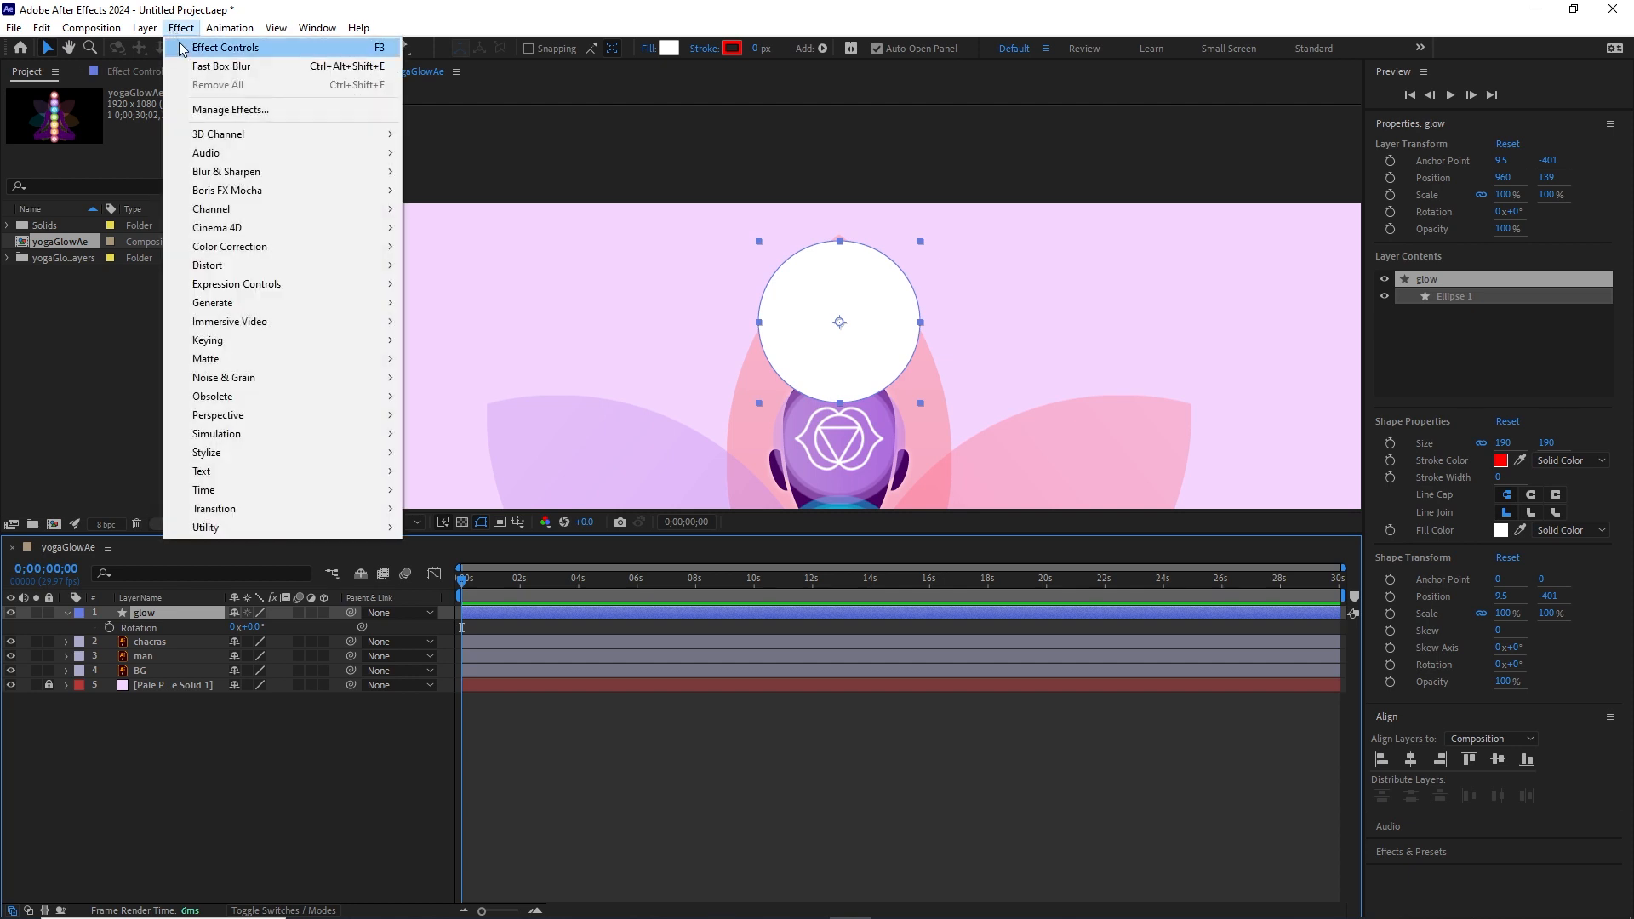
pyautogui.moveTo(281, 174)
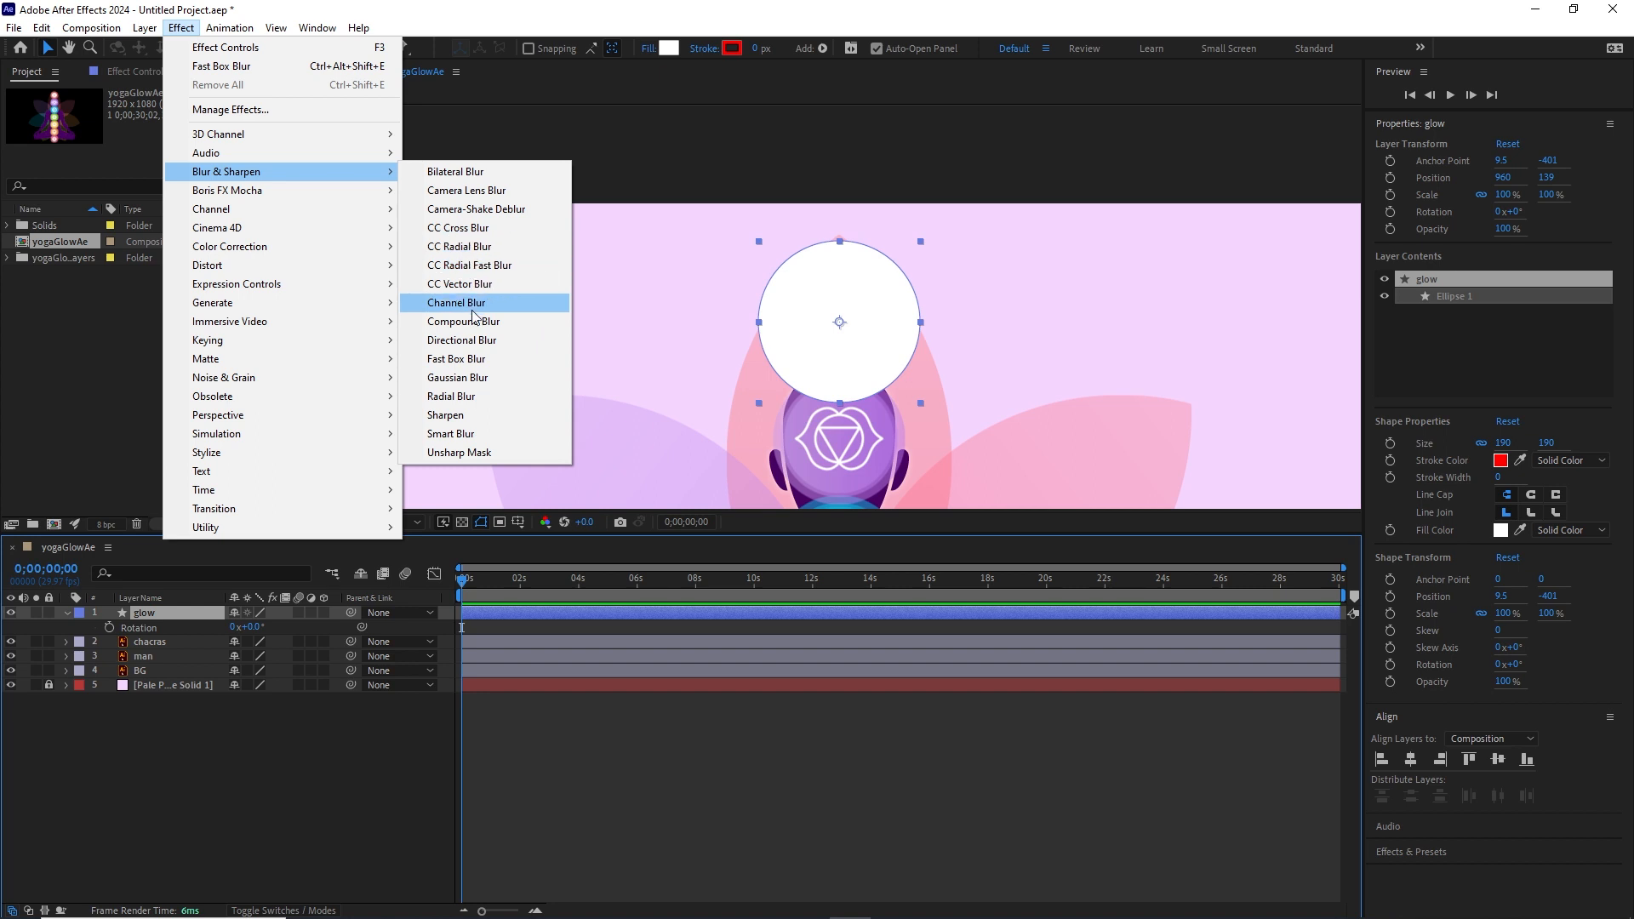
pyautogui.click(449, 364)
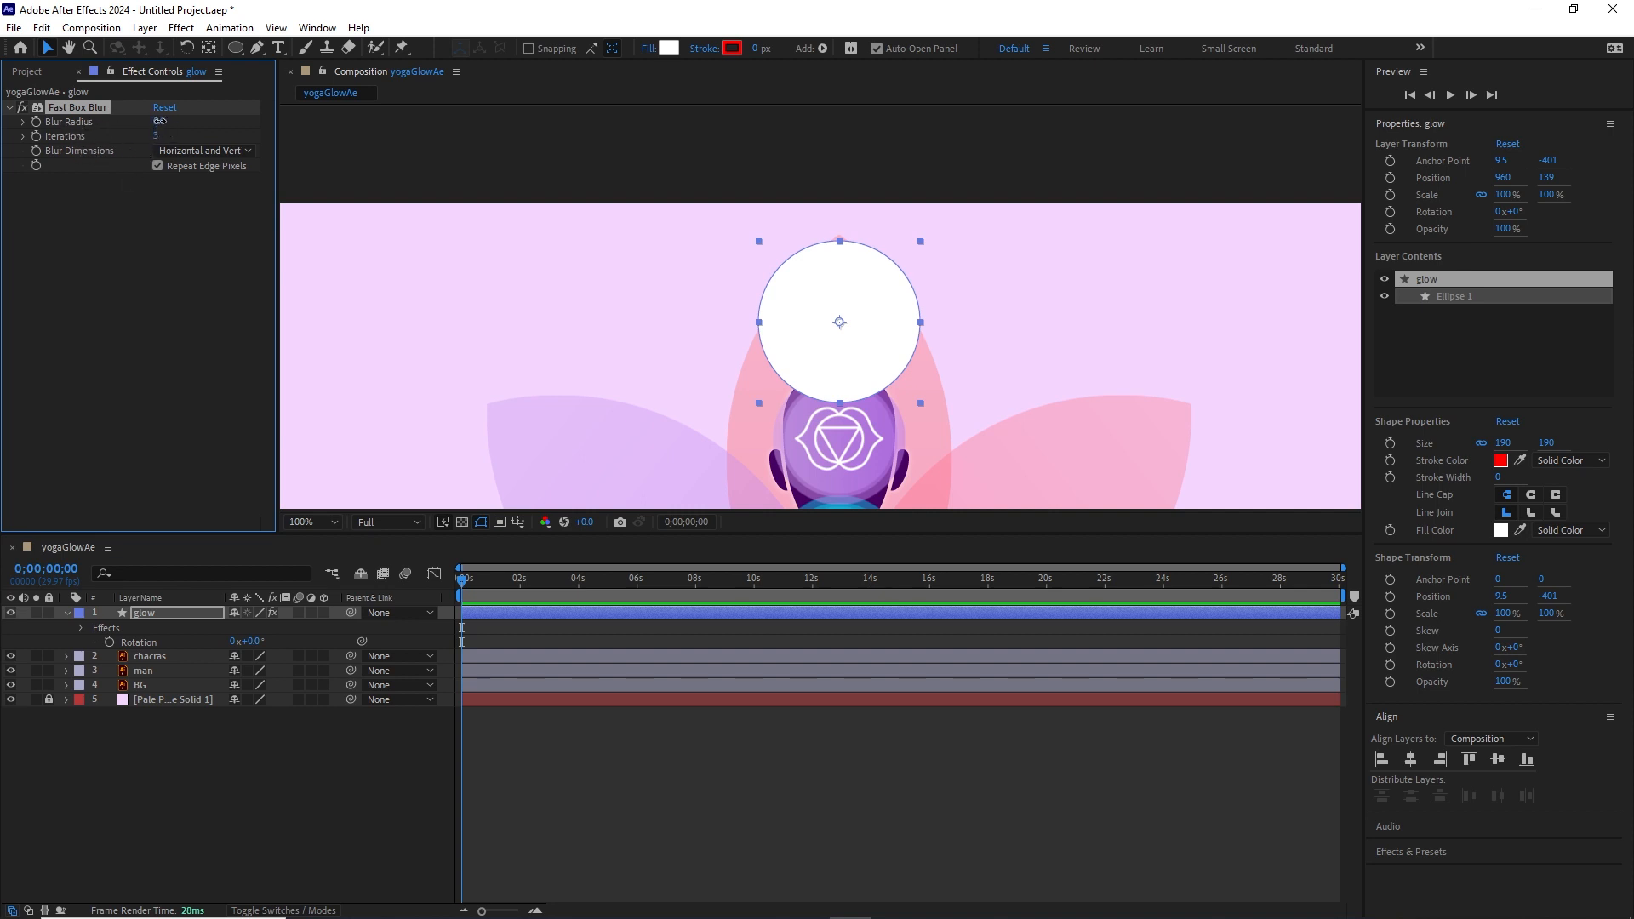
pyautogui.moveTo(162, 121); pyautogui.dragTo(182, 125)
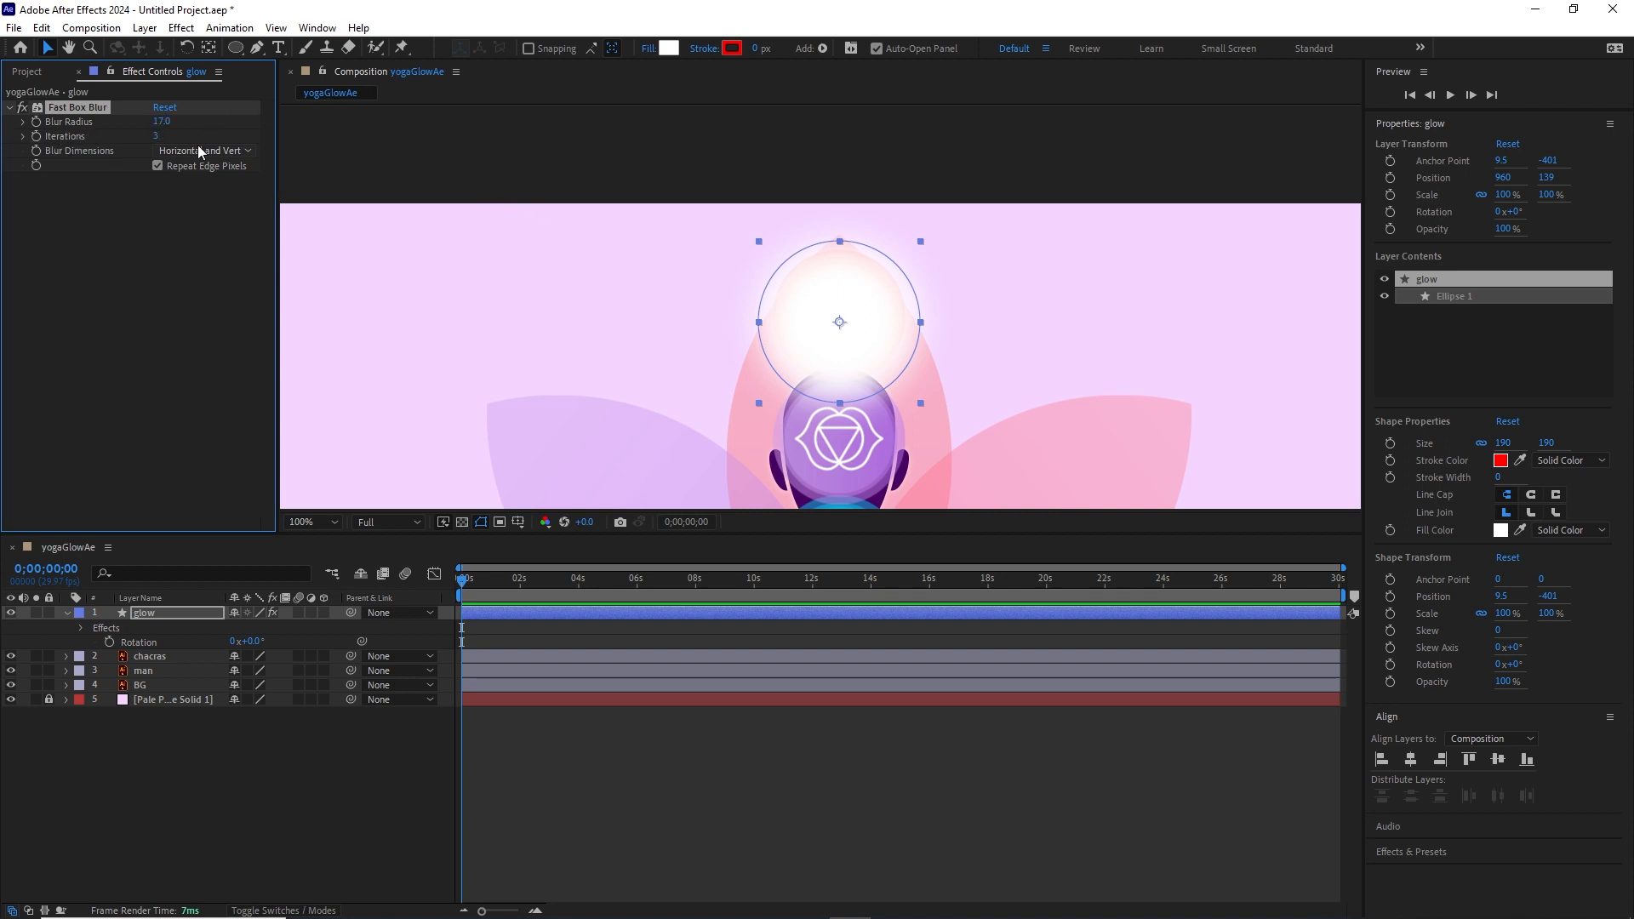
# Try 1 iteration for the Fast Box Blur and settle on 2 iterations.
pyautogui.click(156, 138)
pyautogui.write('1')
pyautogui.press('Return')
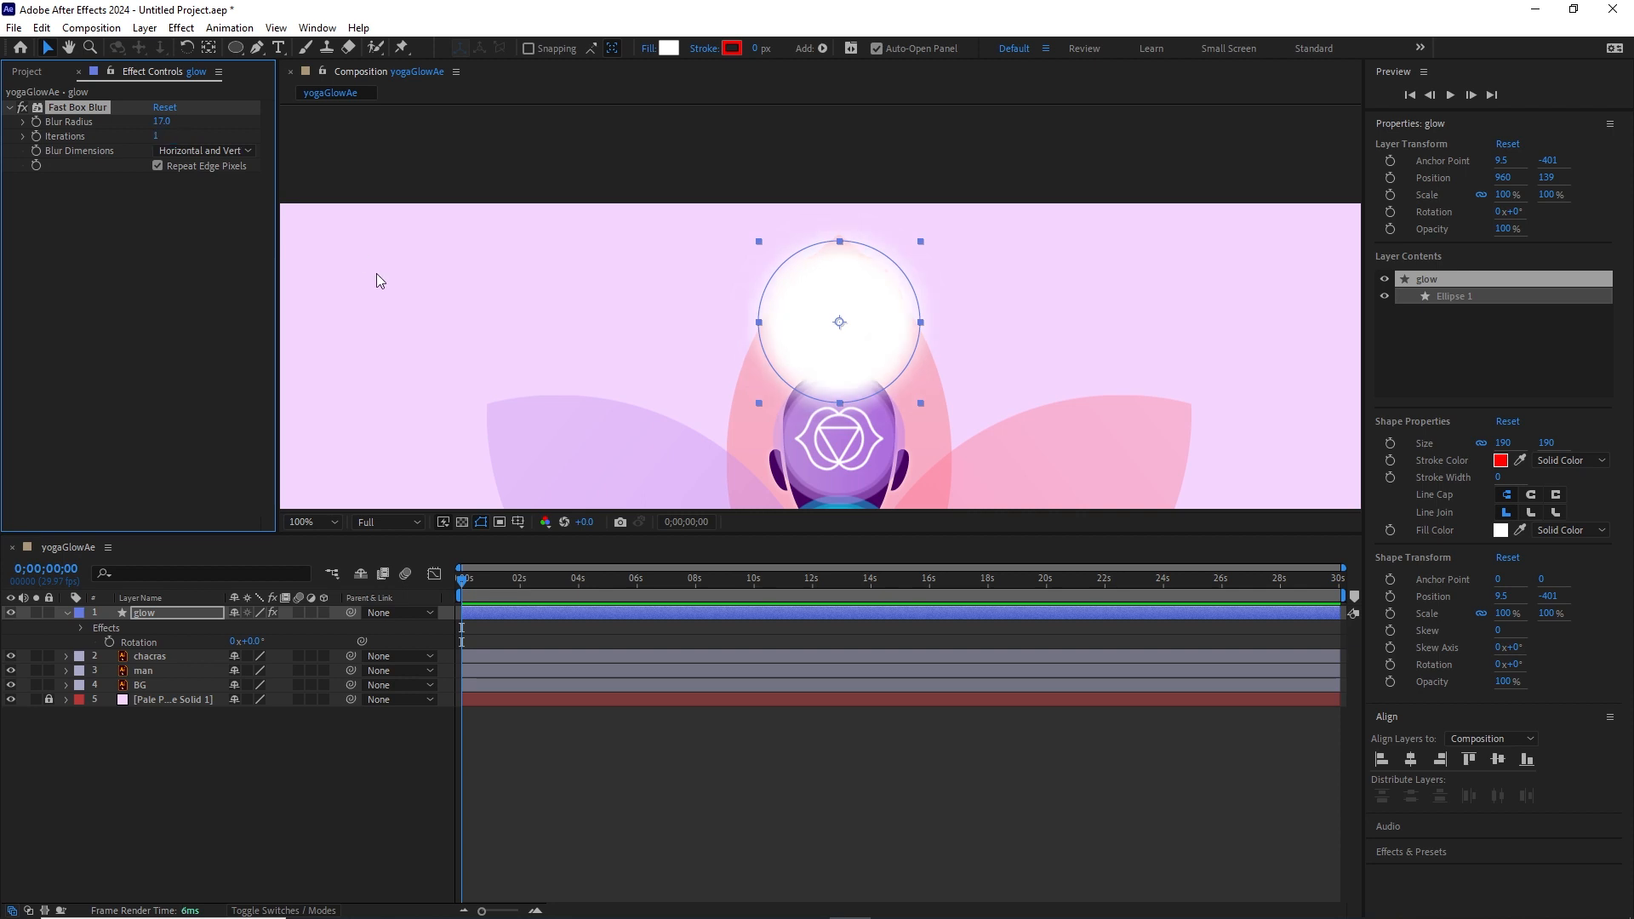
pyautogui.click(156, 138)
pyautogui.write('2')
pyautogui.press('Return')
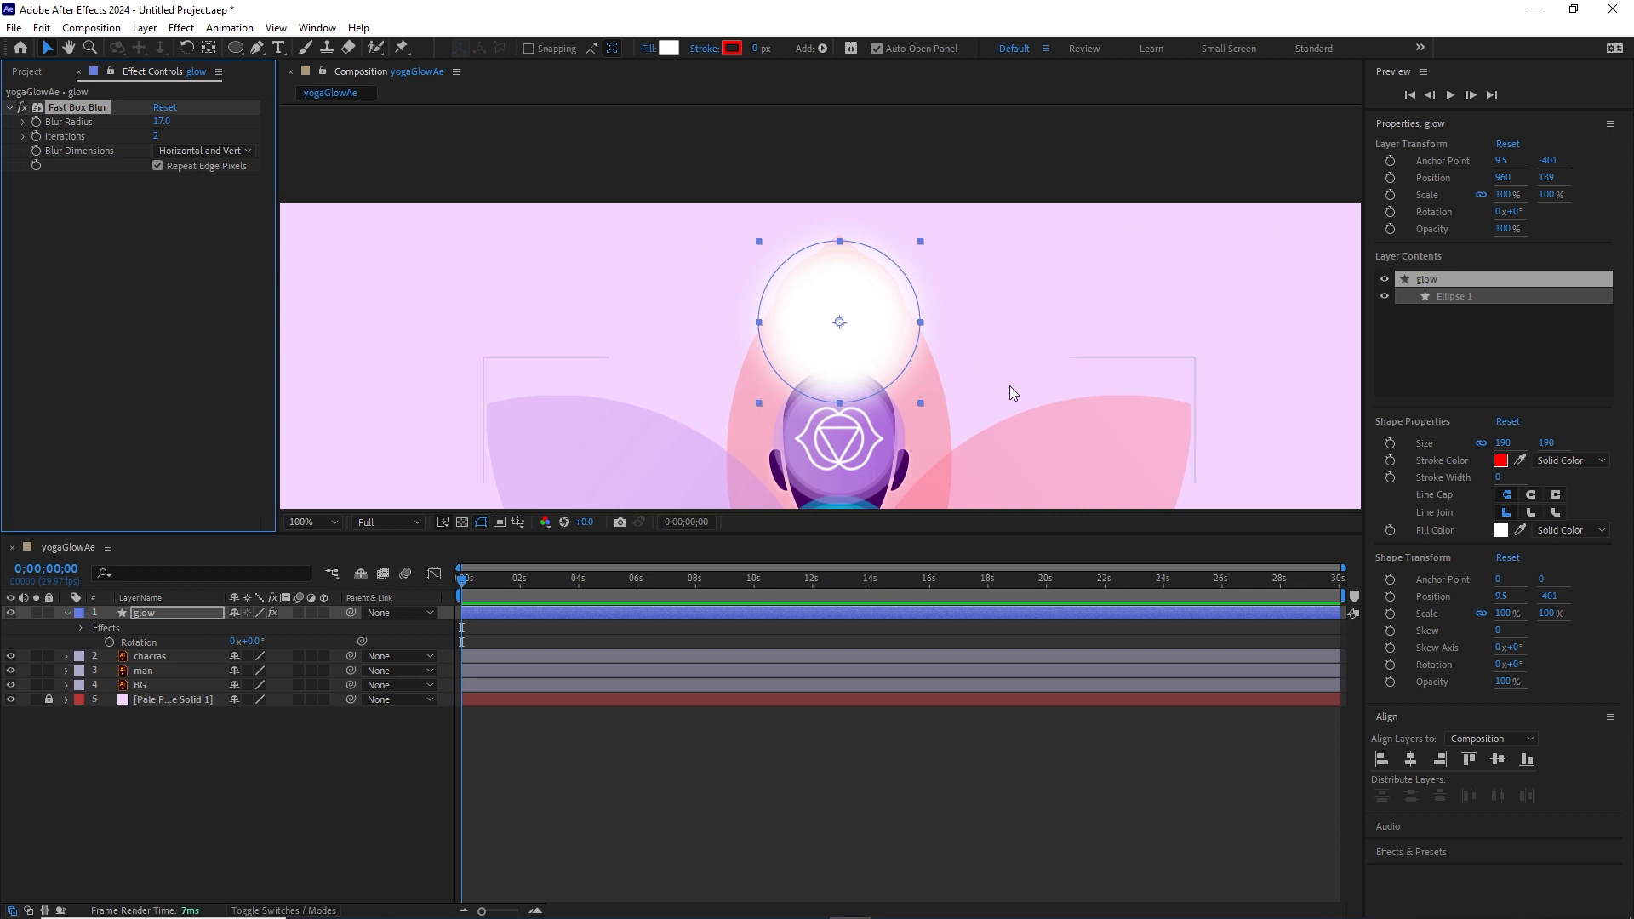
pyautogui.scroll(-1, 977, 360)
pyautogui.scroll(3, 977, 360)
pyautogui.click(248, 778)
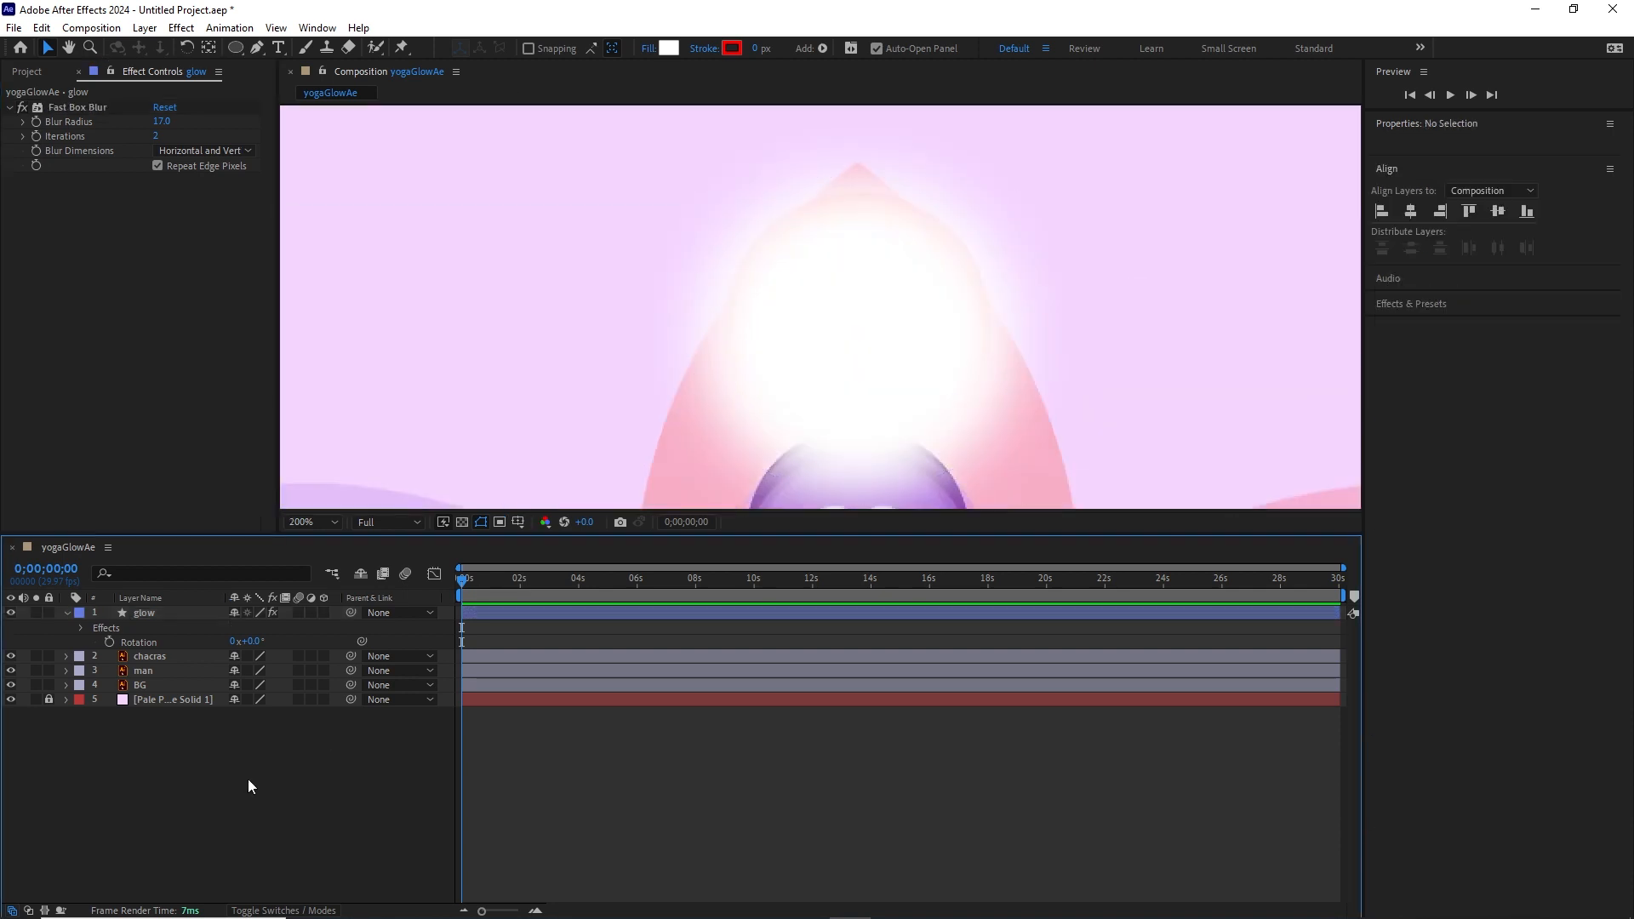
# Scale the glow layer up to 104%.
pyautogui.click(157, 622)
pyautogui.press('s')
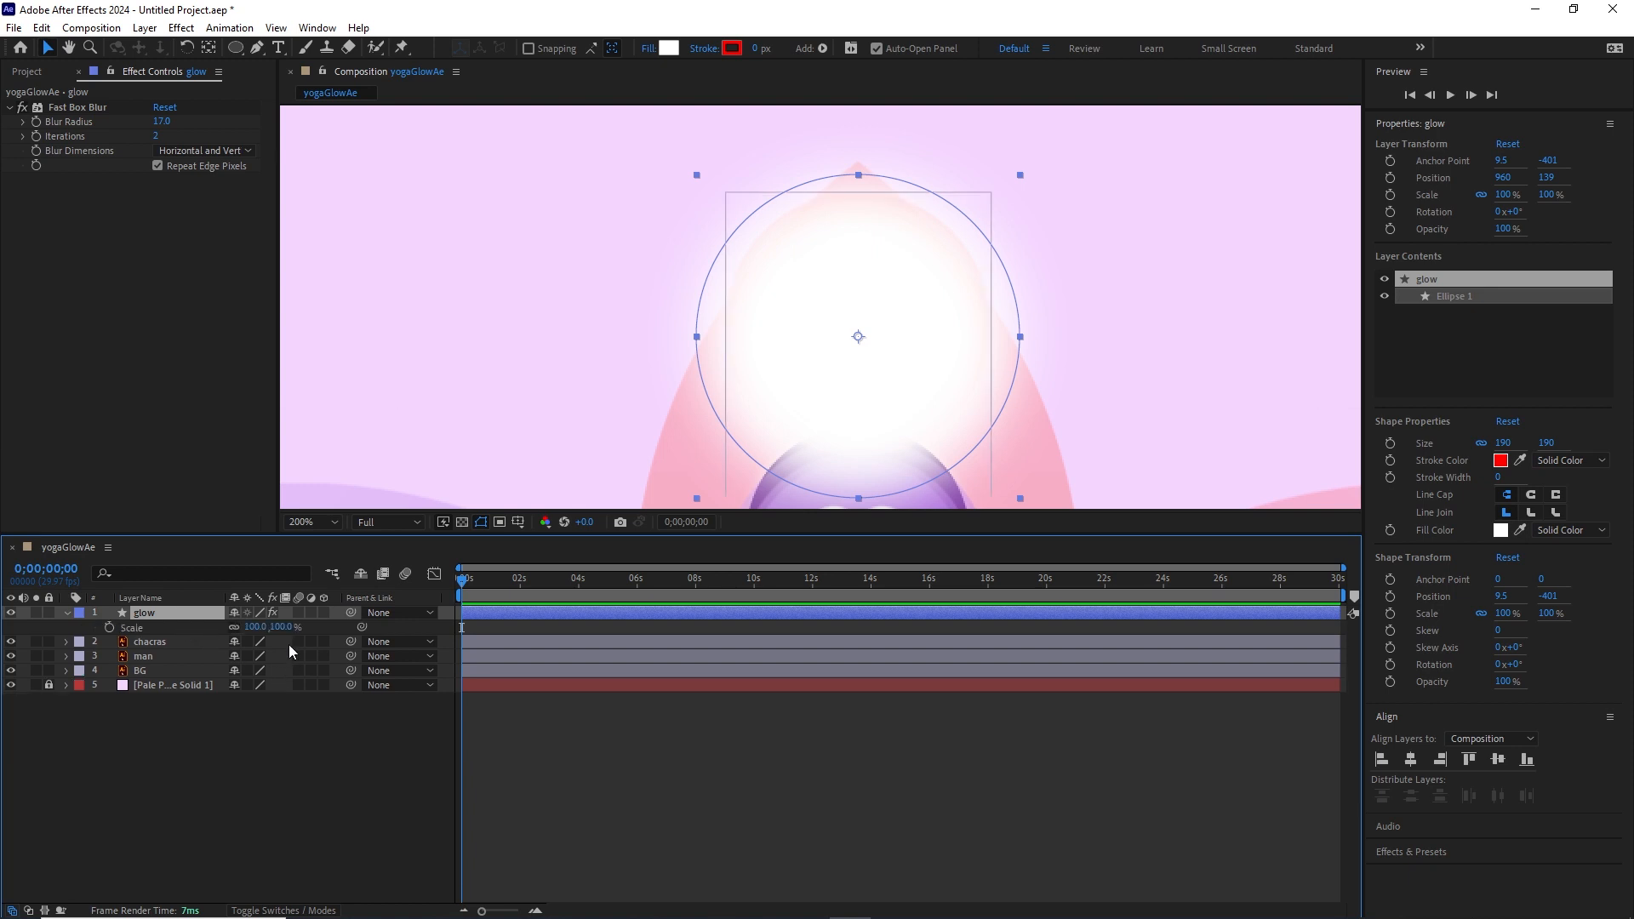
pyautogui.moveTo(284, 634); pyautogui.dragTo(286, 628)
pyautogui.scroll(-4, 928, 323)
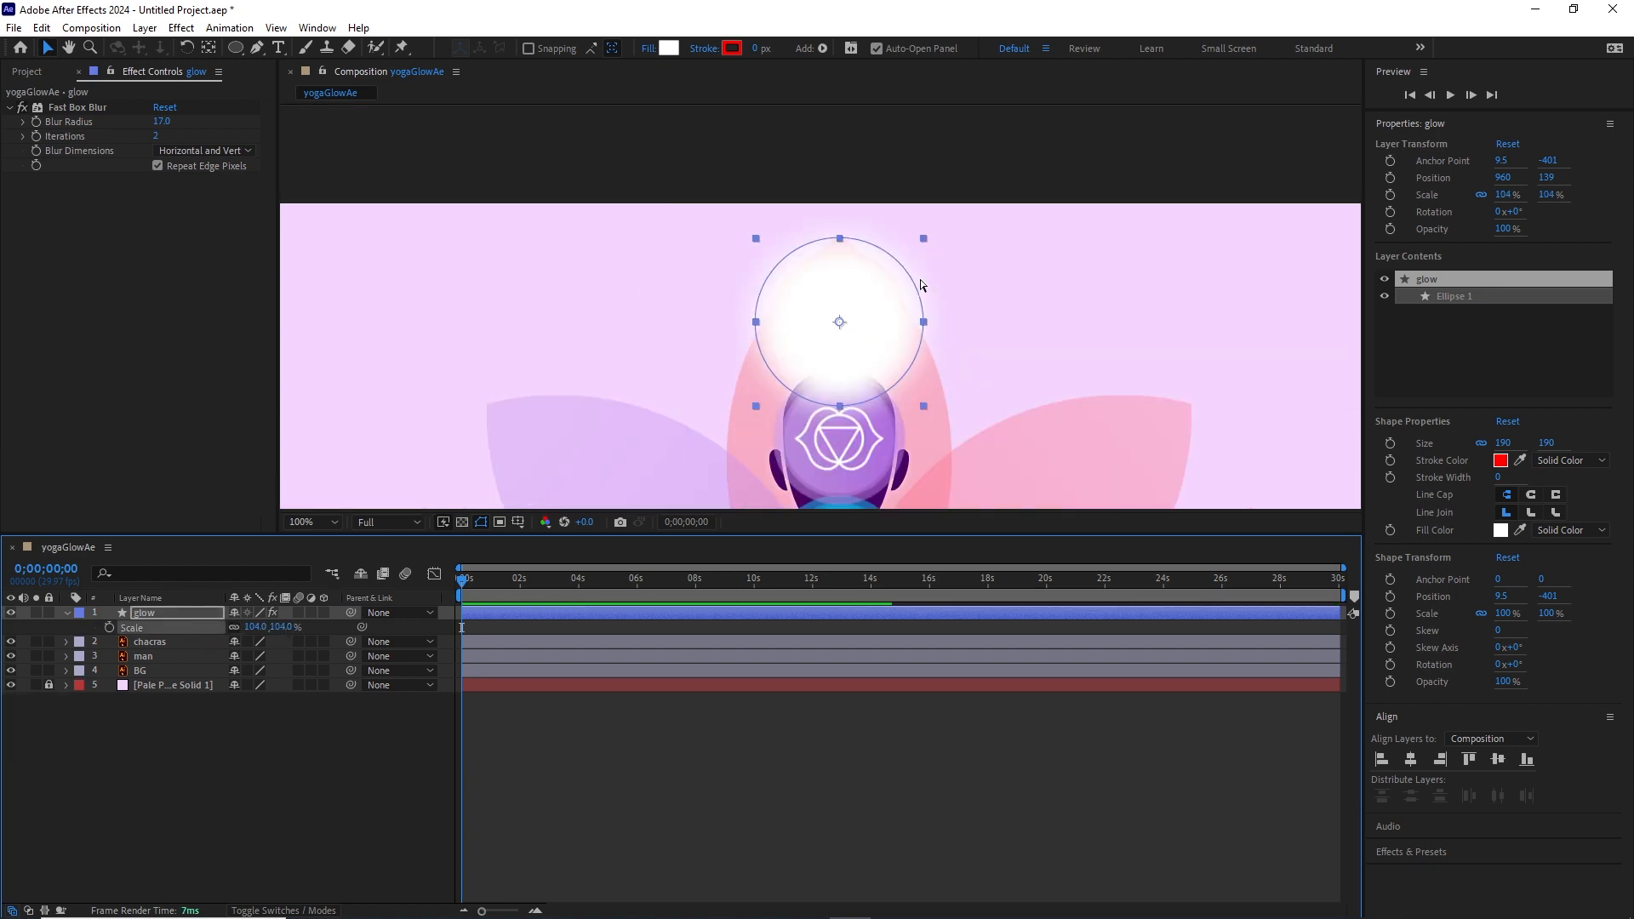
# Move the glow layer straight down from the topmost chakra to the lowest pink chakra, to a Y position of about 979.
pyautogui.press('space')
pyautogui.moveTo(933, 403); pyautogui.dragTo(956, 244)
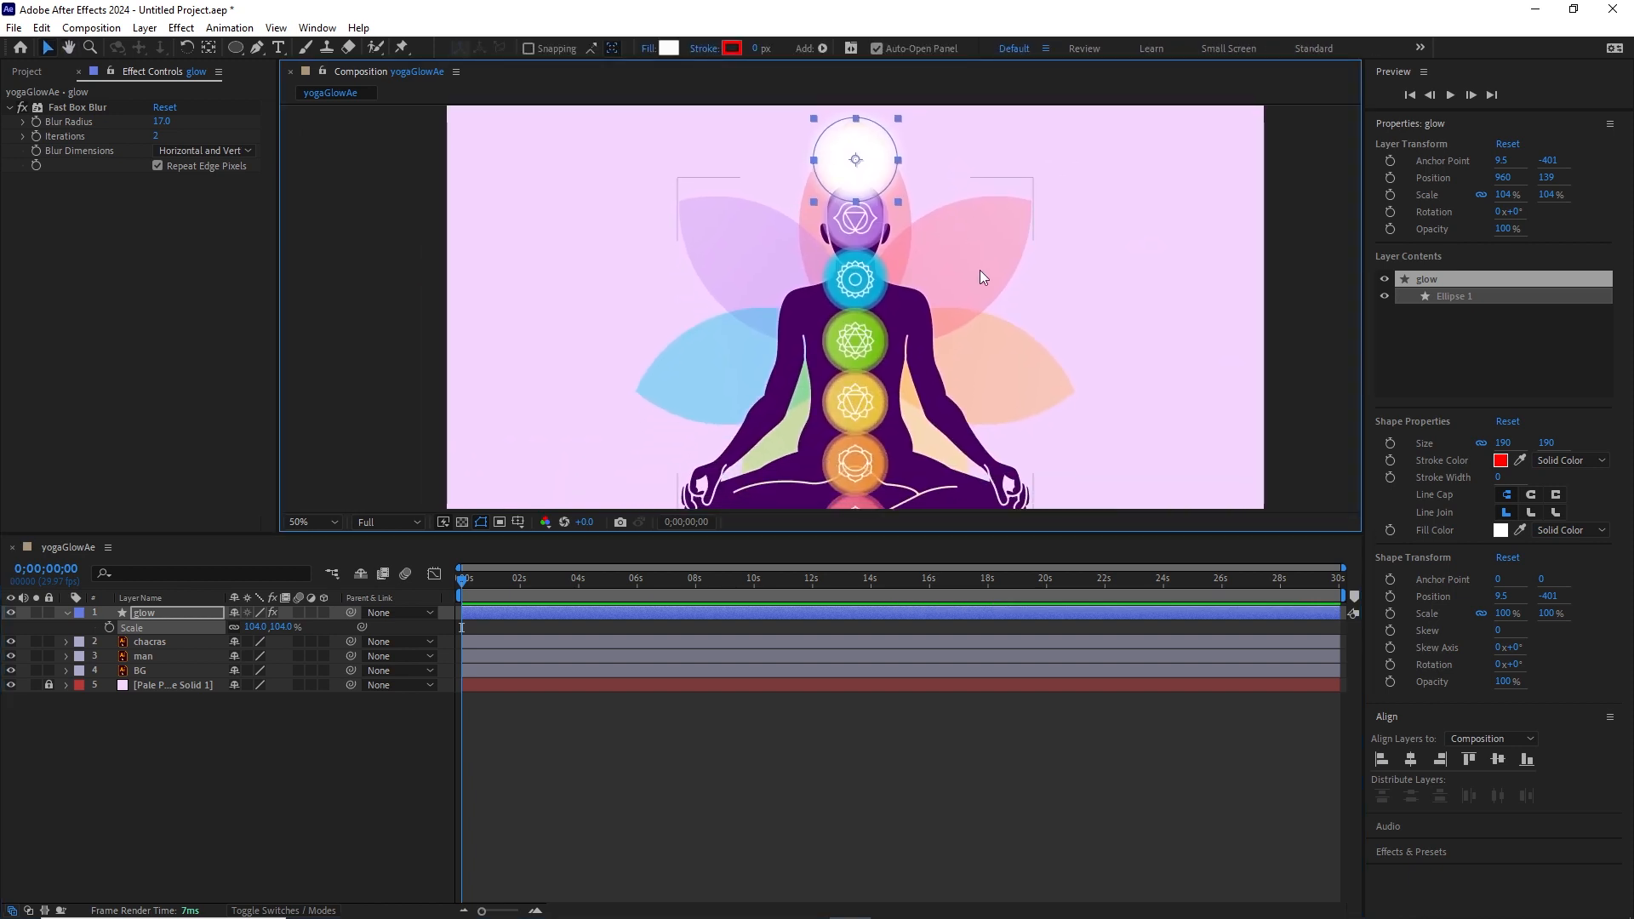
pyautogui.press('space')
pyautogui.moveTo(1025, 298); pyautogui.dragTo(1021, 257)
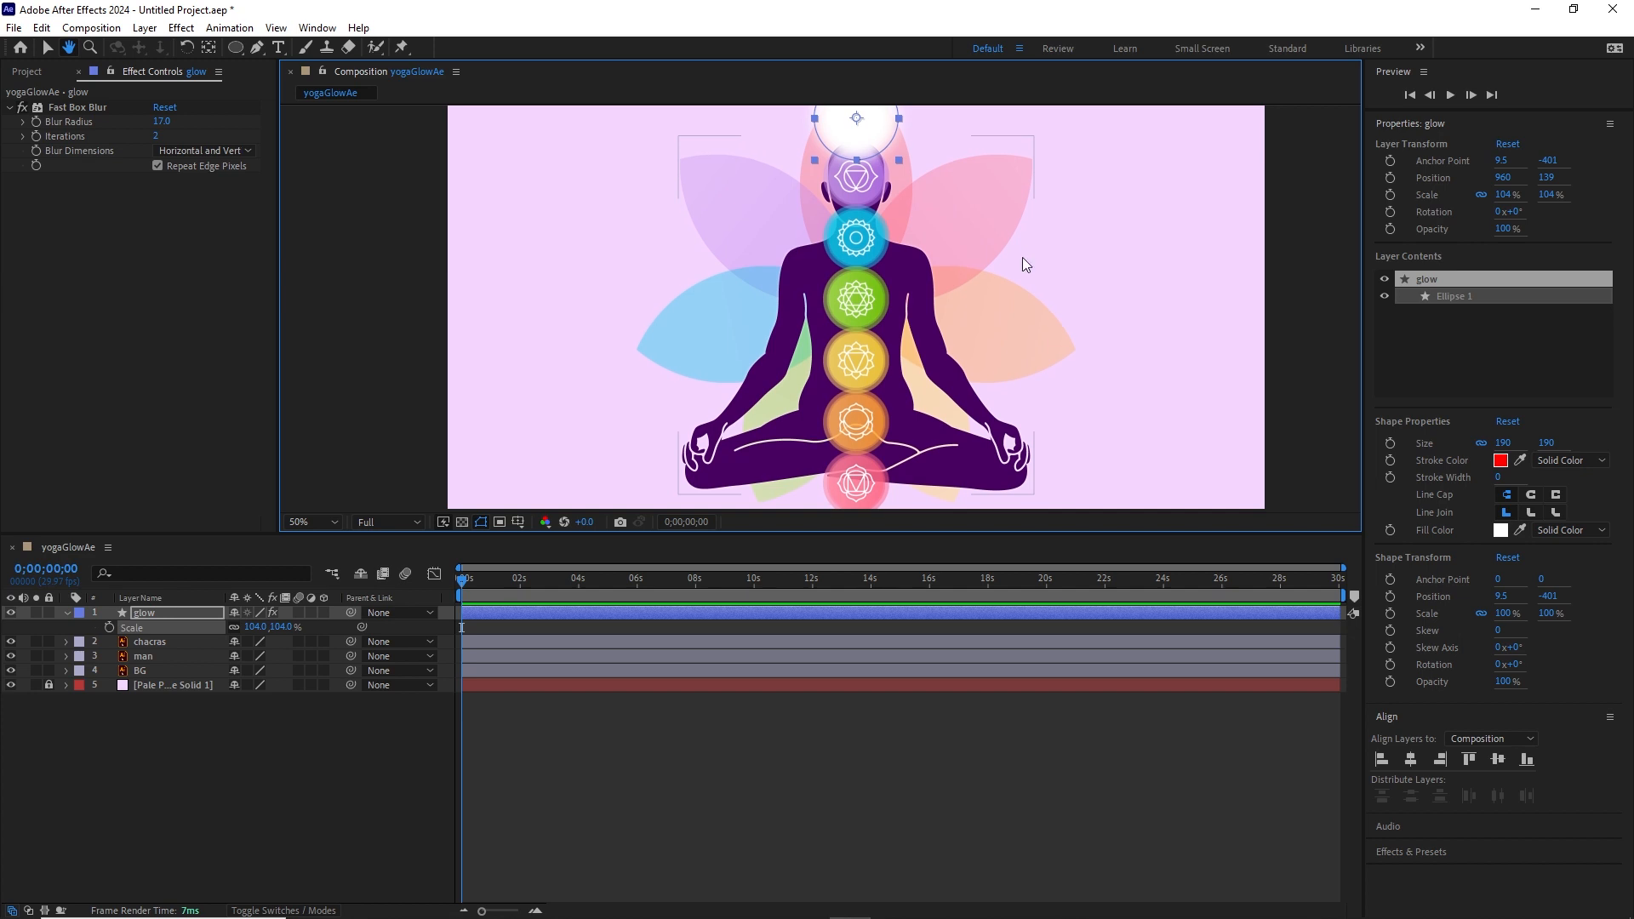
pyautogui.hotkey('shift', 'Down')
pyautogui.hotkey('shift', 'Down')
pyautogui.hotkey('shift', 'Down')
pyautogui.hotkey('shift', 'Down')
pyautogui.hotkey('shift', 'Down')
pyautogui.hotkey('shift', 'Down')
pyautogui.hotkey('shift', 'Down')
pyautogui.hotkey('shift', 'Down')
pyautogui.hotkey('shift', 'Down')
pyautogui.hotkey('shift', 'Down')
pyautogui.hotkey('shift', 'Down')
pyautogui.hotkey('shift', 'Down')
pyautogui.hotkey('shift', 'Down')
pyautogui.hotkey('shift', 'Down')
pyautogui.hotkey('shift', 'Down')
pyautogui.hotkey('shift', 'Down')
pyautogui.hotkey('shift', 'Down')
pyautogui.hotkey('shift', 'Down')
pyautogui.hotkey('shift', 'Down')
pyautogui.hotkey('shift', 'Down')
pyautogui.hotkey('shift', 'Down')
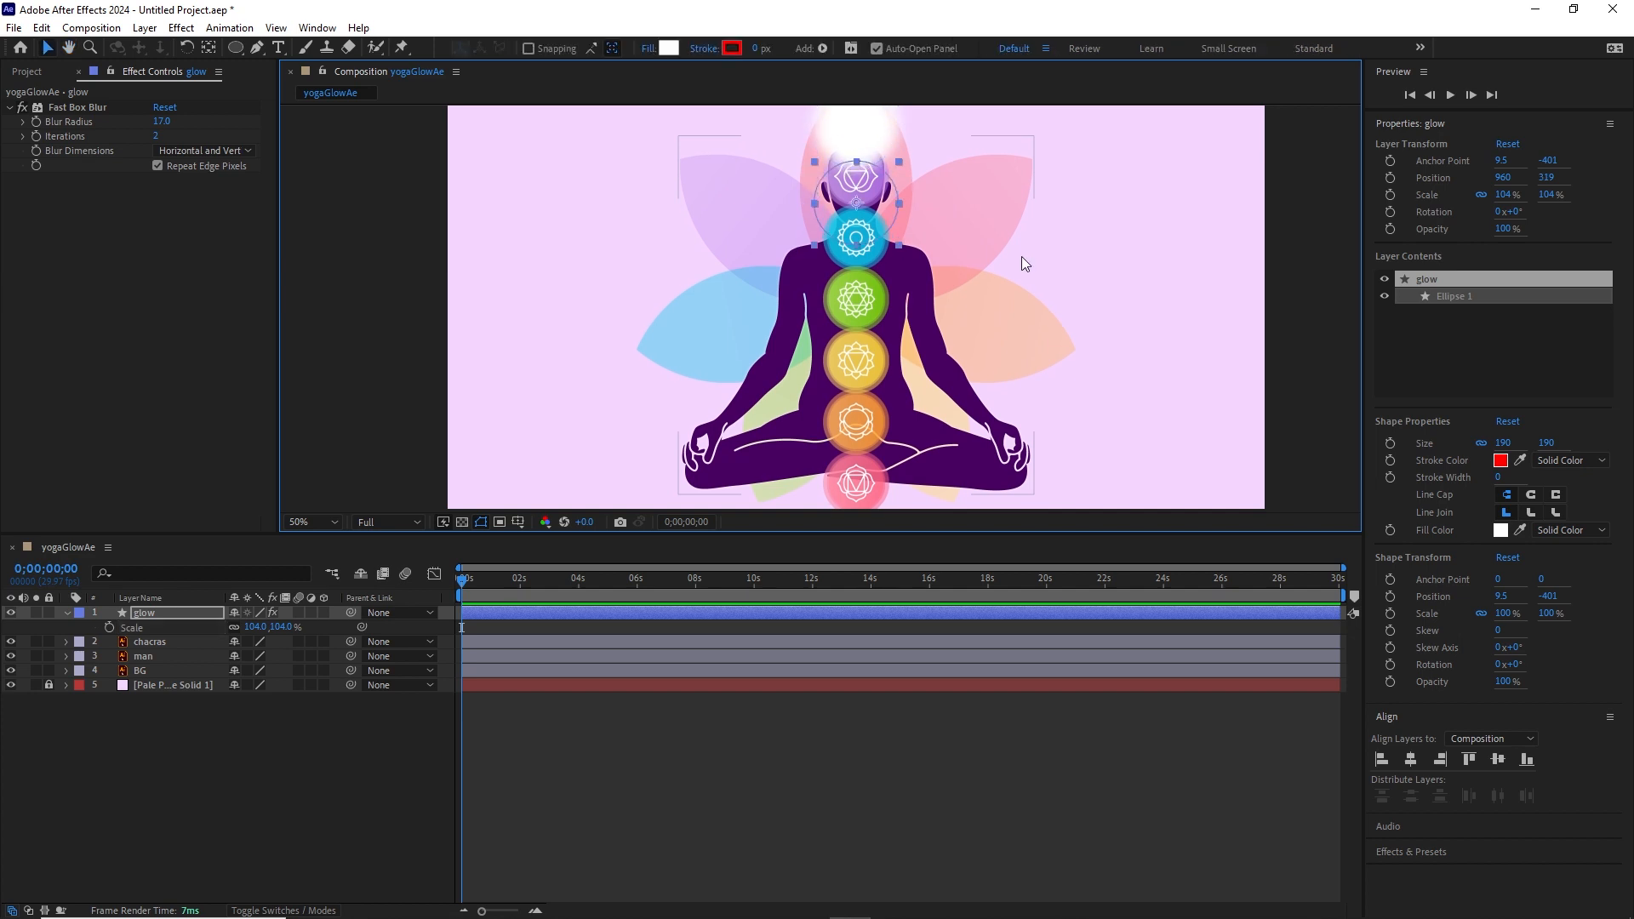
pyautogui.hotkey('shift', 'Down')
pyautogui.hotkey('shift', 'Down')
pyautogui.hotkey('shift', 'Down')
pyautogui.hotkey('shift', 'Down')
pyautogui.hotkey('shift', 'Down')
pyautogui.hotkey('shift', 'Down')
pyautogui.hotkey('shift', 'Down')
pyautogui.hotkey('shift', 'Down')
pyautogui.hotkey('shift', 'Down')
pyautogui.hotkey('shift', 'Down')
pyautogui.hotkey('shift', 'Down')
pyautogui.hotkey('shift', 'Down')
pyautogui.hotkey('shift', 'Down')
pyautogui.hotkey('shift', 'Down')
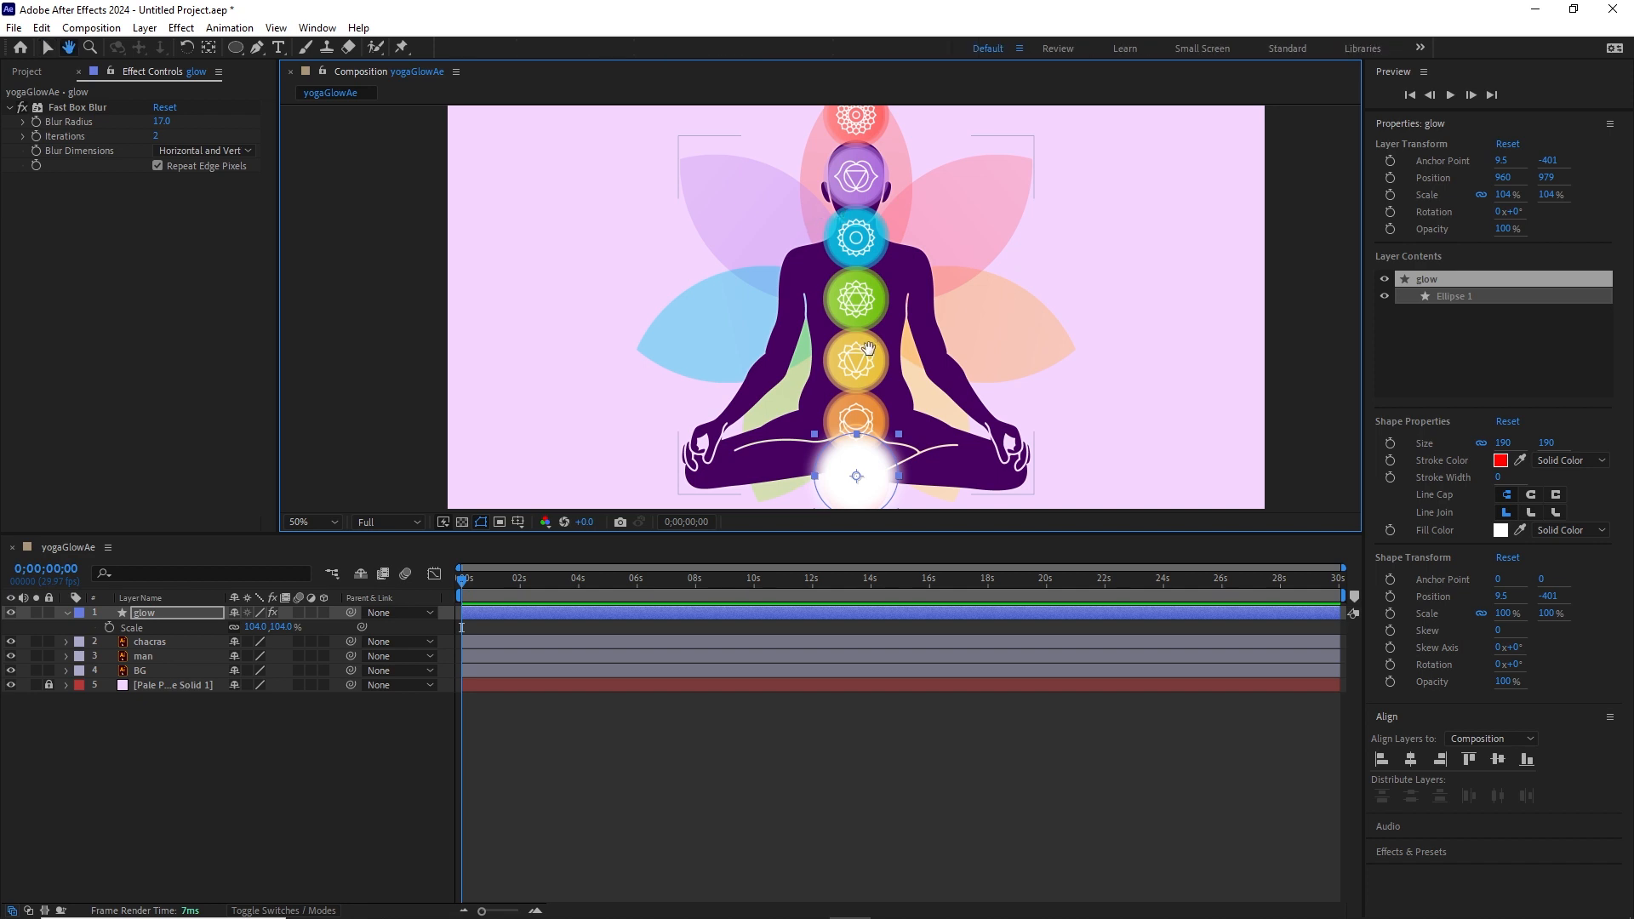
# Fine-tune the glow's vertical position to 996.5 so it is centred on the lowest pink chakra.
pyautogui.moveTo(861, 468); pyautogui.dragTo(826, 118)
pyautogui.scroll(2, 865, 407)
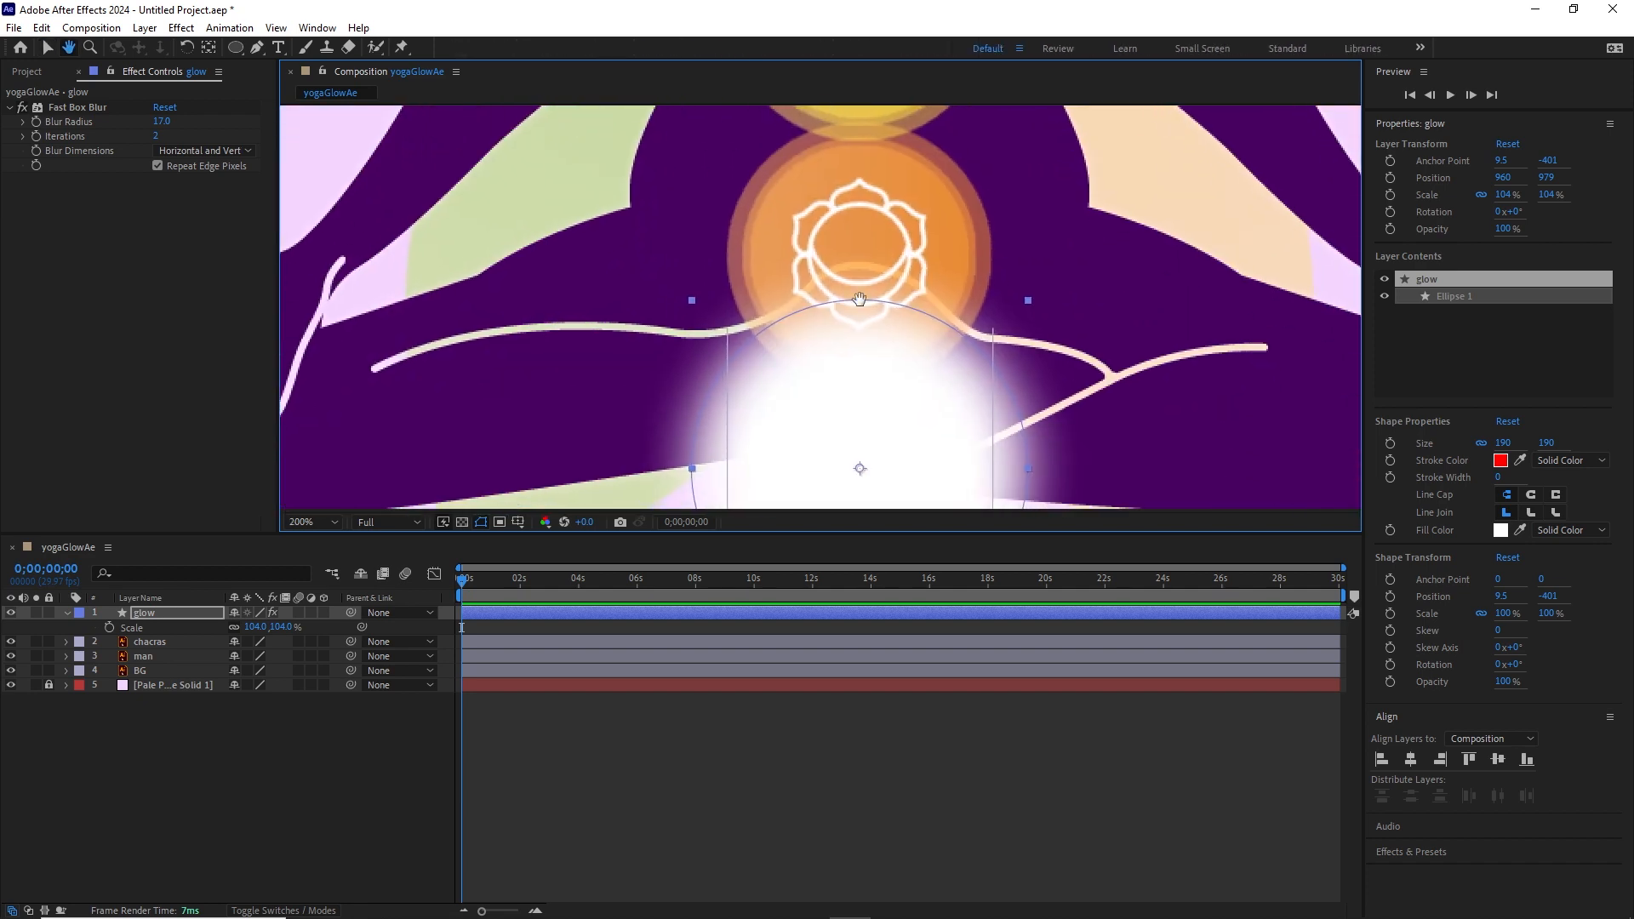
pyautogui.moveTo(874, 359); pyautogui.dragTo(886, 201)
pyautogui.hotkey('shift', 'Down')
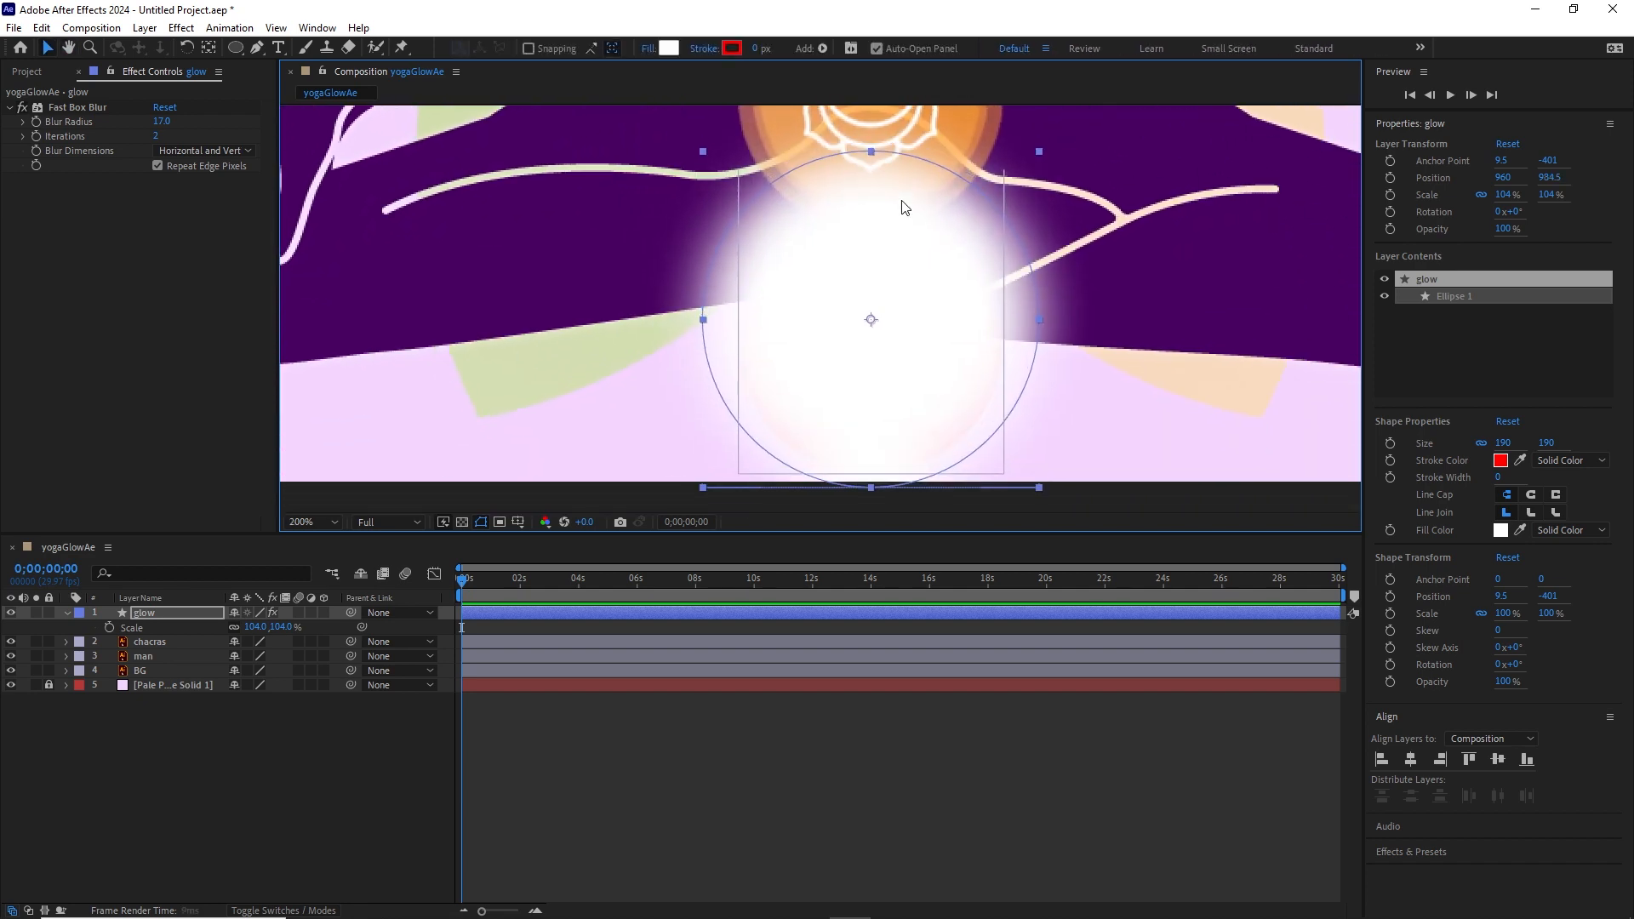
pyautogui.hotkey('shift', 'Down')
pyautogui.hotkey('shift', 'Down')
pyautogui.hotkey('shift', 'Down')
pyautogui.hotkey('shift', 'Down')
pyautogui.press('Down')
pyautogui.press('Down')
pyautogui.press('Down')
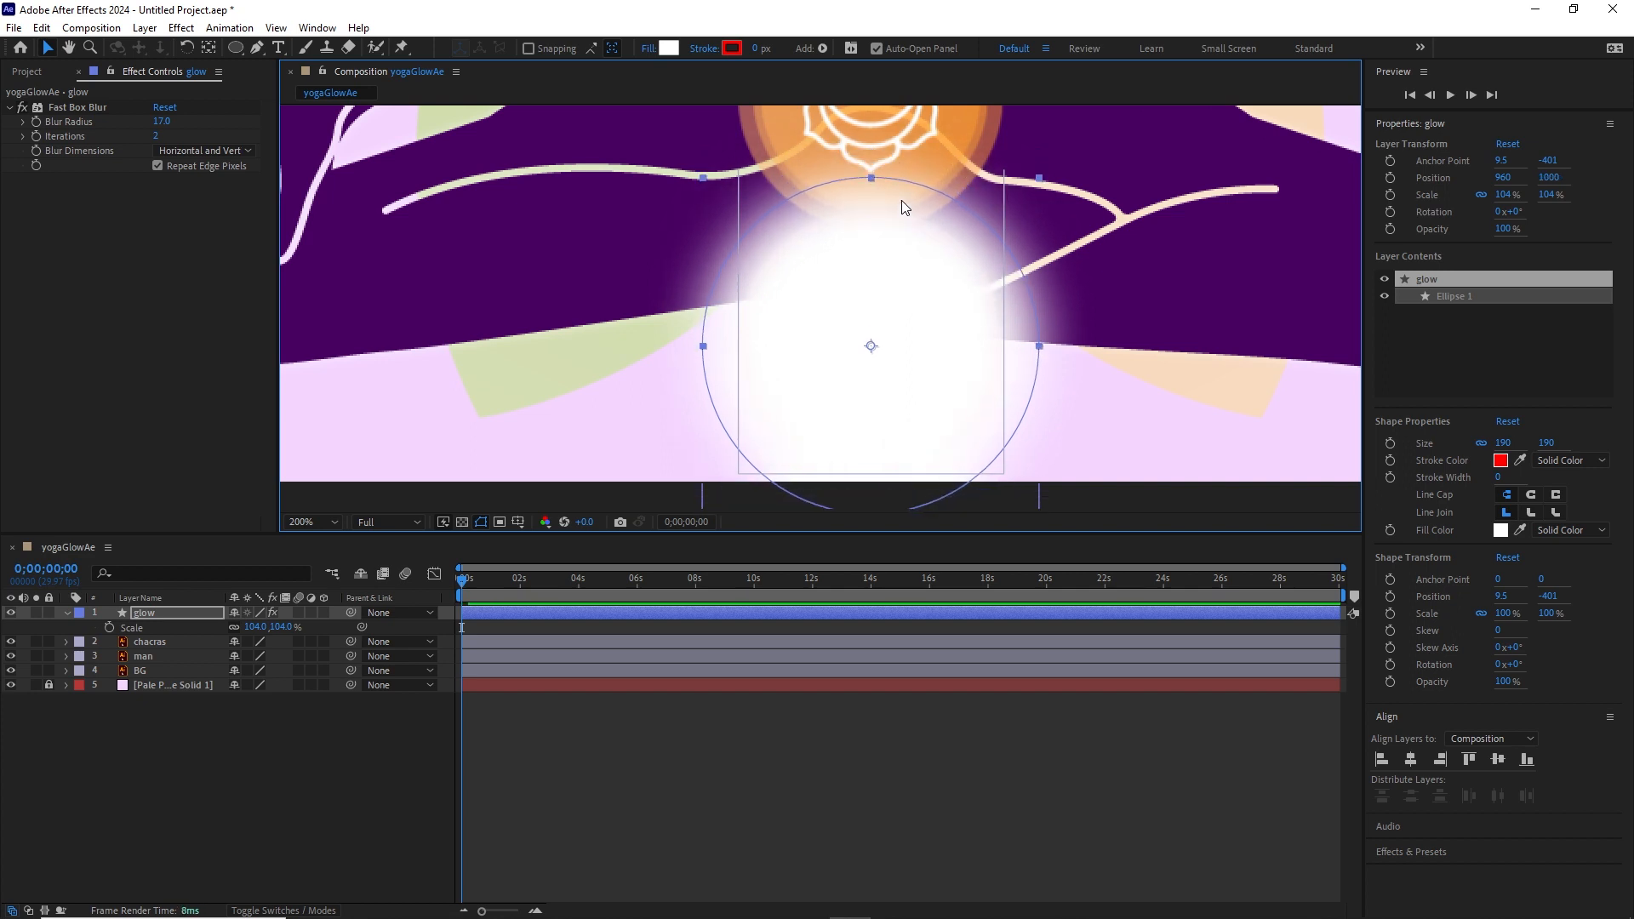
pyautogui.press('Up')
pyautogui.press('Up')
pyautogui.press('Up')
pyautogui.press('Up')
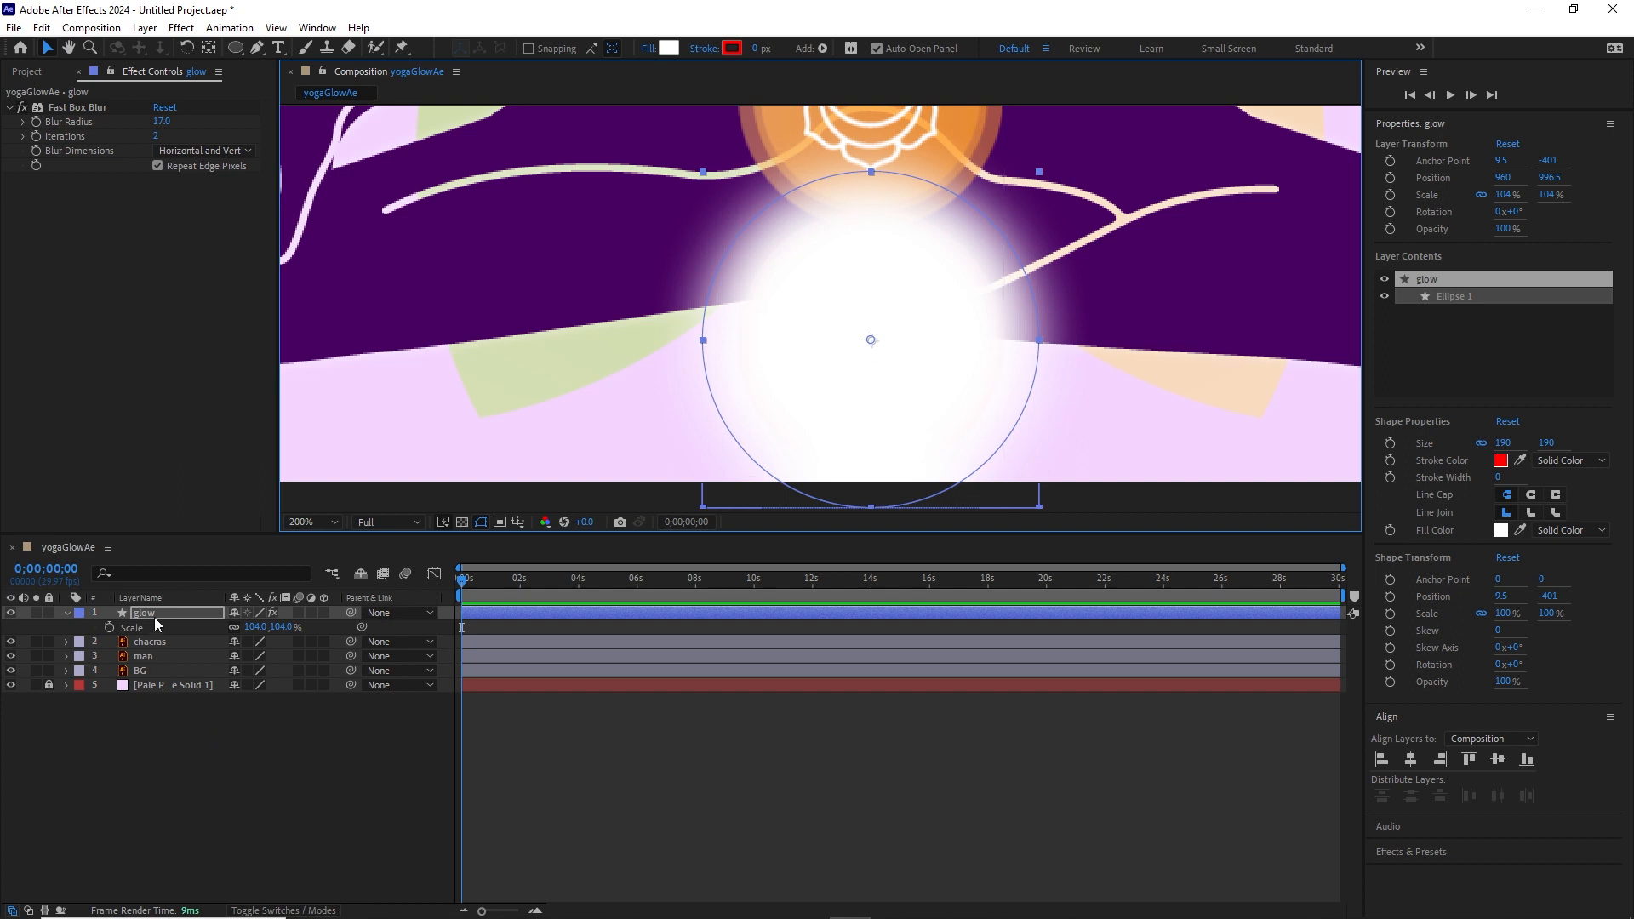
# Keyframe the glow layer's opacity at 0% on the first frame and 95% at frame 10.
pyautogui.press('t')
pyautogui.moveTo(237, 627); pyautogui.dragTo(77, 626)
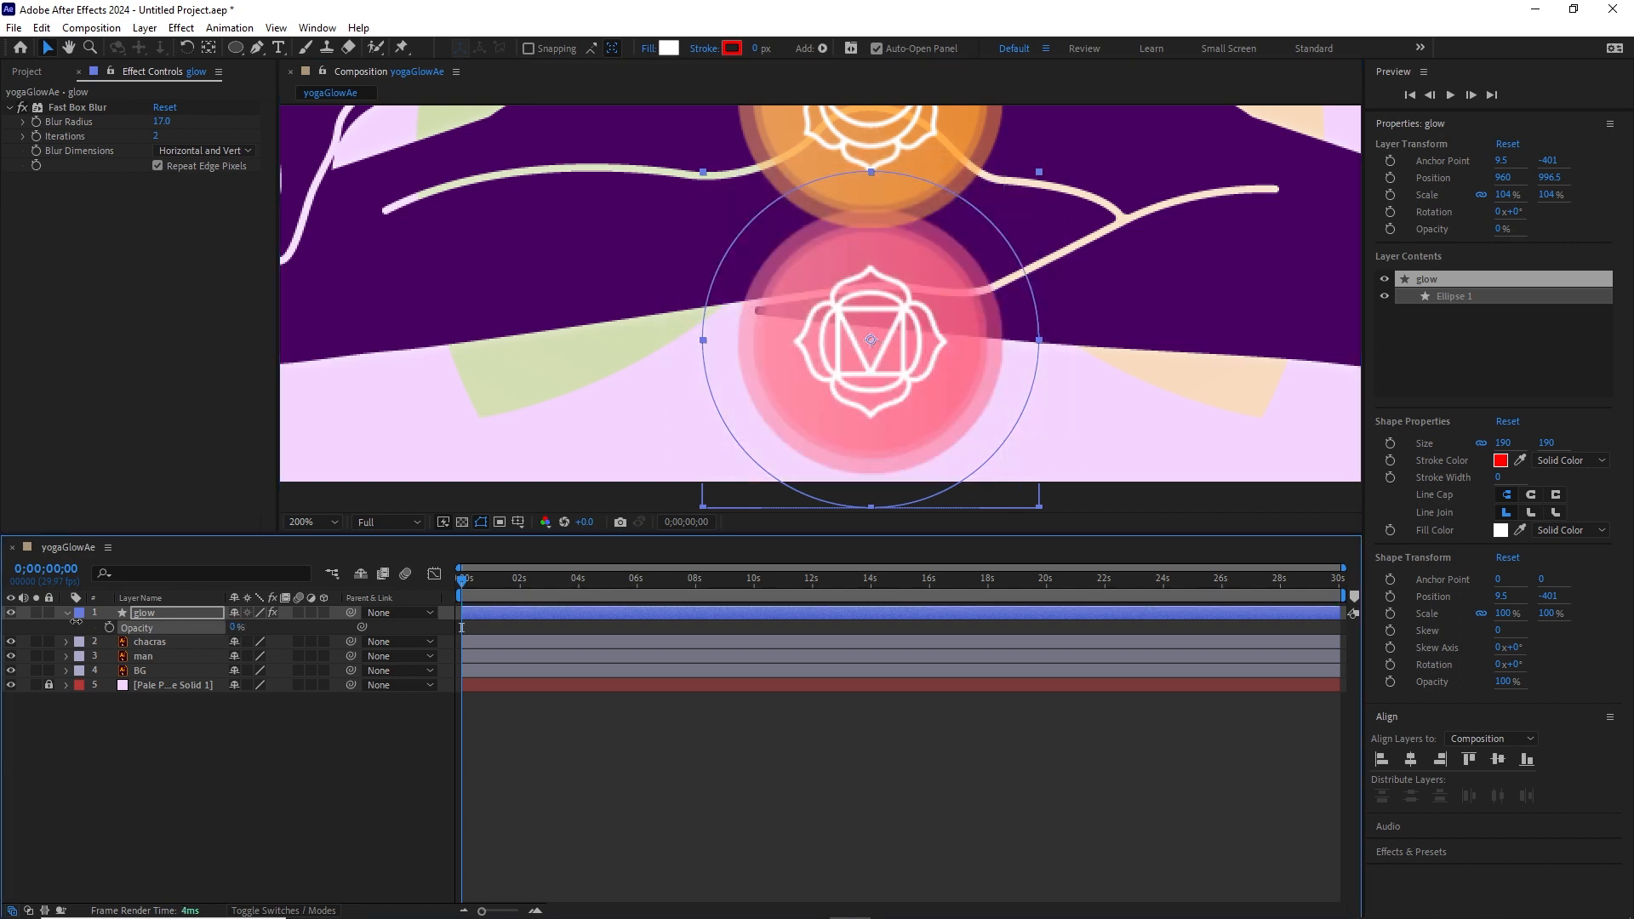
pyautogui.click(109, 628)
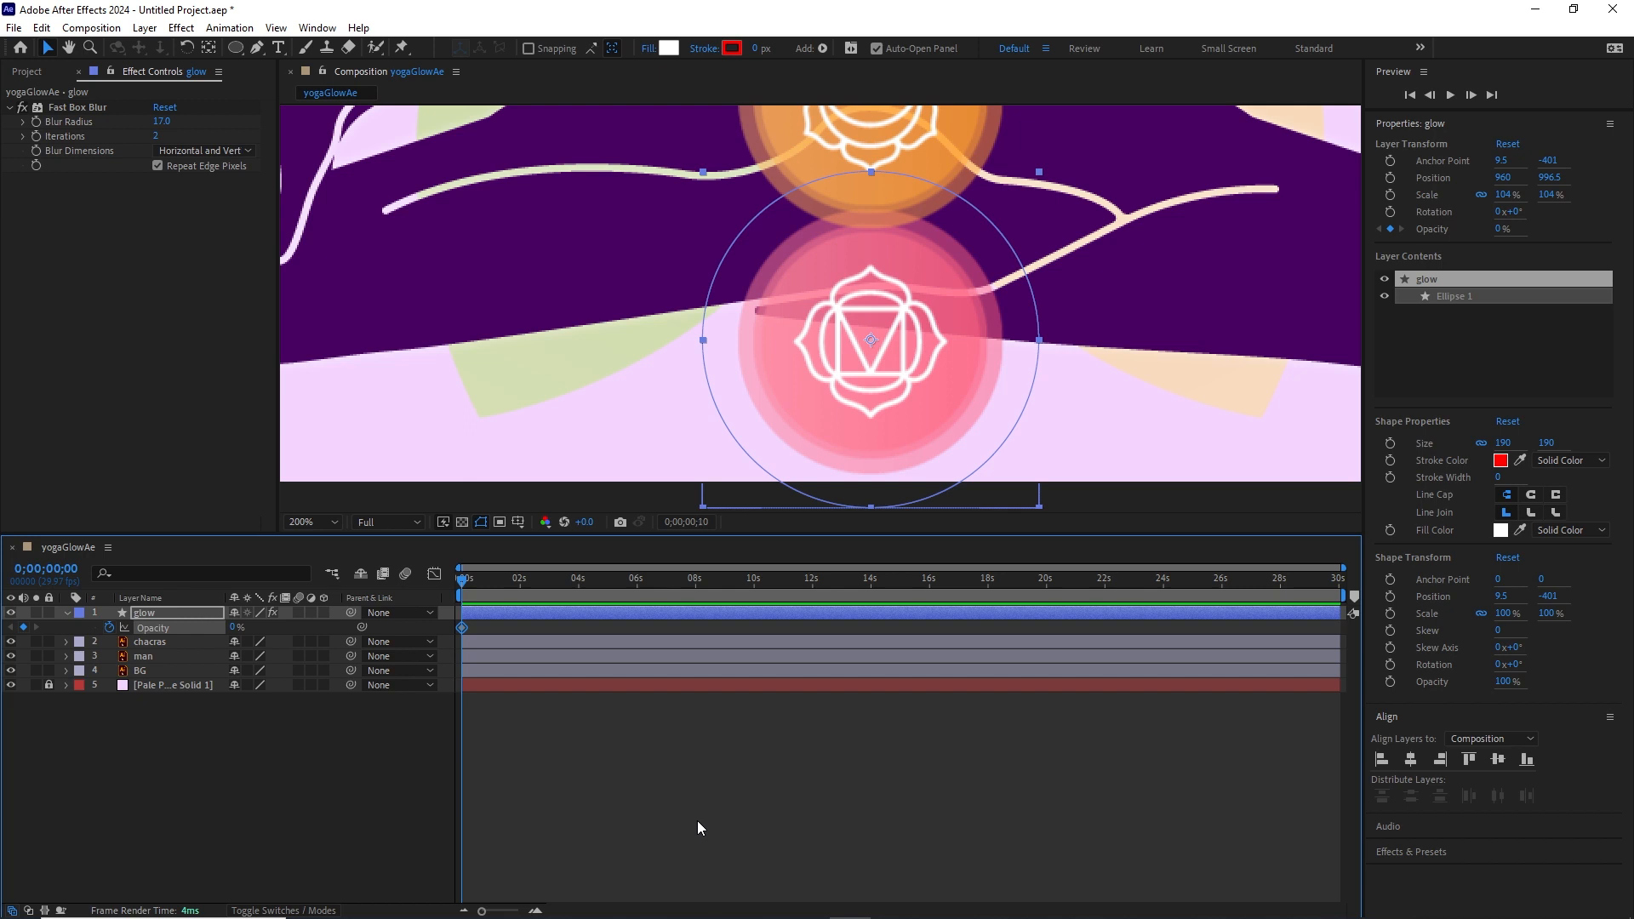
pyautogui.hotkey('shift', 'pagedown')
pyautogui.moveTo(236, 627); pyautogui.dragTo(374, 638)
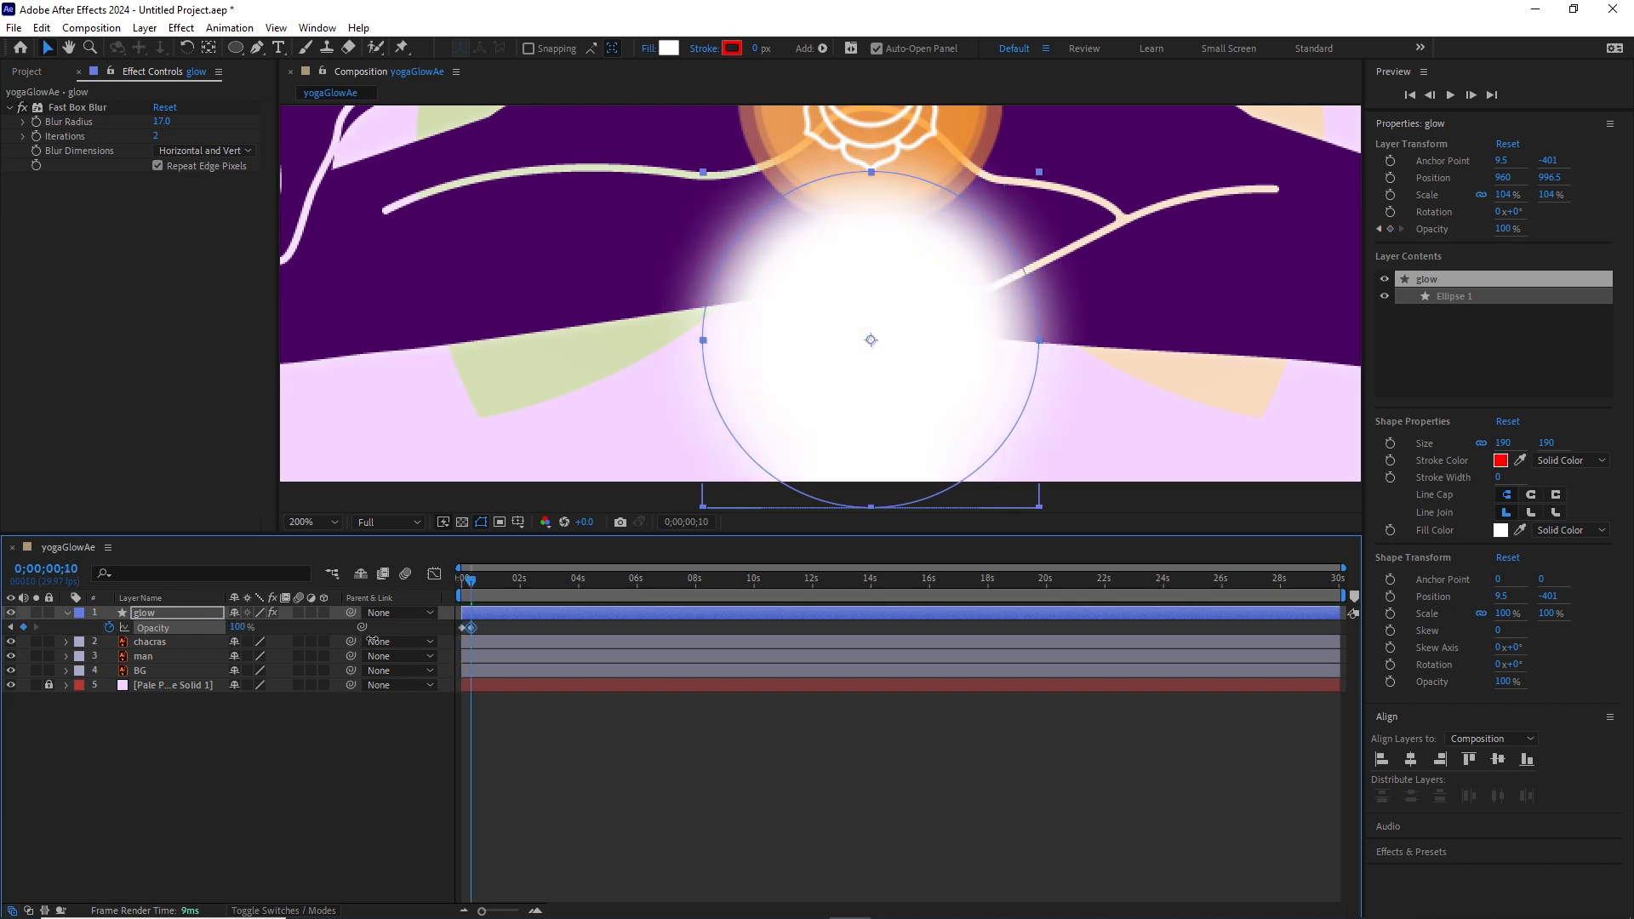
pyautogui.click(241, 627)
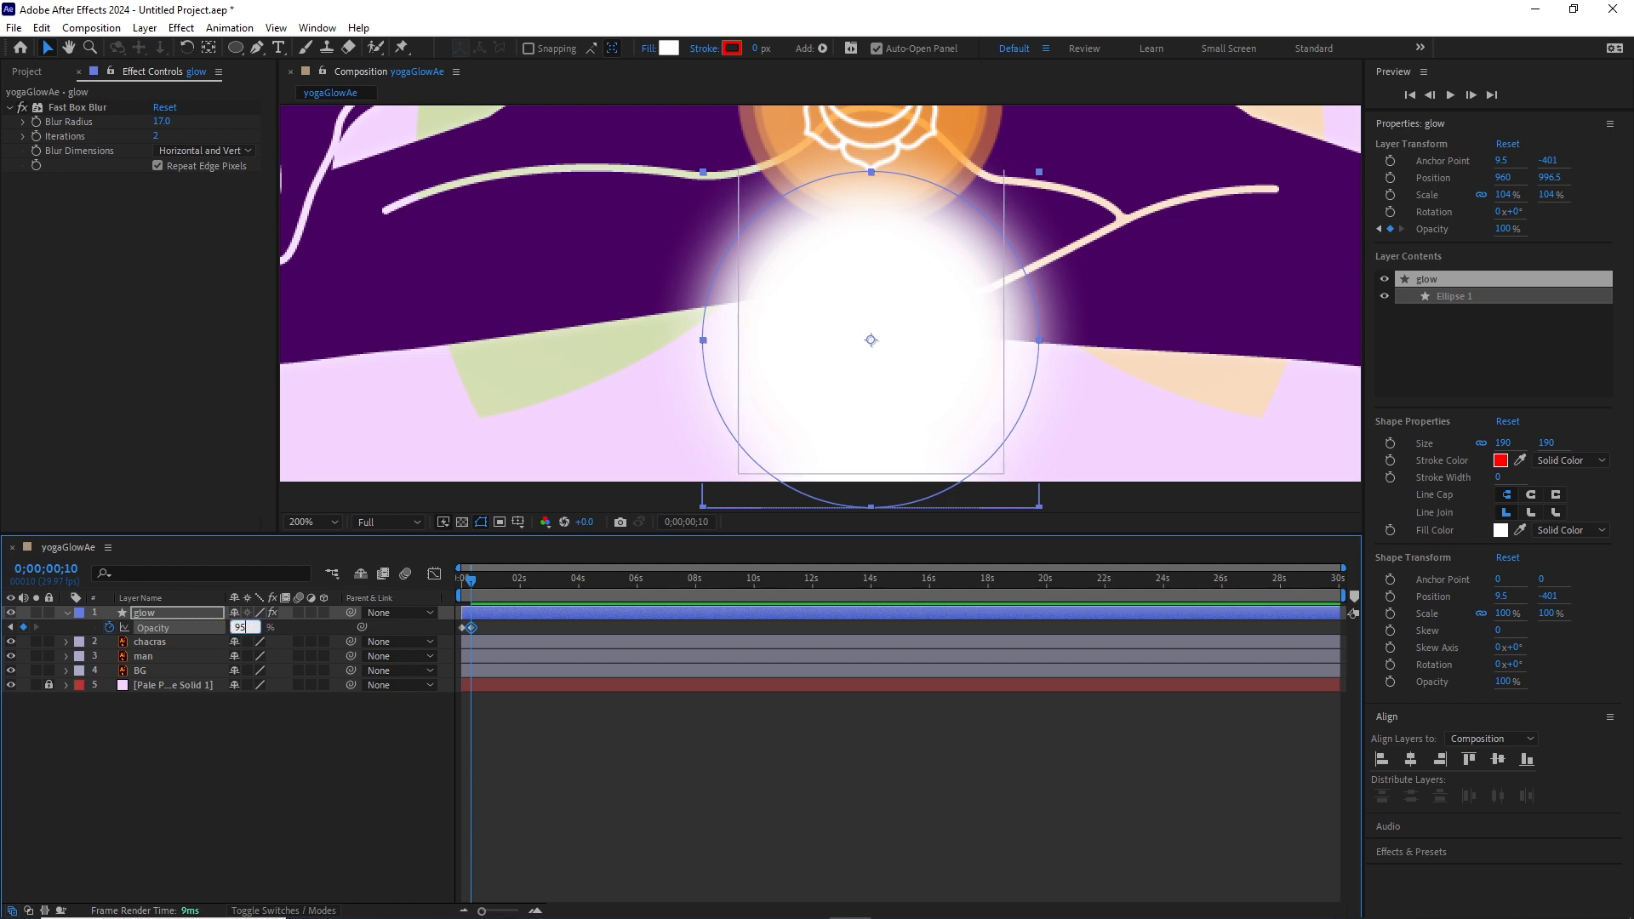
pyautogui.press('Return')
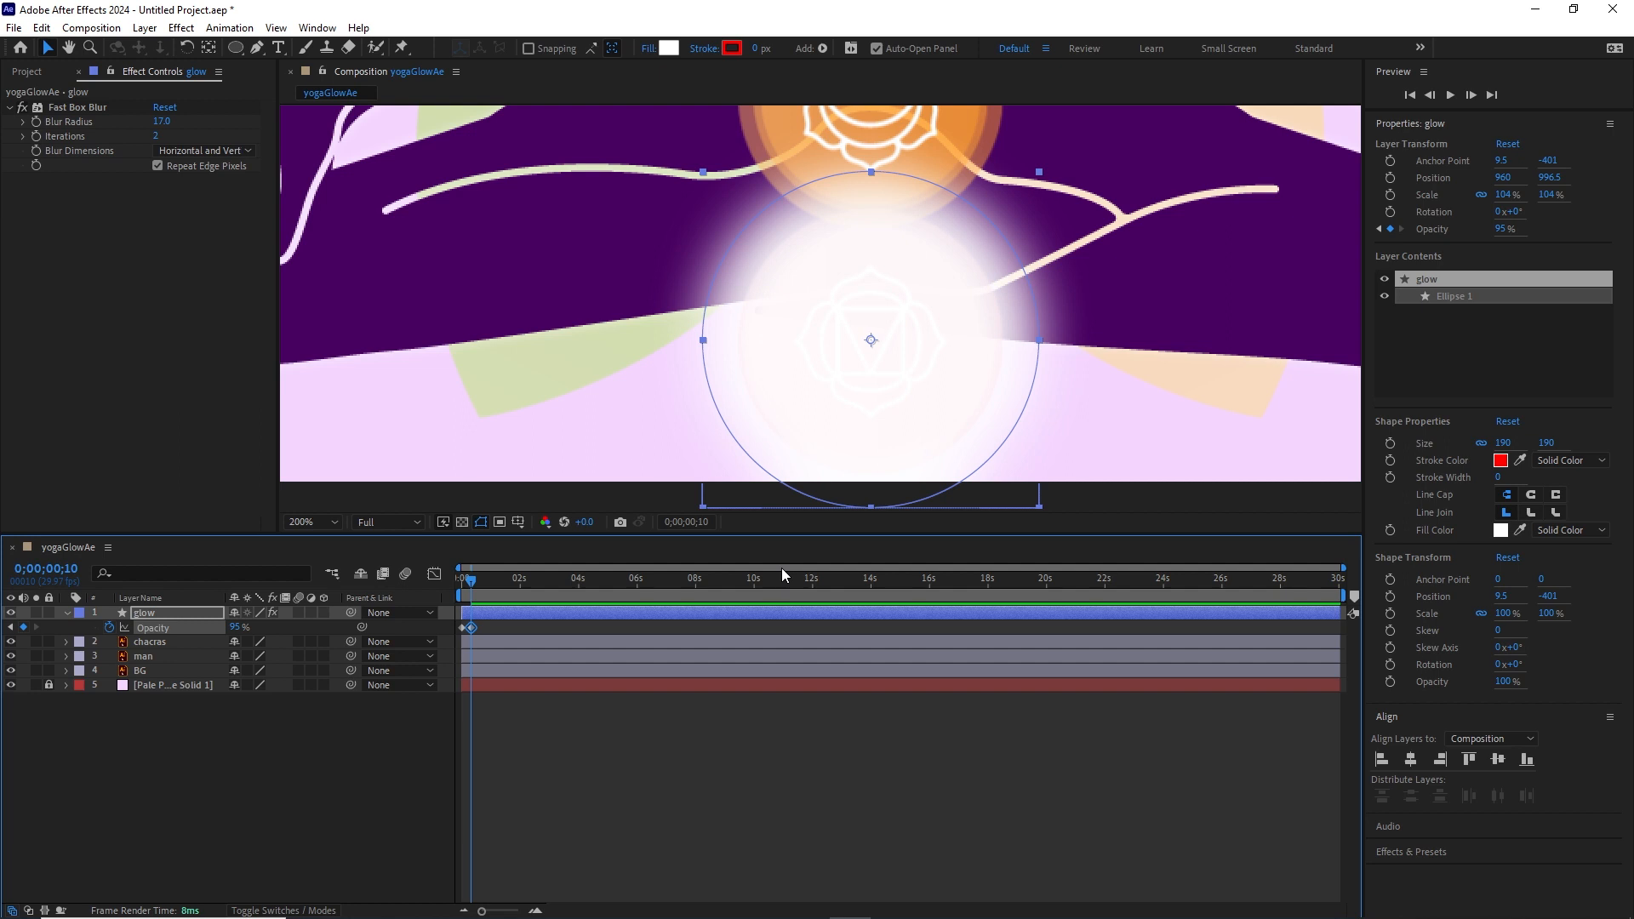
# Add glow opacity keyframes holding 95% at frame 20 and fading to 1% at 1 second.
pyautogui.hotkey('shift', 'pagedown')
pyautogui.click(24, 628)
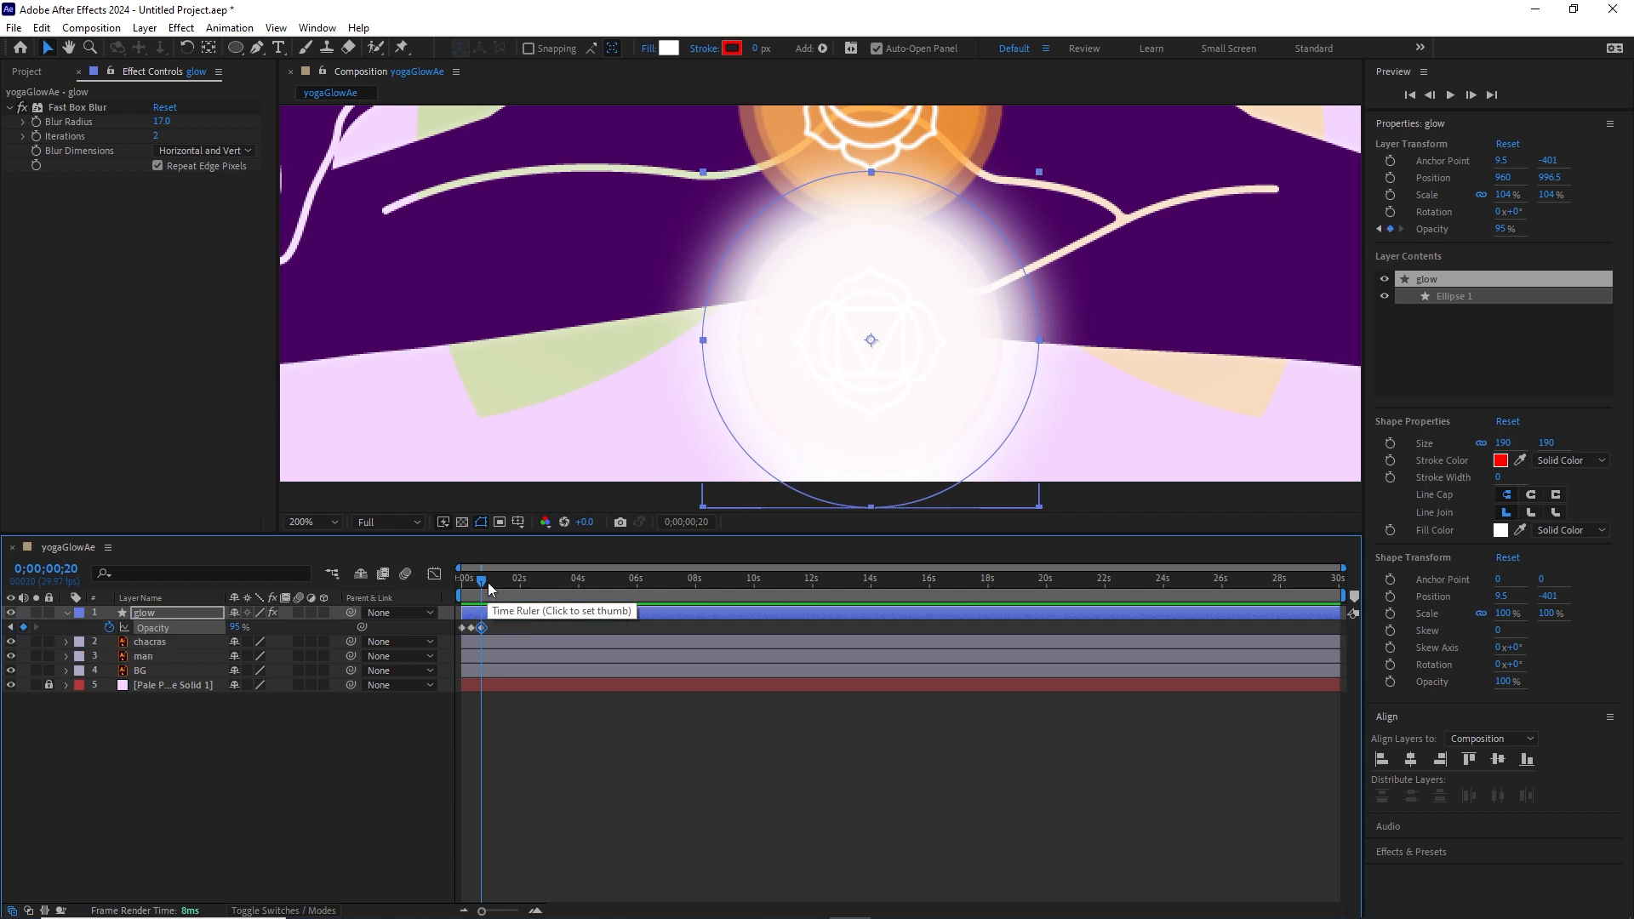
pyautogui.moveTo(481, 582); pyautogui.dragTo(482, 582)
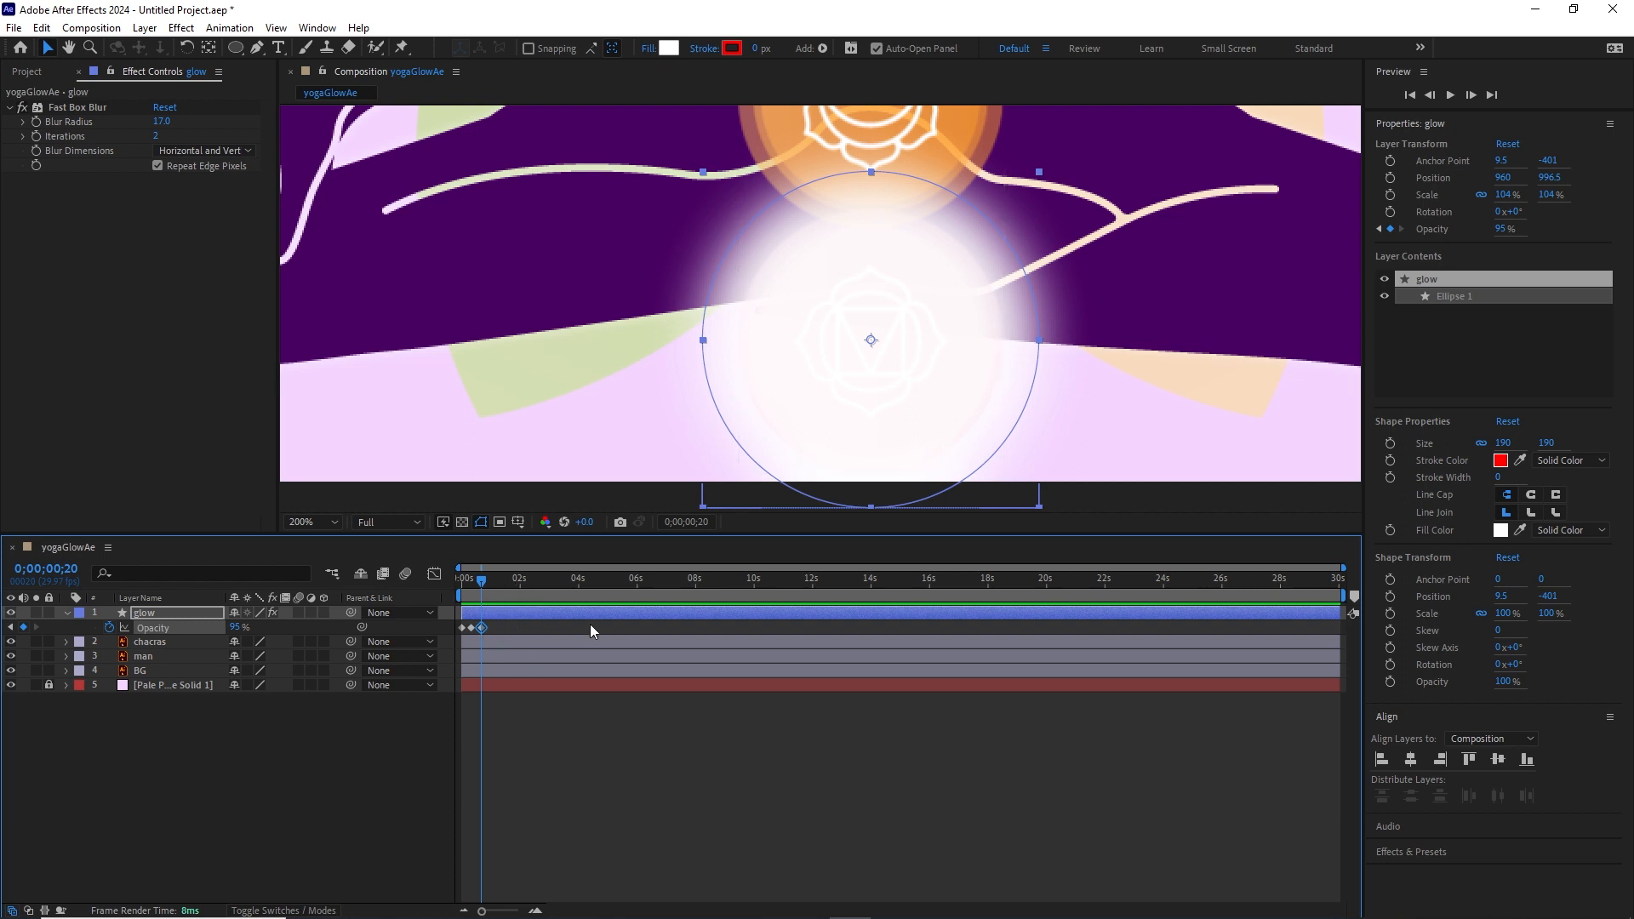
pyautogui.hotkey('shift', 'pagedown')
pyautogui.moveTo(236, 627); pyautogui.dragTo(161, 621)
# Play the animation from the start to preview the glow's fade in and out.
pyautogui.press('Home')
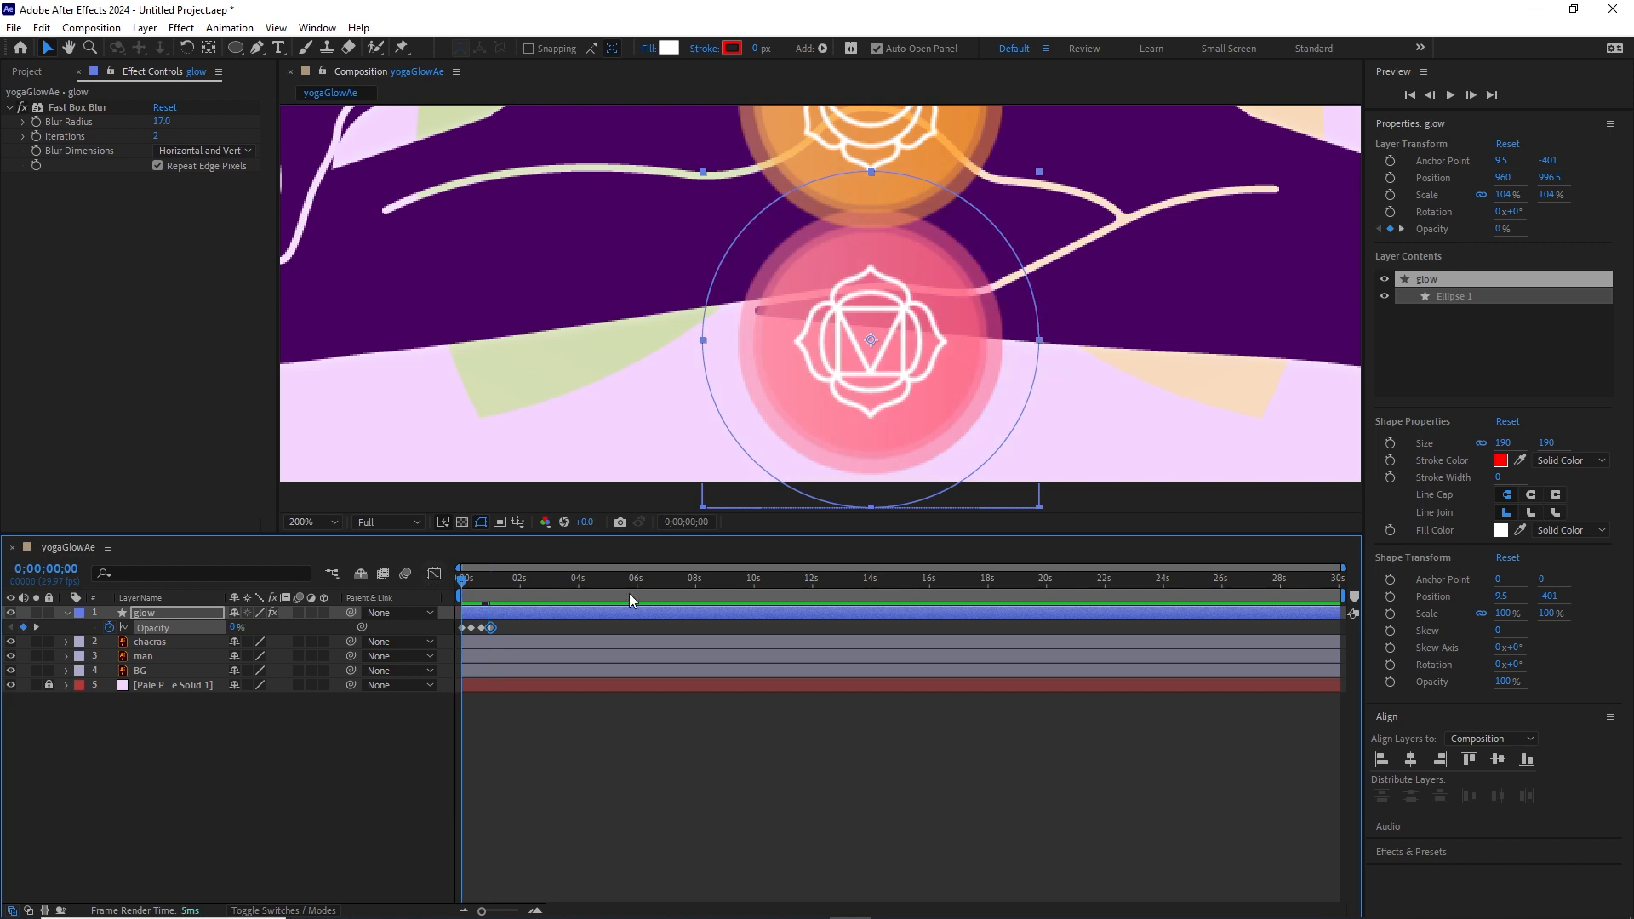
pyautogui.press('space')
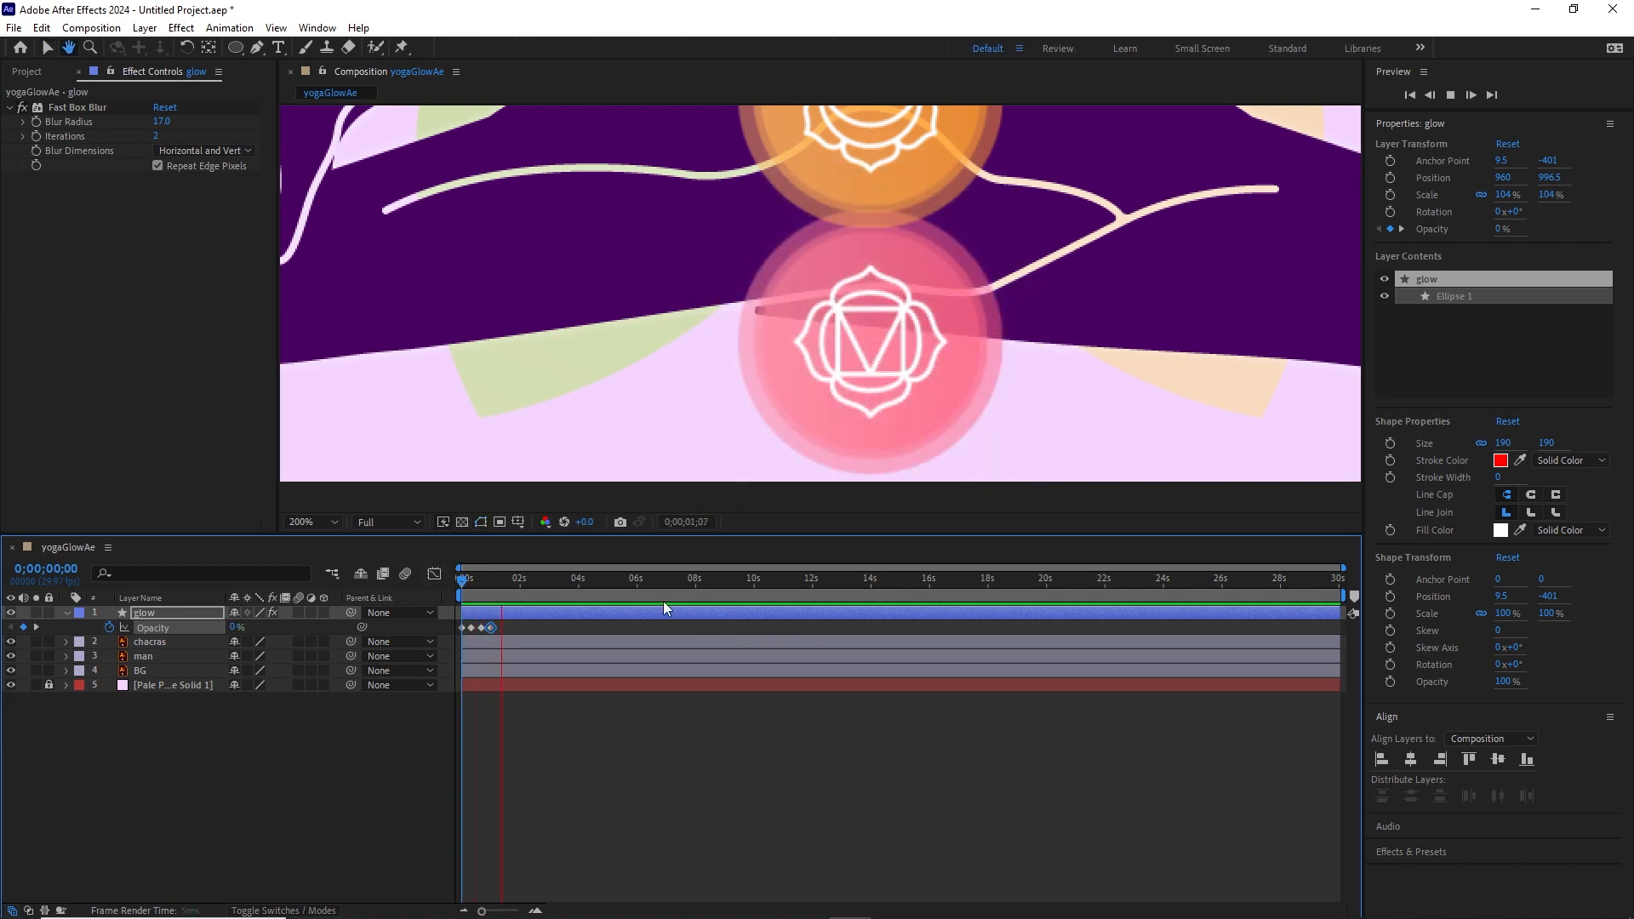
pyautogui.press('space')
# Trim the end of the glow layer to 0;00;01;01, just after its last opacity keyframe.
pyautogui.moveTo(507, 580)
pyautogui.mouseDown()
pyautogui.moveTo(461, 586)
pyautogui.moveTo(496, 585)
pyautogui.mouseUp()
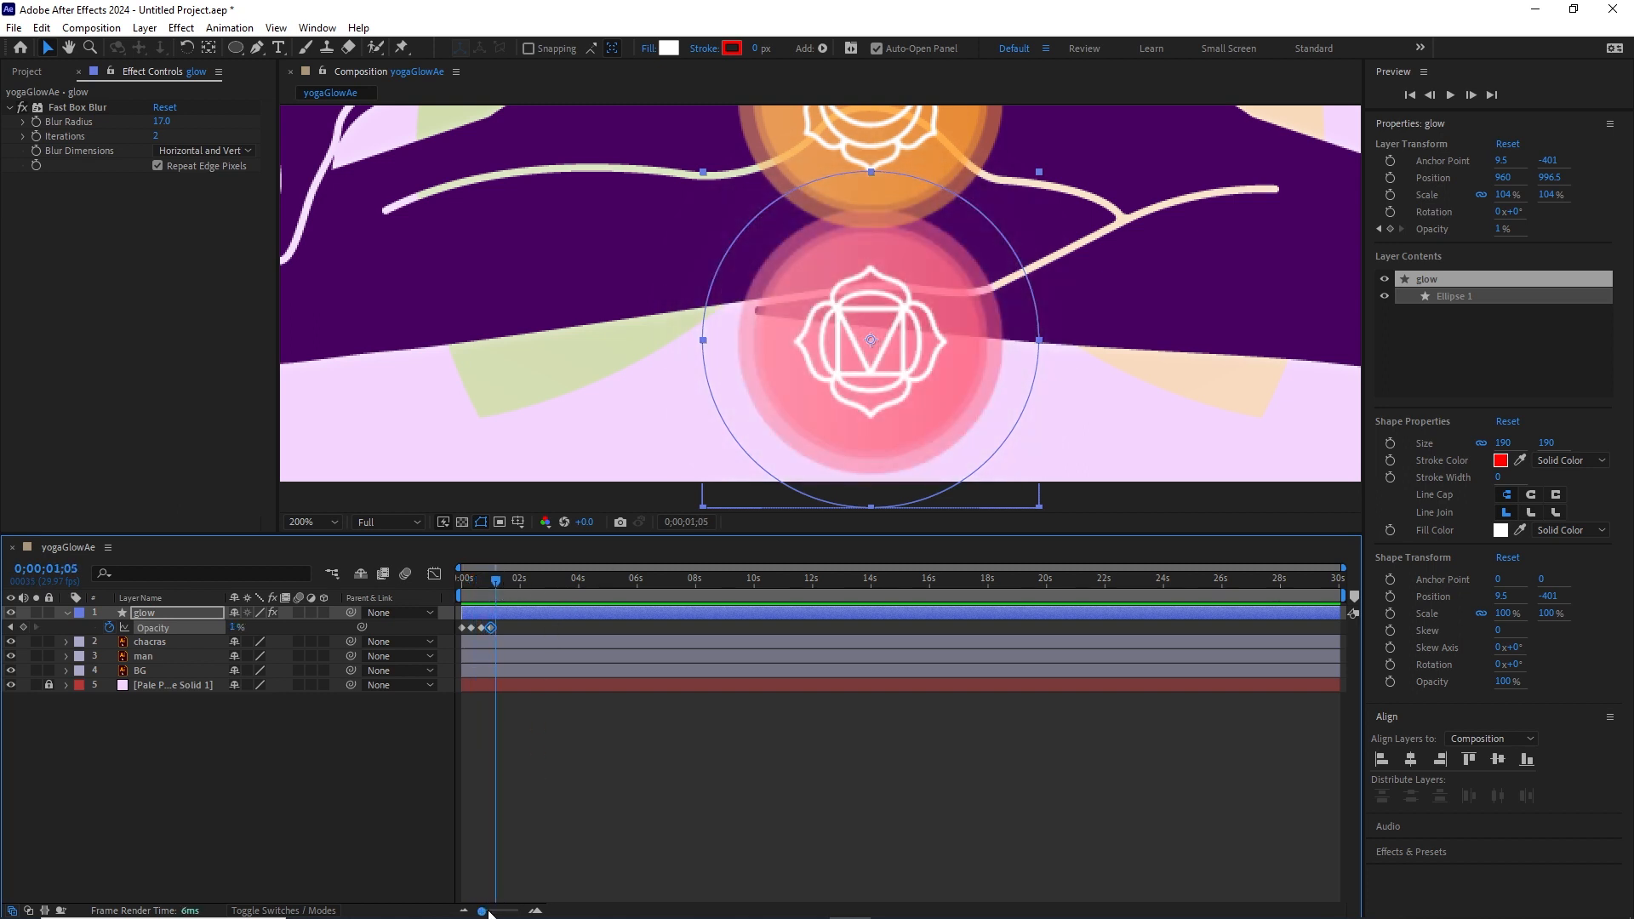
pyautogui.click(536, 912)
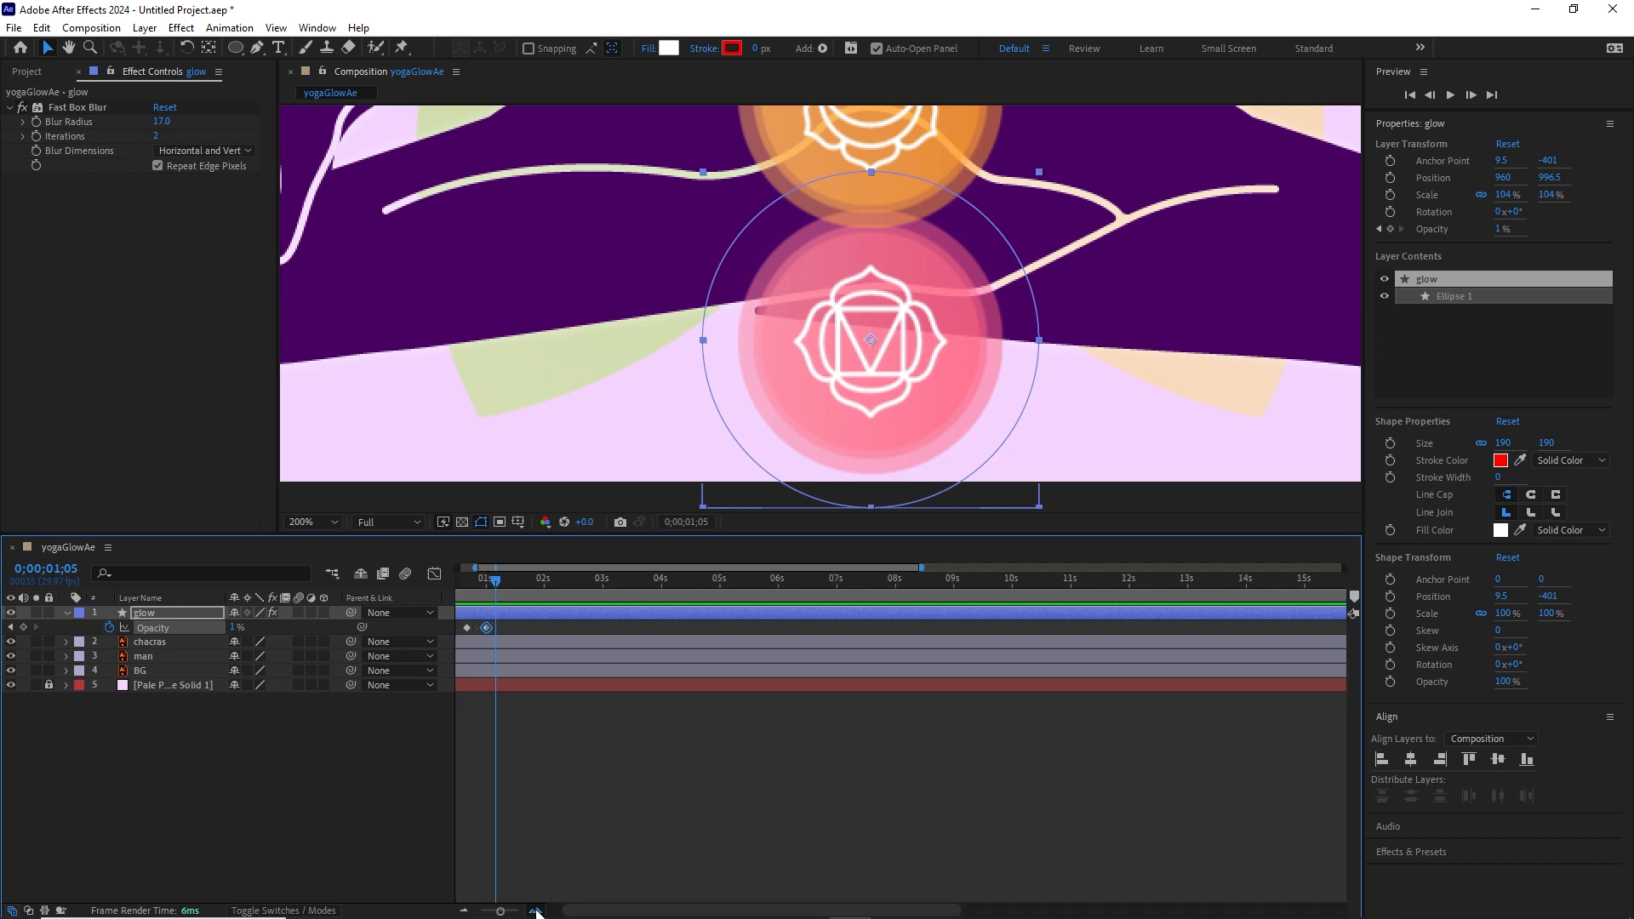
pyautogui.click(536, 911)
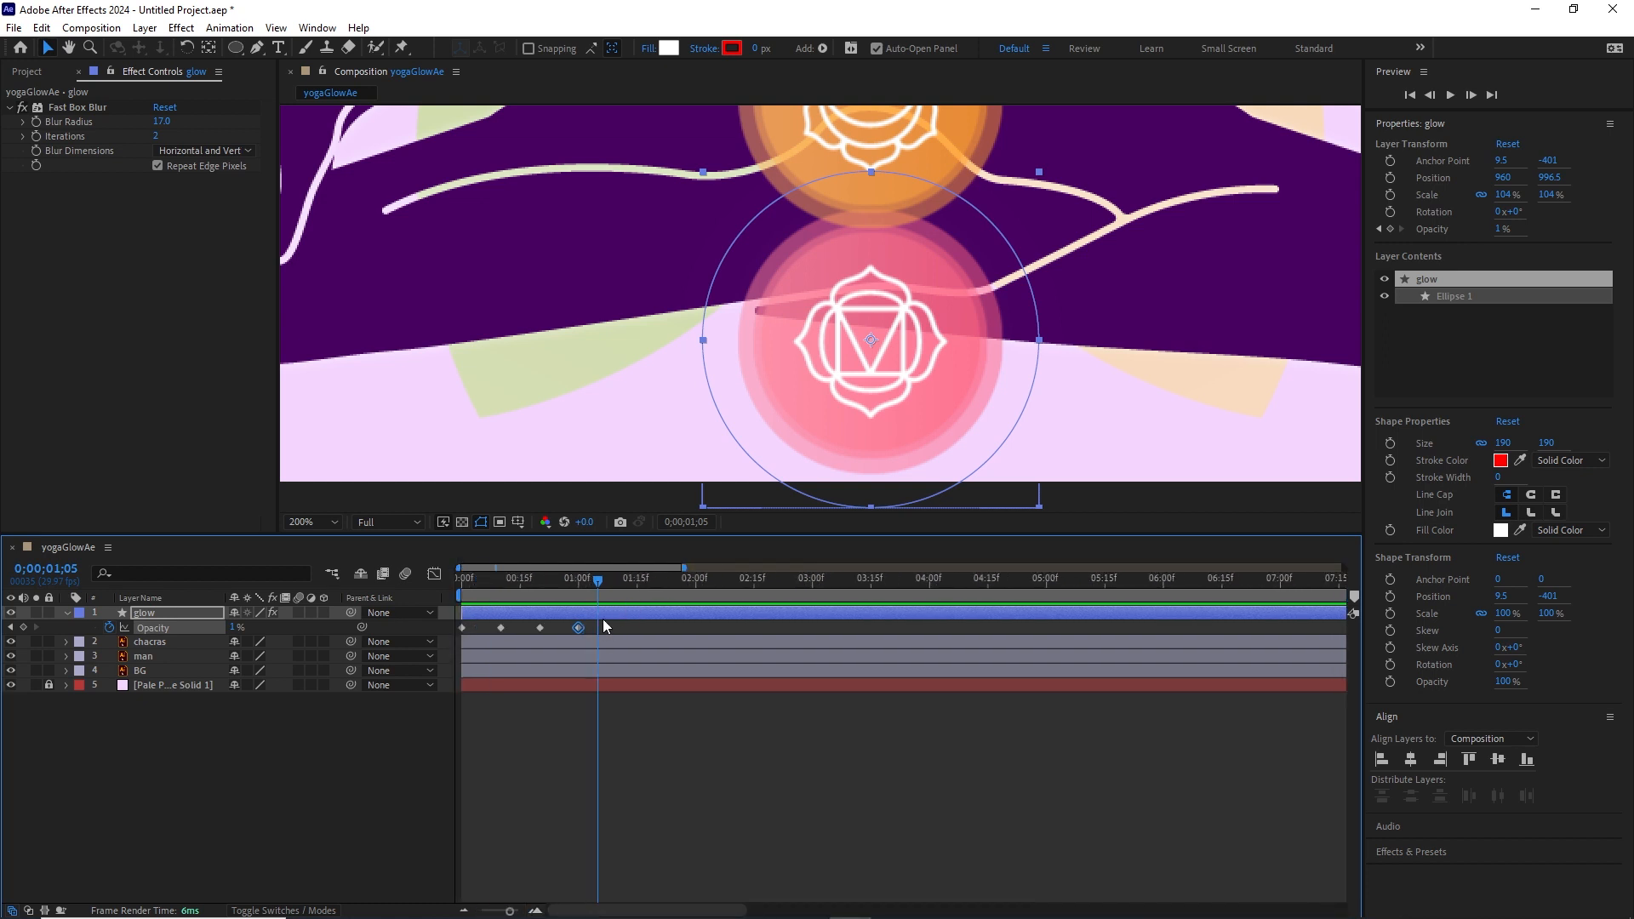
pyautogui.moveTo(605, 621)
pyautogui.mouseDown()
pyautogui.moveTo(530, 634)
pyautogui.moveTo(616, 630)
pyautogui.moveTo(452, 595)
pyautogui.moveTo(554, 589)
pyautogui.moveTo(593, 605)
pyautogui.mouseUp()
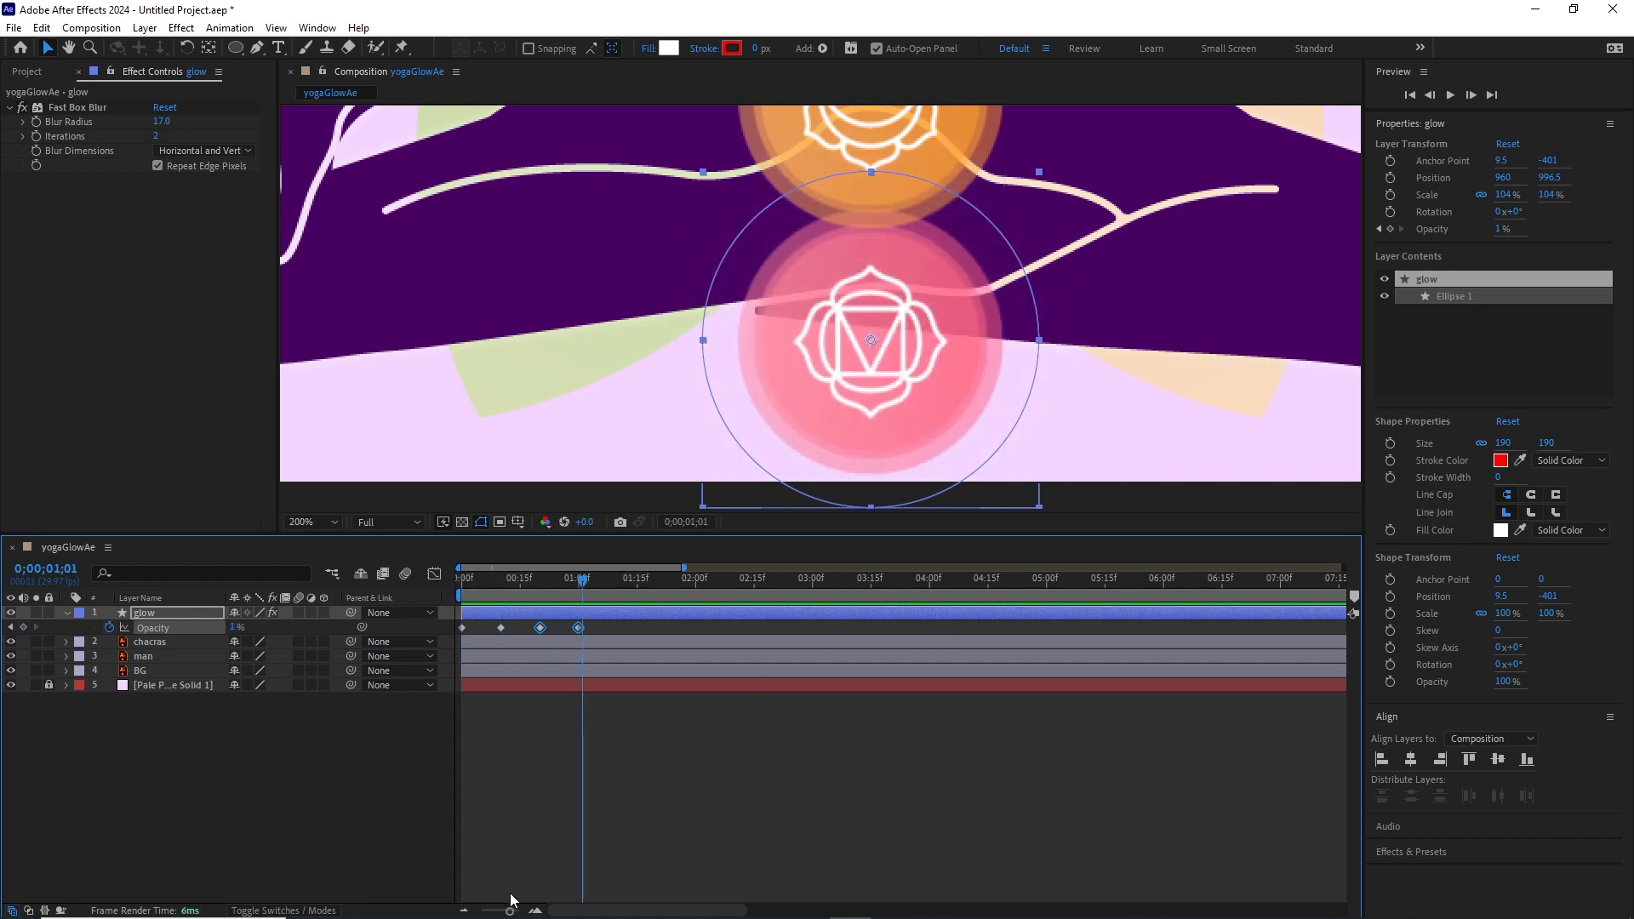
pyautogui.moveTo(510, 913); pyautogui.dragTo(479, 911)
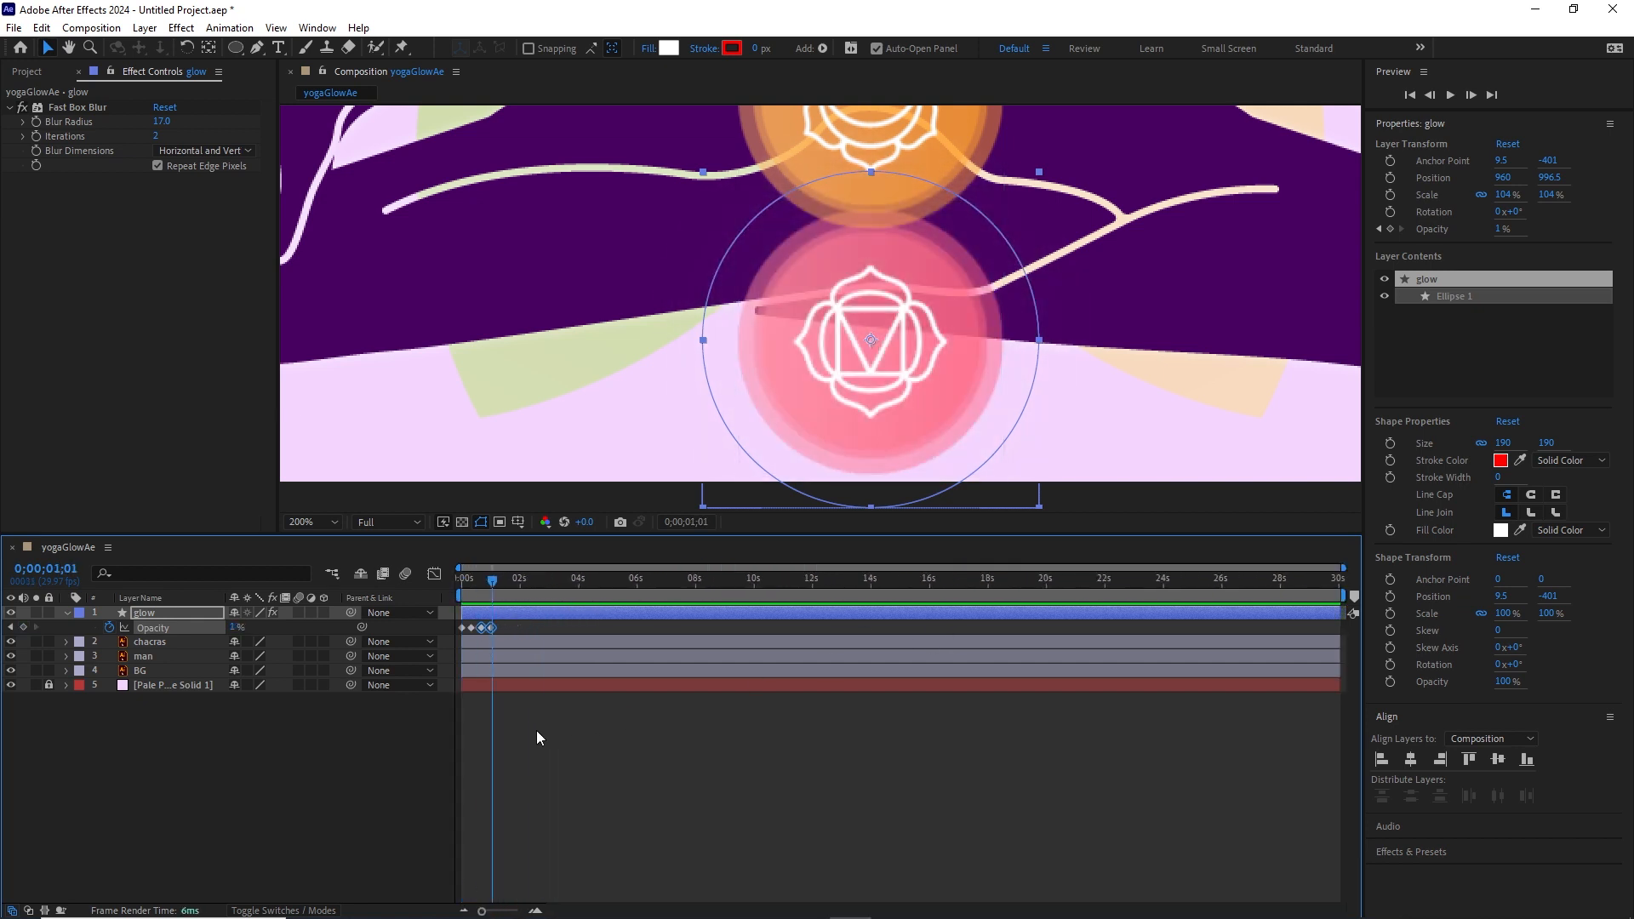
pyautogui.click(534, 911)
pyautogui.click(535, 911)
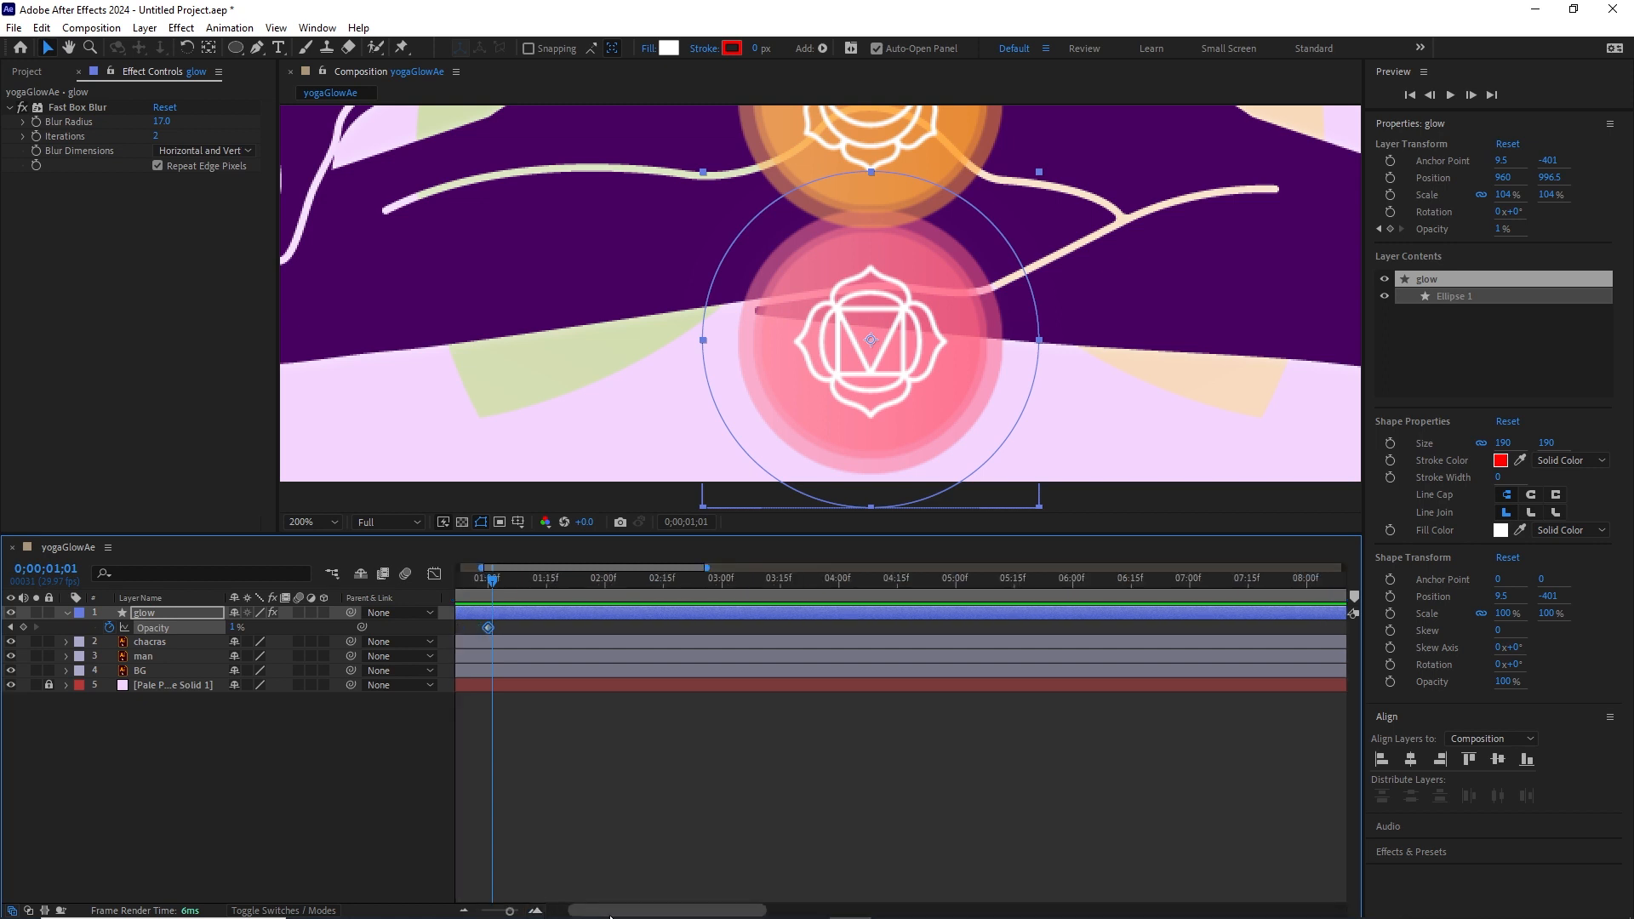
pyautogui.moveTo(607, 910); pyautogui.dragTo(481, 911)
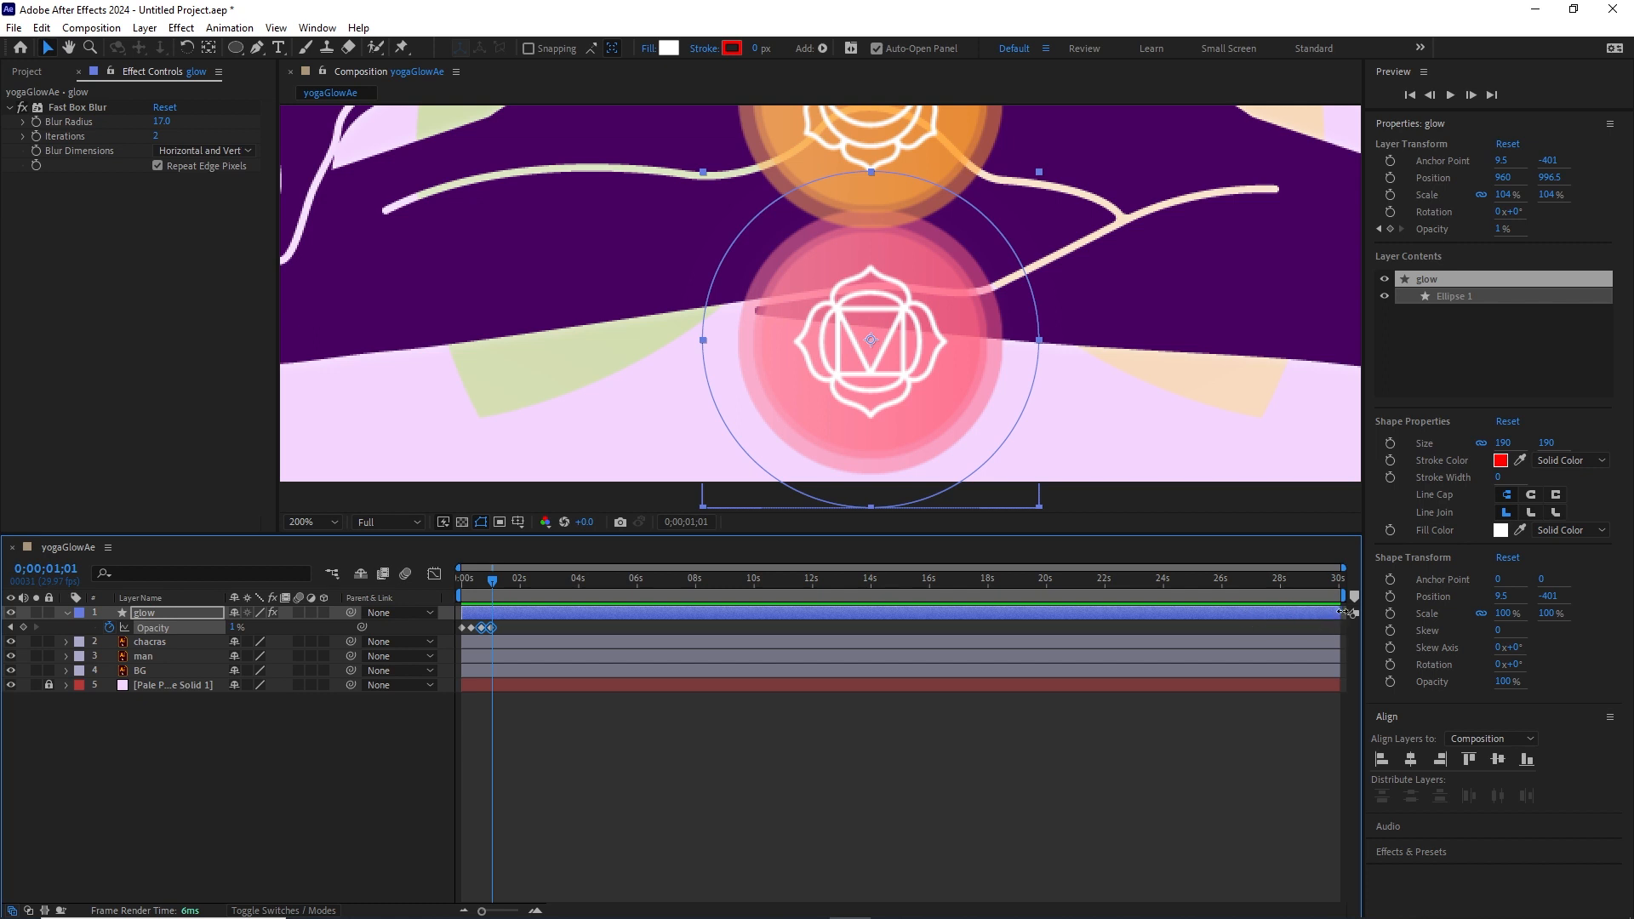
pyautogui.moveTo(1339, 613); pyautogui.dragTo(493, 613)
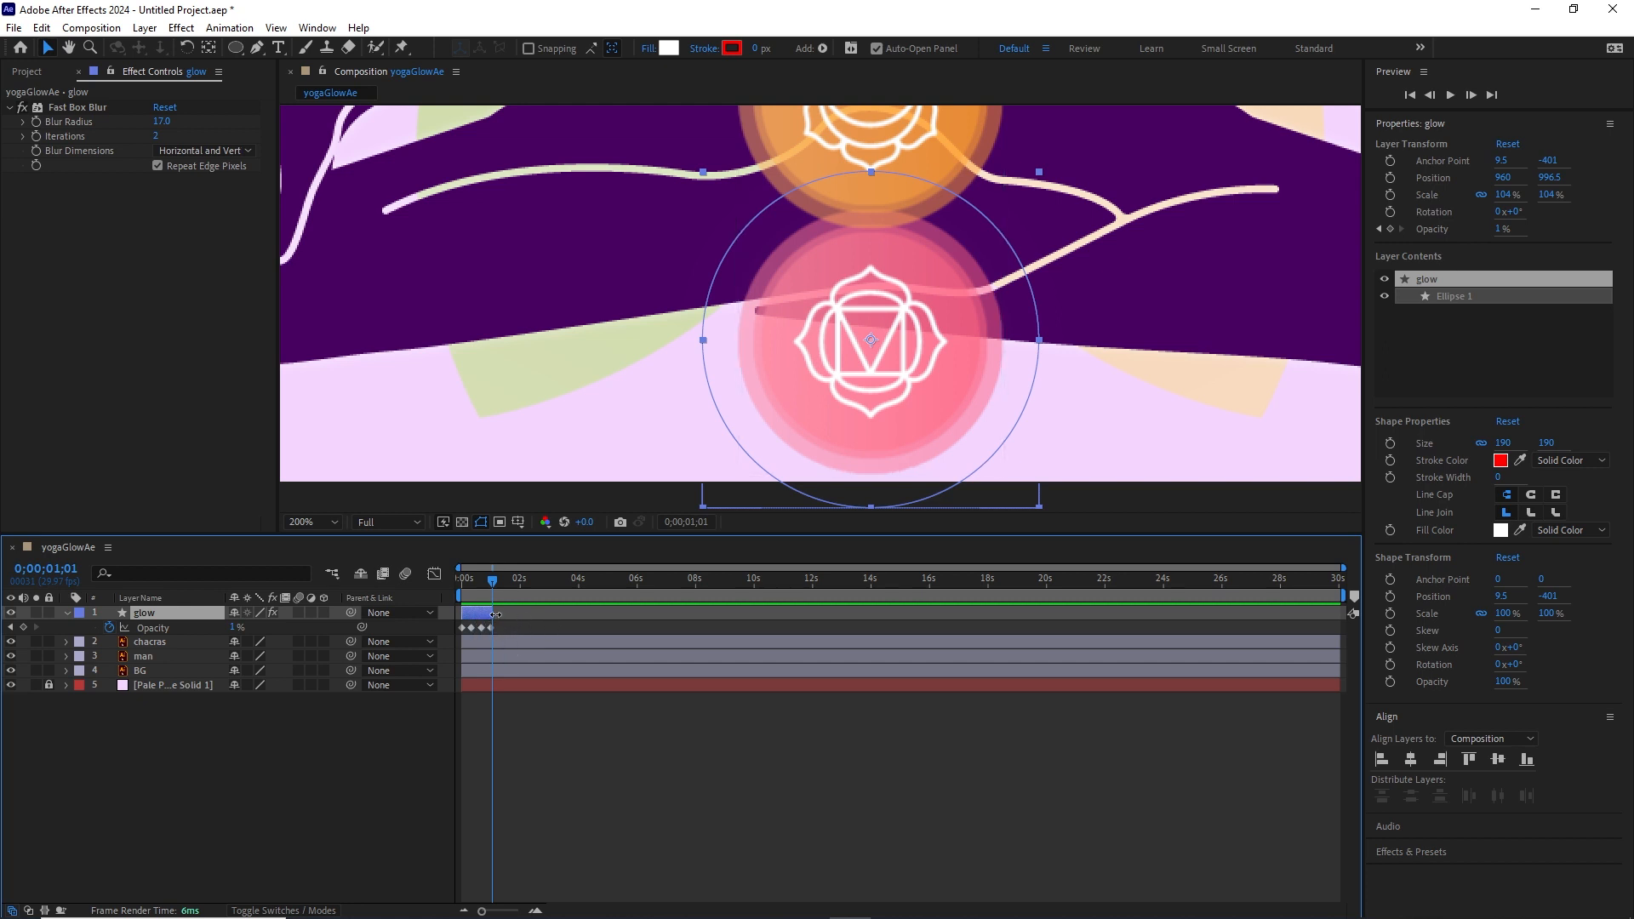
pyautogui.moveTo(496, 615); pyautogui.dragTo(491, 564)
# Park the playhead at frame 20, where the glow is bright, and duplicate the glow layer.
pyautogui.moveTo(492, 585); pyautogui.dragTo(482, 584)
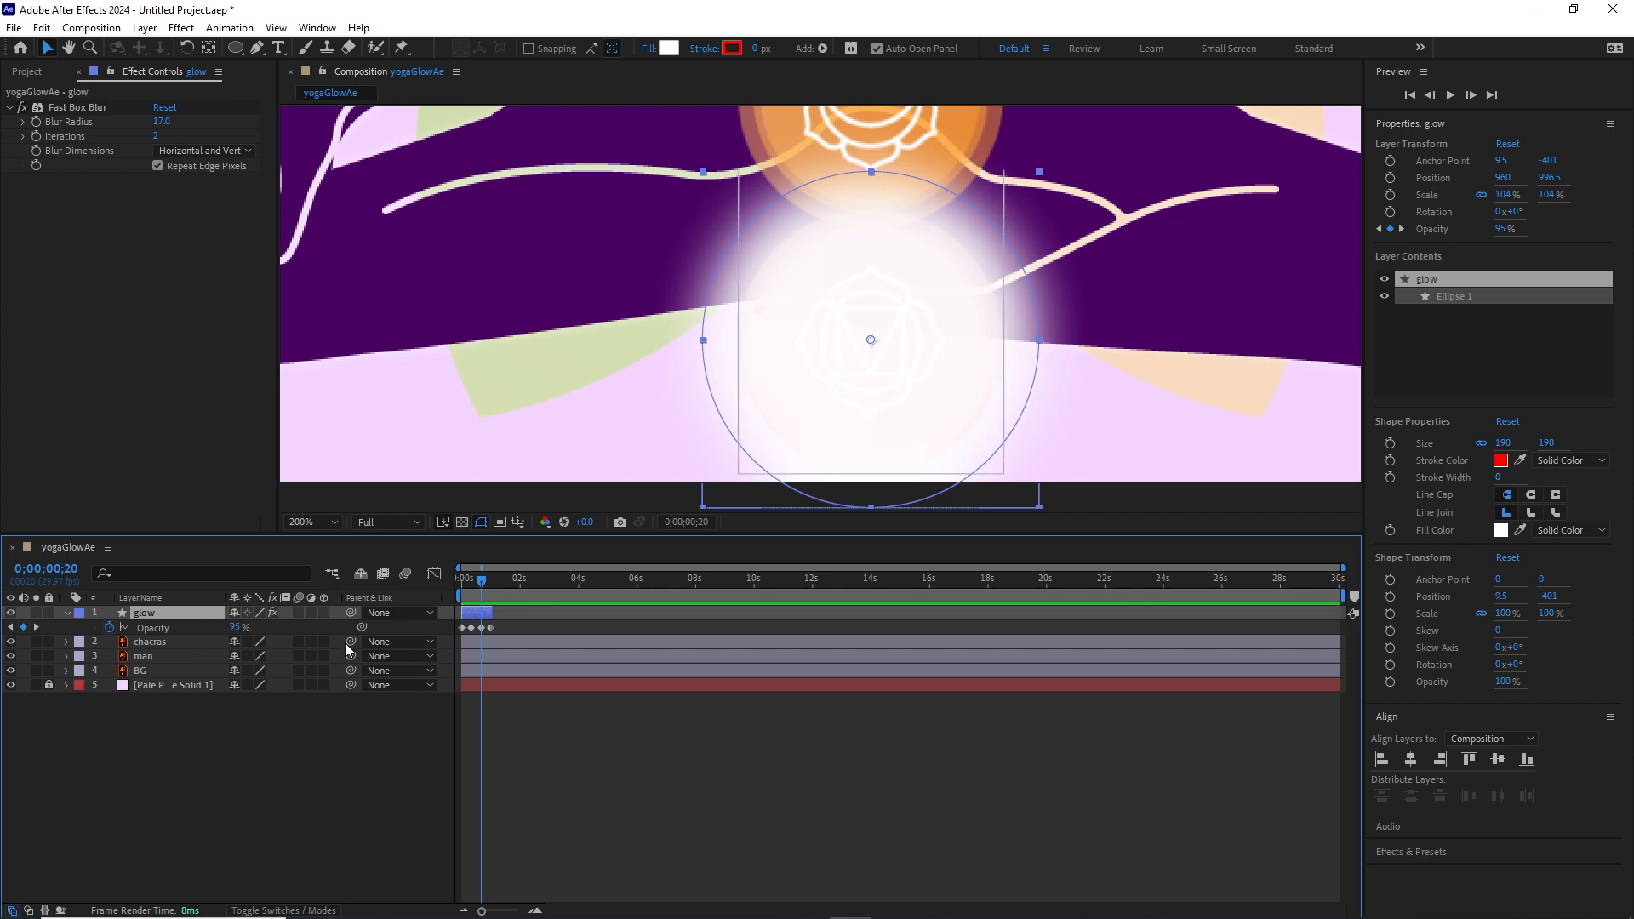
pyautogui.click(155, 759)
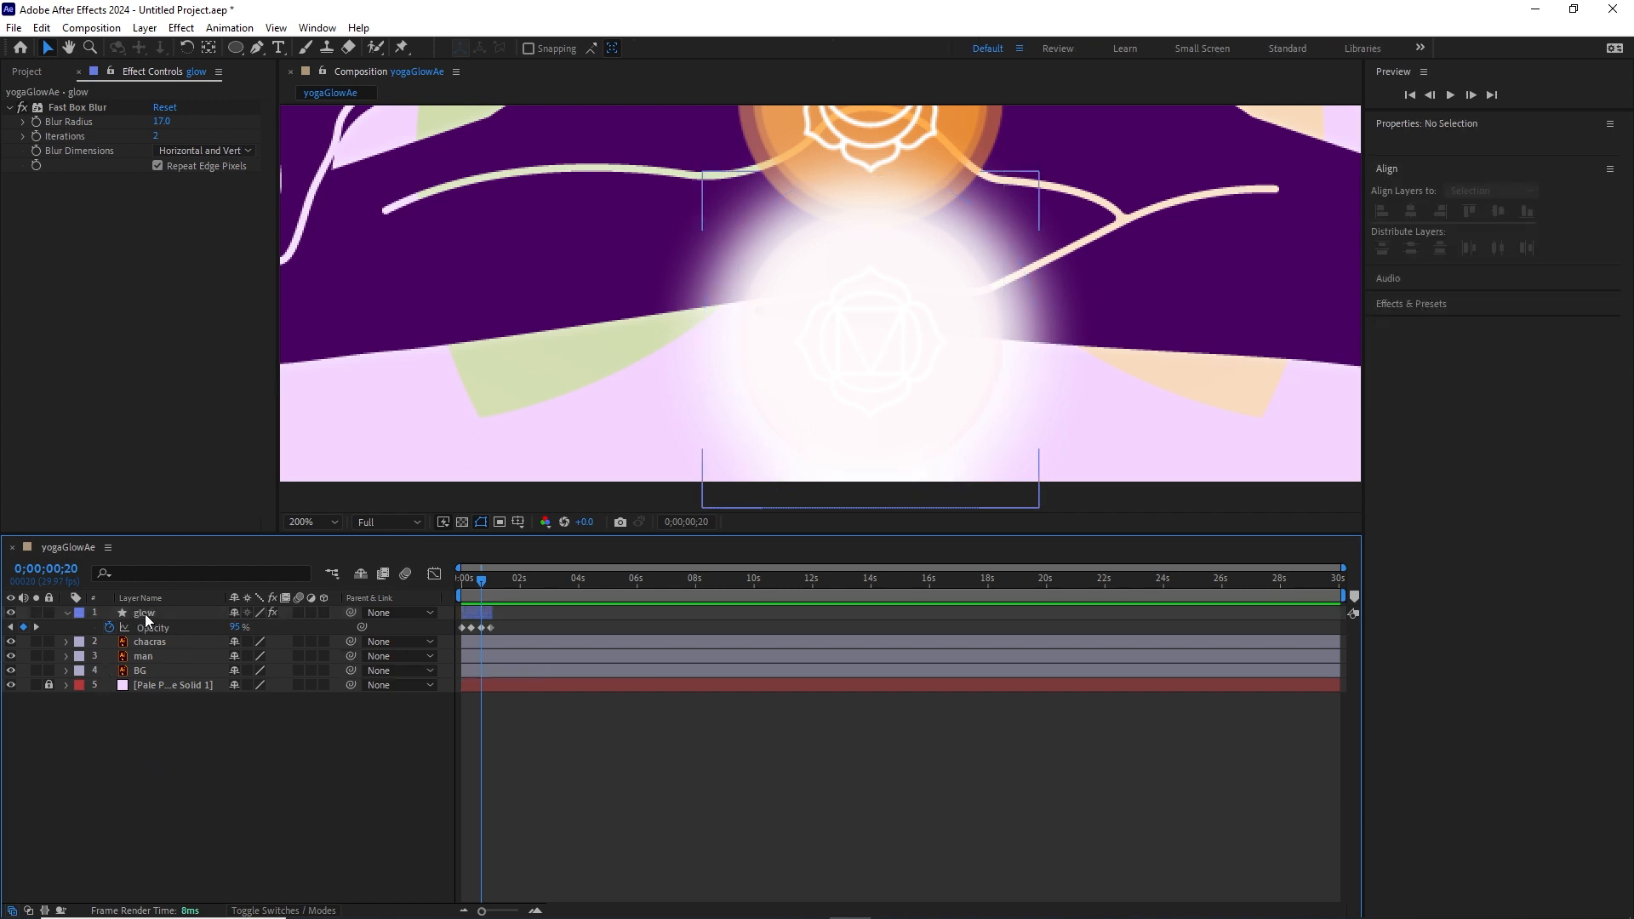
pyautogui.click(144, 615)
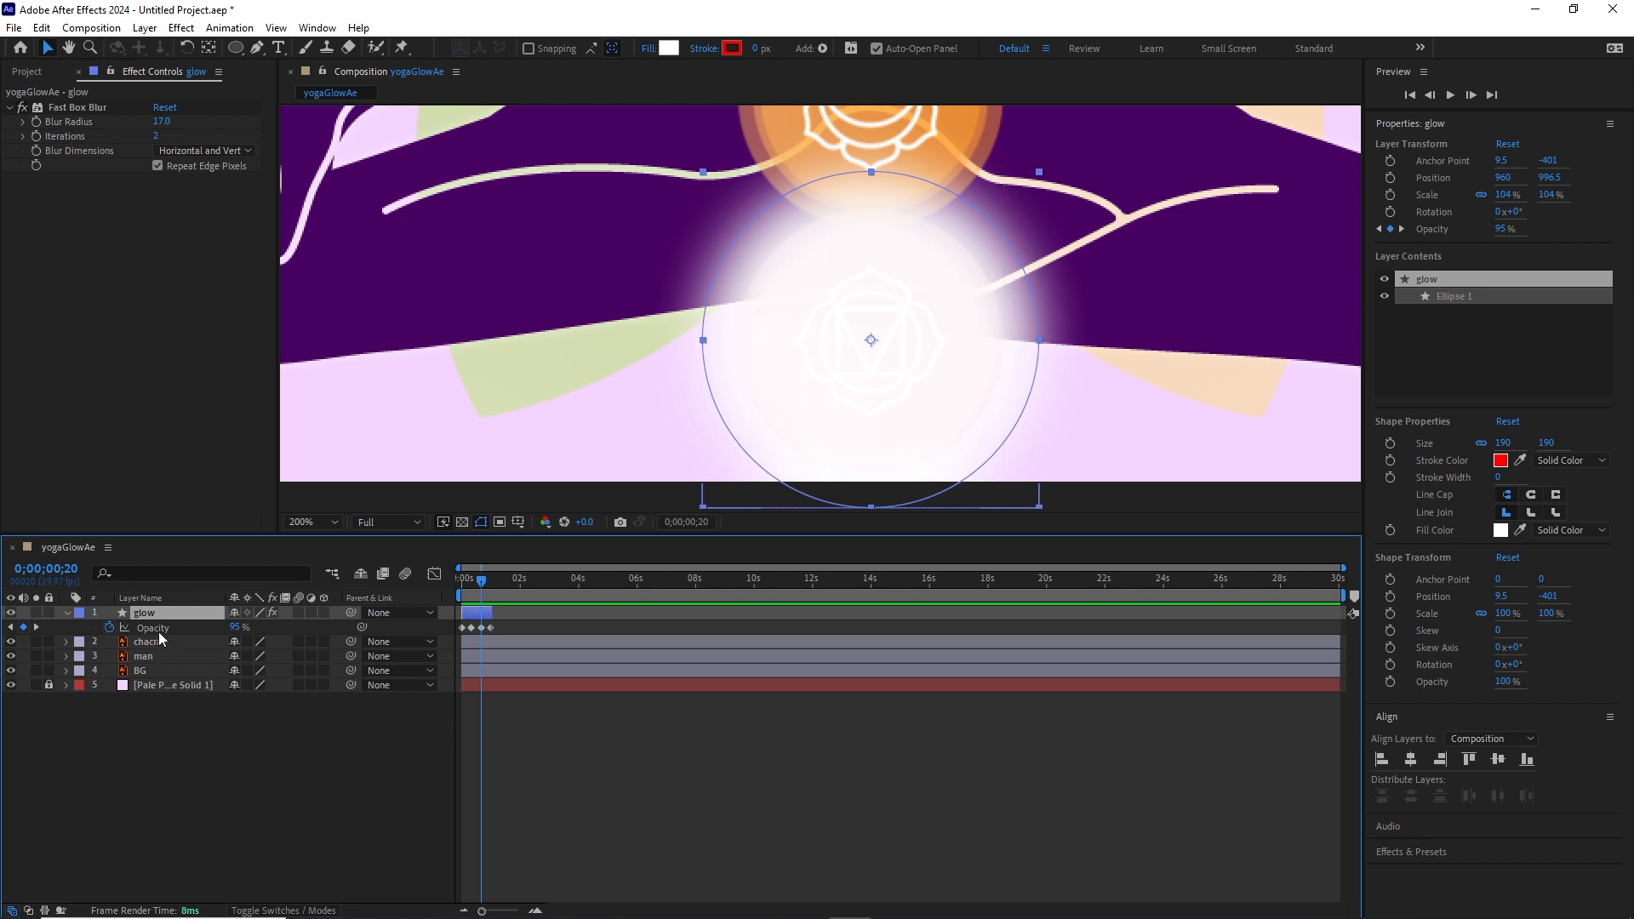
pyautogui.hotkey('ctrl', 'd')
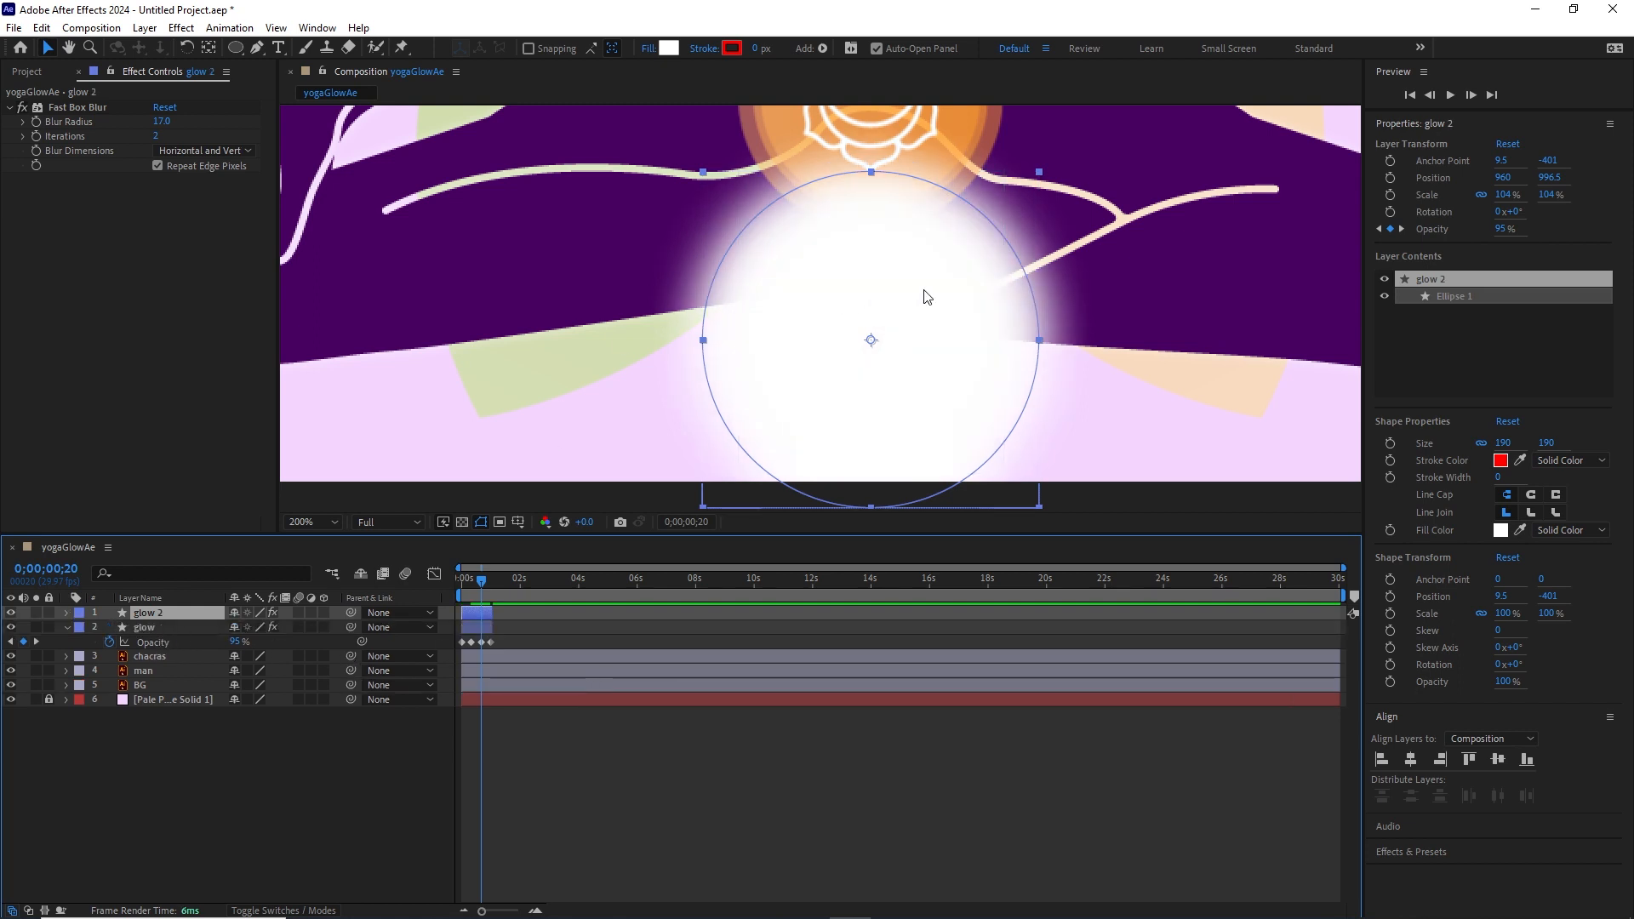
pyautogui.moveTo(1071, 255)
pyautogui.mouseDown()
pyautogui.moveTo(1061, 335)
pyautogui.moveTo(1071, 280)
pyautogui.mouseUp()
pyautogui.press('v')
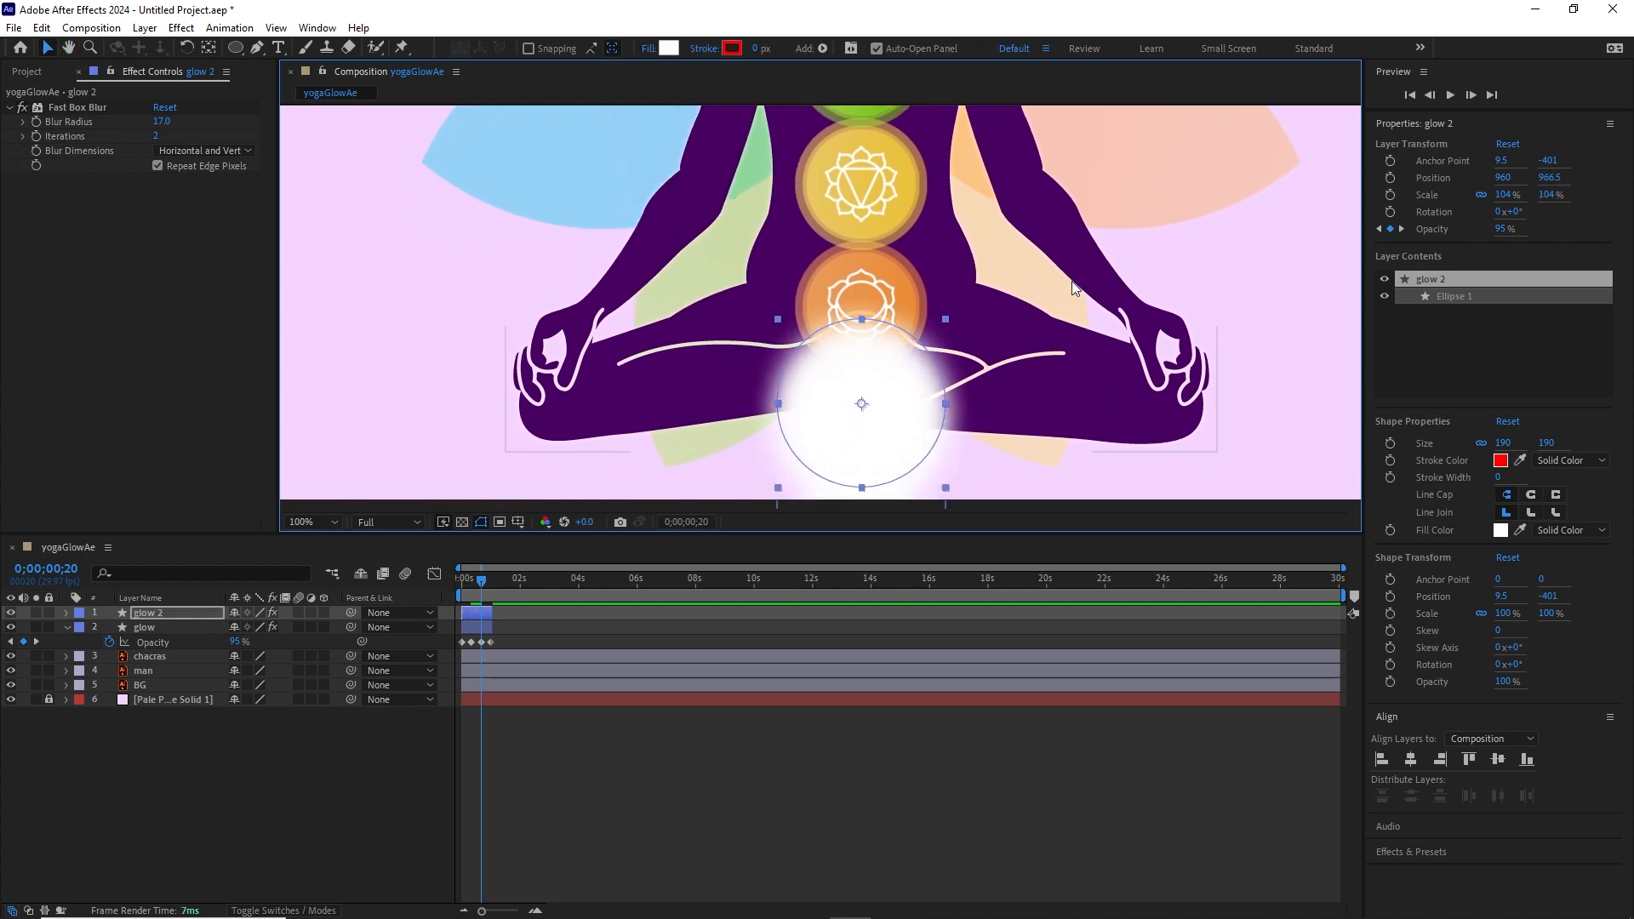
# Move the glow 2 layer up onto the orange chakra, to a Y position of 847.5.
pyautogui.hotkey('shift', 'Up')
pyautogui.hotkey('shift', 'Up')
pyautogui.hotkey('shift', 'Up')
pyautogui.hotkey('shift', 'Up')
pyautogui.hotkey('shift', 'Up')
pyautogui.hotkey('shift', 'Up')
pyautogui.hotkey('shift', 'Up')
pyautogui.hotkey('shift', 'Up')
pyautogui.hotkey('shift', 'Up')
pyautogui.hotkey('shift', 'Up')
pyautogui.hotkey('shift', 'Up')
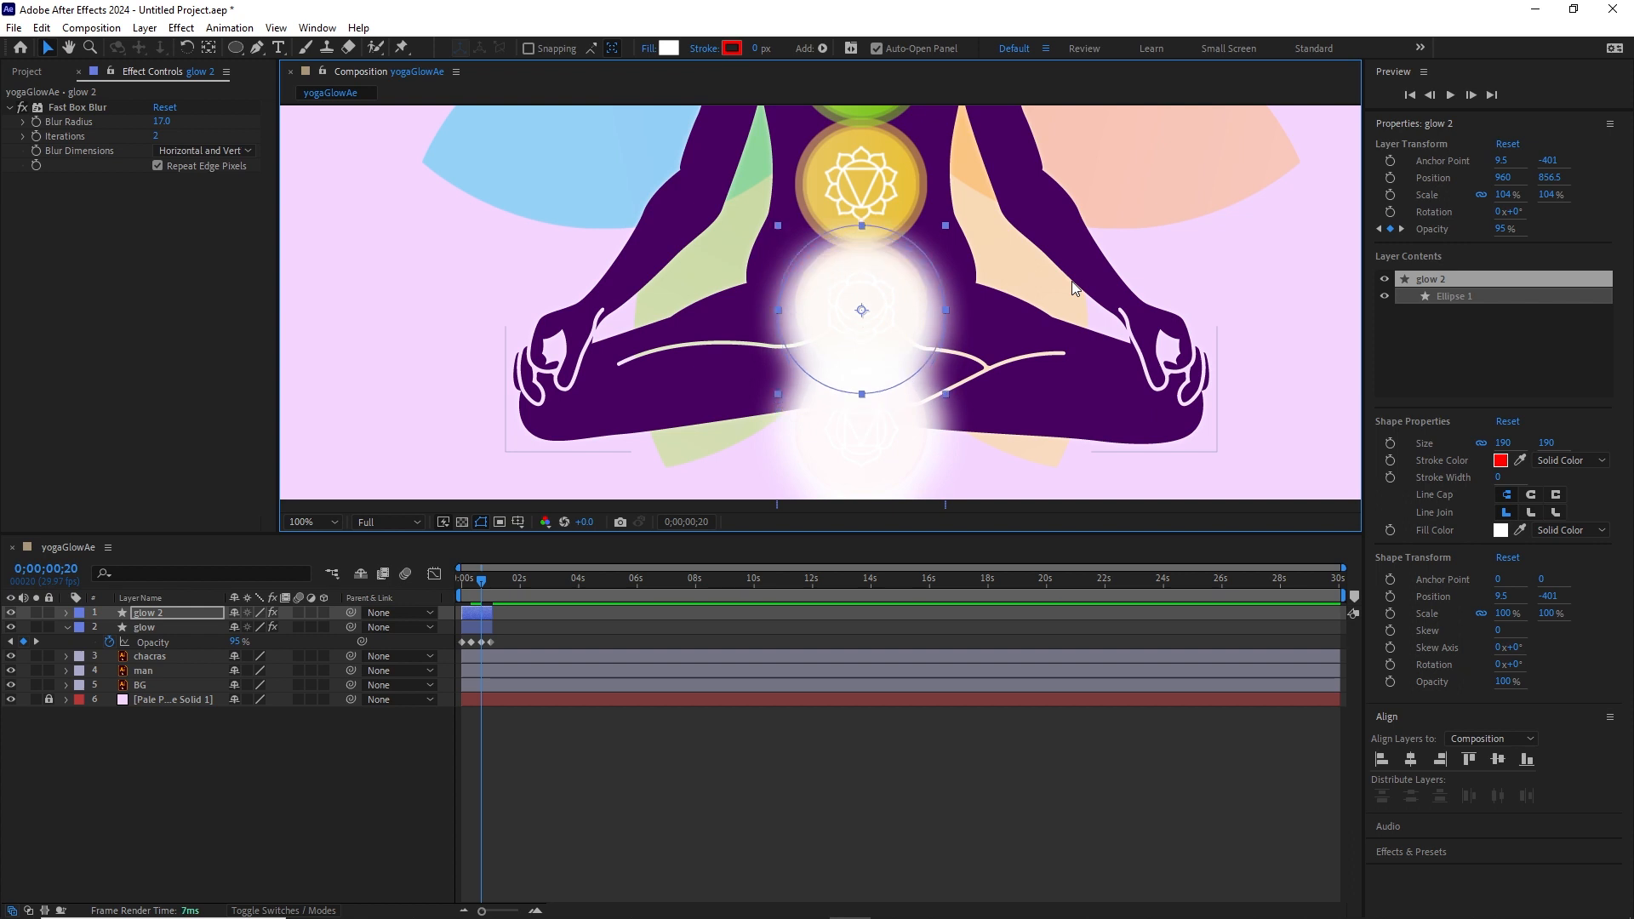
pyautogui.press('Up')
pyautogui.press('Up')
pyautogui.press('Up')
pyautogui.press('Up')
pyautogui.press('Up')
pyautogui.press('Up')
pyautogui.press('Up')
pyautogui.press('Up')
pyautogui.press('Up')
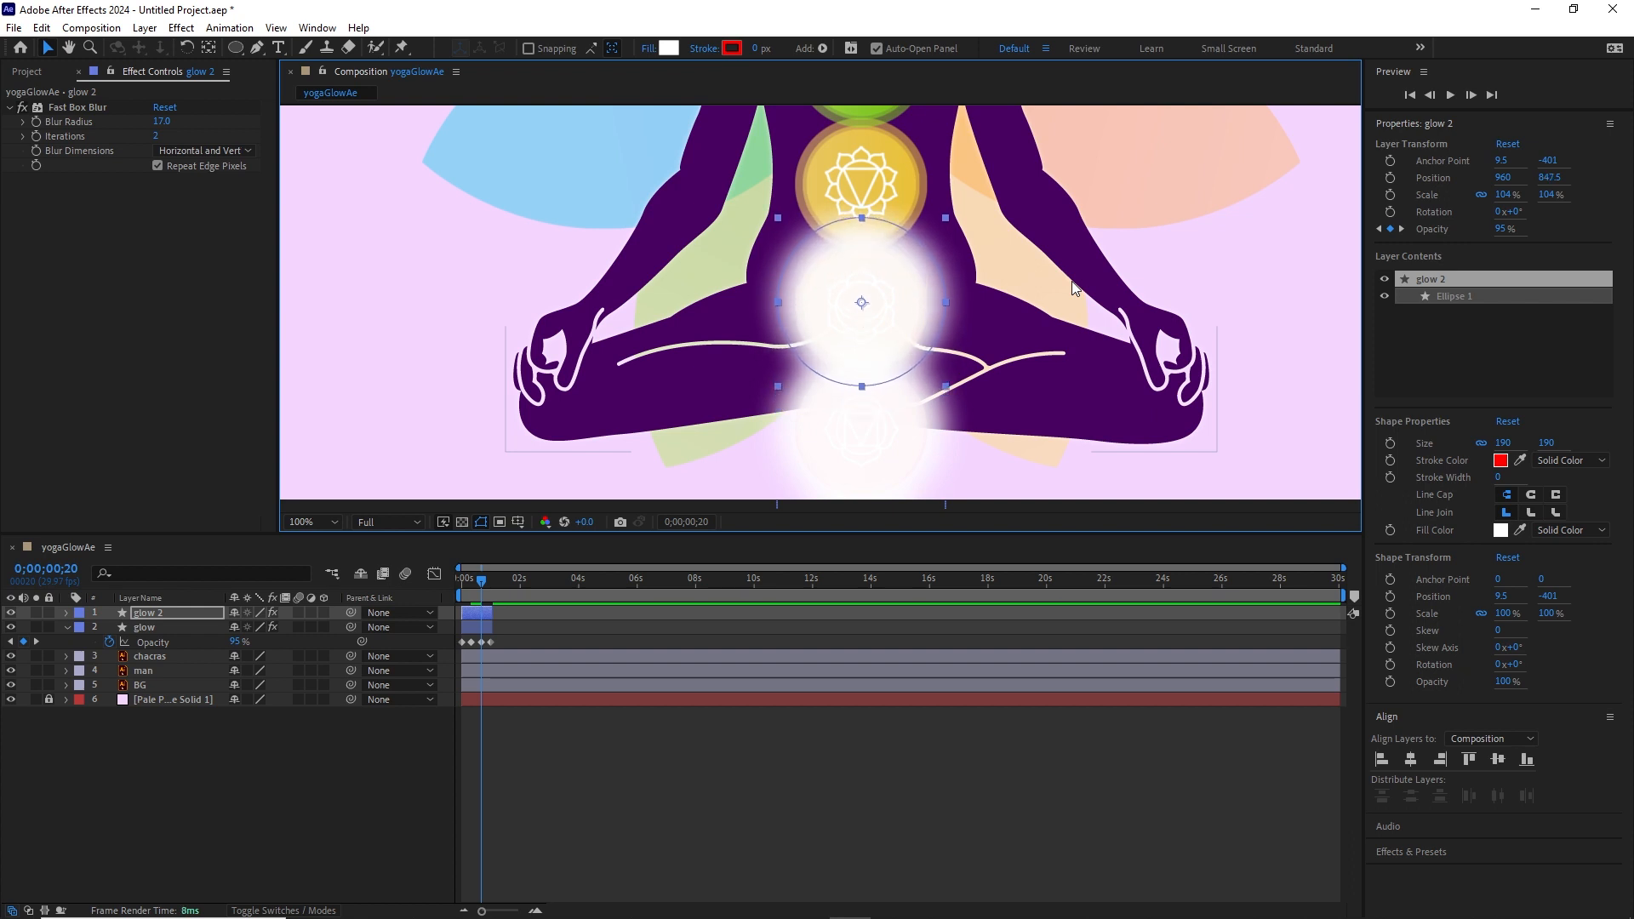
# Duplicate the glow 2 layer and move the copy up onto the yellow chakra, to a Y position of 717.5.
pyautogui.hotkey('ctrl', 'd')
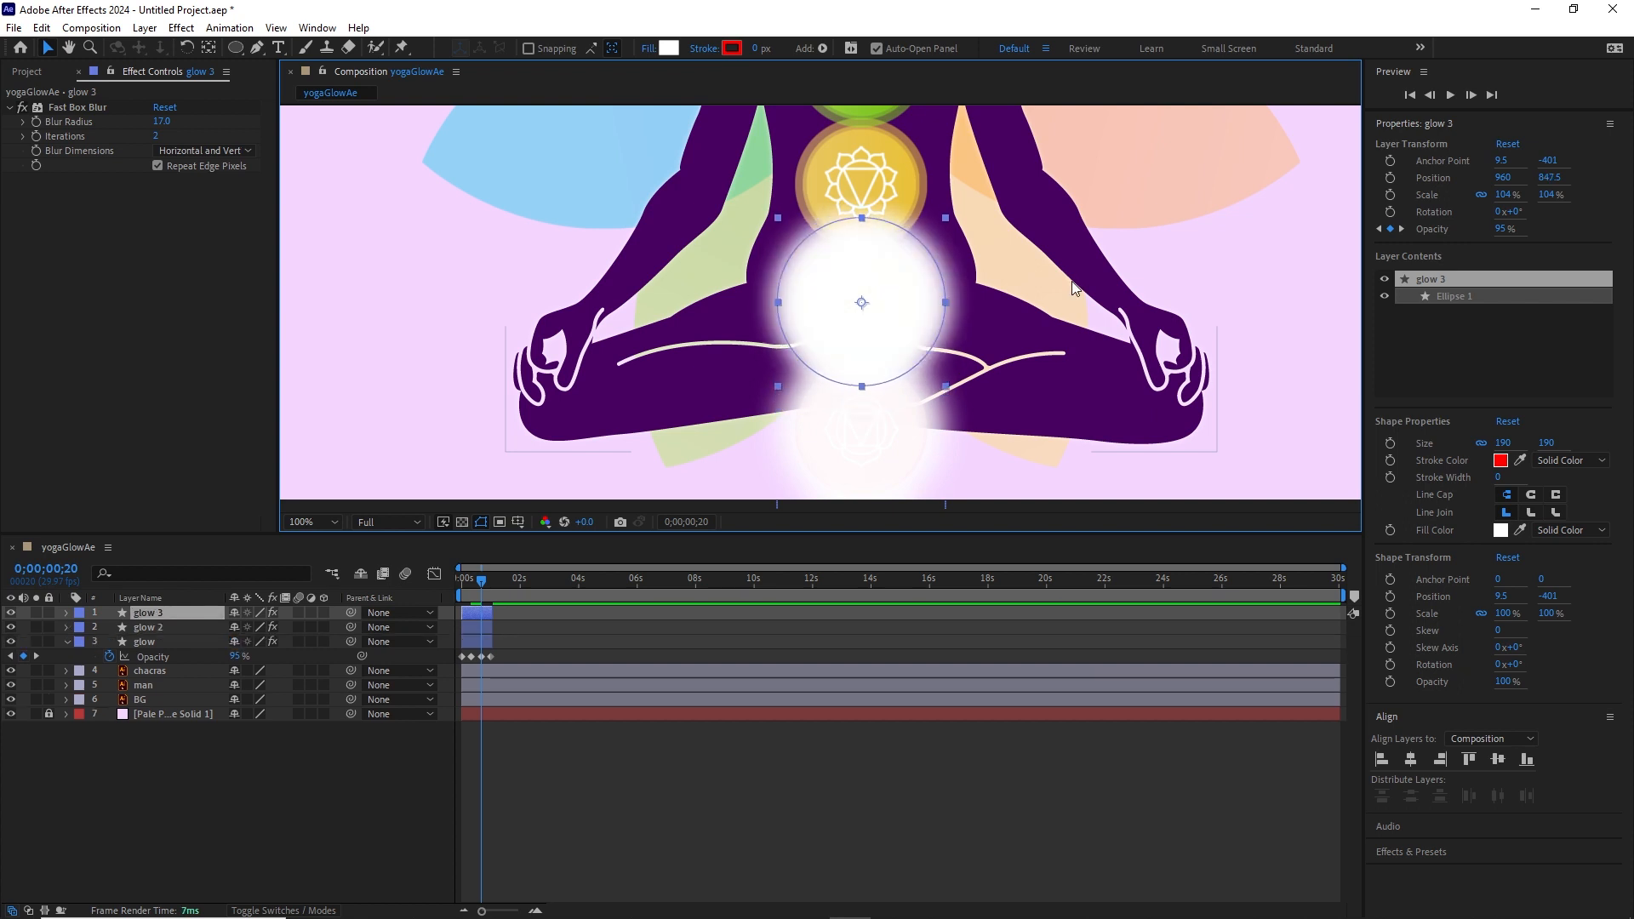
pyautogui.hotkey('shift', 'Up')
pyautogui.hotkey('shift', 'Up')
pyautogui.hotkey('shift', 'Up')
pyautogui.hotkey('shift', 'Up')
pyautogui.hotkey('shift', 'Up')
pyautogui.hotkey('shift', 'Up')
pyautogui.hotkey('shift', 'Up')
pyautogui.hotkey('shift', 'Up')
pyautogui.hotkey('shift', 'Up')
pyautogui.hotkey('shift', 'Up')
pyautogui.hotkey('shift', 'Up')
pyautogui.hotkey('shift', 'Up')
pyautogui.hotkey('shift', 'Up')
pyautogui.hotkey('shift', 'Up')
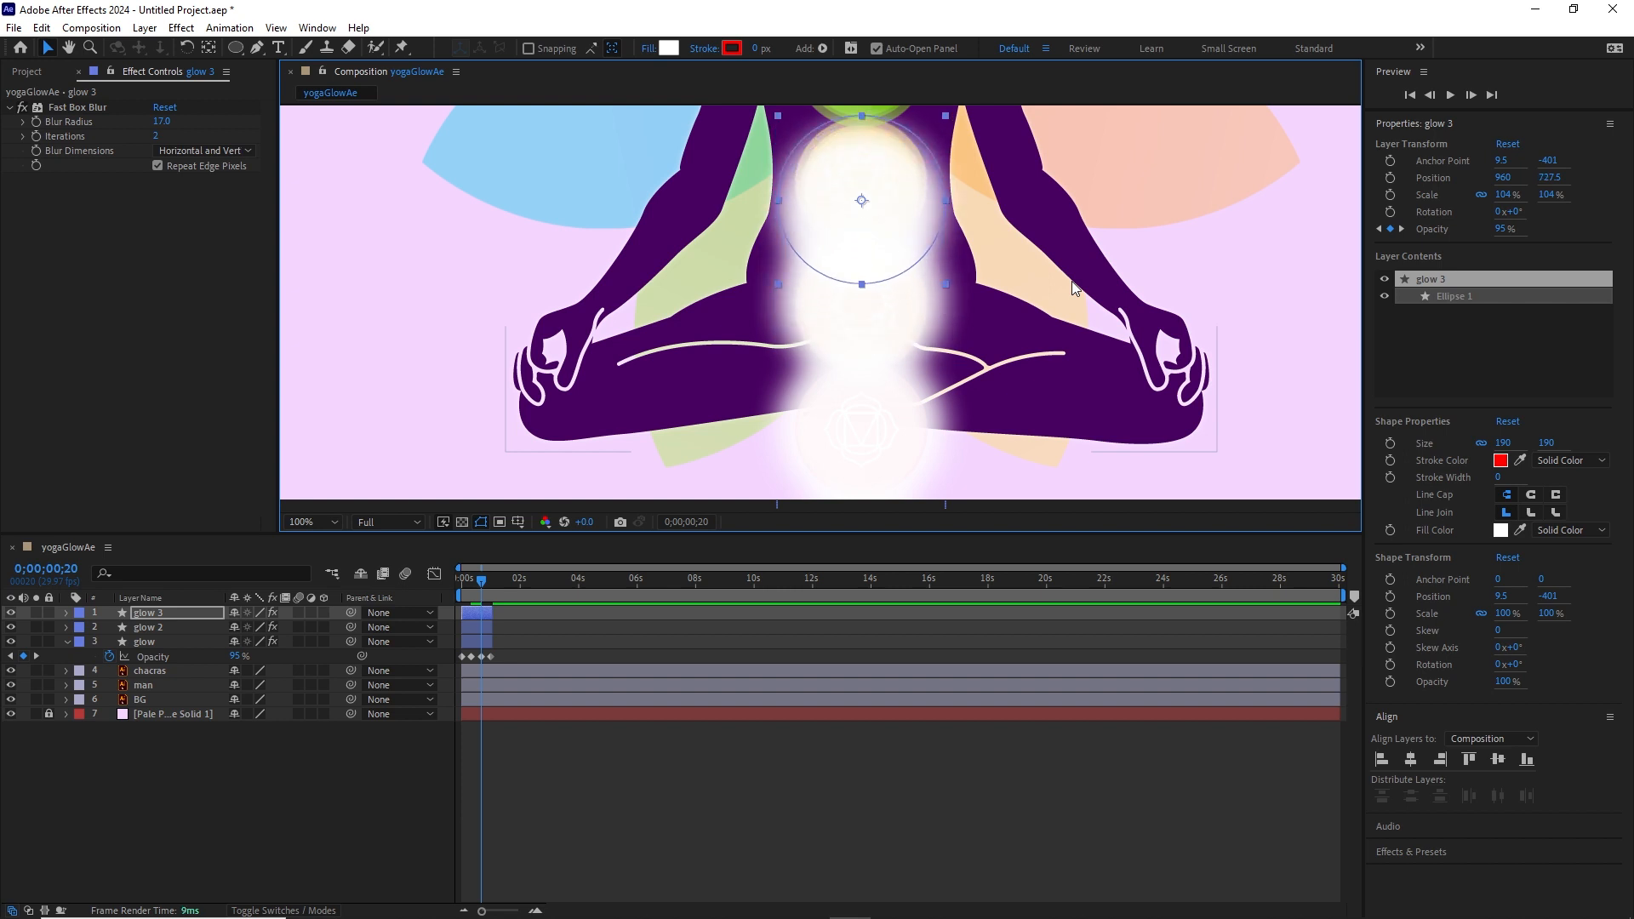
pyautogui.hotkey('shift', 'Down')
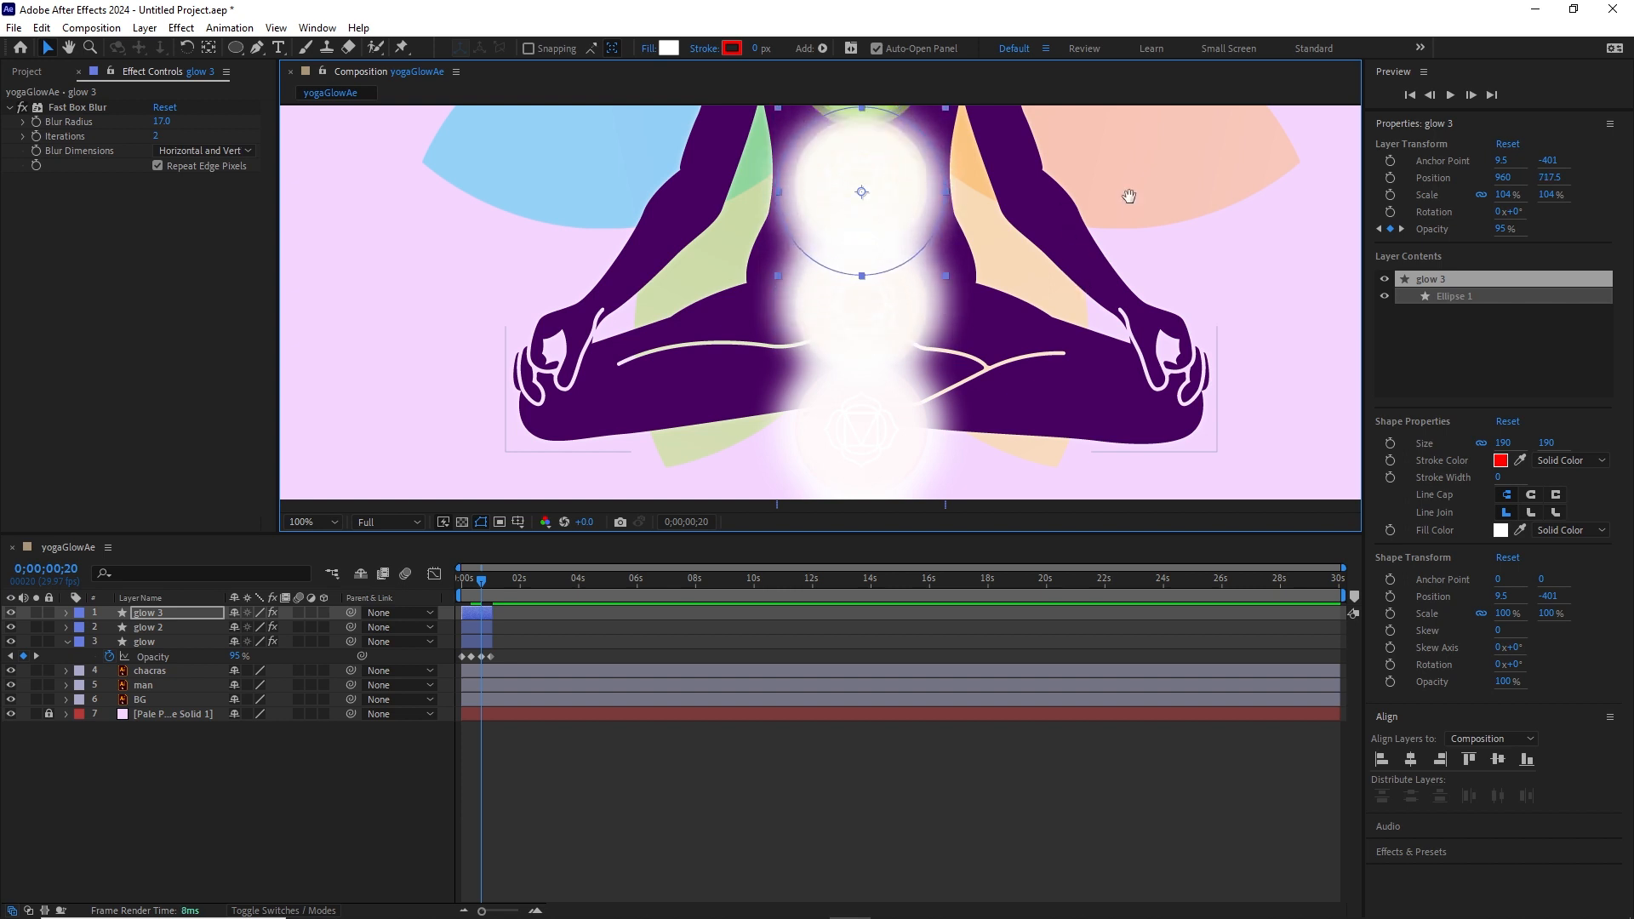
# Duplicate the glow 3 layer and move the copy up onto the green chakra, to a Y position of 567.5.
pyautogui.press('h')
pyautogui.moveTo(1128, 196)
pyautogui.mouseDown()
pyautogui.moveTo(1083, 354)
pyautogui.moveTo(1062, 359)
pyautogui.mouseUp()
pyautogui.press('v')
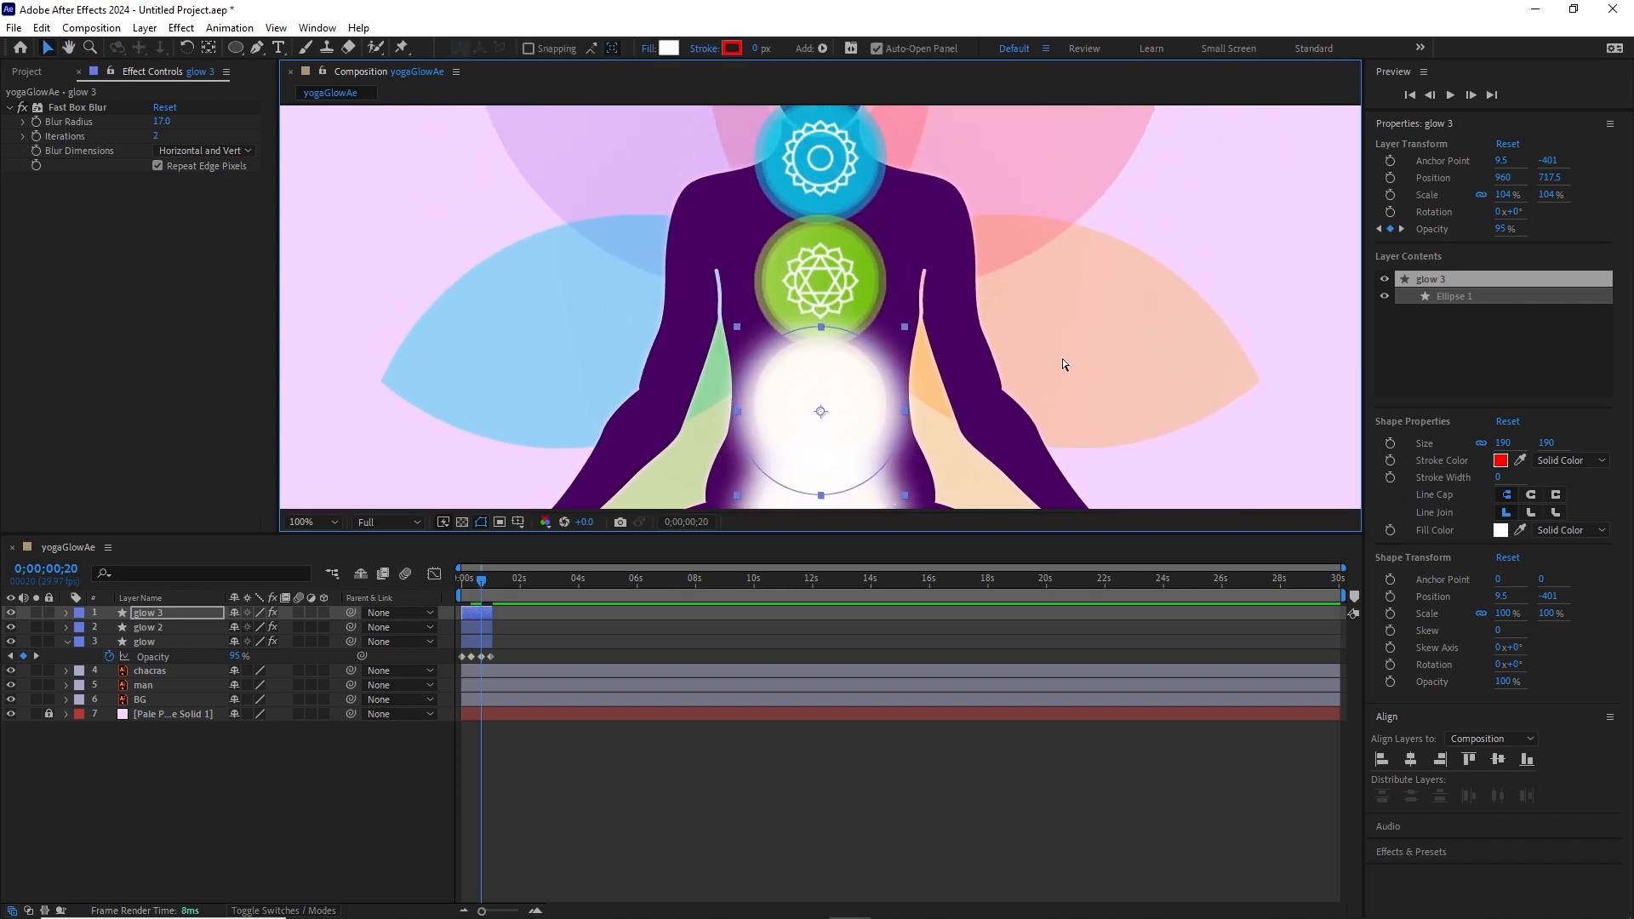
pyautogui.hotkey('ctrl', 'd')
pyautogui.hotkey('shift', 'Up')
pyautogui.hotkey('shift', 'Up')
pyautogui.hotkey('shift', 'Up')
pyautogui.hotkey('shift', 'Up')
pyautogui.hotkey('shift', 'Up')
pyautogui.hotkey('shift', 'Up')
pyautogui.hotkey('shift', 'Up')
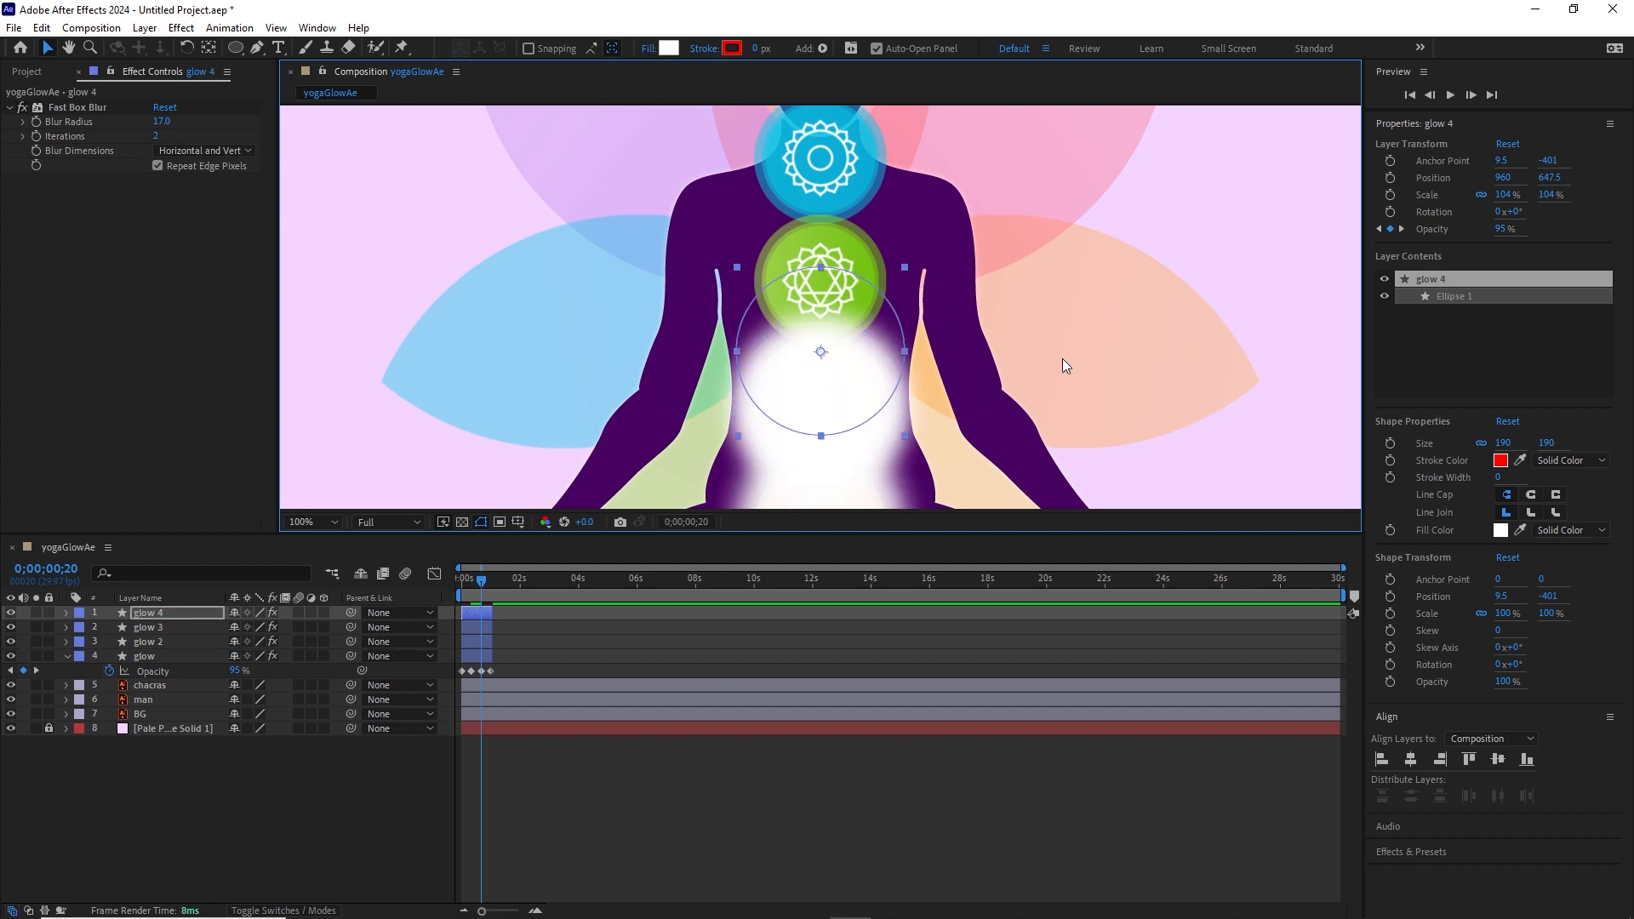
pyautogui.hotkey('shift', 'Up')
pyautogui.hotkey('shift', 'Up')
pyautogui.hotkey('shift', 'Up')
pyautogui.hotkey('shift', 'Up')
pyautogui.hotkey('shift', 'Up')
pyautogui.hotkey('shift', 'Up')
pyautogui.hotkey('shift', 'Up')
pyautogui.hotkey('shift', 'Up')
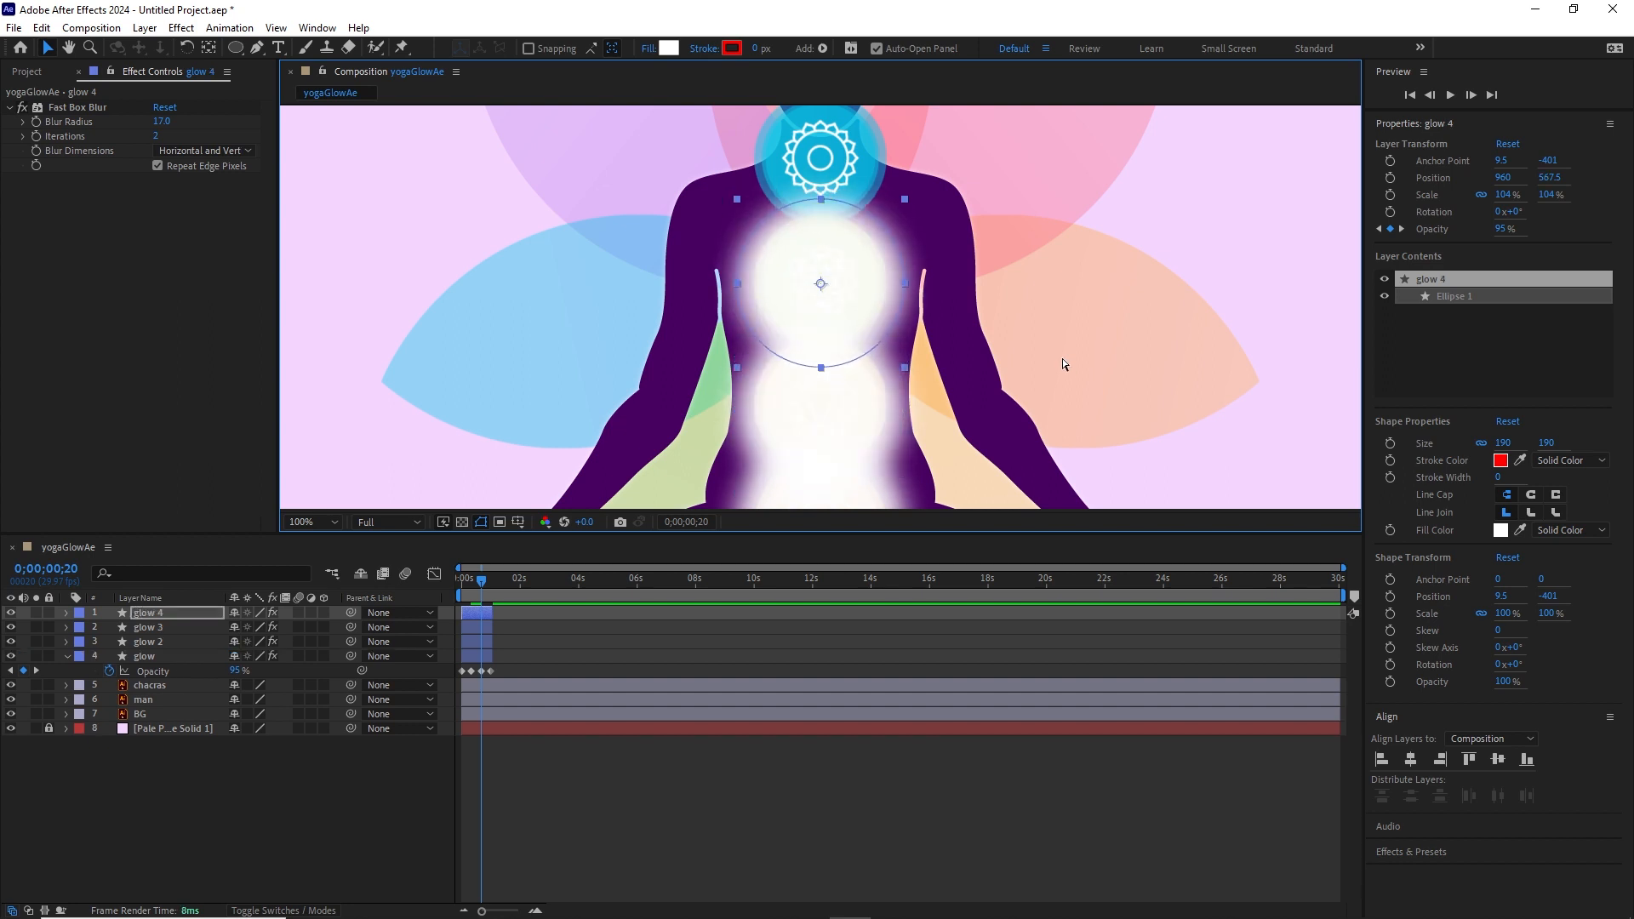
# Duplicate the glow 4 layer and move the copy up onto the blue chakra, to a Y position of 417.5.
pyautogui.hotkey('ctrl', 'd')
pyautogui.hotkey('shift', 'Up')
pyautogui.hotkey('shift', 'Up')
pyautogui.hotkey('shift', 'Up')
pyautogui.hotkey('shift', 'Up')
pyautogui.hotkey('shift', 'Up')
pyautogui.hotkey('shift', 'Up')
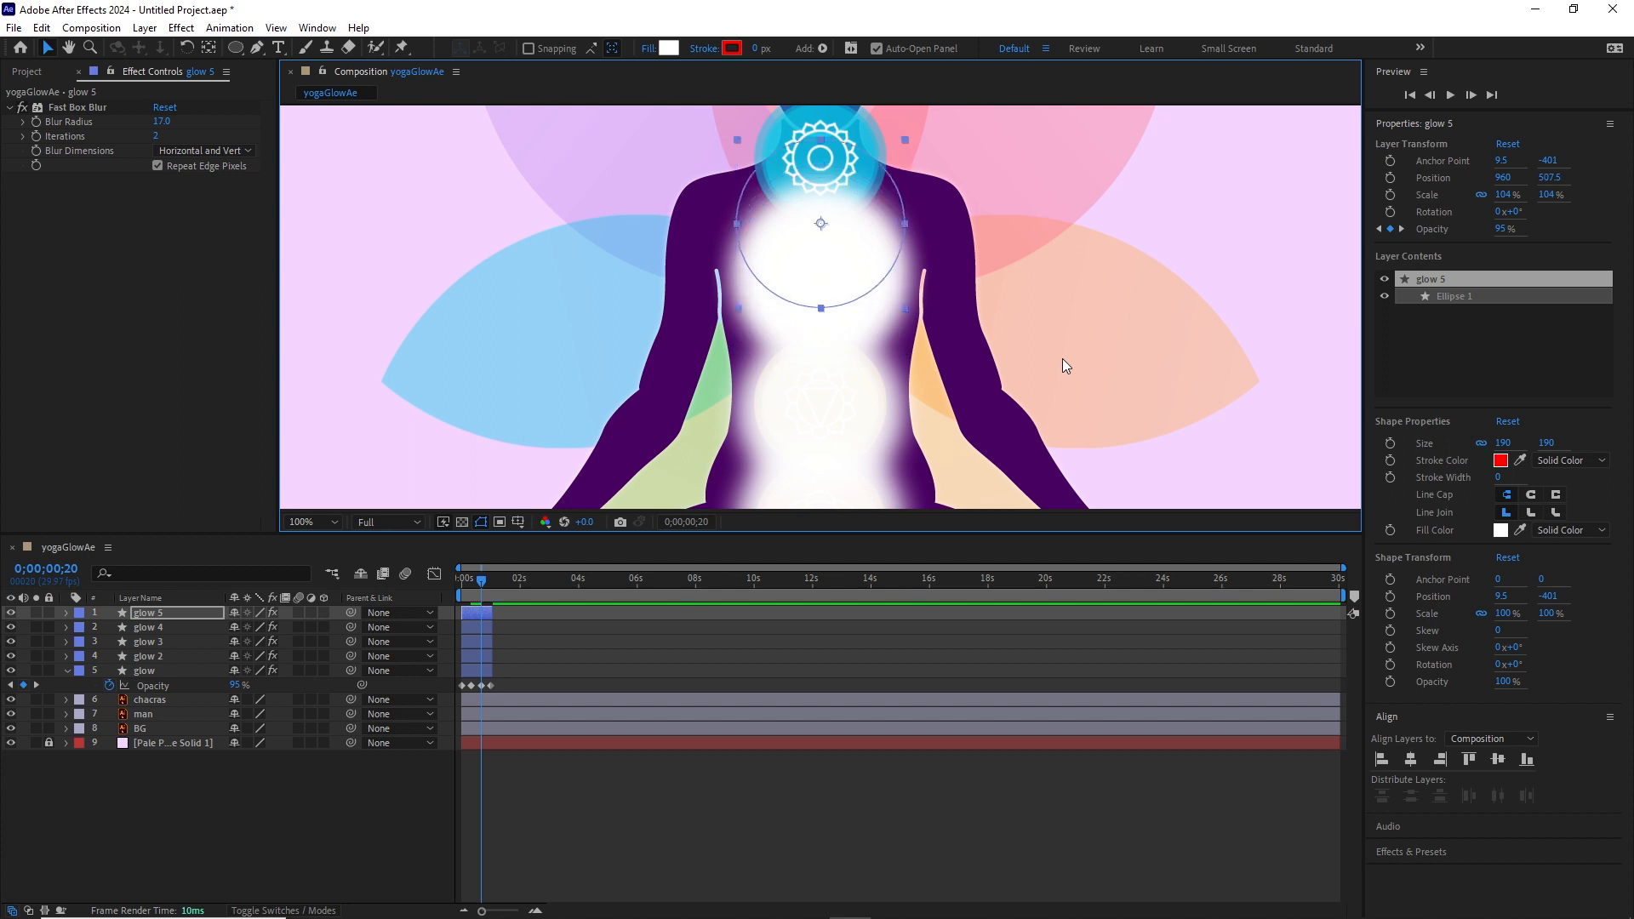
pyautogui.hotkey('shift', 'Up')
pyautogui.hotkey('shift', 'Up')
pyautogui.hotkey('shift', 'Up')
pyautogui.hotkey('shift', 'Up')
pyautogui.hotkey('shift', 'Up')
pyautogui.hotkey('shift', 'Up')
pyautogui.hotkey('shift', 'Up')
pyautogui.hotkey('shift', 'Up')
pyautogui.hotkey('shift', 'Up')
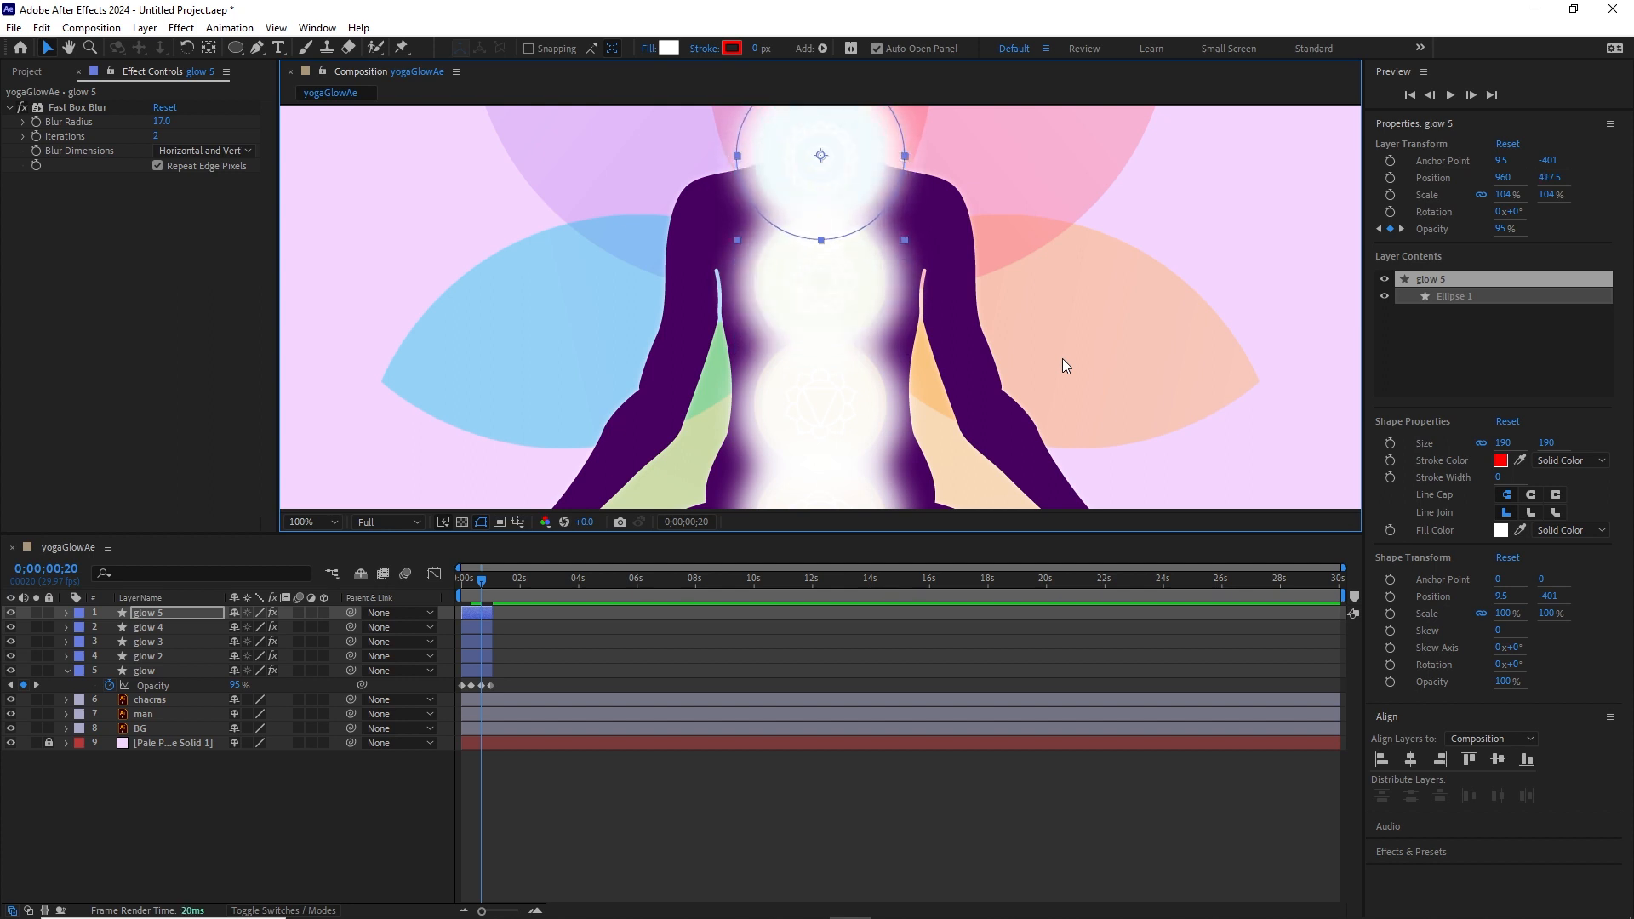
# Duplicate the glow 5 layer and move the copy up onto the purple head chakra, to a Y position of 277.5.
pyautogui.moveTo(1146, 182); pyautogui.dragTo(1014, 356)
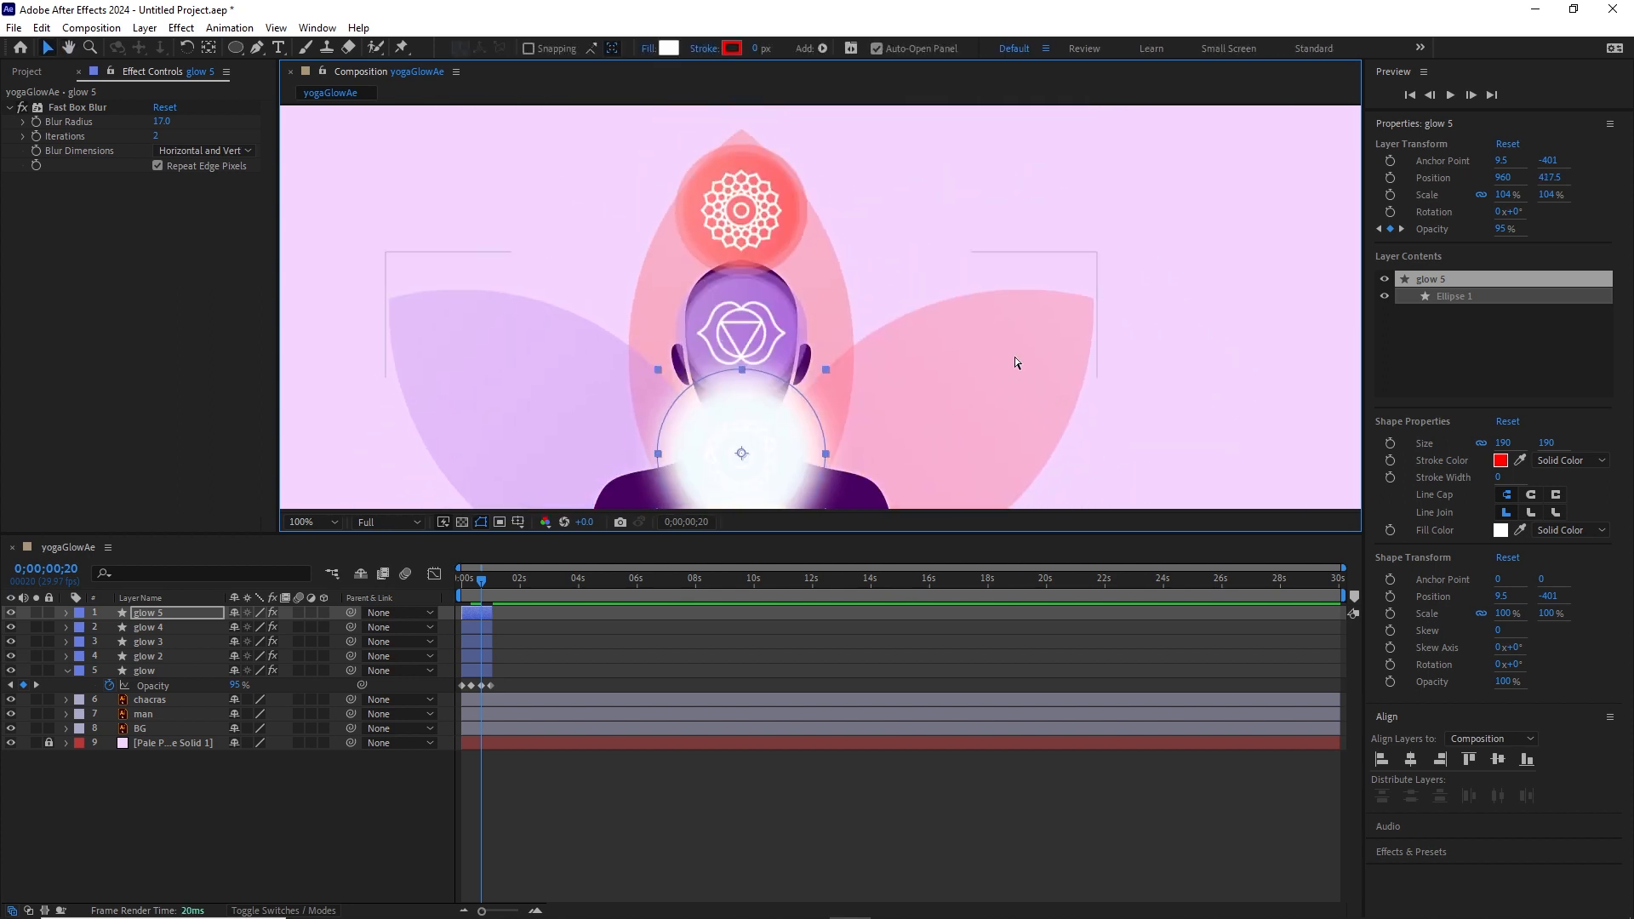
pyautogui.hotkey('ctrl', 'd')
pyautogui.hotkey('shift', 'Up')
pyautogui.hotkey('shift', 'Up')
pyautogui.hotkey('shift', 'Up')
pyautogui.hotkey('shift', 'Up')
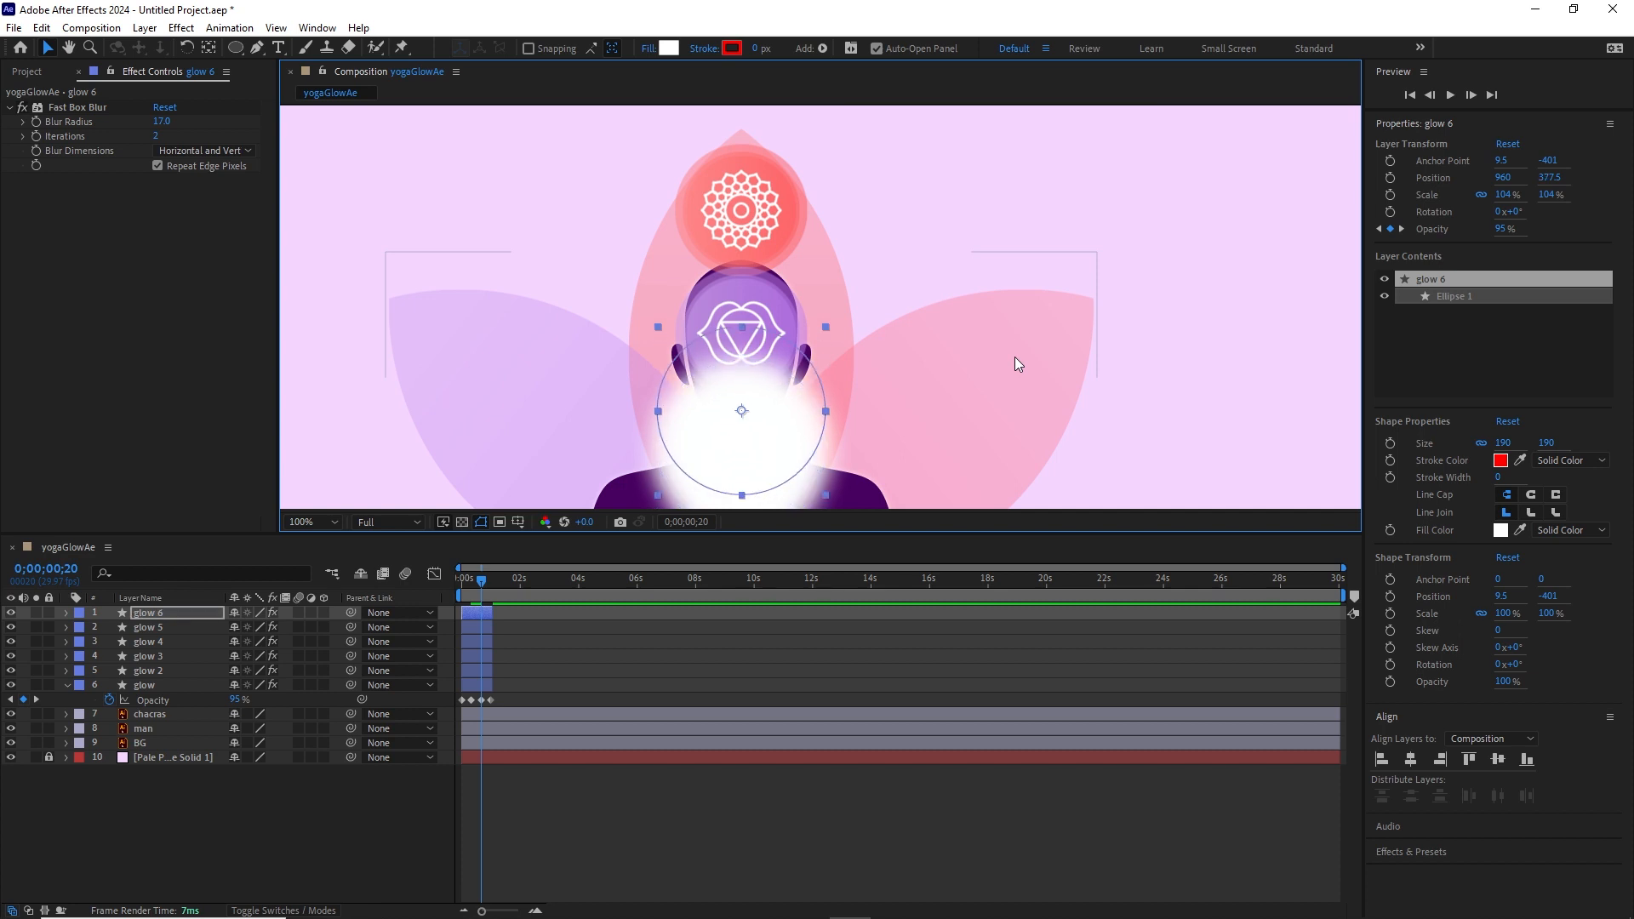
pyautogui.hotkey('shift', 'Up')
pyautogui.hotkey('shift', 'Up')
pyautogui.hotkey('shift', 'Up')
pyautogui.hotkey('shift', 'Up')
pyautogui.hotkey('shift', 'Up')
pyautogui.hotkey('shift', 'Up')
pyautogui.hotkey('shift', 'Up')
pyautogui.hotkey('shift', 'Up')
pyautogui.hotkey('shift', 'Up')
pyautogui.hotkey('shift', 'Up')
pyautogui.hotkey('shift', 'Up')
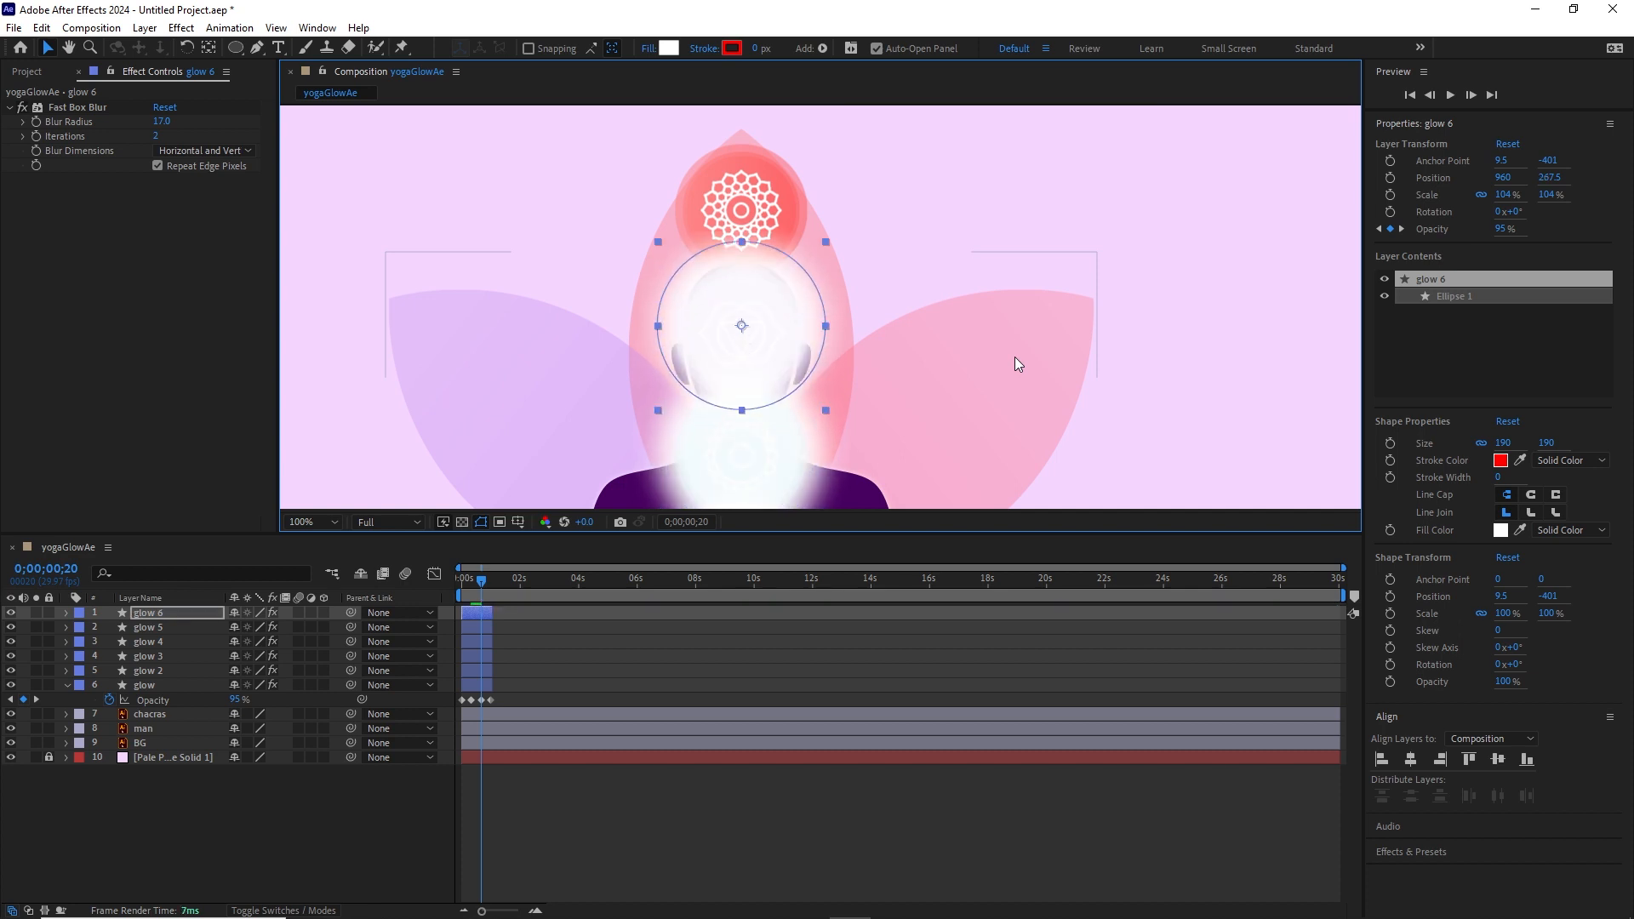
pyautogui.hotkey('shift', 'Down')
# Duplicate the glow 6 layer and move the copy up onto the red chakra above the head, to a Y position of 137.5.
pyautogui.hotkey('ctrl', 'd')
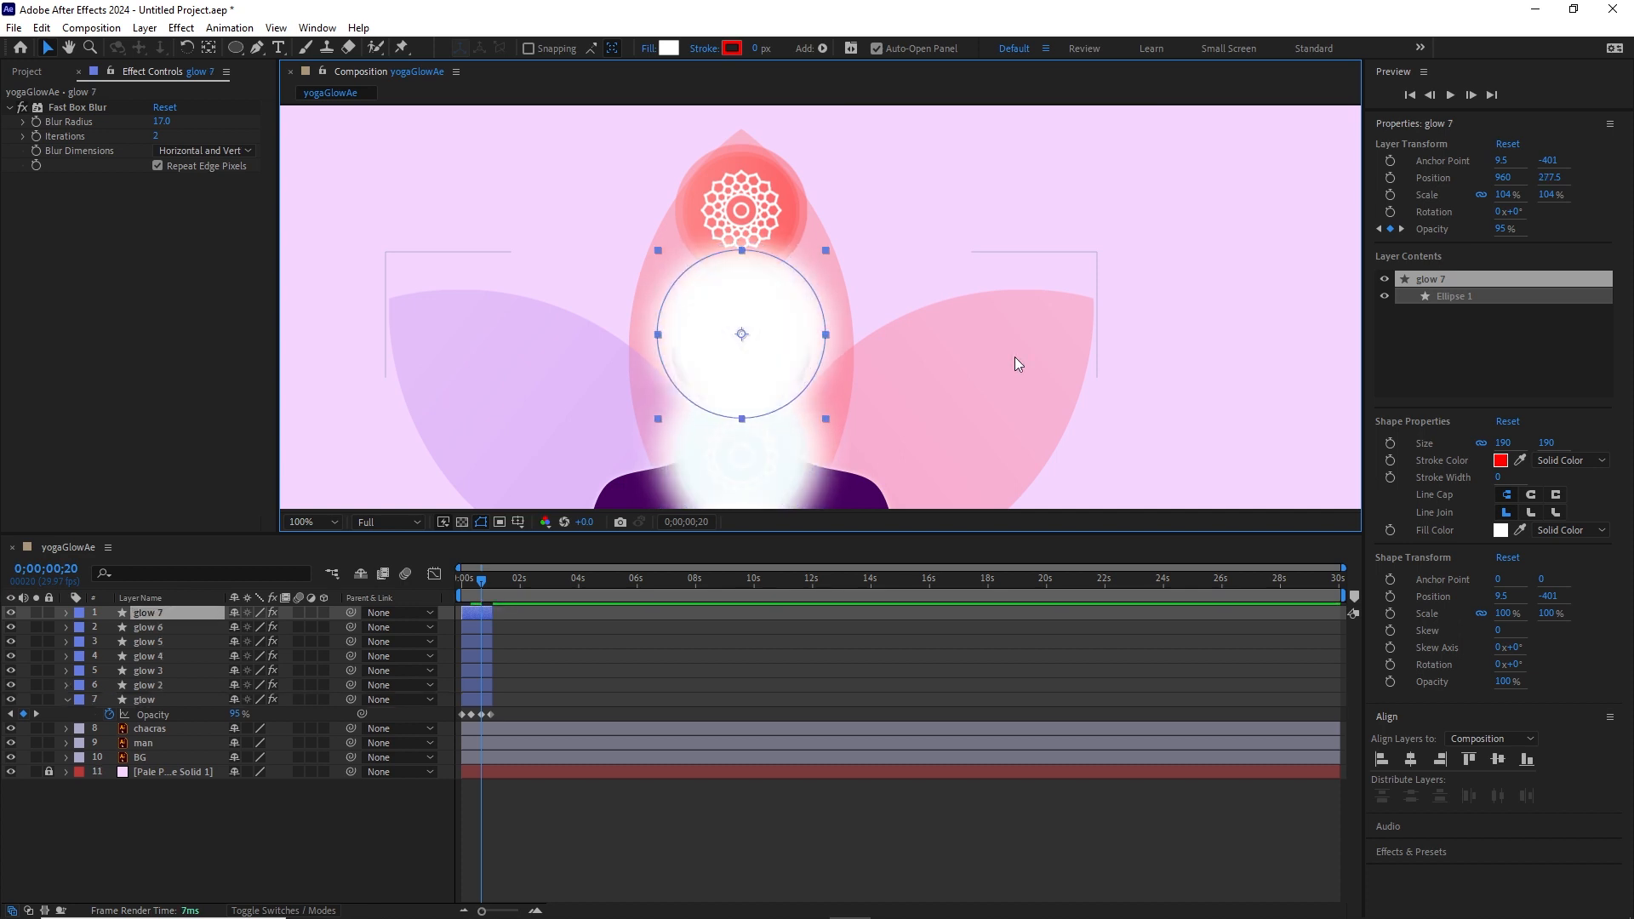
pyautogui.hotkey('shift', 'Up')
pyautogui.hotkey('shift', 'Up')
pyautogui.hotkey('shift', 'Up')
pyautogui.hotkey('shift', 'Up')
pyautogui.hotkey('shift', 'Up')
pyautogui.hotkey('shift', 'Up')
pyautogui.hotkey('shift', 'Up')
pyautogui.hotkey('shift', 'Up')
pyautogui.hotkey('shift', 'Up')
pyautogui.hotkey('shift', 'Up')
pyautogui.hotkey('shift', 'Up')
pyautogui.hotkey('shift', 'Up')
pyautogui.hotkey('shift', 'Up')
pyautogui.hotkey('shift', 'Up')
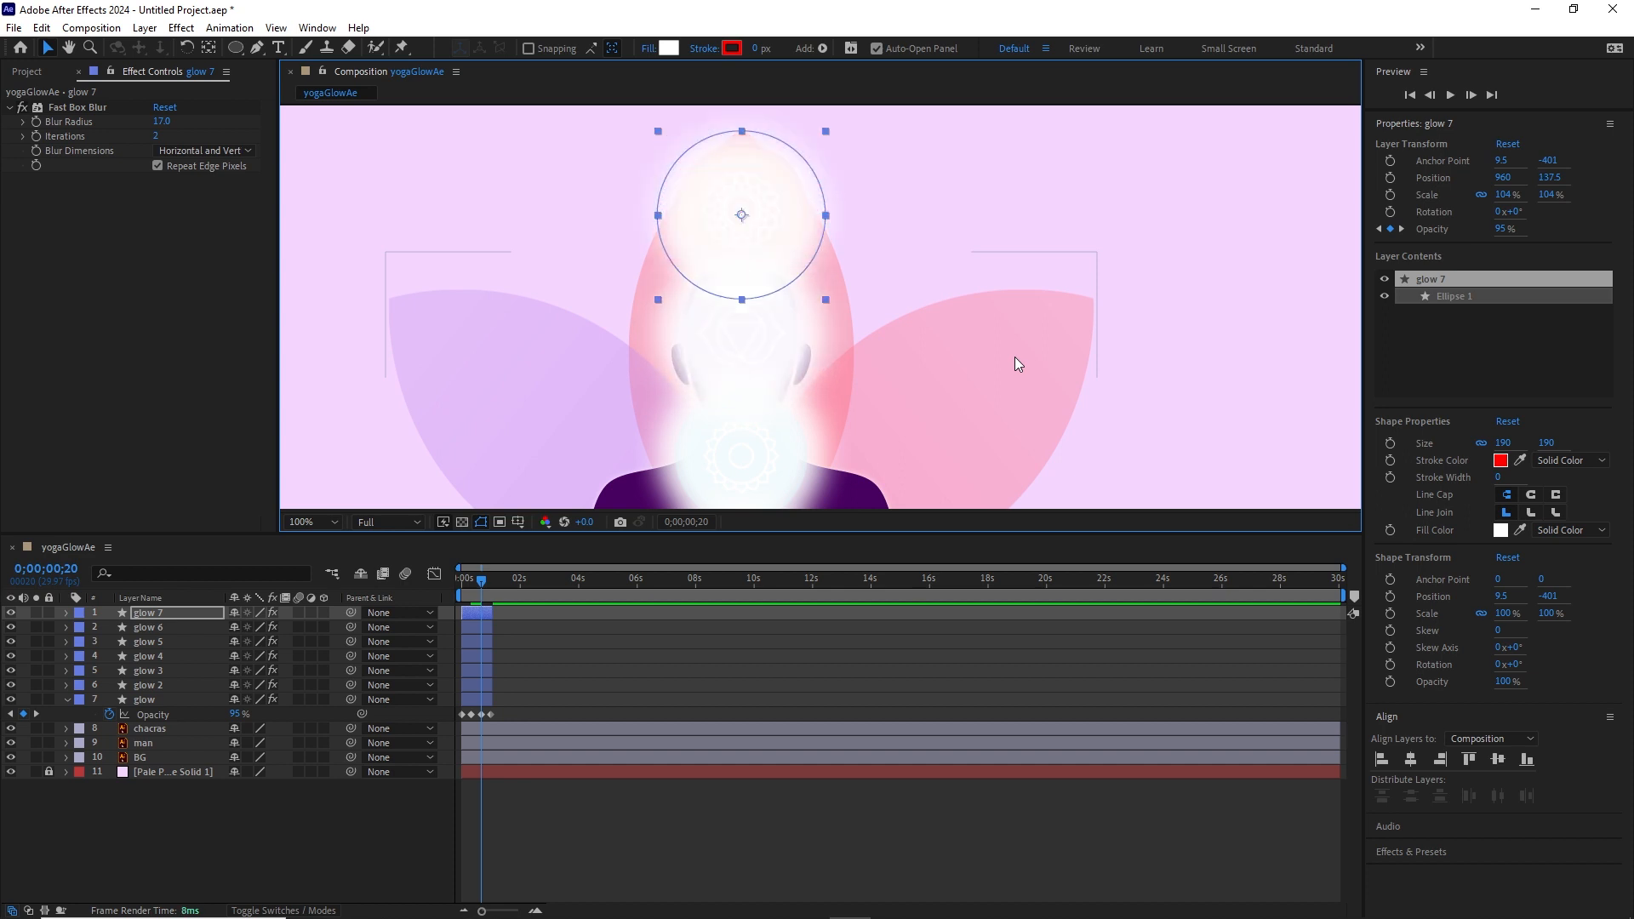
# Play the animation from the start with the figure in view to preview all seven glows fading in and out.
pyautogui.press(',')
pyautogui.press(',')
pyautogui.press(',')
pyautogui.press(',')
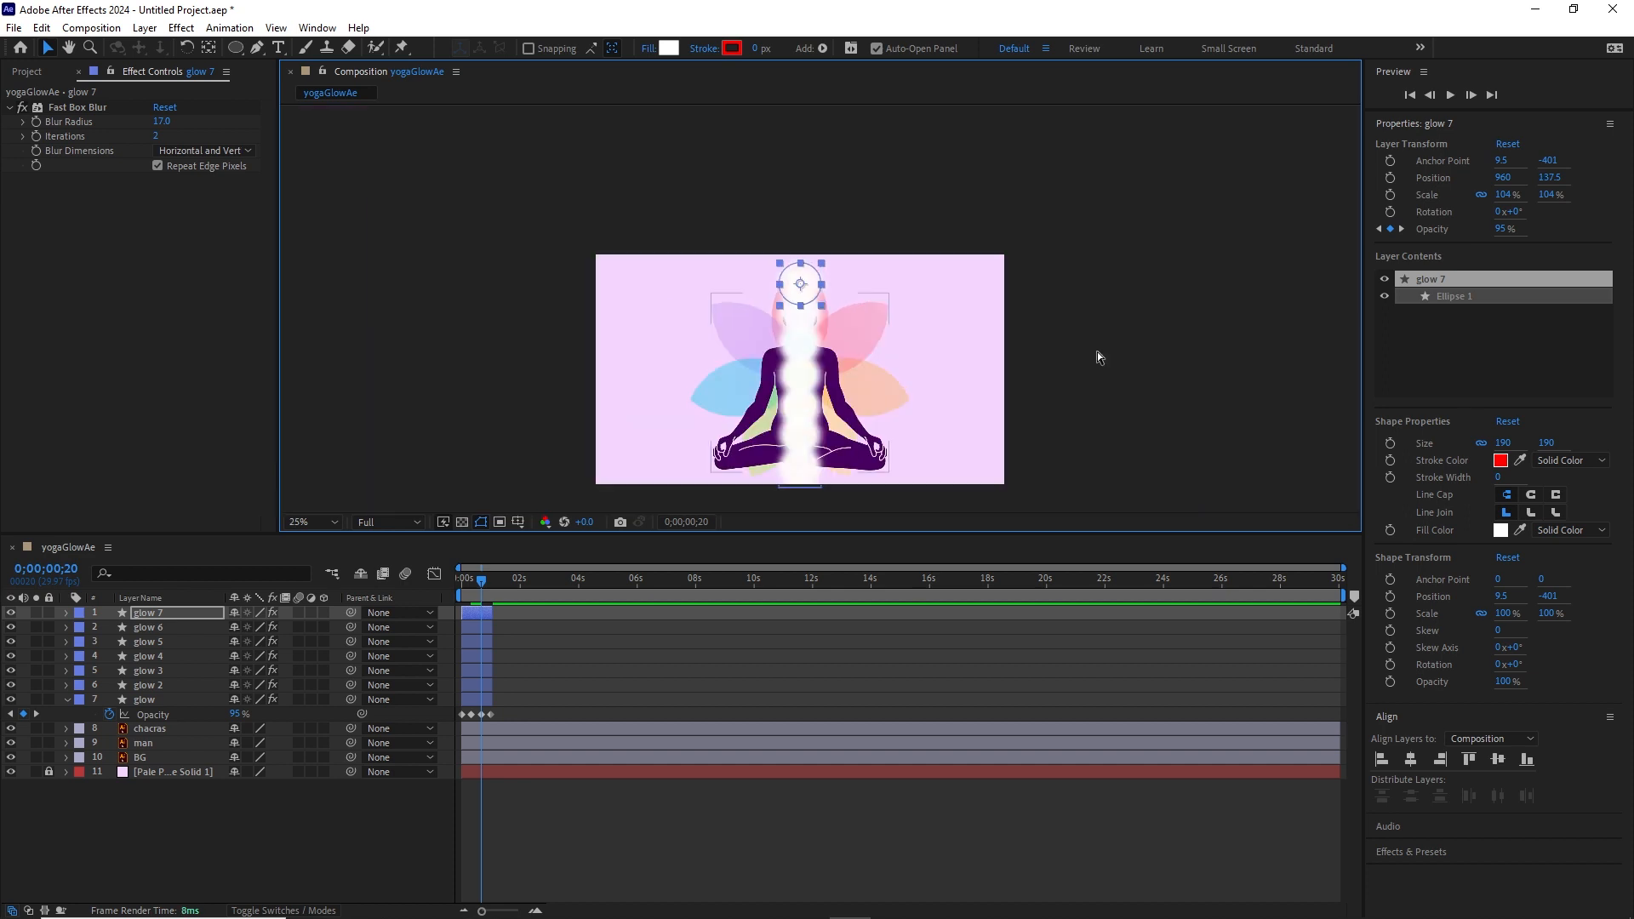
pyautogui.press('space')
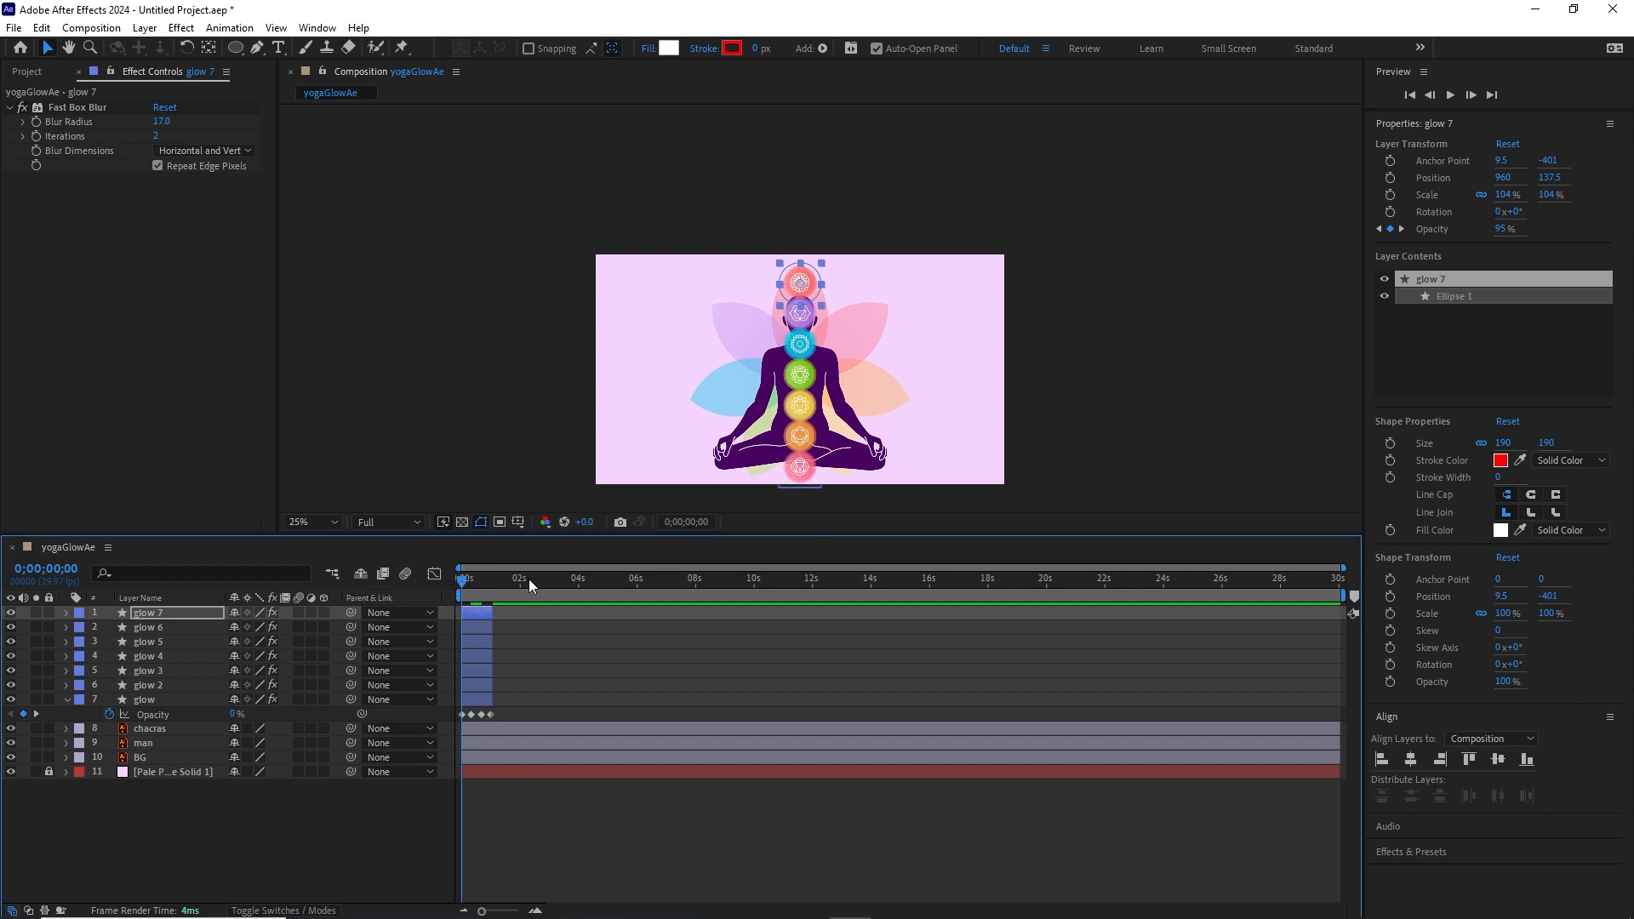
pyautogui.press('space')
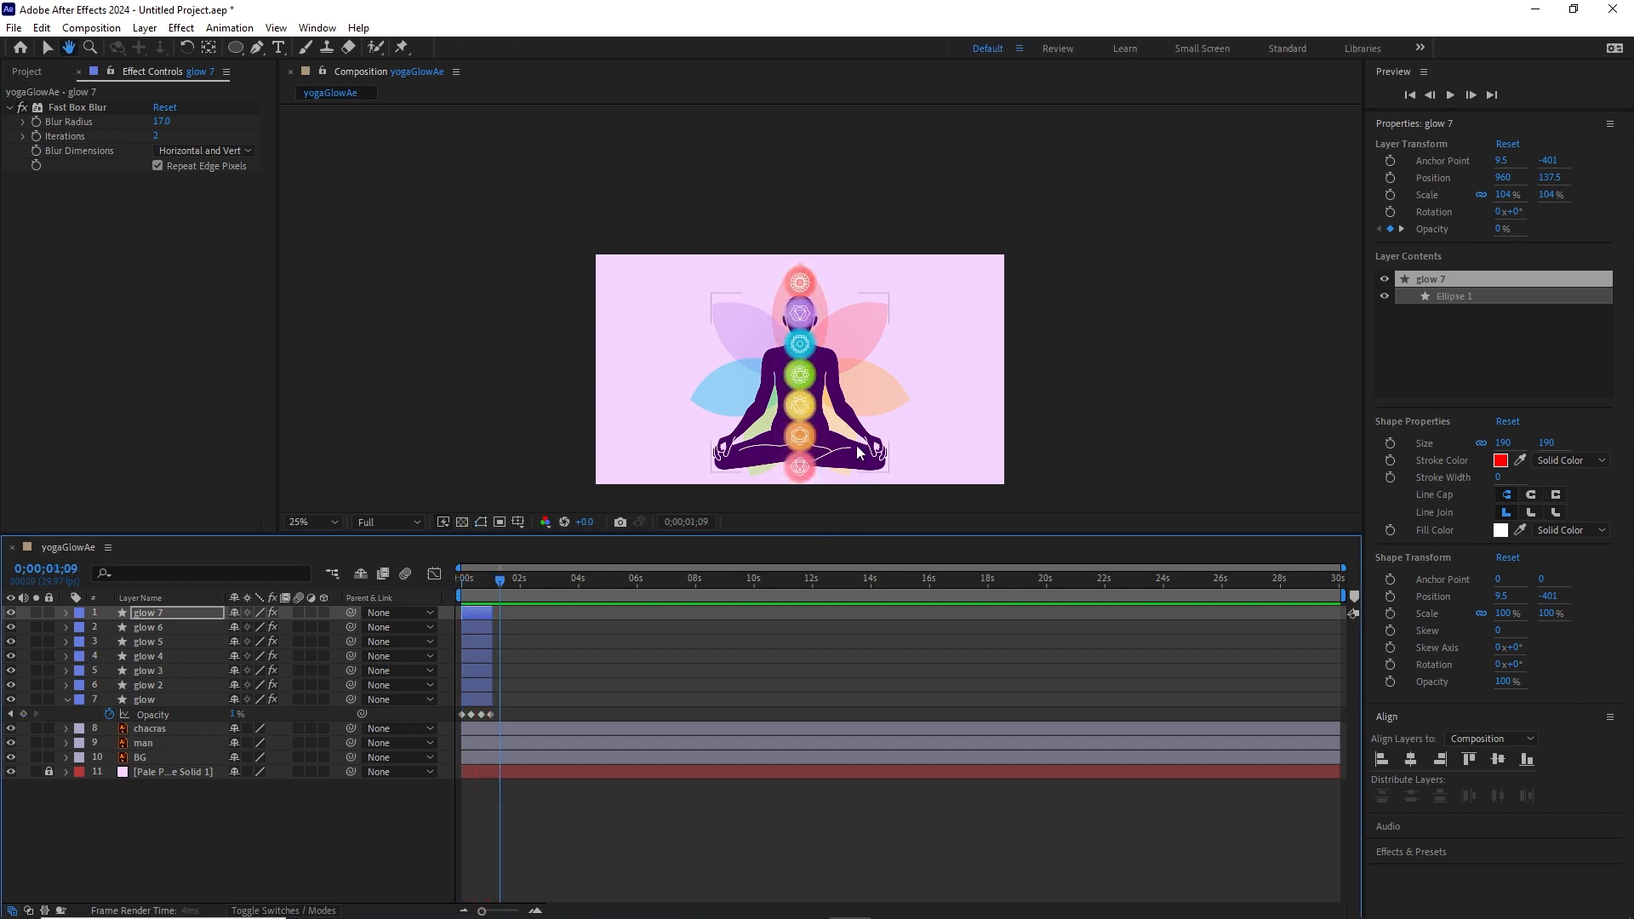
pyautogui.scroll(2, 849, 400)
pyautogui.moveTo(867, 387); pyautogui.dragTo(916, 208)
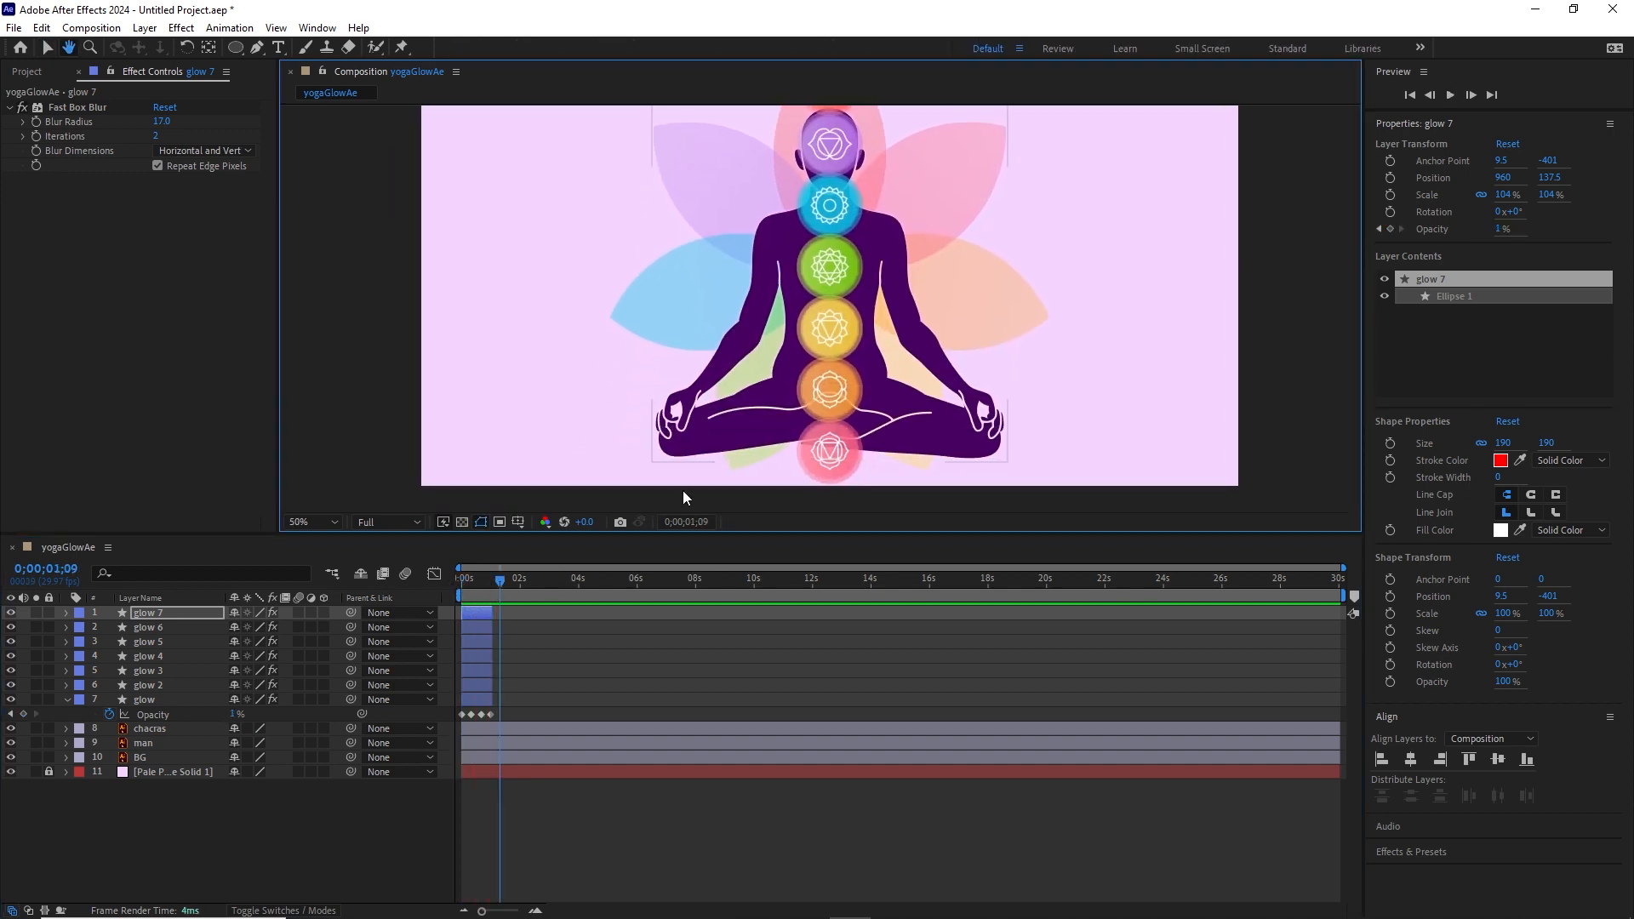
pyautogui.press('v')
pyautogui.press('Home')
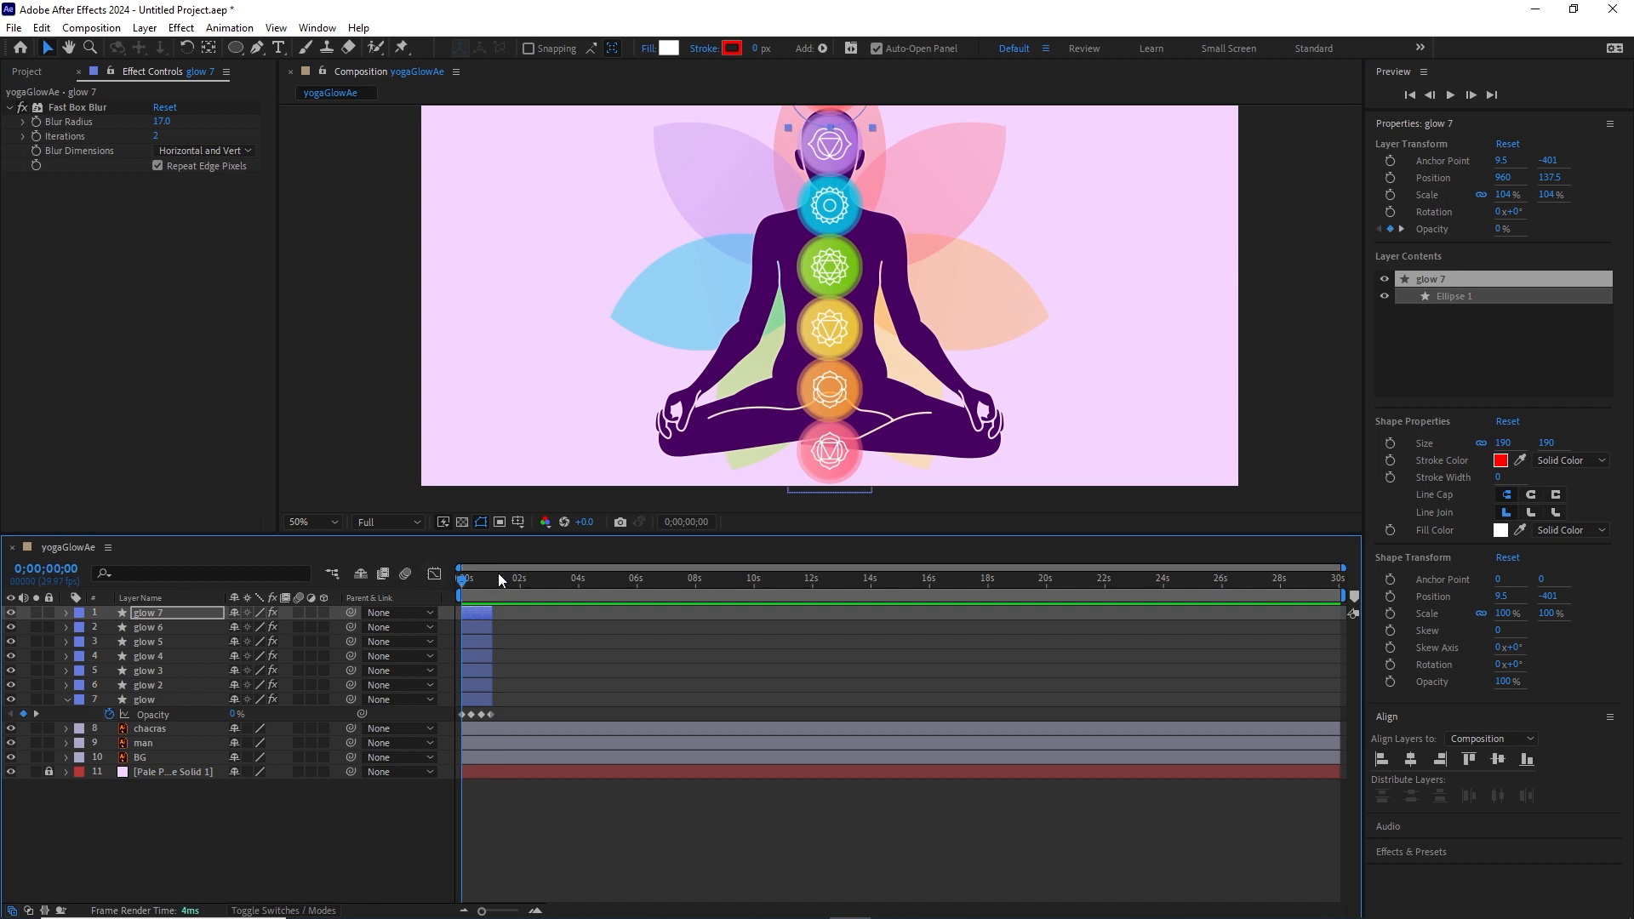
pyautogui.press('space')
# Extend the ends of all seven glow layers to about 23 seconds and reveal their opacity keyframes.
pyautogui.moveTo(521, 591); pyautogui.dragTo(499, 584)
pyautogui.click(146, 700)
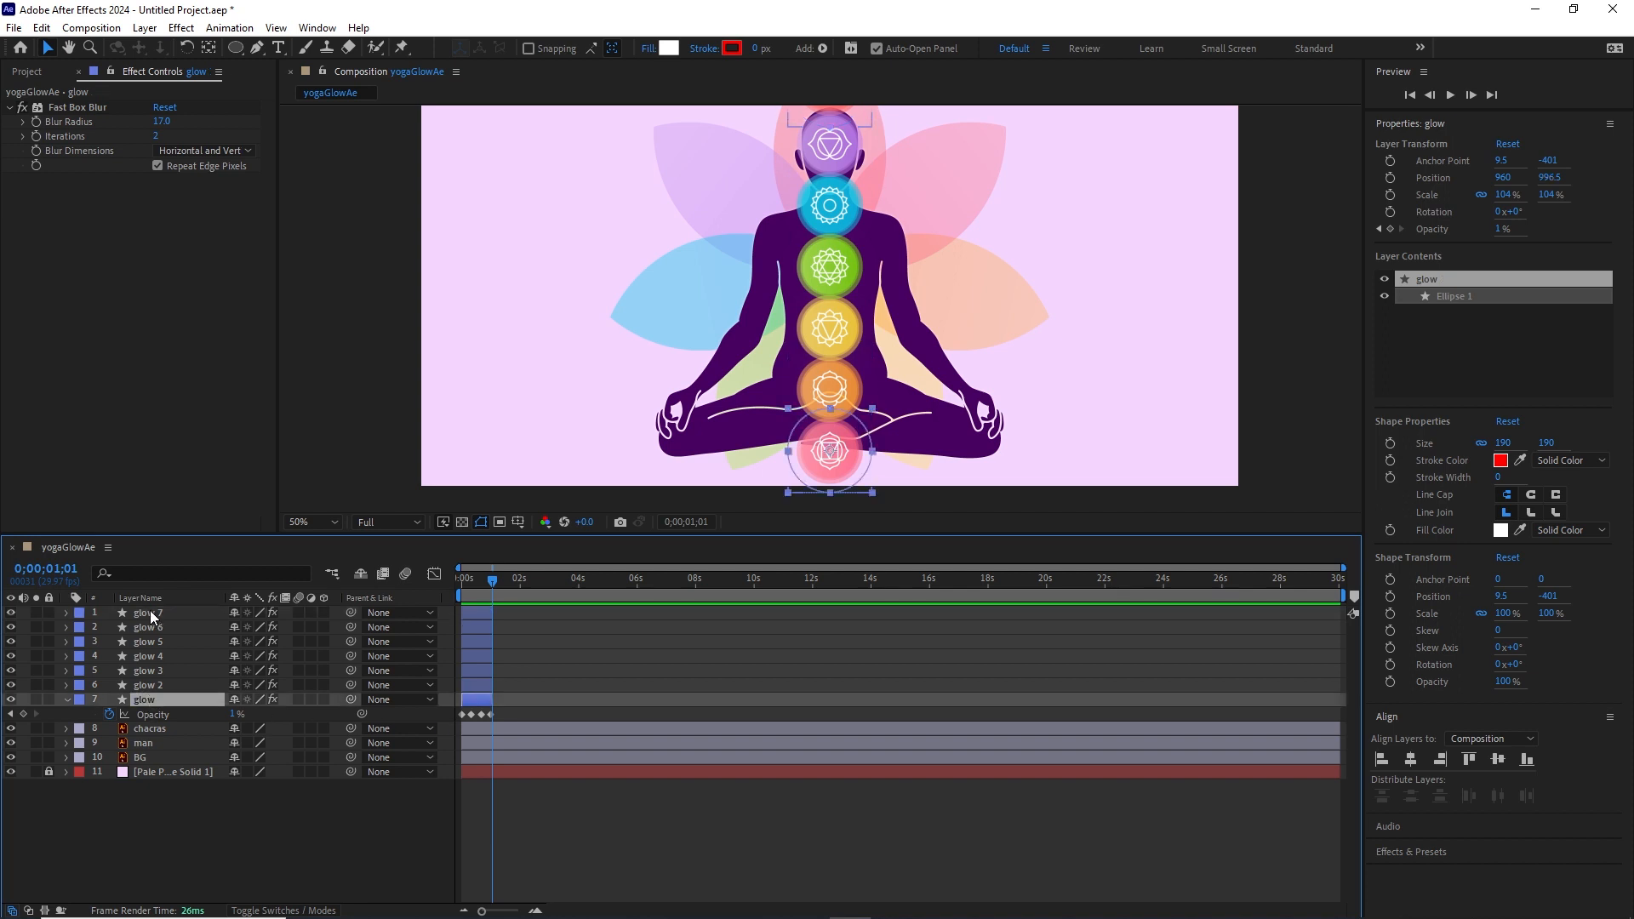
pyautogui.keyDown('shift'); pyautogui.click(150, 611); pyautogui.keyUp('shift')
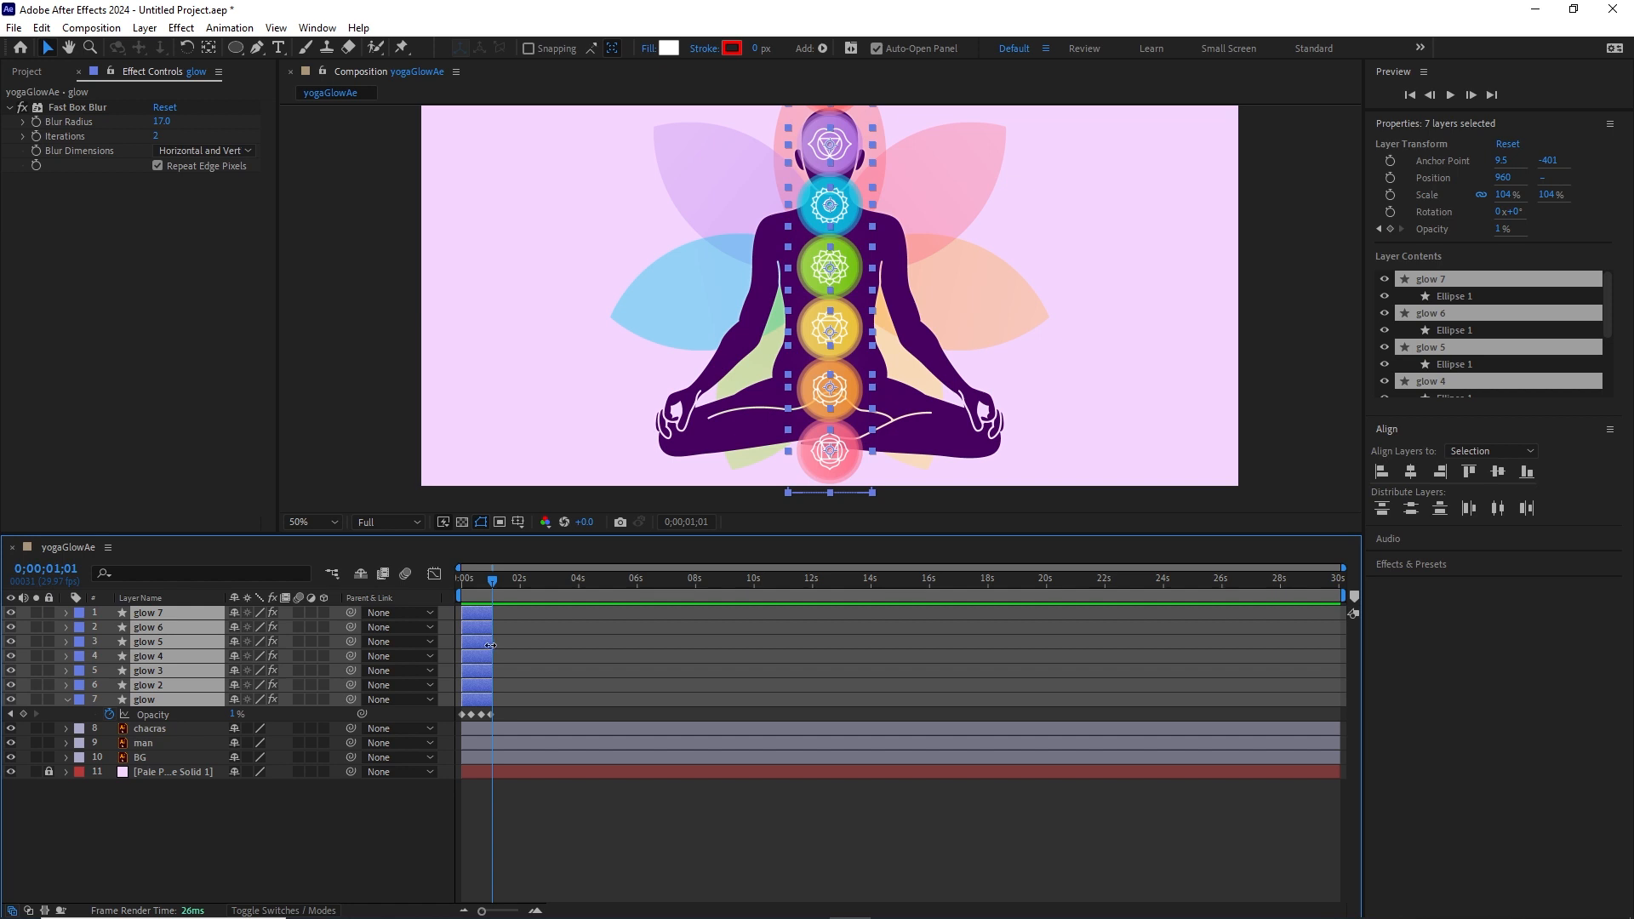
pyautogui.moveTo(491, 645); pyautogui.dragTo(1130, 644)
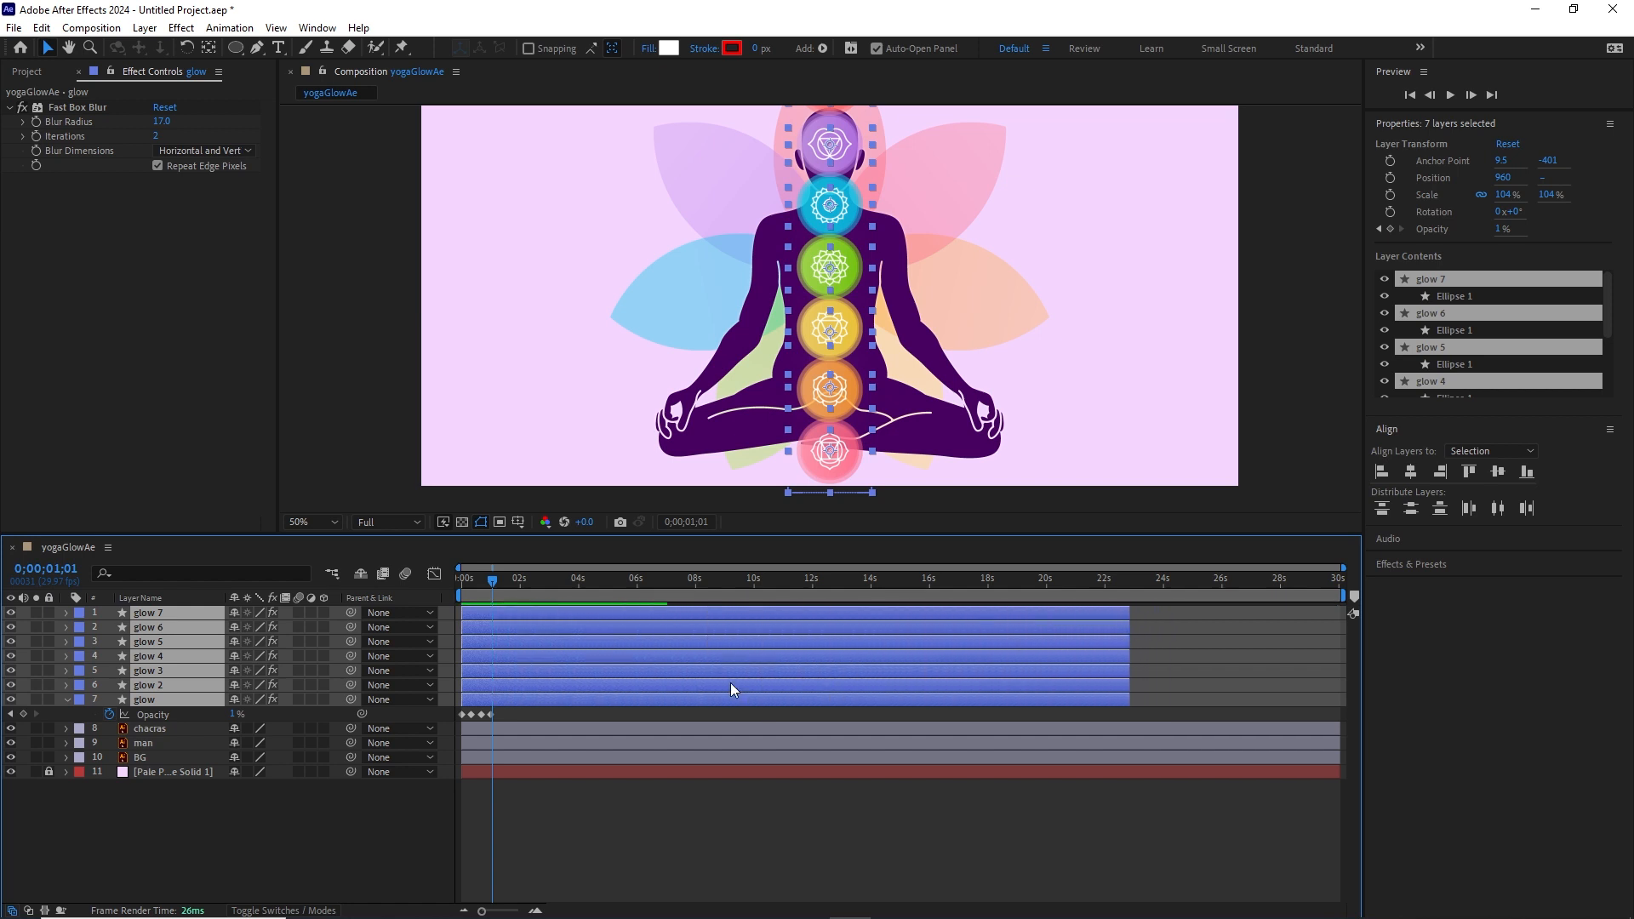
pyautogui.press('u')
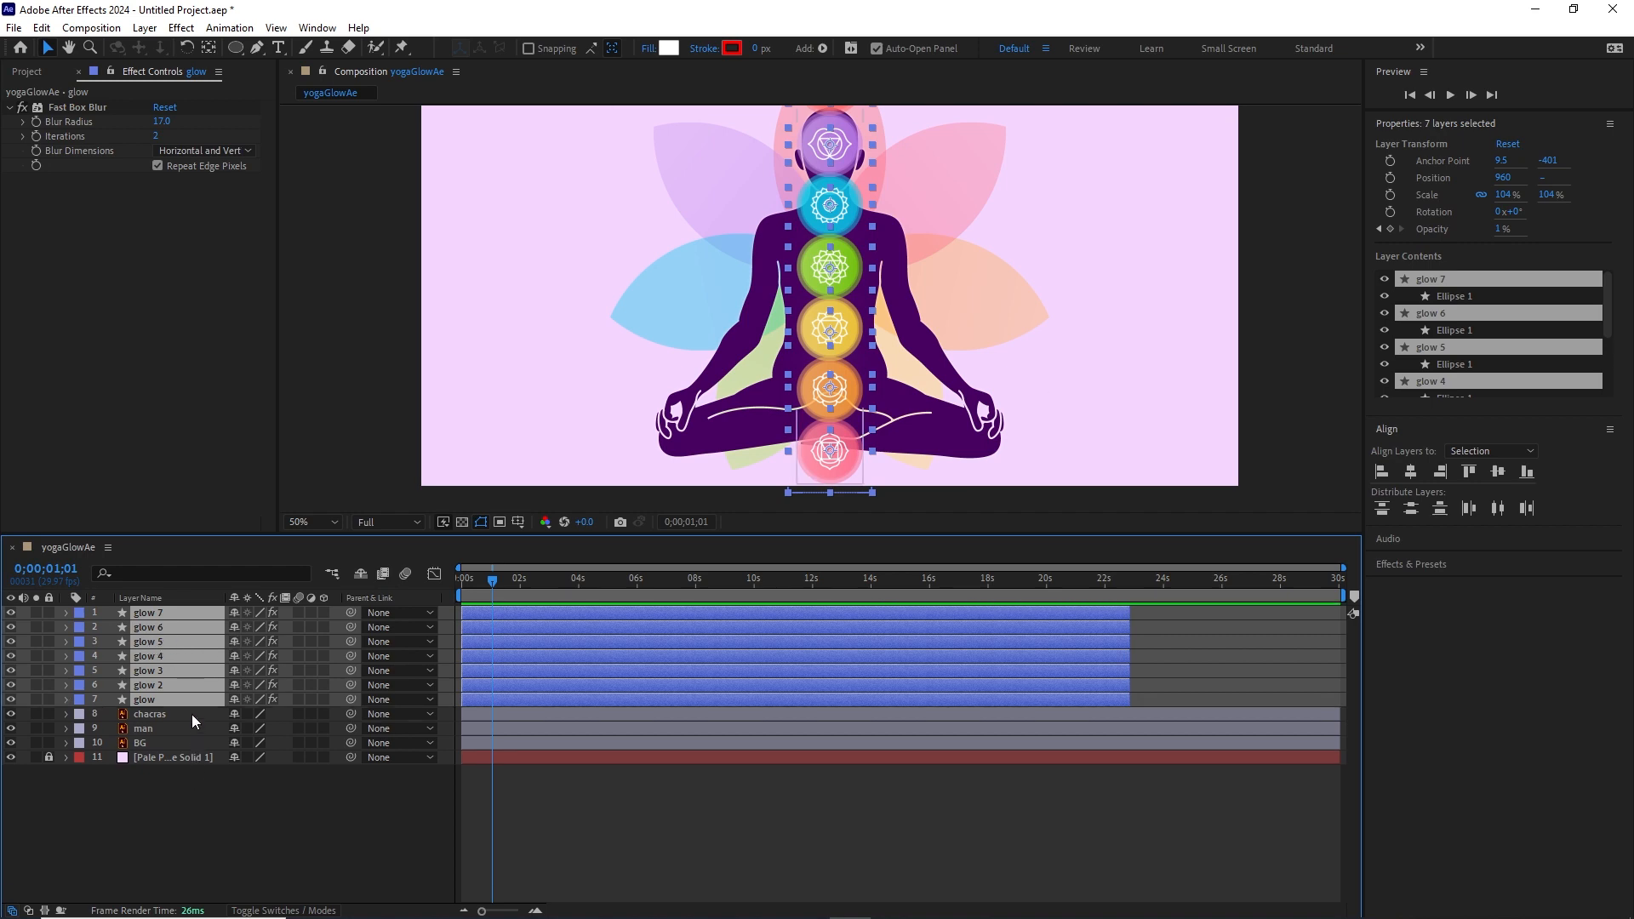
pyautogui.press('u')
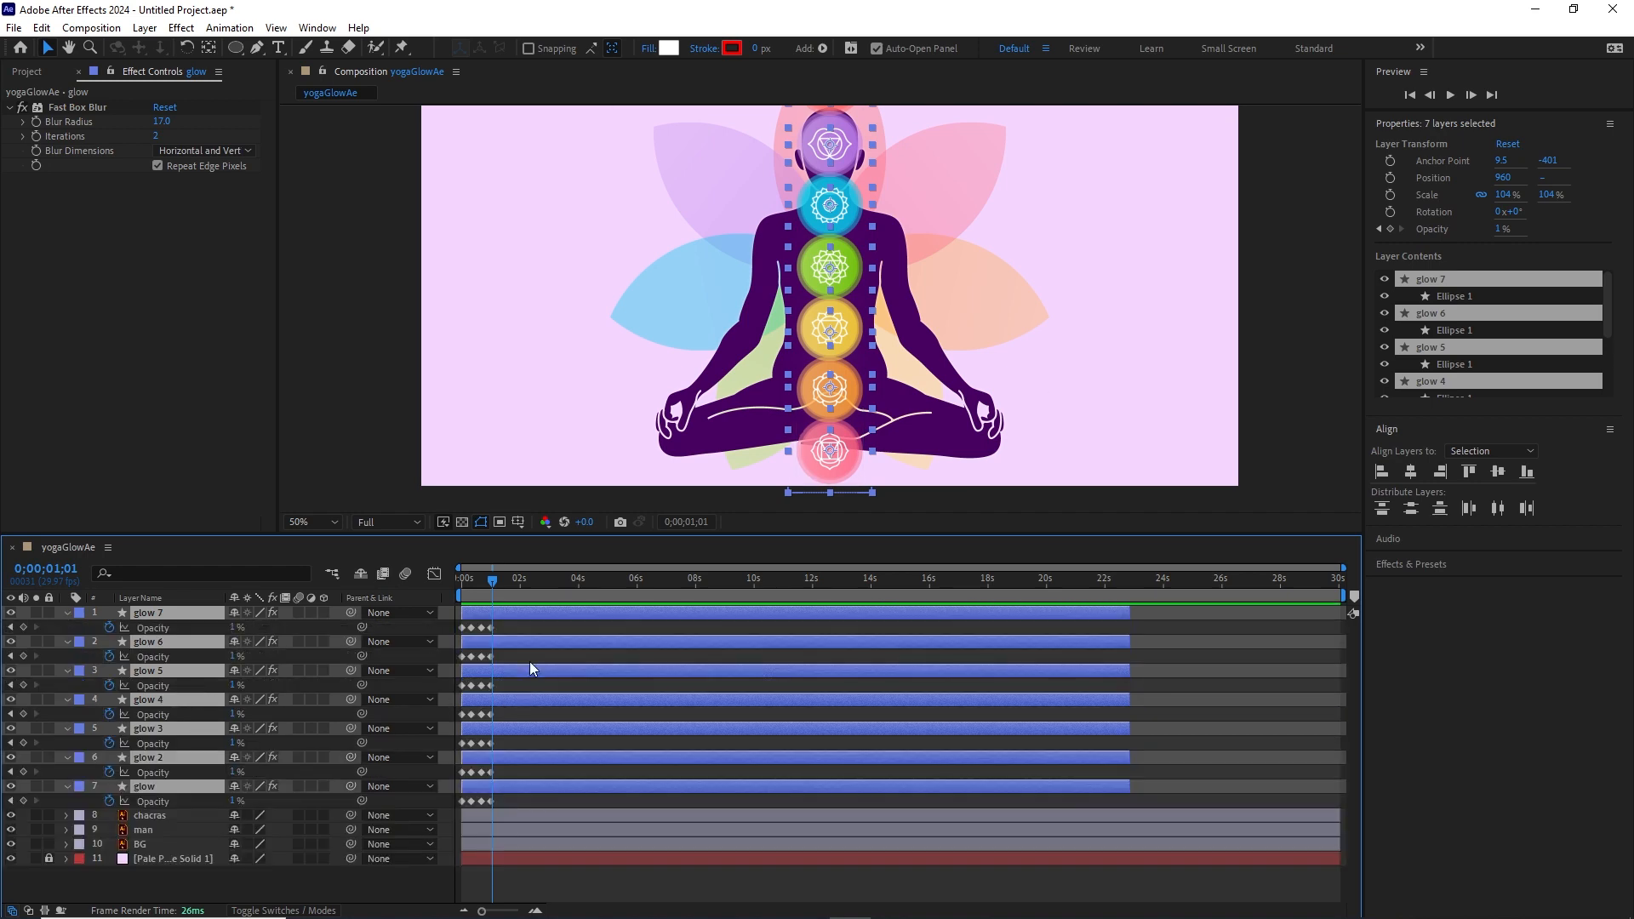
# Try to duplicate the opacity keyframes of all seven glow layers at 0;00;03;17.
pyautogui.moveTo(492, 582); pyautogui.dragTo(531, 582)
pyautogui.click(511, 626)
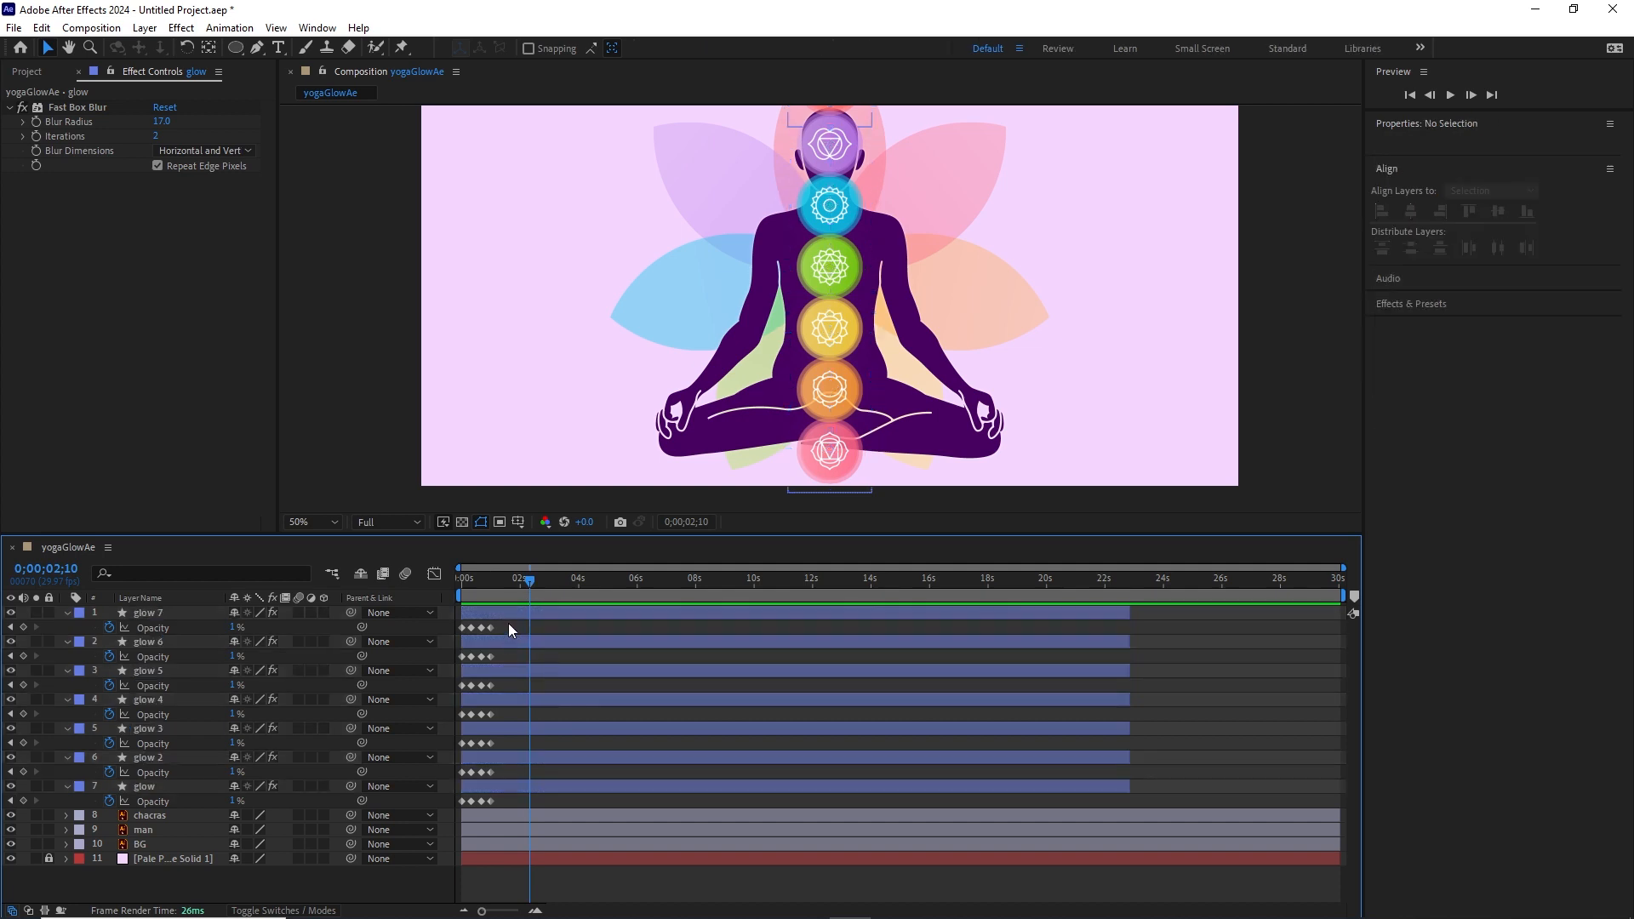
pyautogui.moveTo(508, 622); pyautogui.dragTo(457, 807)
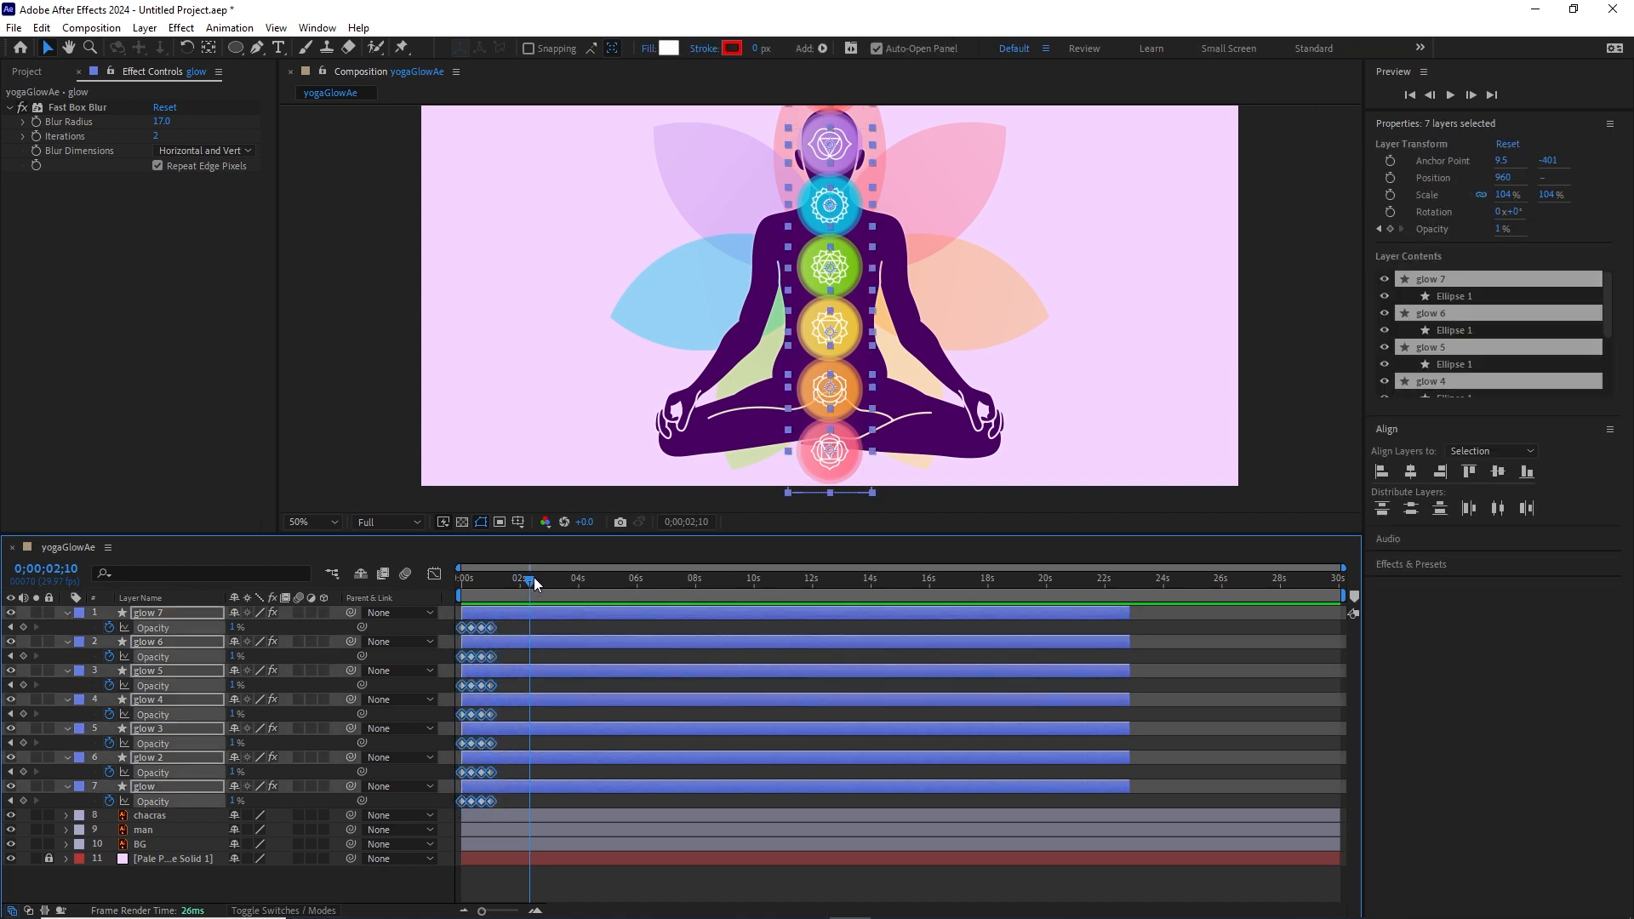
pyautogui.moveTo(534, 583); pyautogui.dragTo(565, 585)
pyautogui.hotkey('ctrl', 'd')
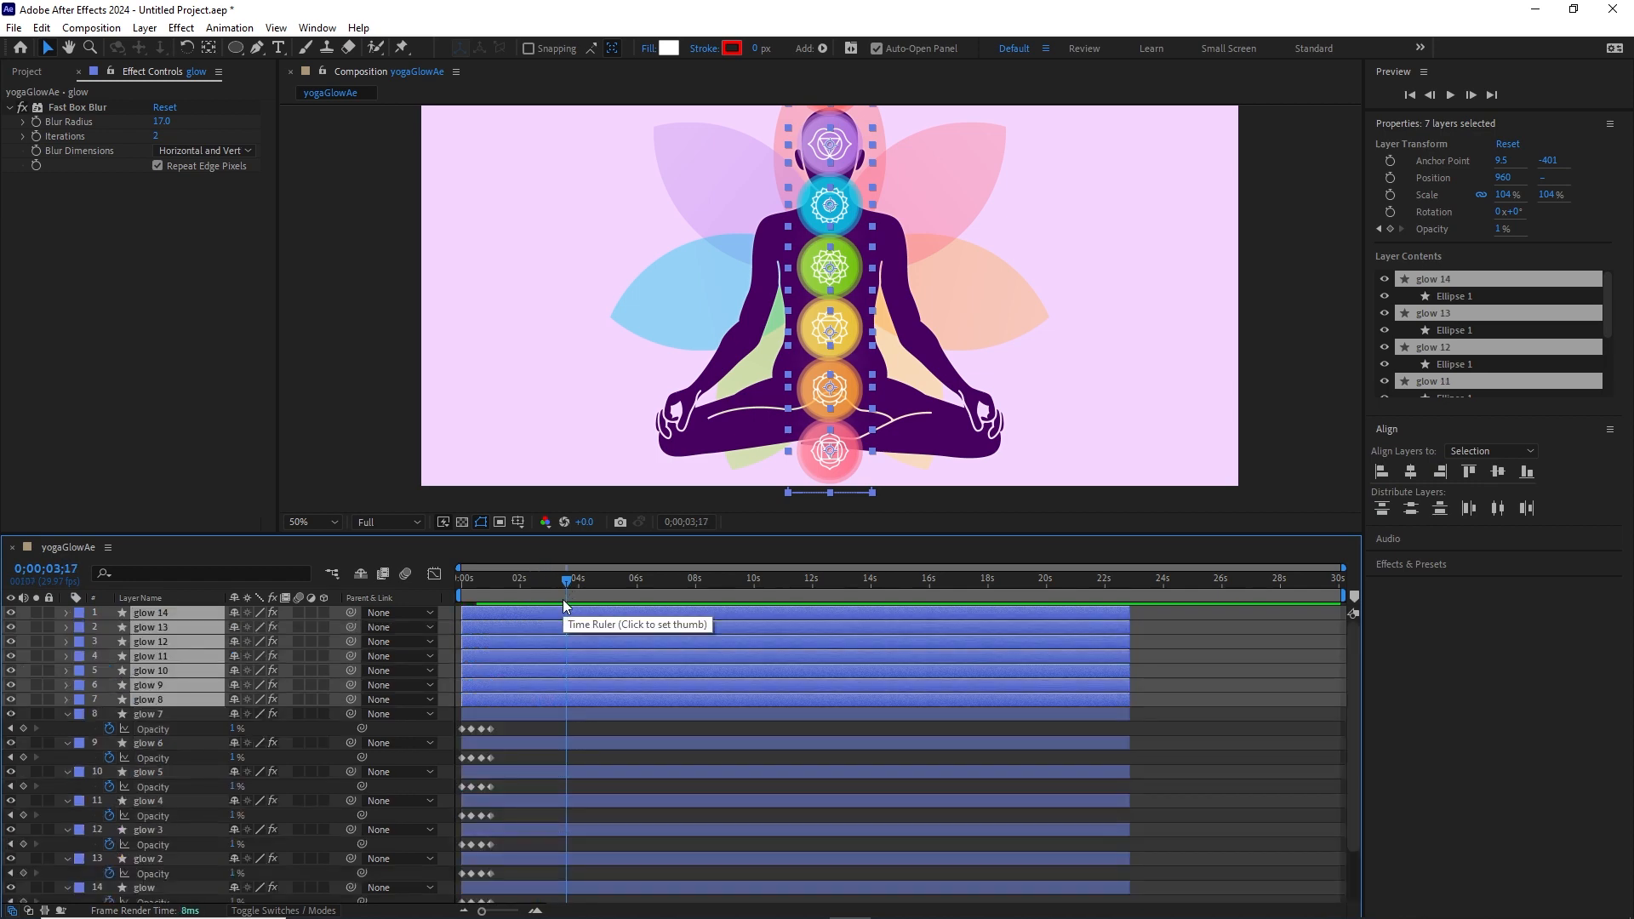
pyautogui.hotkey('ctrl', 'z')
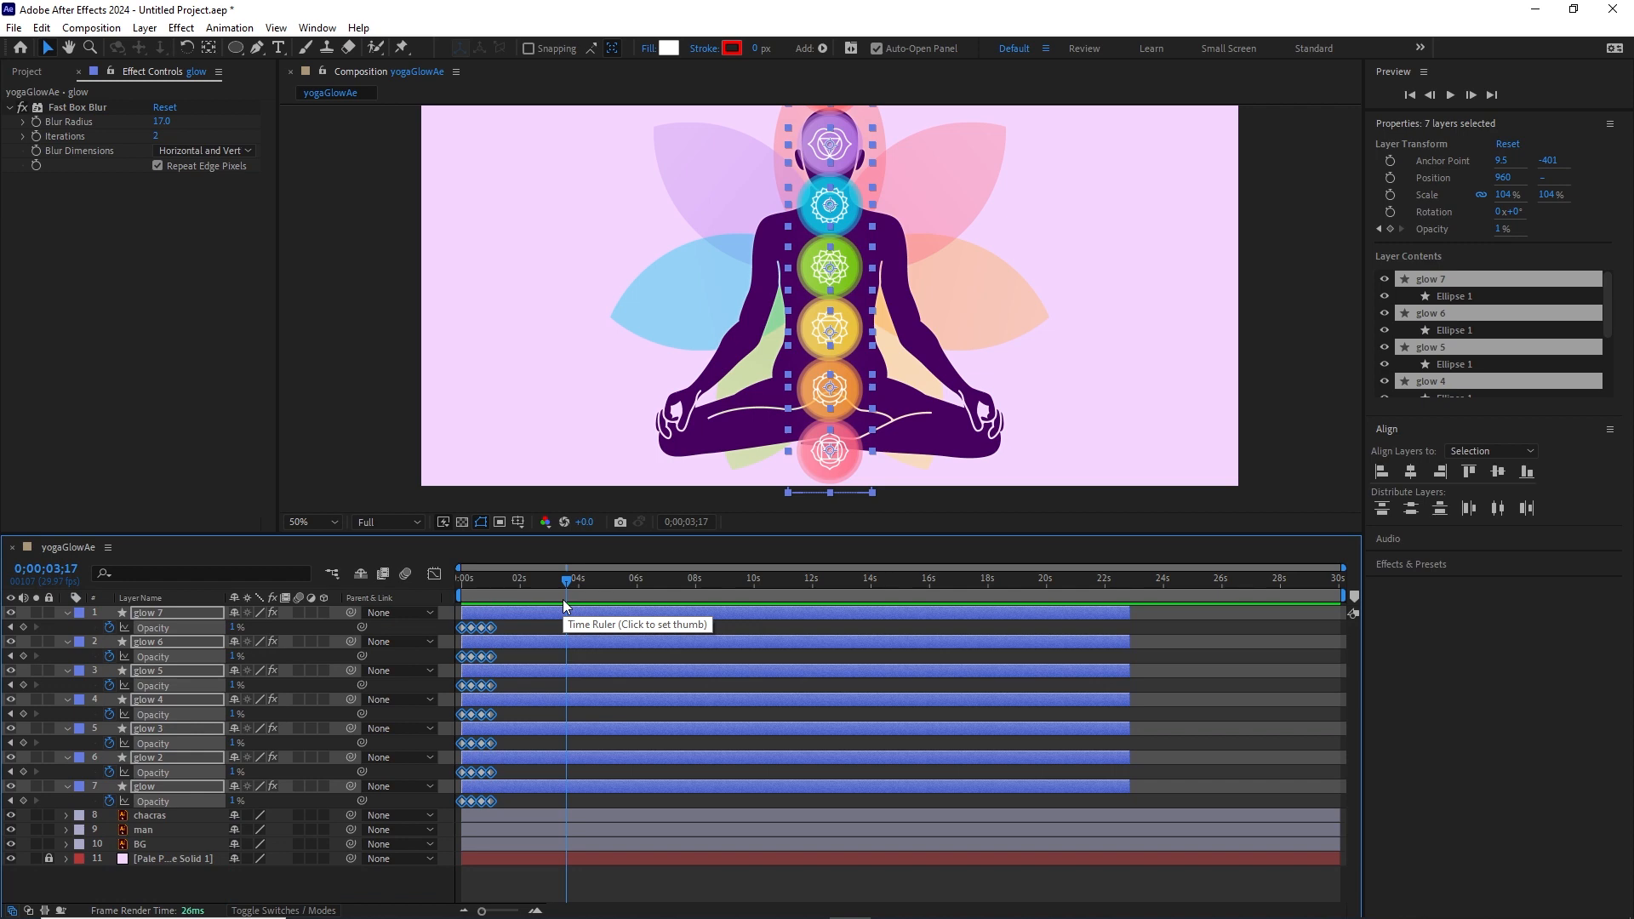
# Copy the four opacity keyframes of each of the seven glow layers, one layer at a time, and paste them at 0;00;03;03.
pyautogui.moveTo(565, 583); pyautogui.dragTo(552, 583)
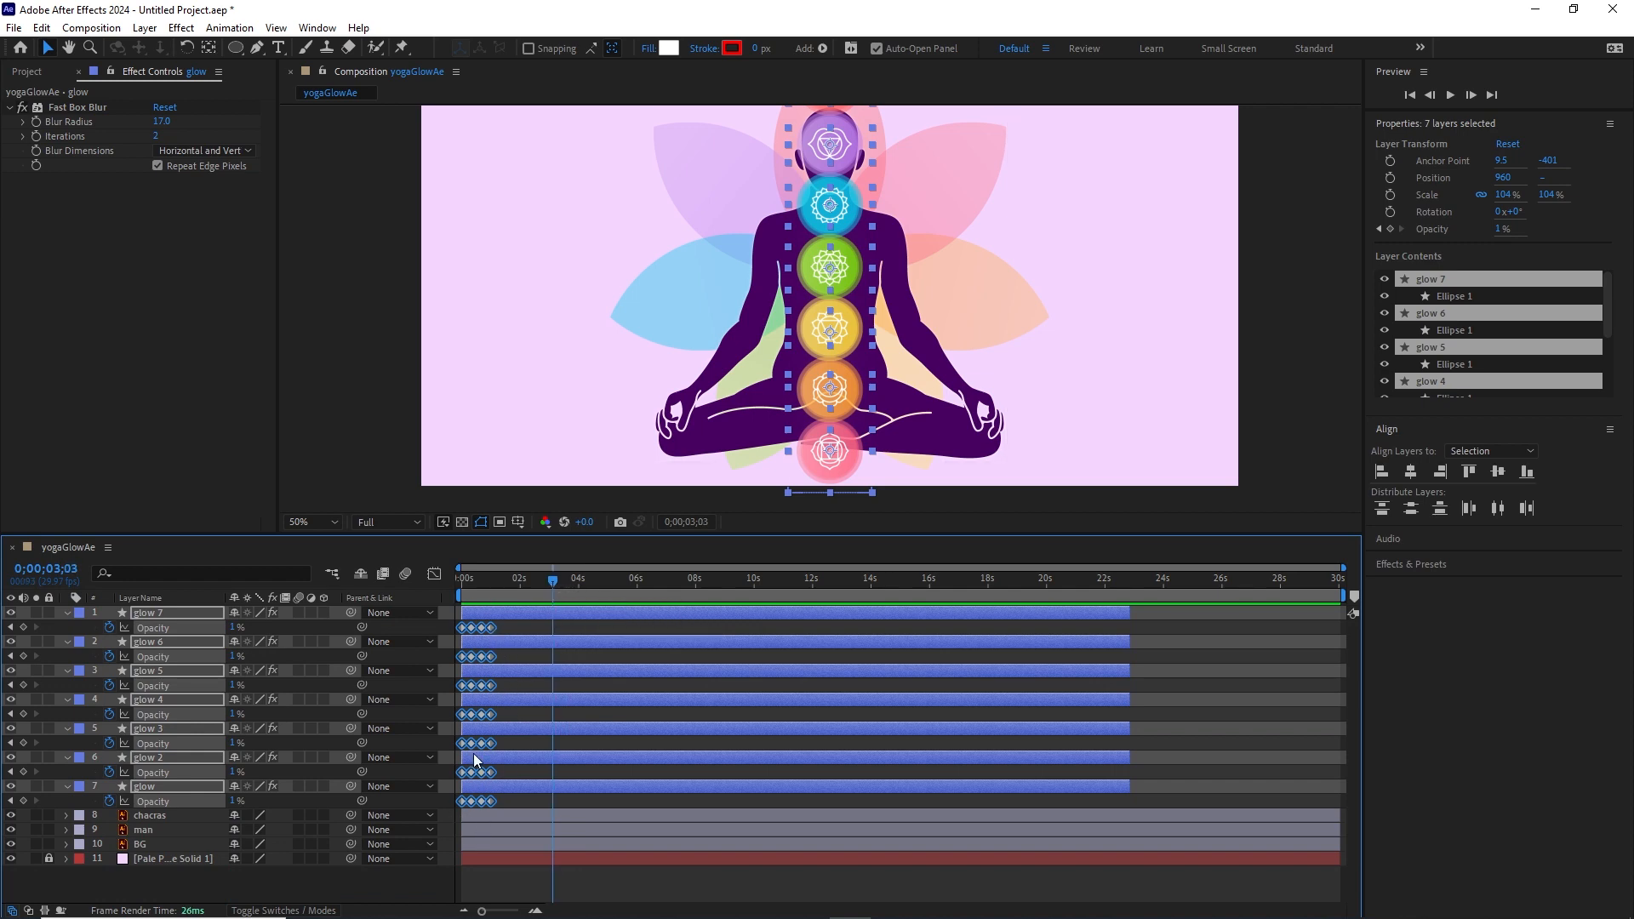
pyautogui.click(512, 630)
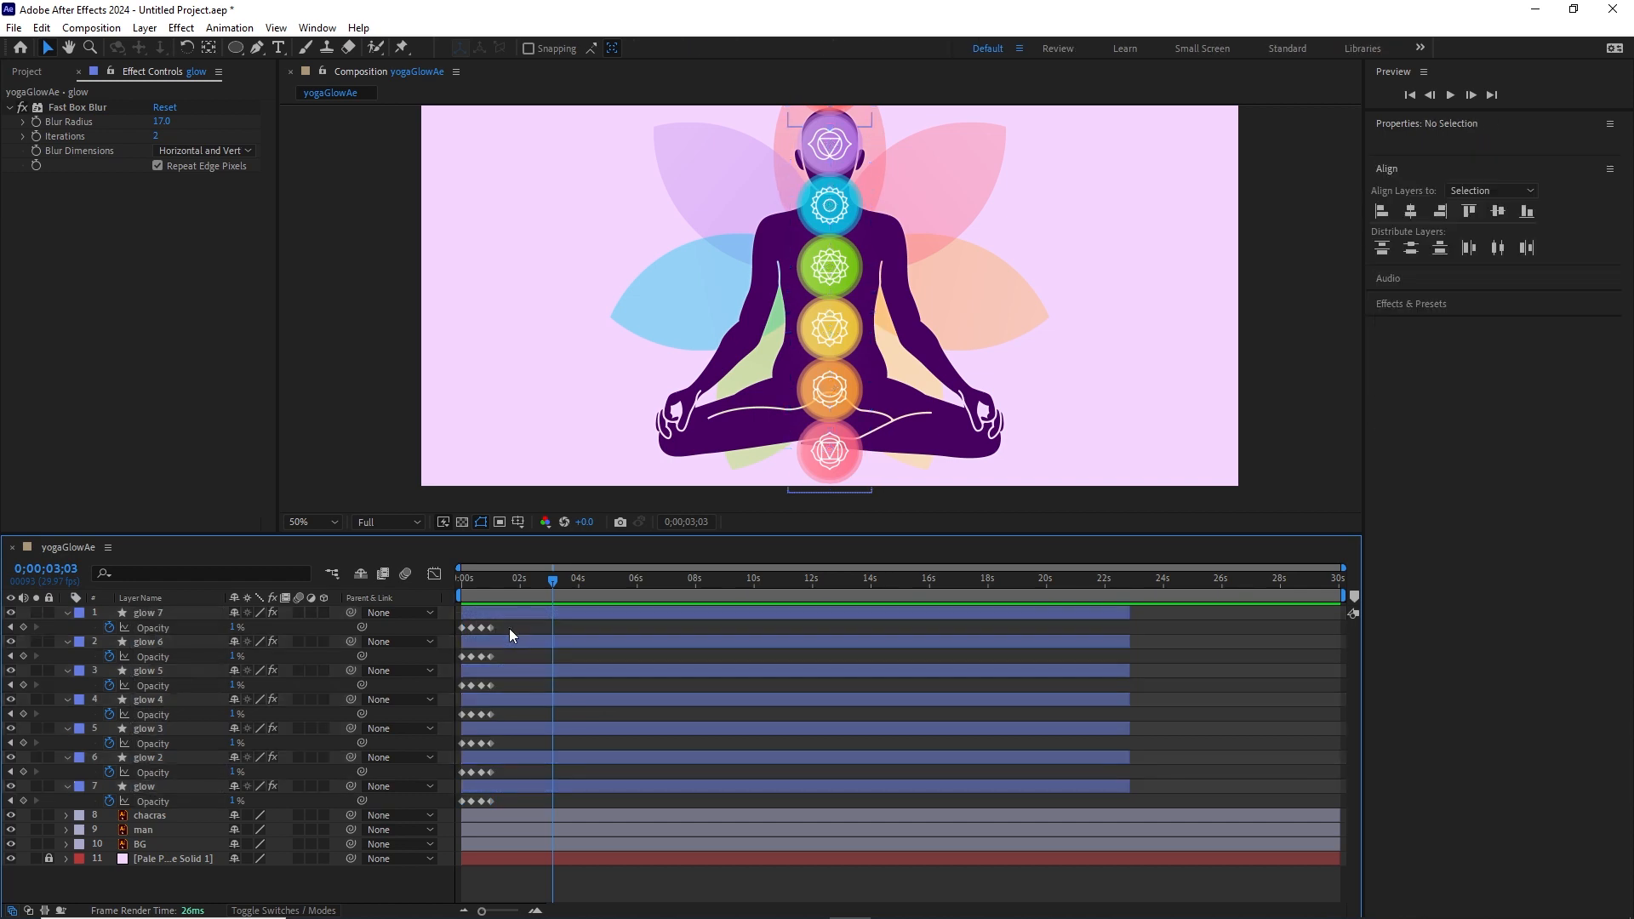
pyautogui.moveTo(507, 625); pyautogui.dragTo(454, 628)
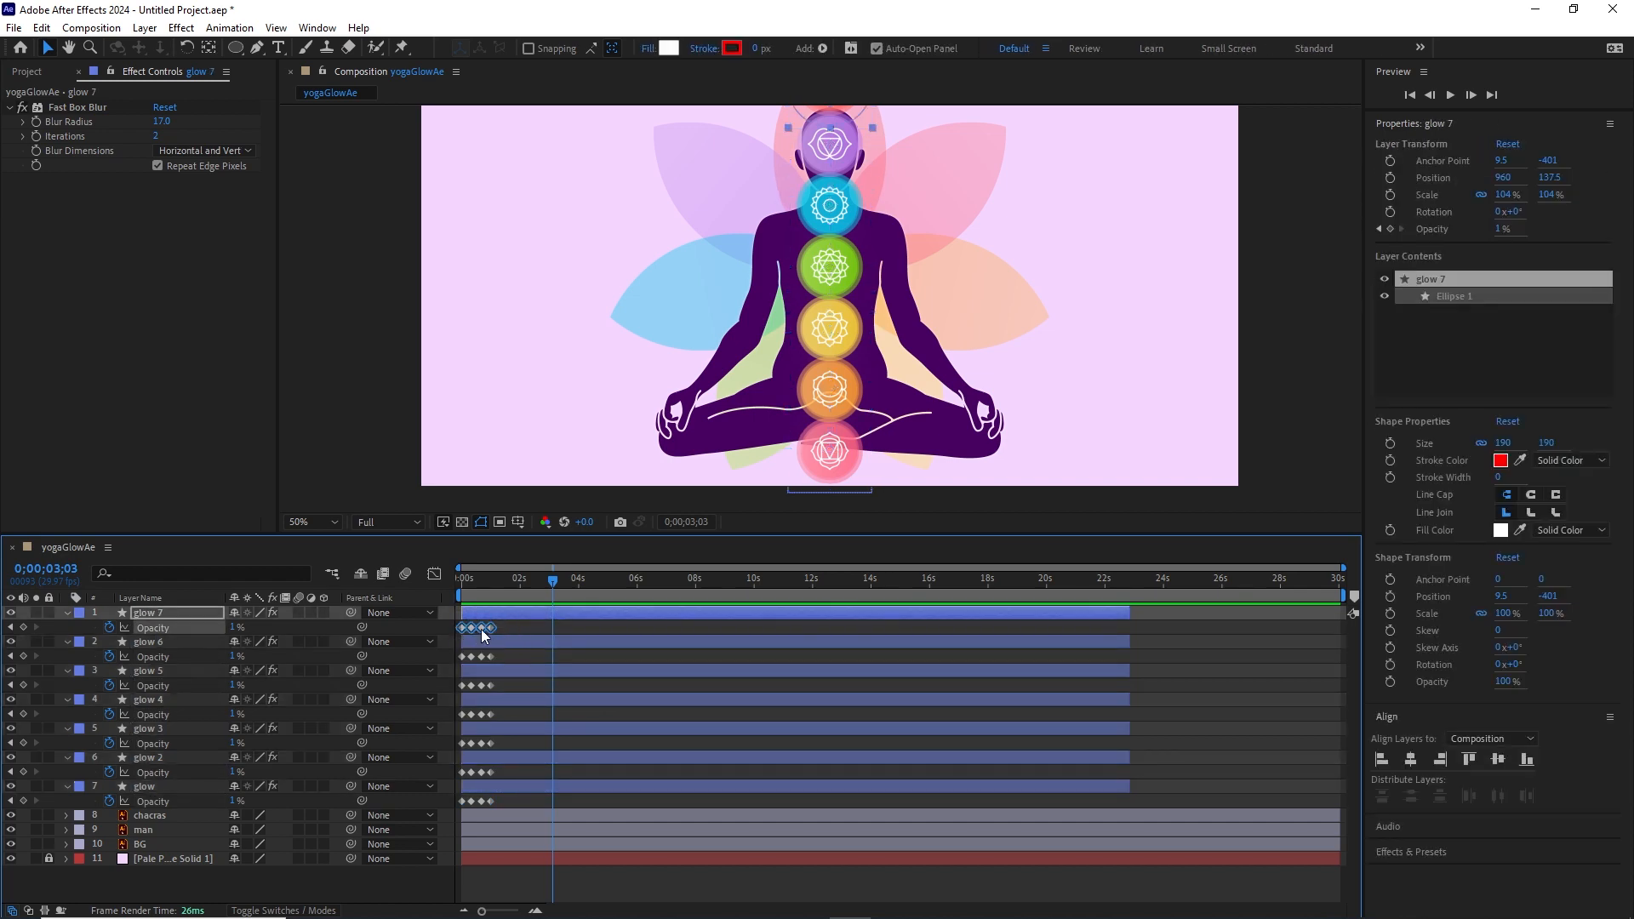
pyautogui.hotkey('ctrl', 'v')
pyautogui.moveTo(502, 653); pyautogui.dragTo(453, 803)
pyautogui.hotkey('ctrl', 'v')
pyautogui.hotkey('ctrl', 'v')
pyautogui.hotkey('ctrl', 'v')
pyautogui.hotkey('ctrl', 'v')
pyautogui.hotkey('ctrl', 'c')
pyautogui.hotkey('ctrl', 'v')
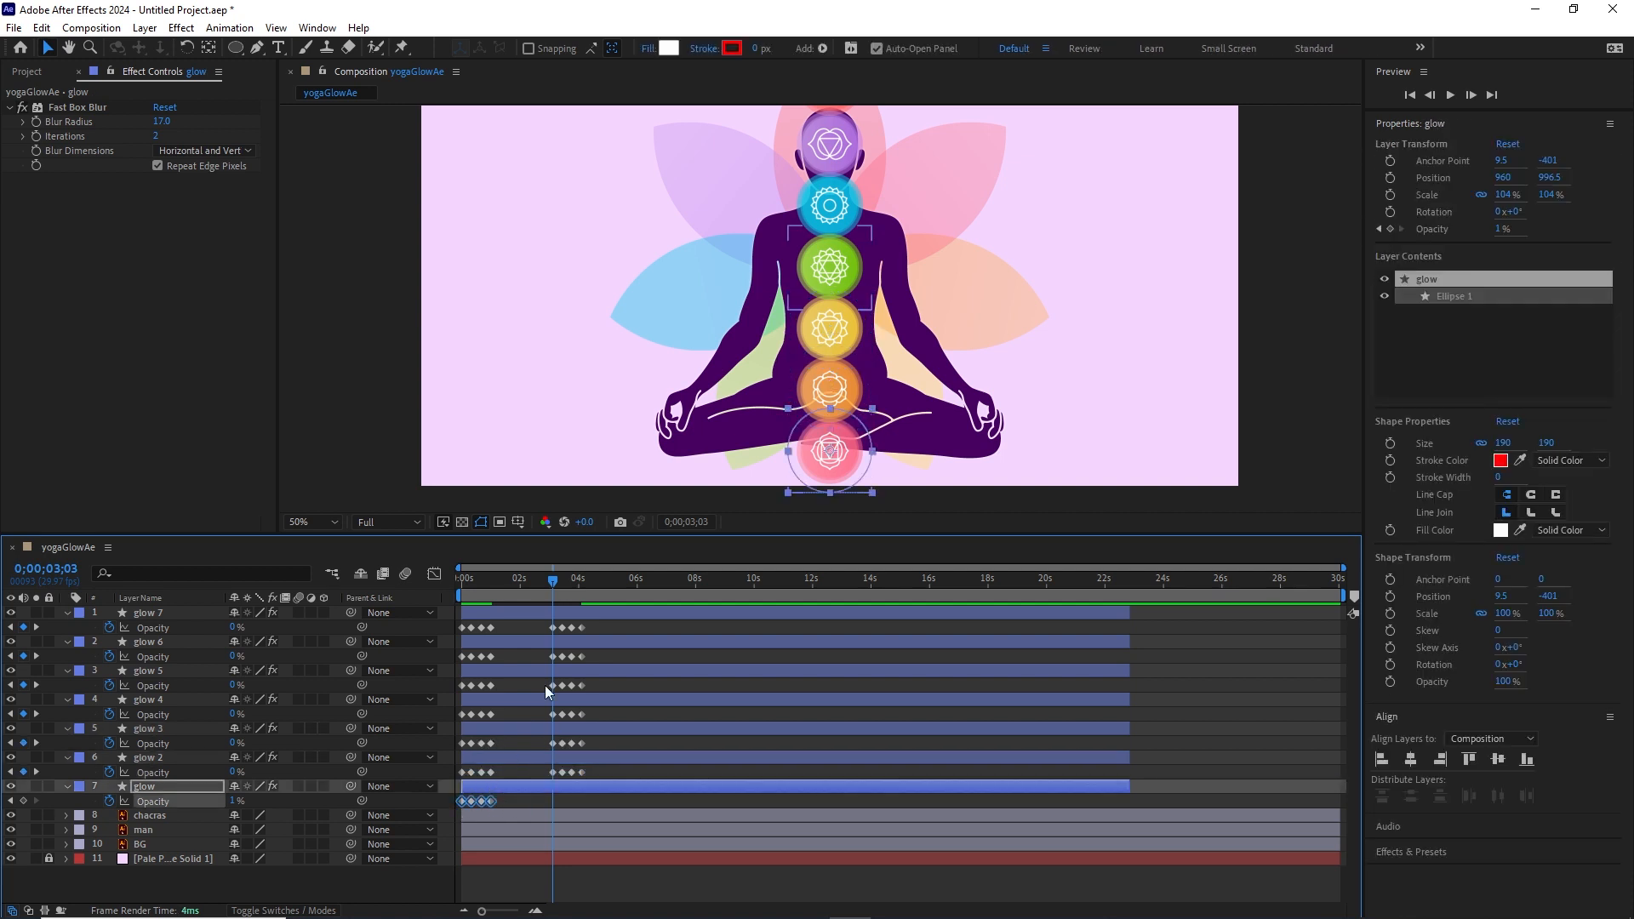
pyautogui.hotkey('ctrl', 'c')
pyautogui.hotkey('ctrl', 'v')
# Copy each glow layer's second set of opacity keyframes to 0;00;06;26, layer by layer, and return the playhead to near the start.
pyautogui.moveTo(565, 589); pyautogui.dragTo(547, 627)
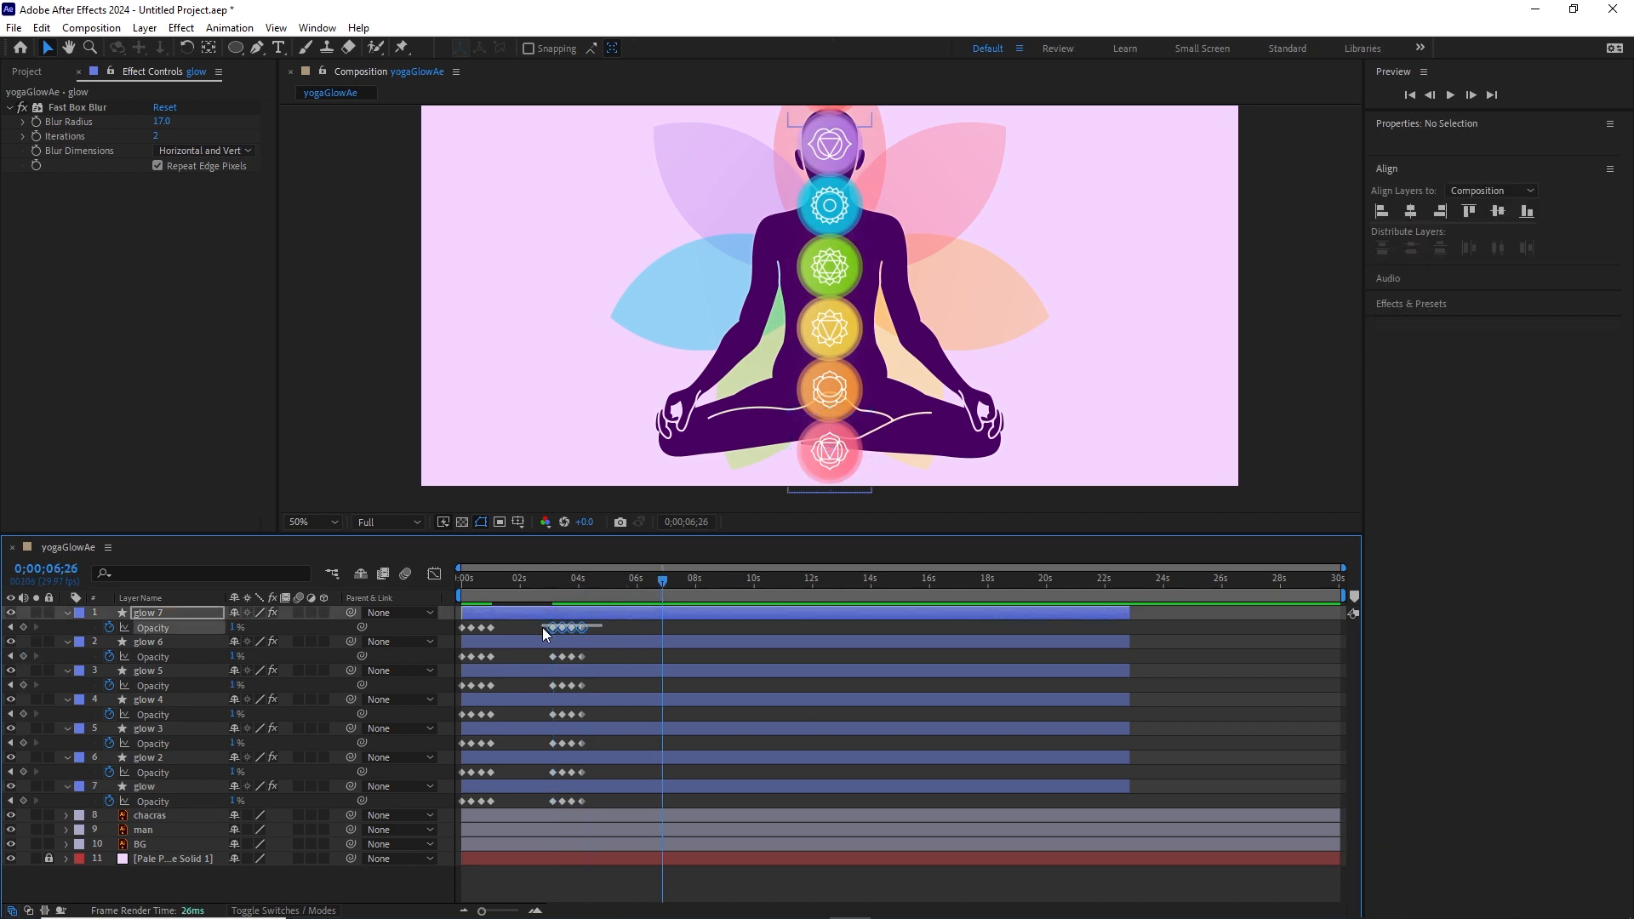
pyautogui.hotkey('ctrl', 'v')
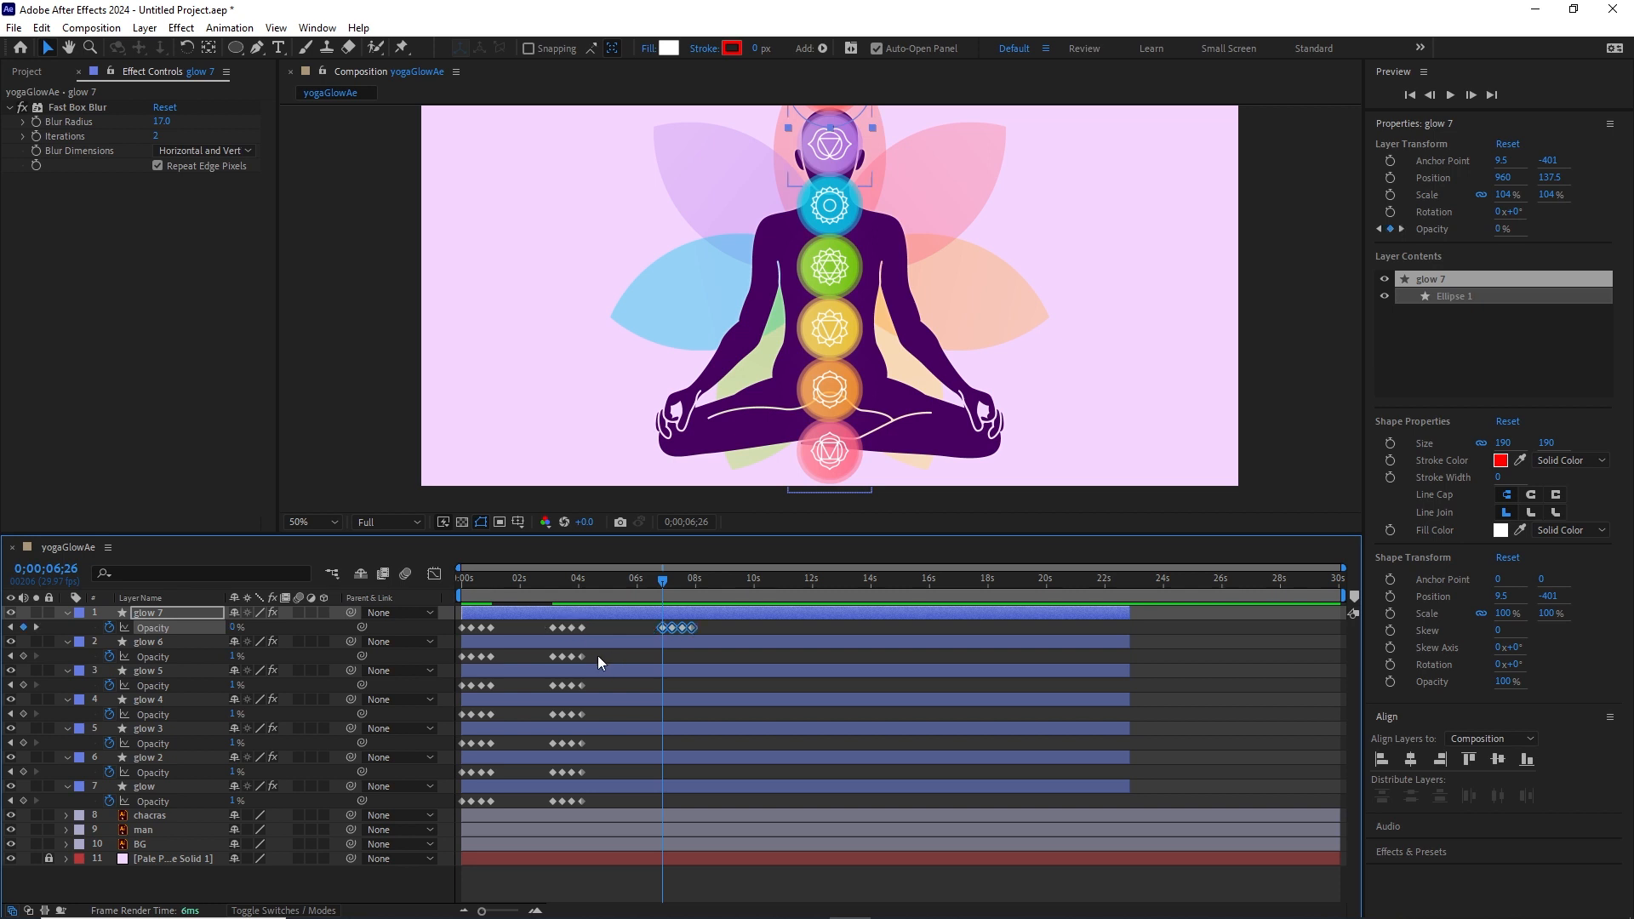
pyautogui.click(598, 655)
pyautogui.moveTo(601, 657); pyautogui.dragTo(539, 803)
pyautogui.hotkey('ctrl', 'c')
pyautogui.hotkey('ctrl', 'v')
pyautogui.hotkey('ctrl', 'c')
pyautogui.hotkey('ctrl', 'v')
pyautogui.hotkey('ctrl', 'c')
pyautogui.hotkey('ctrl', 'v')
pyautogui.hotkey('ctrl', 'c')
pyautogui.hotkey('ctrl', 'v')
pyautogui.hotkey('ctrl', 'c')
pyautogui.hotkey('ctrl', 'v')
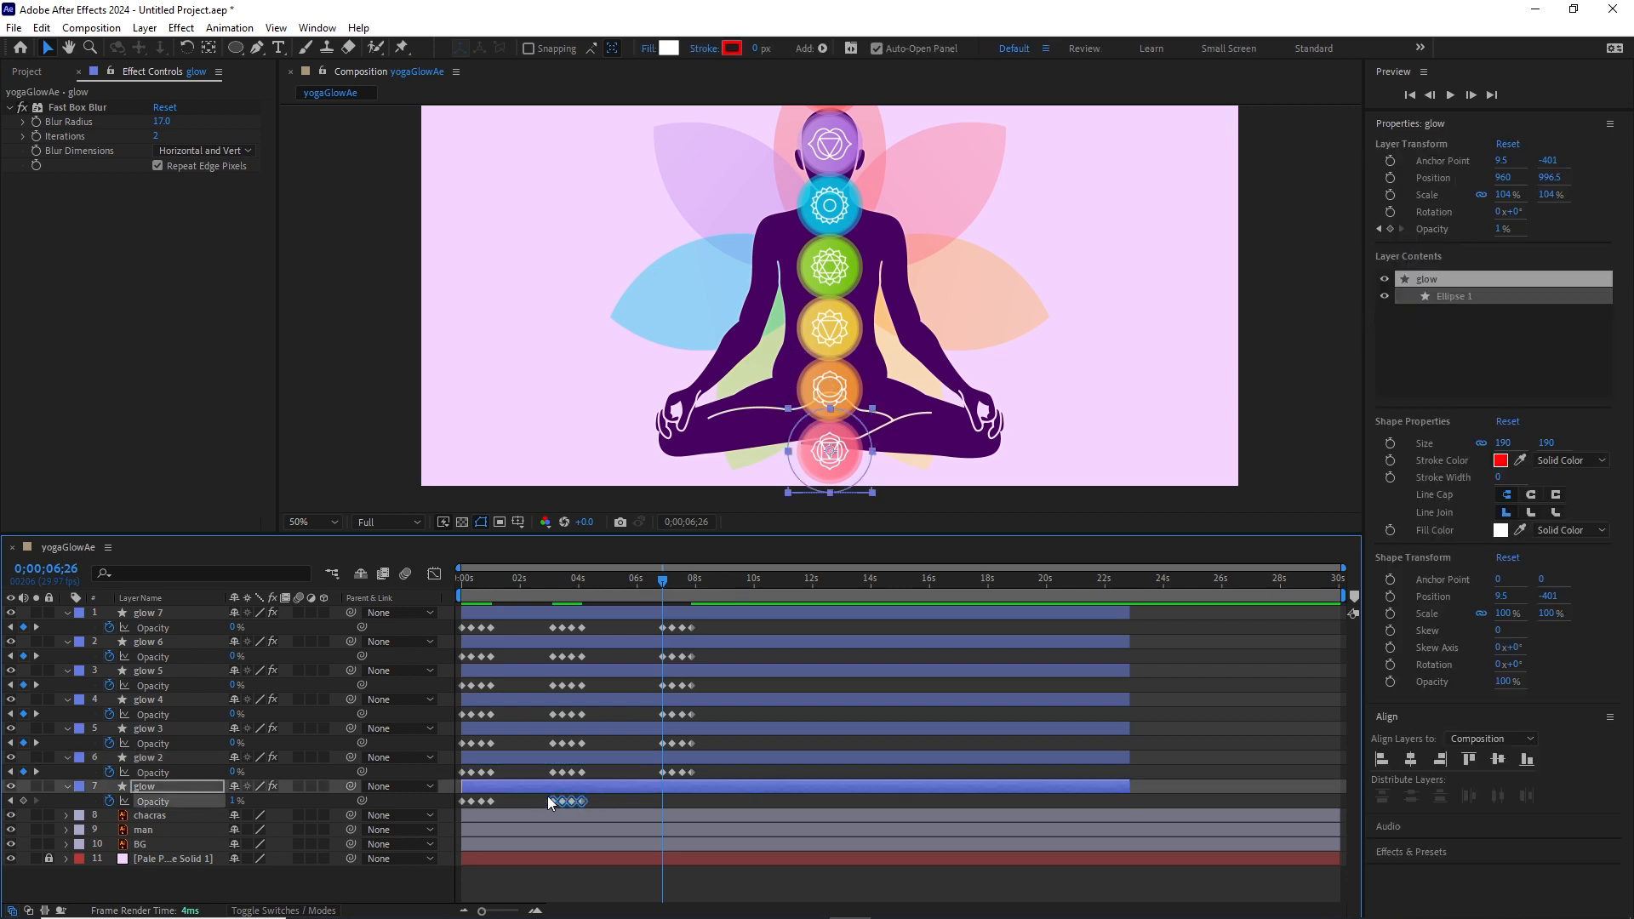
pyautogui.hotkey('ctrl', 'c')
pyautogui.hotkey('ctrl', 'v')
pyautogui.moveTo(658, 583); pyautogui.dragTo(452, 596)
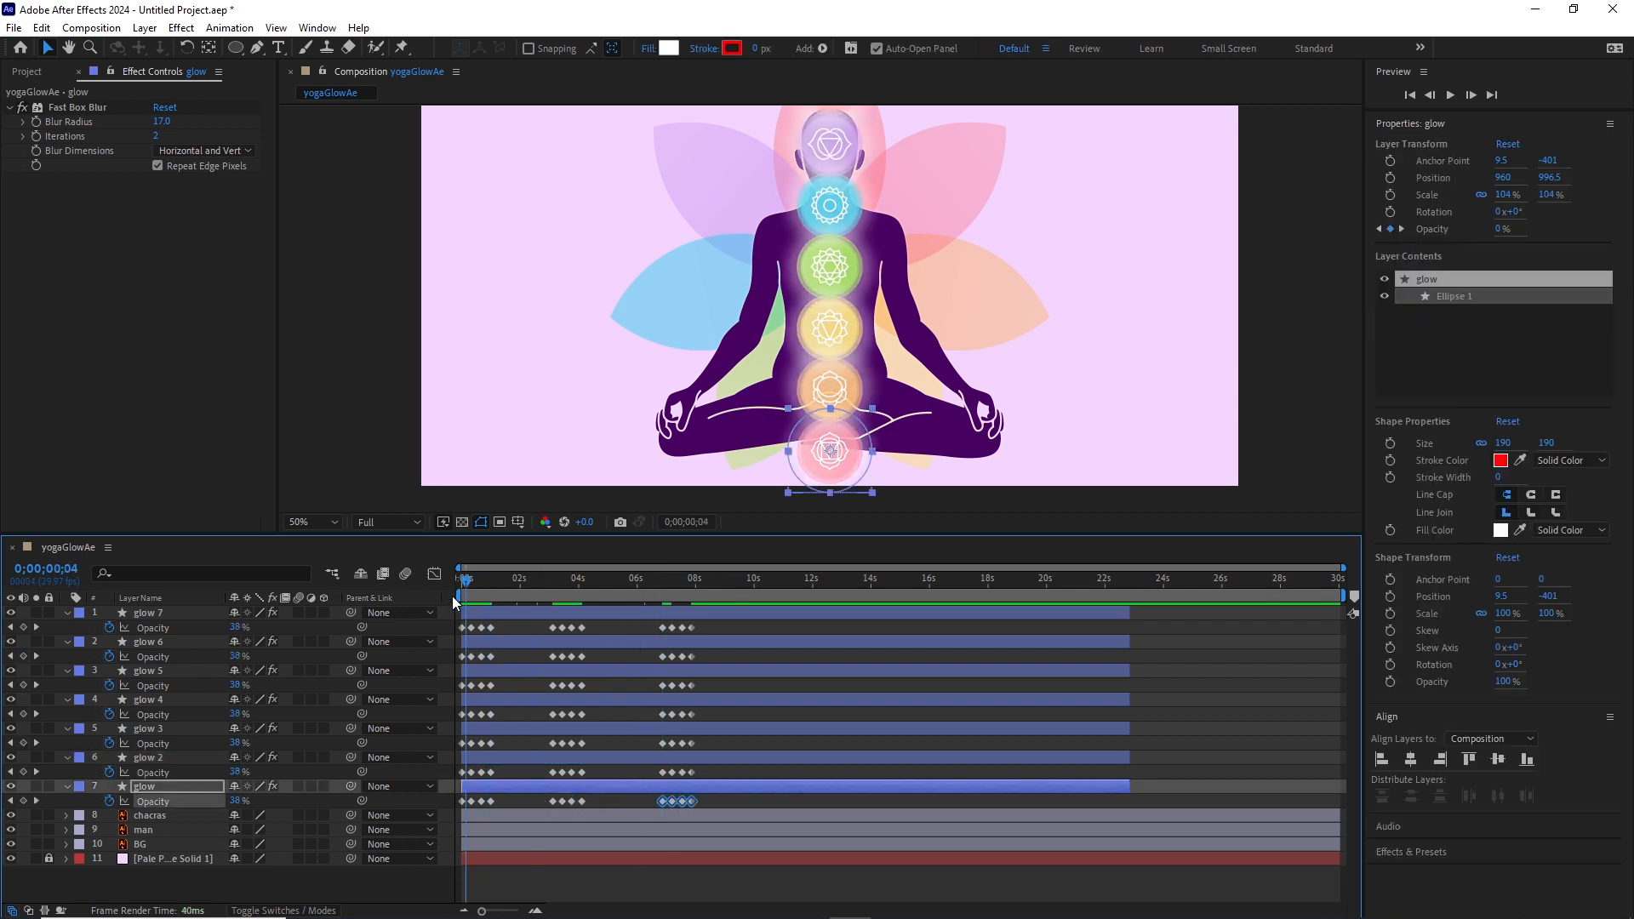
# Preview the glows, and move every glow layer's second set of opacity keyframes to about 7 seconds and the third set to about 14 seconds.
pyautogui.press('space')
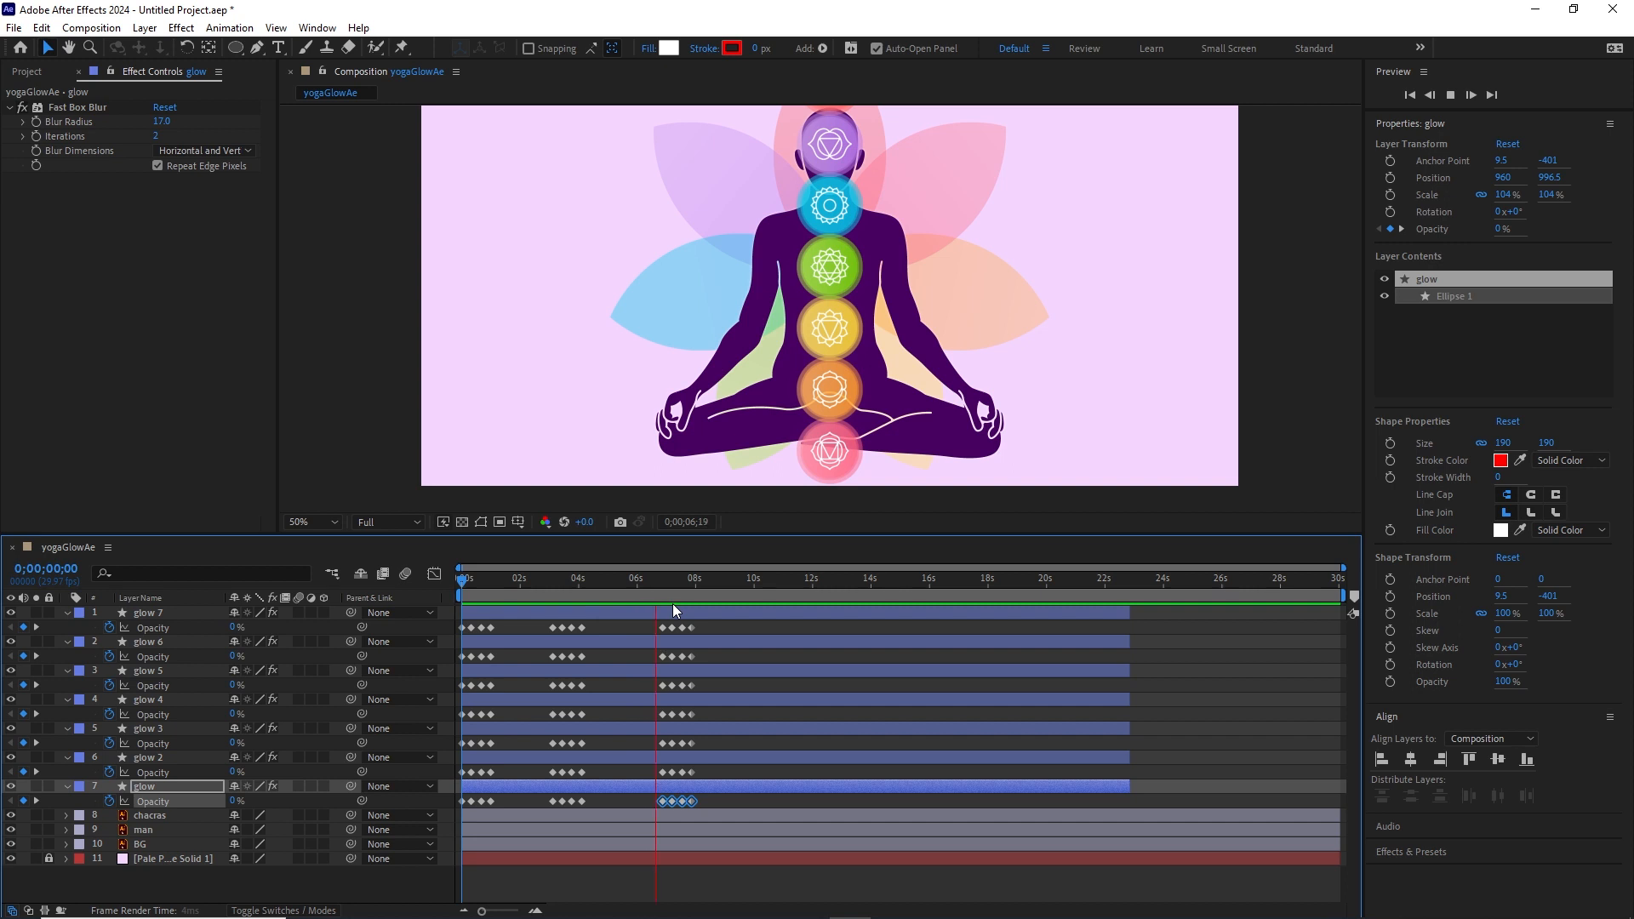
pyautogui.press('space')
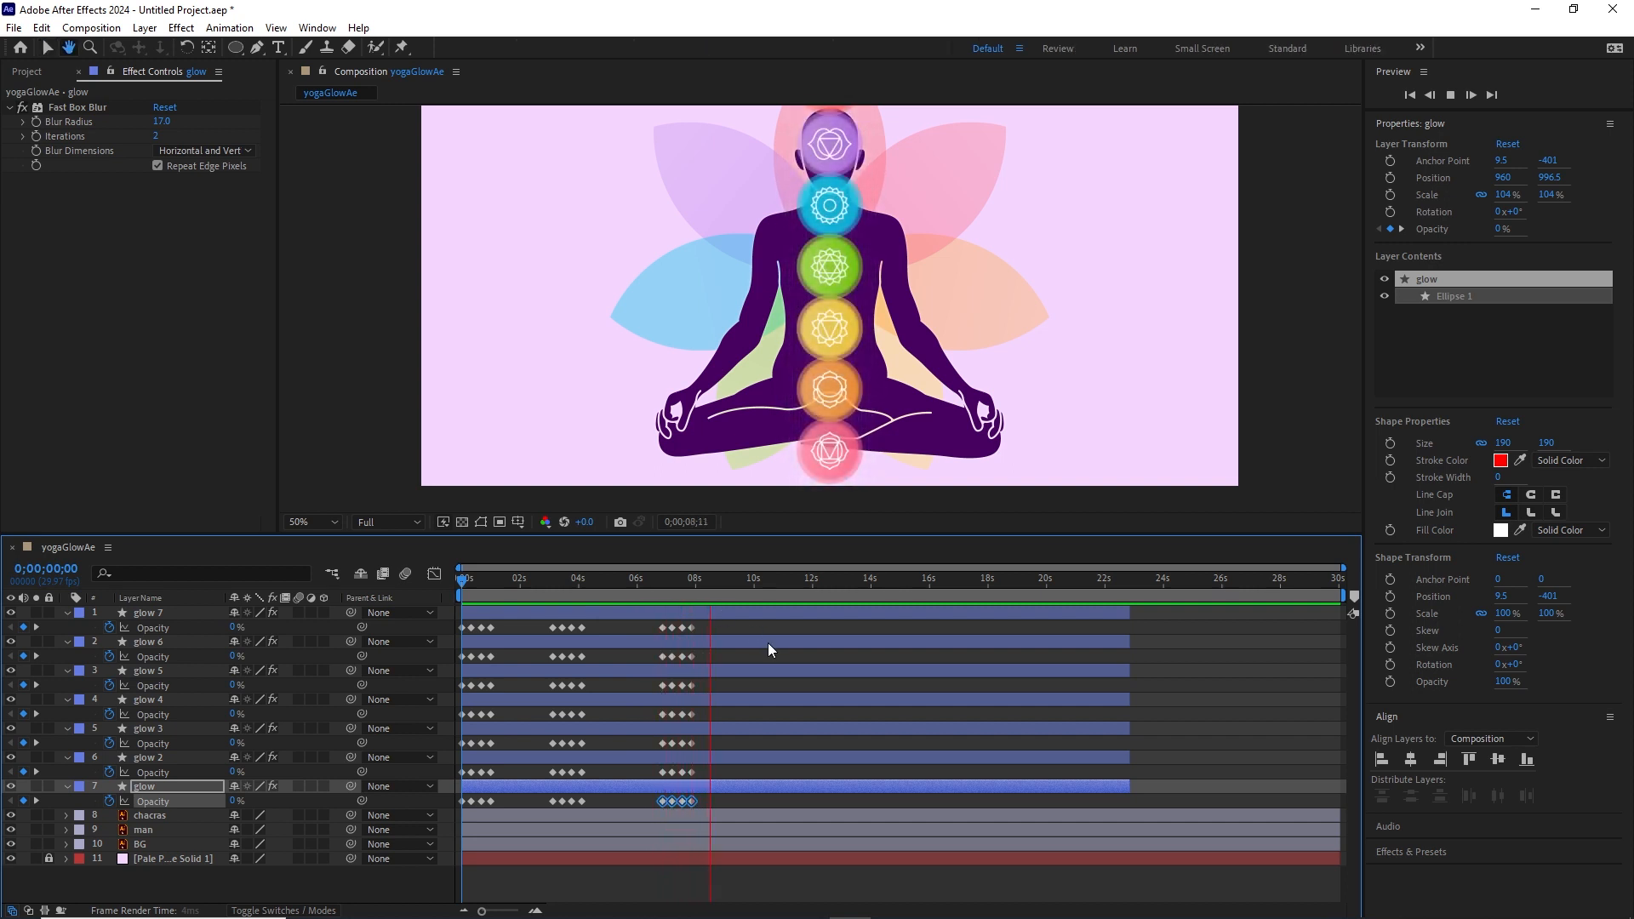
pyautogui.moveTo(728, 621); pyautogui.dragTo(536, 814)
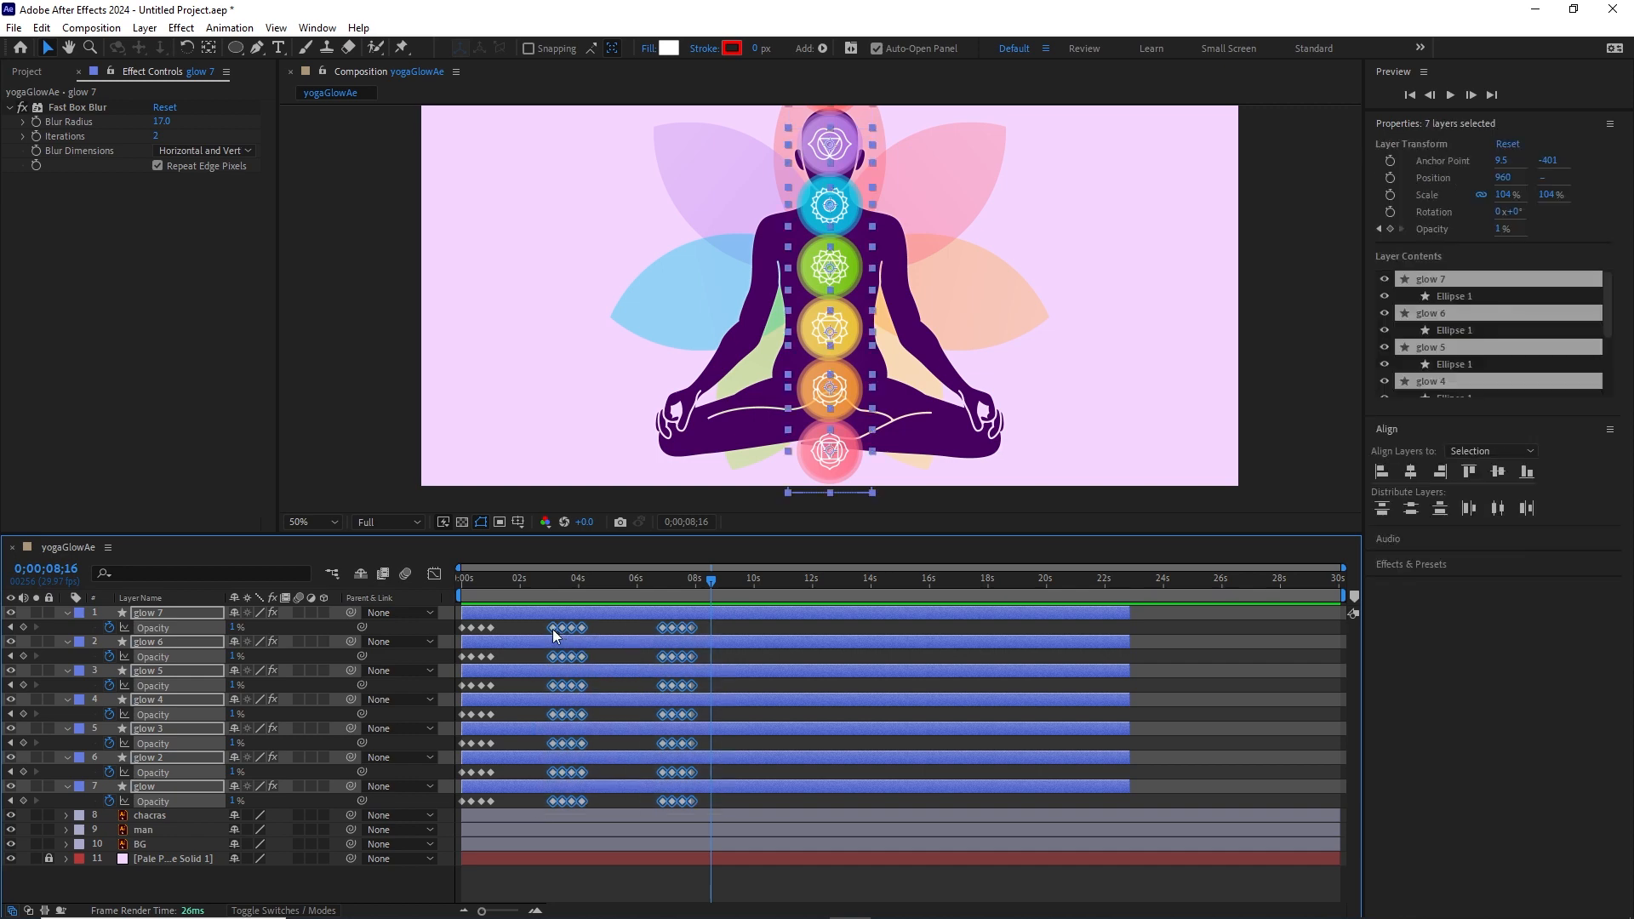
pyautogui.moveTo(554, 630); pyautogui.dragTo(672, 643)
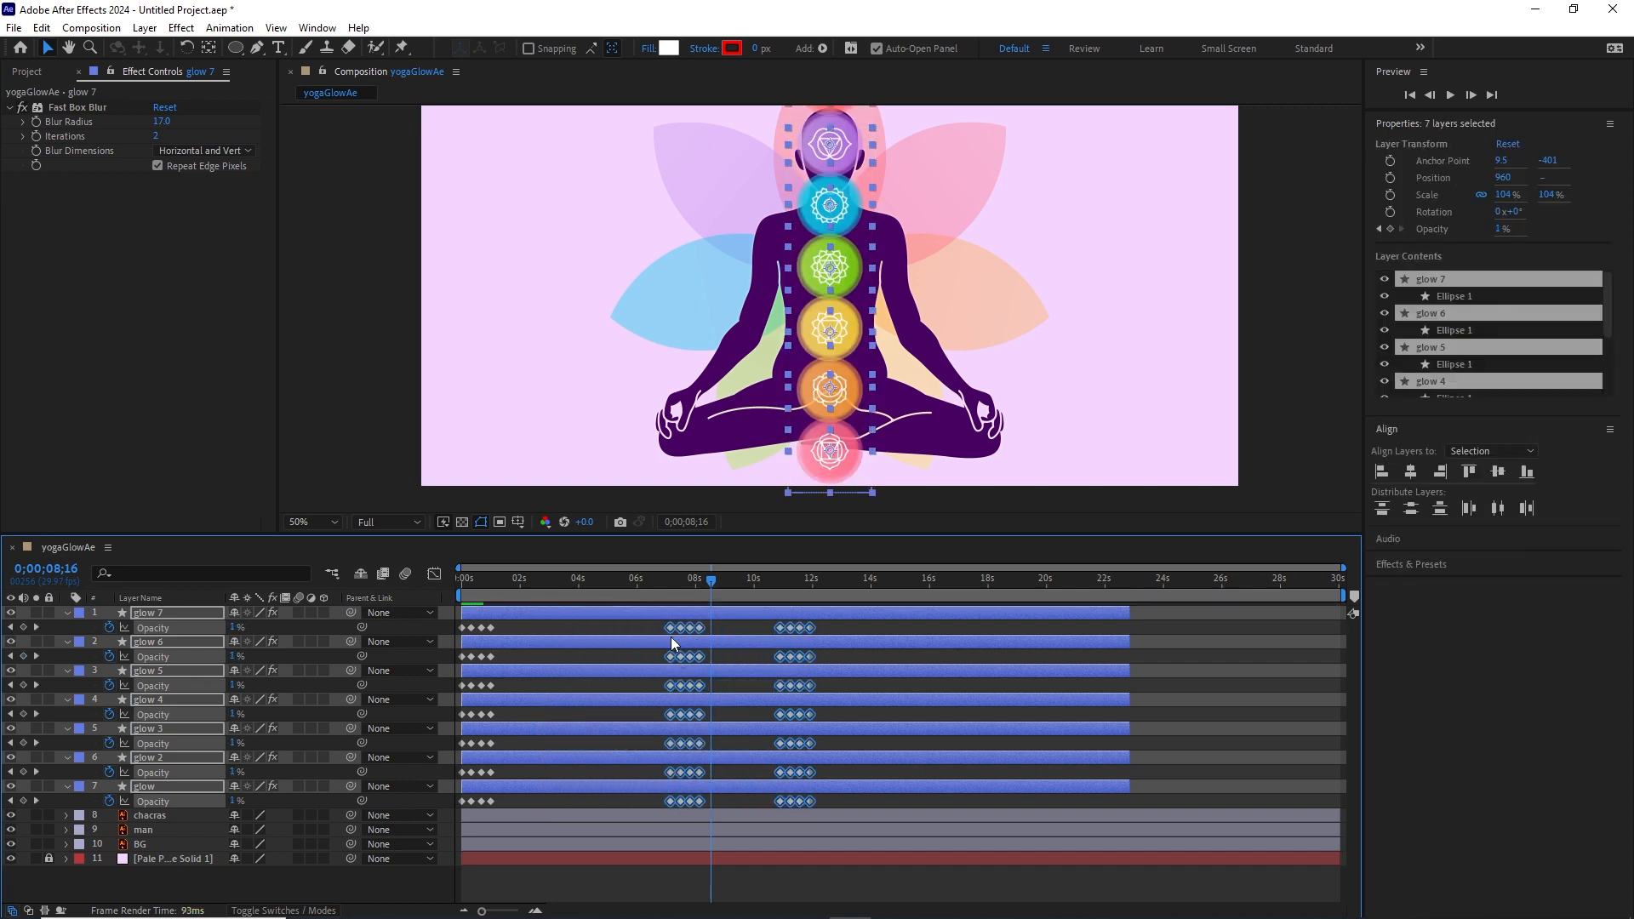
pyautogui.moveTo(845, 623); pyautogui.dragTo(767, 815)
pyautogui.moveTo(778, 628); pyautogui.dragTo(858, 626)
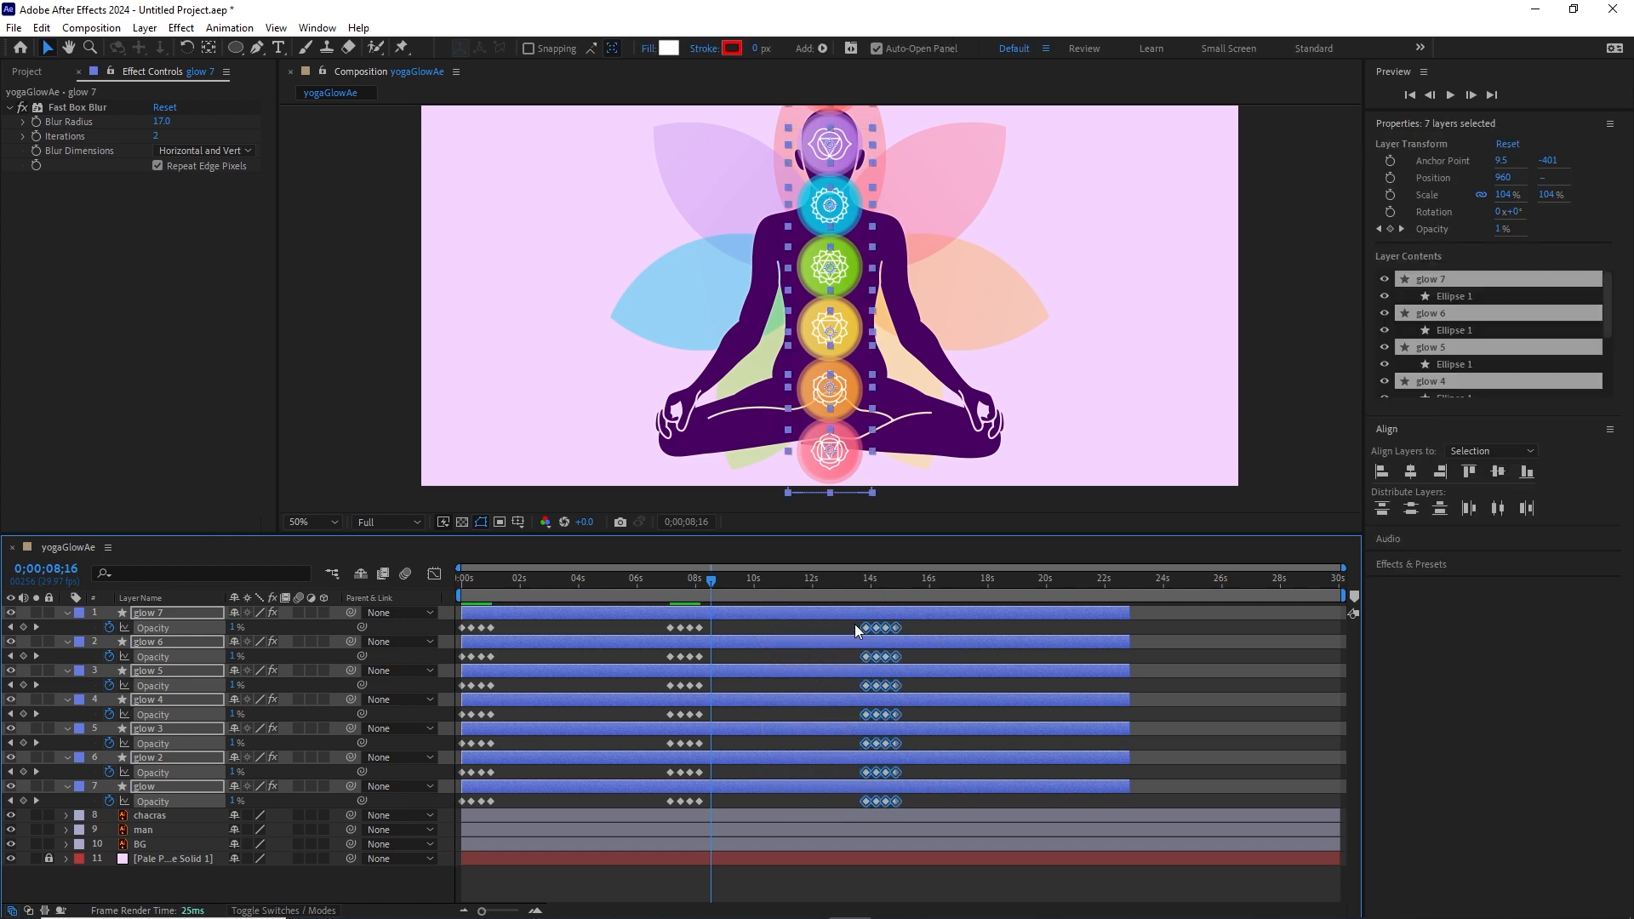
pyautogui.click(1172, 758)
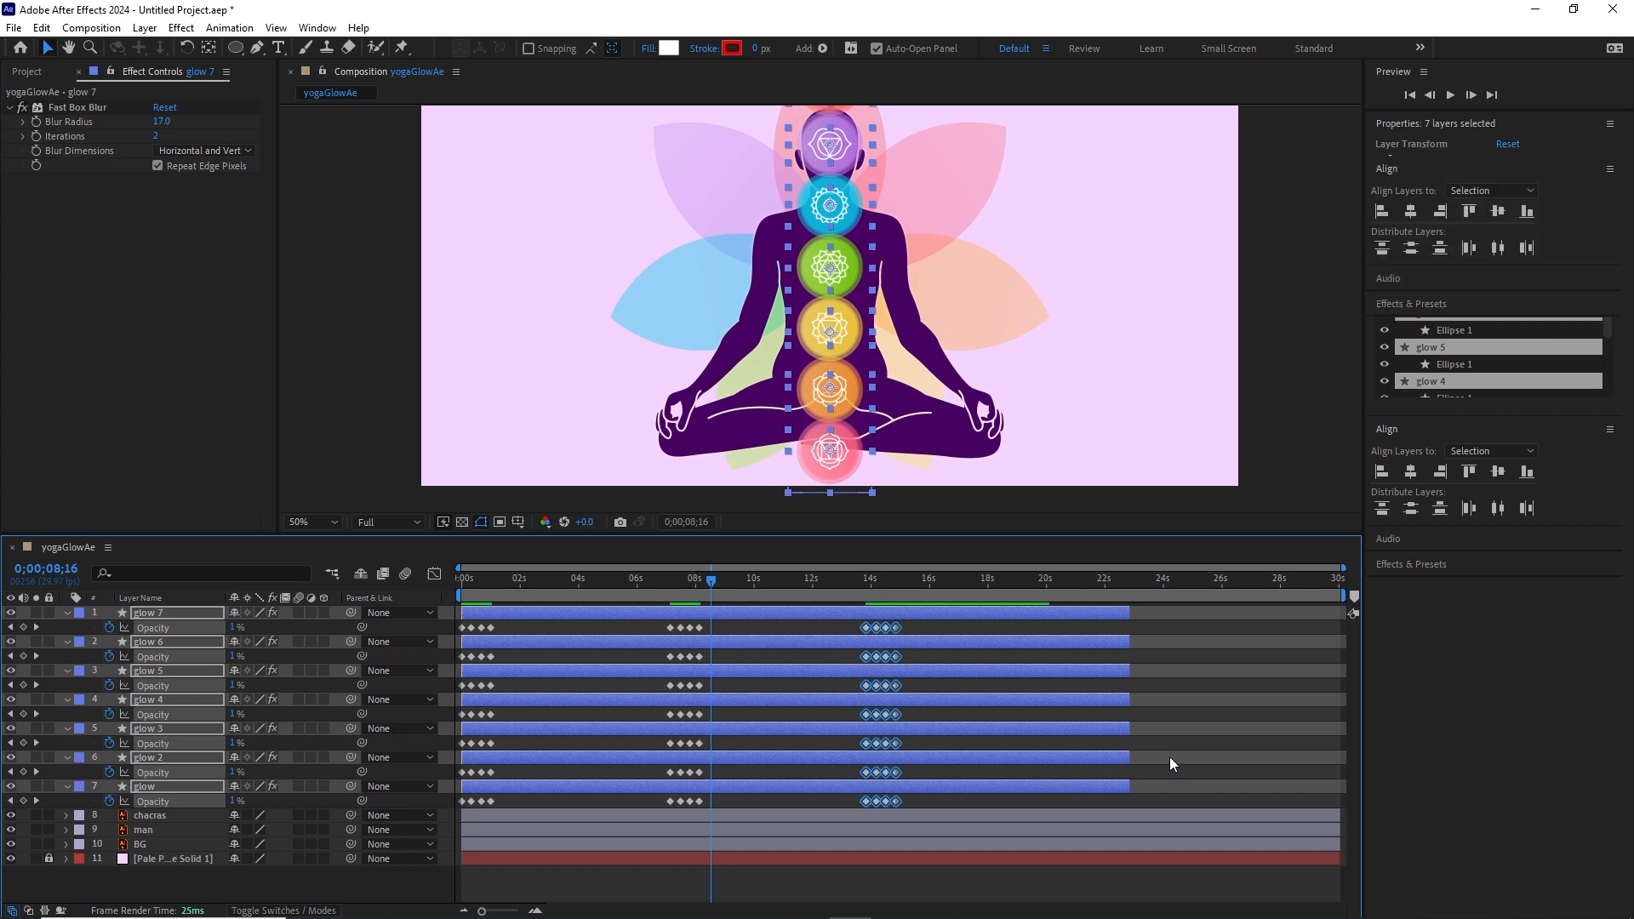
# Shift layers glow 2 through glow 7 together so they start about 7 frames after the glow layer.
pyautogui.click(509, 757)
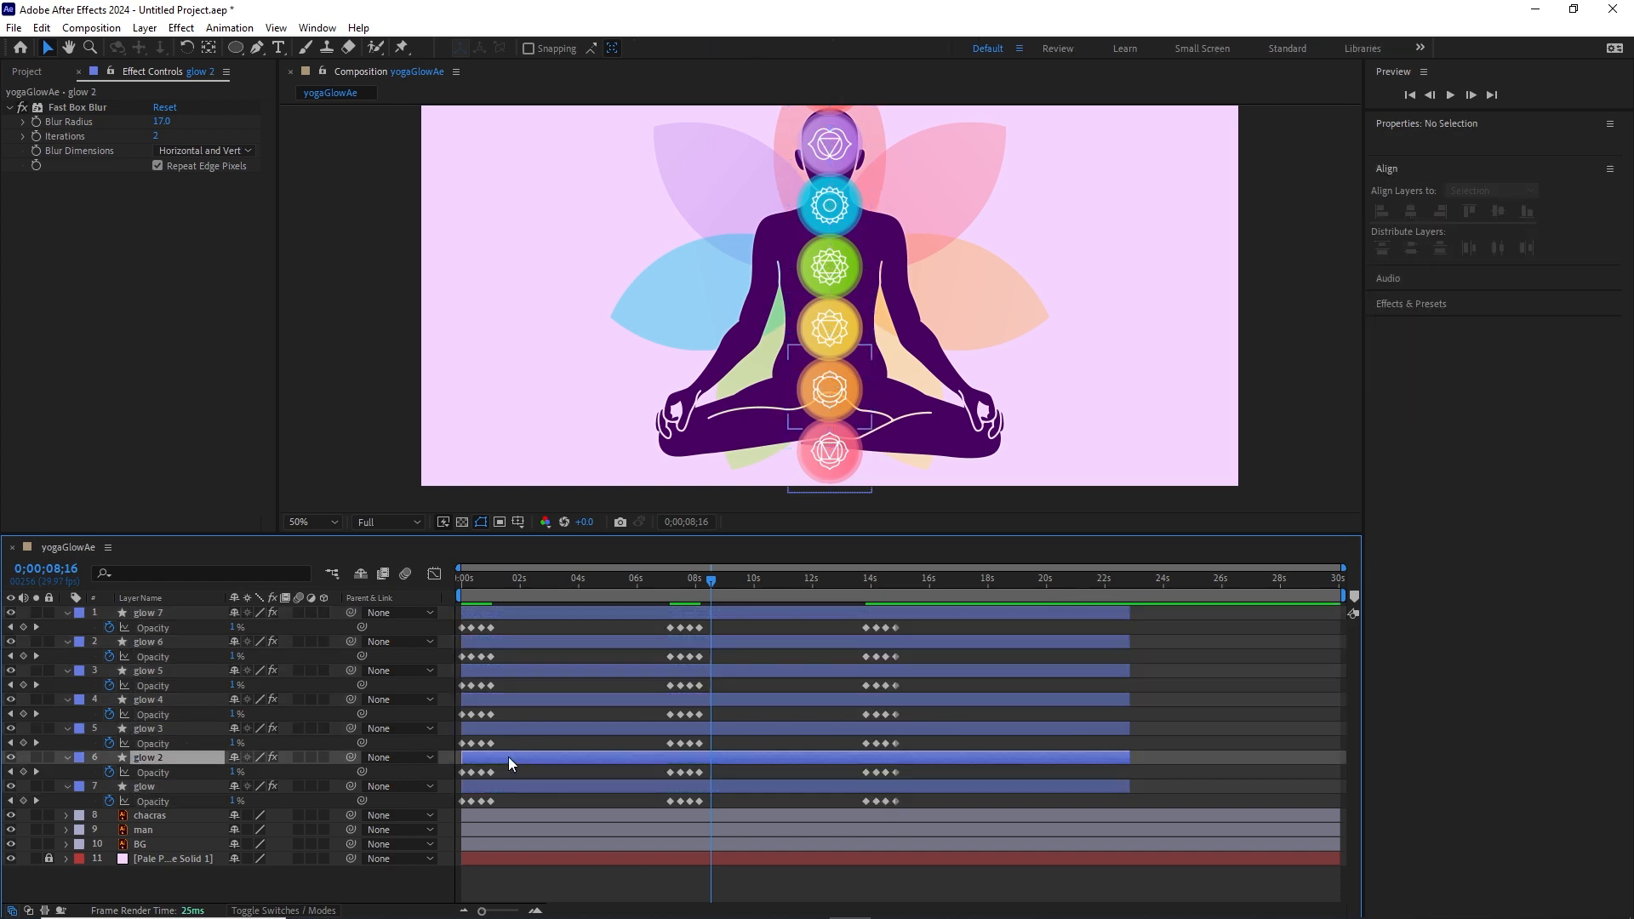
pyautogui.keyDown('shift'); pyautogui.click(497, 612); pyautogui.keyUp('shift')
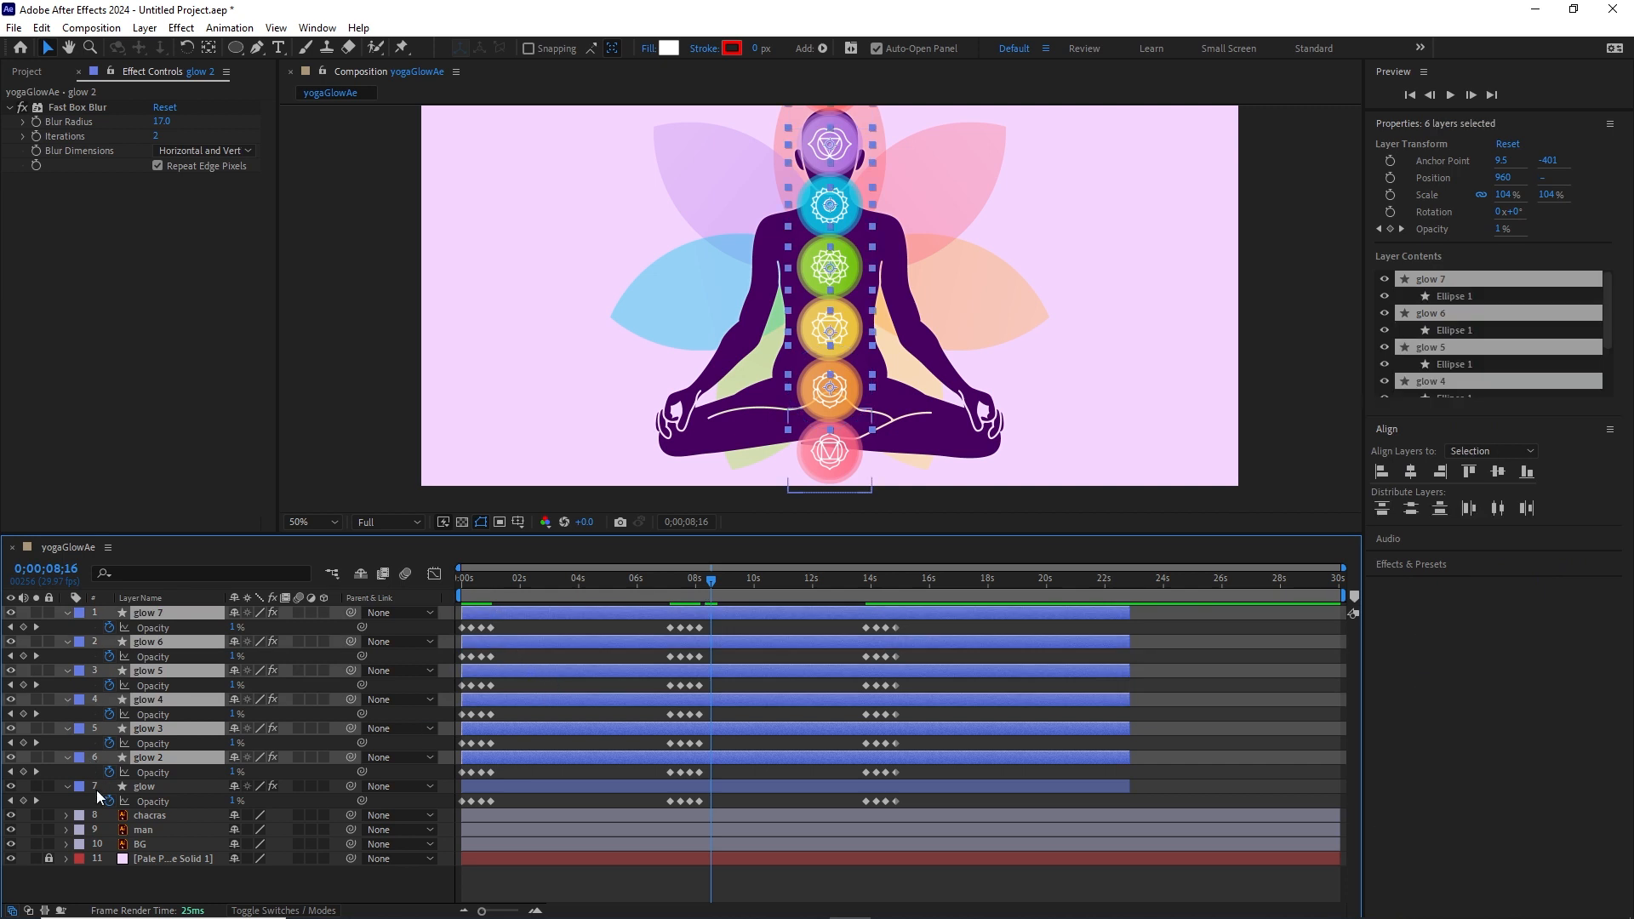
pyautogui.click(138, 786)
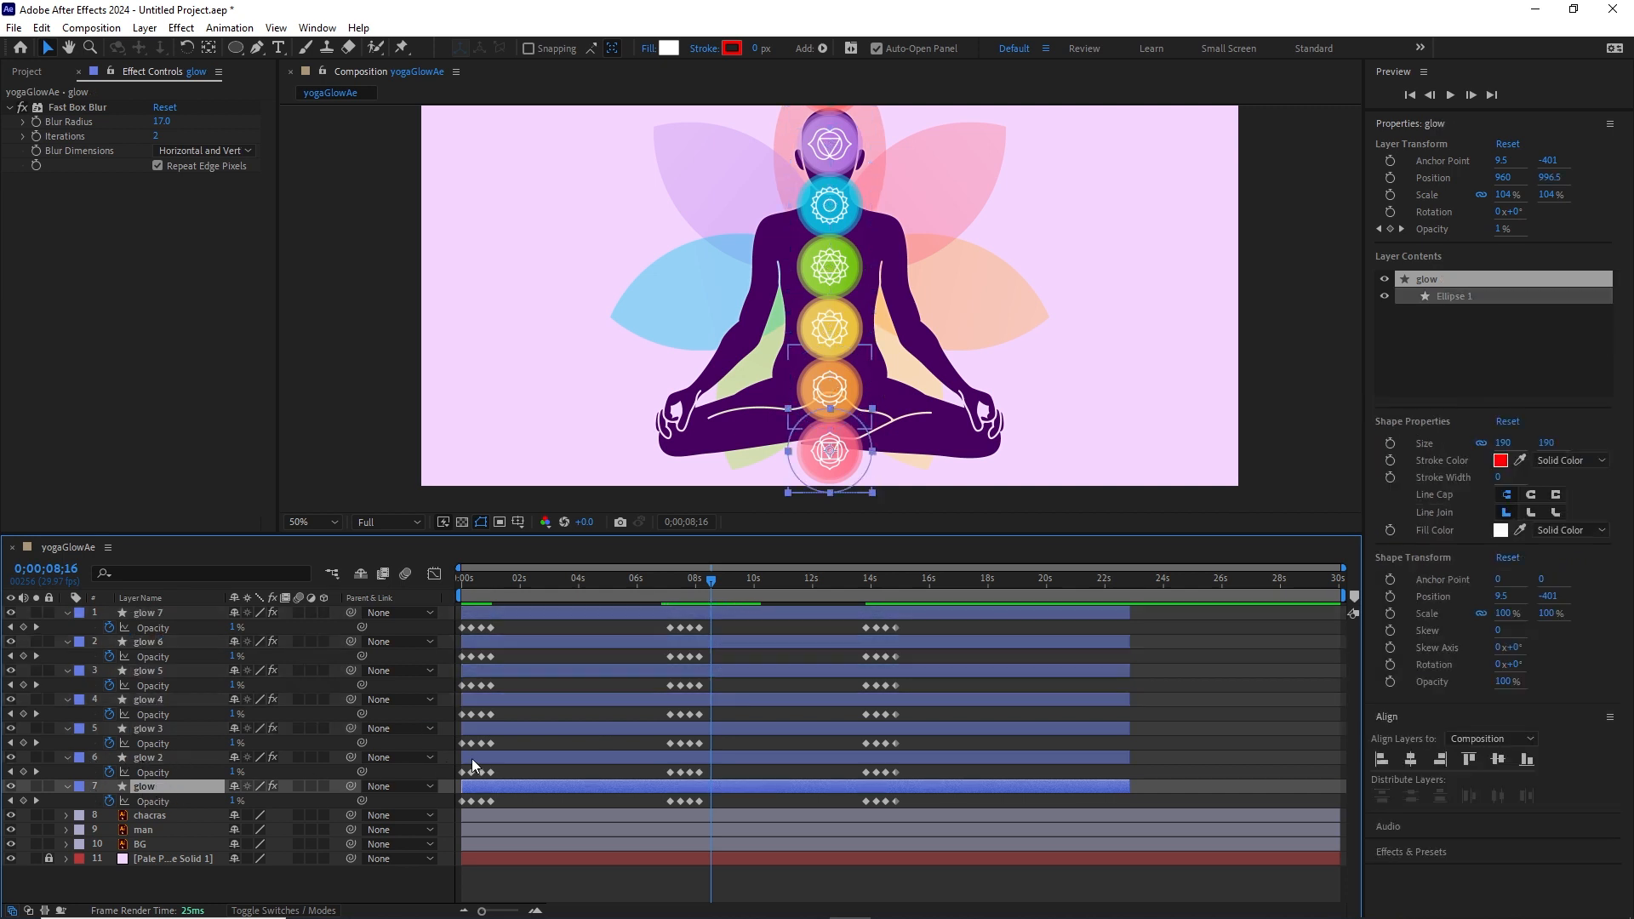
pyautogui.click(500, 756)
pyautogui.keyDown('shift'); pyautogui.click(509, 611); pyautogui.keyUp('shift')
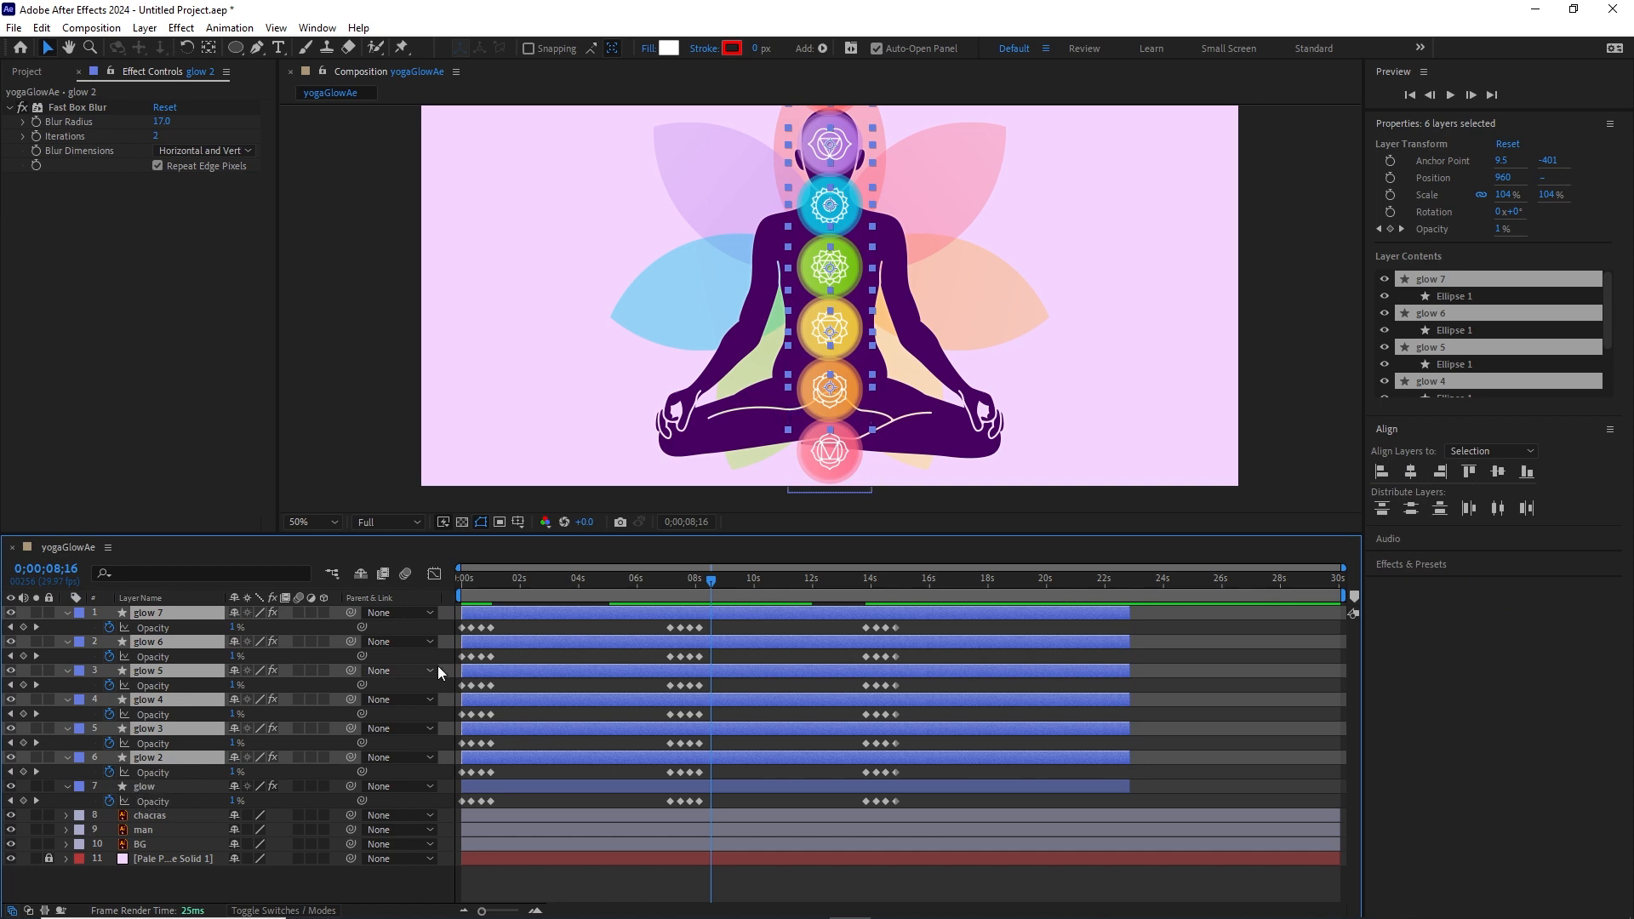
pyautogui.click(535, 910)
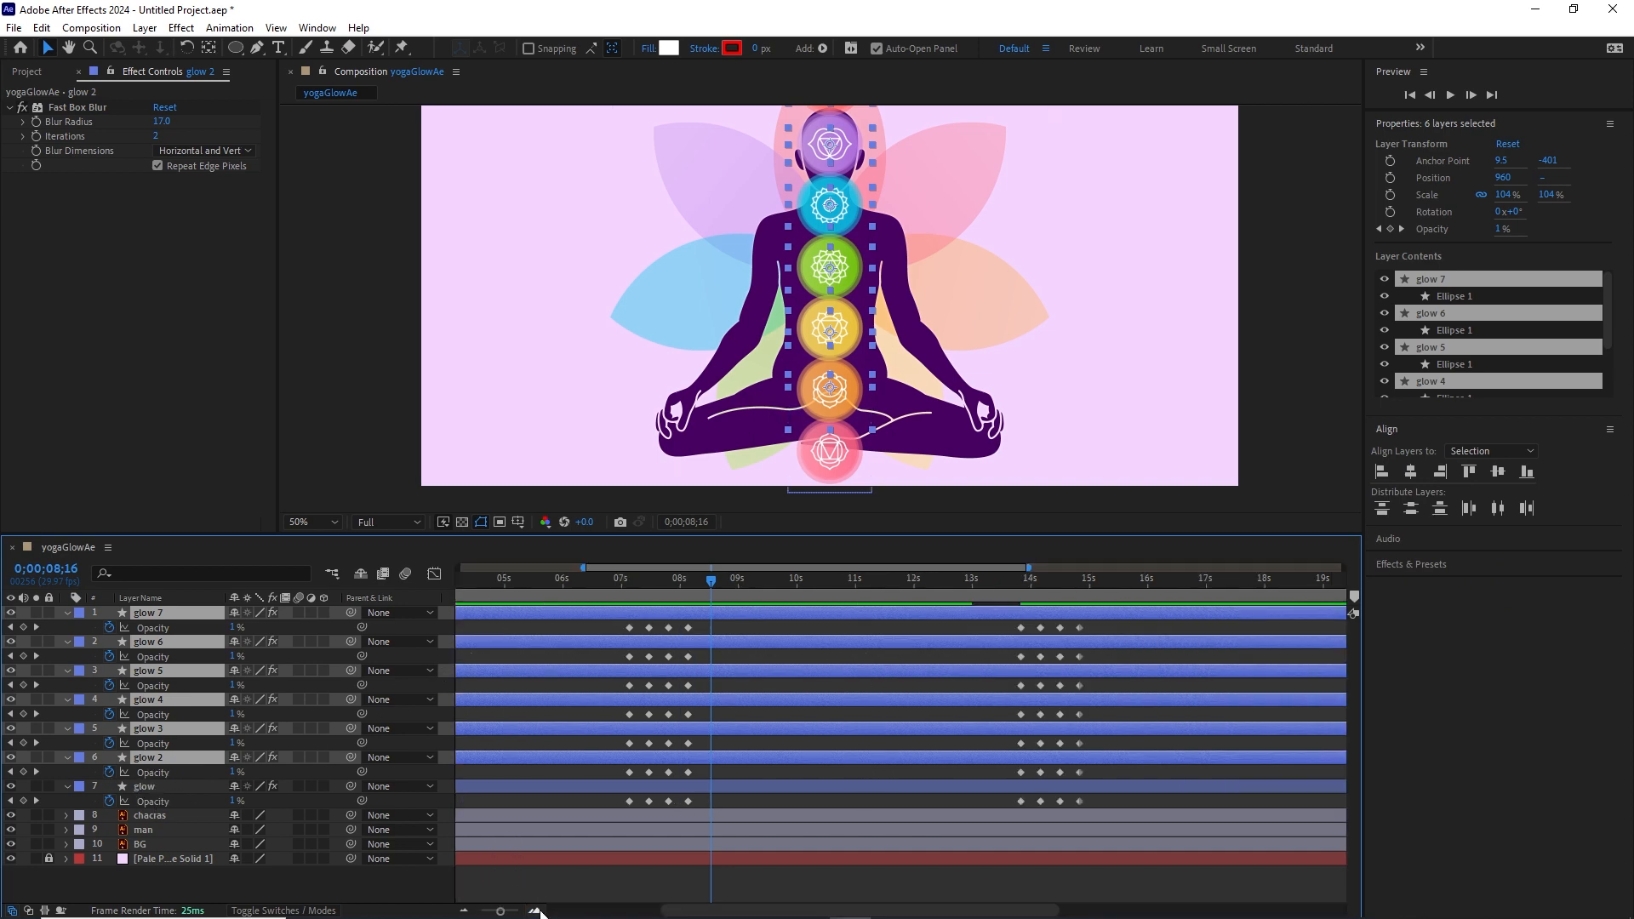
pyautogui.click(535, 911)
pyautogui.moveTo(751, 912); pyautogui.dragTo(580, 912)
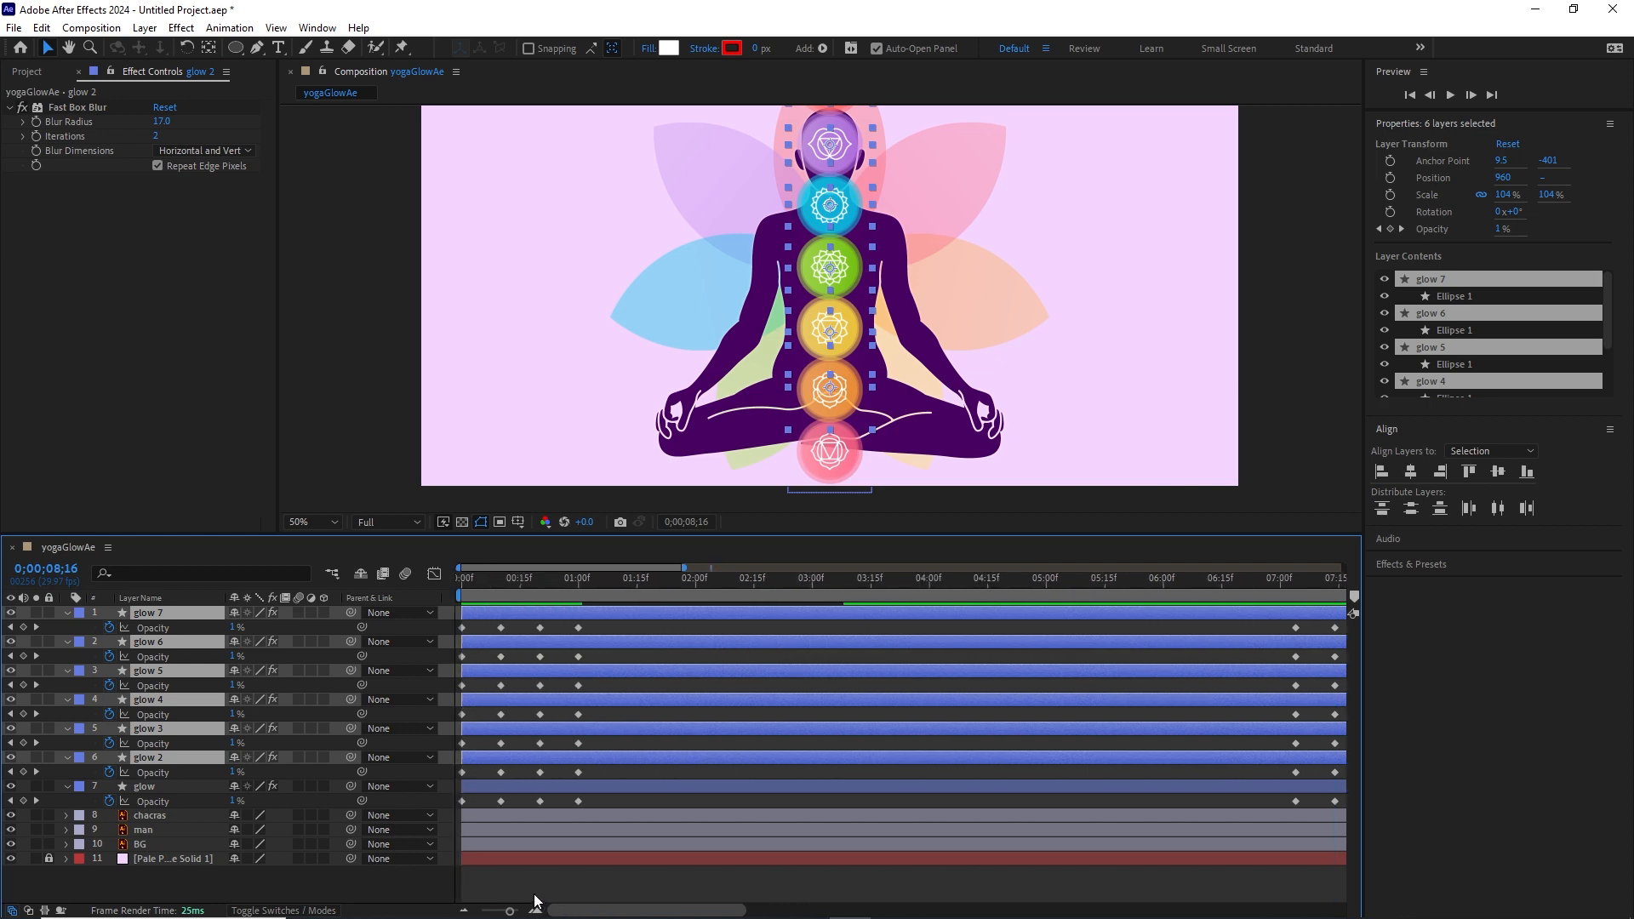
pyautogui.moveTo(514, 611); pyautogui.dragTo(542, 613)
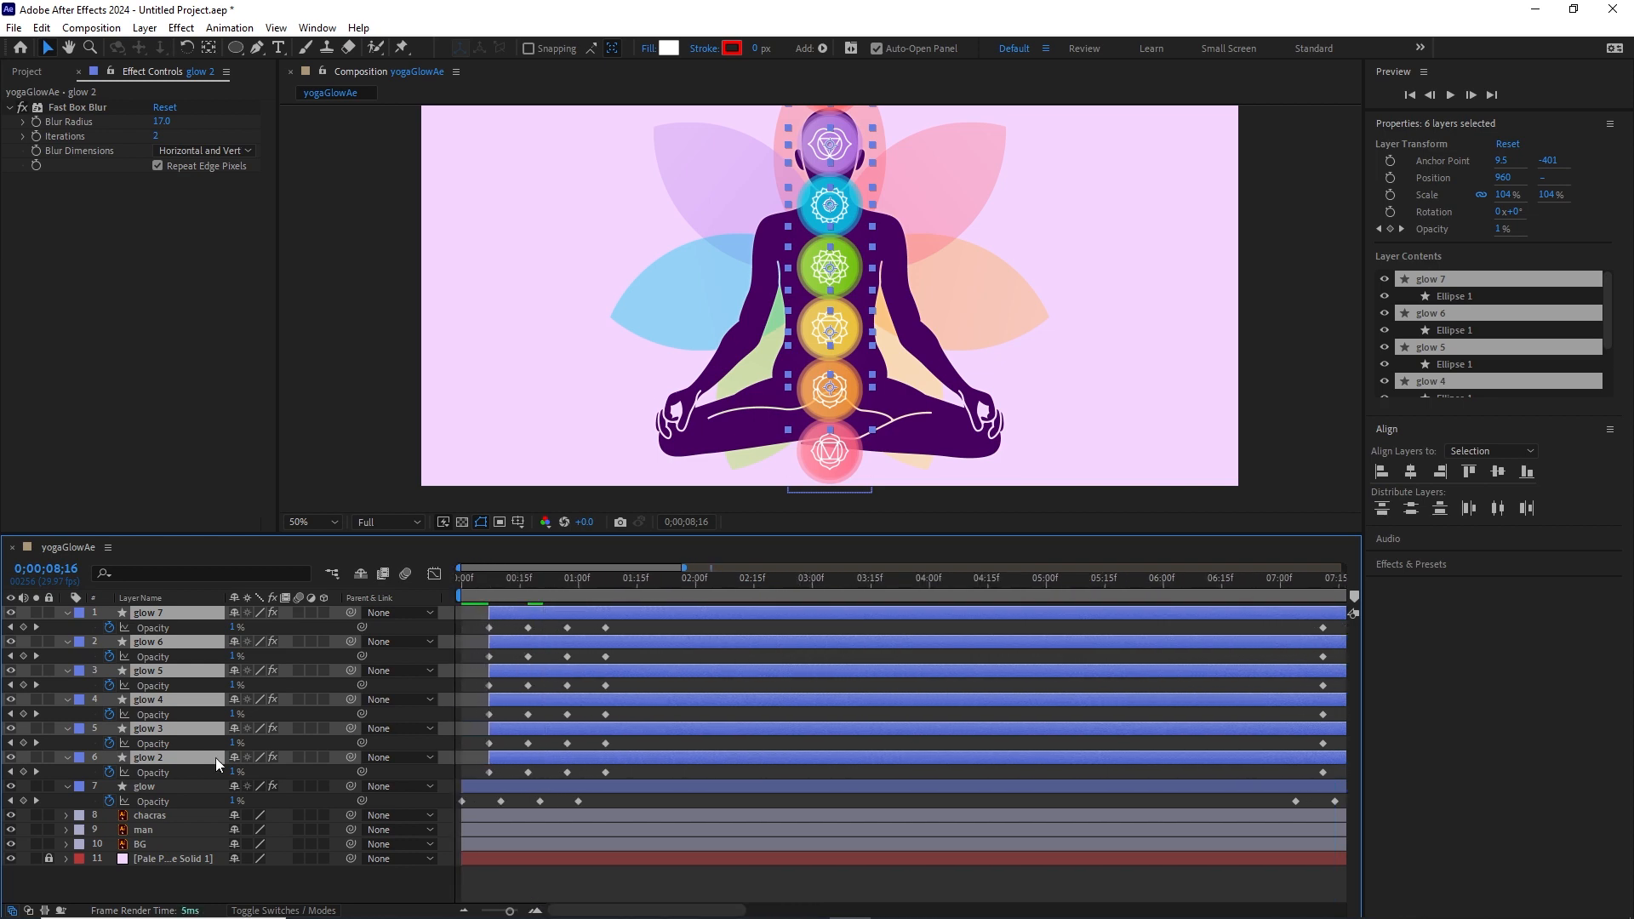
# Stagger the starts of glow 3 through glow 7 to about 0;16, 0;23, 0;29, 1;06 and 1;15.
pyautogui.keyDown('ctrl'); pyautogui.click(143, 757); pyautogui.keyUp('ctrl')
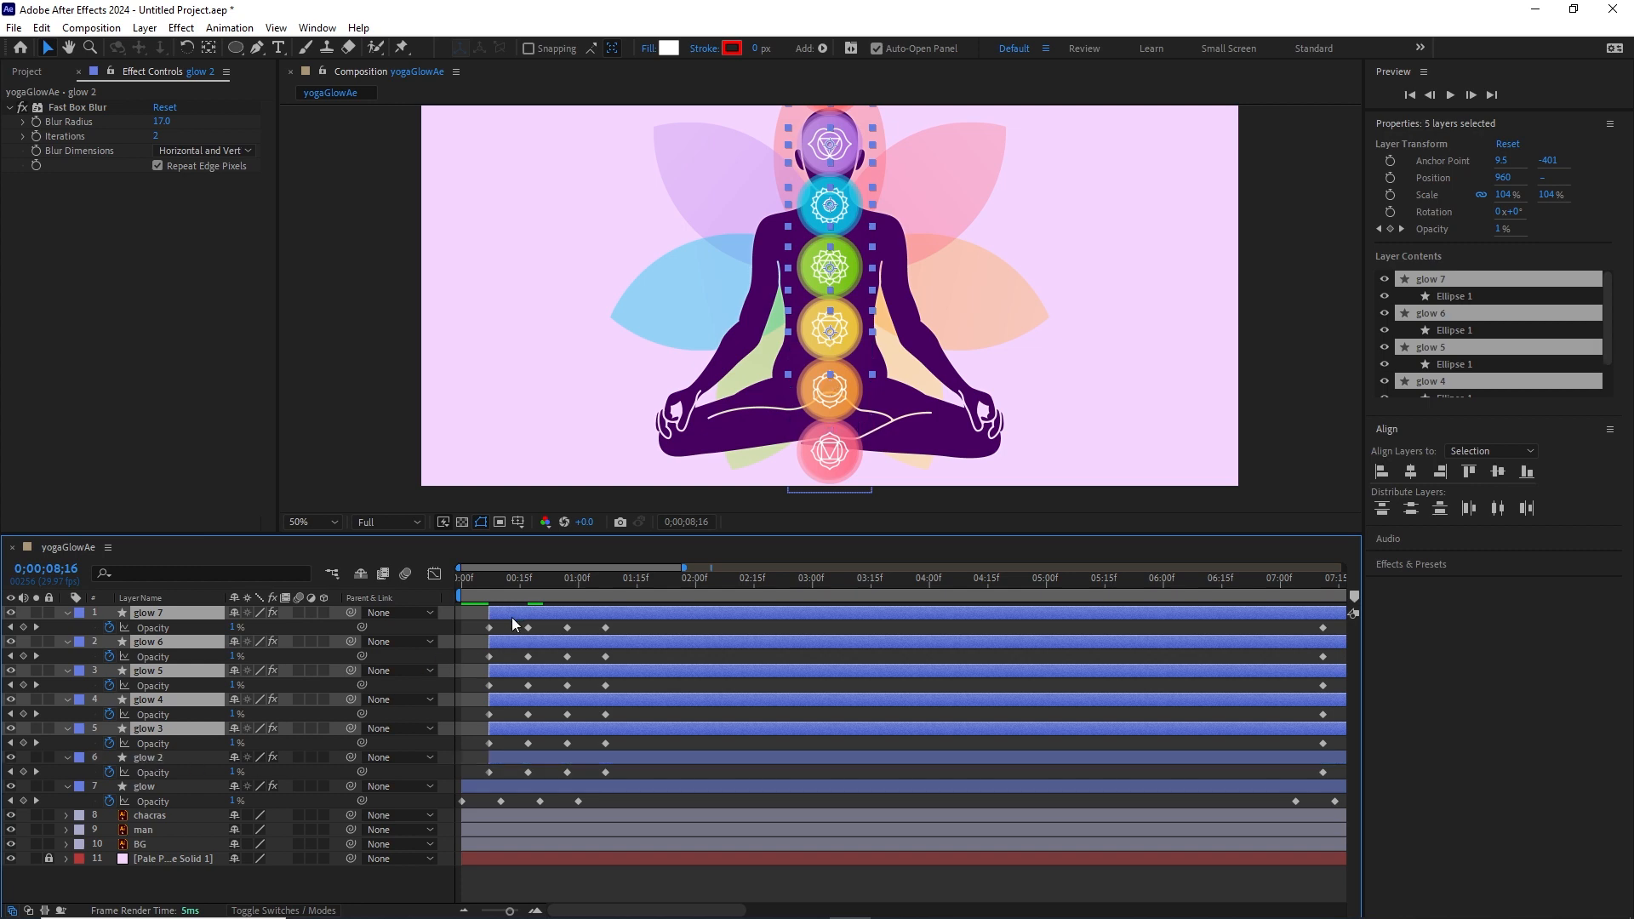
pyautogui.moveTo(534, 615); pyautogui.dragTo(568, 617)
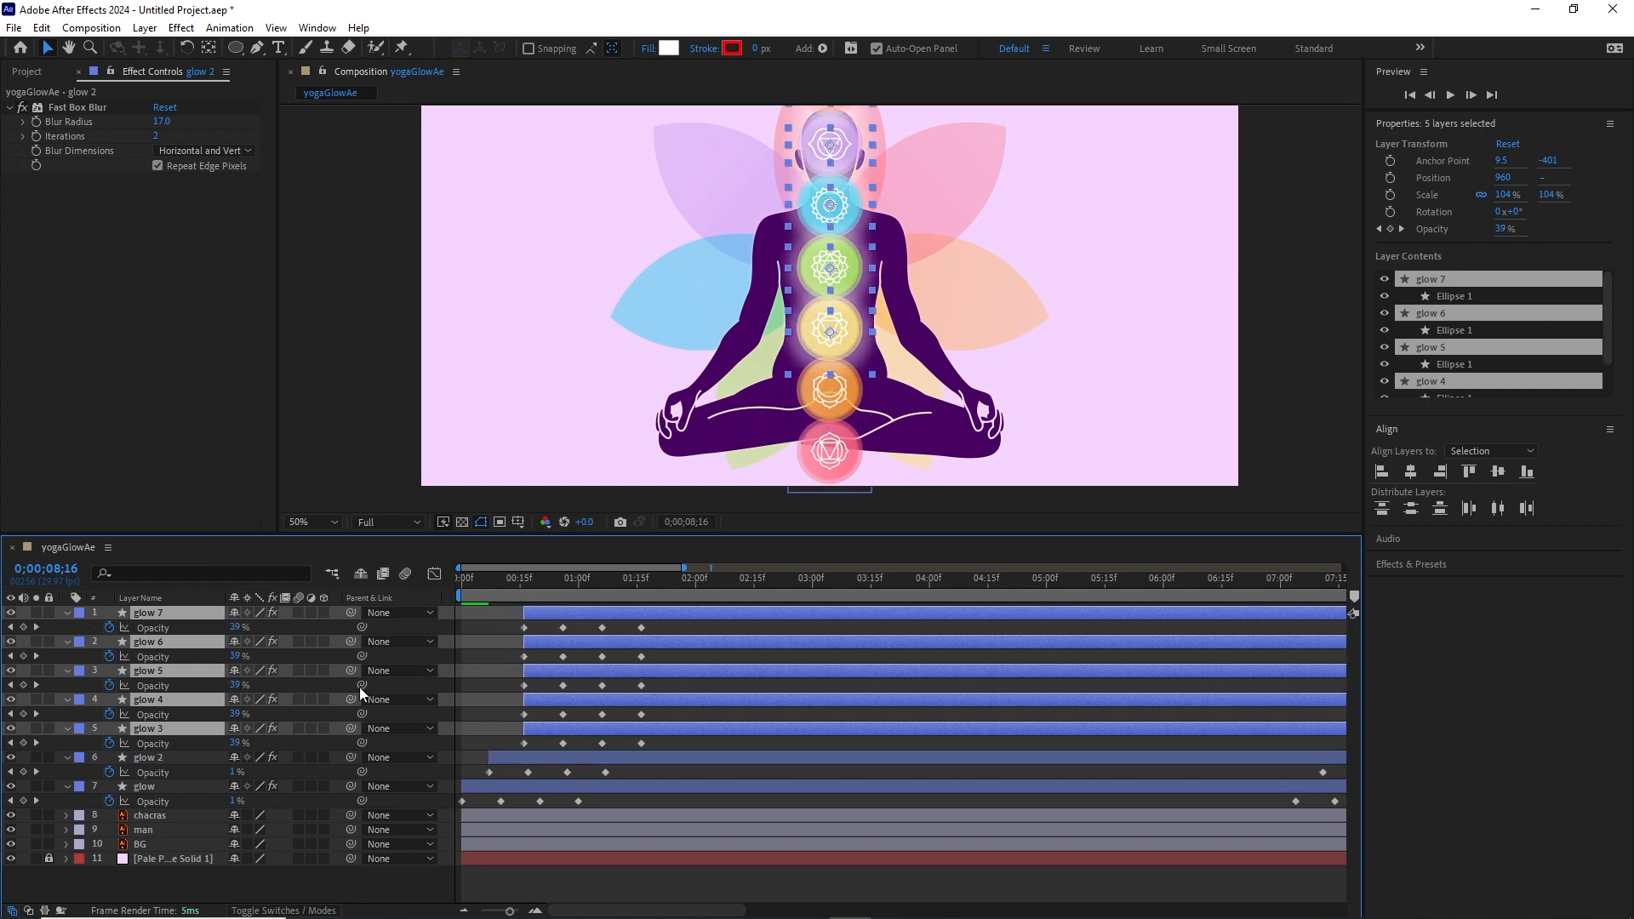
pyautogui.keyDown('ctrl'); pyautogui.click(161, 731); pyautogui.keyUp('ctrl')
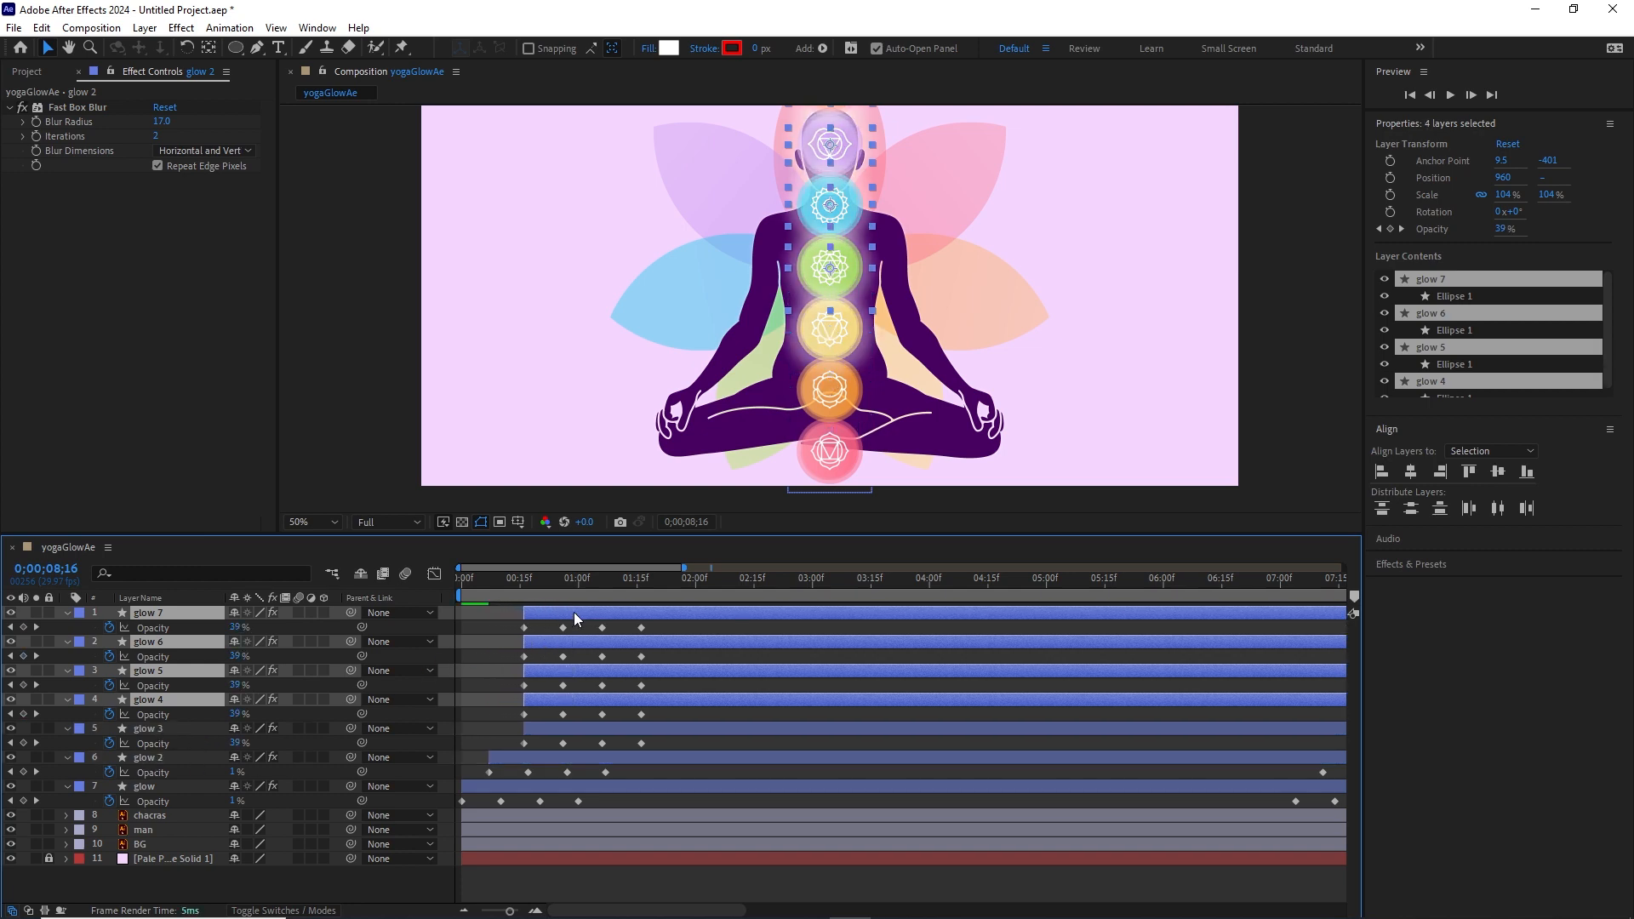
pyautogui.moveTo(576, 618); pyautogui.dragTo(681, 613)
pyautogui.keyDown('ctrl'); pyautogui.click(163, 703); pyautogui.keyUp('ctrl')
pyautogui.keyDown('ctrl'); pyautogui.click(143, 673); pyautogui.keyUp('ctrl')
pyautogui.keyDown('ctrl'); pyautogui.click(159, 649); pyautogui.keyUp('ctrl')
# Play back the staggered glow animation and scrub to 0;00;01;04 to examine the overlap between neighbouring glows.
pyautogui.press('space')
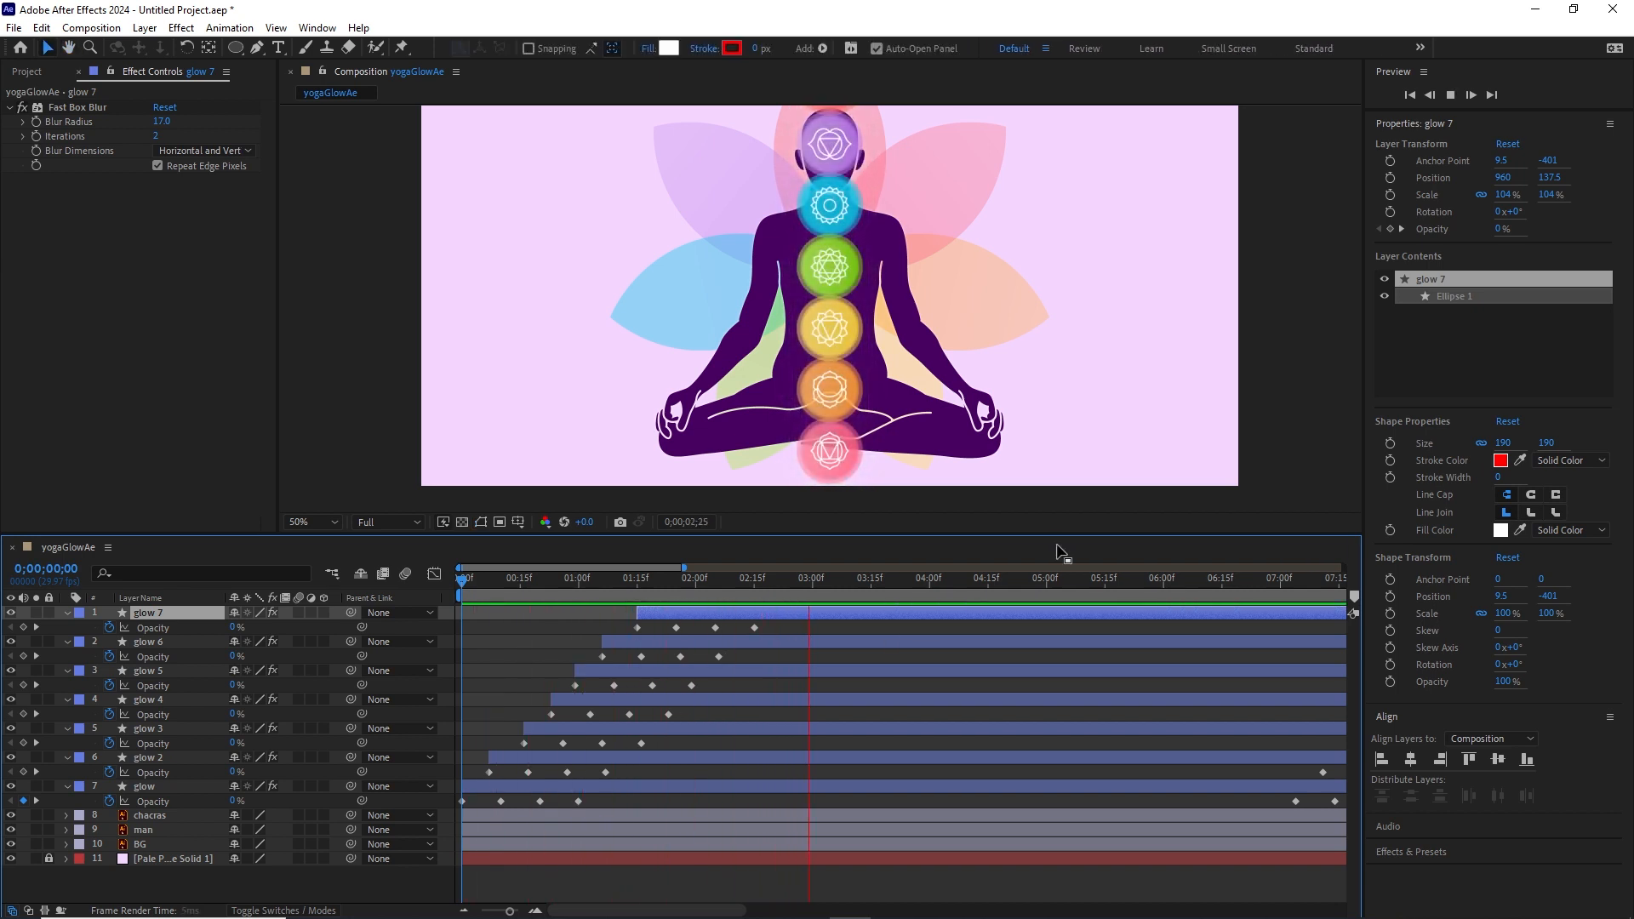
pyautogui.press('space')
pyautogui.moveTo(901, 593); pyautogui.dragTo(595, 593)
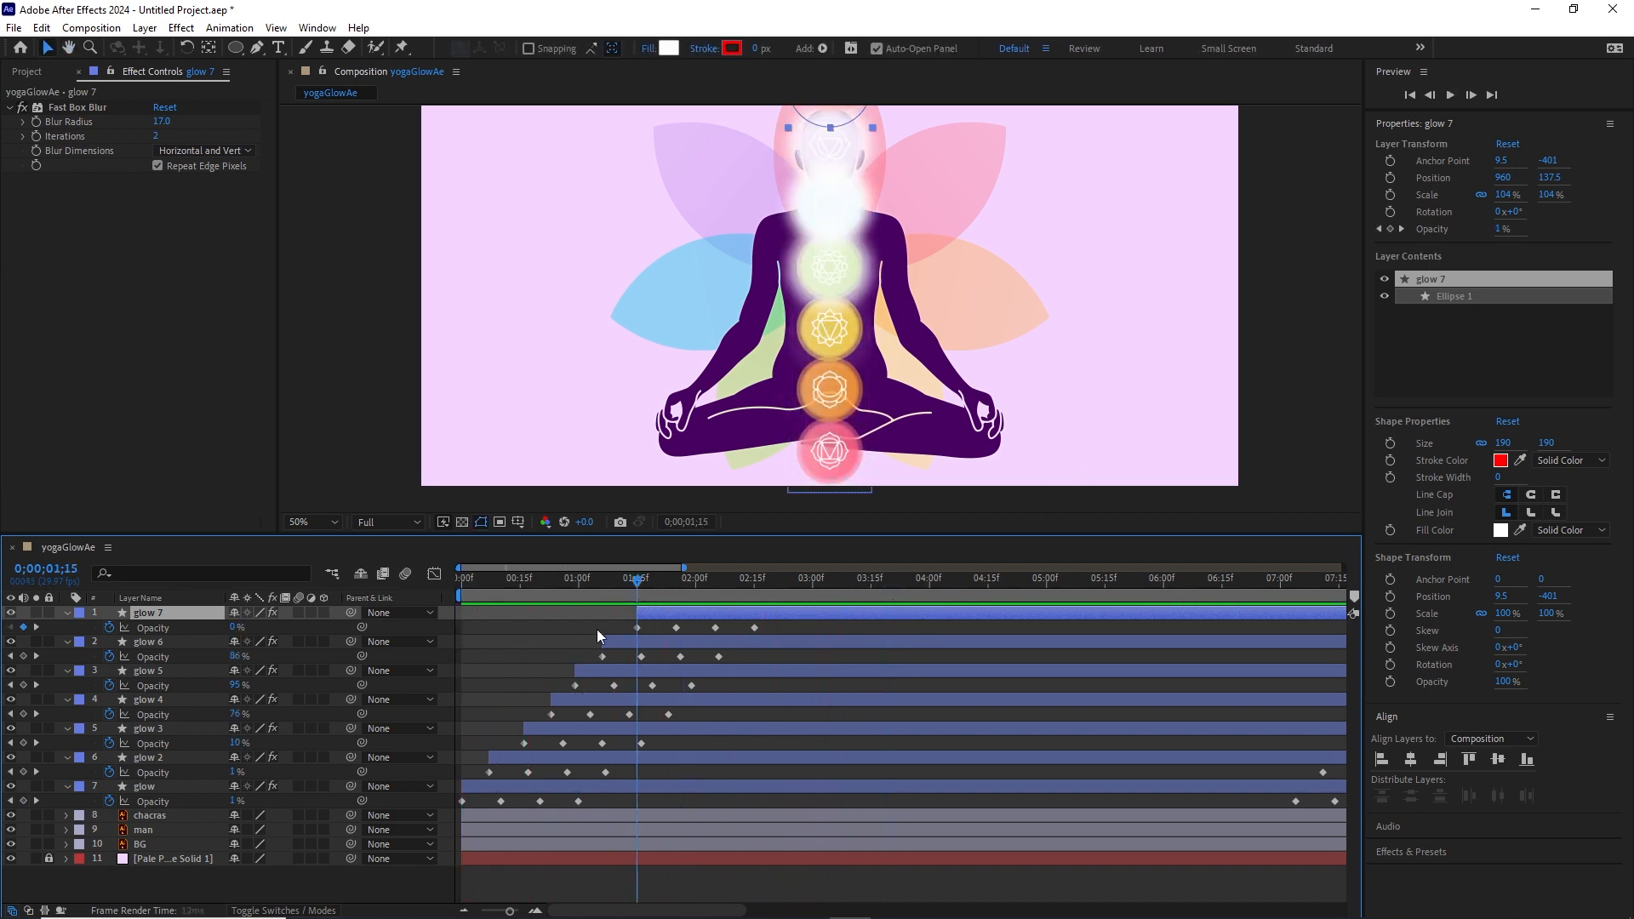
pyautogui.click(521, 759)
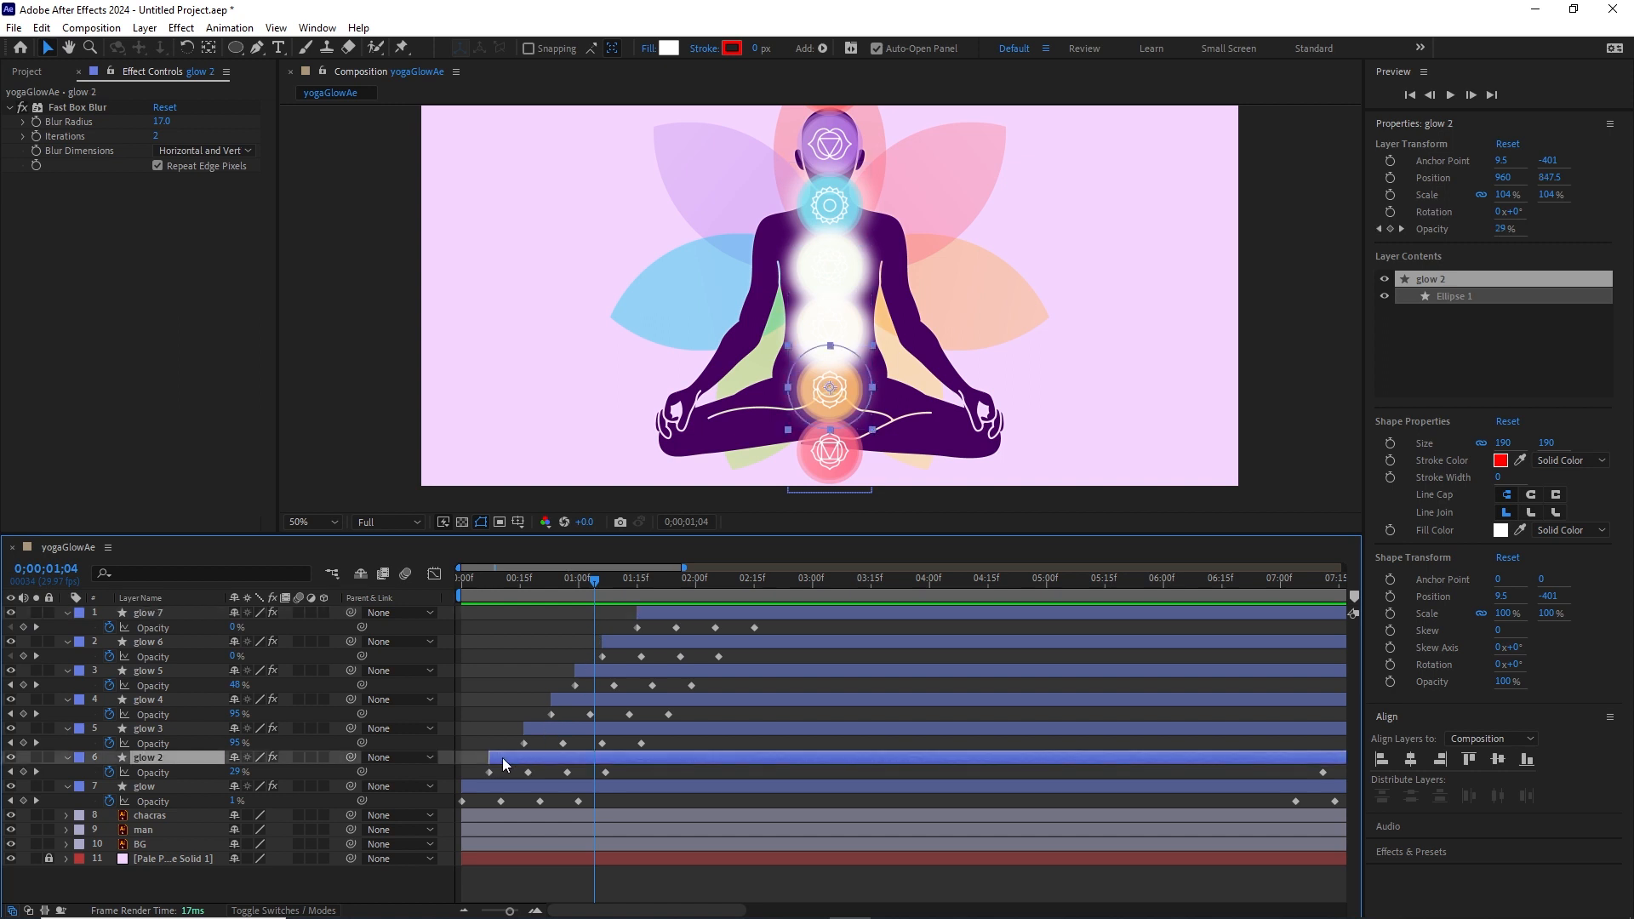
pyautogui.moveTo(503, 763); pyautogui.dragTo(561, 760)
# Set the playhead to 0;00;03;24 and move all seven layers' second opacity keyframe sets earlier, starting at about 3 seconds on the glow layer.
pyautogui.moveTo(517, 912); pyautogui.dragTo(501, 912)
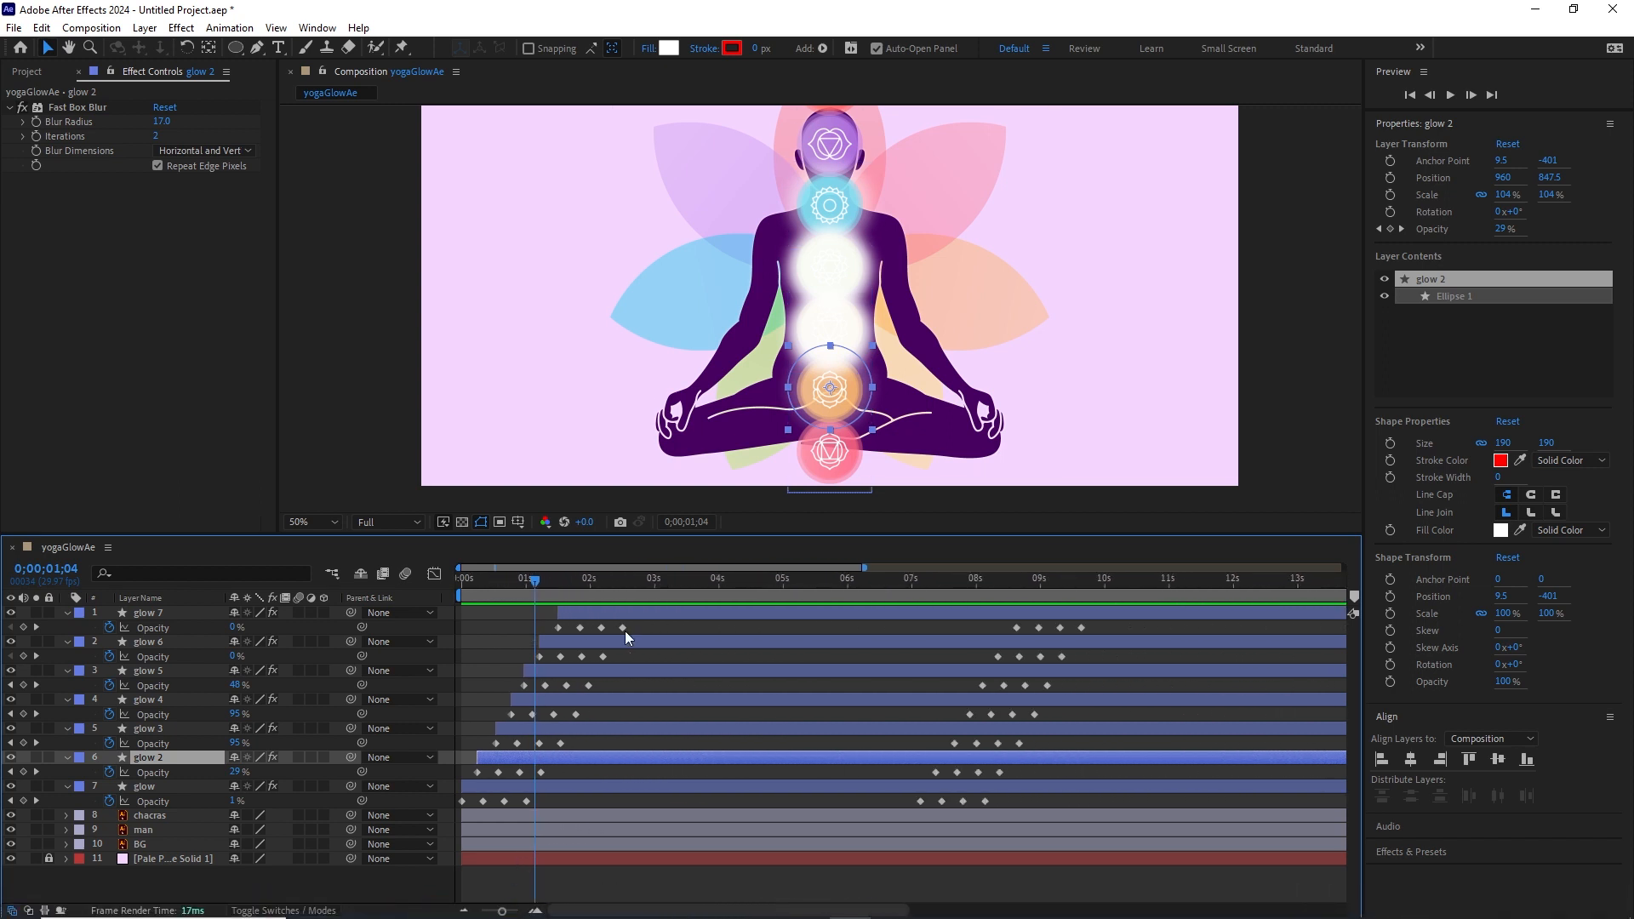
pyautogui.press('space')
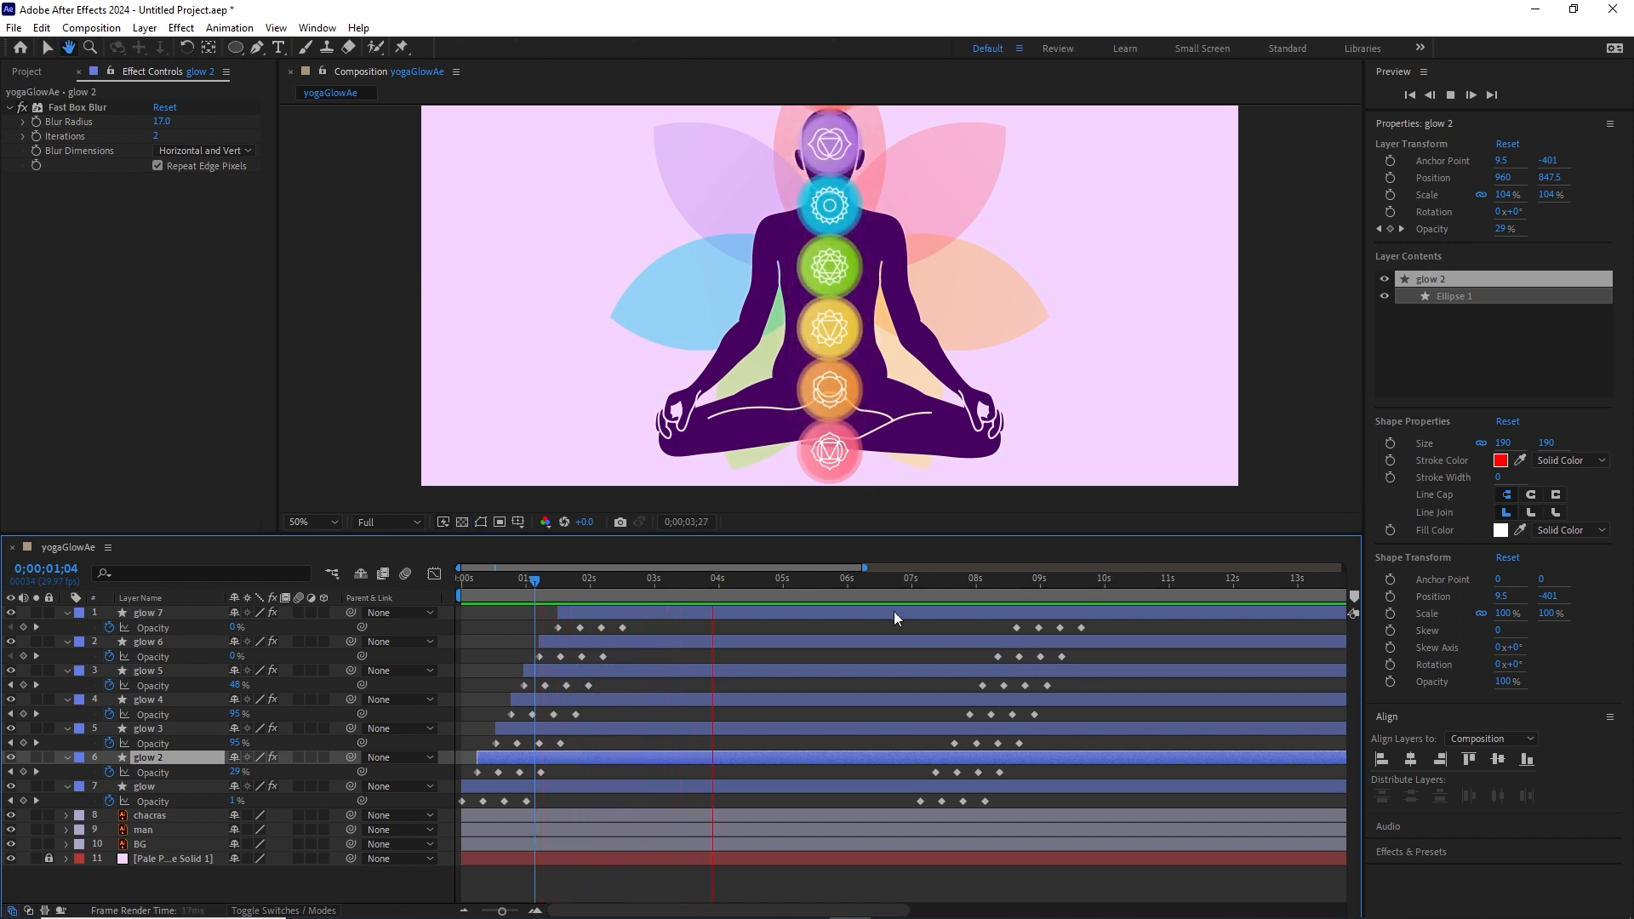
pyautogui.click(712, 579)
pyautogui.moveTo(712, 579); pyautogui.dragTo(703, 585)
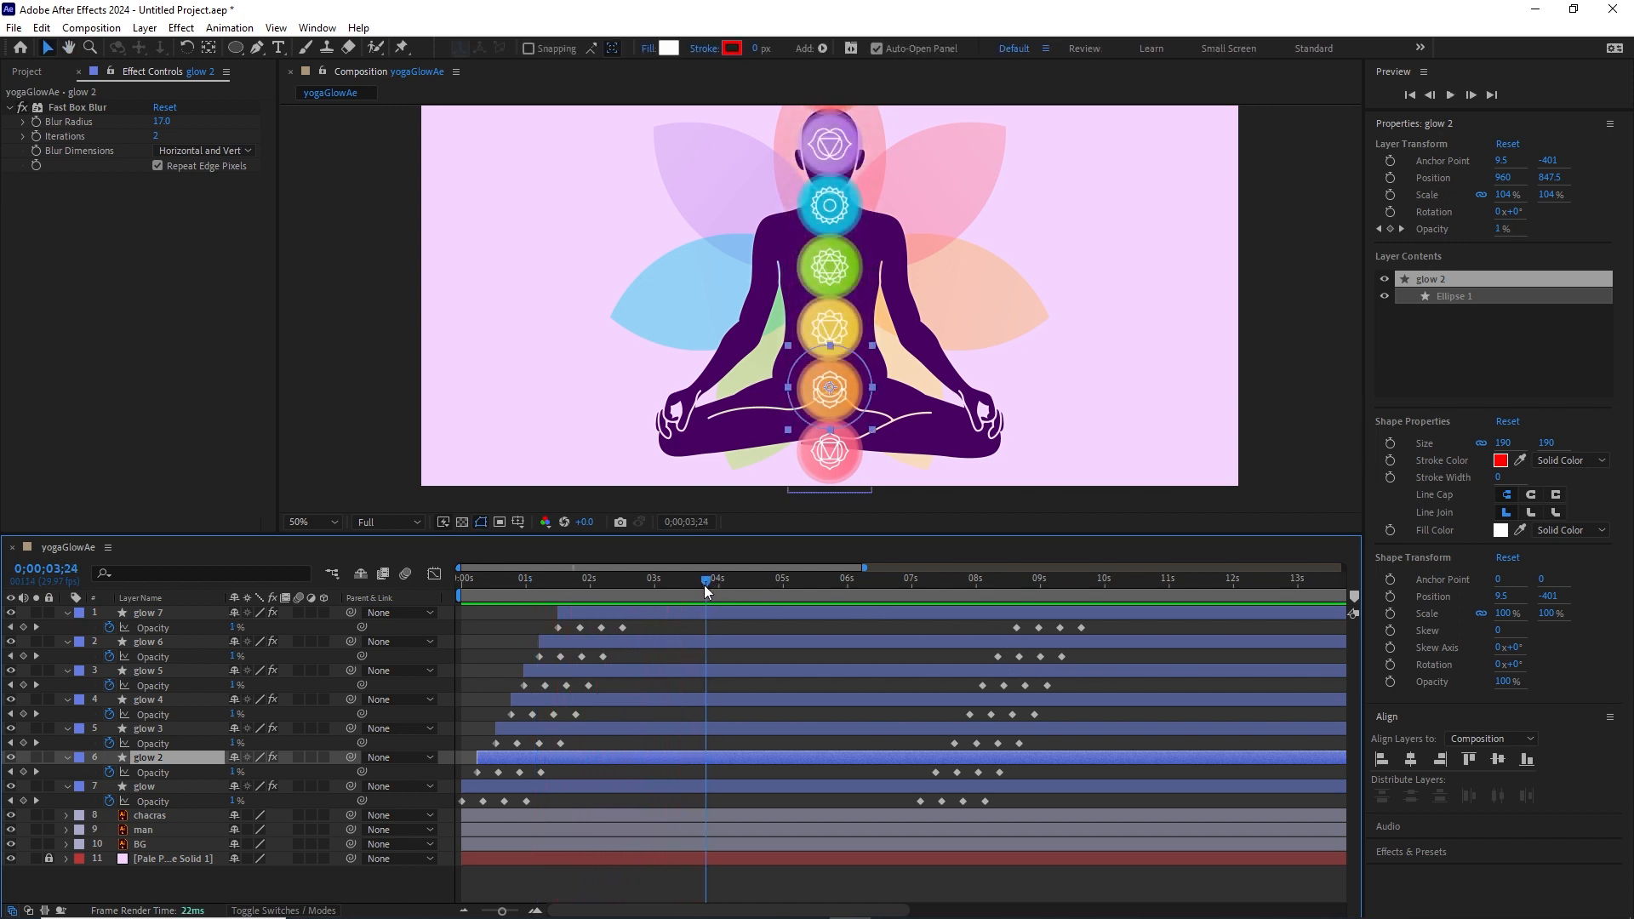
pyautogui.moveTo(1102, 623); pyautogui.dragTo(646, 803)
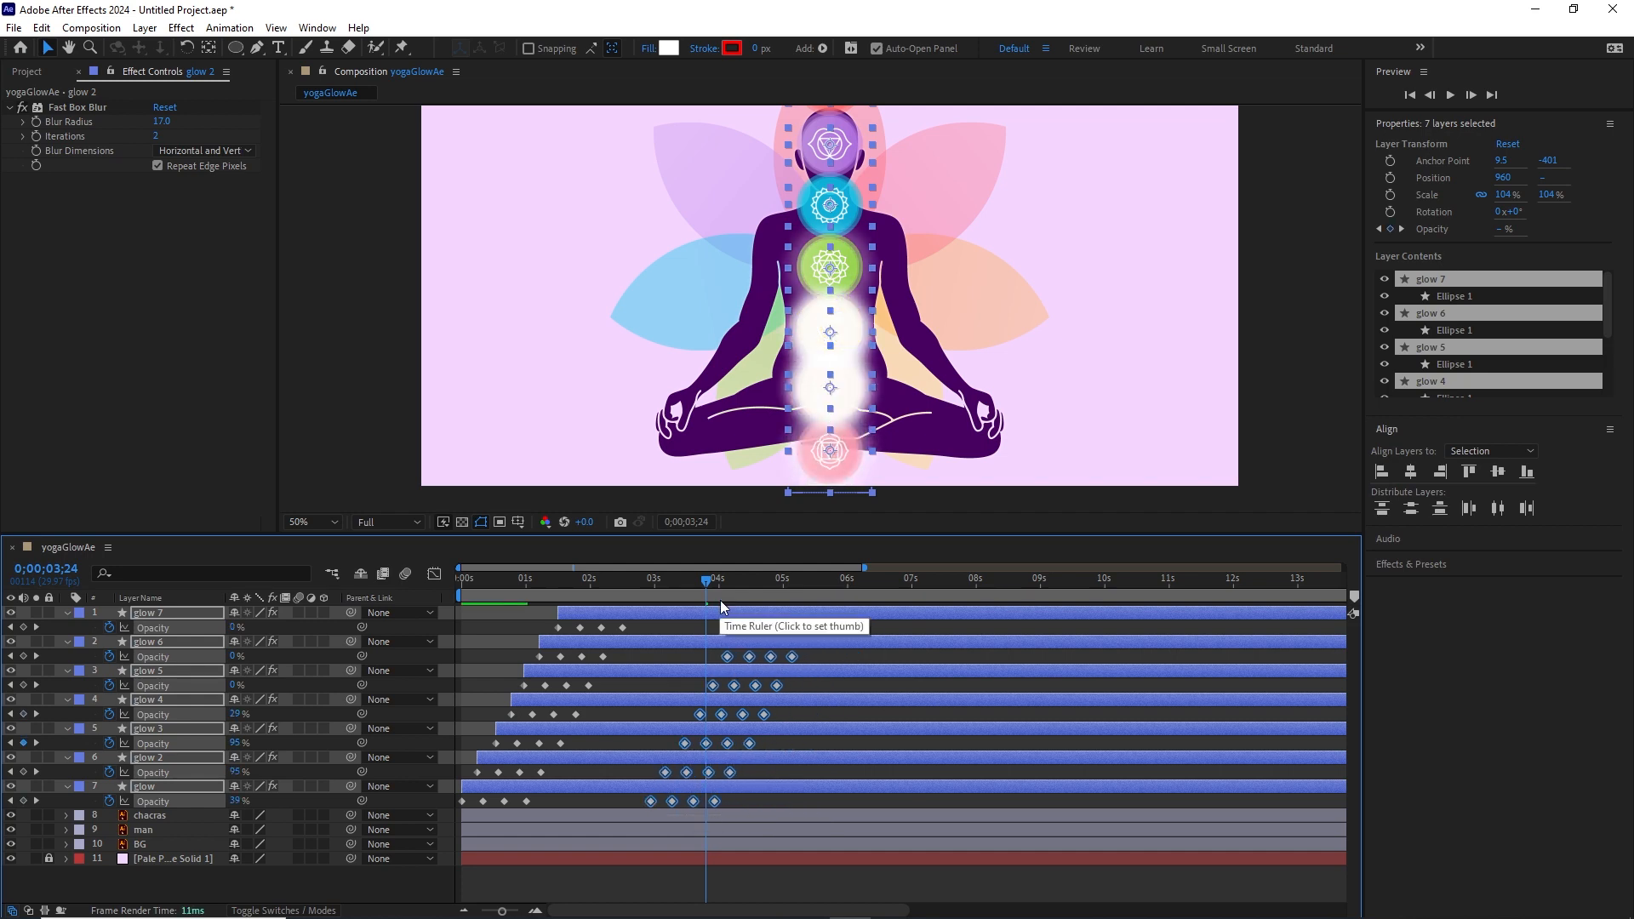
# Move all seven layers' third opacity keyframe sets earlier, starting at about 5.5 seconds on the glow layer, and preview the pulses.
pyautogui.press('Home')
pyautogui.press('space')
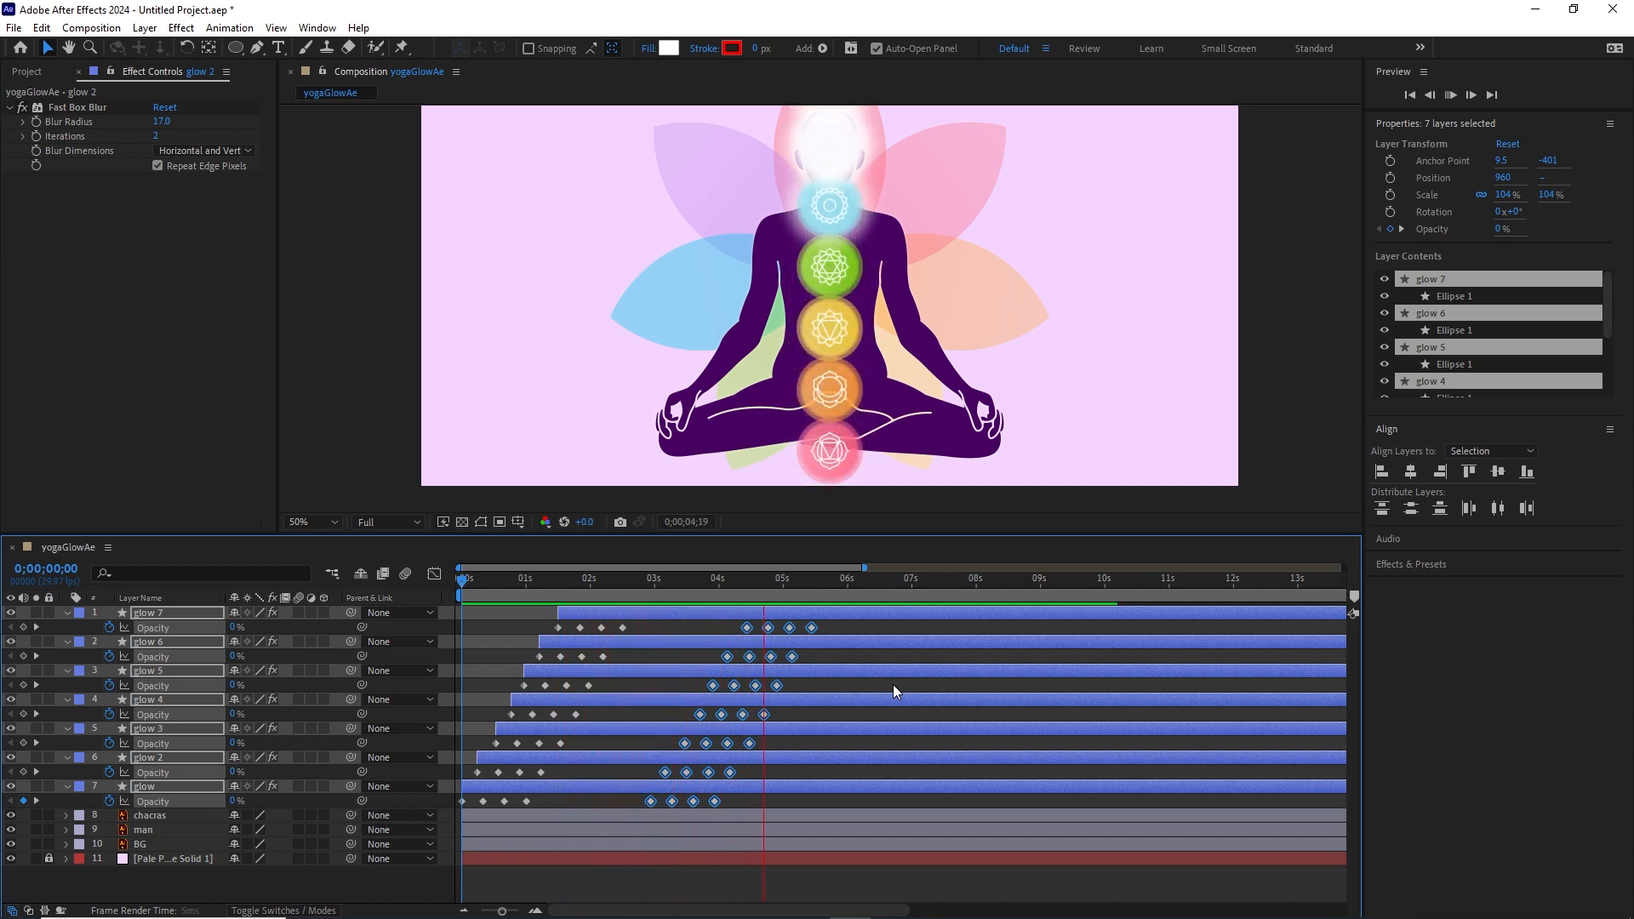
pyautogui.press('space')
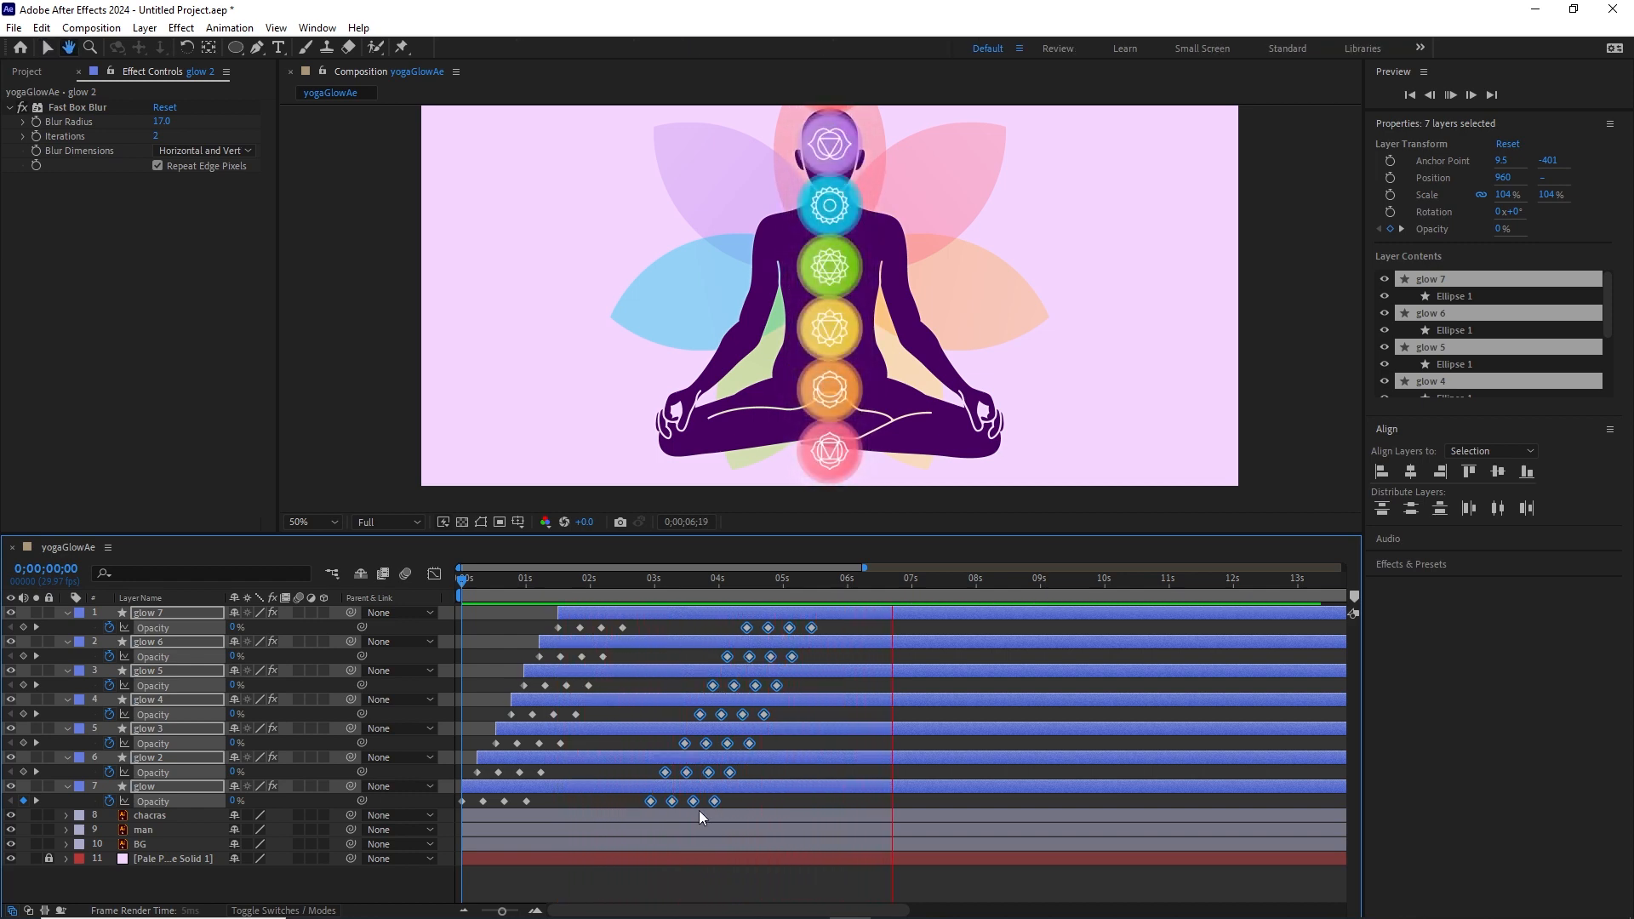
pyautogui.moveTo(502, 913); pyautogui.dragTo(492, 913)
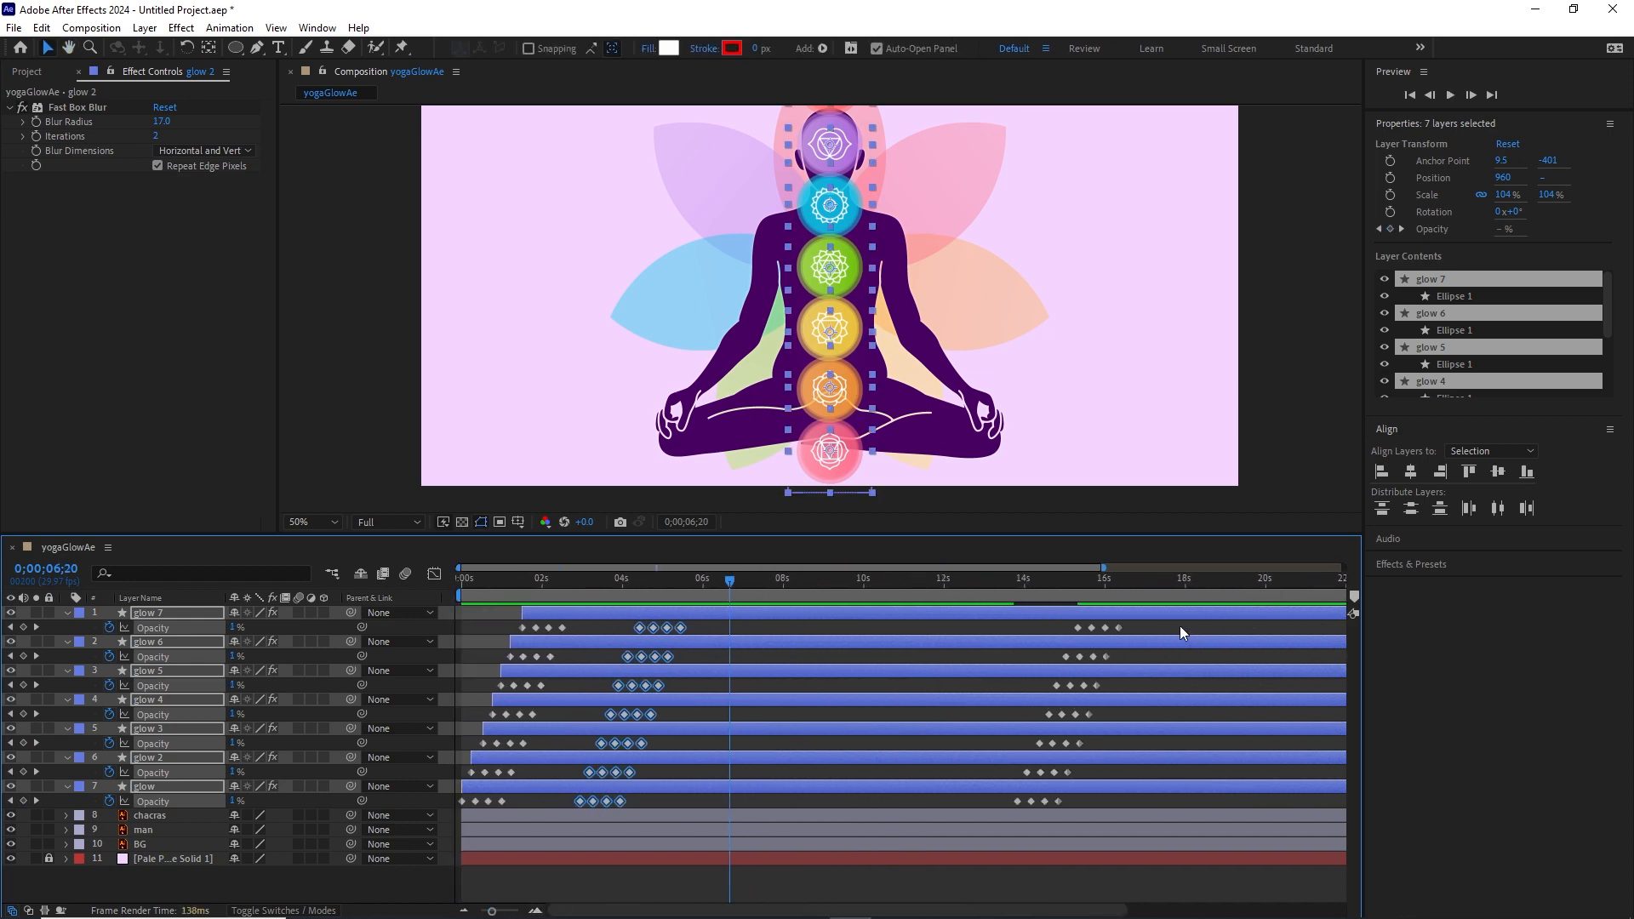
pyautogui.moveTo(1180, 632); pyautogui.dragTo(679, 790)
pyautogui.moveTo(728, 582); pyautogui.dragTo(638, 584)
pyautogui.press('space')
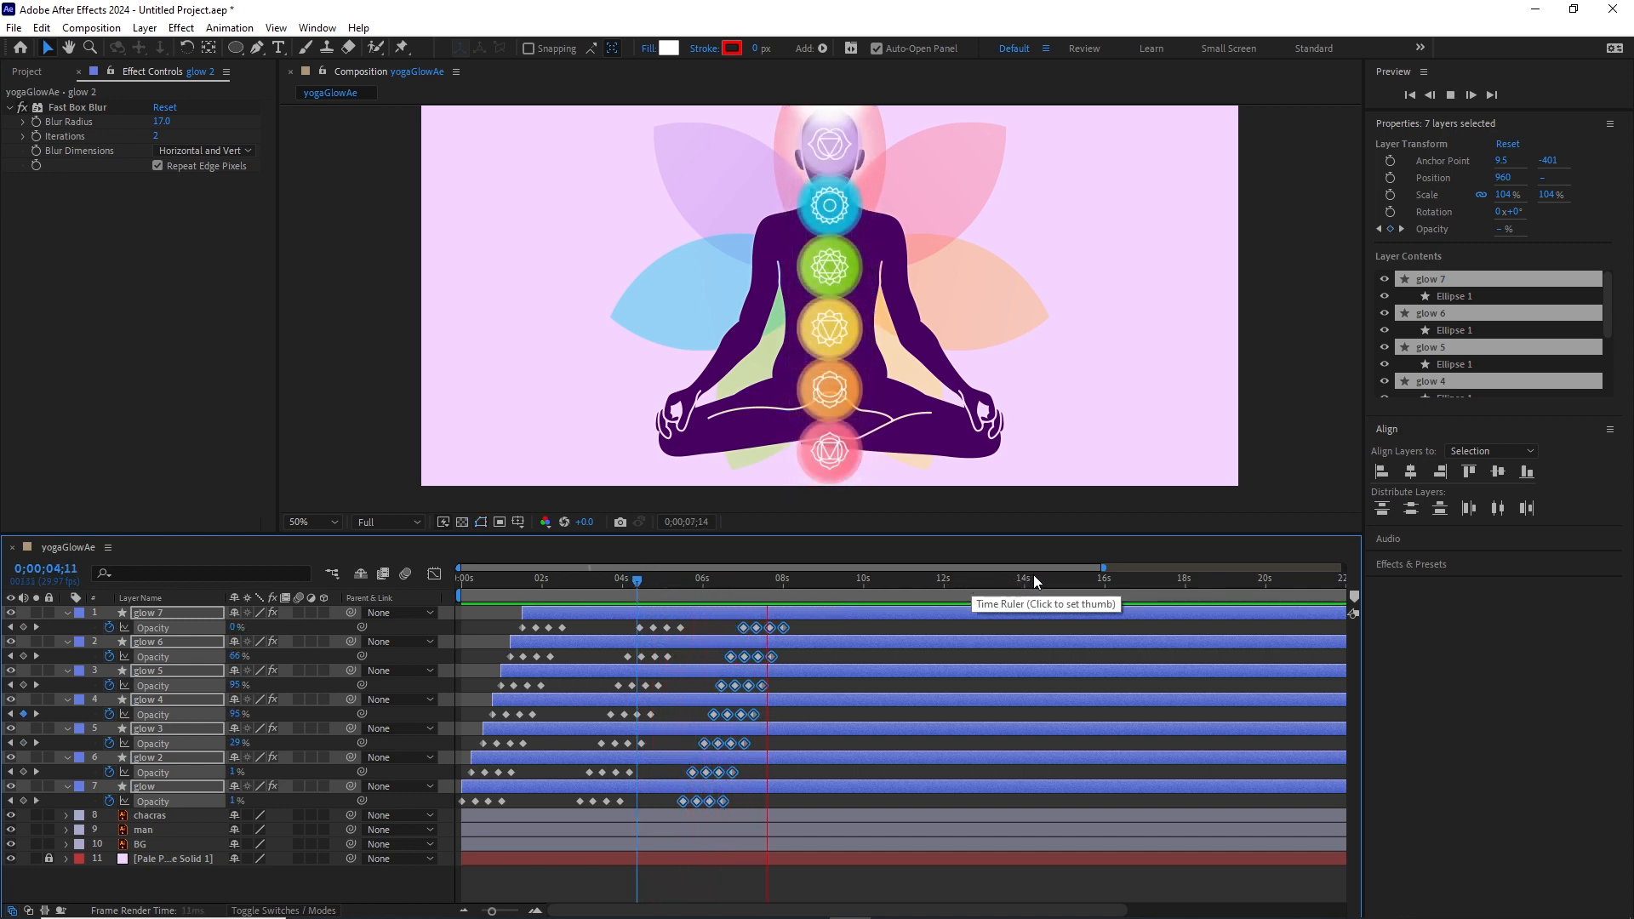
pyautogui.press('space')
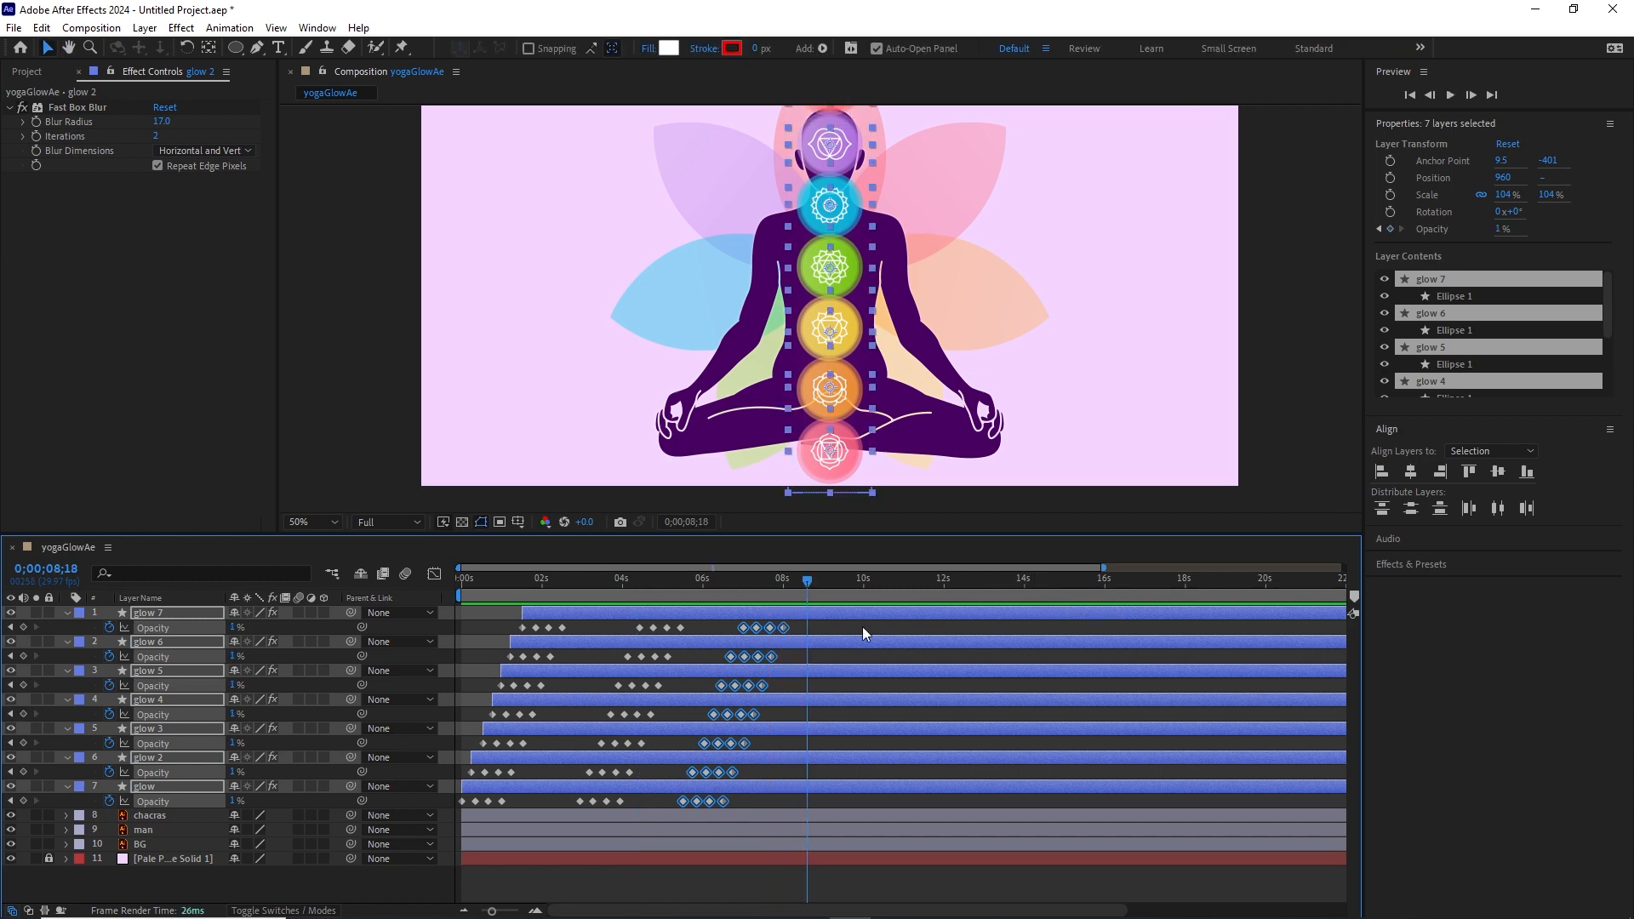
# Space out the glow pulses by starting the glow layer's second keyframe set at about 3.4 seconds and its third at about 6.7, shifting all layers alike.
pyautogui.moveTo(824, 622); pyautogui.dragTo(595, 798)
pyautogui.moveTo(848, 622); pyautogui.dragTo(696, 804)
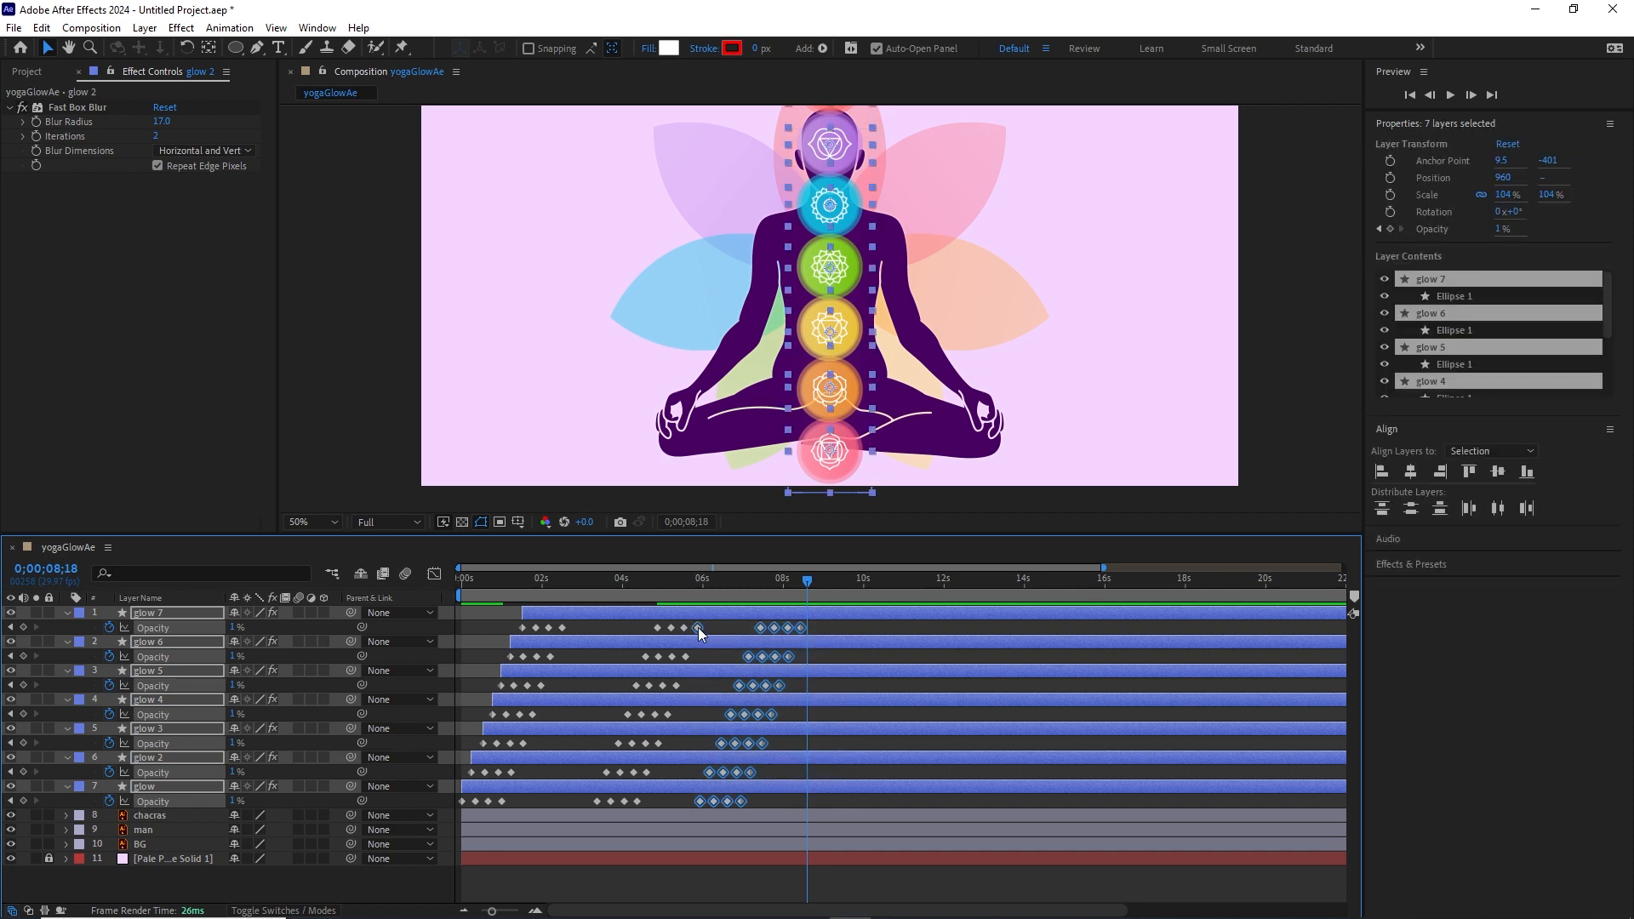
pyautogui.moveTo(825, 624); pyautogui.dragTo(692, 803)
pyautogui.moveTo(722, 745); pyautogui.dragTo(750, 746)
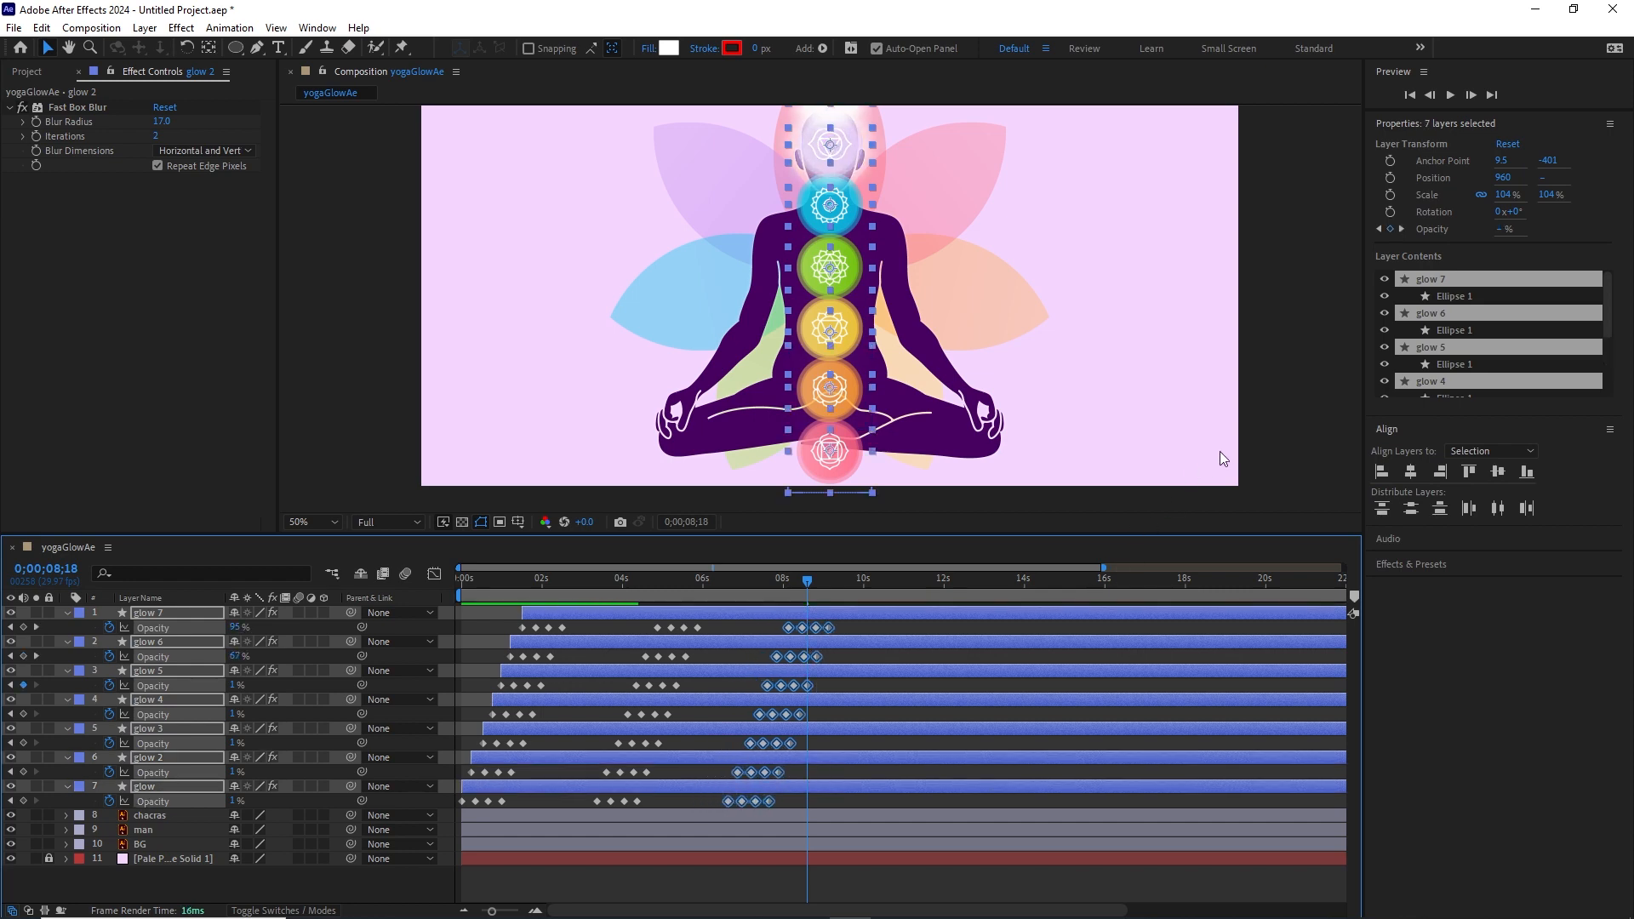
pyautogui.click(1285, 386)
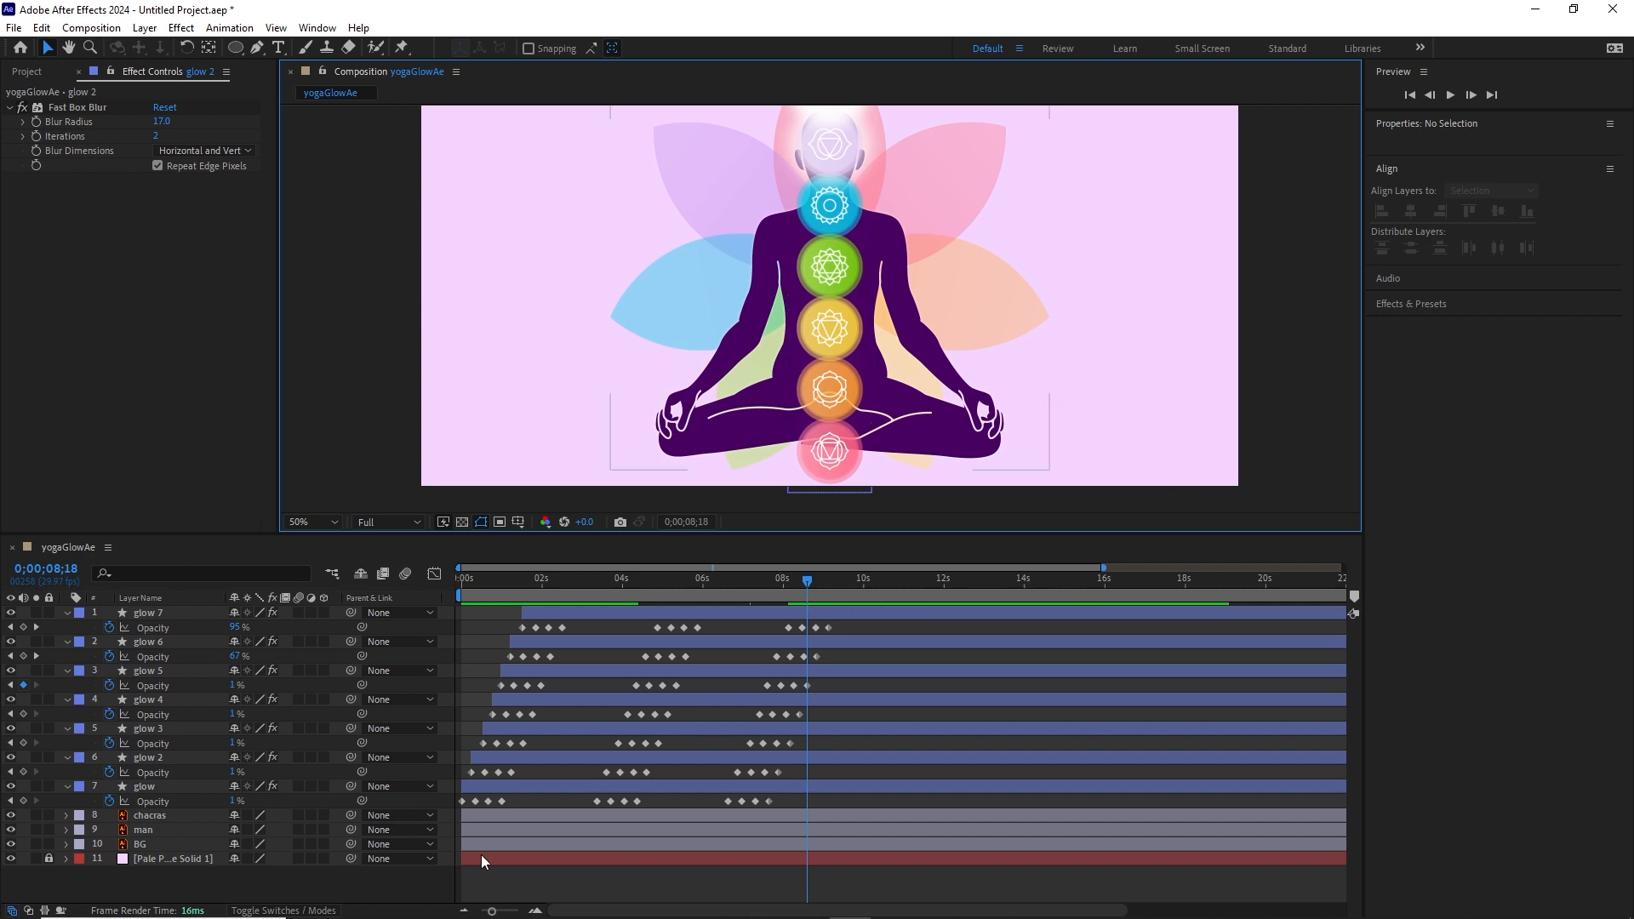
# Add a rotation keyframe of 0° to the BG layer at 0;00;00;00.
pyautogui.click(153, 845)
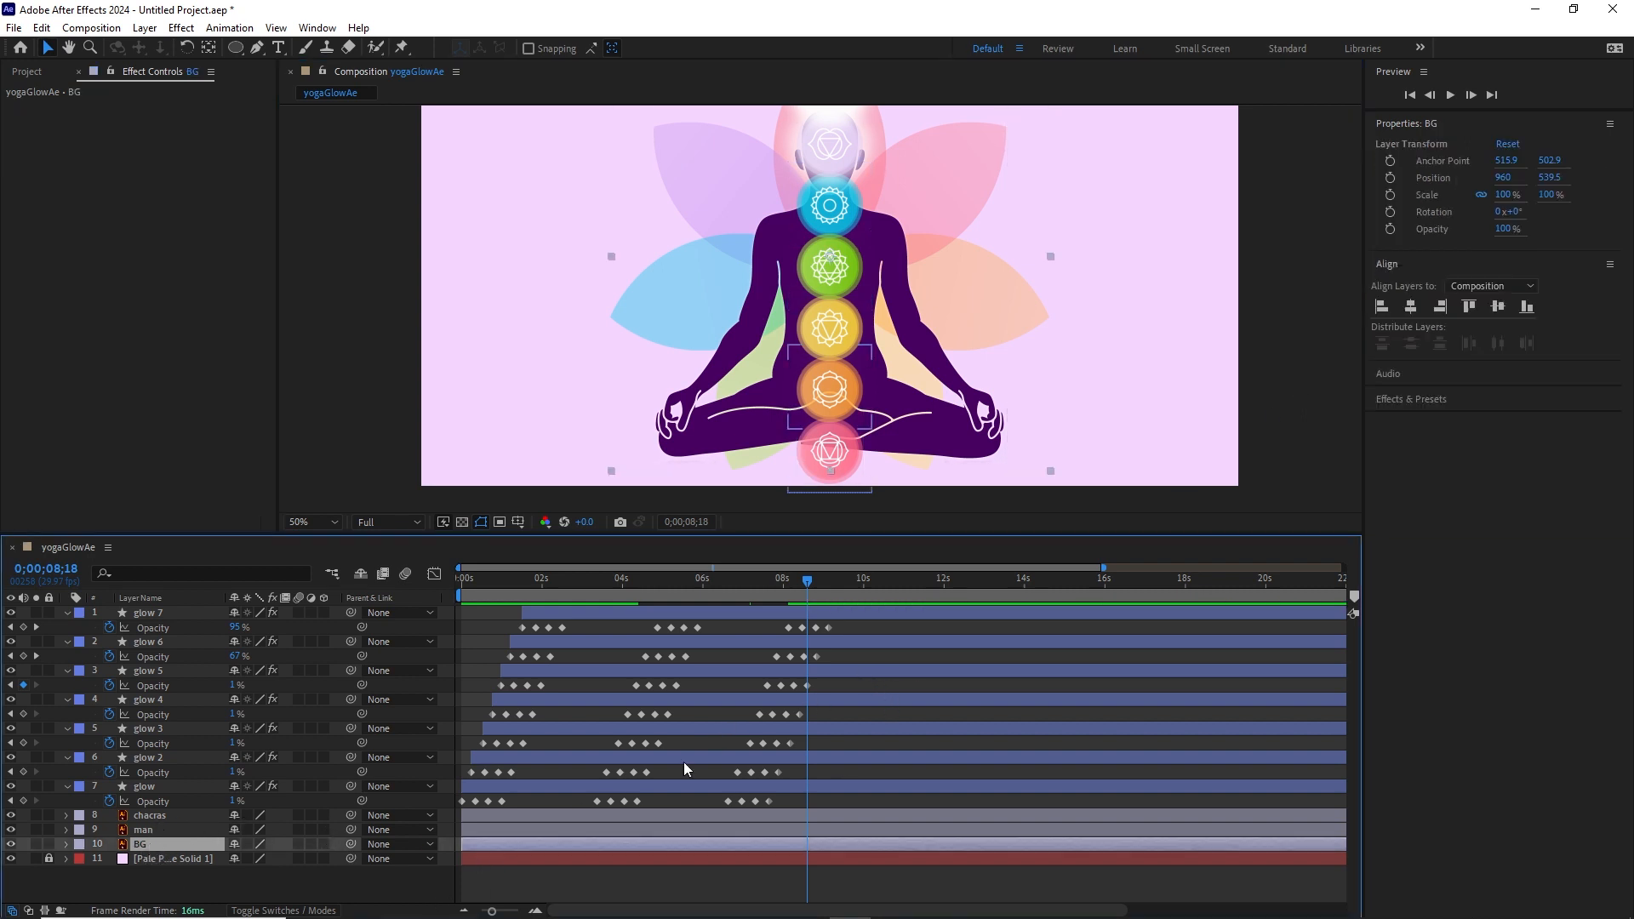
pyautogui.moveTo(808, 582); pyautogui.dragTo(464, 588)
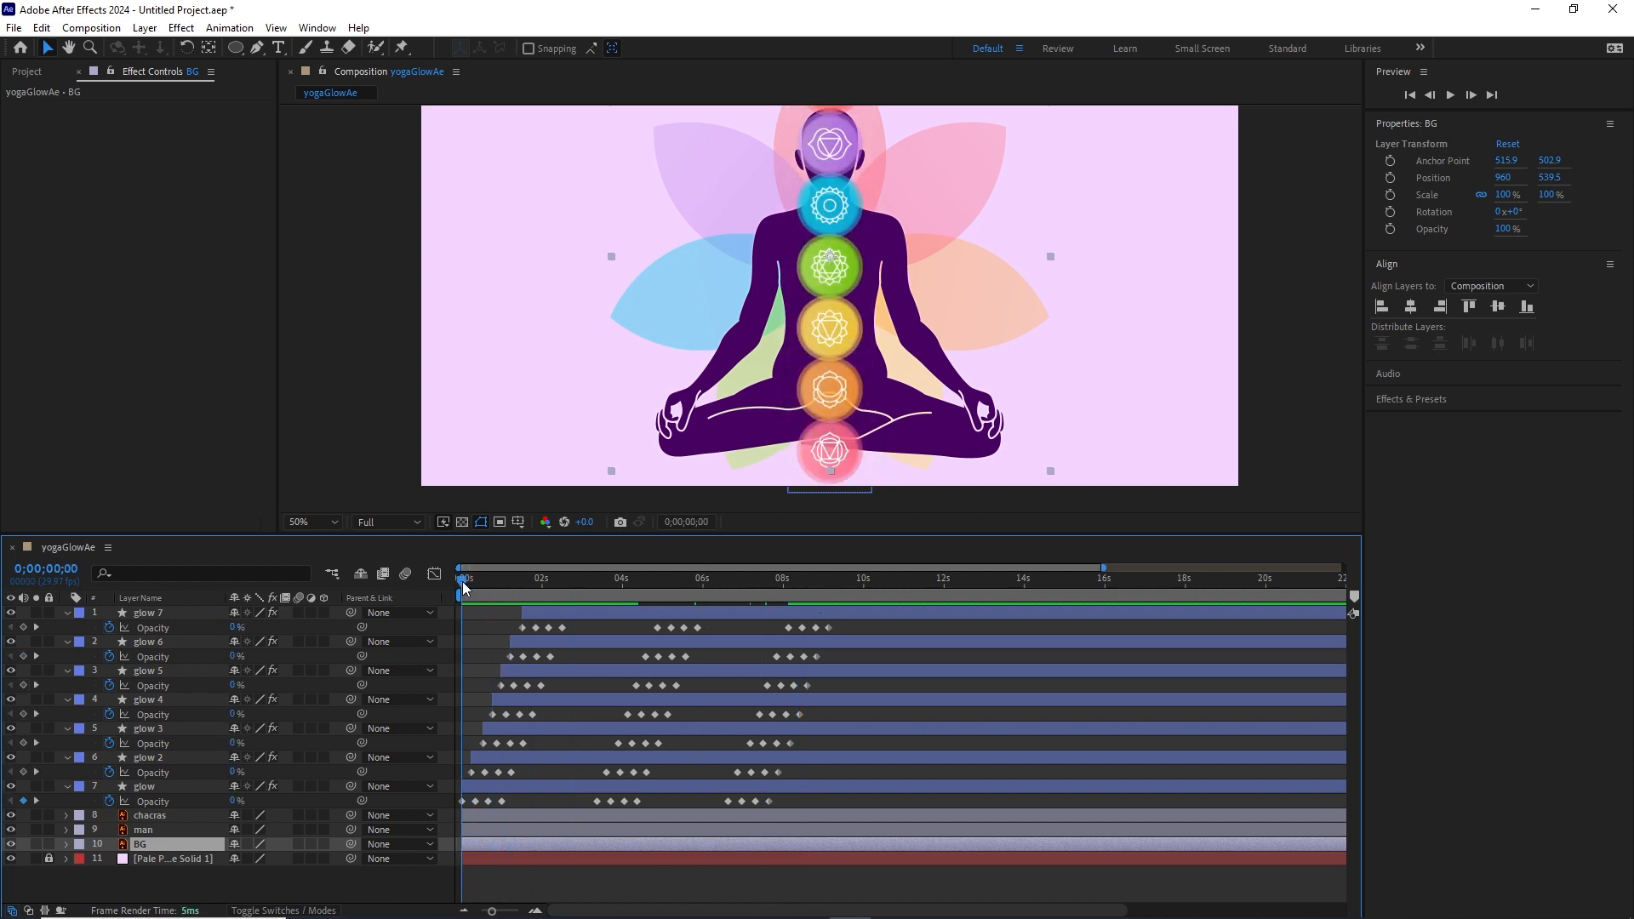
pyautogui.press('r')
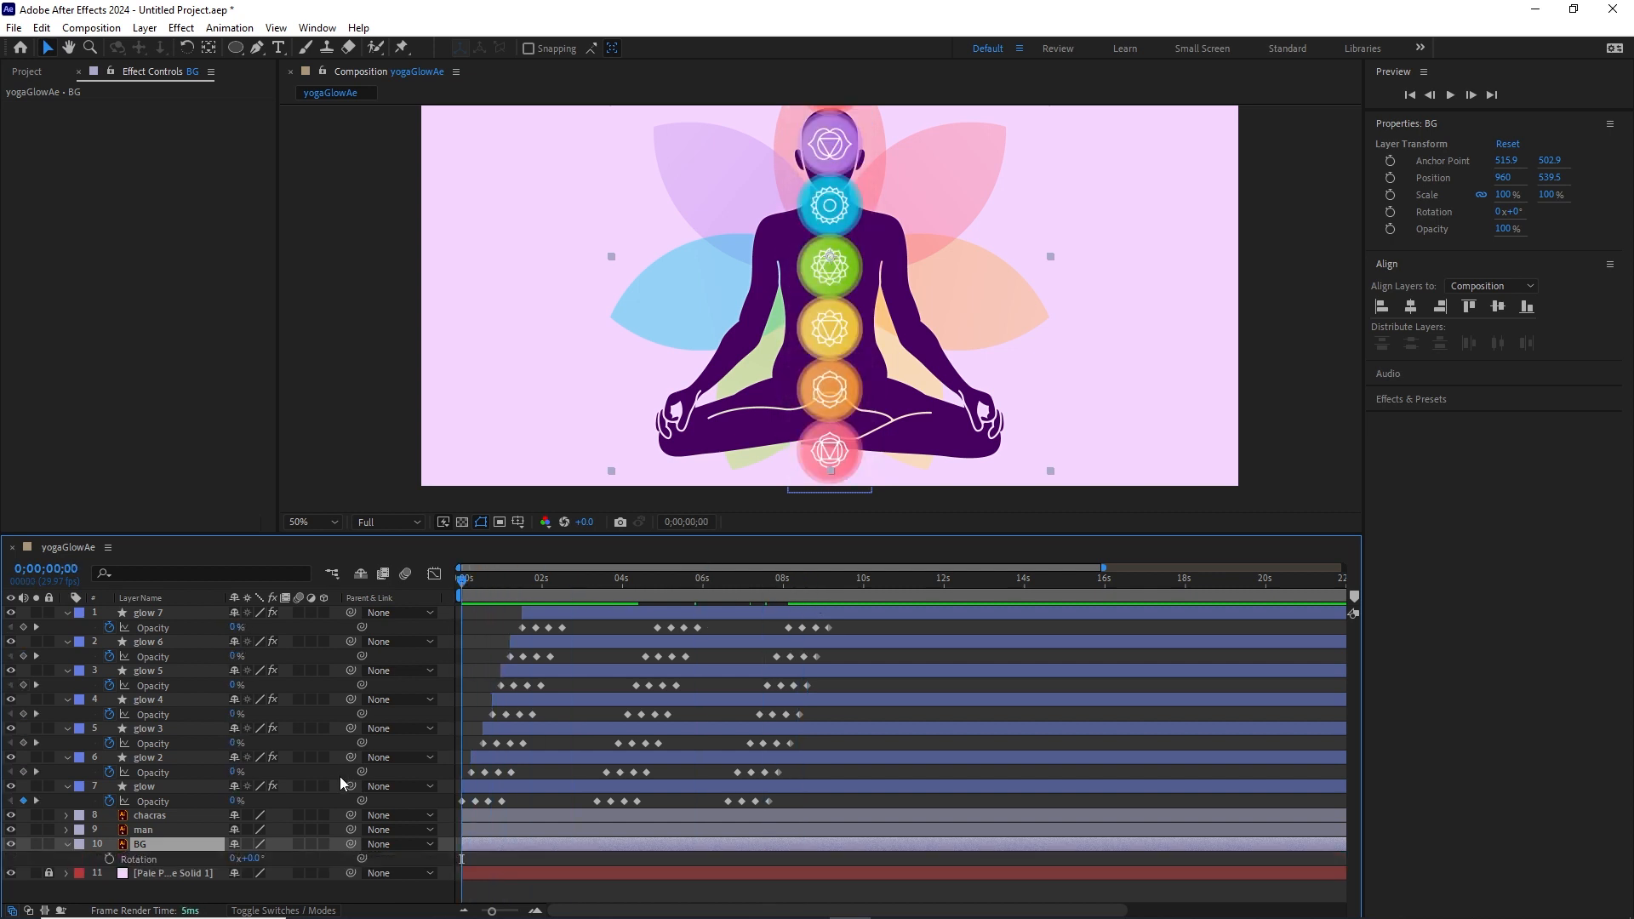
pyautogui.click(109, 860)
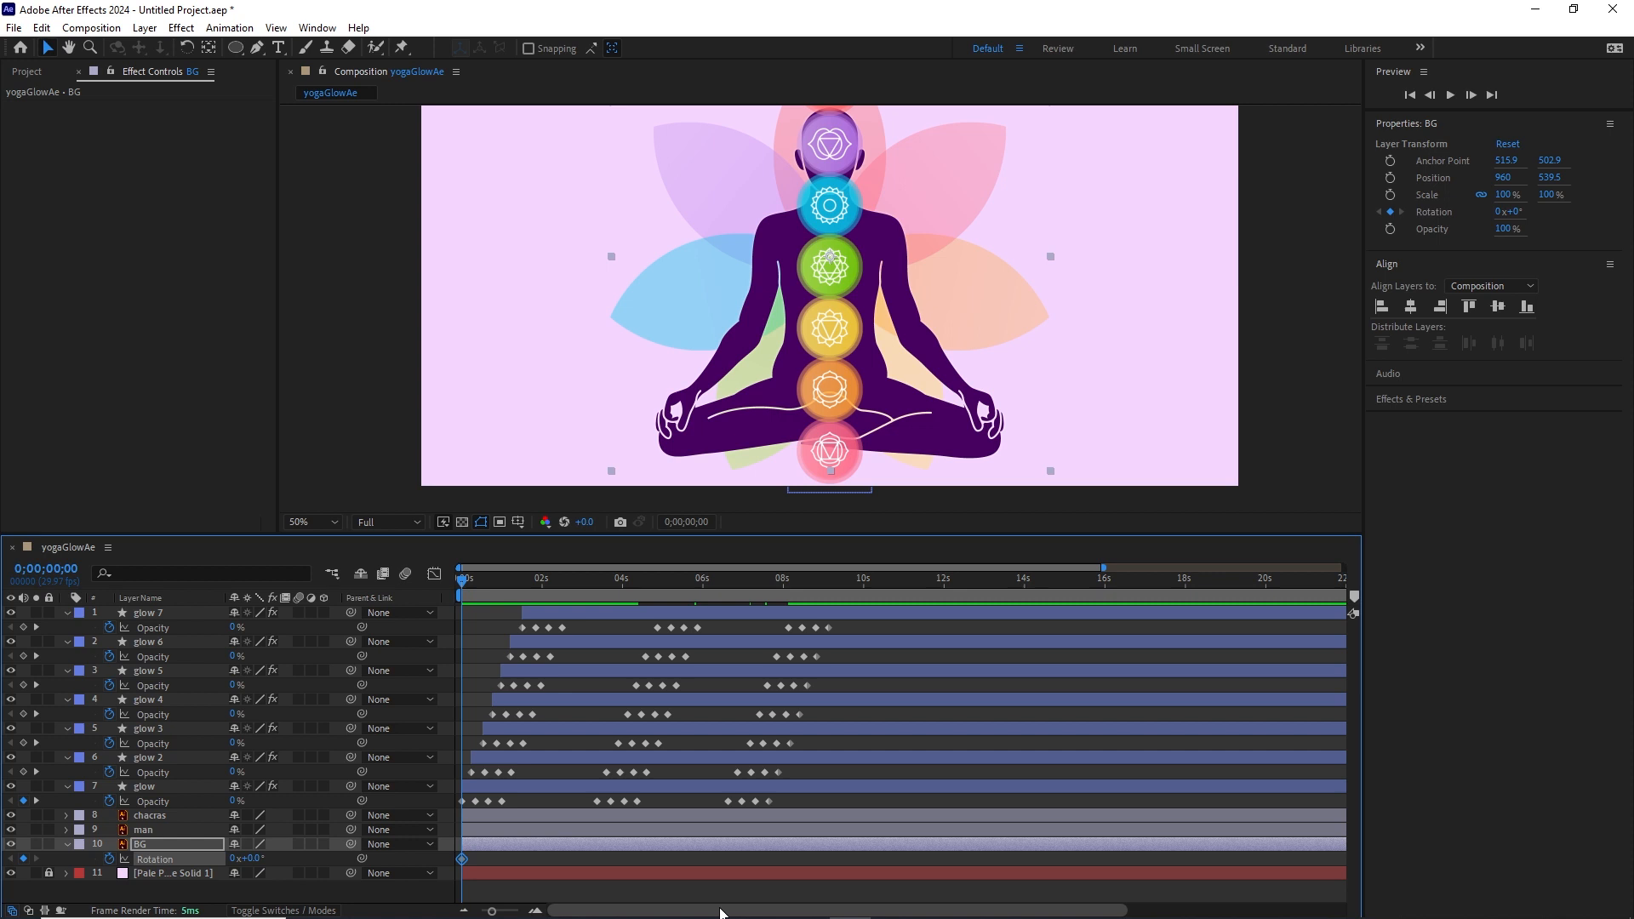
# Add a rotation keyframe of 90° to the BG layer at 0;00;02;00 and preview the turning petals.
pyautogui.press('space')
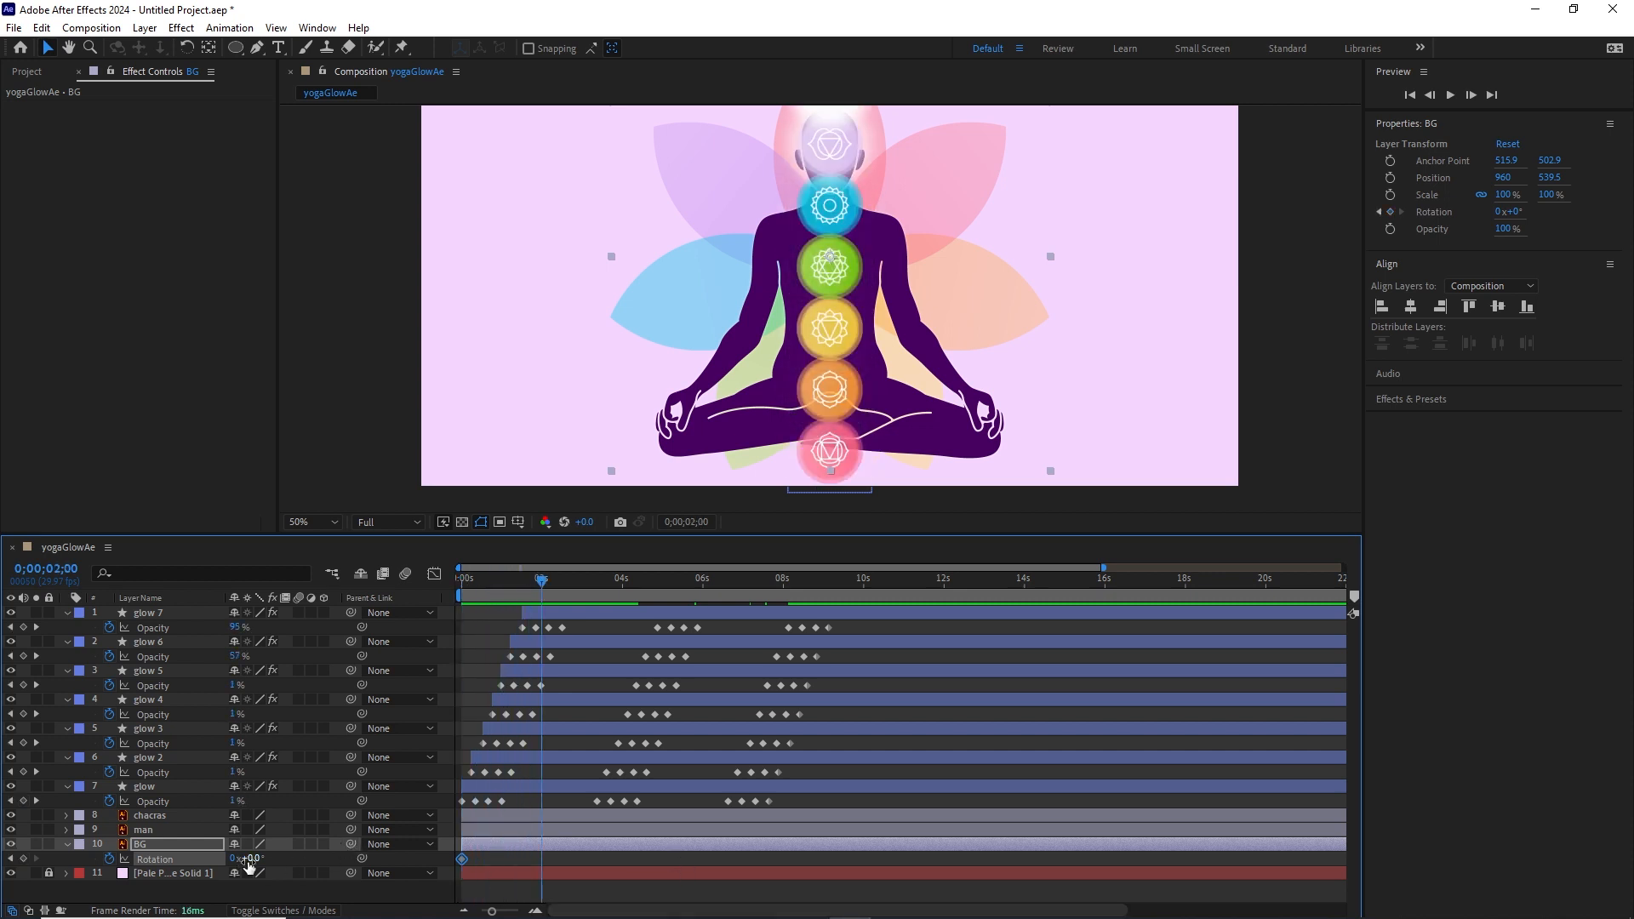
pyautogui.click(247, 859)
pyautogui.press('Return')
pyautogui.moveTo(542, 579); pyautogui.dragTo(451, 591)
pyautogui.press('space')
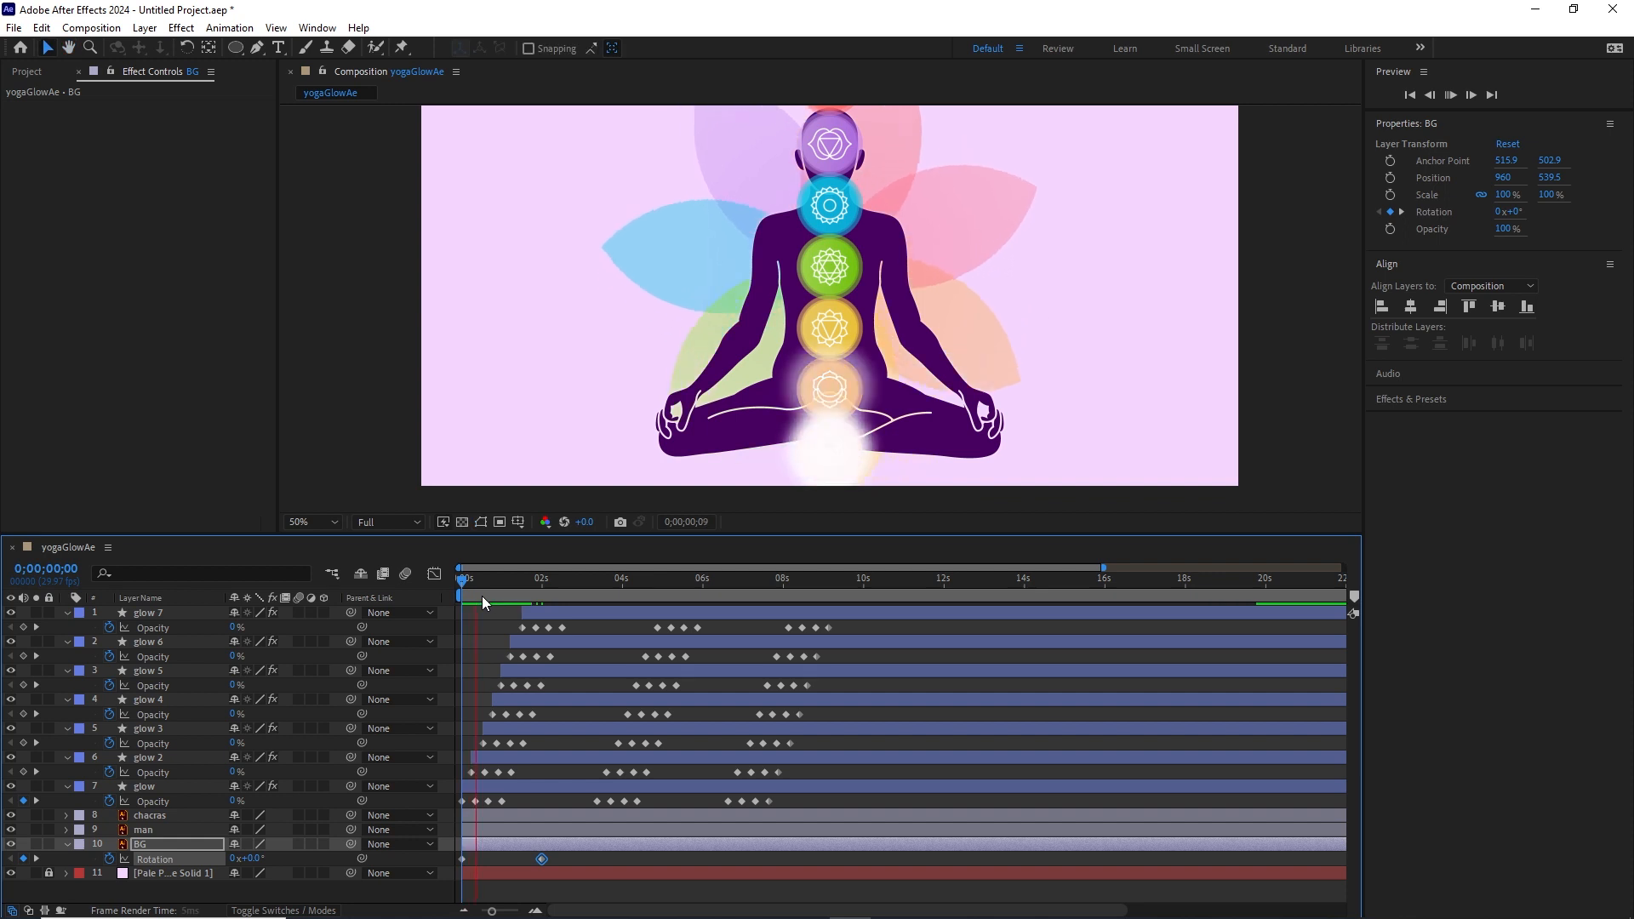
# Add a rotation keyframe of 180° to the BG layer at 0;00;06;00 and preview the rotation.
pyautogui.click(536, 580)
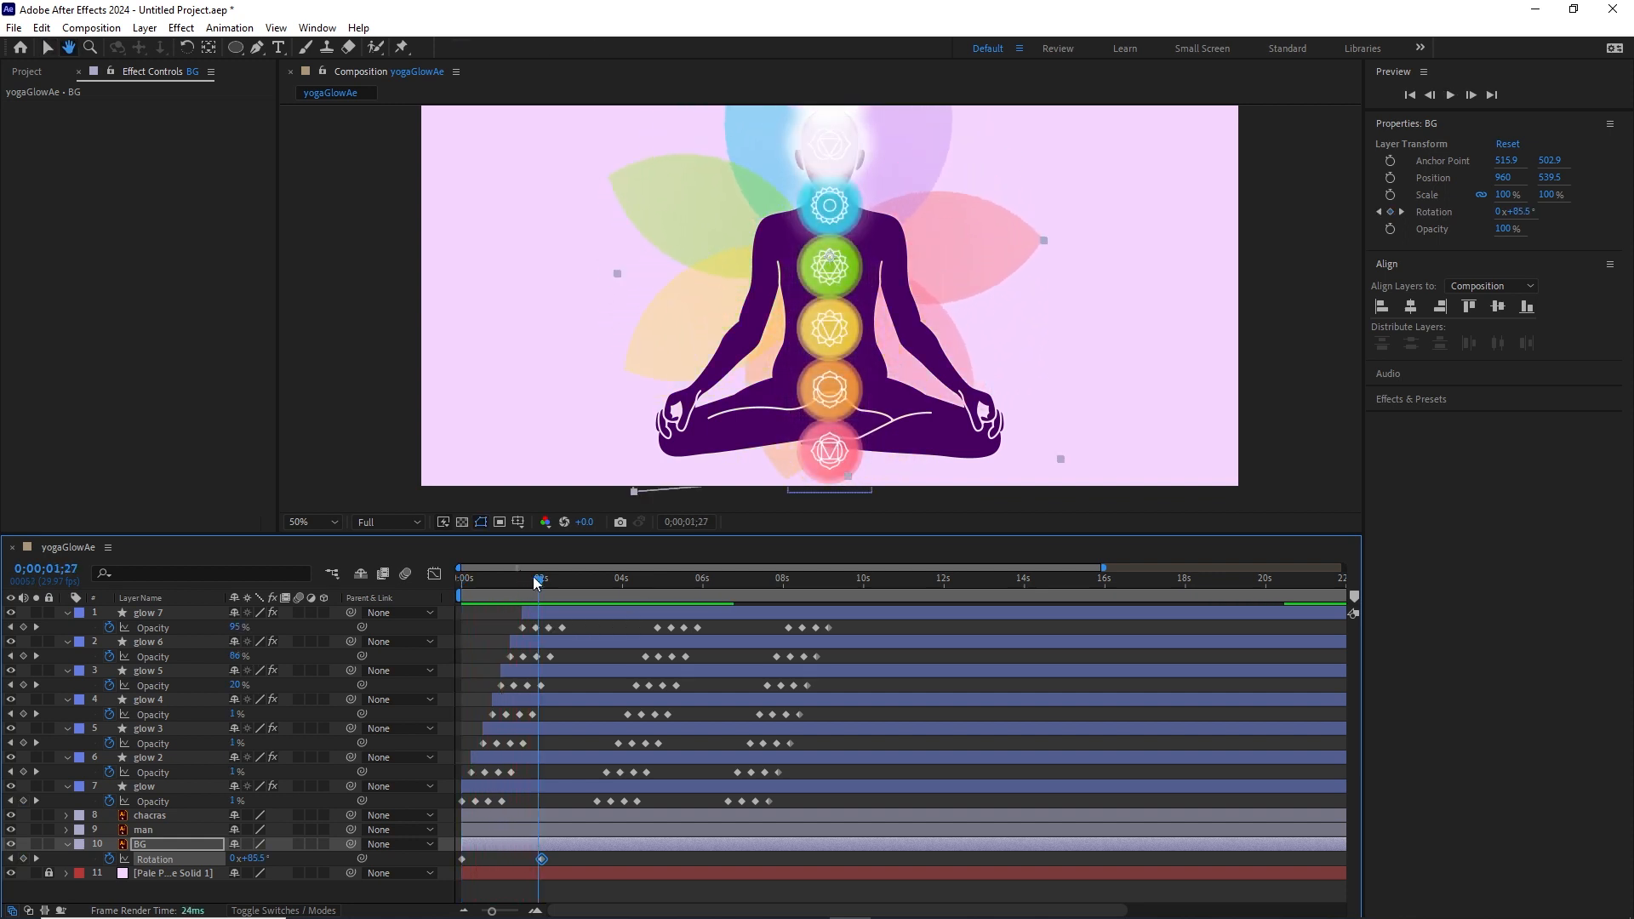
pyautogui.moveTo(536, 581); pyautogui.dragTo(542, 586)
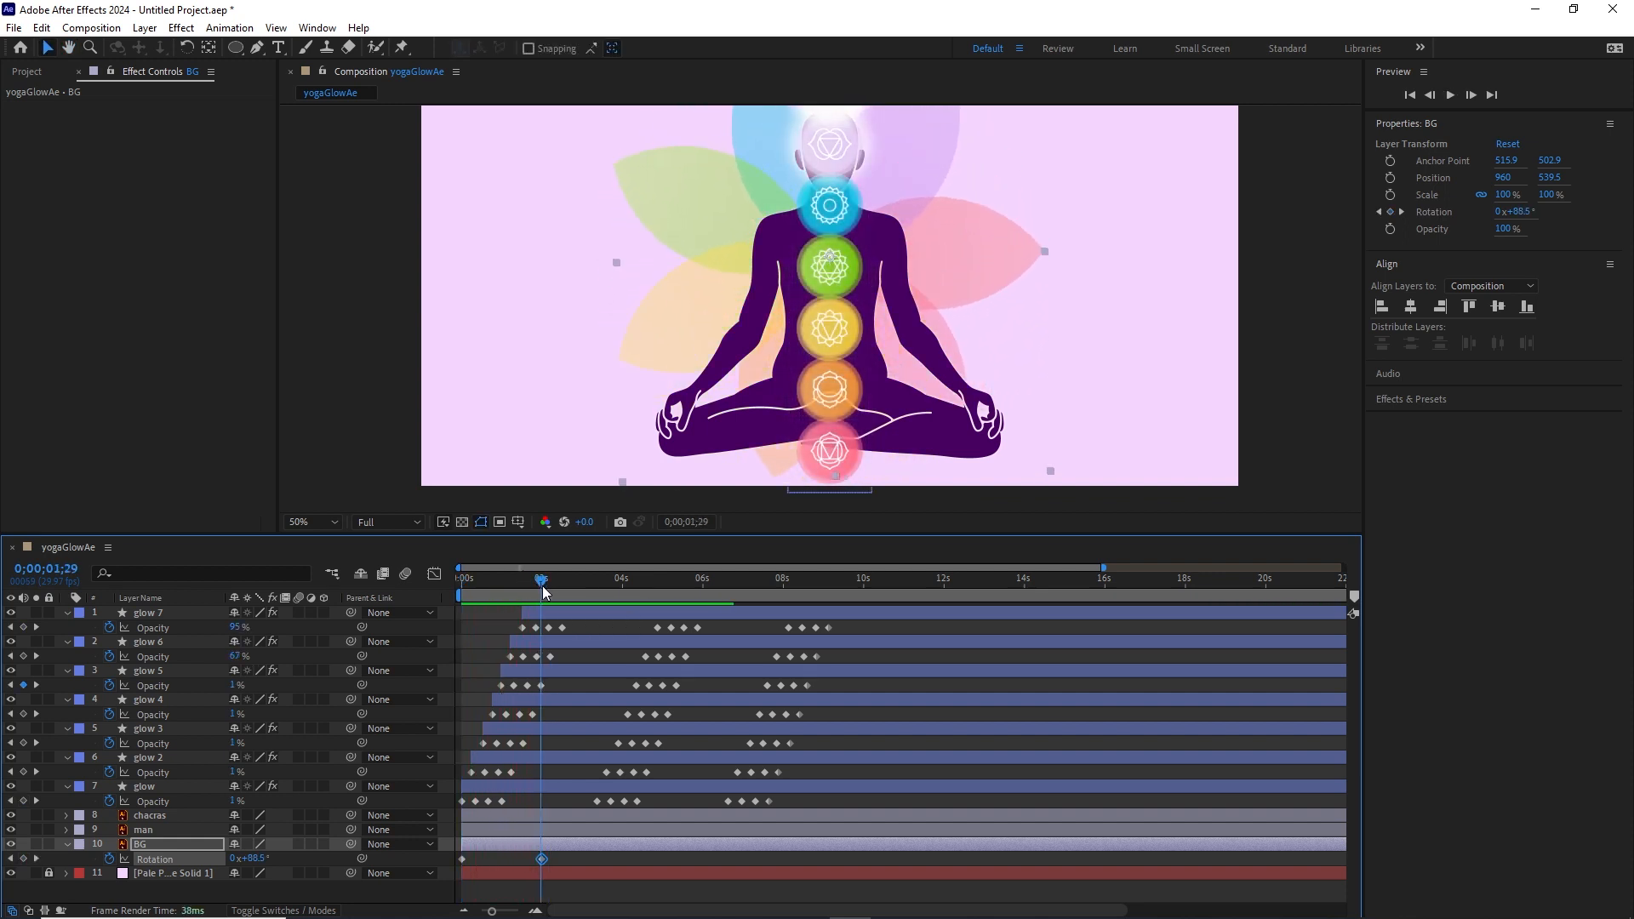
pyautogui.click(537, 911)
pyautogui.click(538, 911)
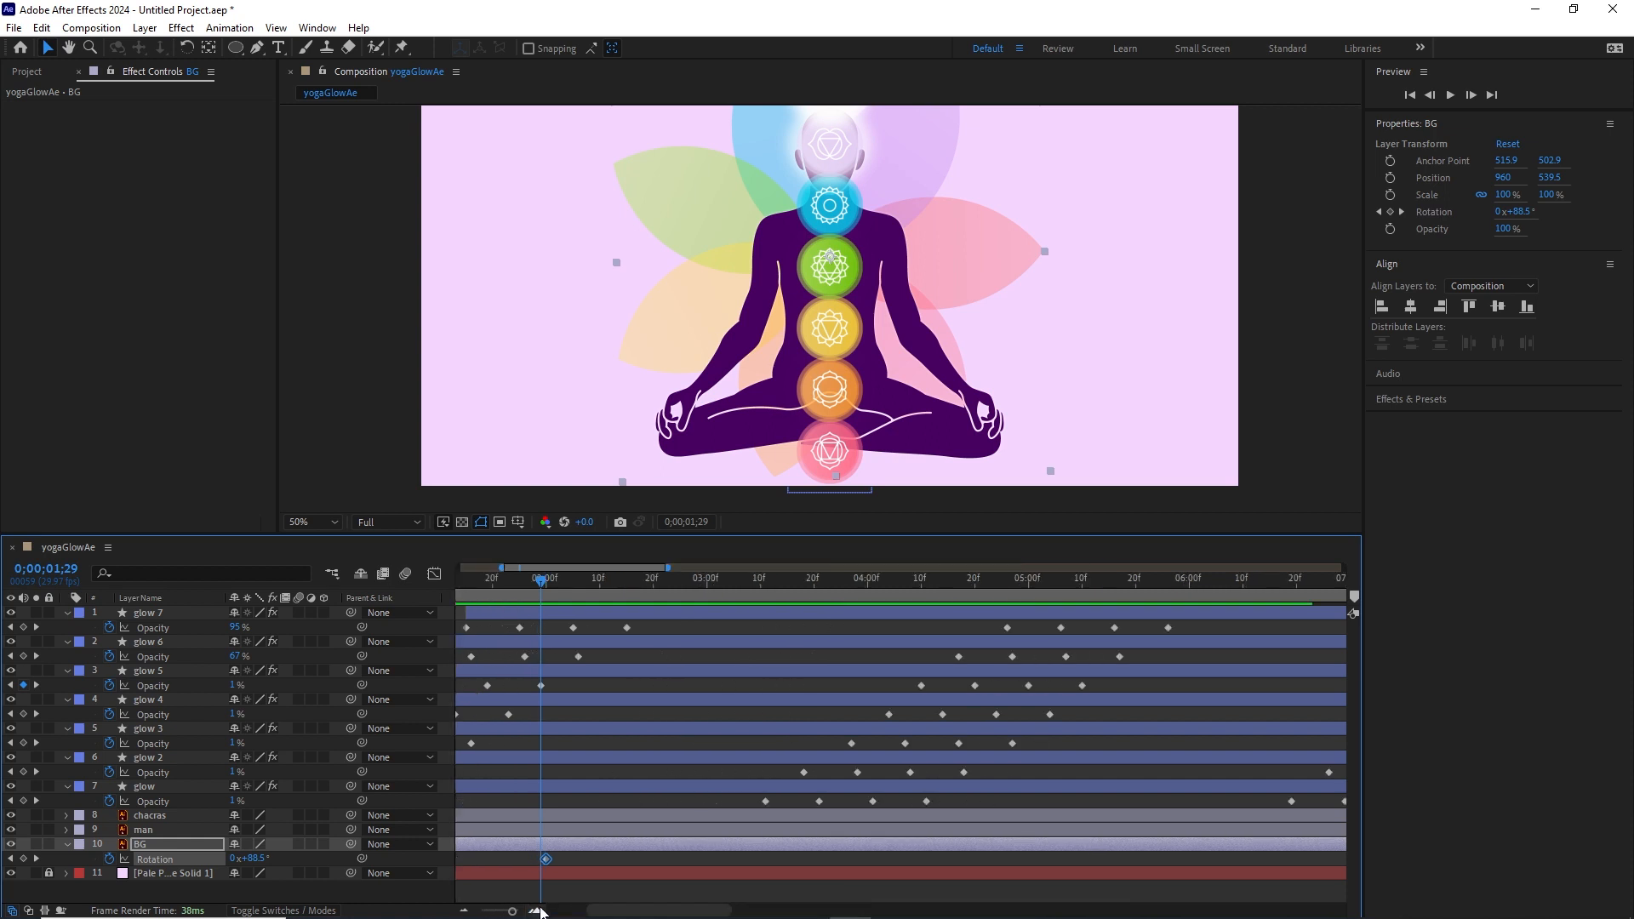
pyautogui.moveTo(538, 584); pyautogui.dragTo(548, 584)
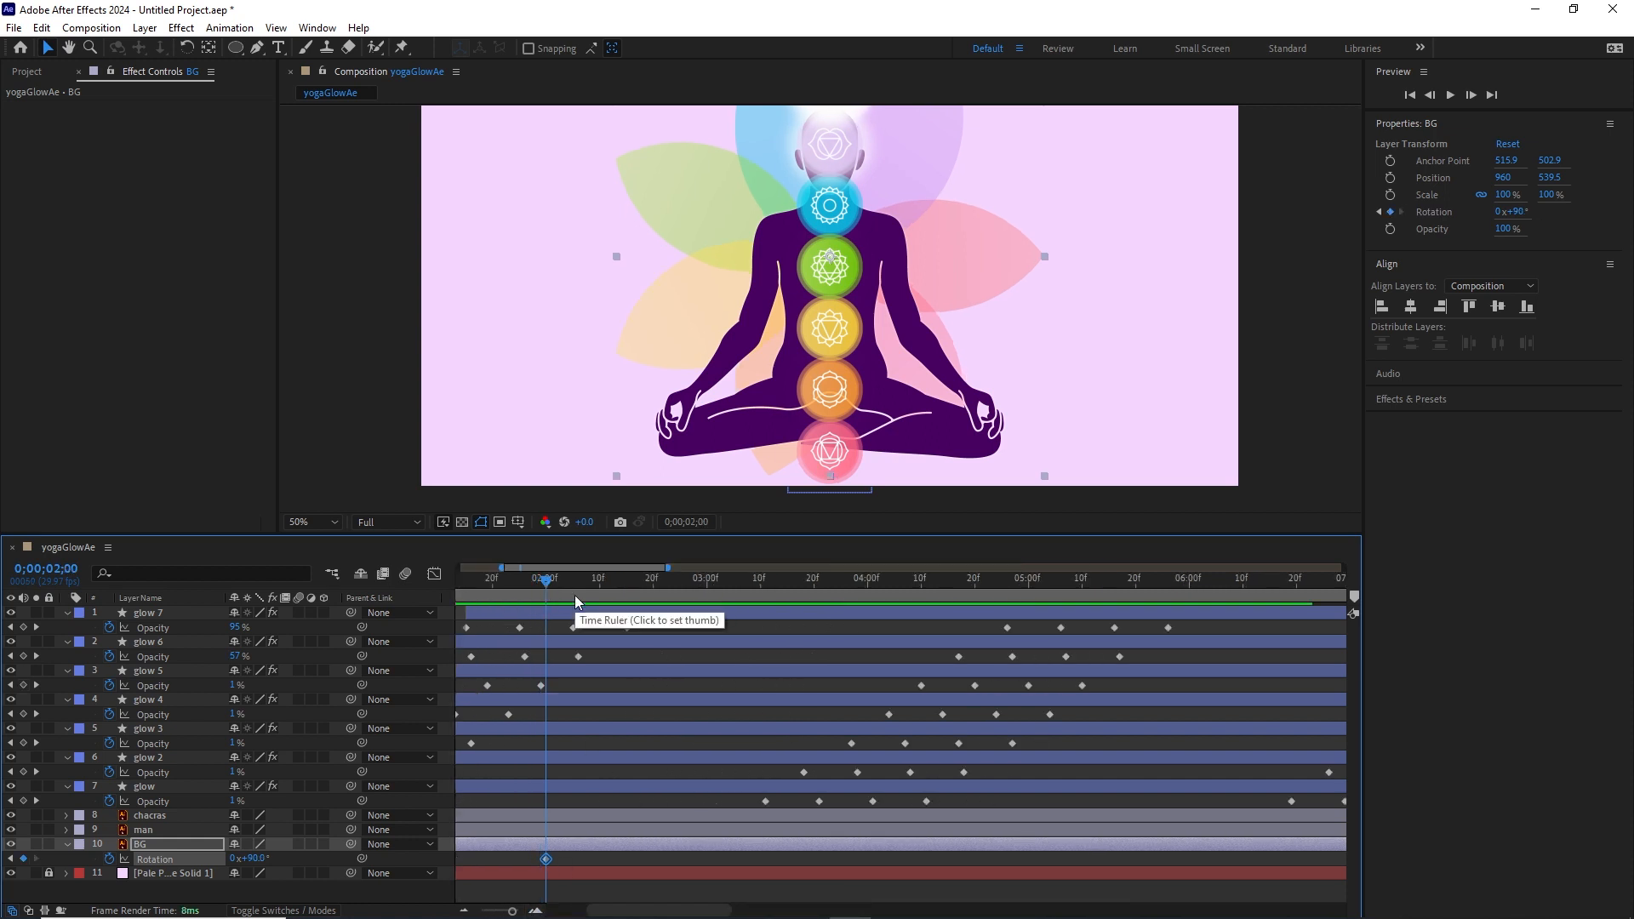
pyautogui.press('space')
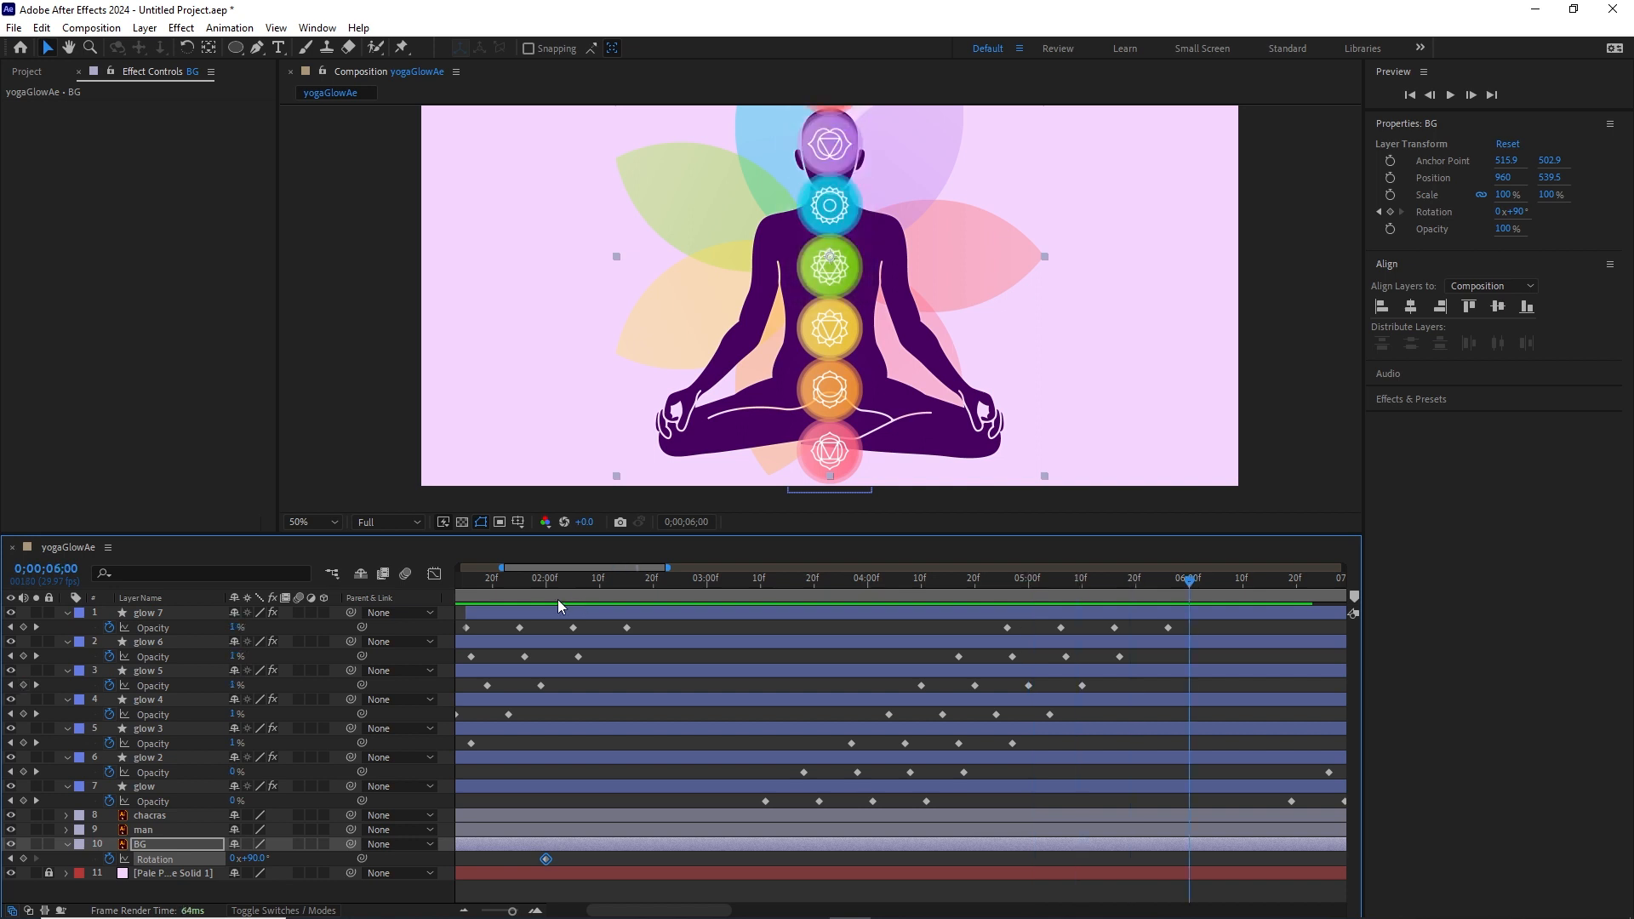
pyautogui.click(254, 857)
pyautogui.write('180')
pyautogui.press('Return')
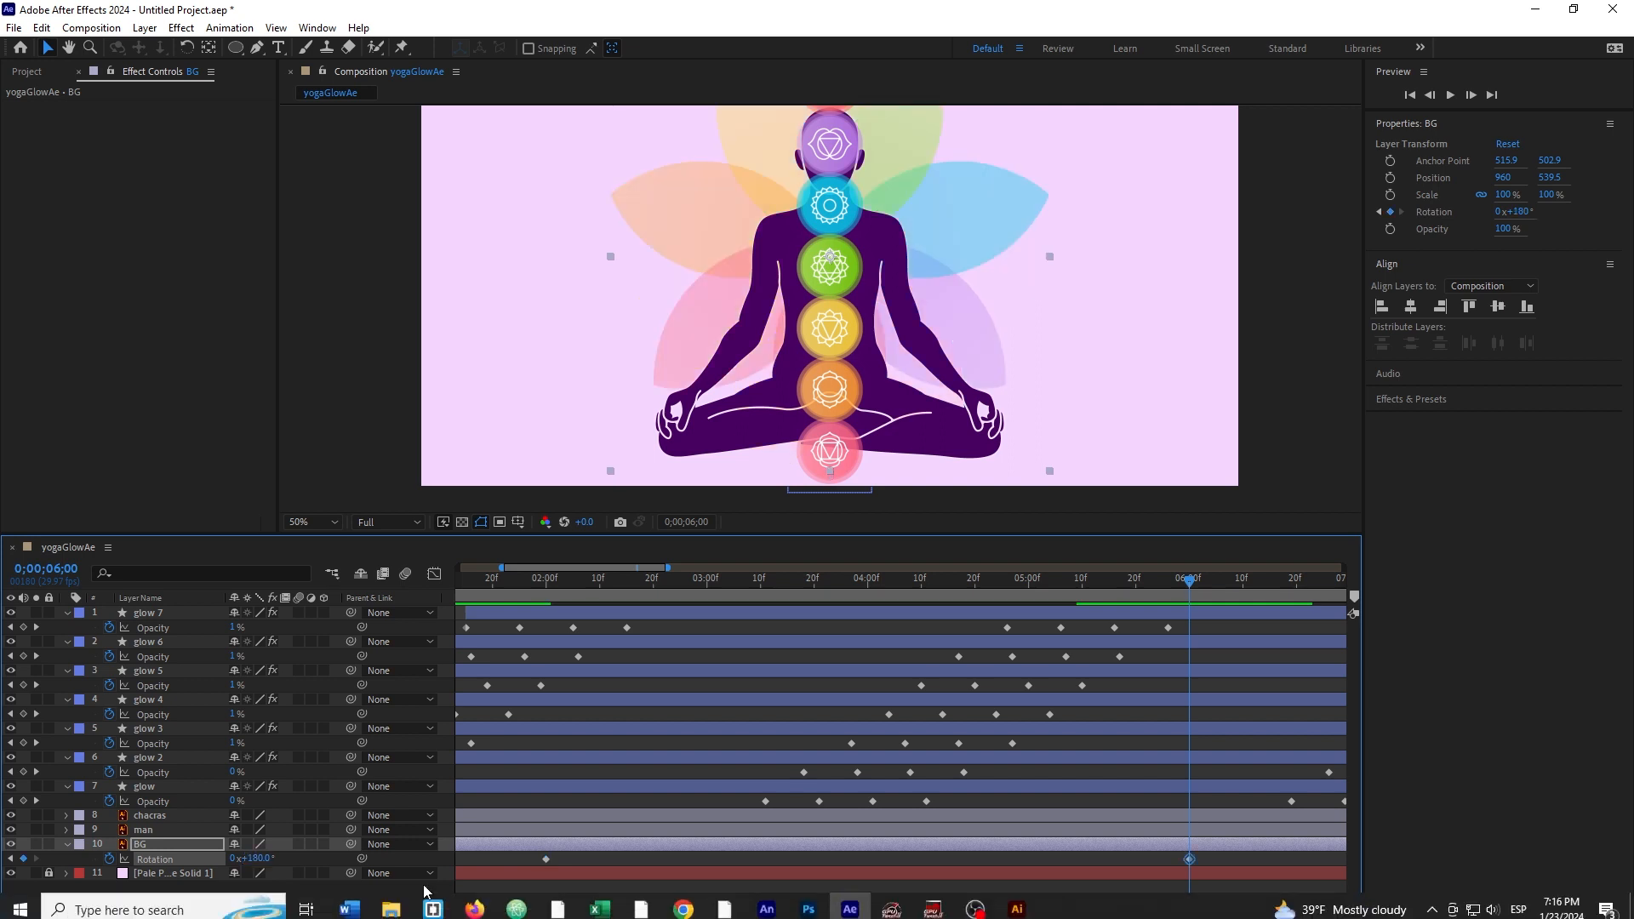
pyautogui.moveTo(513, 909); pyautogui.dragTo(494, 909)
pyautogui.press('space')
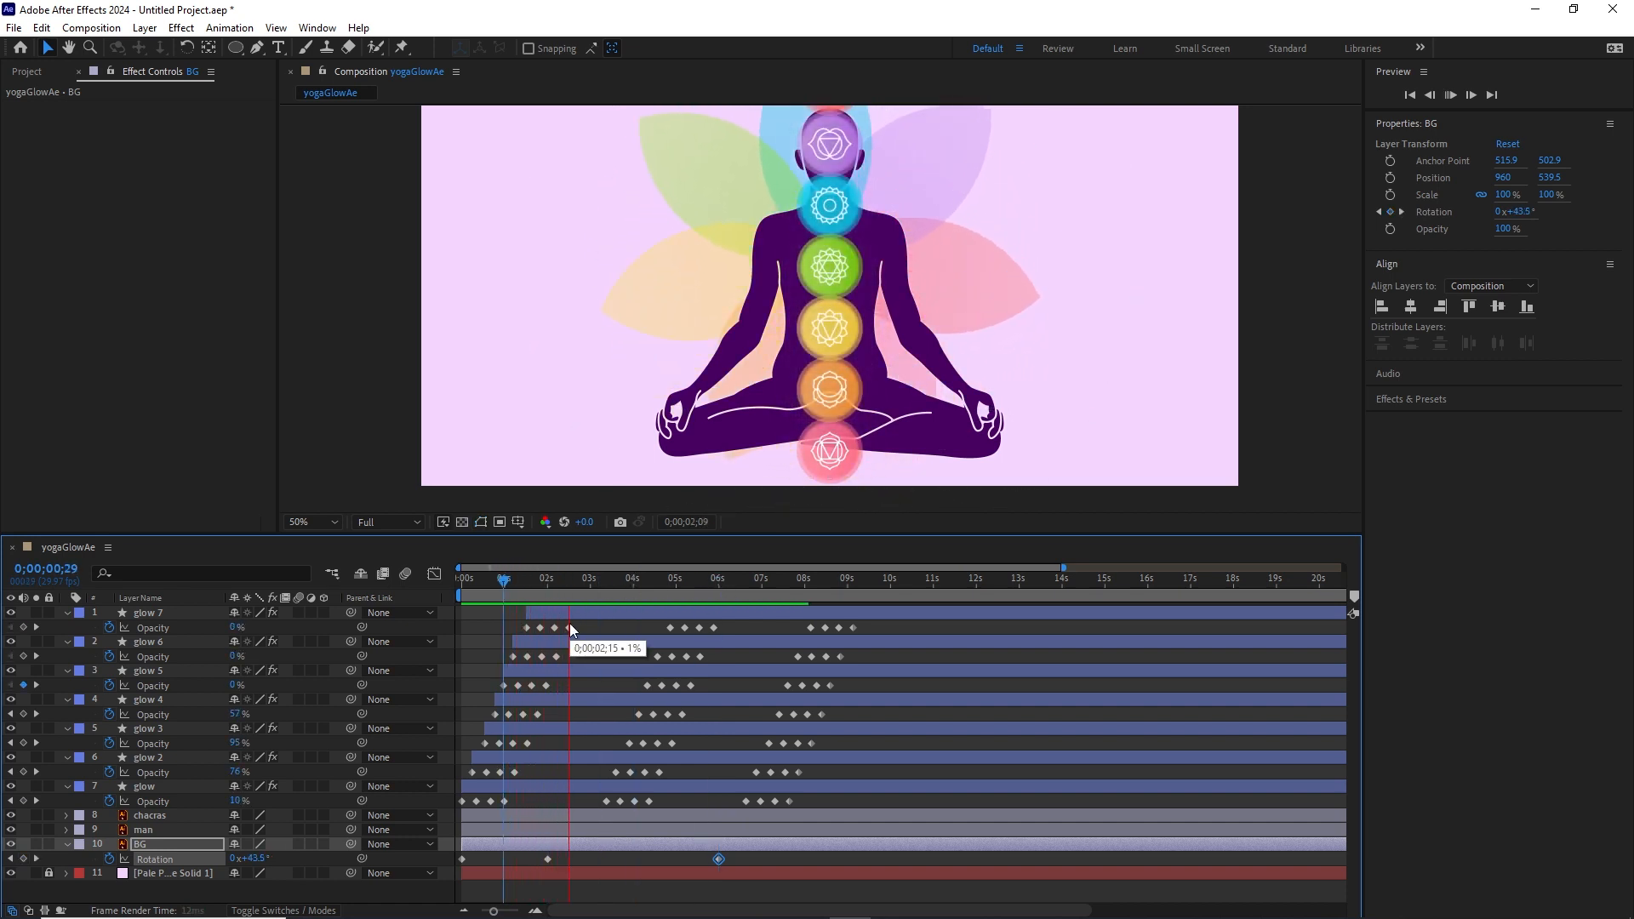
# Add a rotation keyframe of 270° to the BG layer at 0;00;07;20.
pyautogui.click(640, 578)
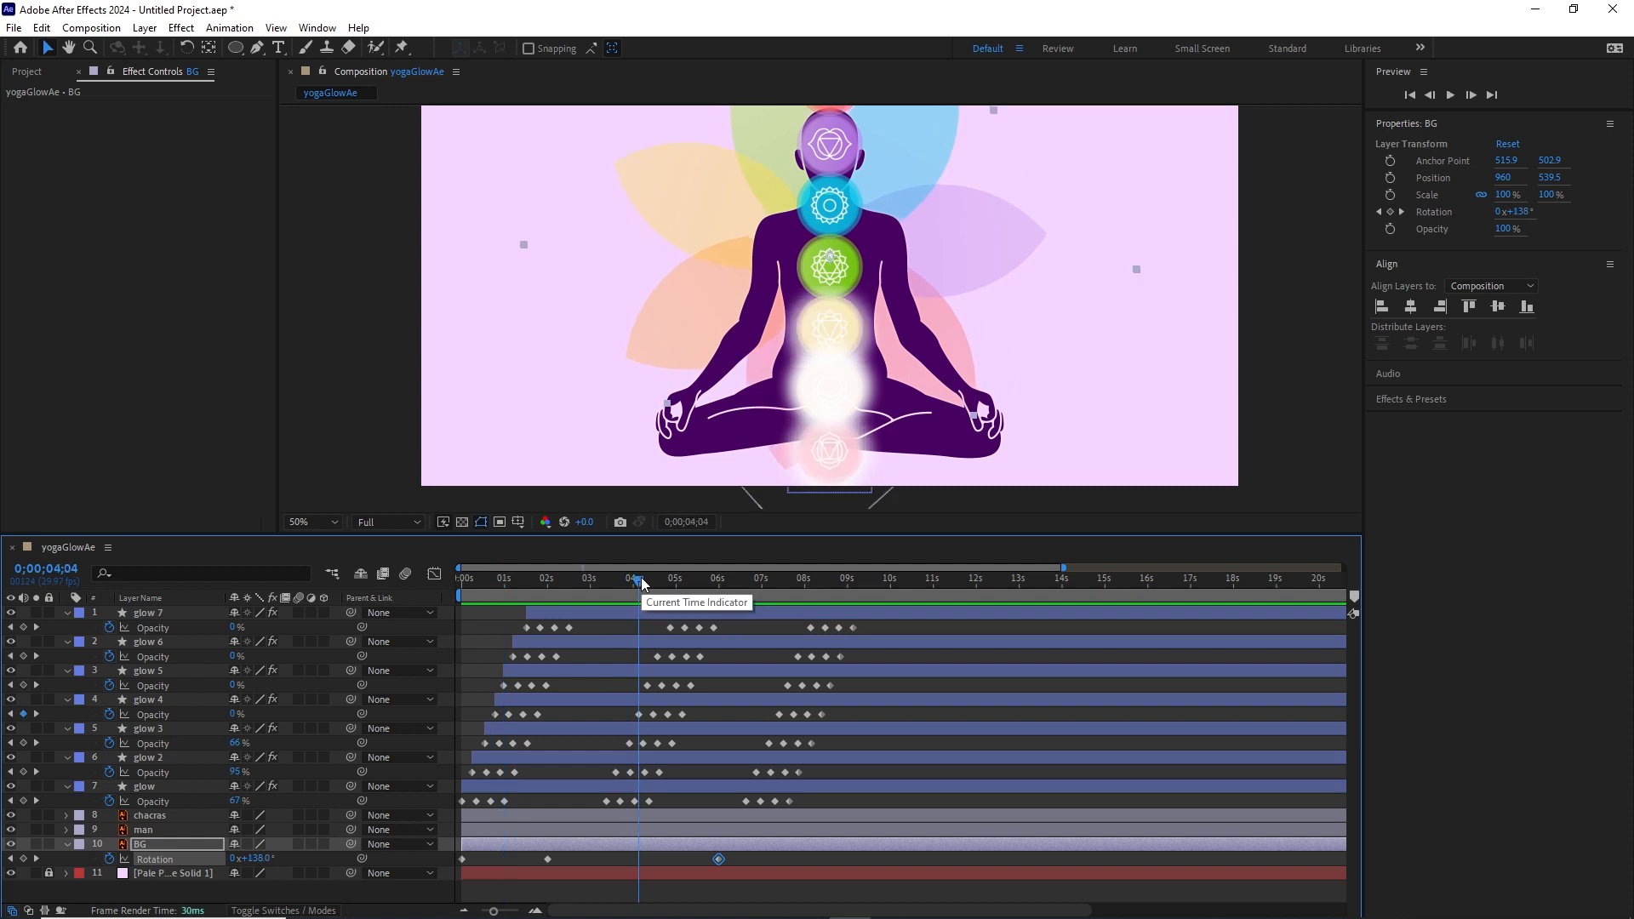
pyautogui.moveTo(641, 579); pyautogui.dragTo(733, 596)
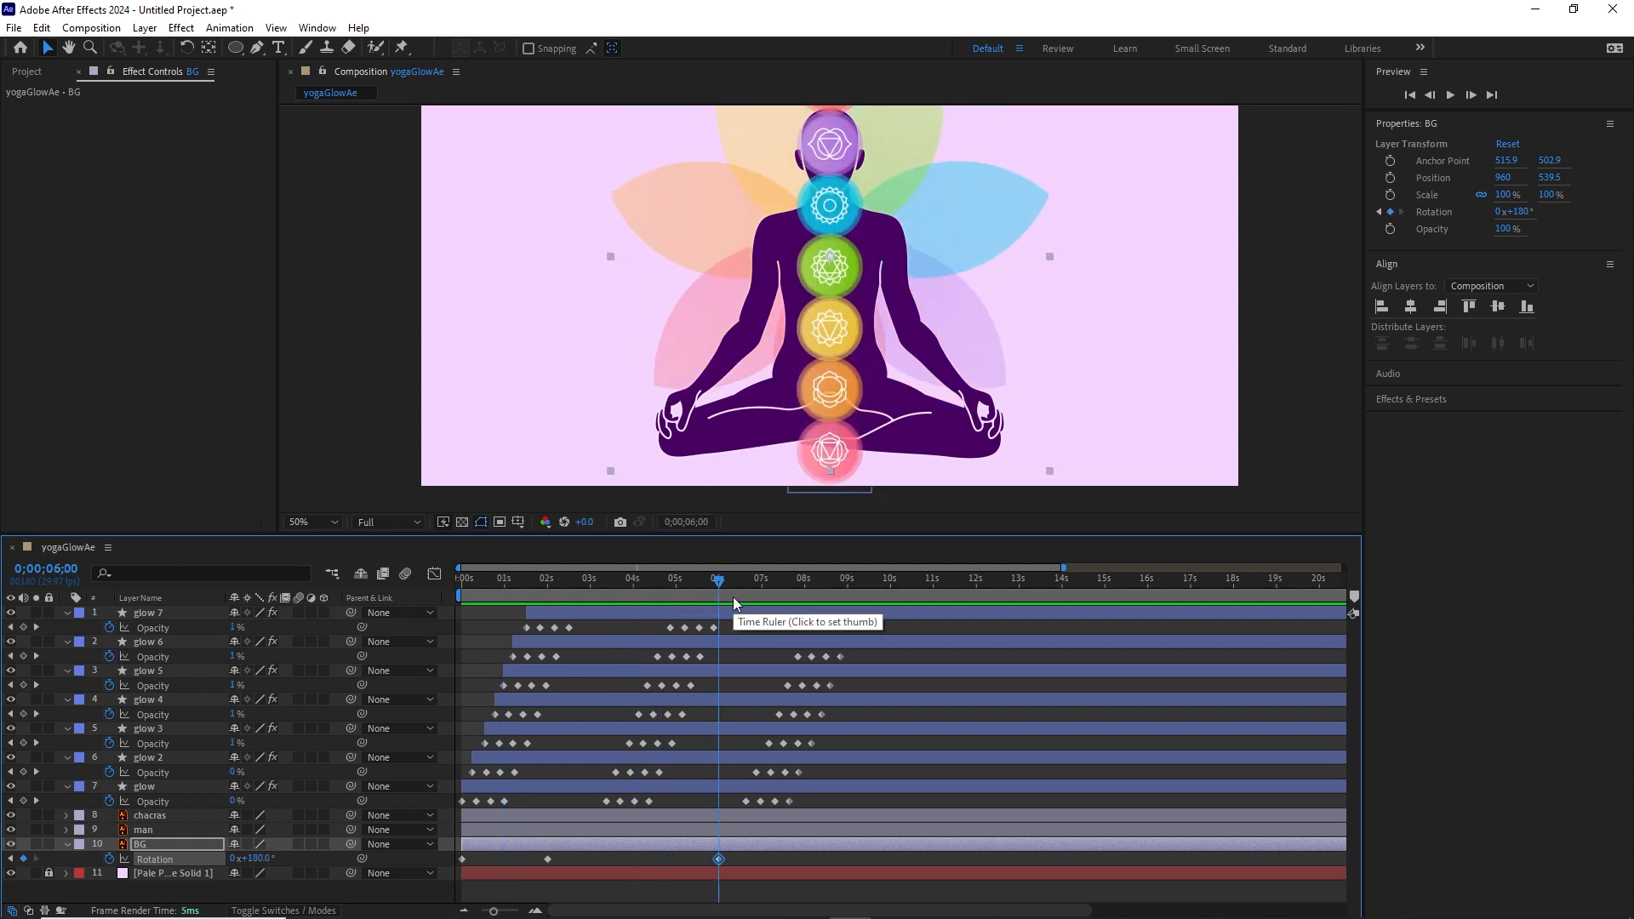
pyautogui.hotkey('shift', 'pagedown')
pyautogui.hotkey('shift', 'pagedown')
pyautogui.hotkey('shift', 'pagedown')
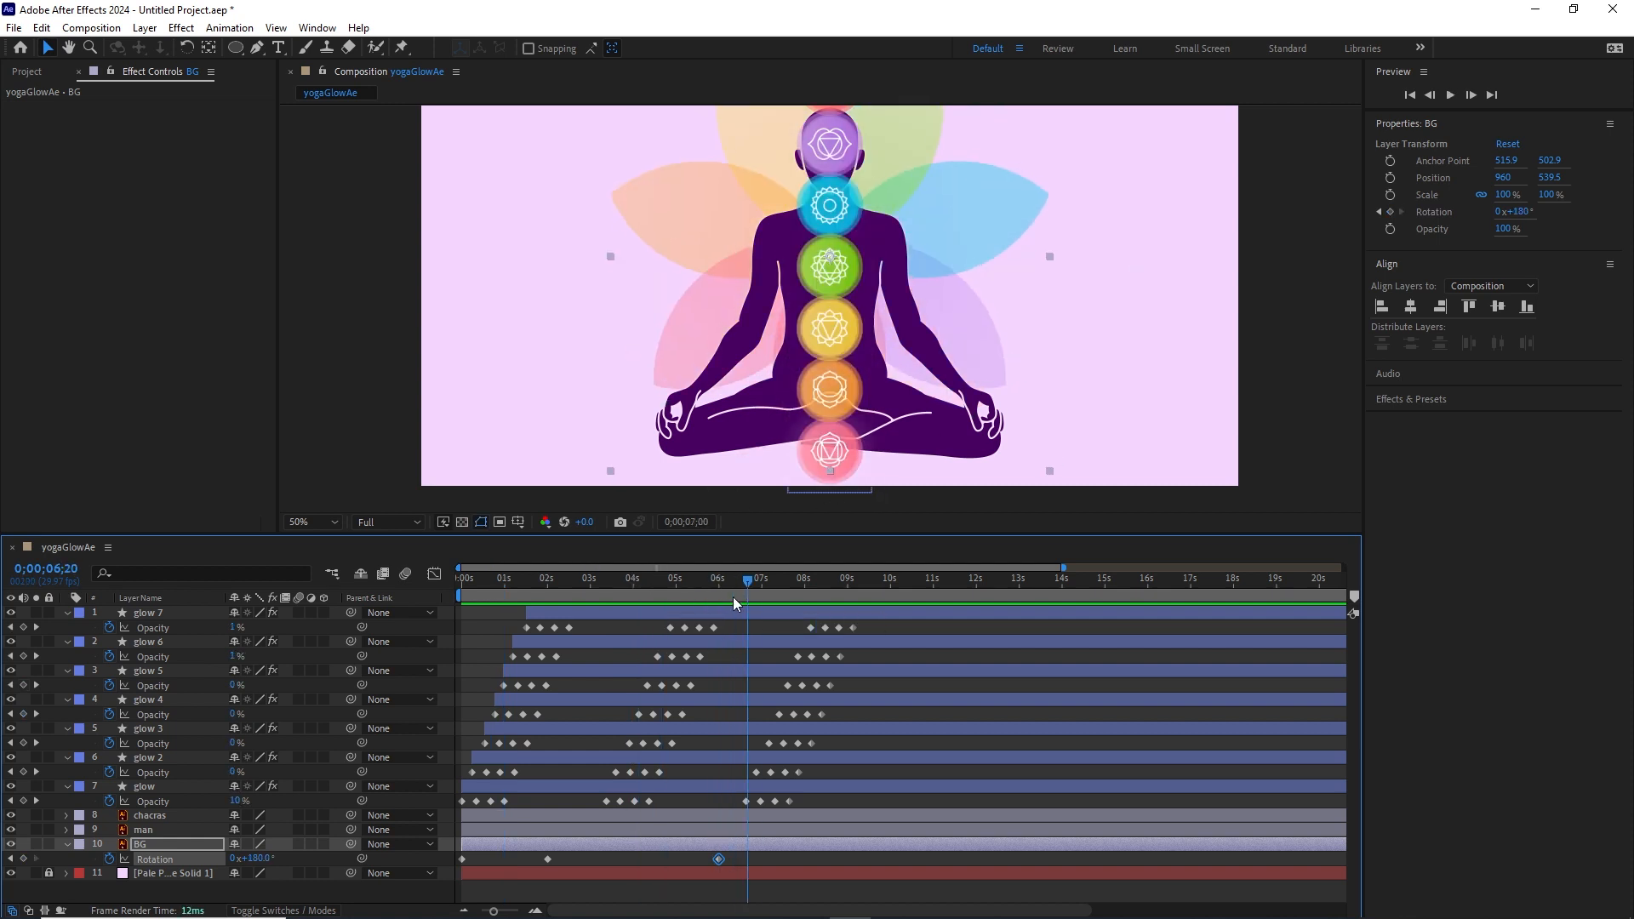
pyautogui.hotkey('shift', 'pagedown')
pyautogui.hotkey('shift', 'pagedown')
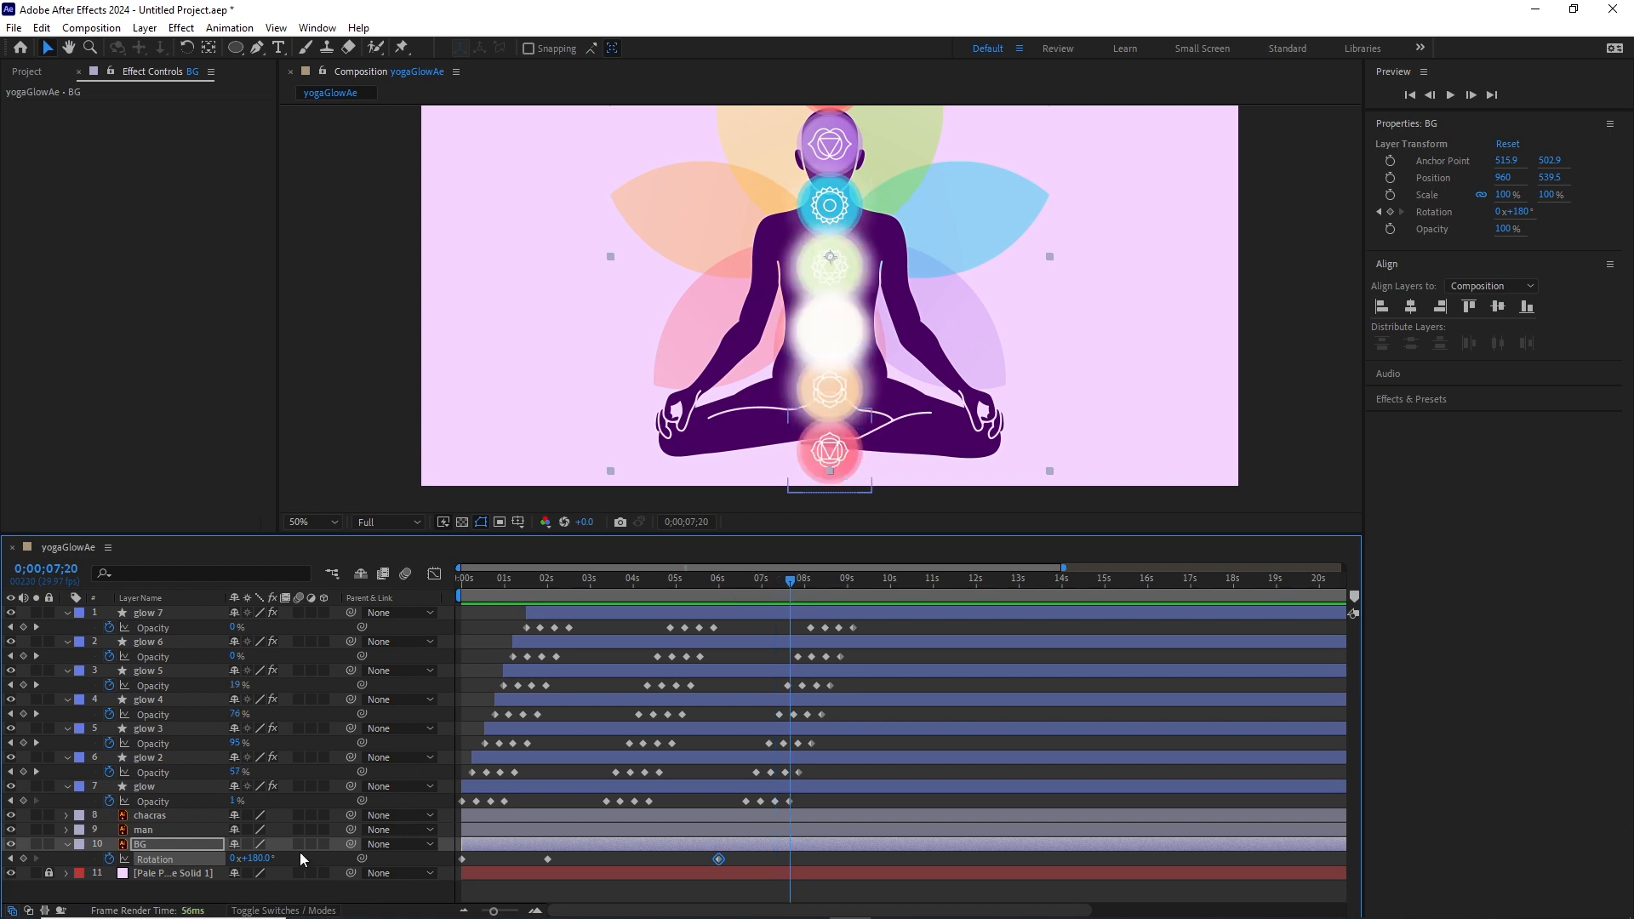
pyautogui.click(258, 859)
pyautogui.write('270')
pyautogui.press('Return')
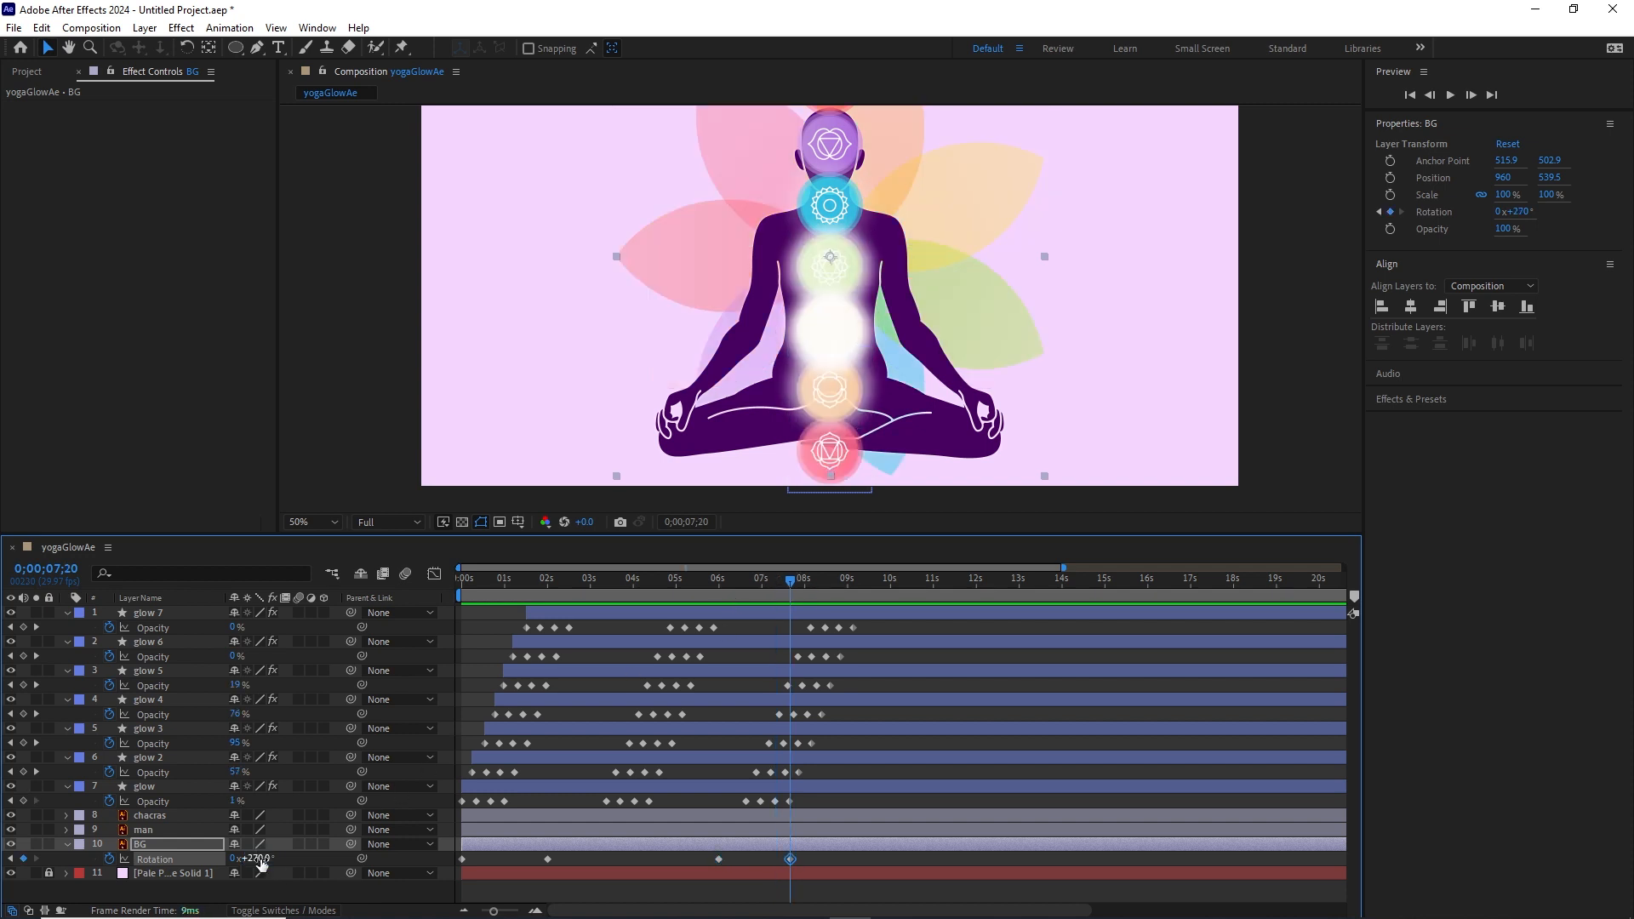
# Complete the BG layer's full turn with a rotation keyframe of 1x+0° at 0;00;11;20.
pyautogui.press('space')
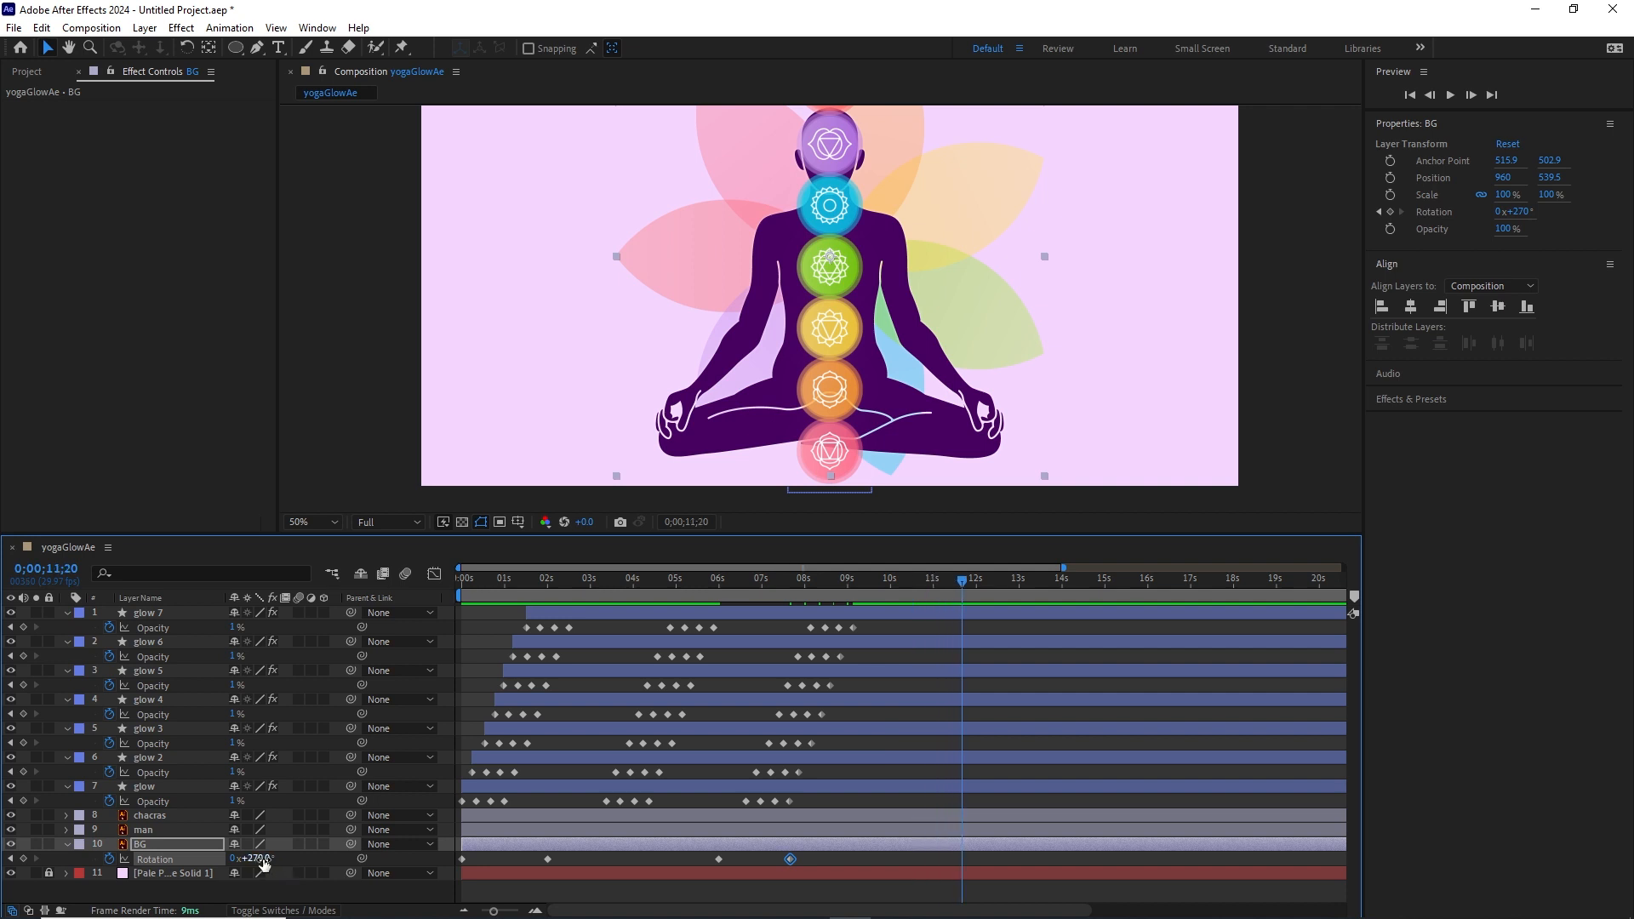
pyautogui.click(257, 859)
pyautogui.press('Return')
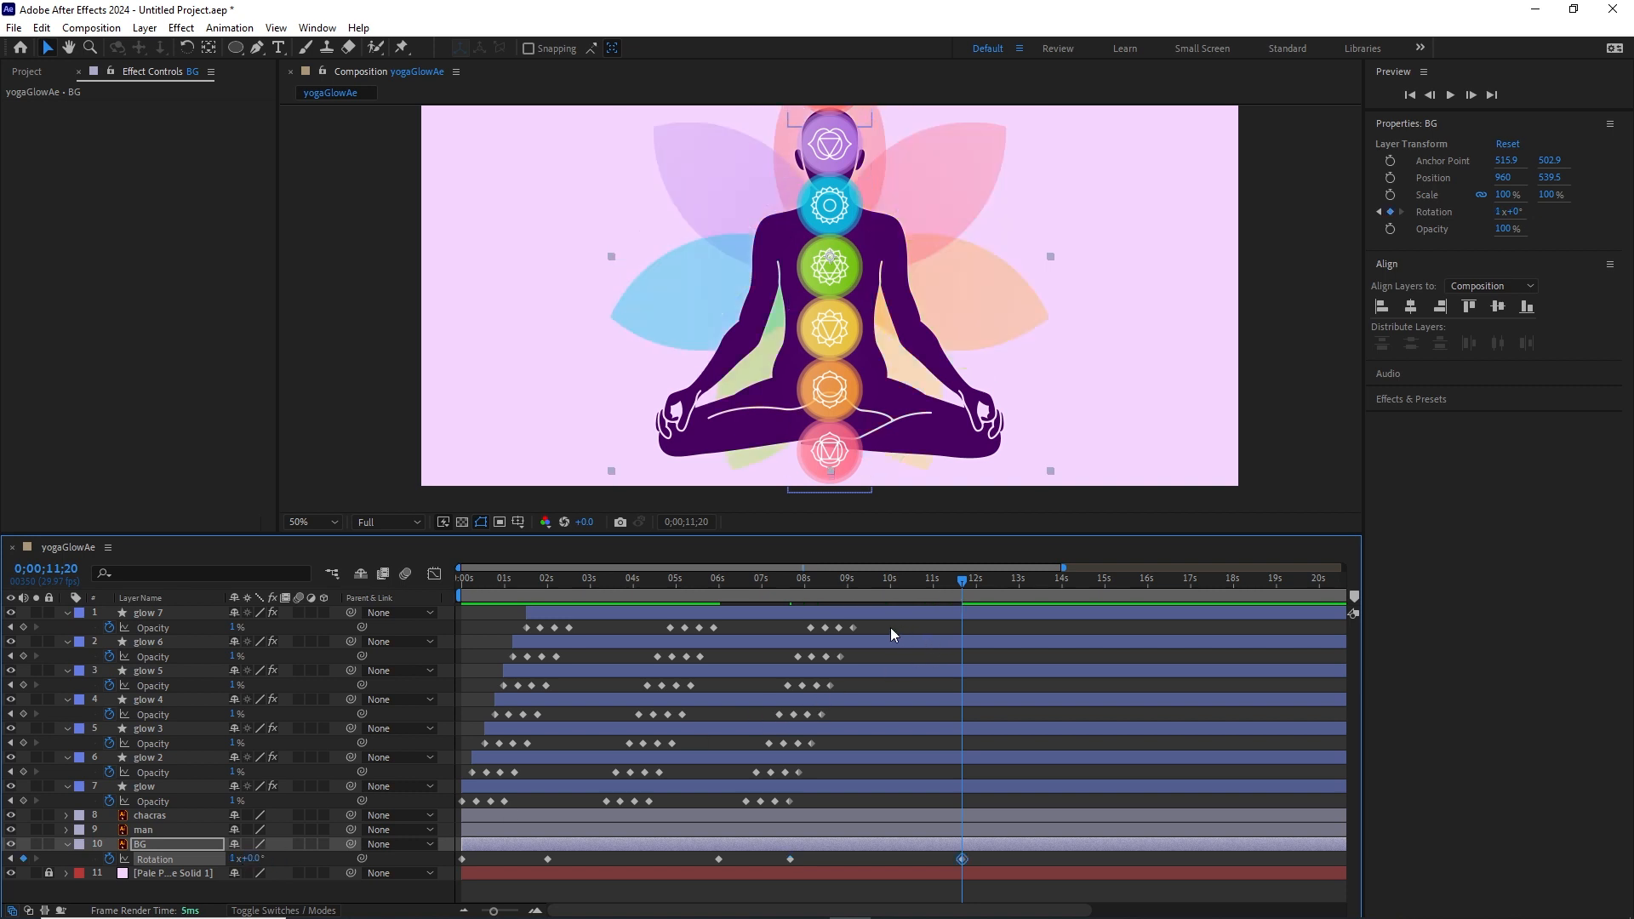
# Try pasting a copy of the glow 7 layer's third opacity keyframe set at 0;00;11;20.
pyautogui.moveTo(890, 626); pyautogui.dragTo(800, 638)
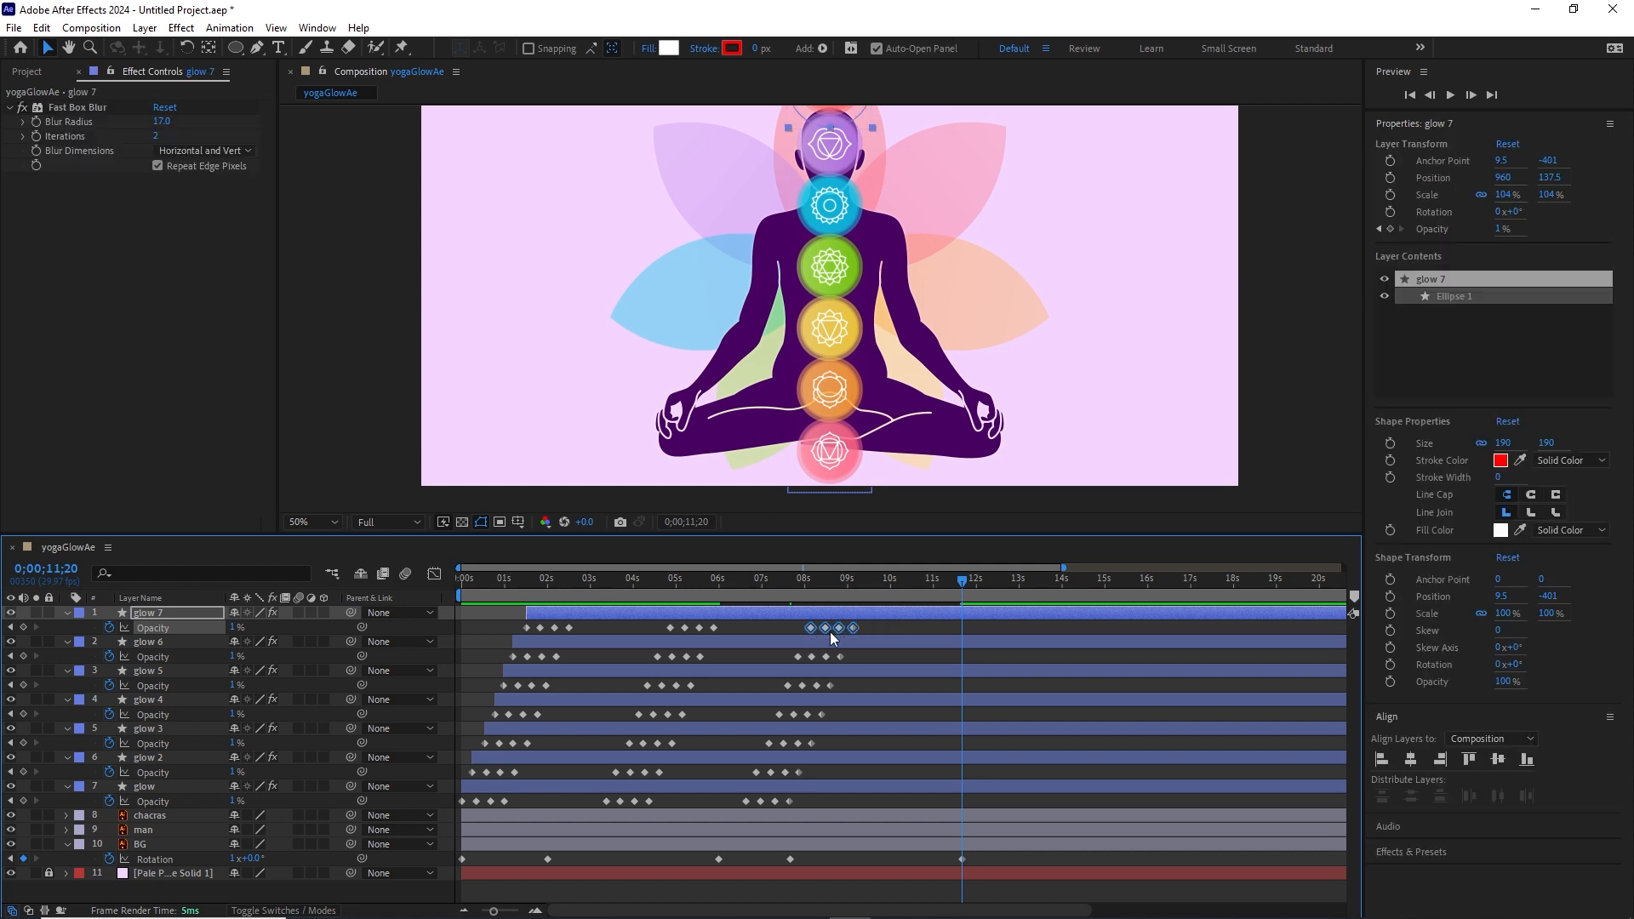
pyautogui.hotkey('ctrl', 'c')
pyautogui.hotkey('ctrl', 'v')
pyautogui.press('Delete')
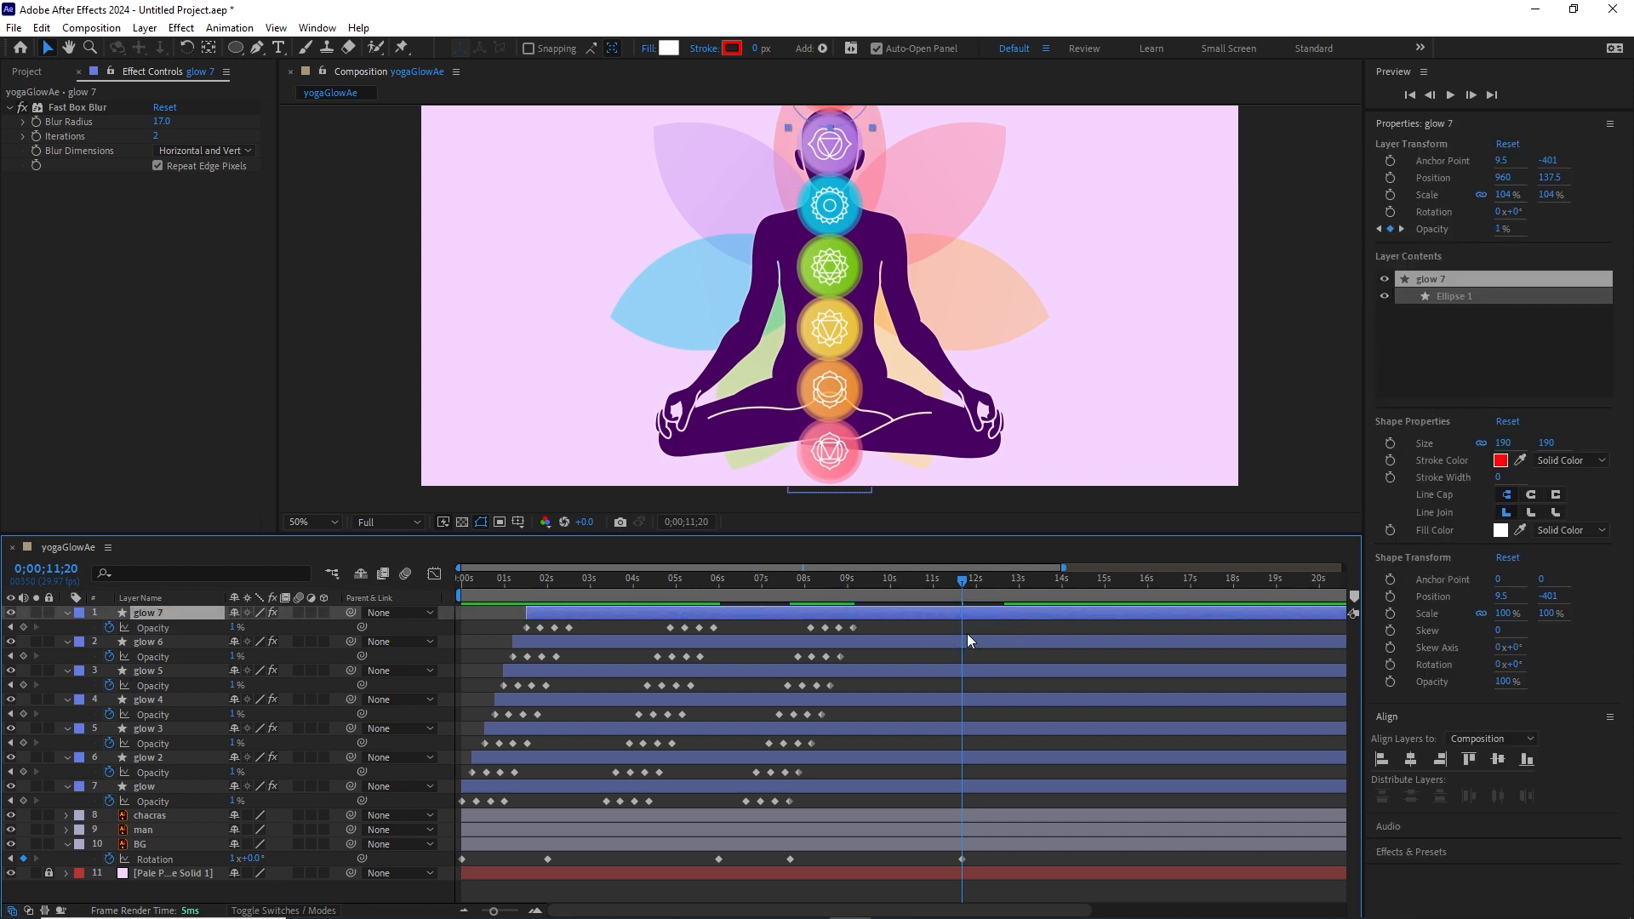
# End the work area at 0;00;11;20 and trim the composition to the work area.
pyautogui.moveTo(942, 584)
pyautogui.mouseDown()
pyautogui.moveTo(380, 621)
pyautogui.moveTo(679, 636)
pyautogui.moveTo(960, 608)
pyautogui.mouseUp()
pyautogui.moveTo(493, 911); pyautogui.dragTo(460, 915)
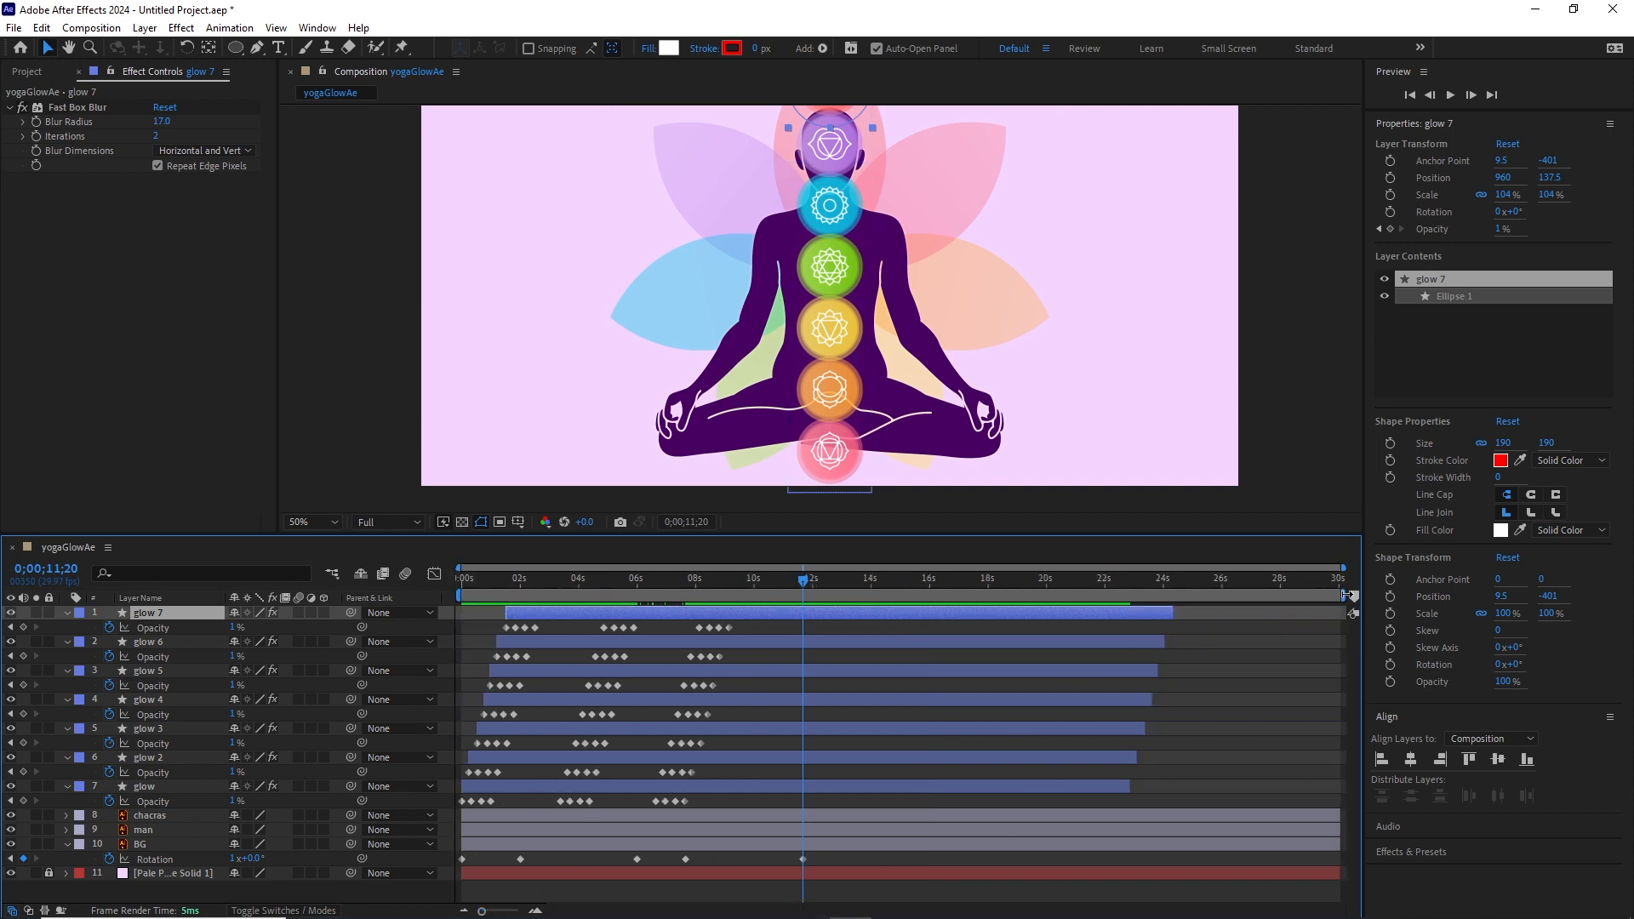
pyautogui.moveTo(1351, 596); pyautogui.dragTo(805, 597)
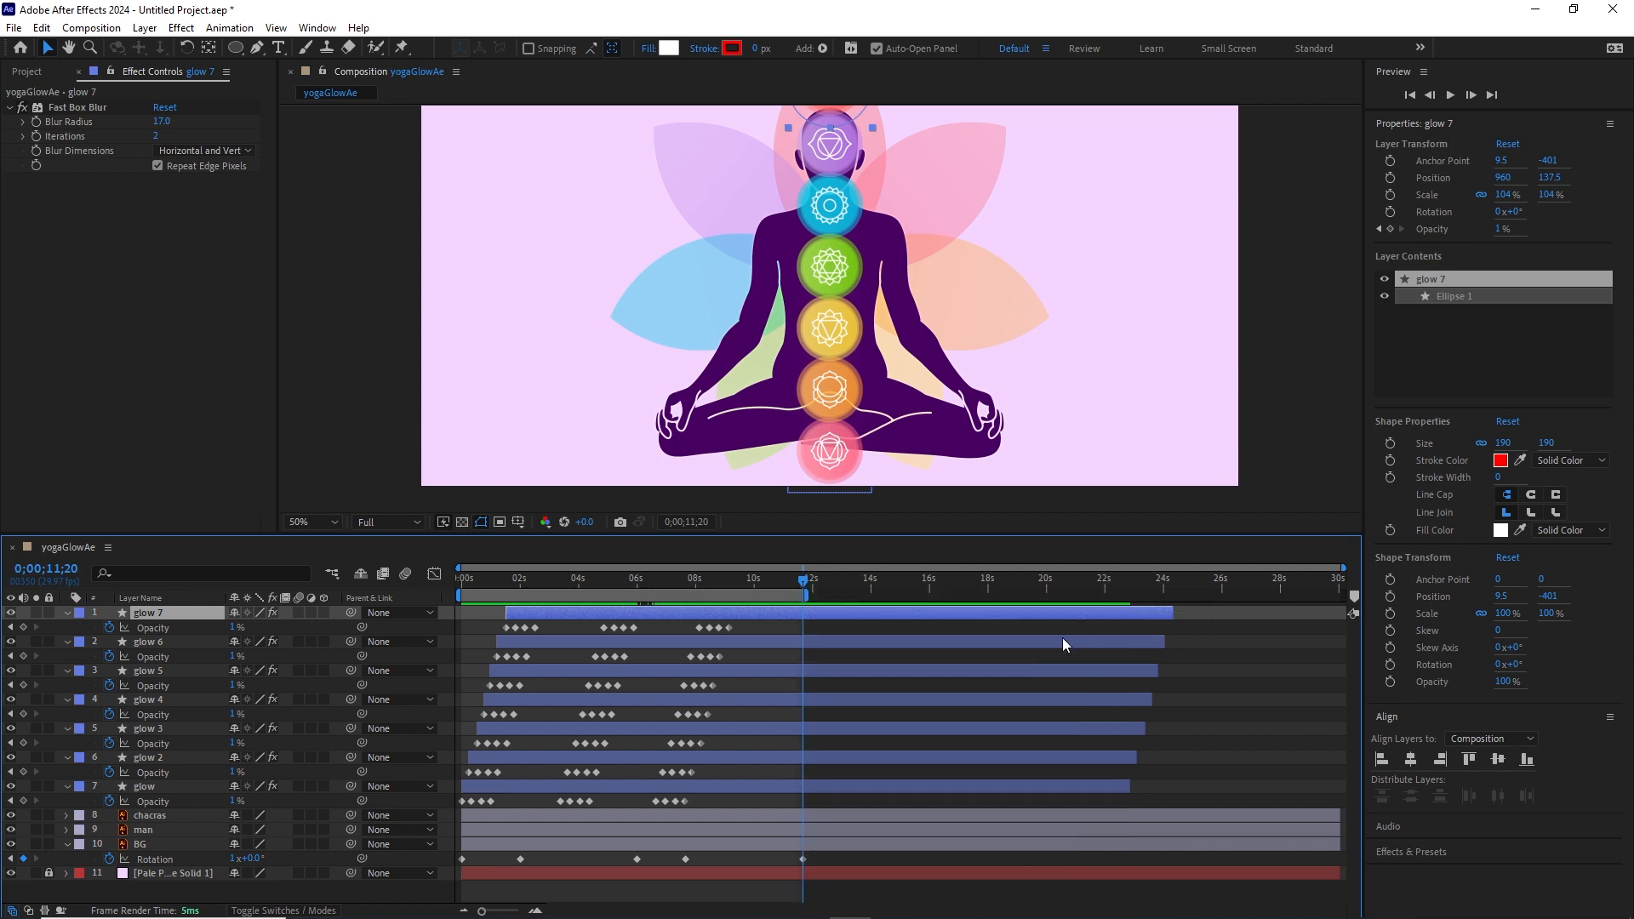
pyautogui.rightClick(667, 595)
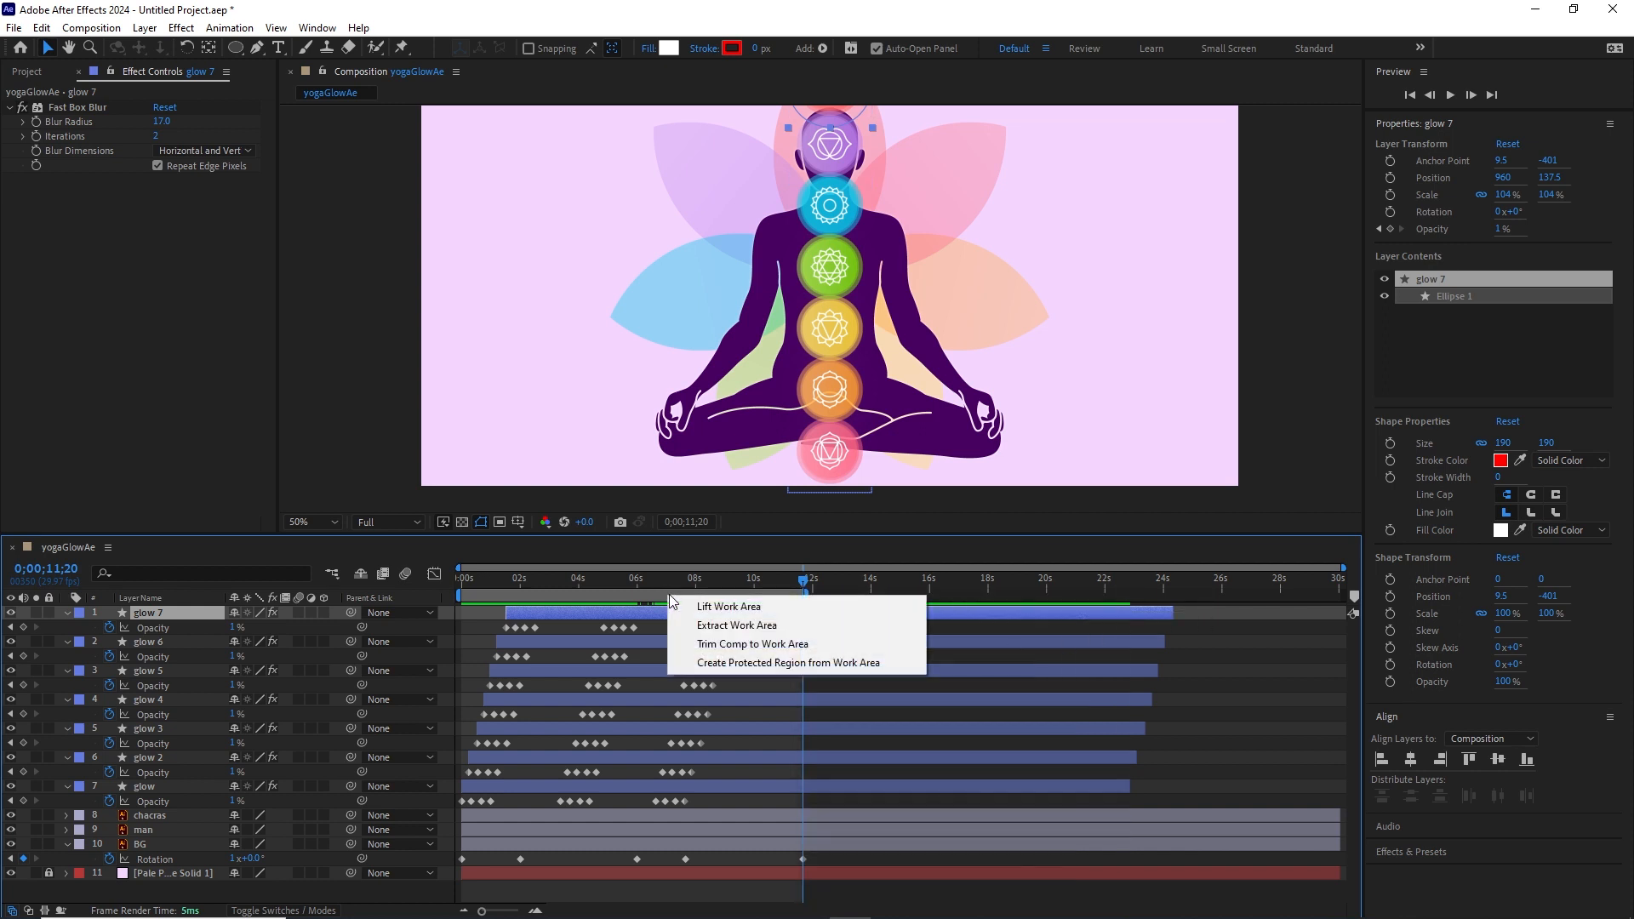
pyautogui.click(757, 653)
# Preview the trimmed animation from the start and enlarge the composition view to check the glows and petals.
pyautogui.press('space')
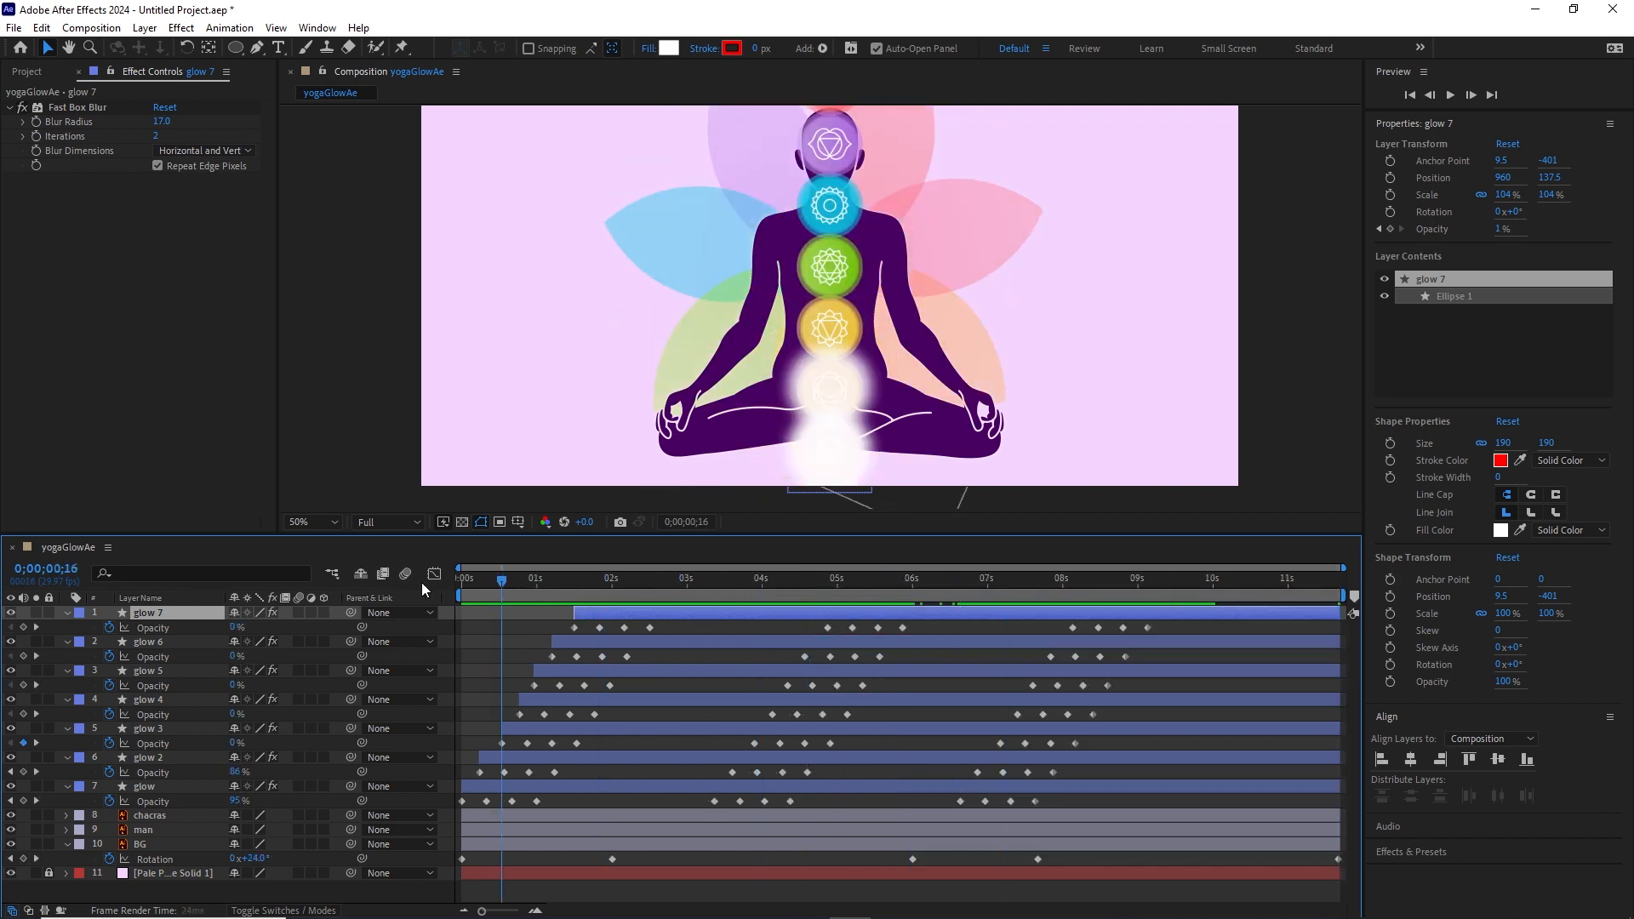
pyautogui.press('space')
pyautogui.press('space')
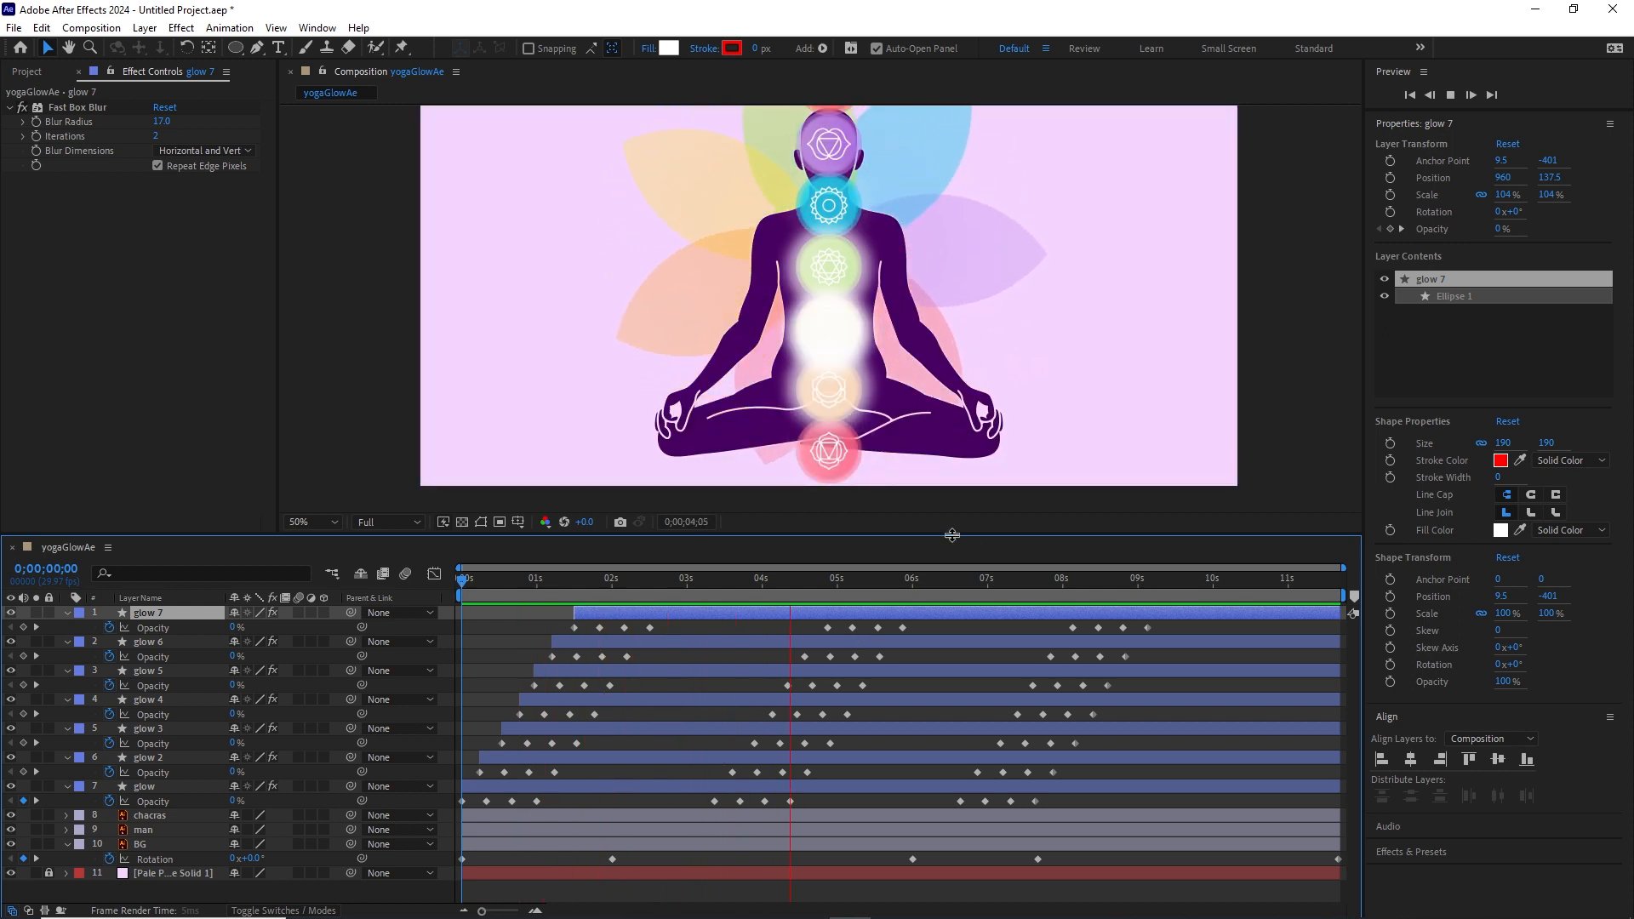
pyautogui.press('space')
pyautogui.moveTo(952, 533); pyautogui.dragTo(812, 652)
pyautogui.press('space')
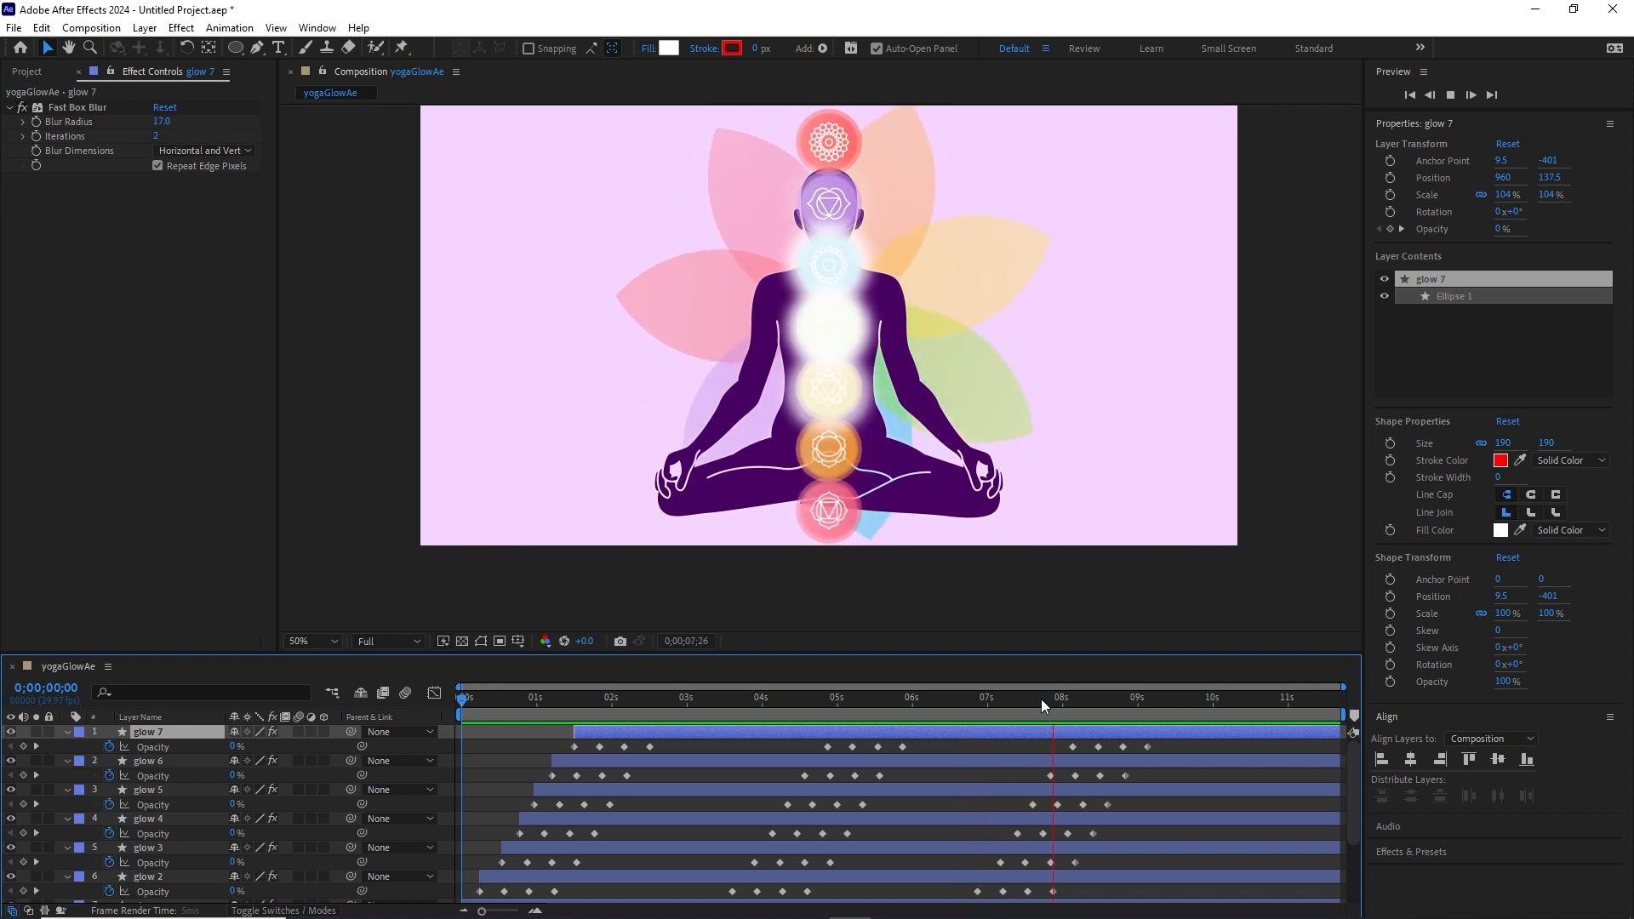
pyautogui.click(1018, 701)
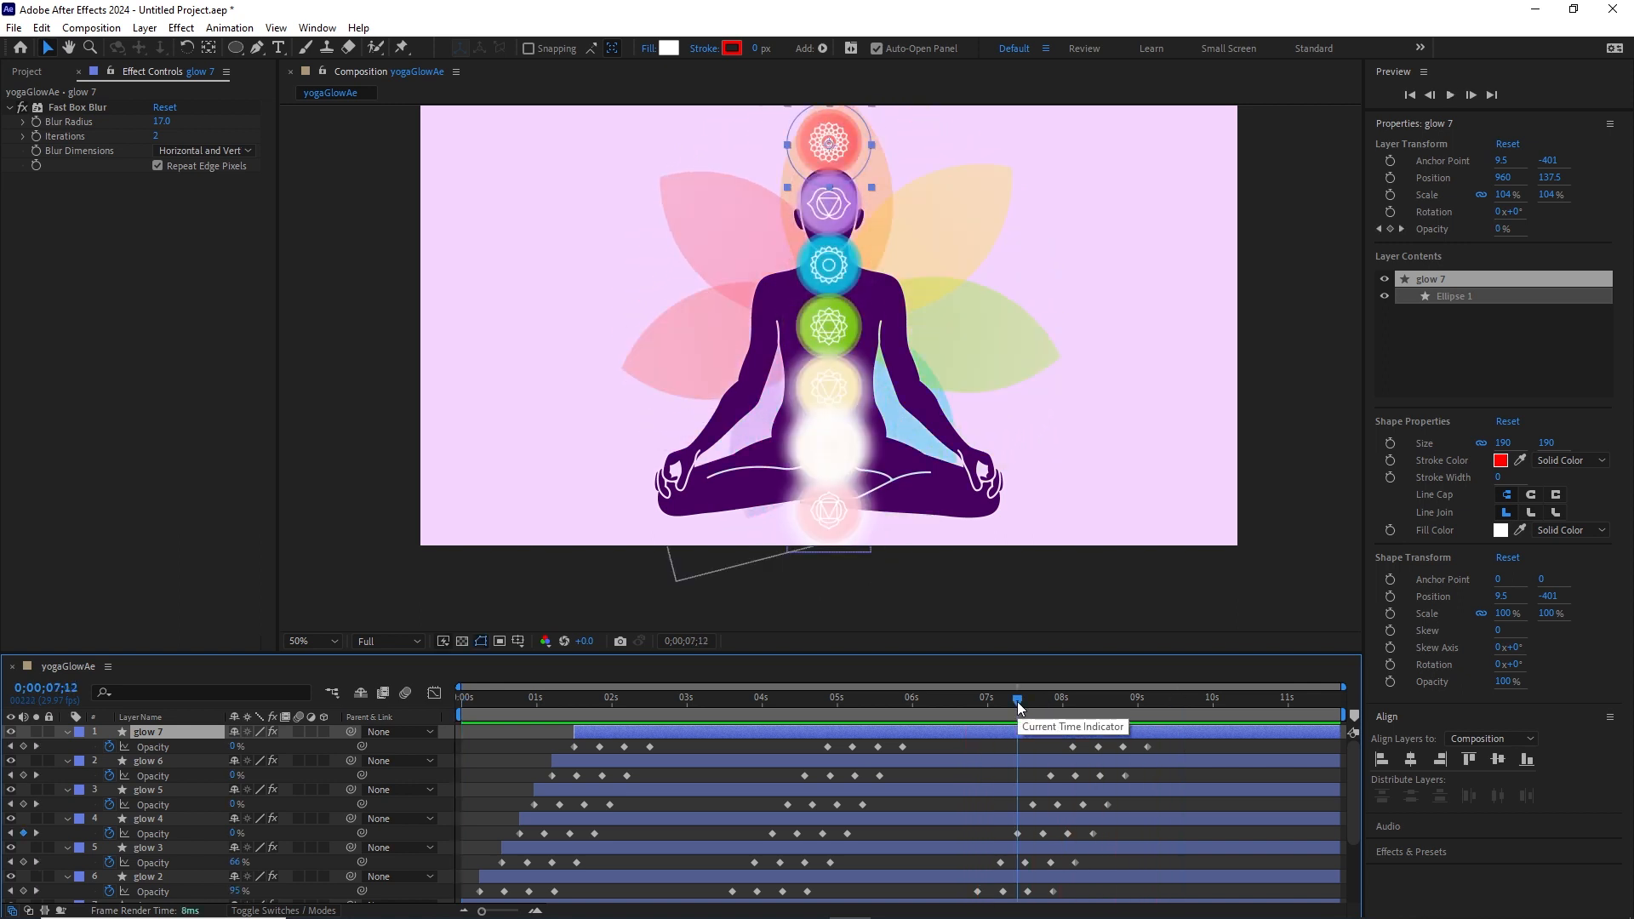
# Add the yogaGlowAe composition to the Adobe Media Encoder queue and choose H.264 as its output format.
pyautogui.click(13, 27)
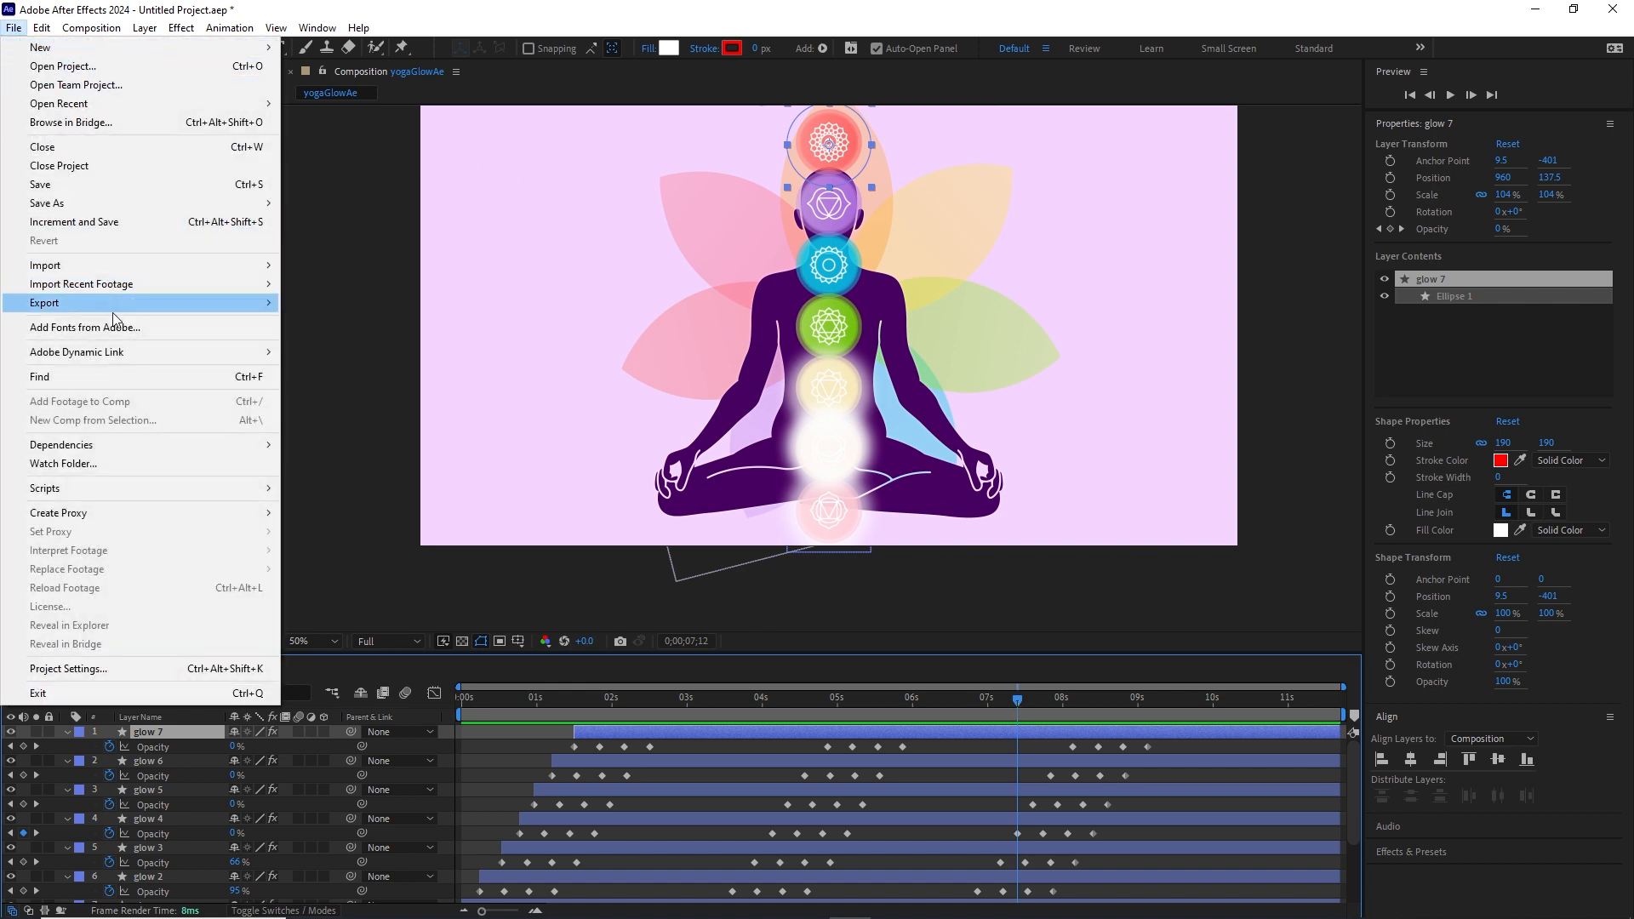
pyautogui.moveTo(254, 310)
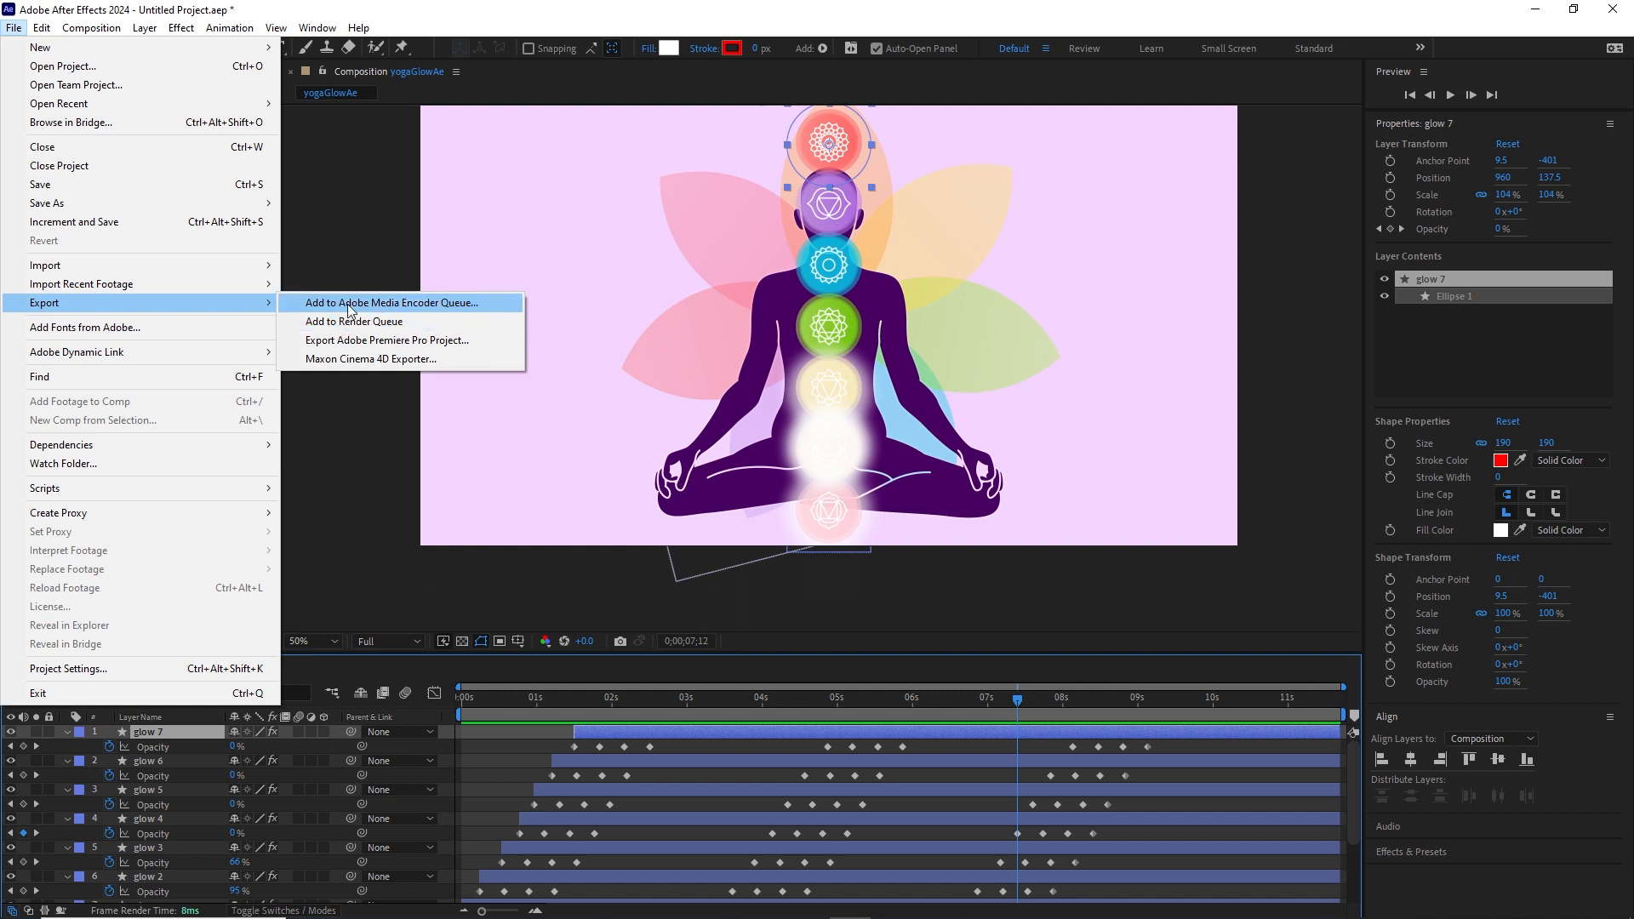
pyautogui.click(380, 304)
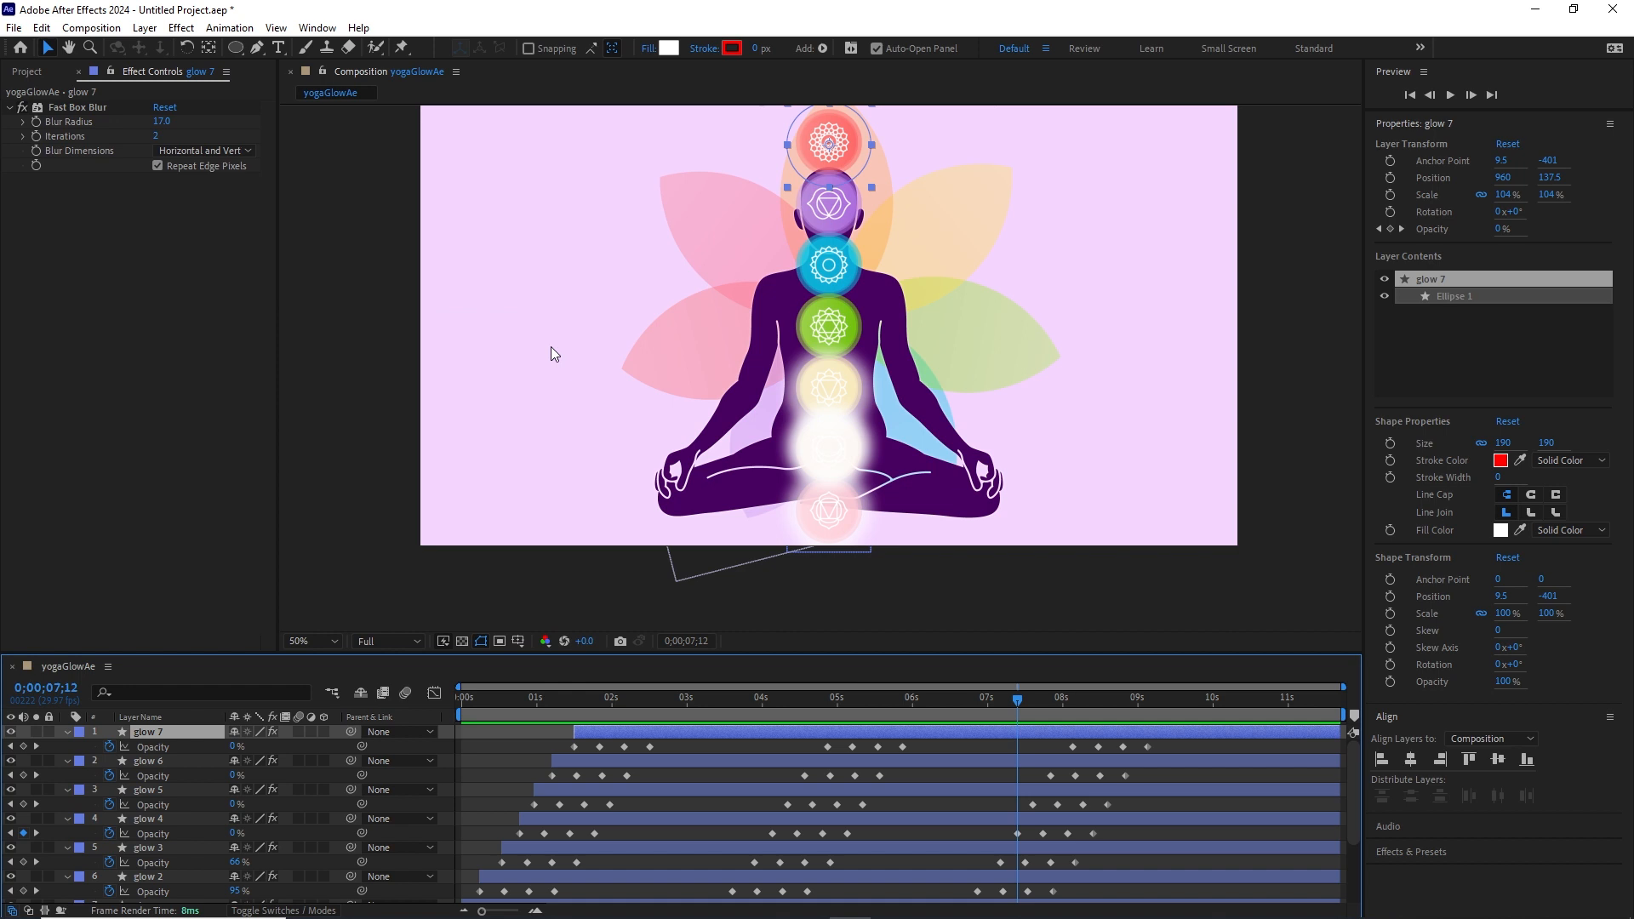
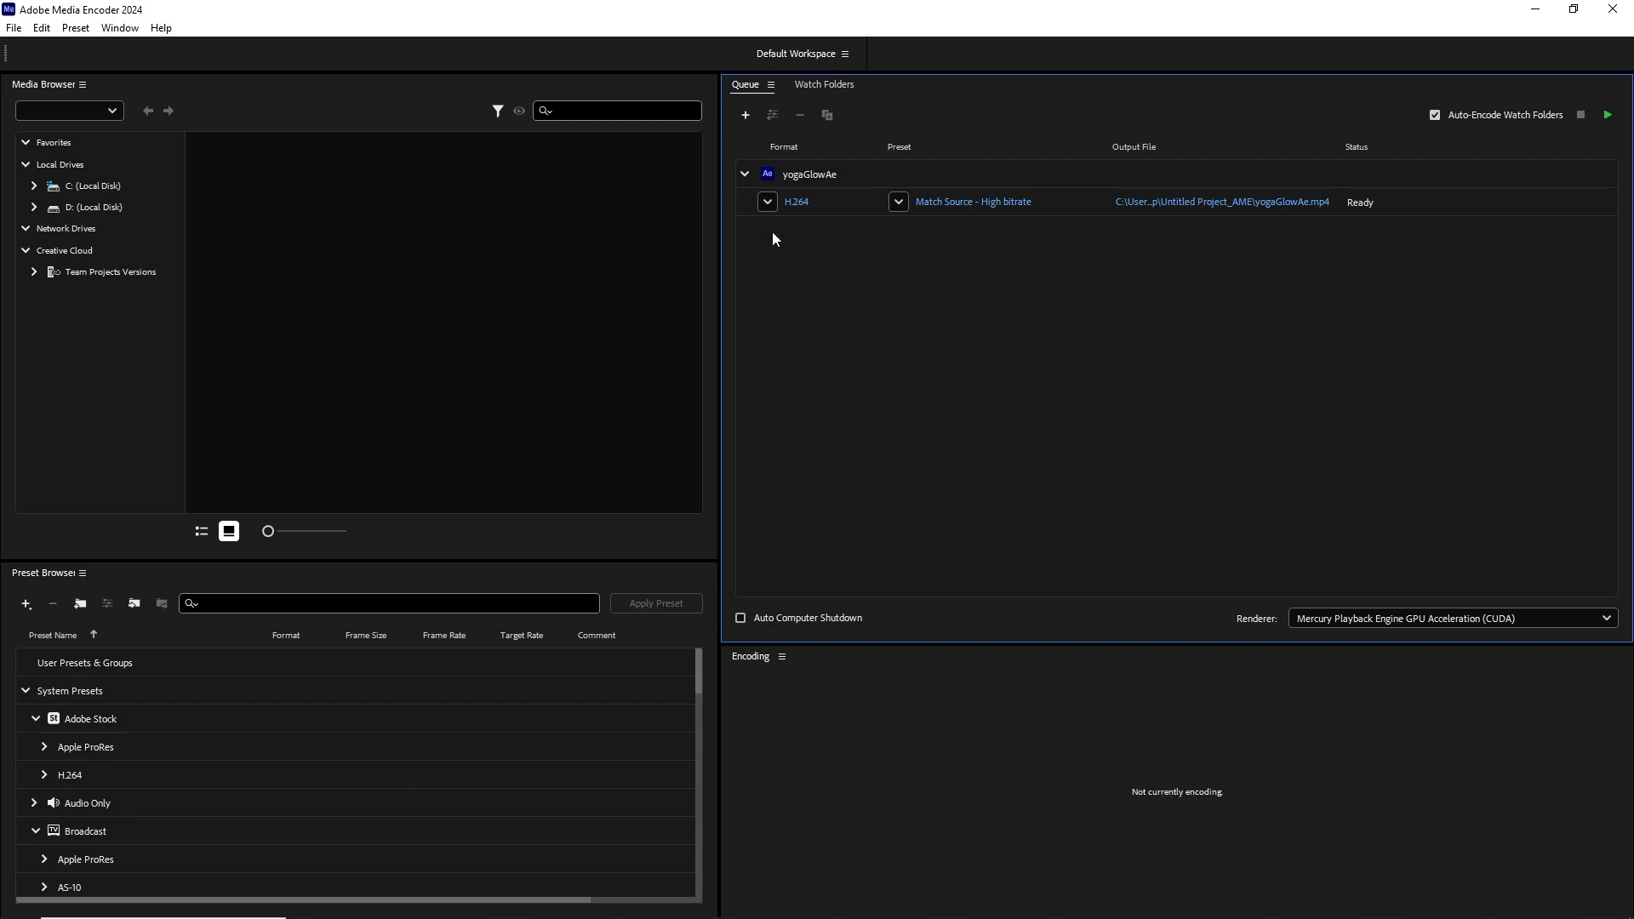
pyautogui.click(768, 204)
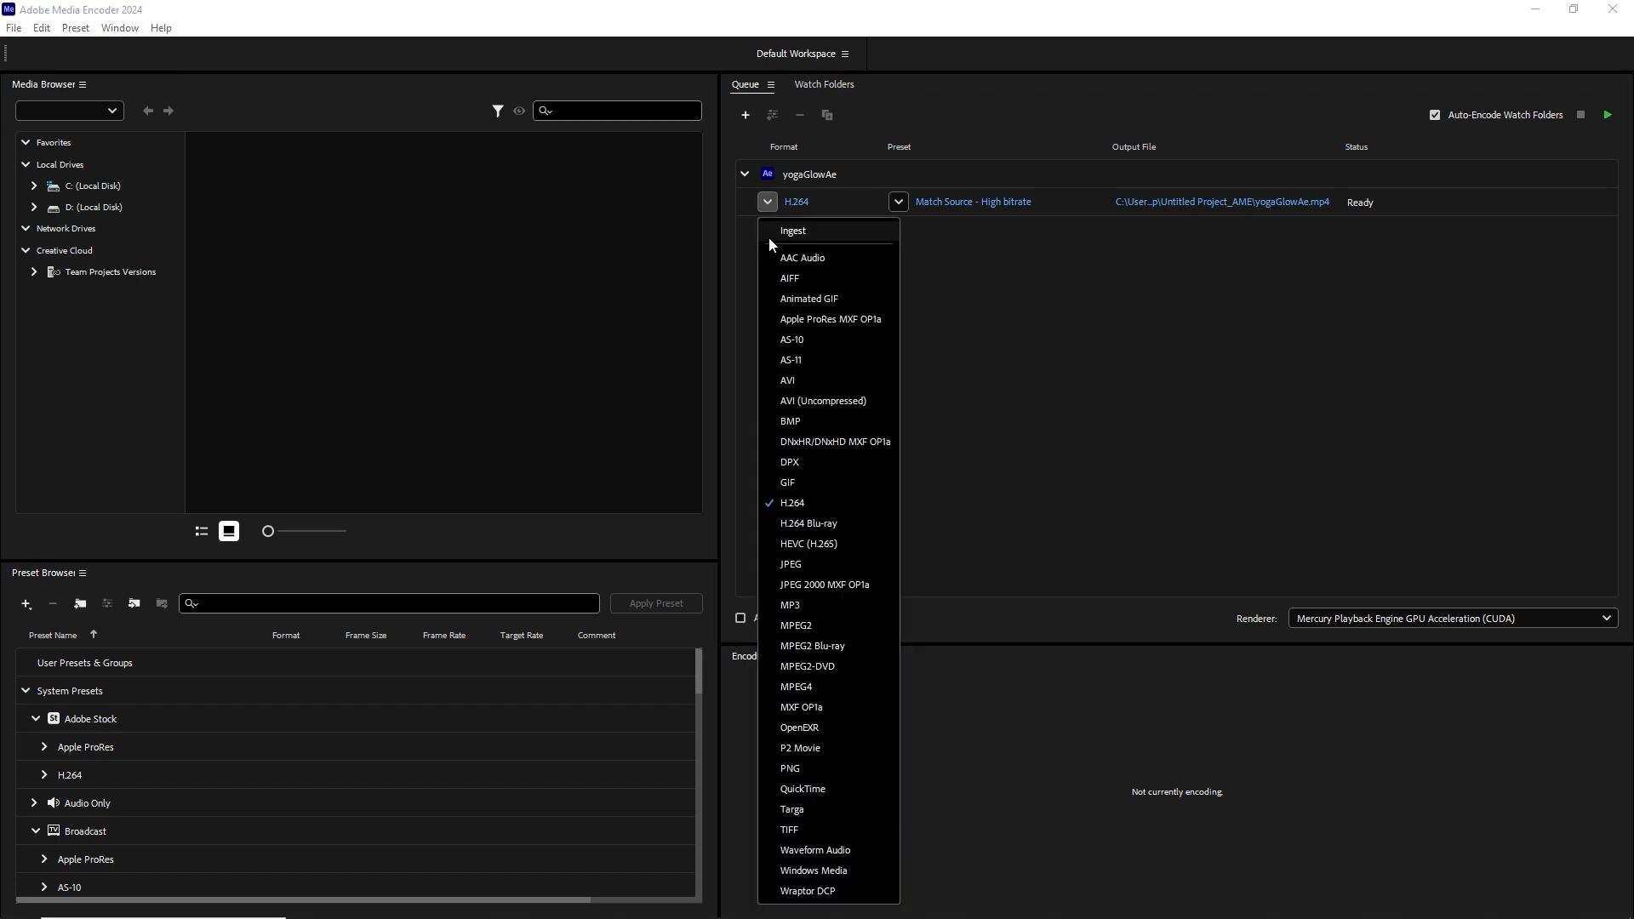
pyautogui.click(794, 505)
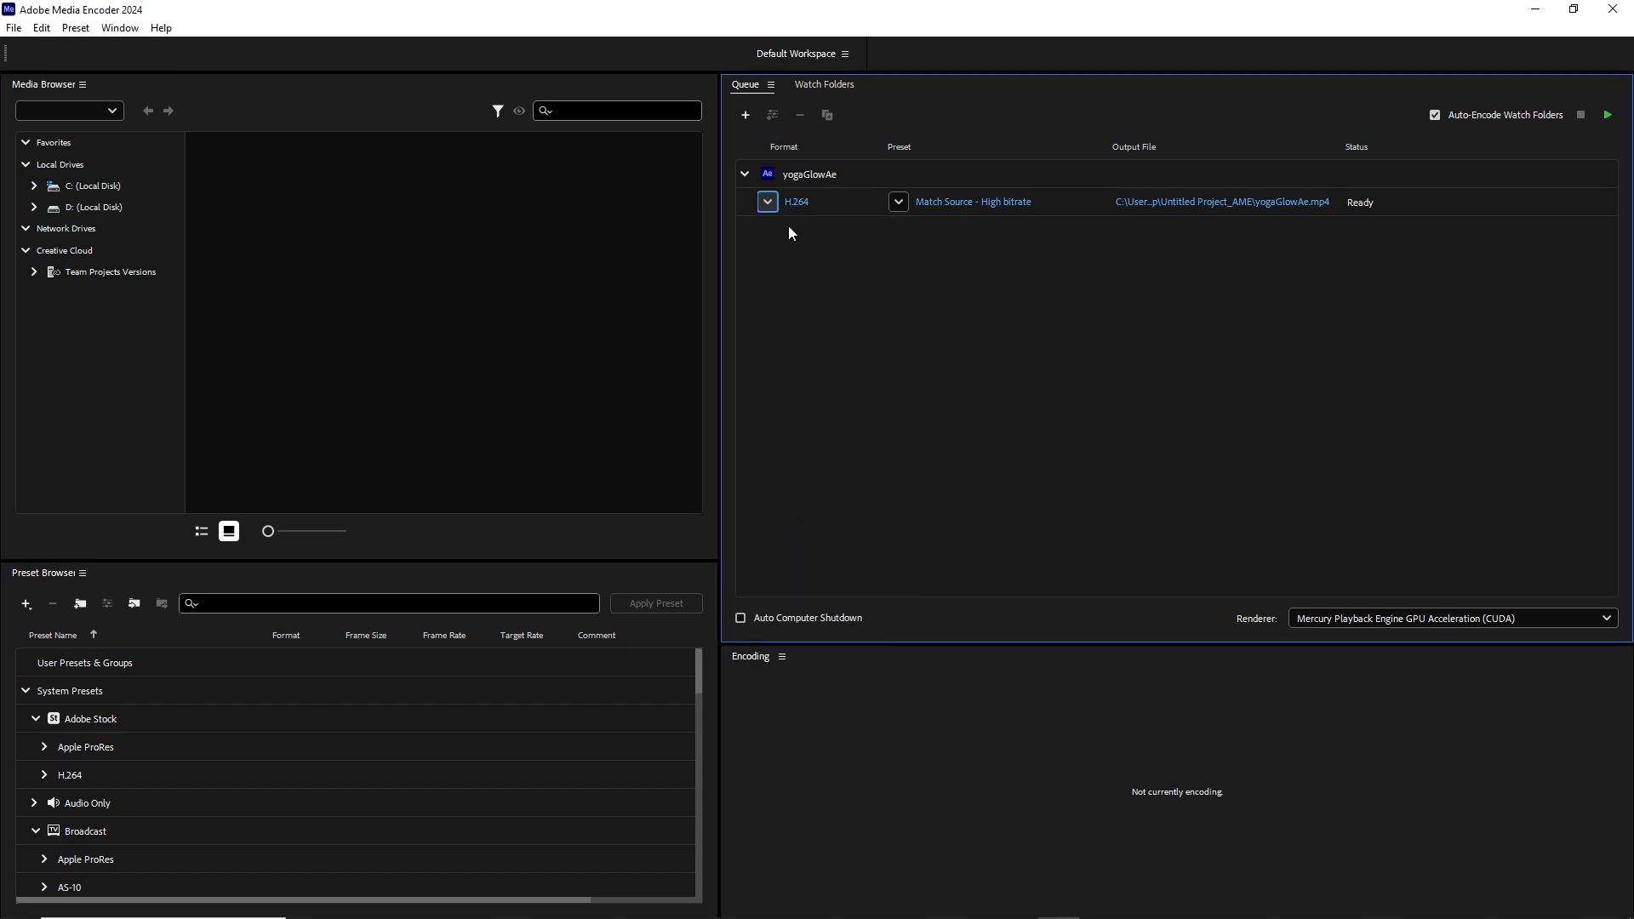
# Browse the output file's location to AAAAA new tutorials and fun\Tutorials Record\07 yoga glow after Effects English\tutorial on drive D.
pyautogui.moveTo(954, 206)
pyautogui.click(1203, 203)
pyautogui.scroll(-3, 116, 267)
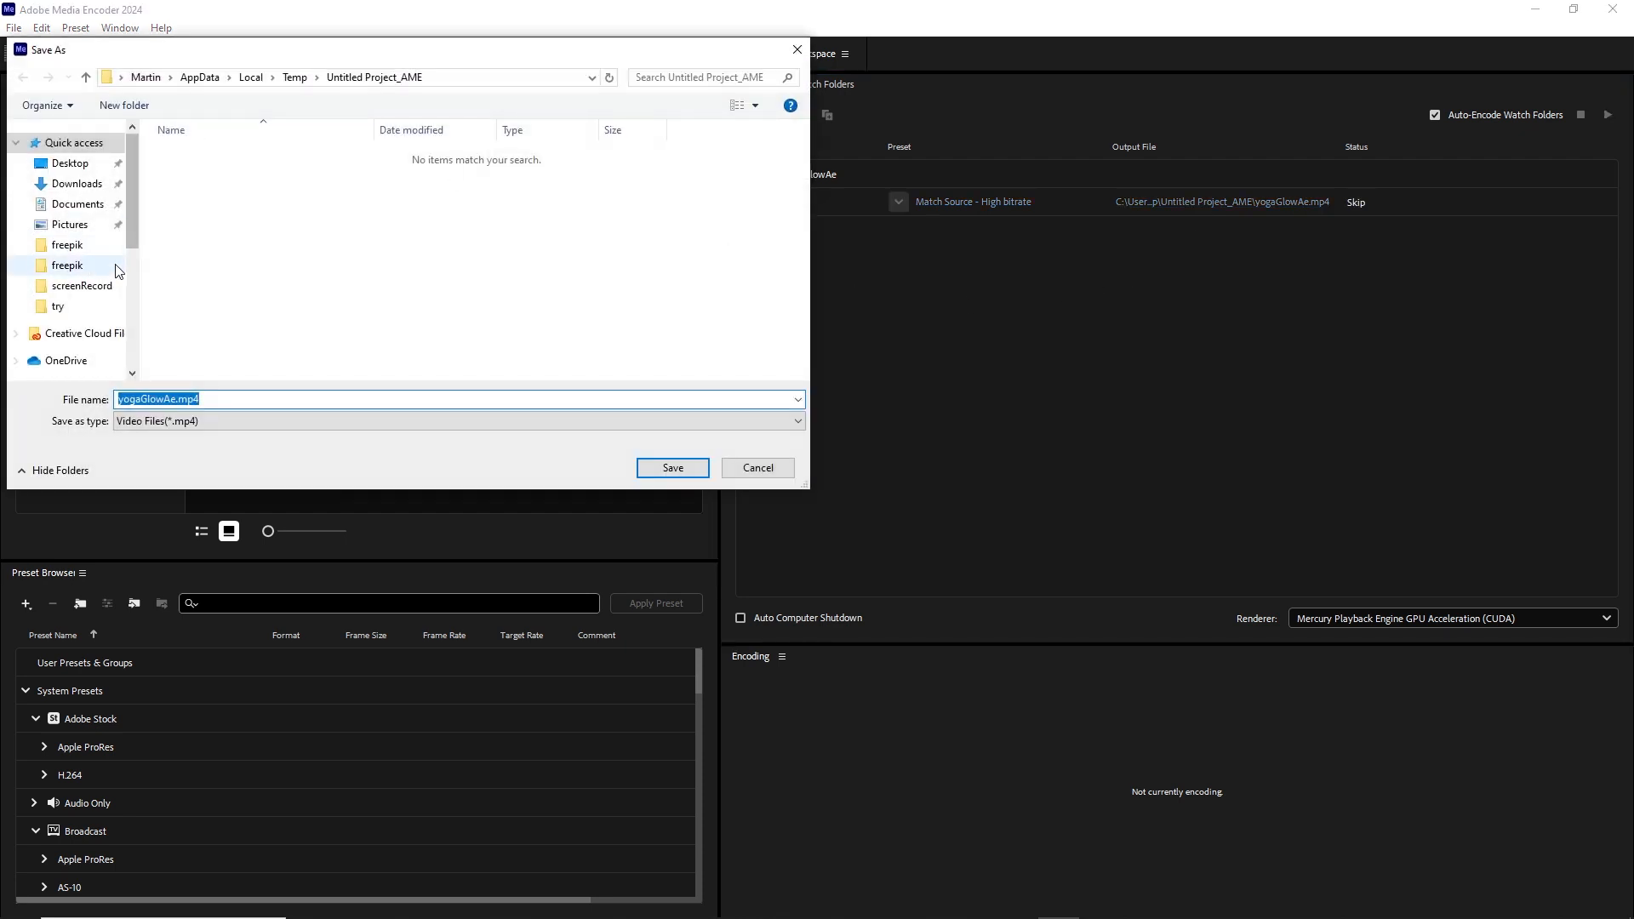
pyautogui.click(64, 294)
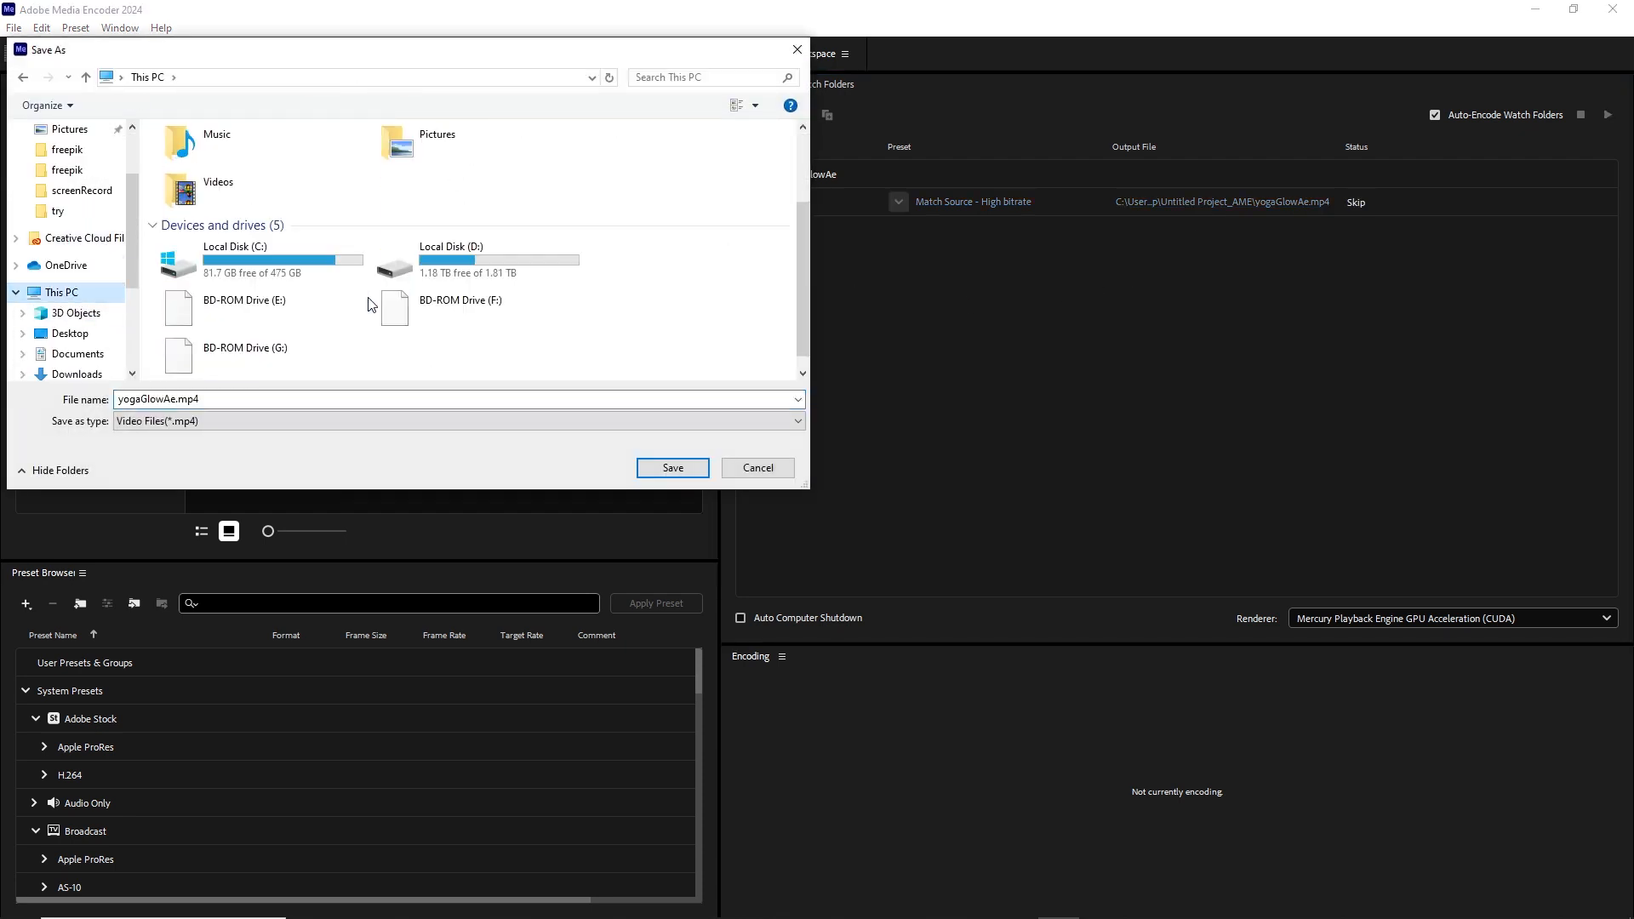
pyautogui.doubleClick(421, 256)
pyautogui.doubleClick(251, 247)
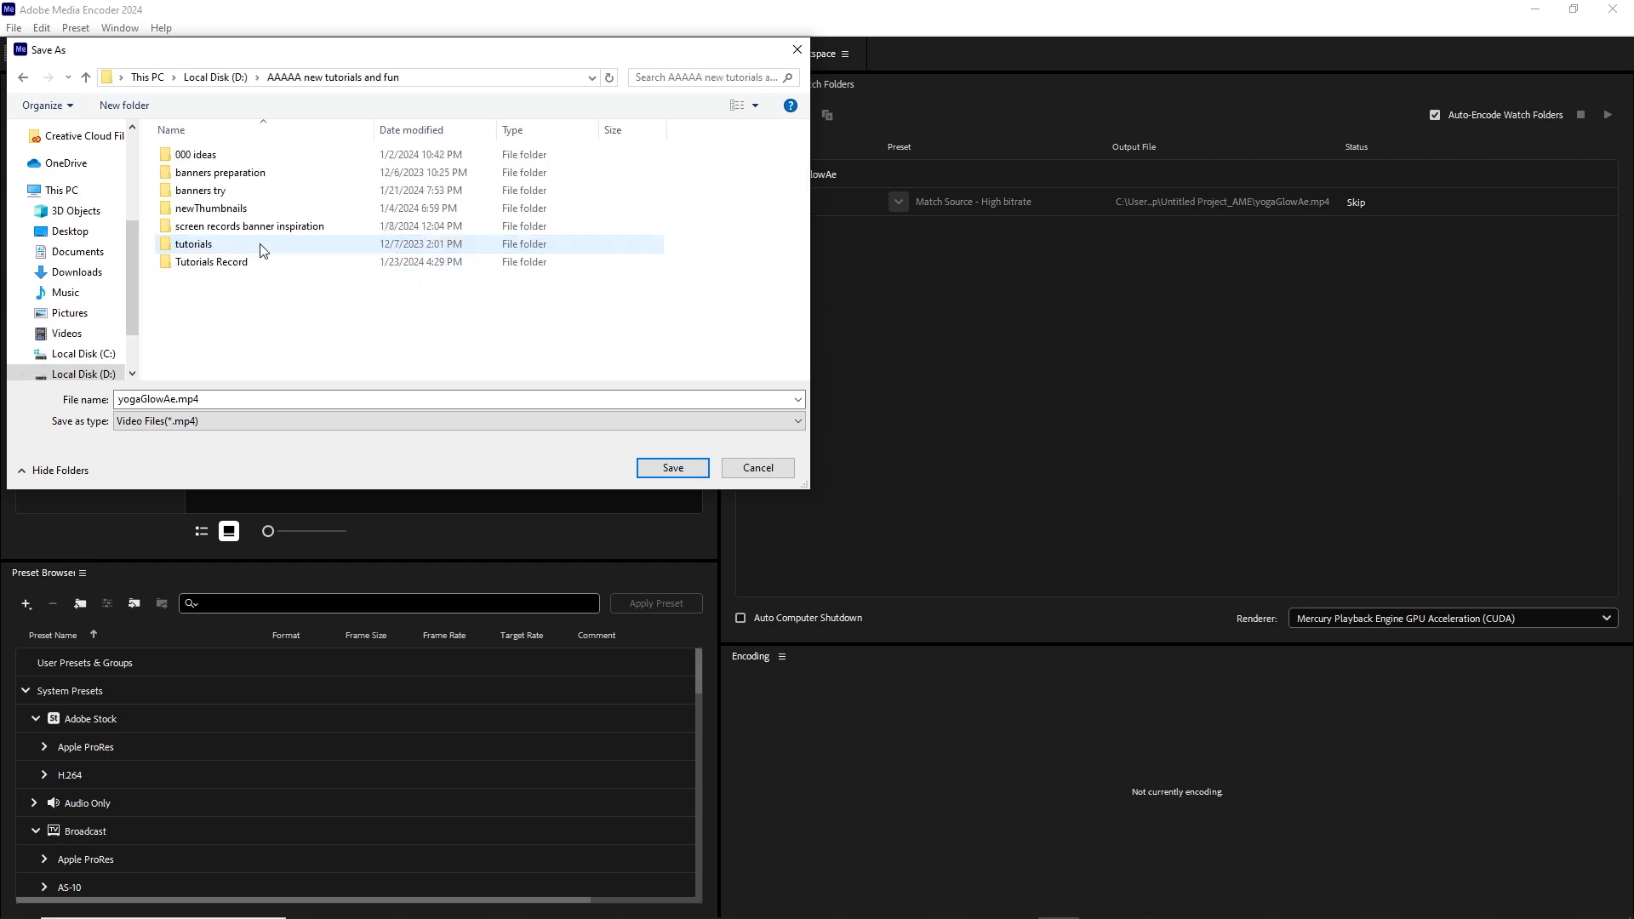
pyautogui.doubleClick(243, 263)
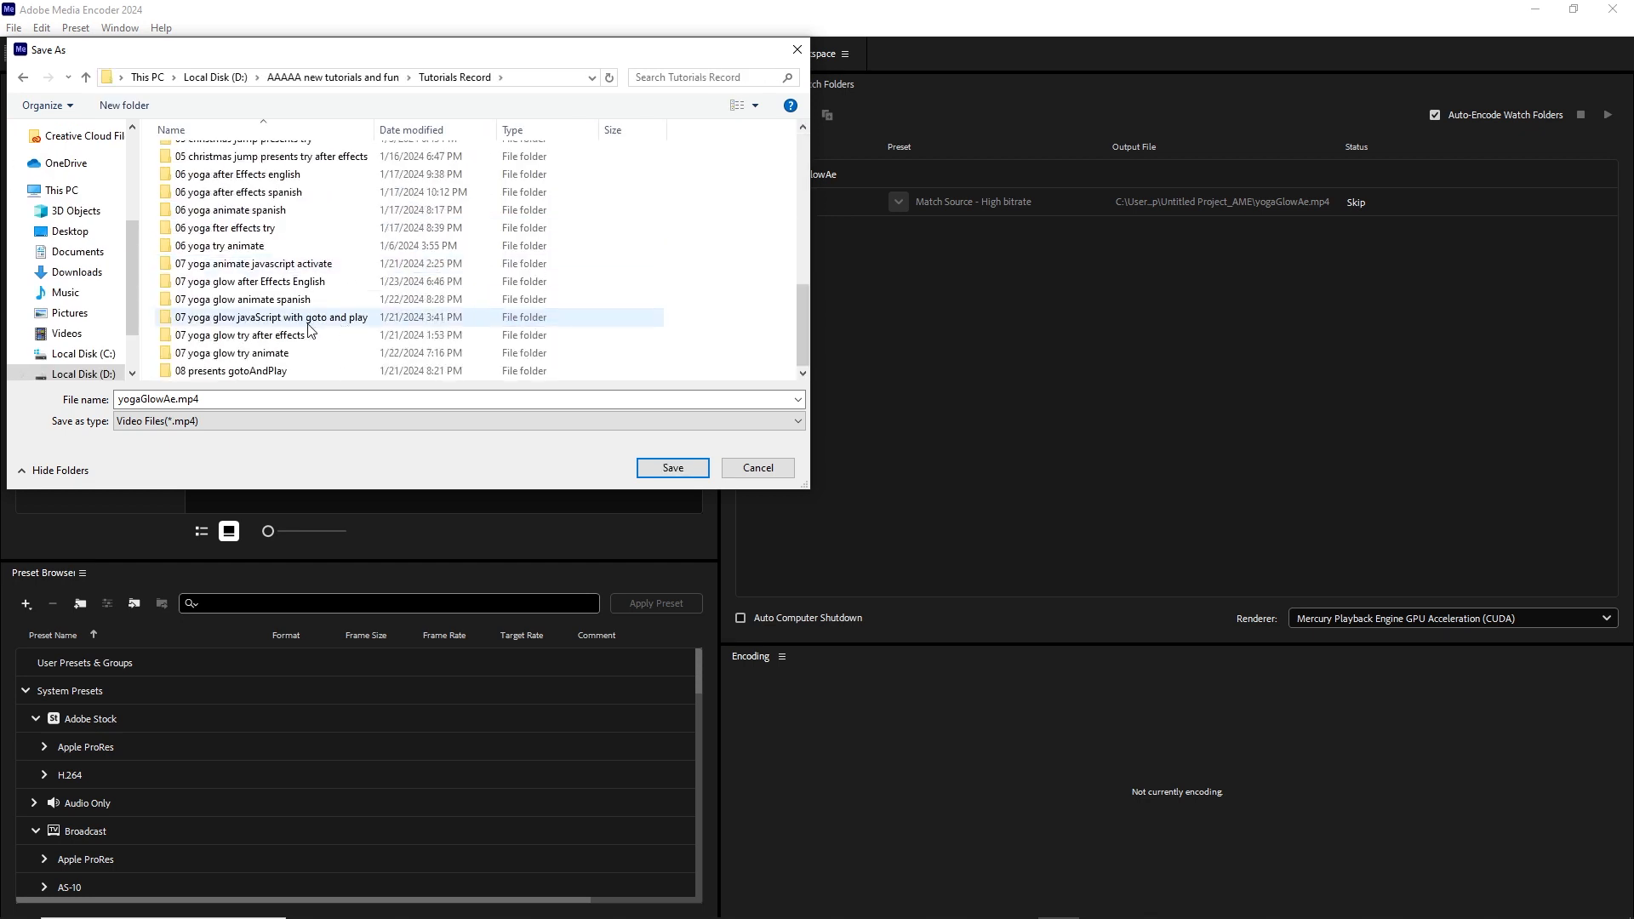
pyautogui.doubleClick(251, 284)
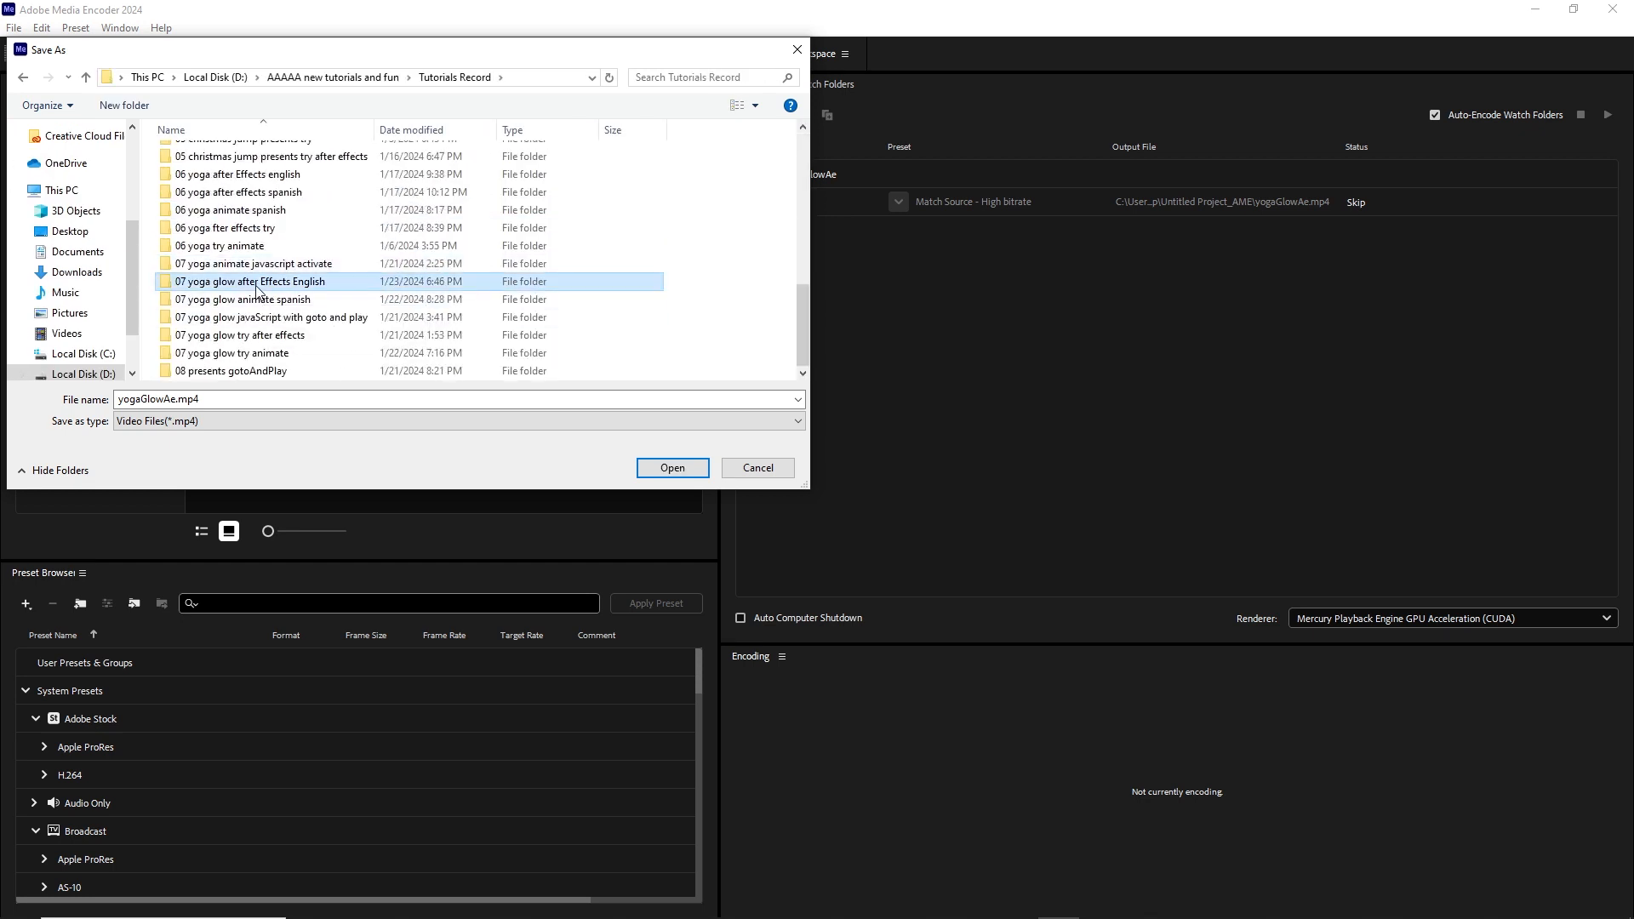
pyautogui.doubleClick(188, 191)
# Create a new folder named render inside the tutorial folder.
pyautogui.rightClick(188, 271)
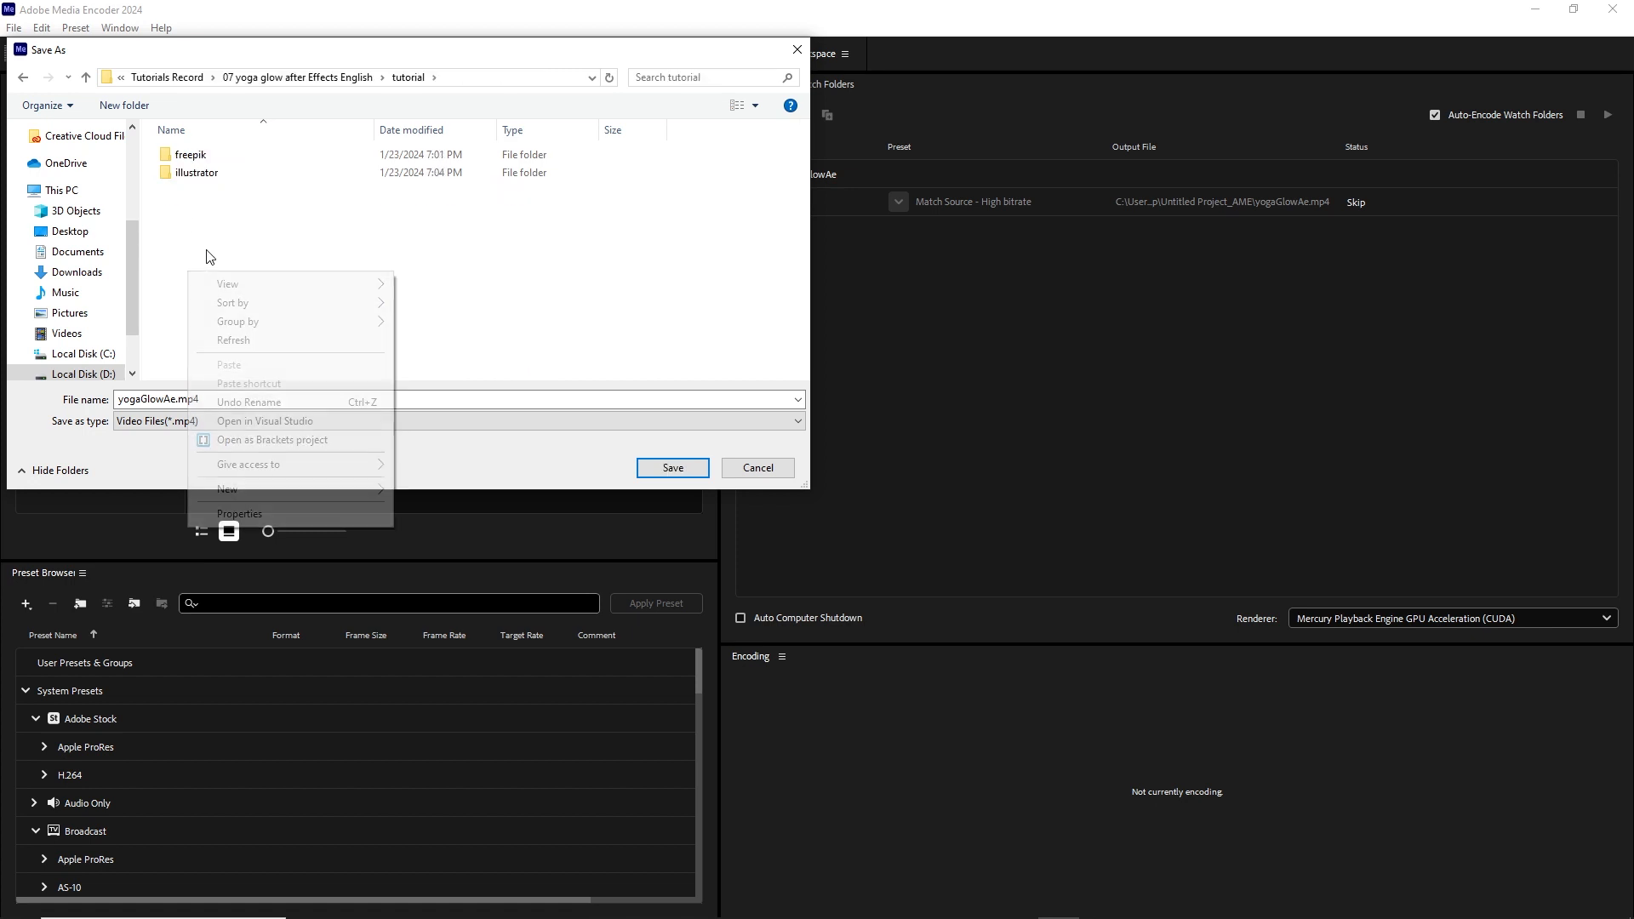
pyautogui.moveTo(343, 496)
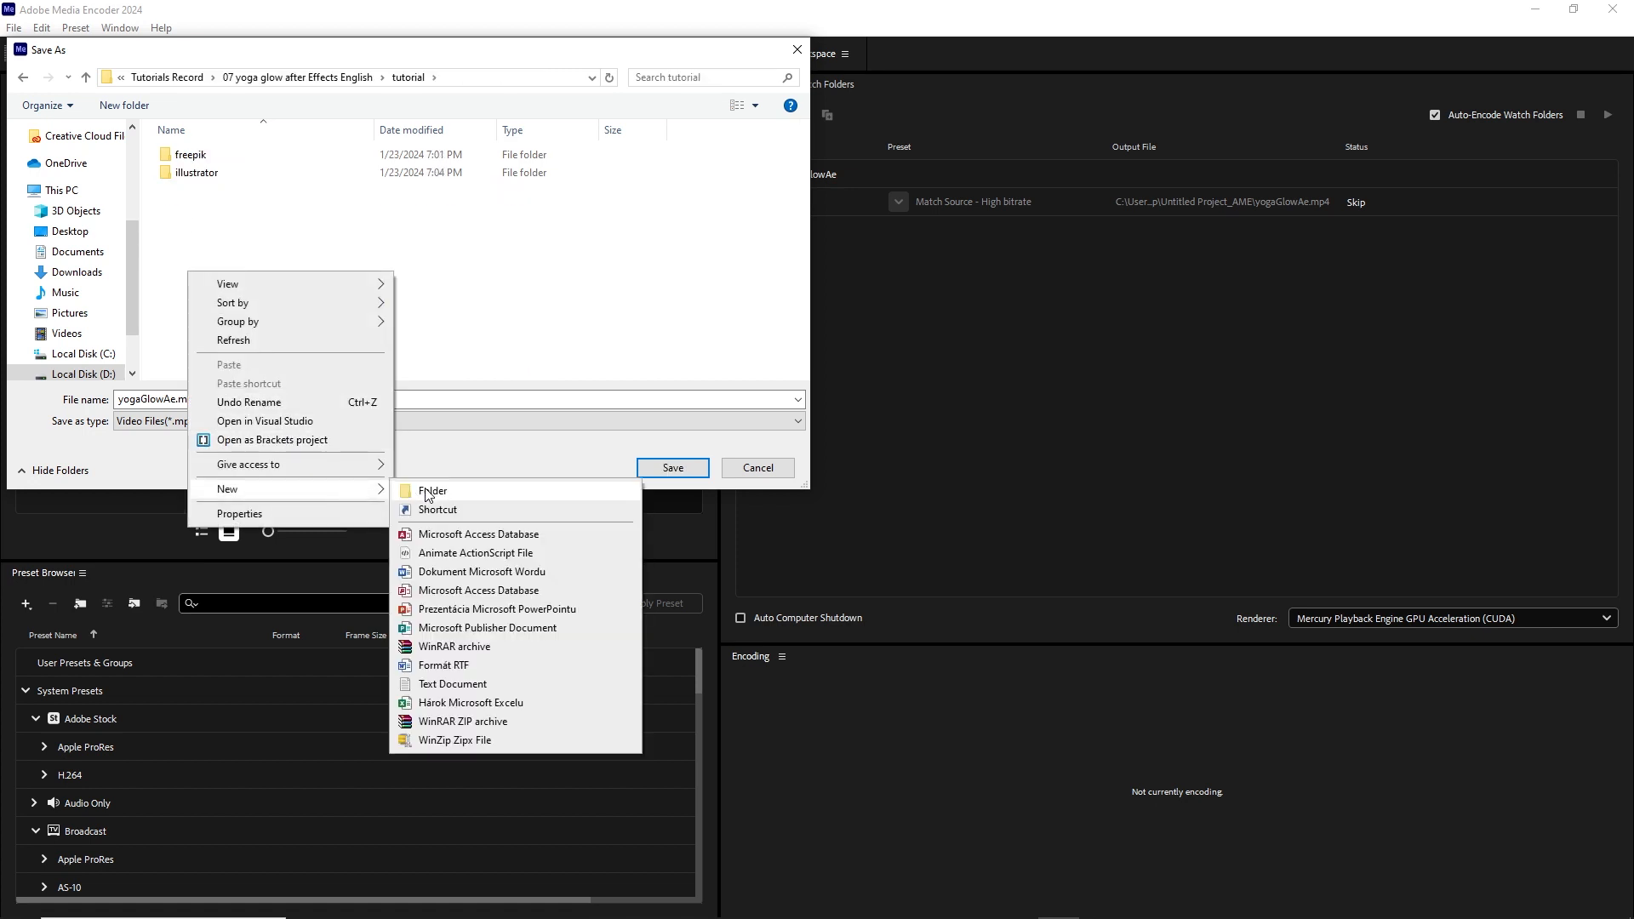
pyautogui.click(430, 492)
pyautogui.write('rende')
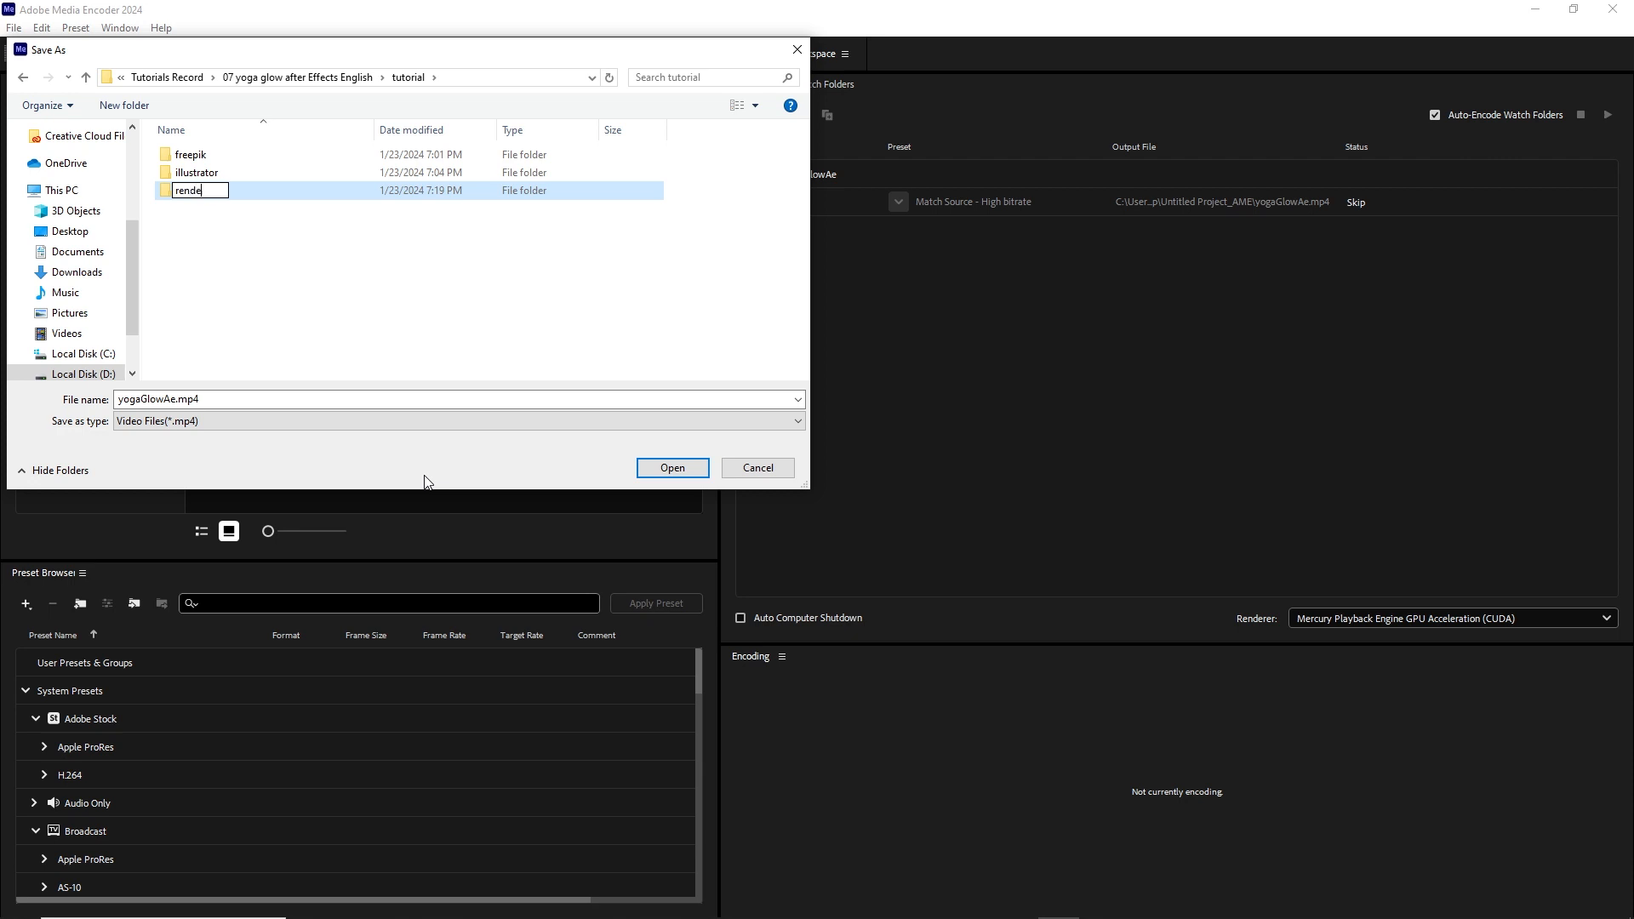
pyautogui.write('r')
pyautogui.click(208, 235)
# Save the output file as yogaGlowAe.mp4 in the render folder and start encoding the queue.
pyautogui.doubleClick(191, 191)
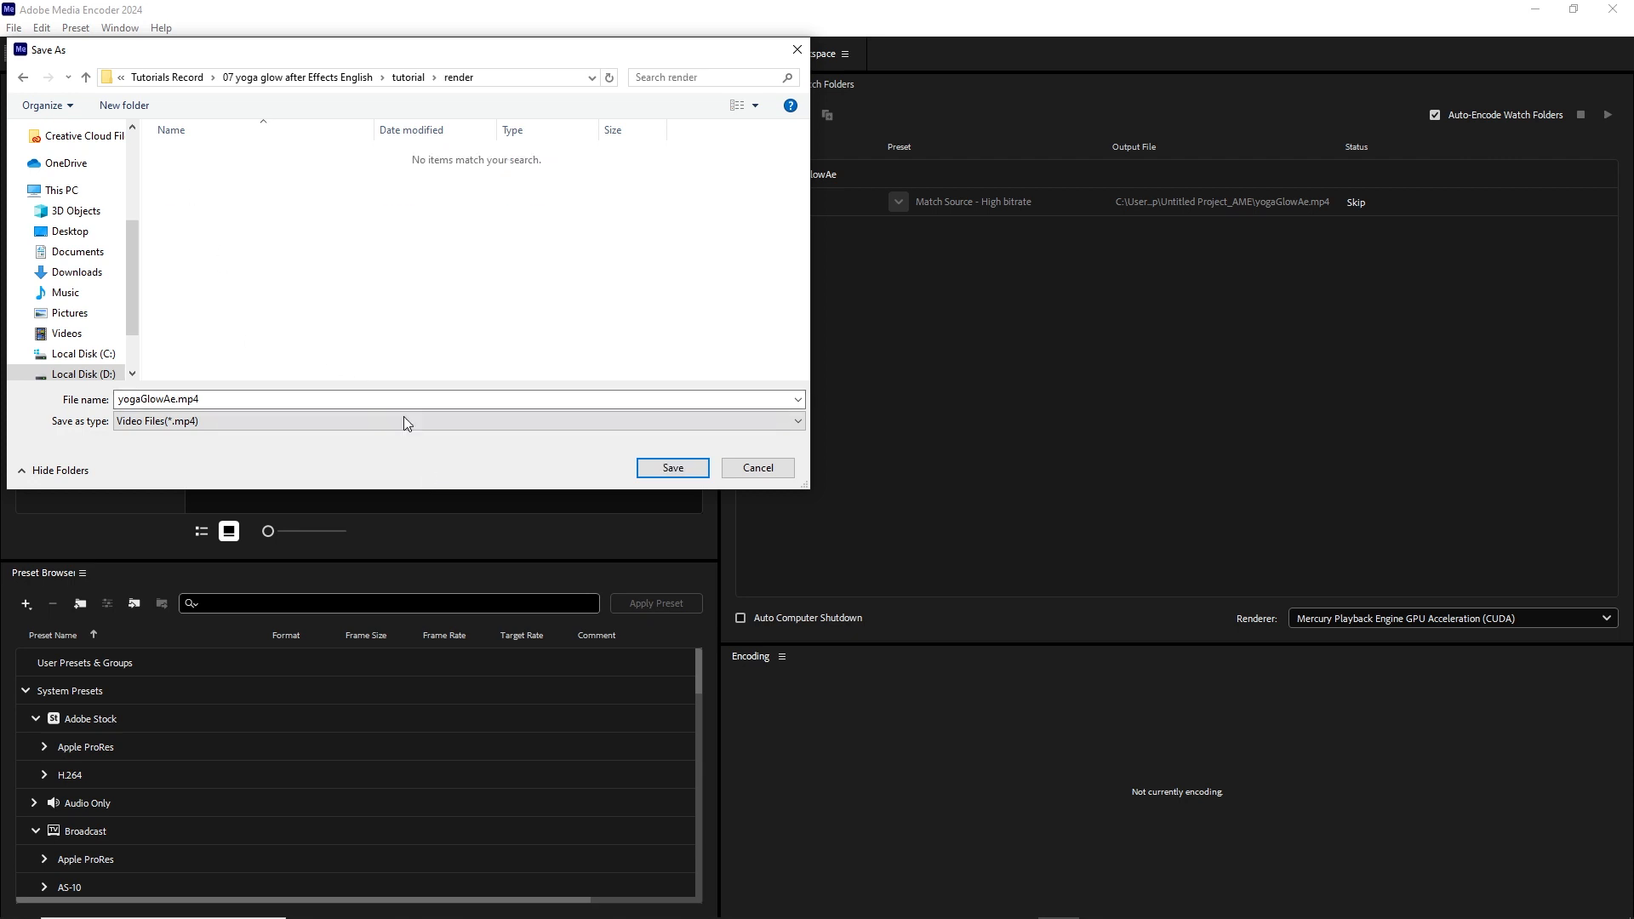
pyautogui.click(644, 475)
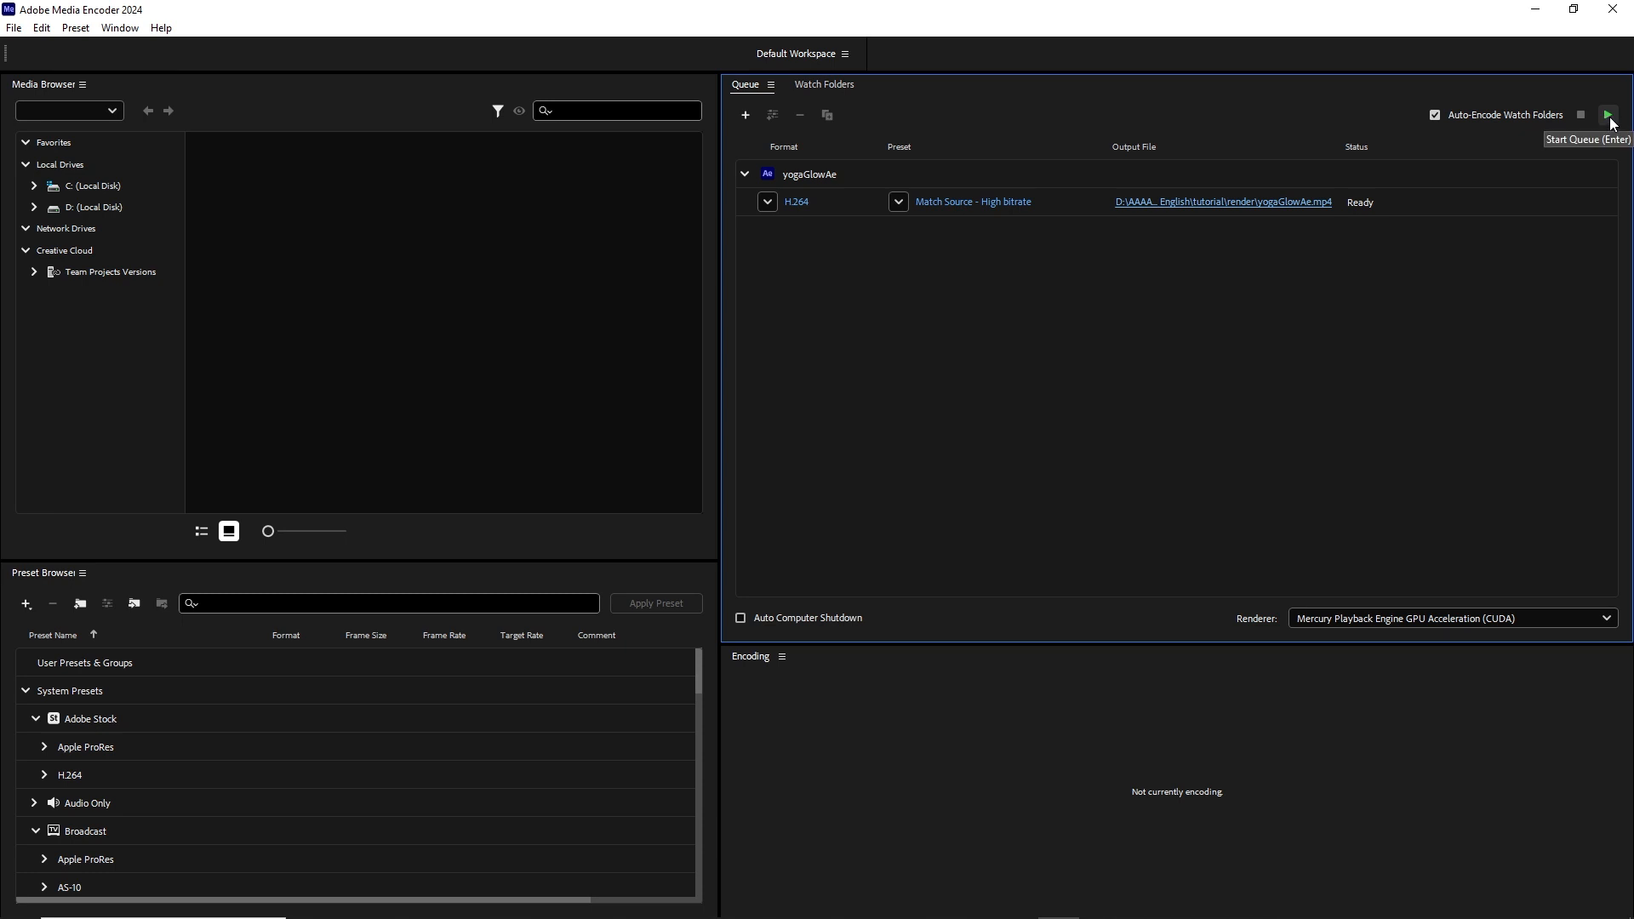
pyautogui.click(1607, 117)
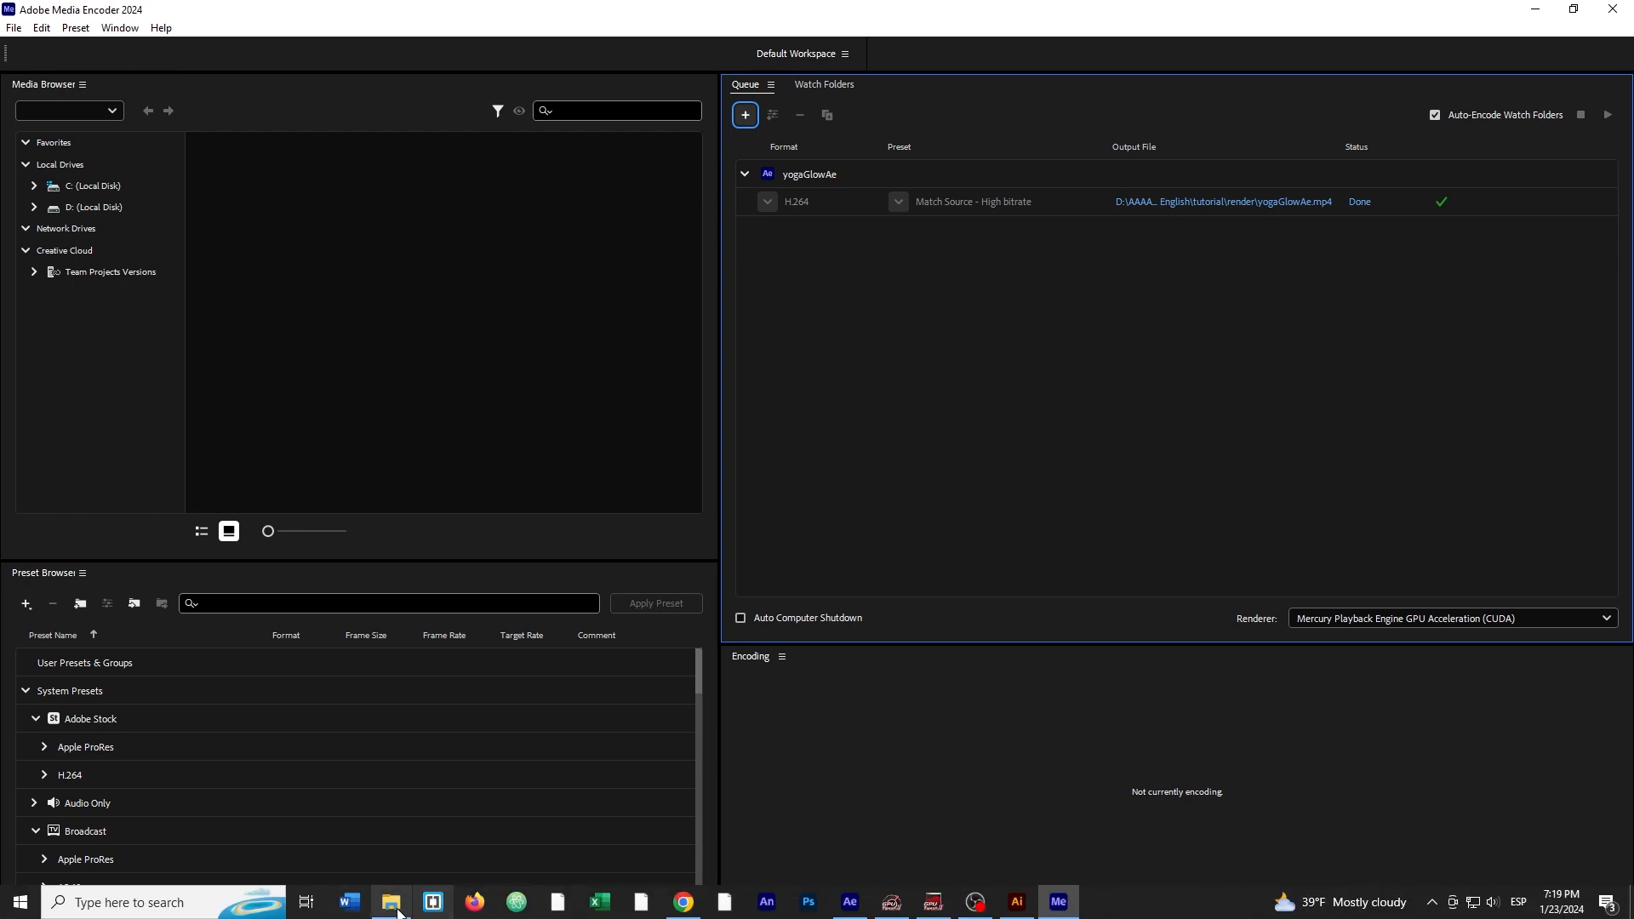
# Switch to File Explorer, play yogaGlowAe.mp4 from the tutorial's render folder and set the playback to repeat.
pyautogui.click(393, 903)
pyautogui.click(1042, 308)
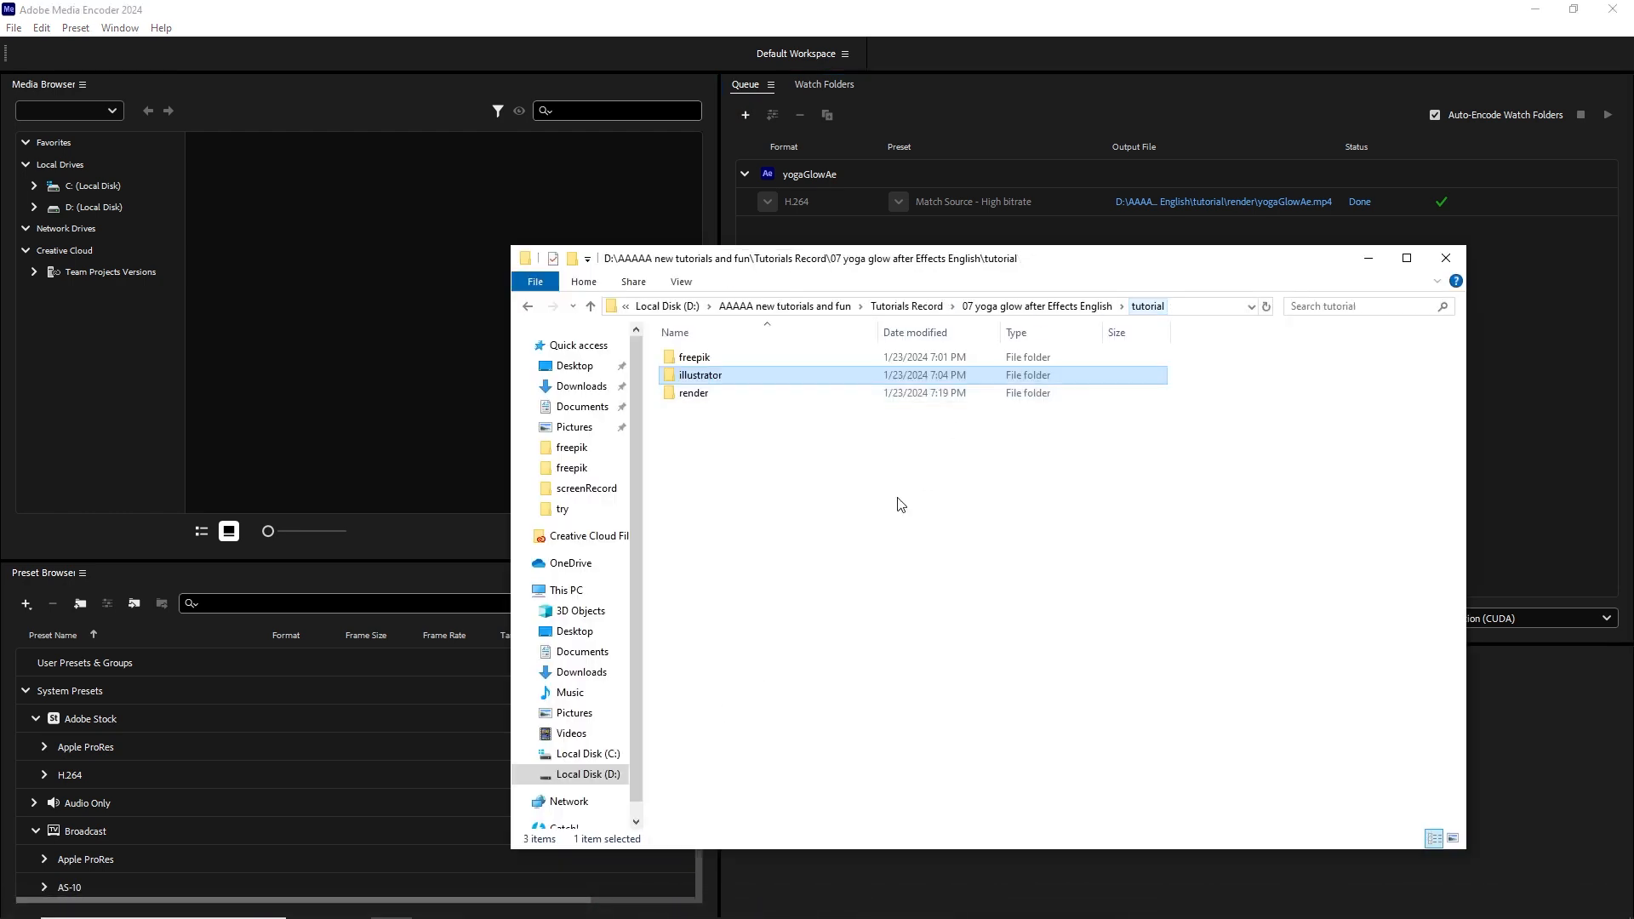
pyautogui.click(694, 420)
pyautogui.doubleClick(694, 397)
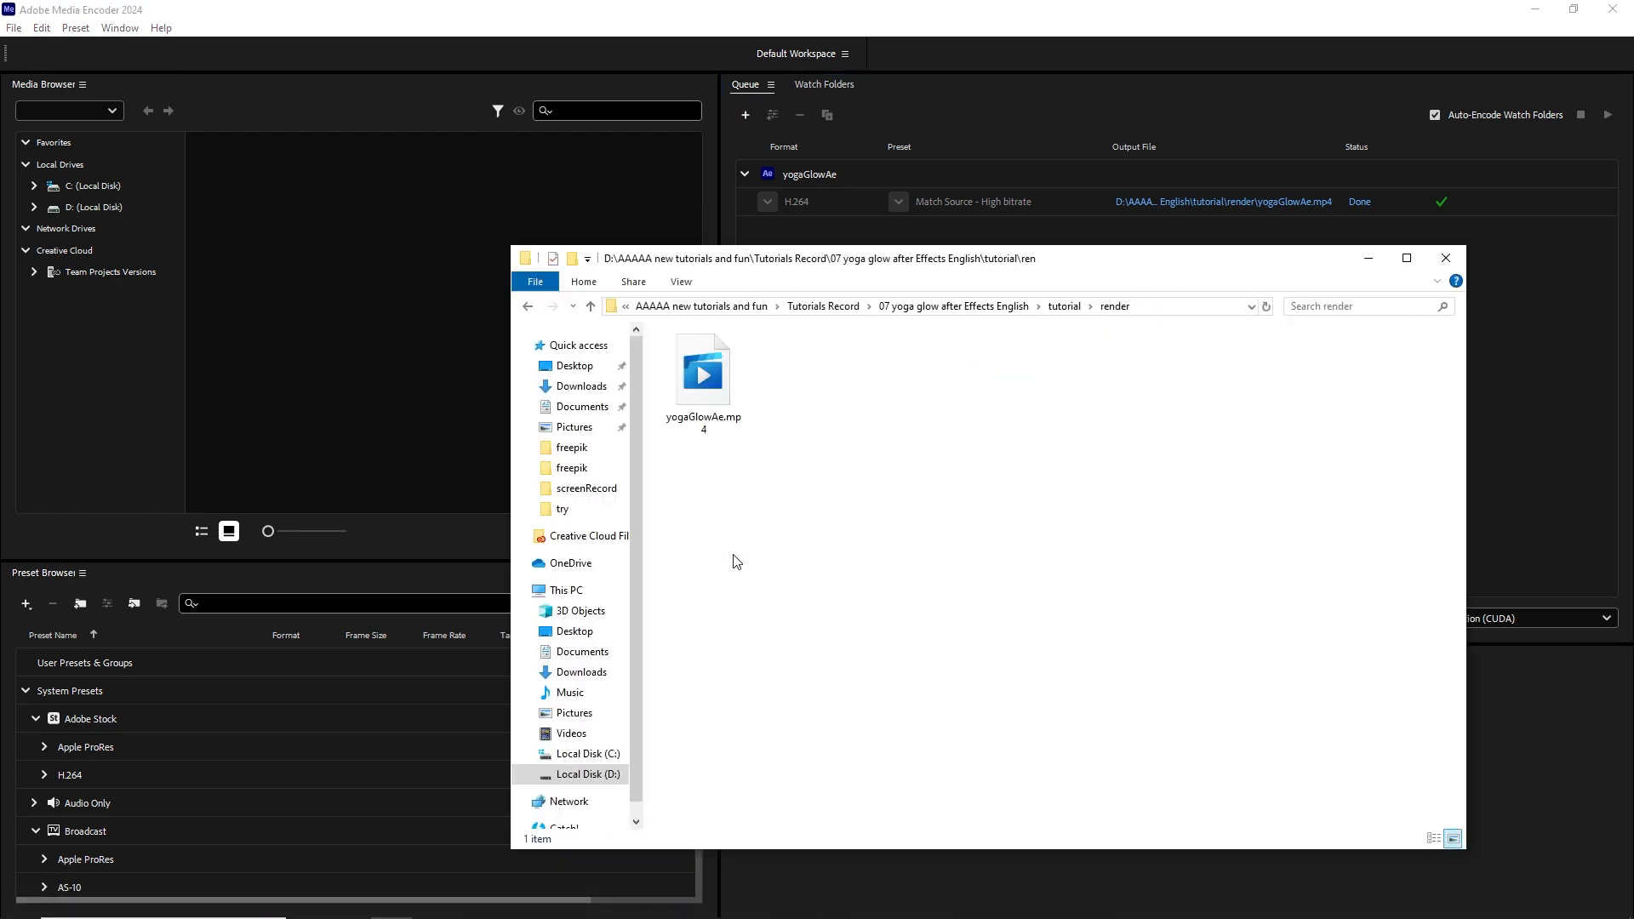
pyautogui.click(712, 383)
pyautogui.doubleClick(712, 383)
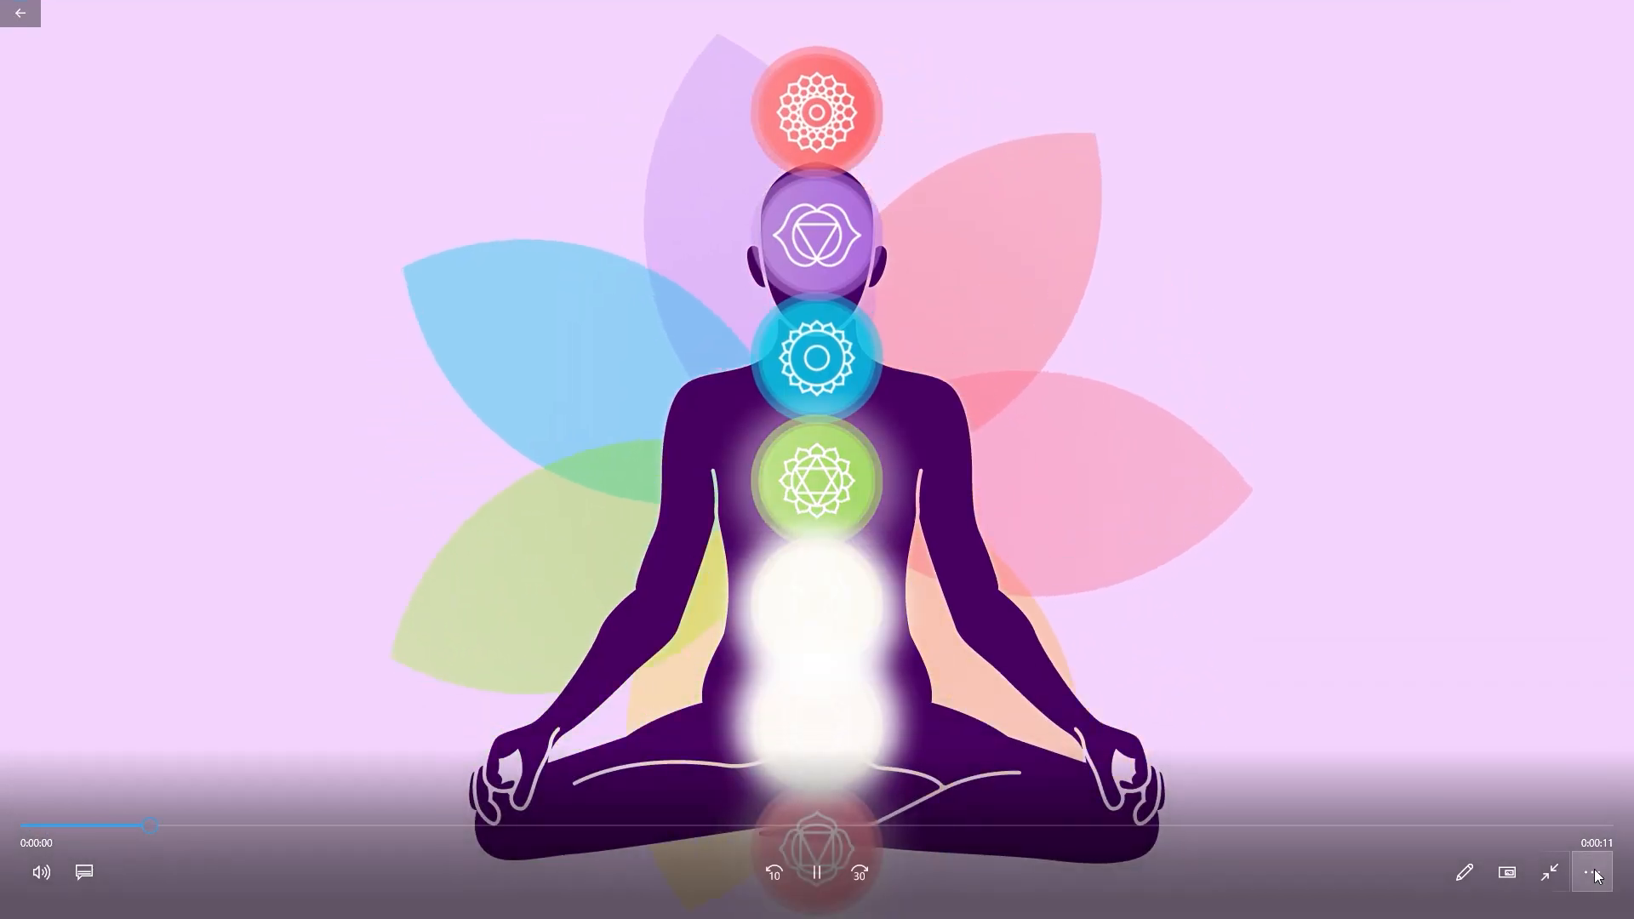
pyautogui.click(1595, 871)
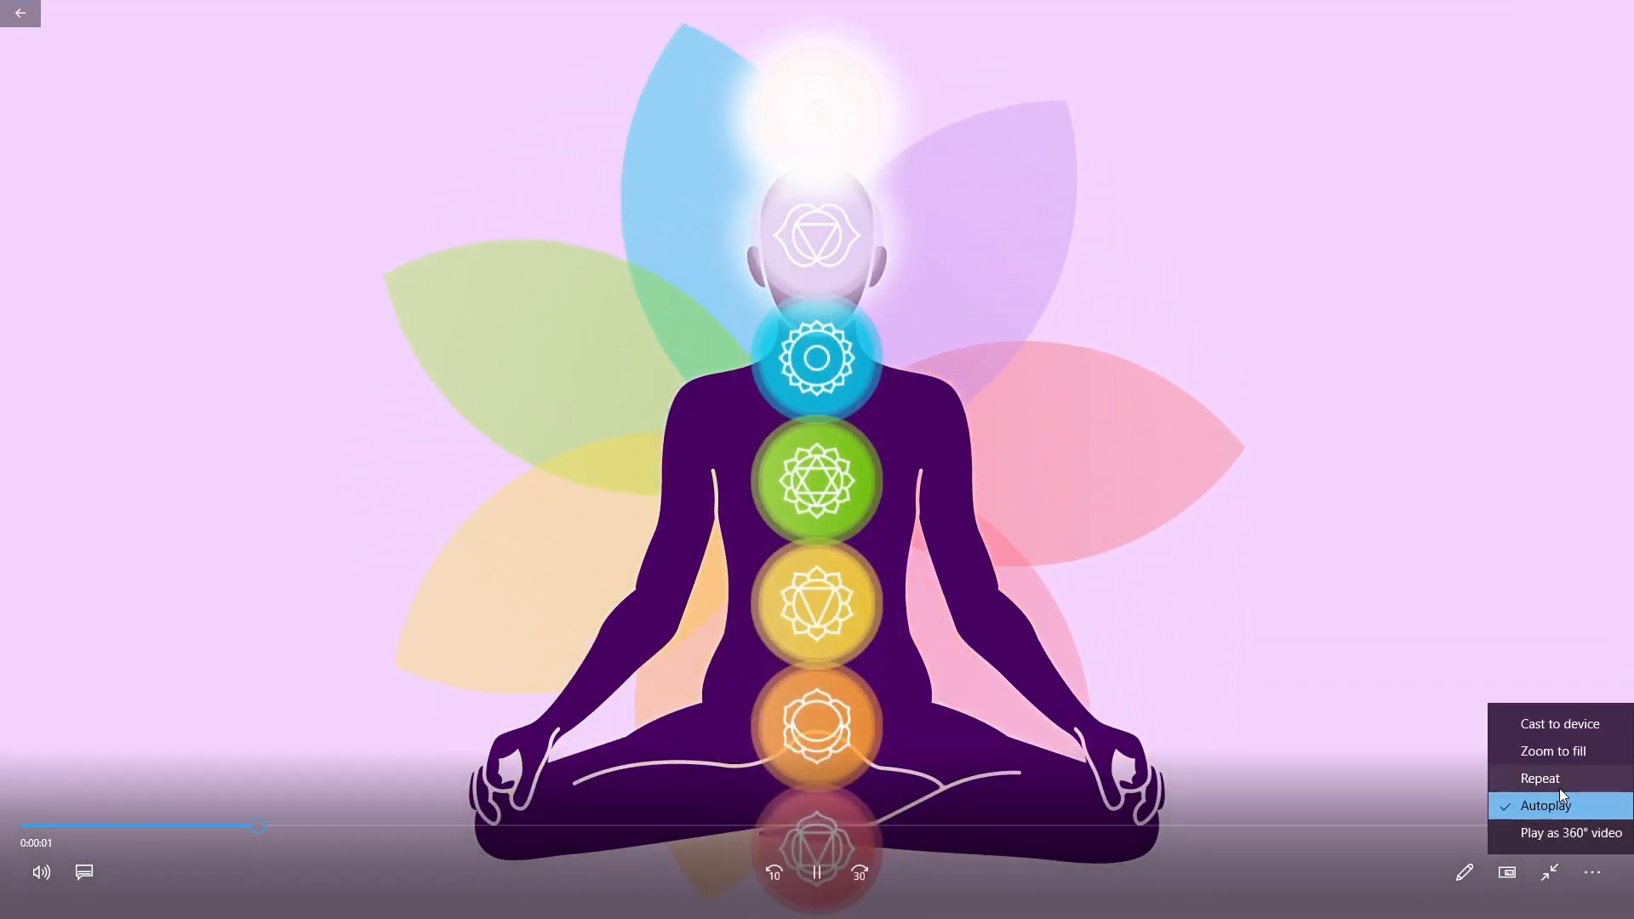
pyautogui.click(1555, 780)
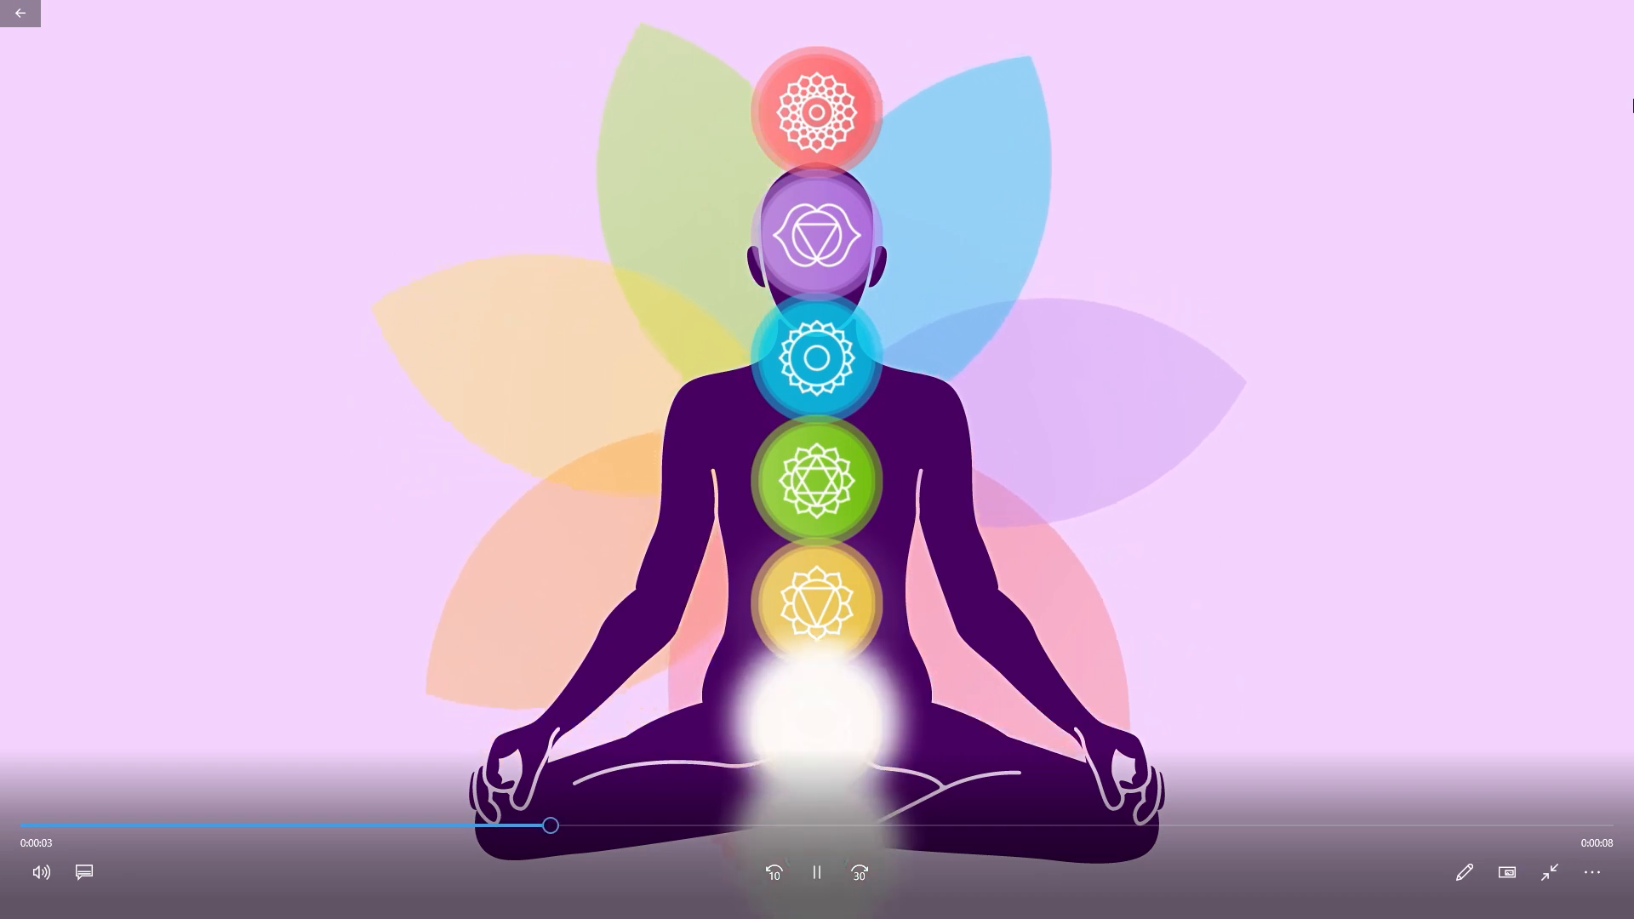